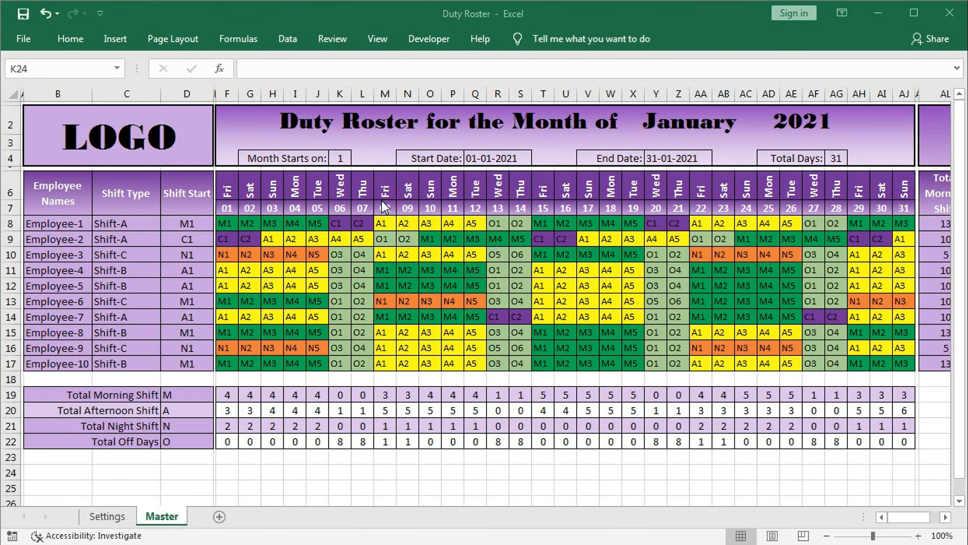
- Examine the month list, year list, shift names and shift acronyms on the Settings sheet
left_click(99, 519)
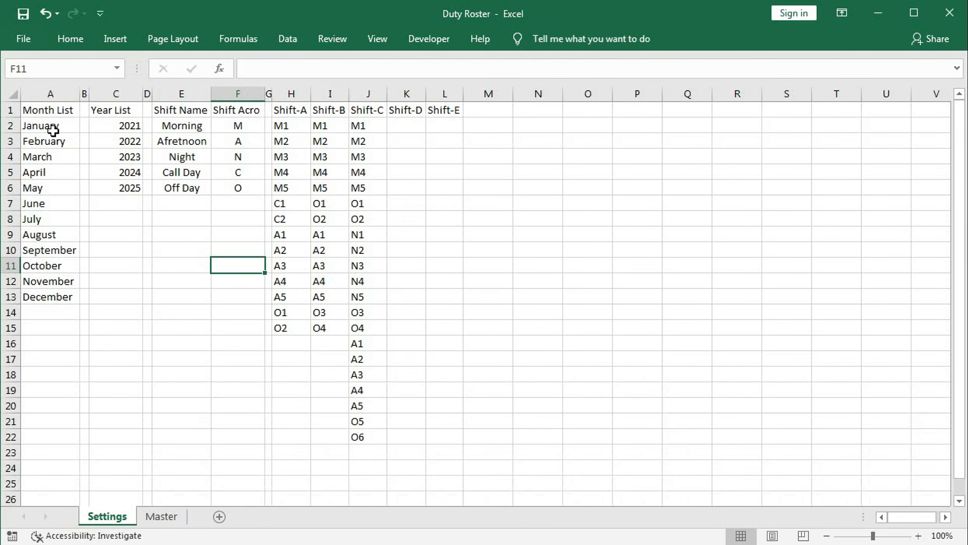
left_click_drag(48, 126, 52, 298)
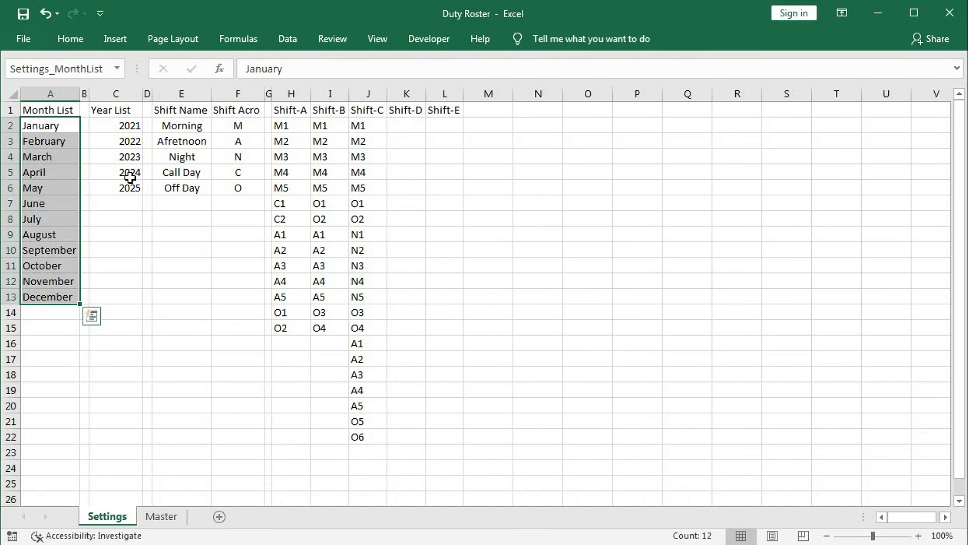
left_click_drag(123, 125, 120, 189)
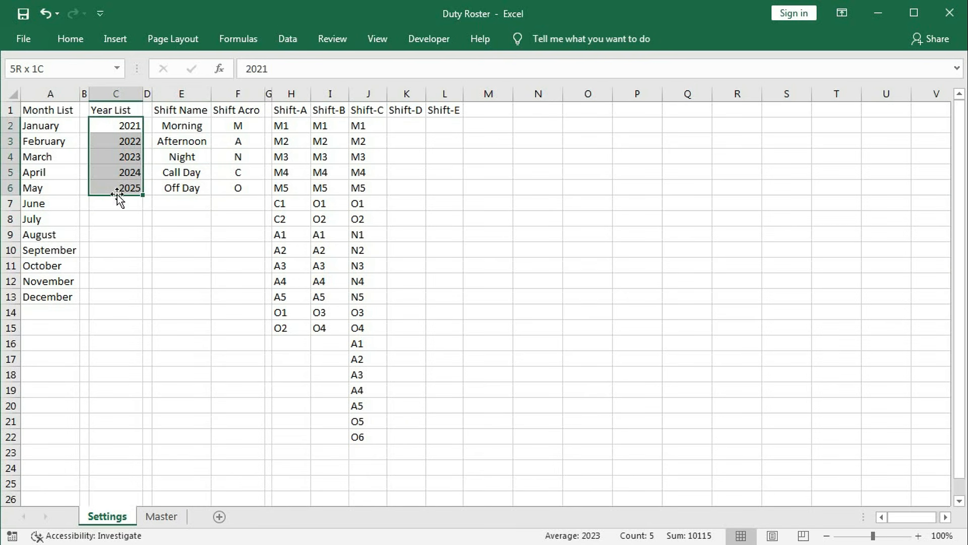
left_click_drag(184, 129, 186, 188)
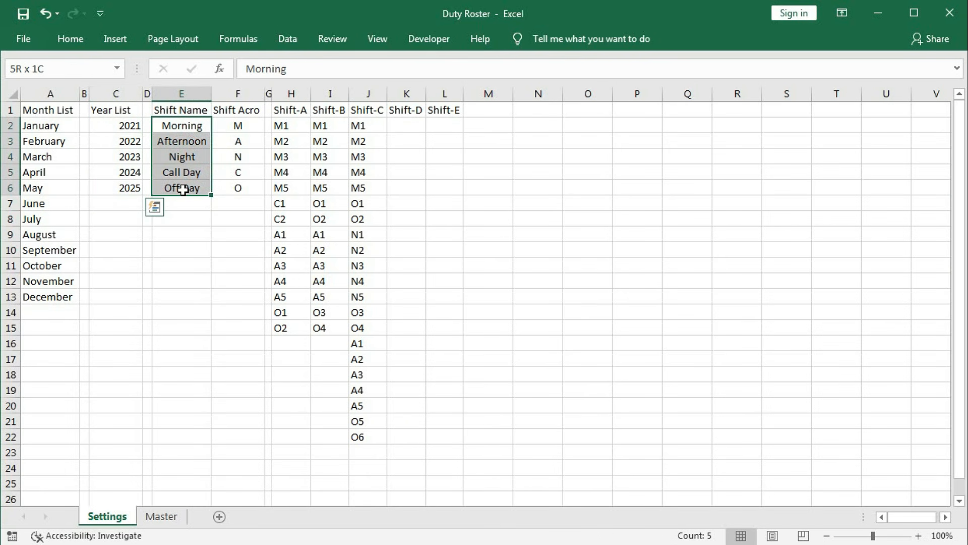
left_click(179, 126)
left_click(181, 141)
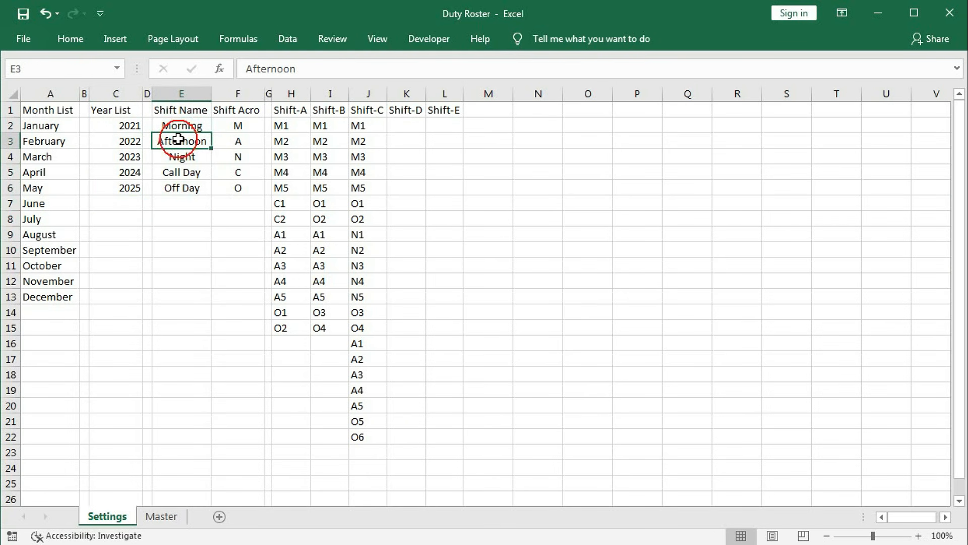
left_click(182, 161)
left_click(181, 173)
left_click(181, 189)
left_click_drag(240, 128, 245, 188)
left_click_drag(169, 131, 181, 182)
- Examine the rotation patterns for Shift-A, Shift-B and Shift-C and the Shift-D column on the Settings sheet
left_click_drag(285, 111, 438, 106)
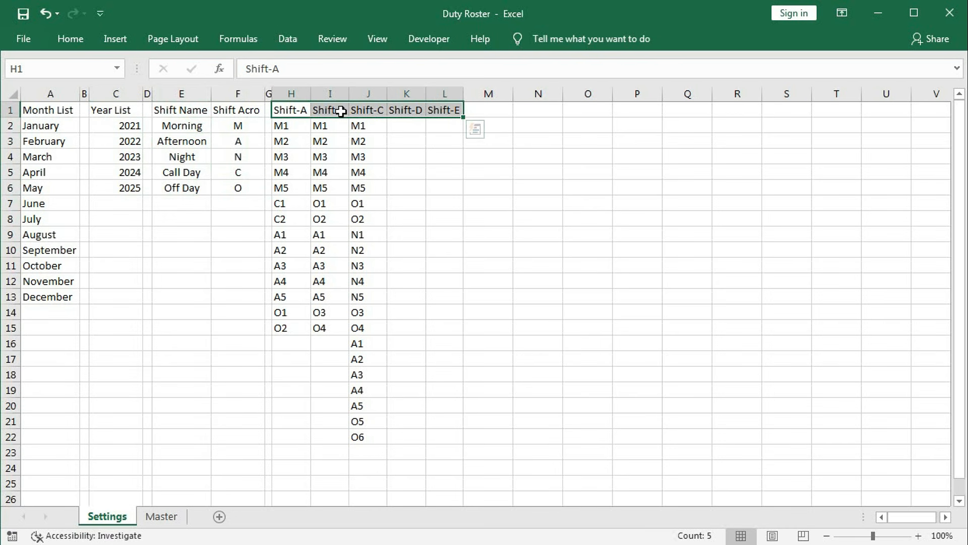
left_click_drag(283, 125, 288, 315)
left_click_drag(323, 126, 325, 328)
left_click_drag(361, 132, 352, 433)
left_click_drag(287, 125, 282, 323)
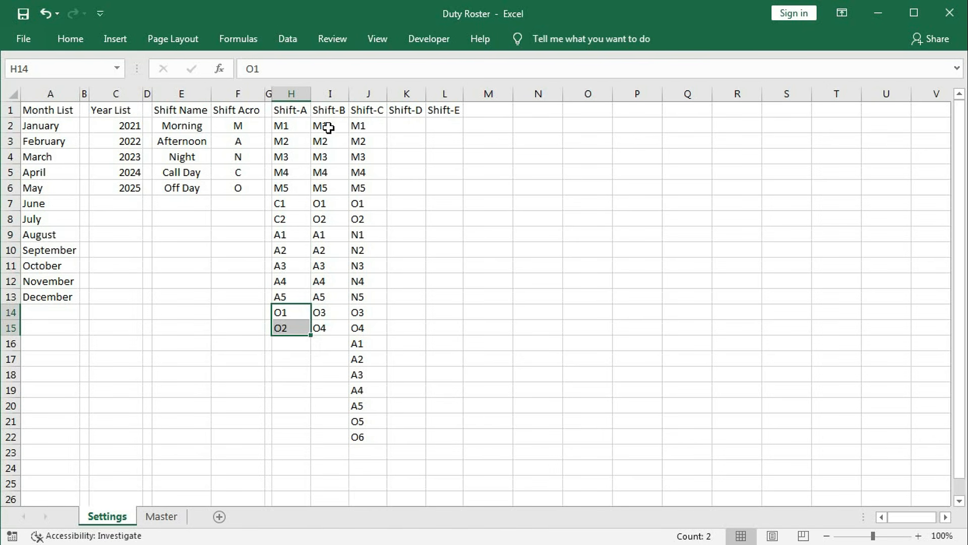
left_click_drag(335, 126, 321, 327)
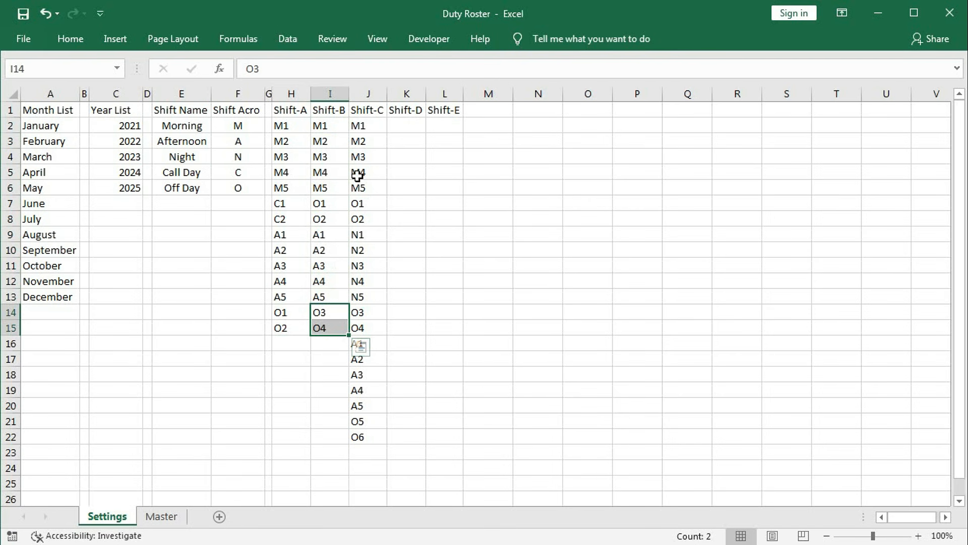
left_click(359, 125)
left_click_drag(359, 125, 356, 434)
left_click(366, 204)
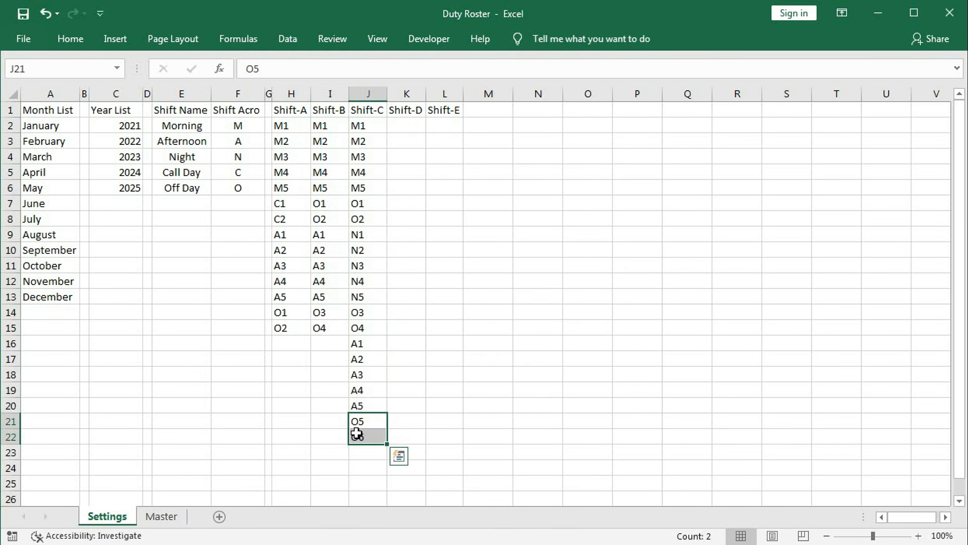
left_click_drag(398, 126, 407, 321)
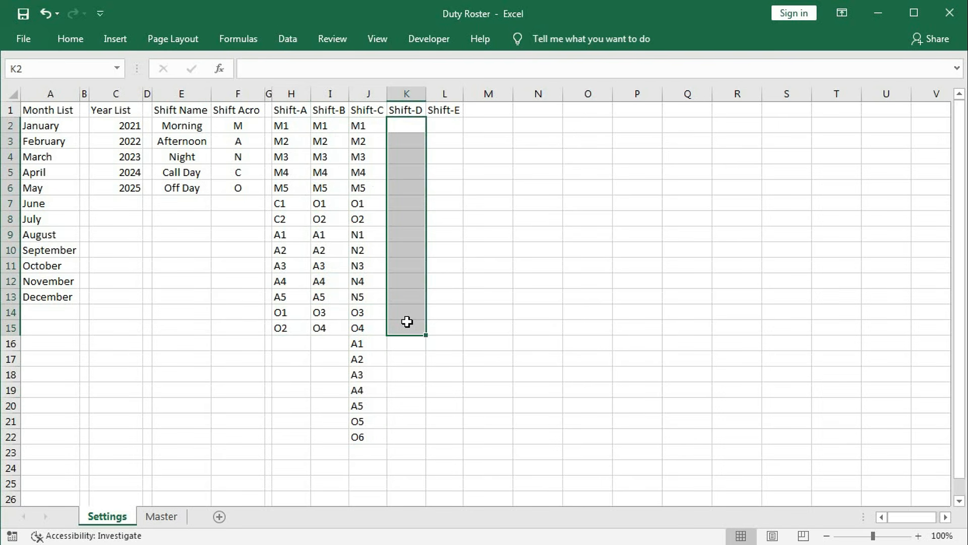
- Add a shift named Day with the acronym D below Off Day in the shift list
left_click(182, 206)
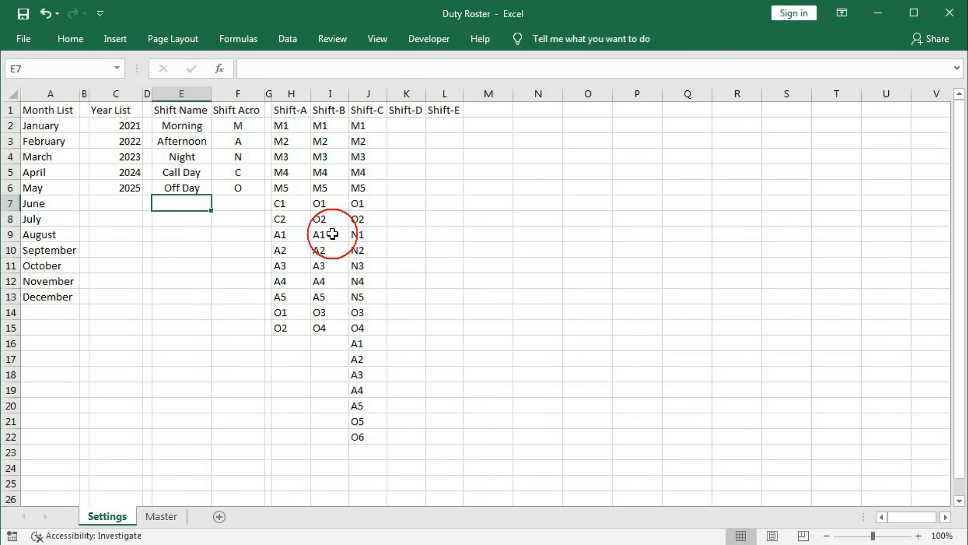
type("Day")
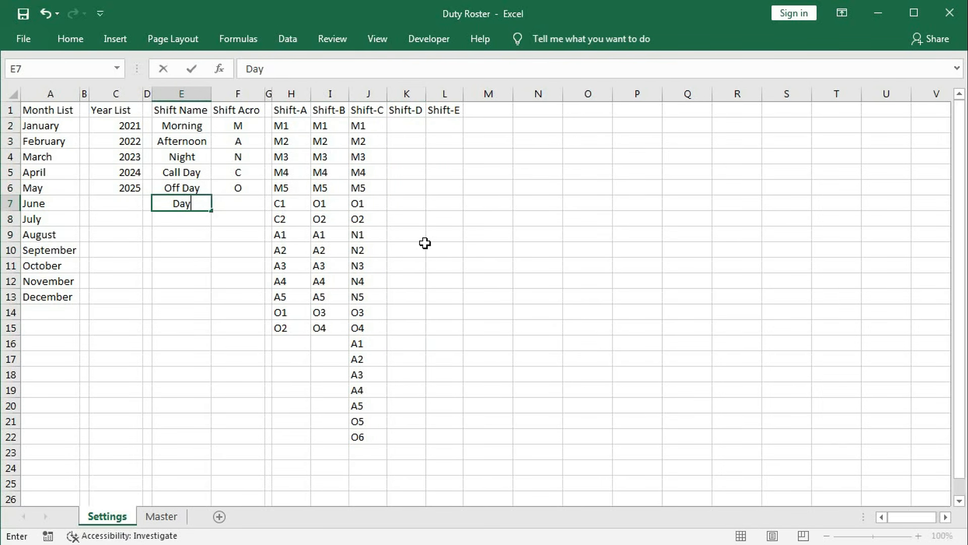
key("Tab")
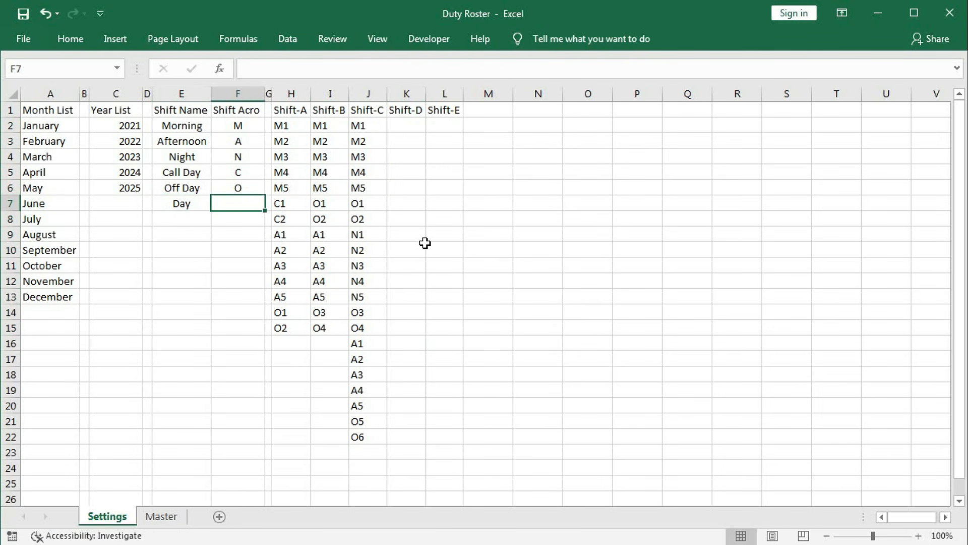
type("D")
key("Return")
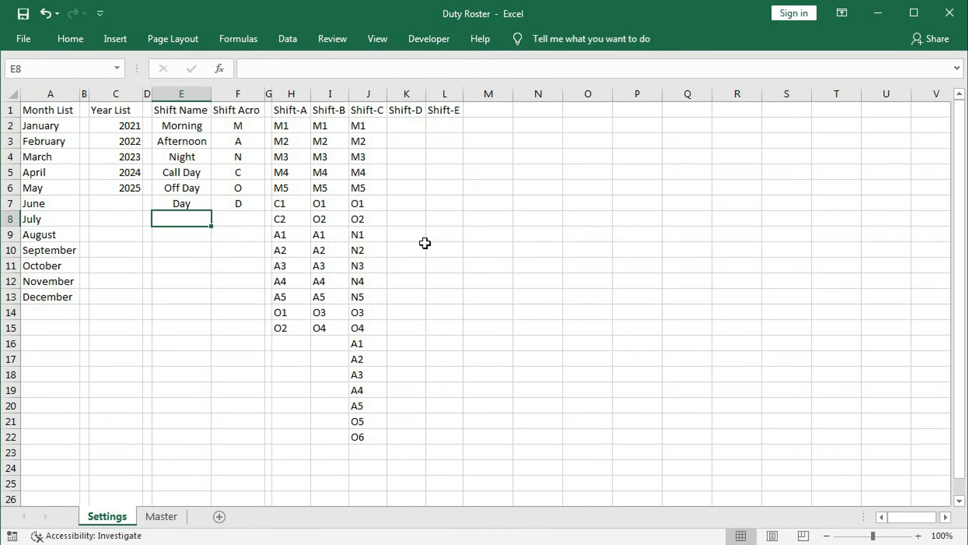
- Start the Shift-D rotation with three day shifts, D1, D2 and D3, in cells K2 to K4
left_click_drag(406, 126, 412, 217)
left_click(404, 125)
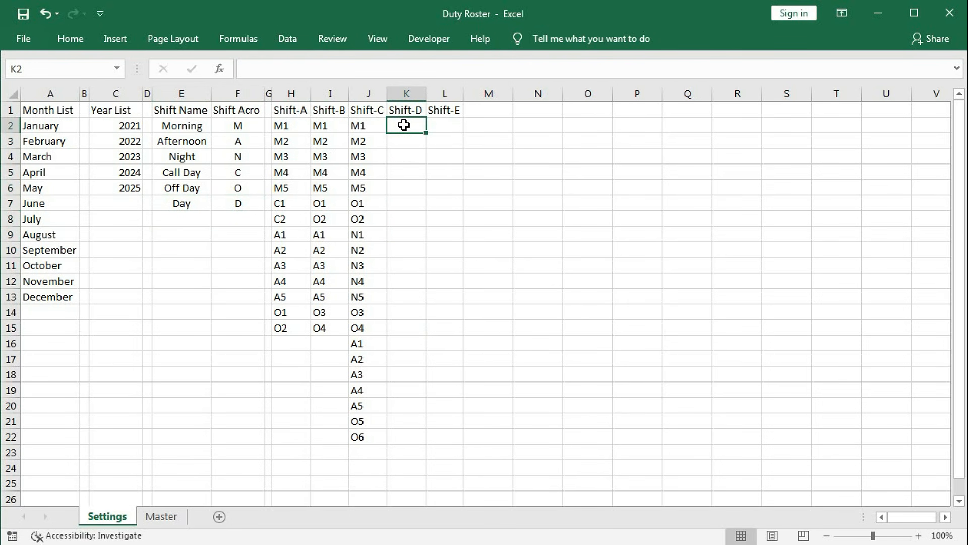
type("D1")
key("Return")
type("D2")
key("Return")
type("D3")
key("Return")
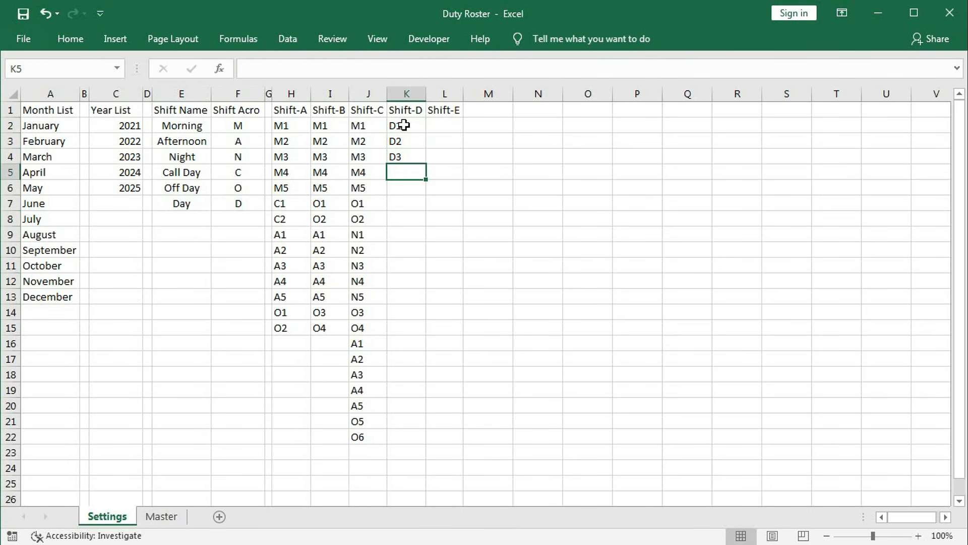
- Add two off days, O1 and O2, to the Shift-D rotation in cells K5 and K6
left_click_drag(404, 125, 409, 150)
left_click(412, 172)
type("O1")
key("Return")
type("O2")
key("Return")
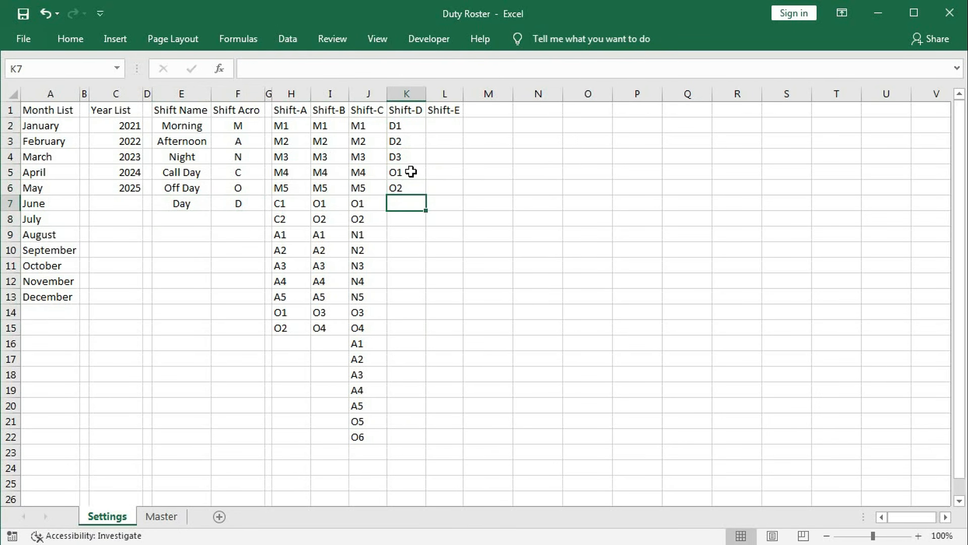
- Add three night shifts, N1, N2 and N3, to the Shift-D rotation in cells K7 to K9
type("N")
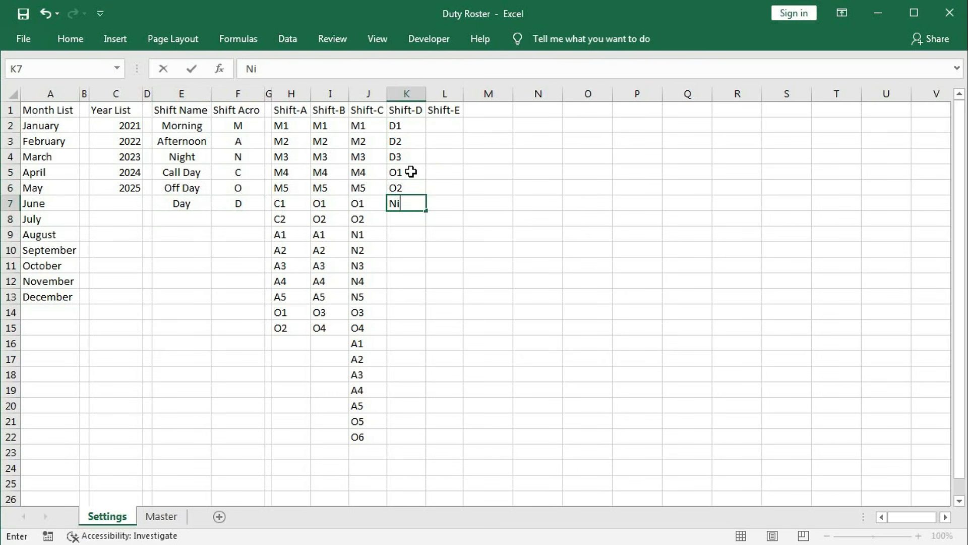
type("1")
key("Return")
type("N1")
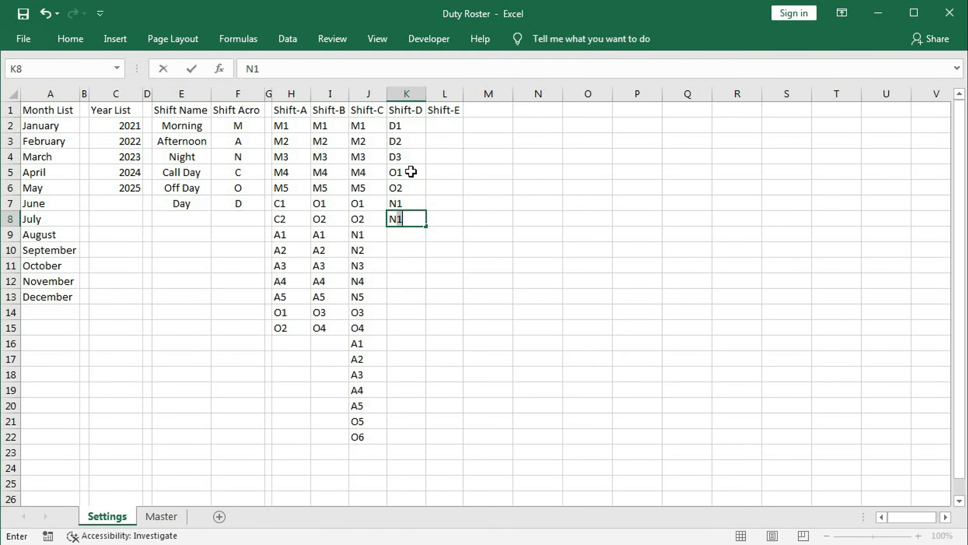
key("Return")
type("N")
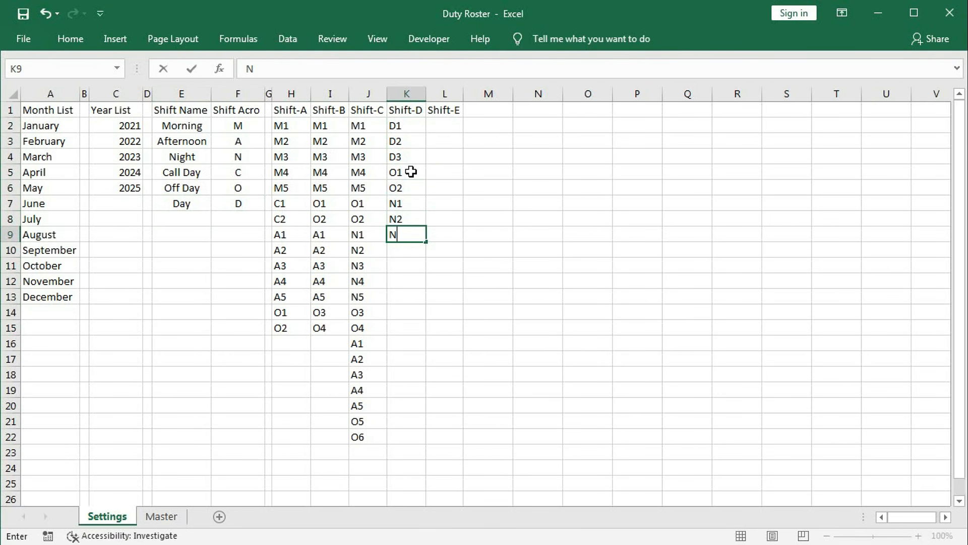
type("3")
key("Return")
- Finish the Shift-D rotation with two off days, O3 and O4, in cells K10 and K11
type("O")
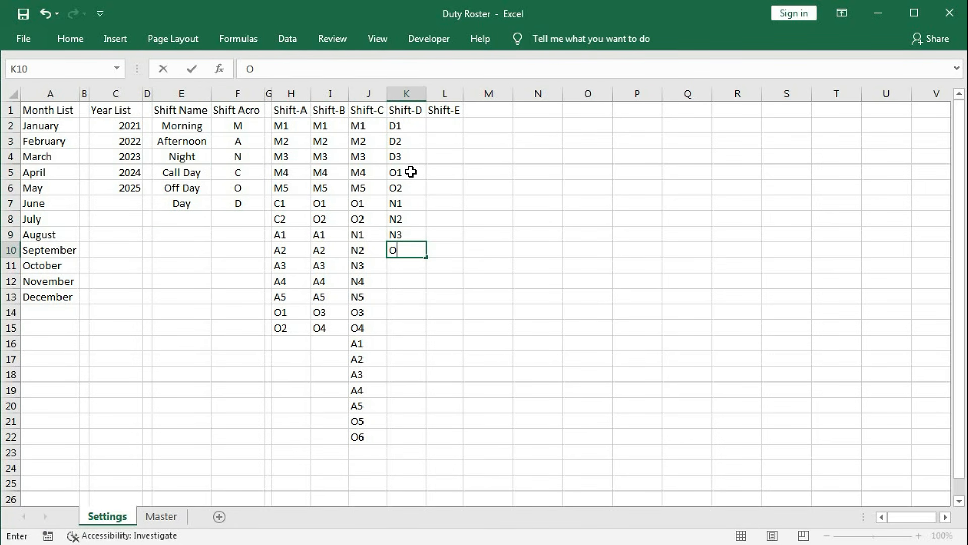
type("3")
key("Return")
type("O4")
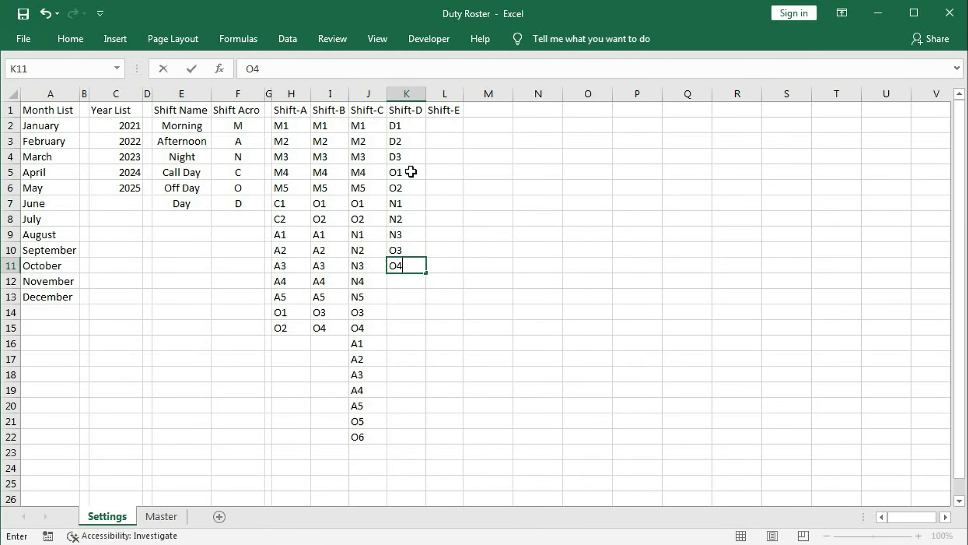
key("Return")
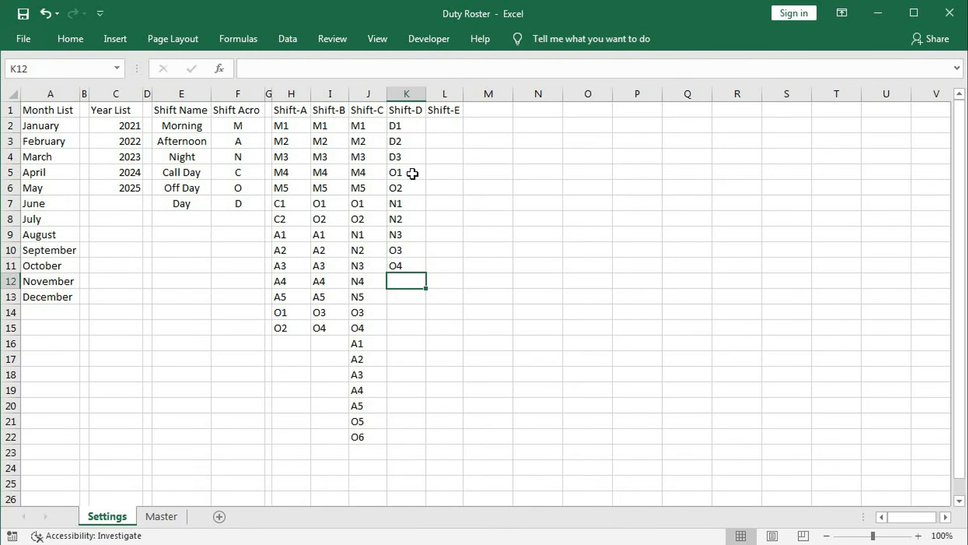
- Review the Shift-D rotation sequence in cells K2 to K11
left_click_drag(412, 174, 410, 186)
left_click(407, 249)
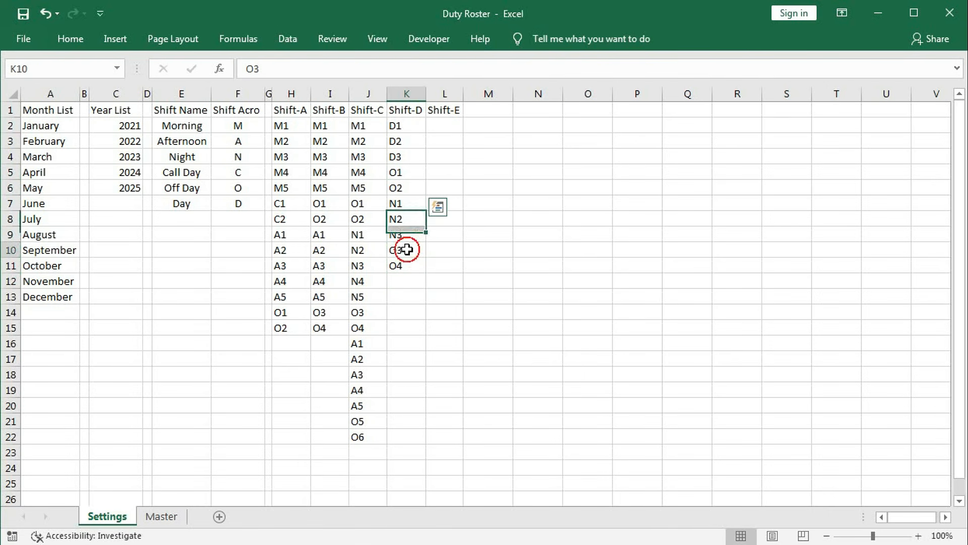
left_click_drag(407, 249, 406, 262)
left_click(411, 261)
left_click(408, 127)
left_click_drag(407, 146, 411, 266)
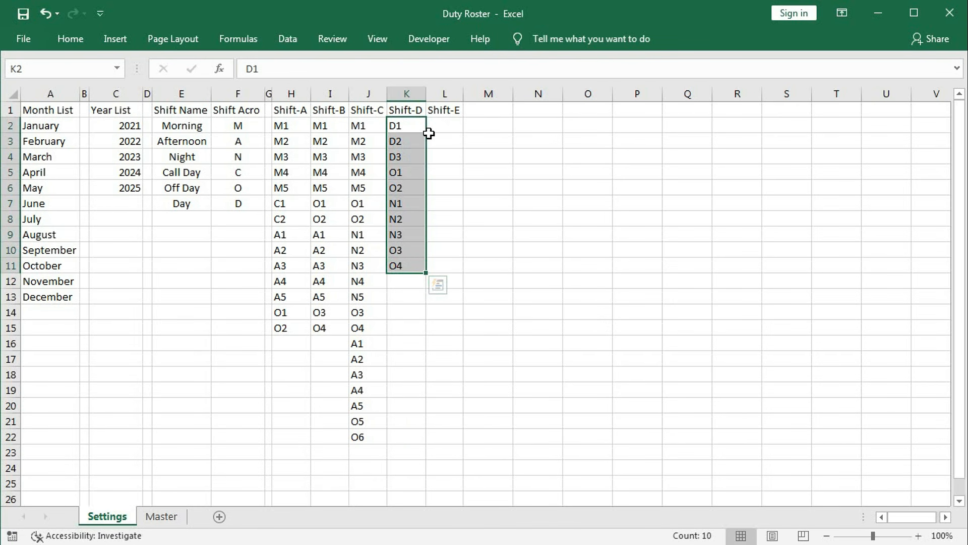
- Clear the Shift Type and Shift Start entries of all ten employees on the Master sheet
left_click(171, 518)
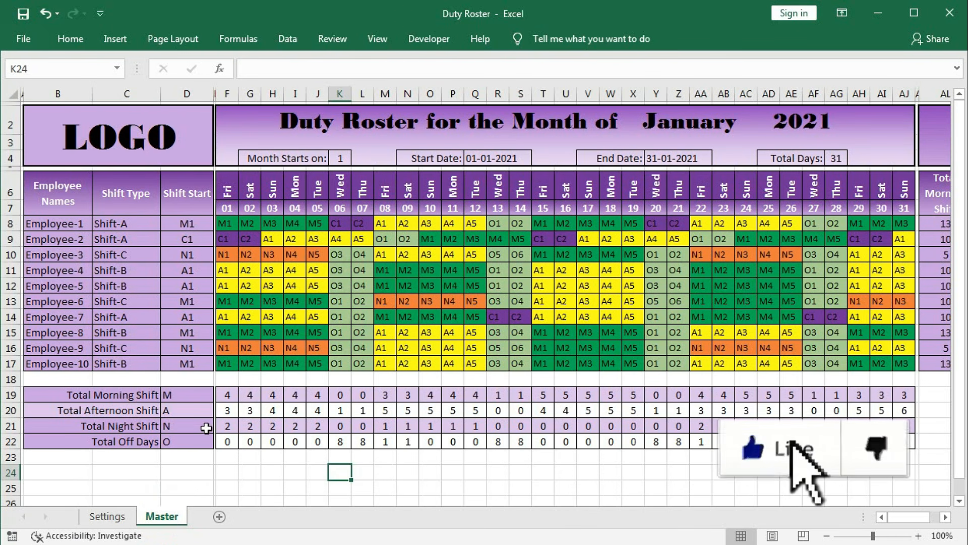
left_click_drag(96, 222, 184, 363)
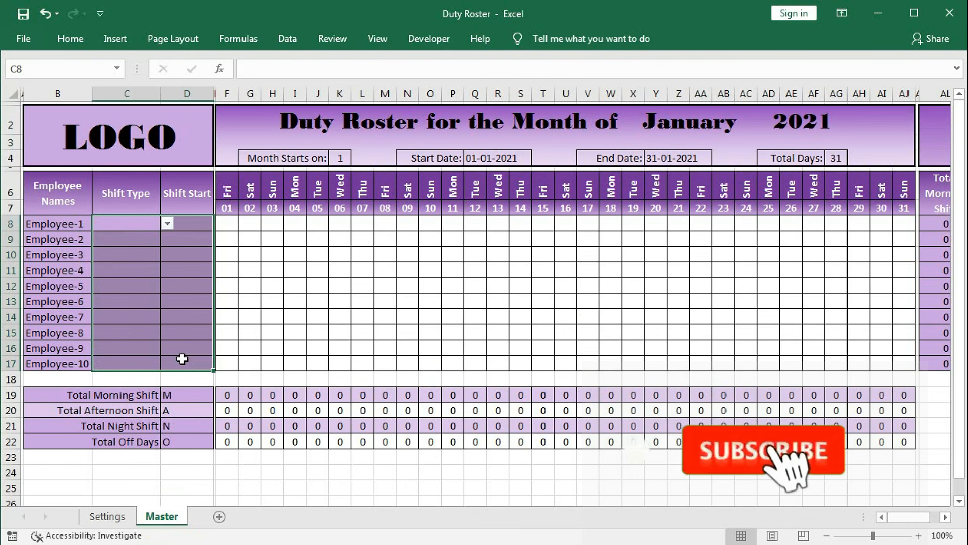
left_click(183, 359)
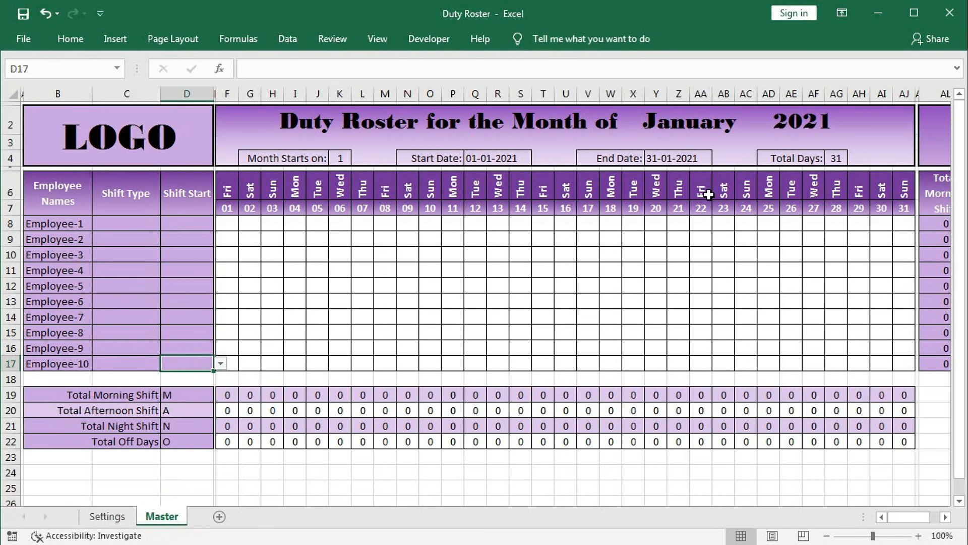
- Select year 2021 and month April in the Master roster's title to generate the April 2021 sheet
left_click(799, 117)
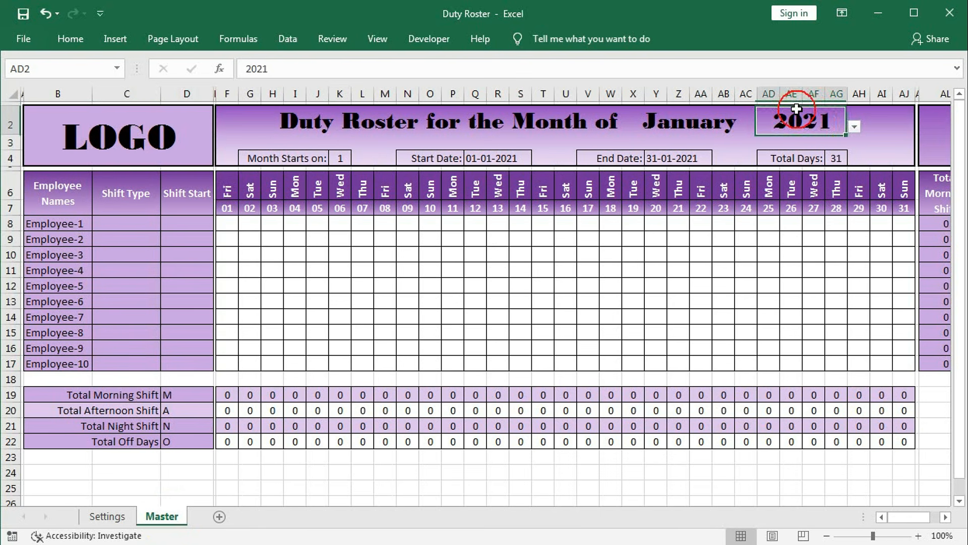
left_click(854, 128)
left_click(825, 147)
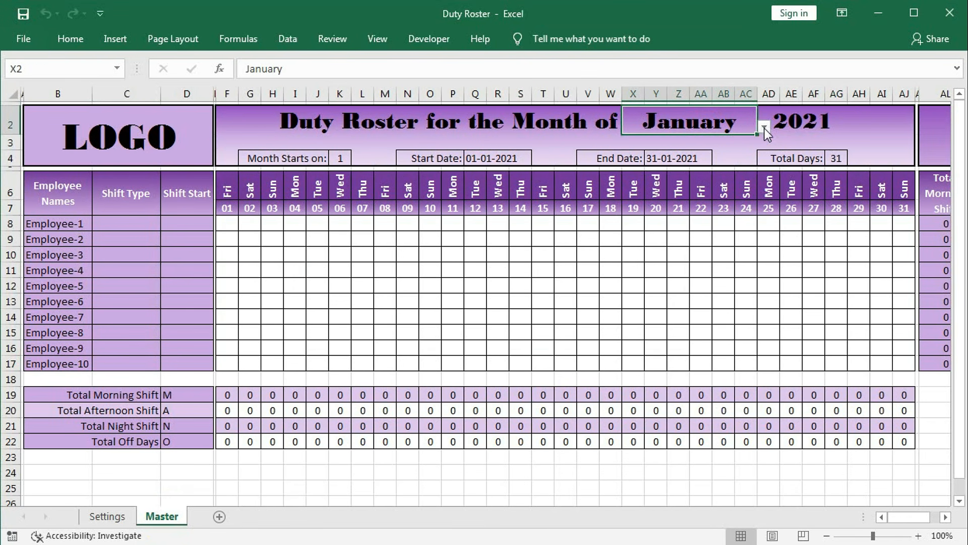
left_click(764, 126)
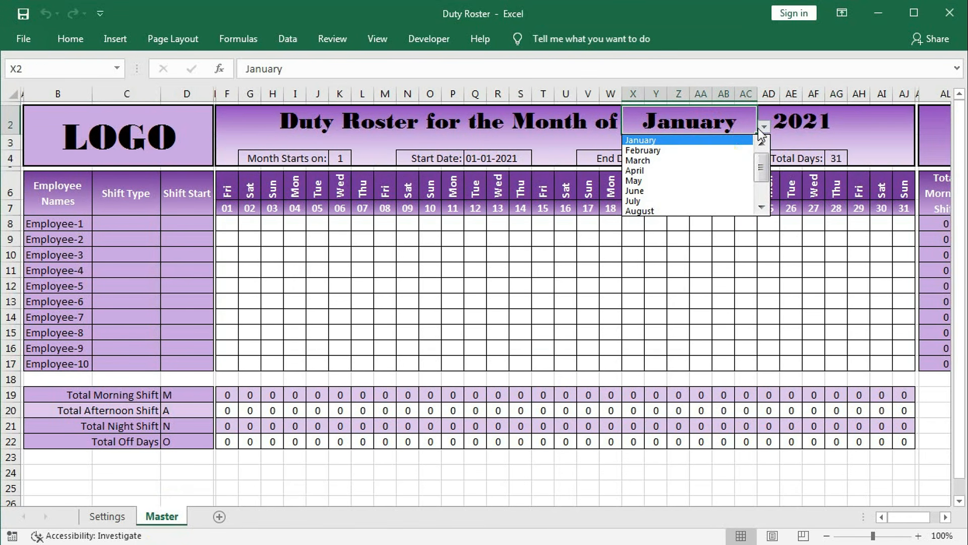
left_click(684, 170)
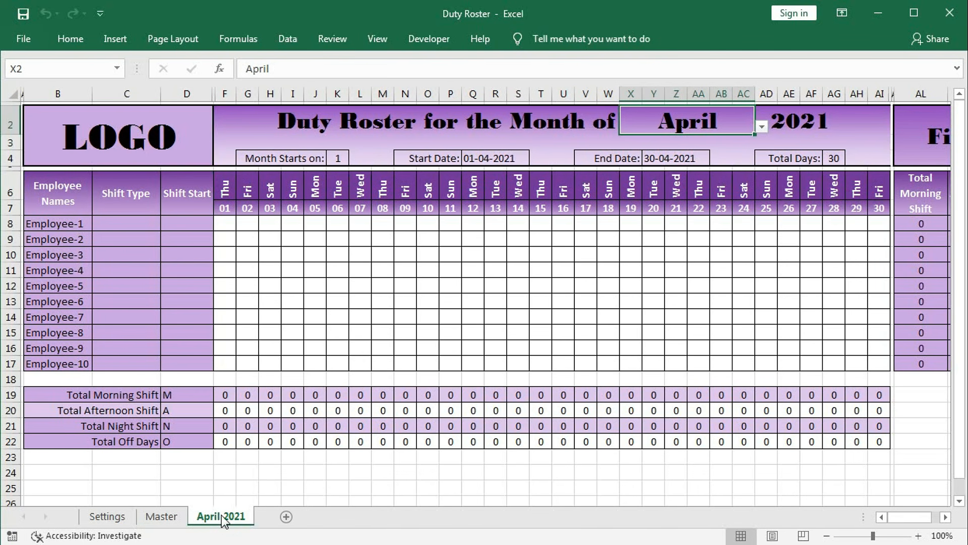
- Check the Master and Settings sheets, and set Employee-1's Shift Type to Shift-A on the April 2021 sheet
left_click(133, 224)
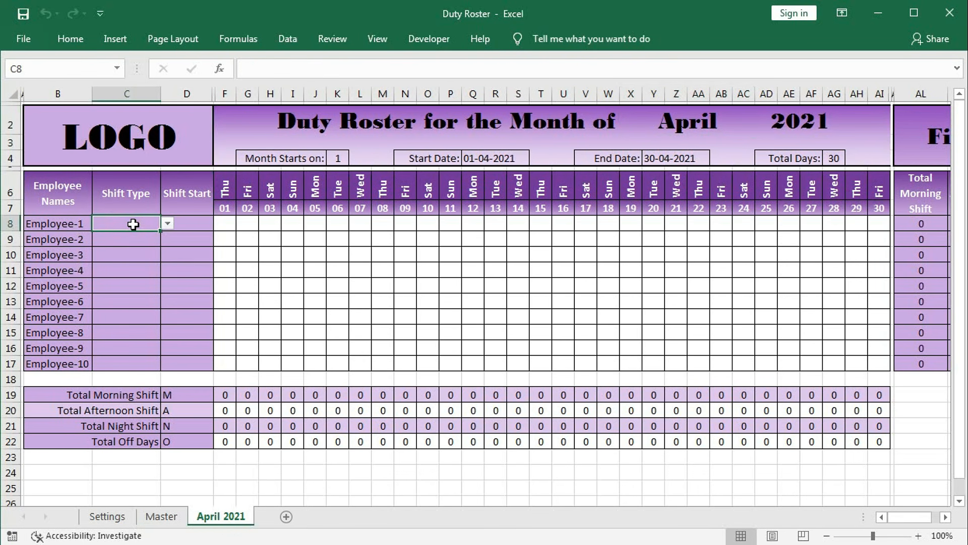
left_click(162, 516)
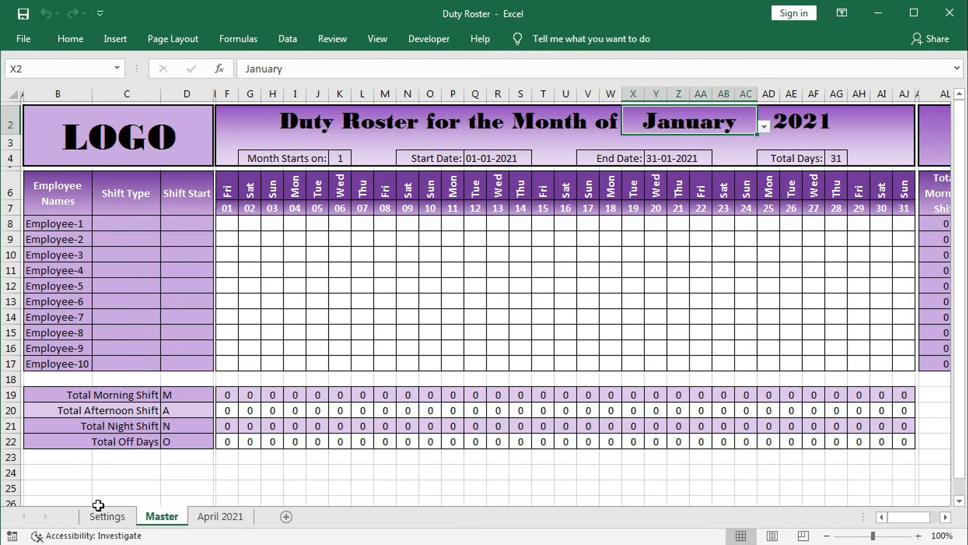
left_click(106, 516)
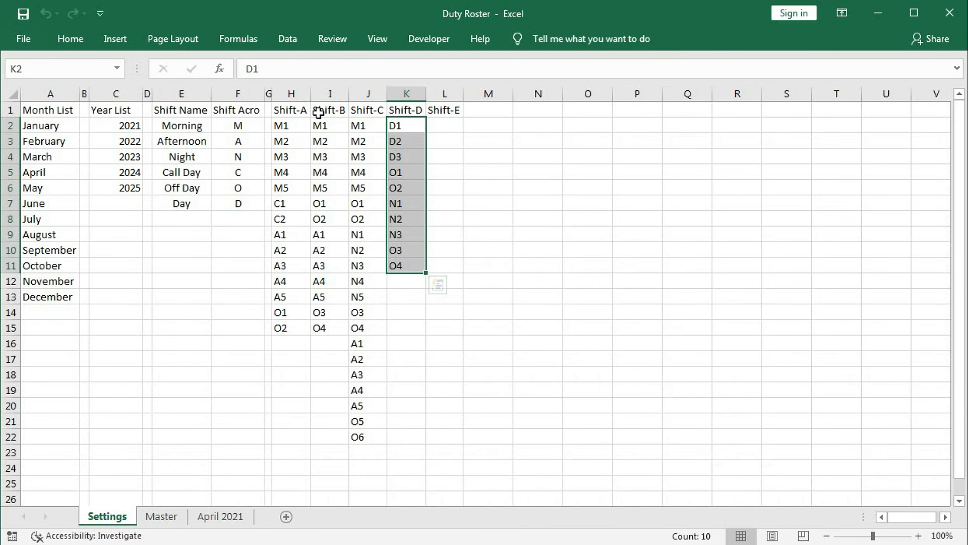
left_click(214, 516)
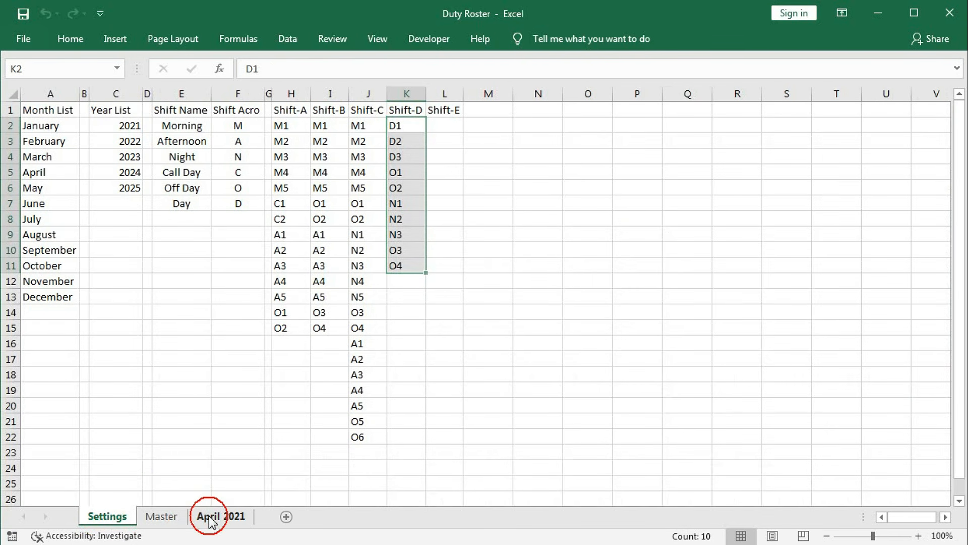
left_click(168, 222)
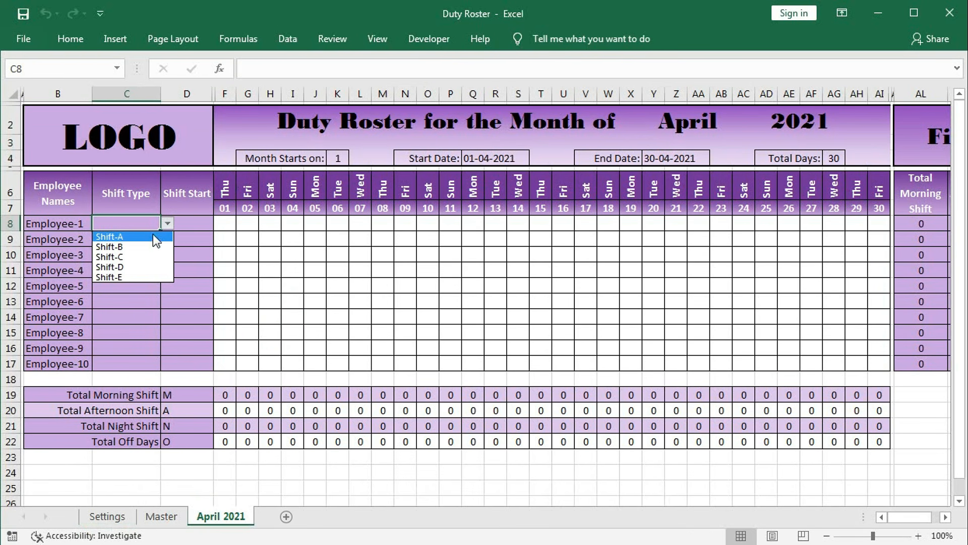
left_click(153, 235)
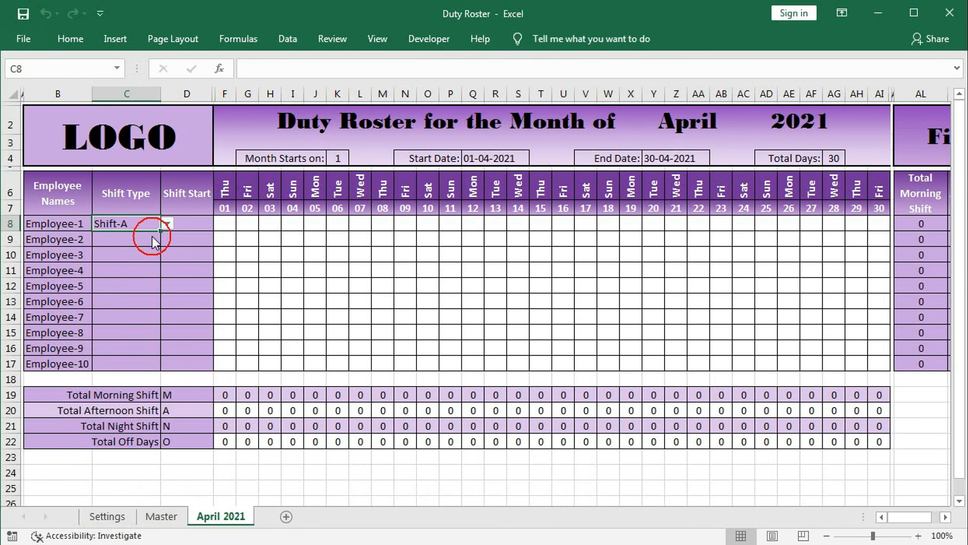
- Set the April 2021 roster's Month Starts on value to 5 in cell K4
left_click(202, 223)
left_click(220, 223)
left_click(220, 225)
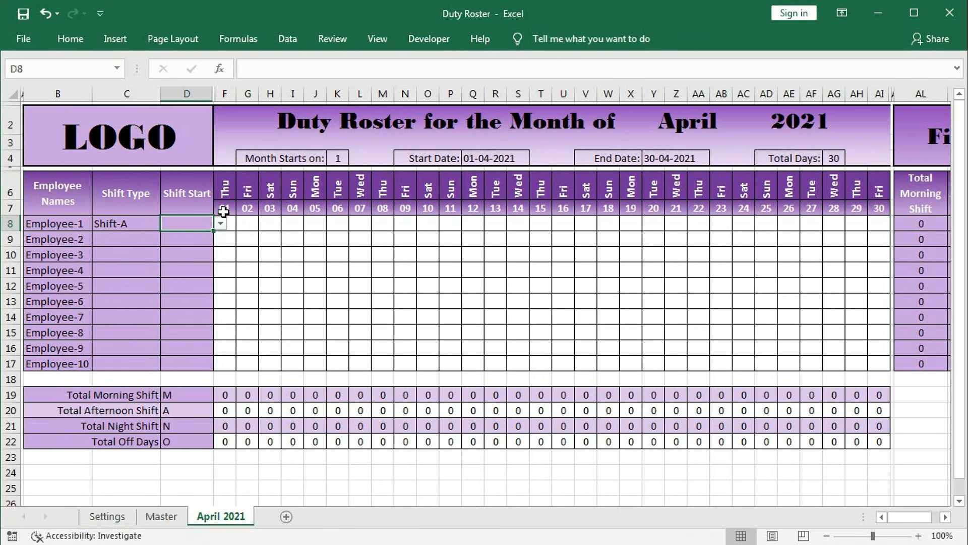
left_click(339, 159)
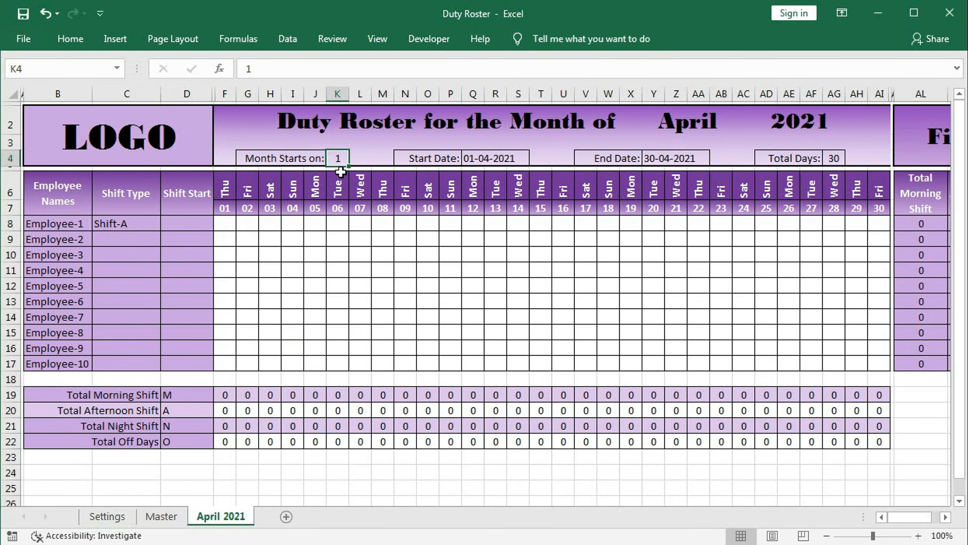
type("5")
key("Return")
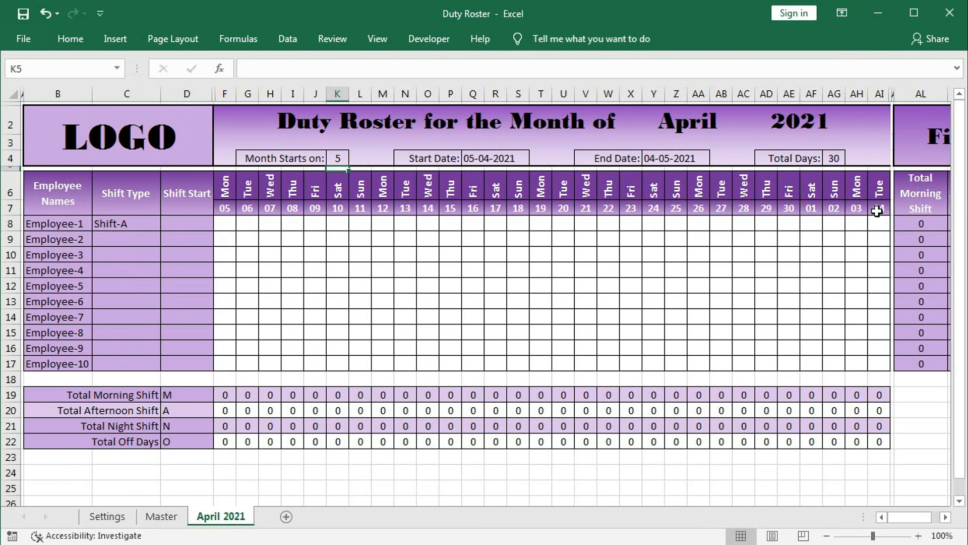
- Set Employee-1's Shift Start to M1 on the April 2021 roster
left_click(197, 225)
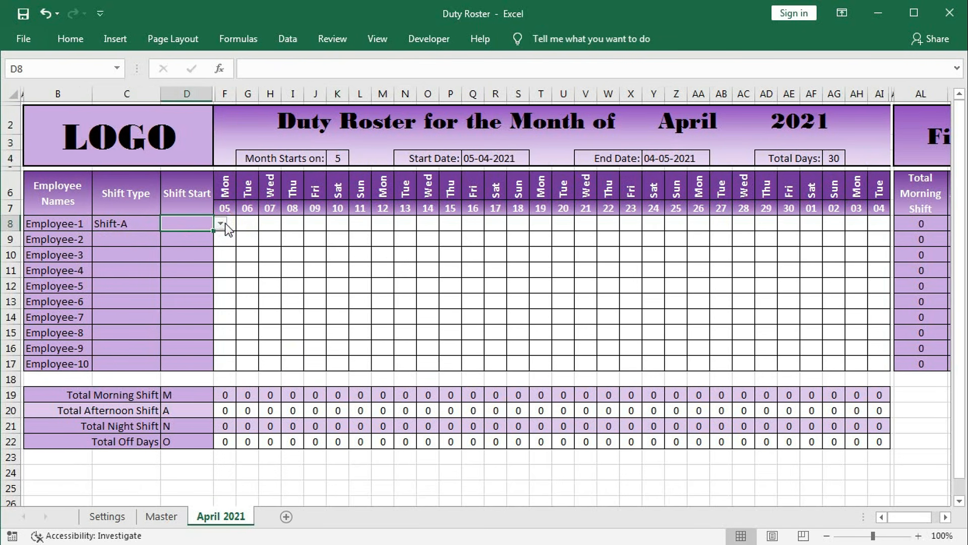
left_click(221, 224)
left_click(207, 239)
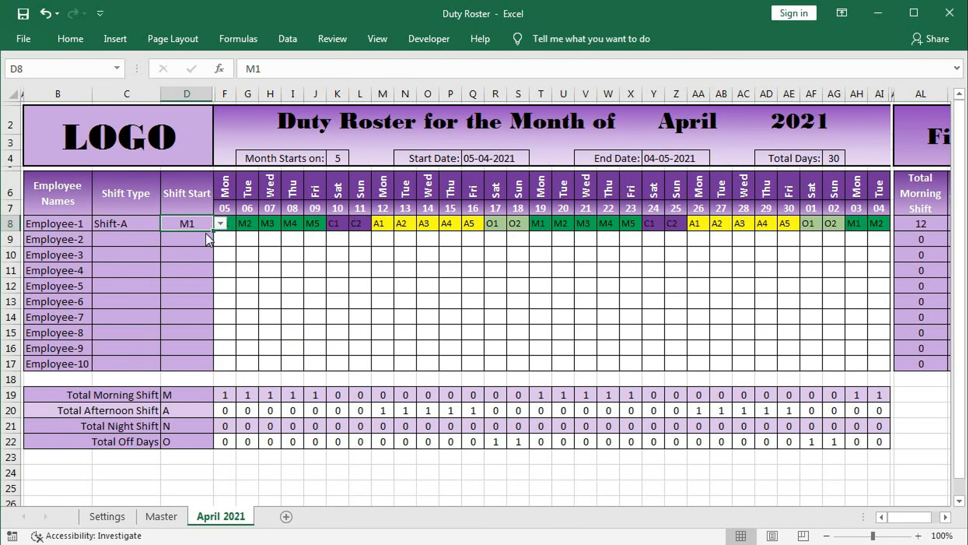
left_click(245, 237)
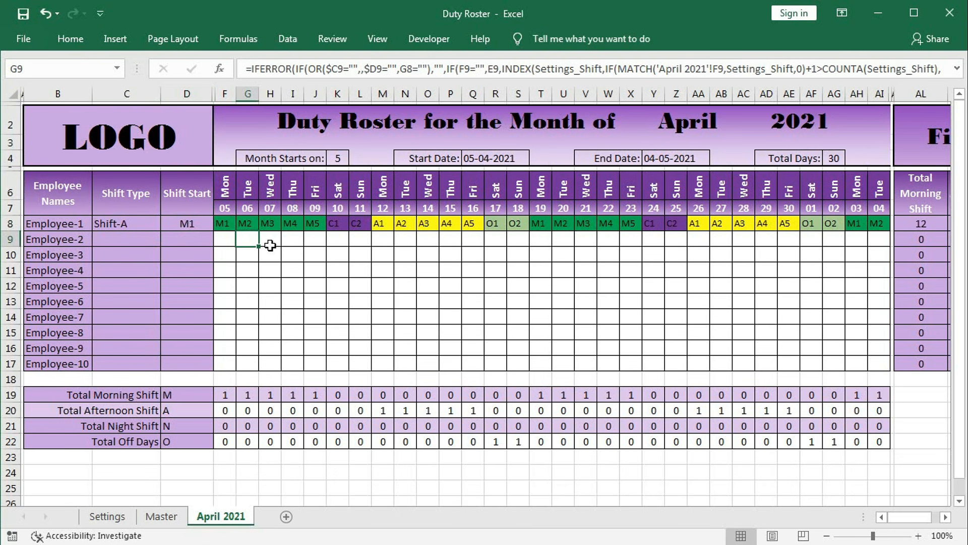
- Assign Employee-2 the Shift-D rotation with N1 as the Shift Start
left_click(119, 239)
left_click(167, 238)
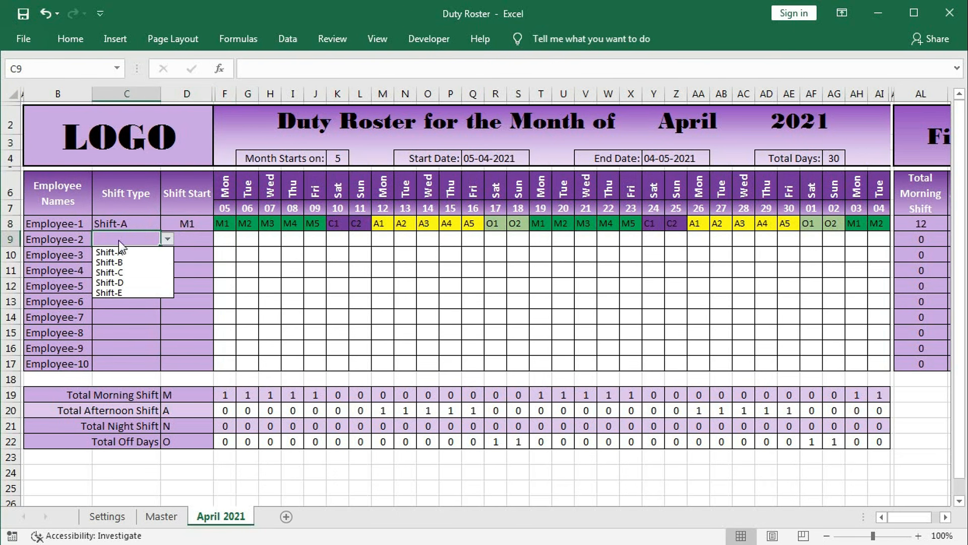
left_click(110, 282)
left_click(204, 242)
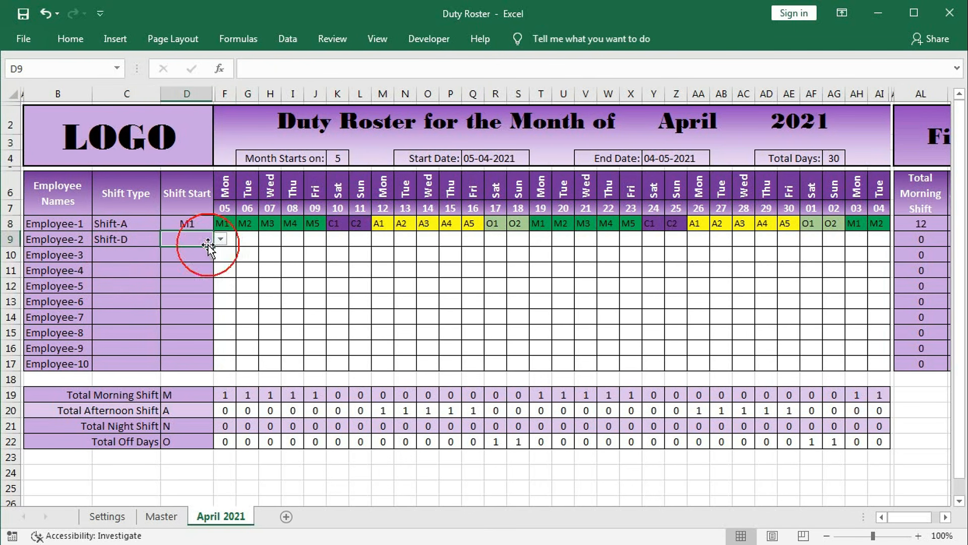
left_click(221, 239)
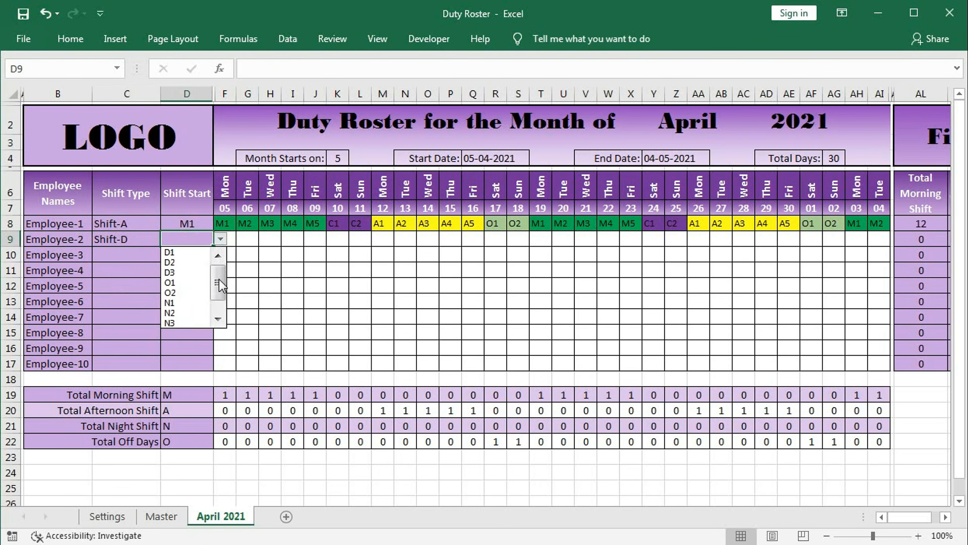
left_click(174, 303)
left_click(248, 287)
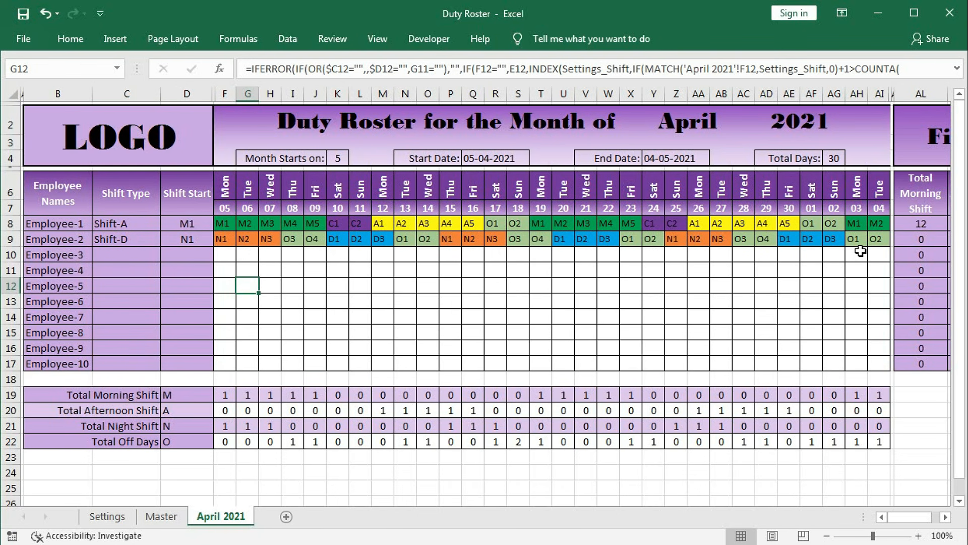
- Assign Employee-3 the Shift-D rotation with D1 as the Shift Start
left_click(152, 255)
left_click(170, 255)
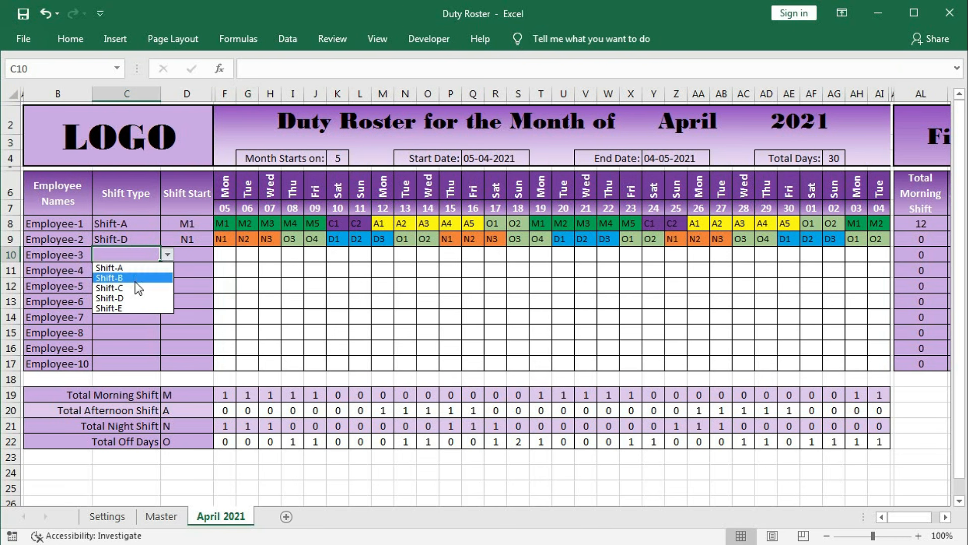
left_click(134, 297)
left_click(193, 254)
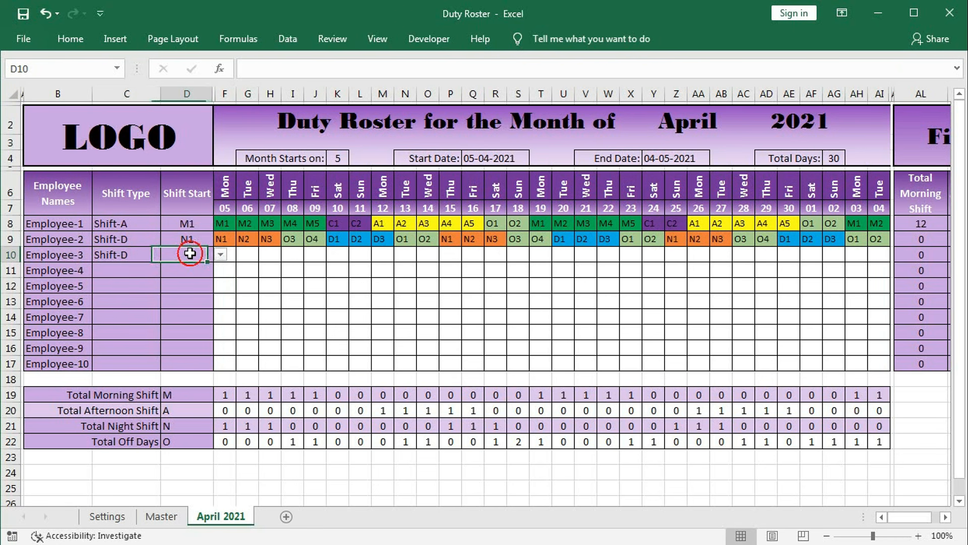
left_click(220, 255)
left_click(179, 267)
- Assign Employee-4 the Shift-B rotation with A1 as the Shift Start
left_click(144, 271)
left_click(168, 271)
left_click(128, 294)
left_click(194, 271)
left_click(220, 271)
left_click(188, 354)
- Assign Employee-5 the Shift-B rotation with M1 as the Shift Start
left_click(143, 286)
left_click(126, 309)
left_click(191, 286)
left_click(220, 286)
left_click(181, 298)
- Assign Employee-6 the Shift-C rotation with N1 as the Shift Start
left_click(144, 301)
left_click(168, 302)
left_click(126, 335)
left_click(193, 302)
- Assign Employee-7 the Shift-B rotation with A1 as the Shift Start
left_click(141, 338)
left_click(191, 317)
left_click(220, 317)
scroll(177, 342, "down", 2)
left_click(177, 341)
- Assign Employee-8 the Shift-C rotation with N1 as the Shift Start
left_click(143, 333)
left_click(168, 332)
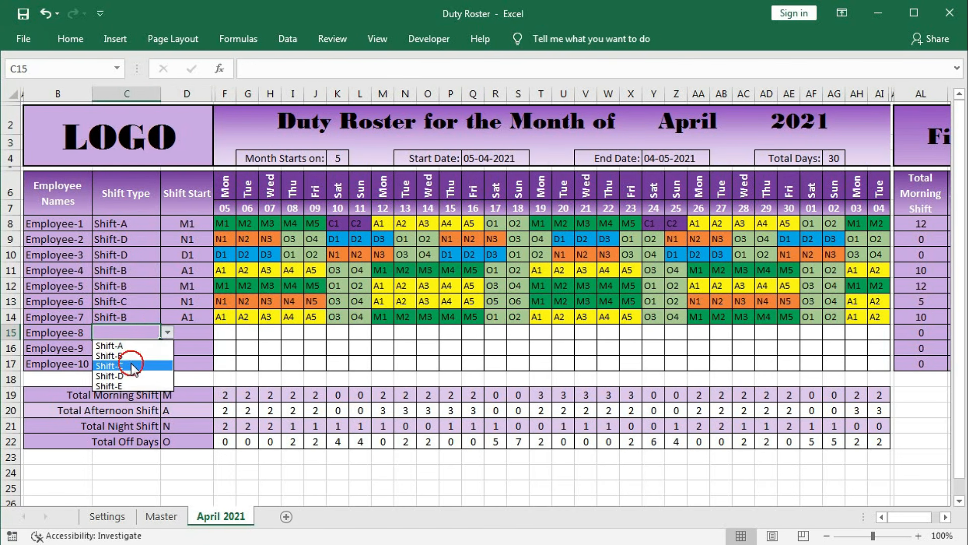
left_click(132, 366)
- Assign Employee-9 the Shift-D rotation with D1 as the Shift Start
left_click(168, 348)
left_click(131, 391)
left_click(191, 348)
left_click(220, 348)
left_click(182, 362)
- Assign Employee-10 the Shift-D rotation with N1 as the Shift Start
left_click(144, 364)
left_click(168, 363)
left_click(131, 406)
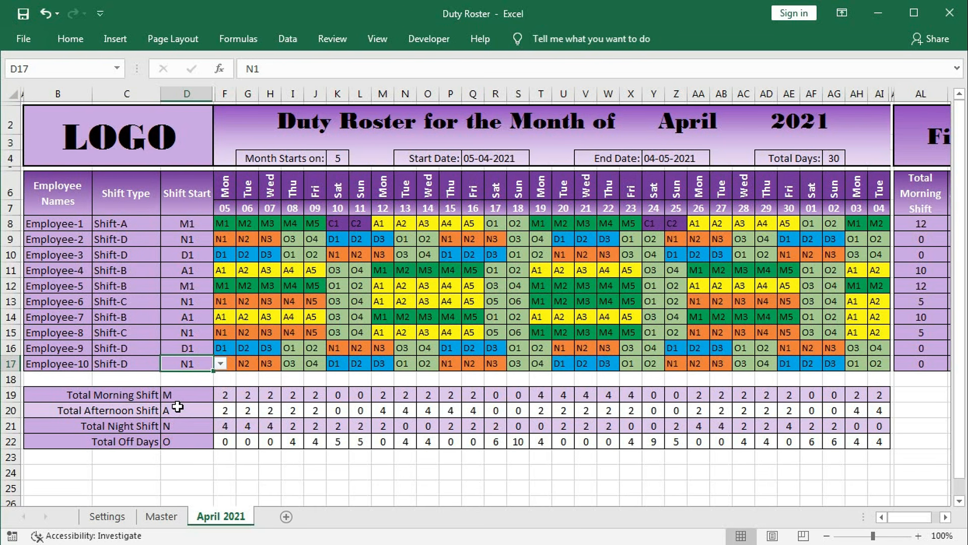
- Select year 2021 and month May in the Master roster's title to generate the May 2021 sheet
left_click(159, 520)
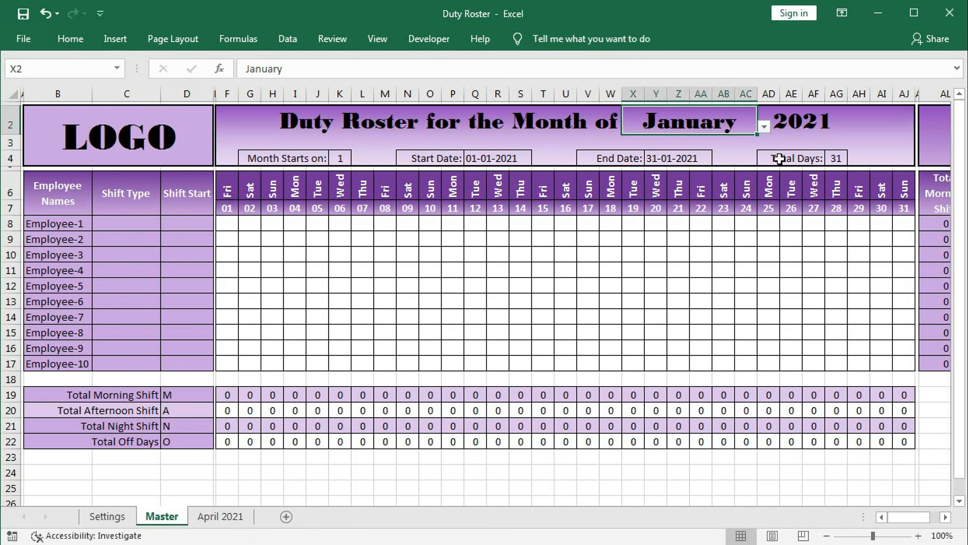
left_click(795, 148)
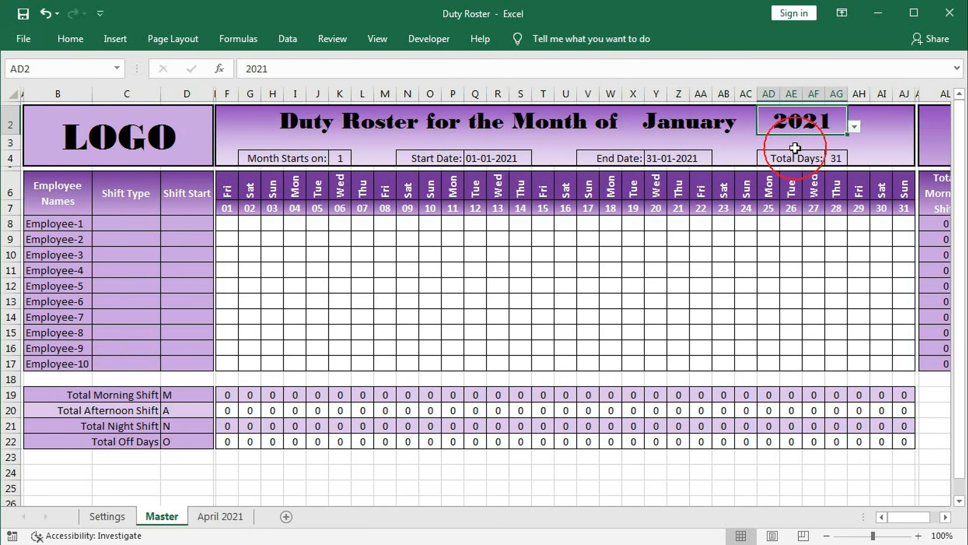
left_click(856, 127)
left_click(790, 148)
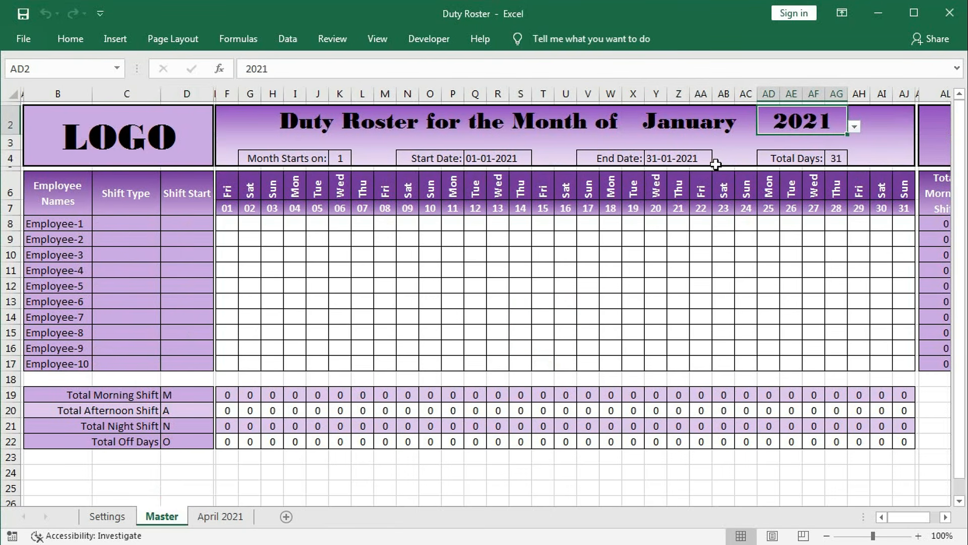
left_click(731, 132)
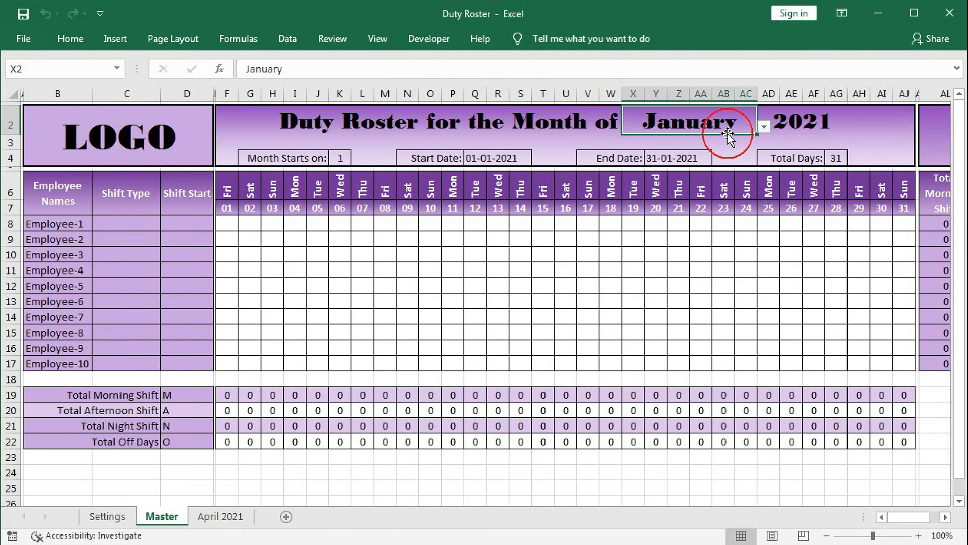
left_click(765, 126)
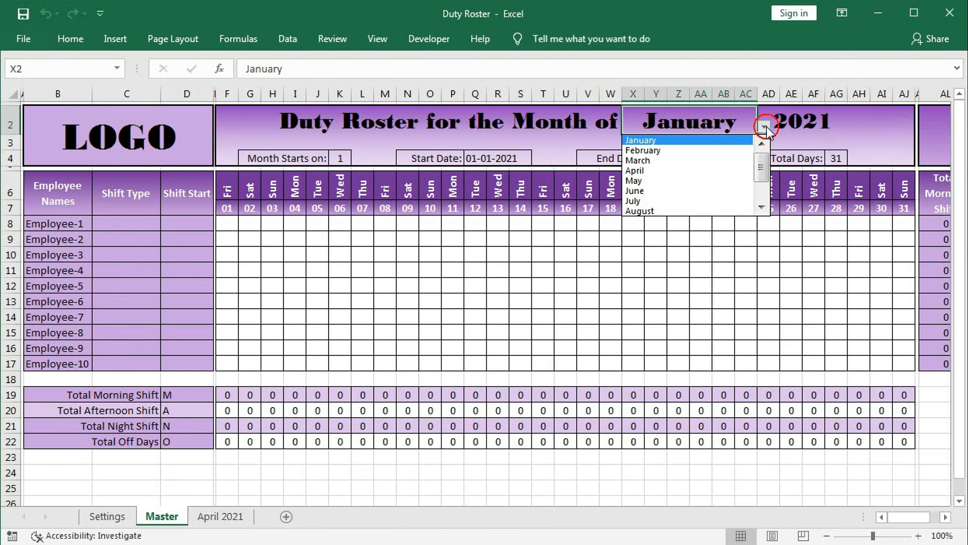
left_click(659, 180)
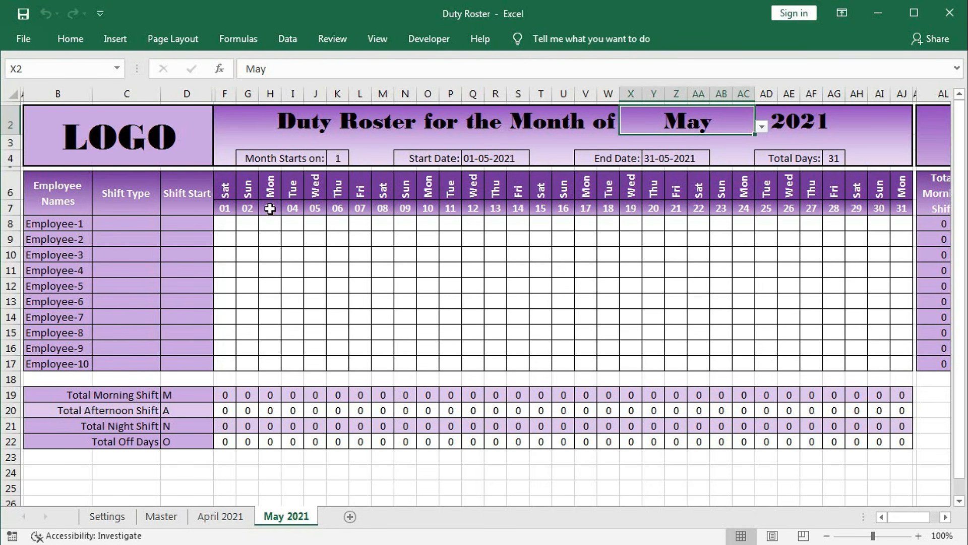
- Set the May 2021 roster's Month Starts on value to 3
left_click(370, 165)
type("3")
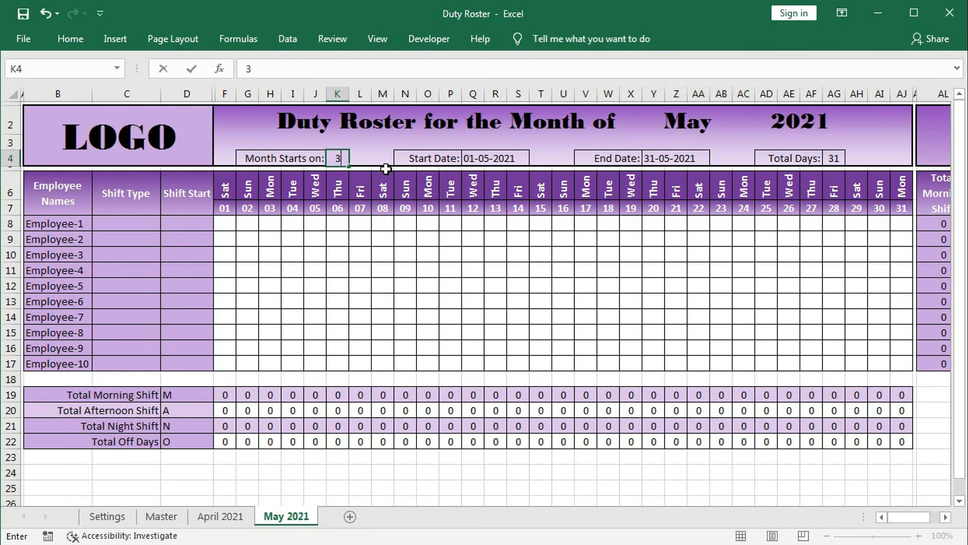
key("Return")
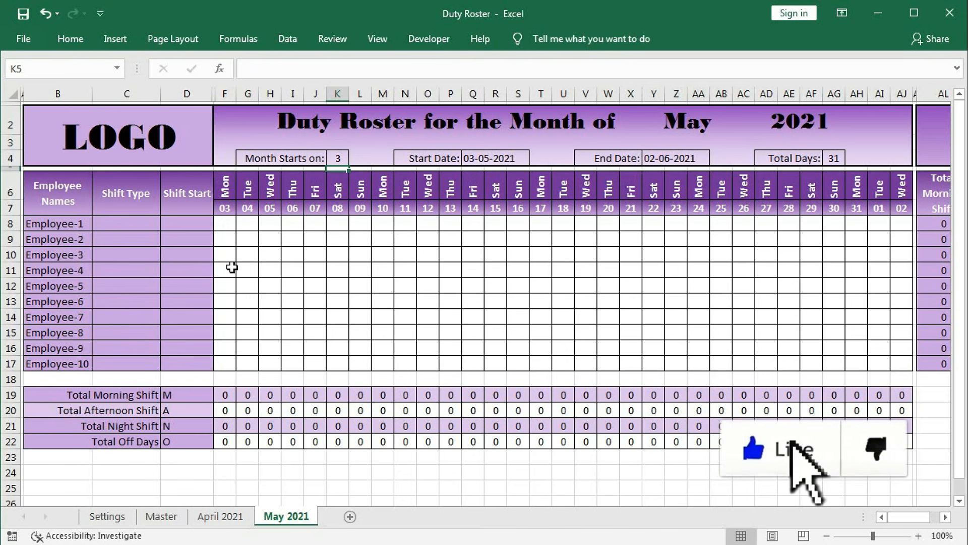
- Assign Employee-1 the Shift-A rotation on the May 2021 sheet and choose a Shift Start
left_click(154, 225)
left_click(167, 224)
left_click(158, 237)
left_click(201, 223)
left_click(220, 223)
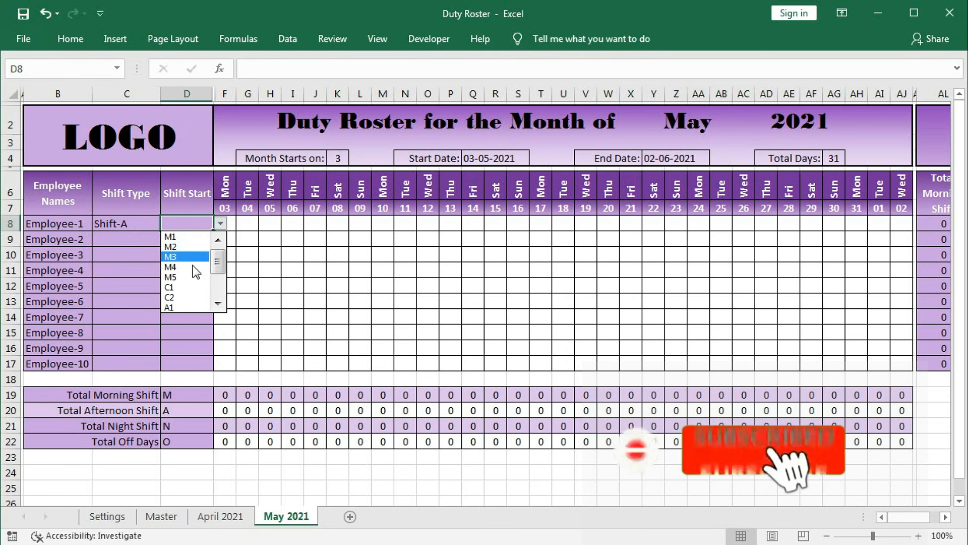
left_click(189, 302)
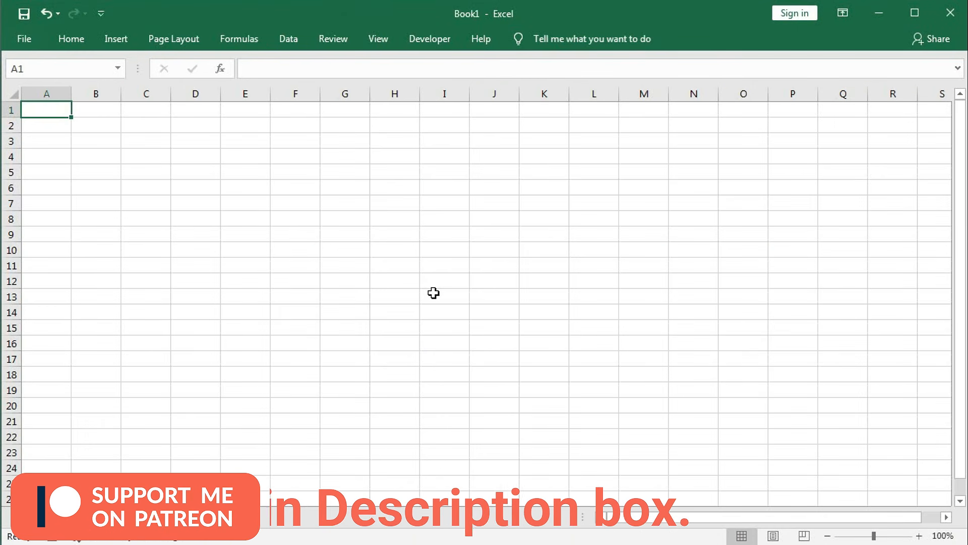
- Start saving the new blank workbook Book1 under a new name in the Desktop folder
left_click(24, 39)
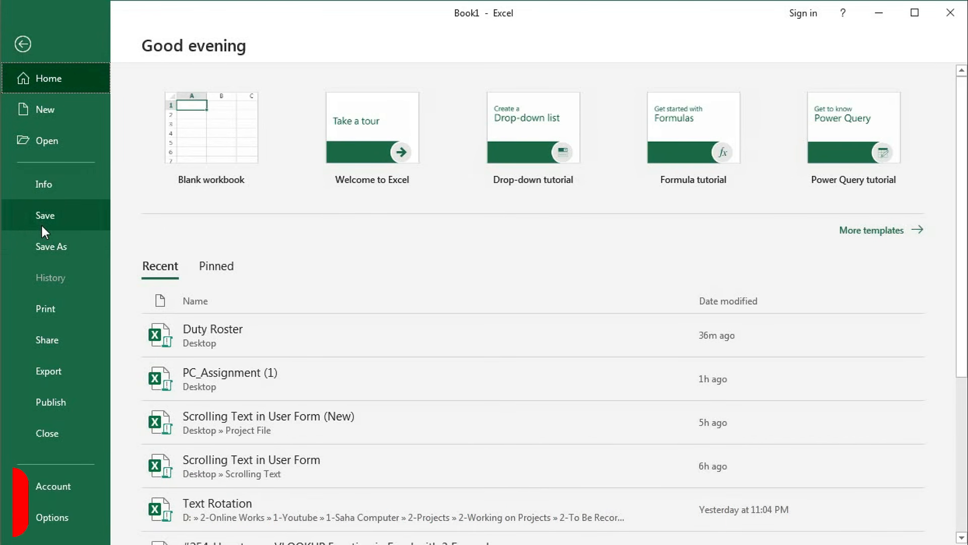
left_click(42, 231)
left_click(473, 168)
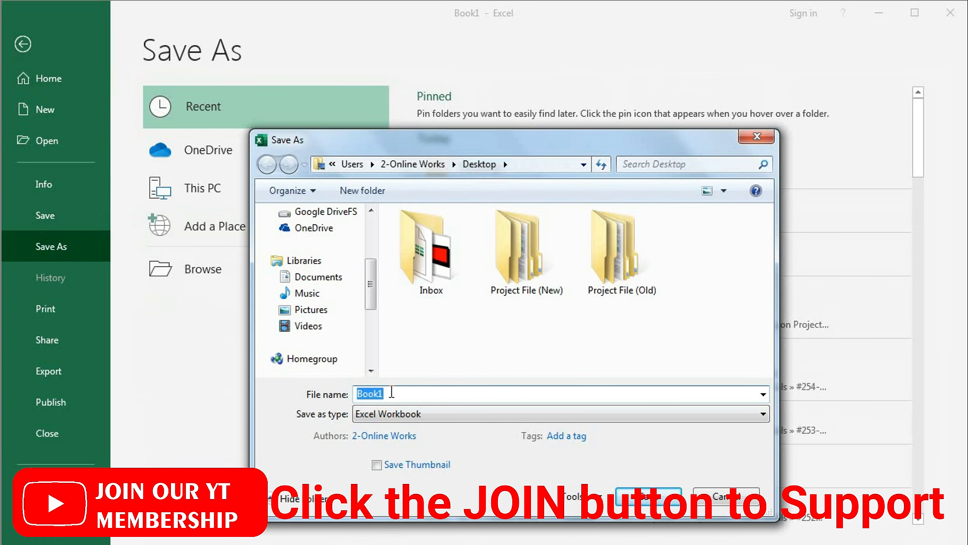
- Name the file Multiple Shift Duty Roster, correcting the capital H in Shift
type("Am")
type("u")
key("BackSpace")
key("BackSpace")
key("BackSpace")
type("Multiple SHift Duty Roster")
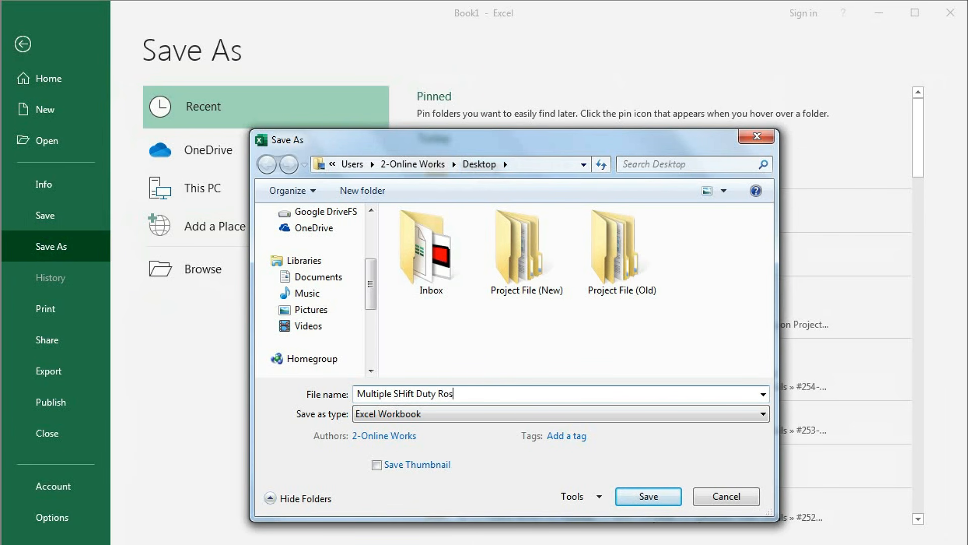
left_click(406, 394)
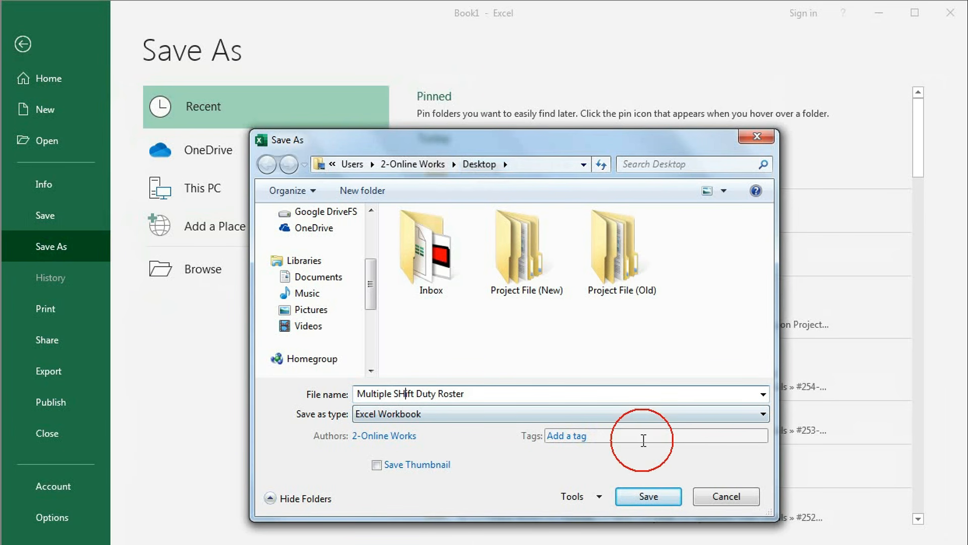
key("BackSpace")
type("h")
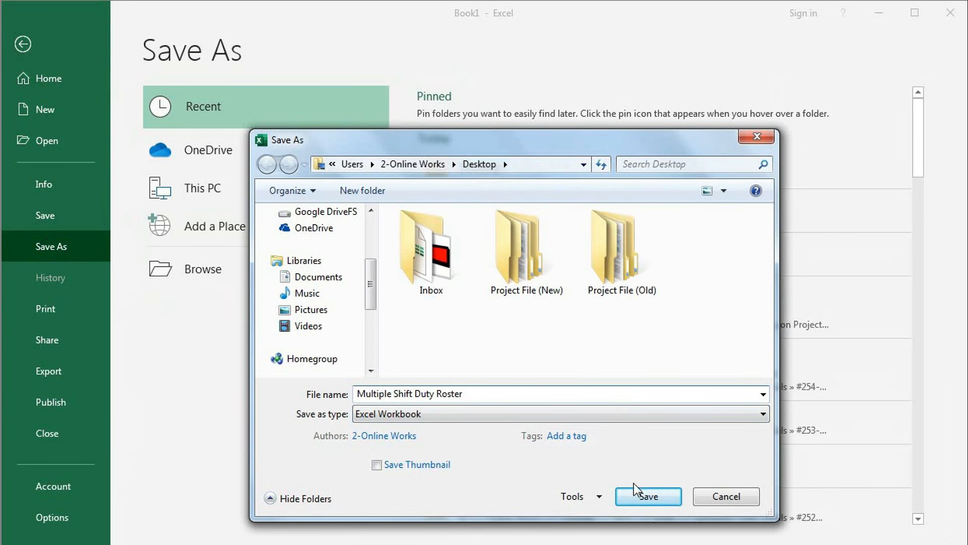
- Set the file type to Excel Macro-Enabled Workbook and save the workbook on the Desktop
left_click(393, 414)
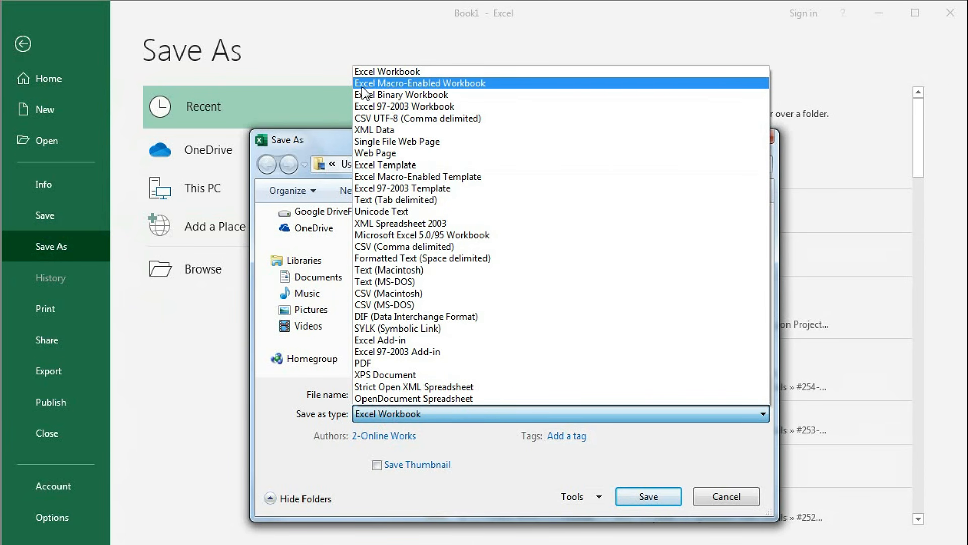
left_click(464, 84)
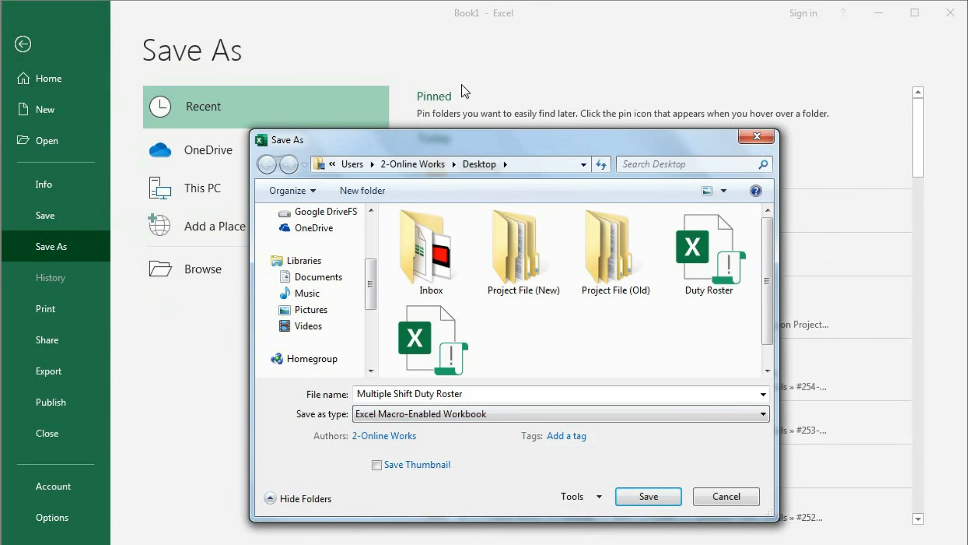
left_click(647, 498)
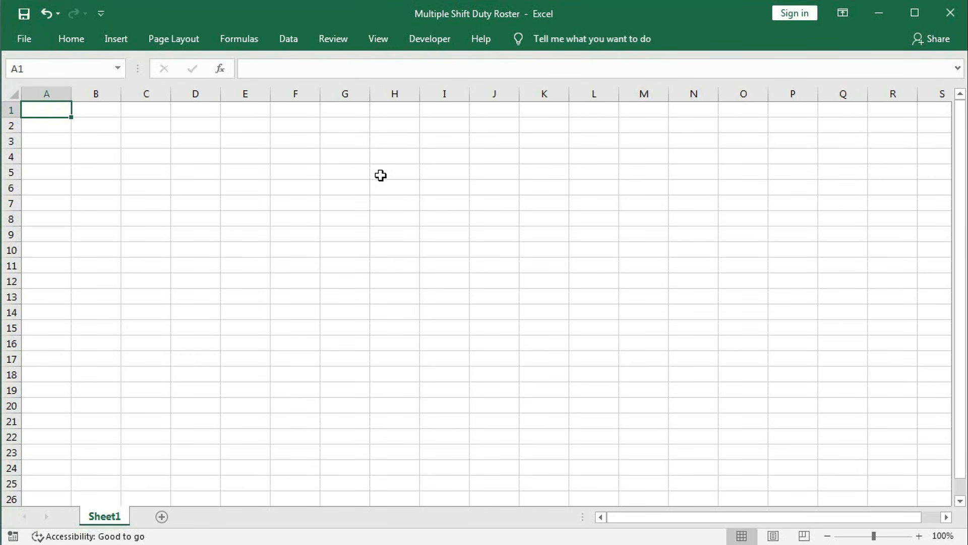
- Rename the sheet Sheet1 as Settings
right_click(107, 522)
left_click(157, 375)
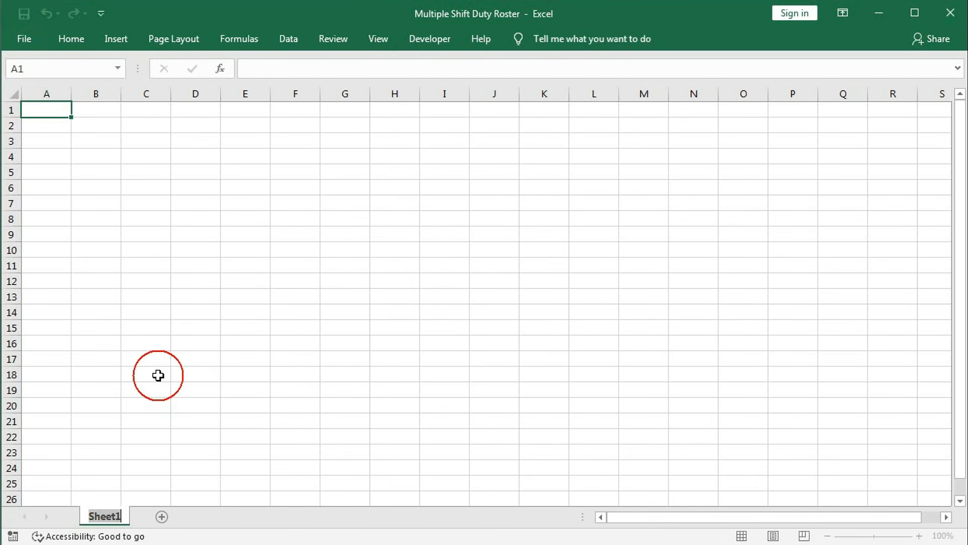
type("S")
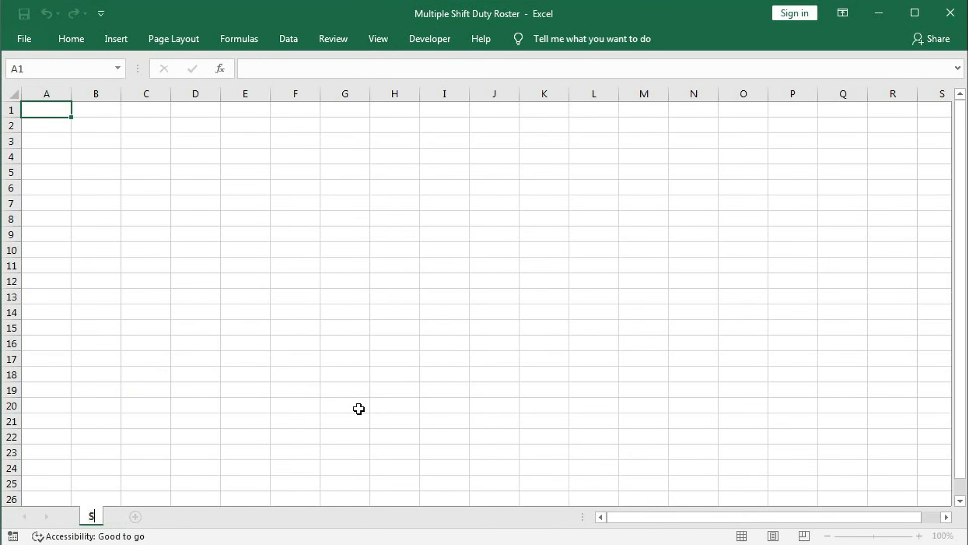
type("ettings")
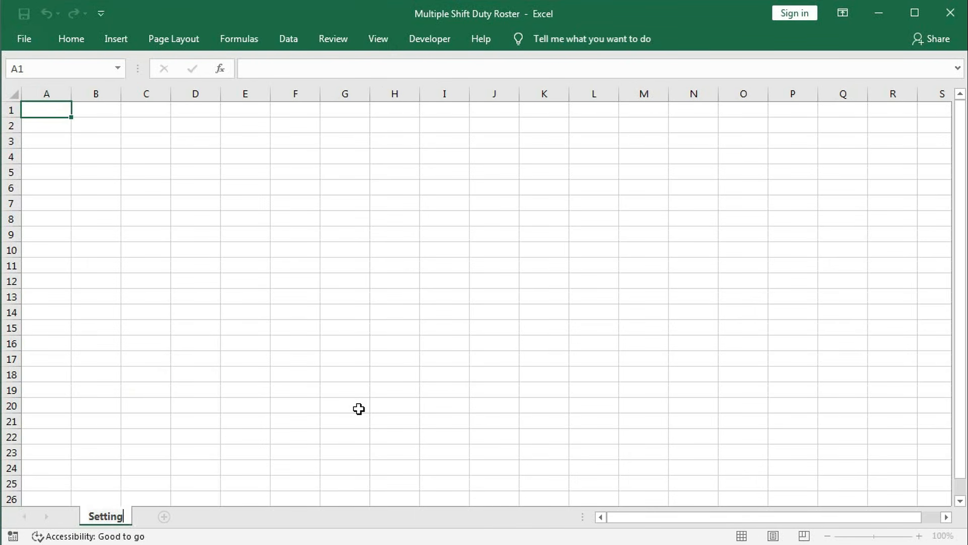
key("Return")
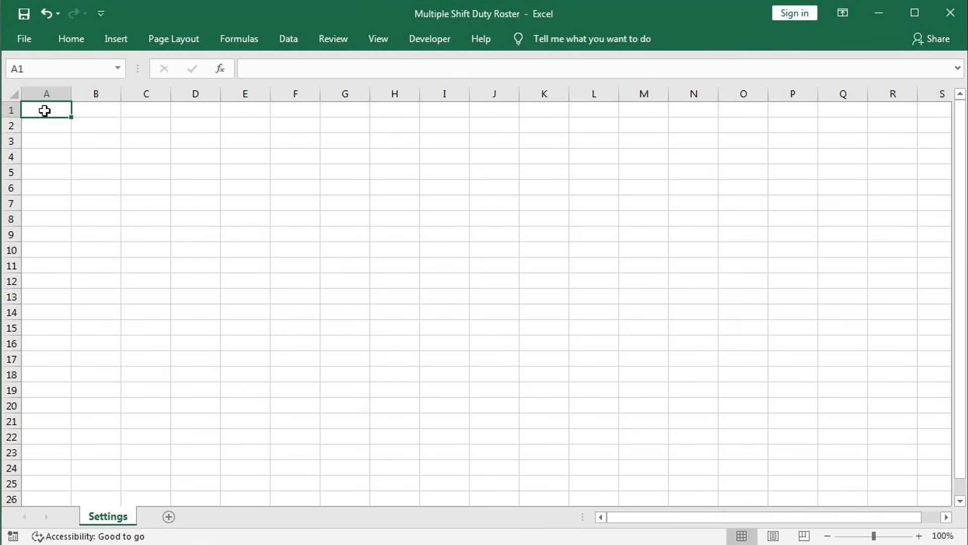
- Enter the heading Month List in A1, list January to December in A2:A13, and fit column A to its contents
type("Month List")
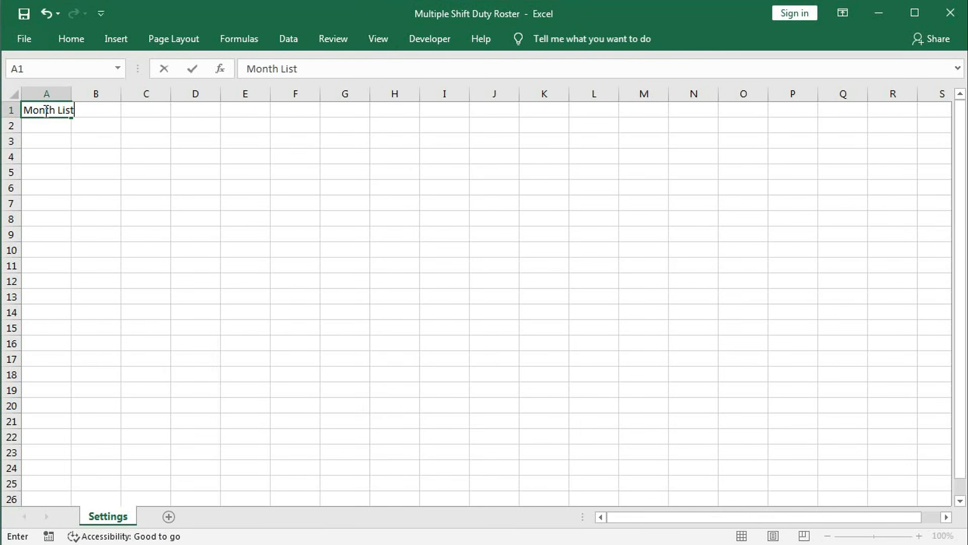
key("Return")
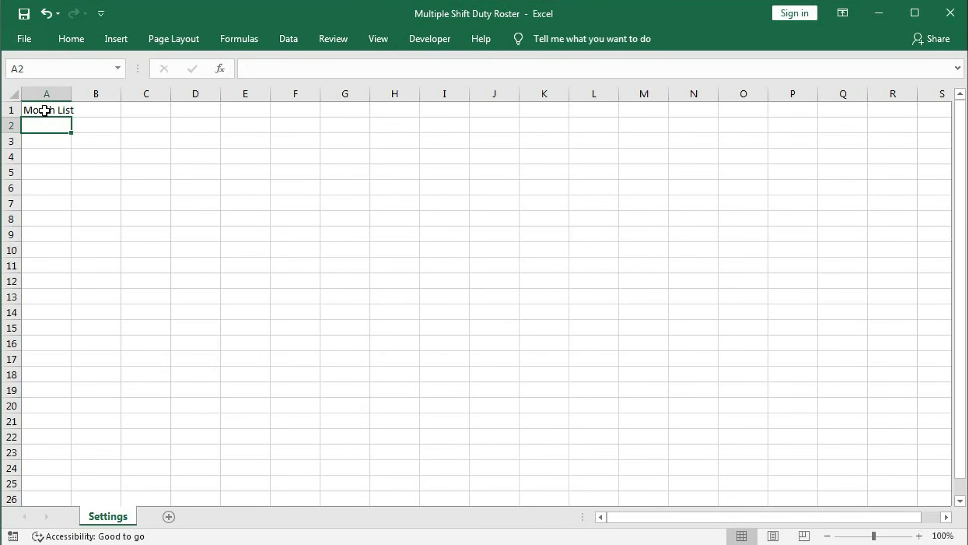
type("January")
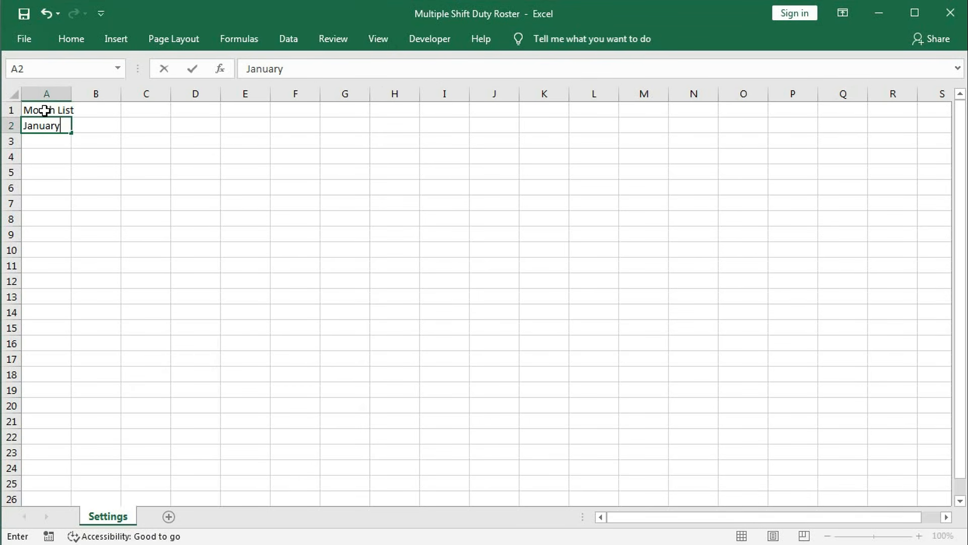
key("Return")
left_click(64, 127)
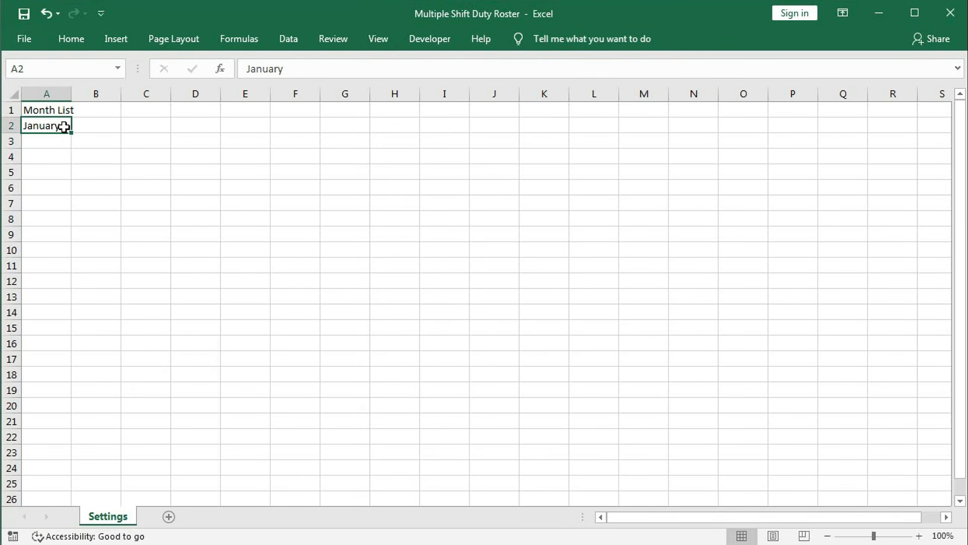
left_click_drag(71, 133, 61, 301)
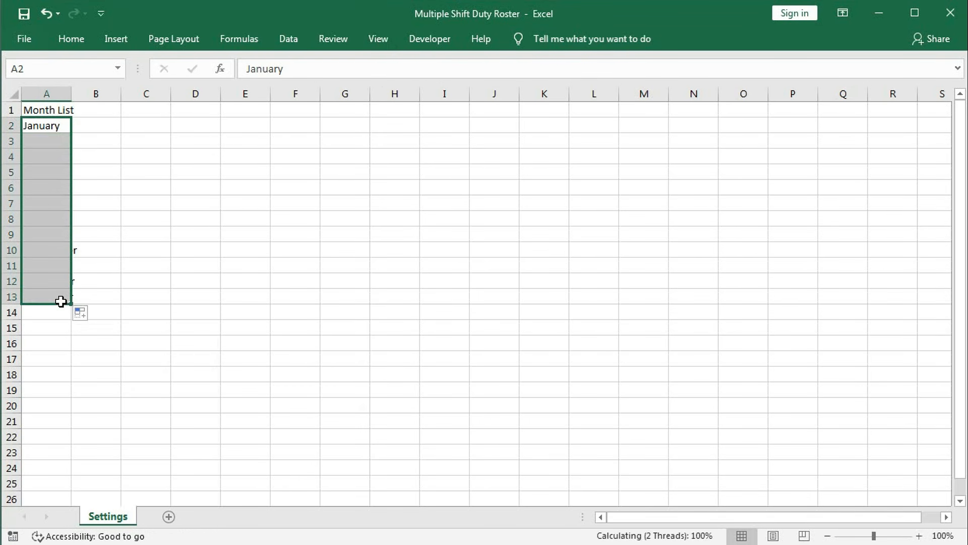
double_click(71, 93)
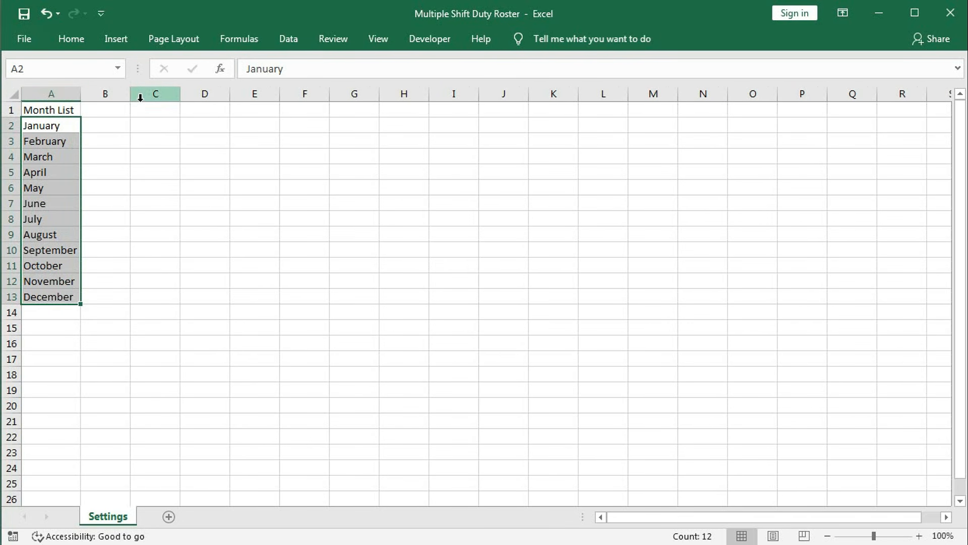
- Narrow column B into a spacer and build a Year List in column C from C1, with years 2021 to 2026 in C2:C7
left_click_drag(130, 97, 90, 98)
left_click(113, 110)
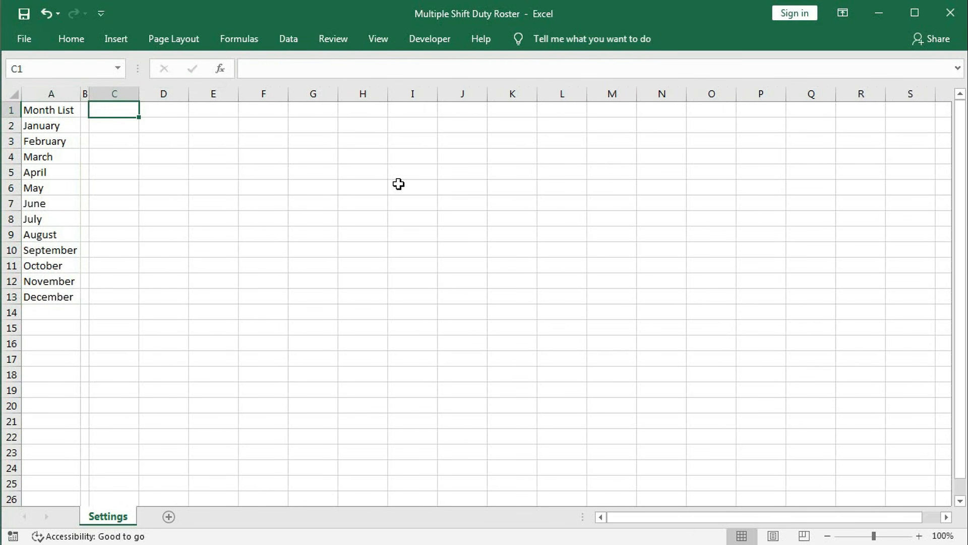
type("Year List")
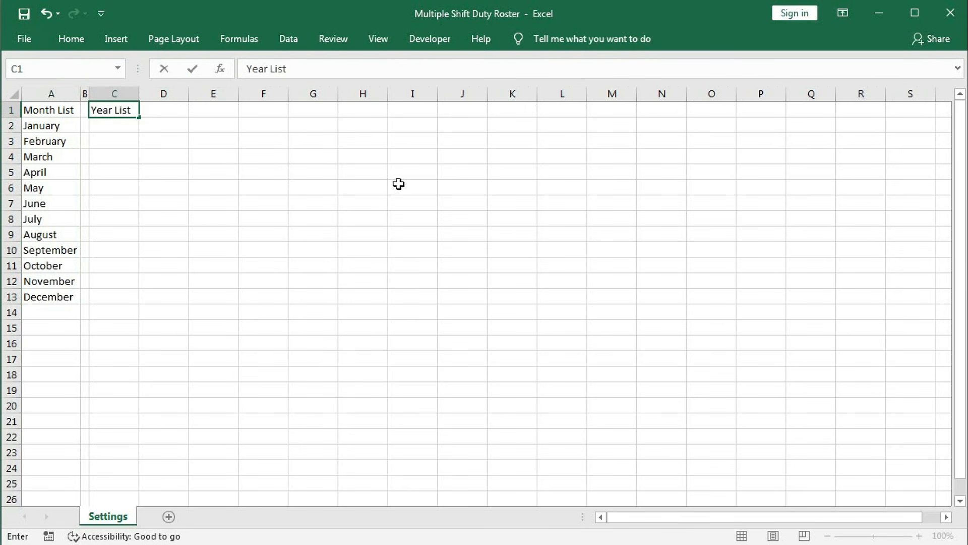
key("Return")
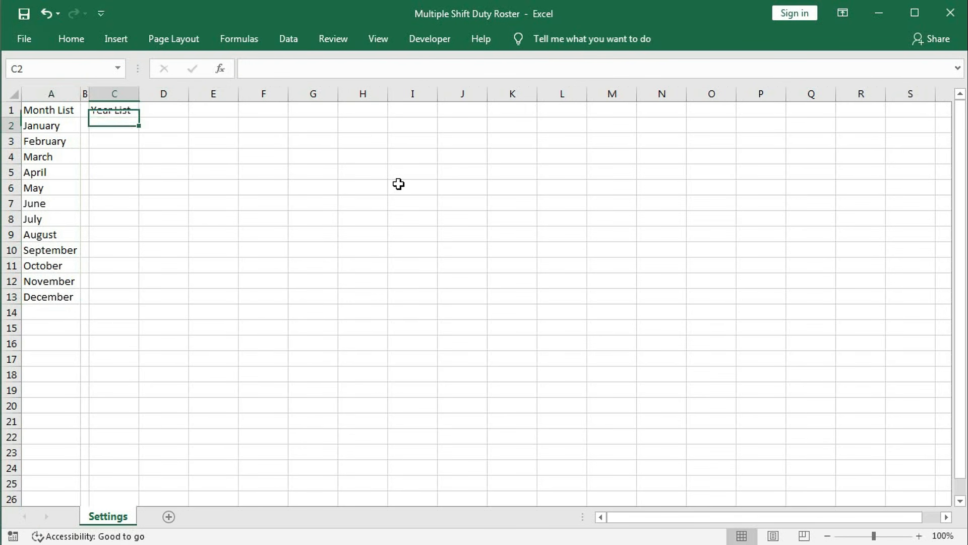
type("2021")
key("Return")
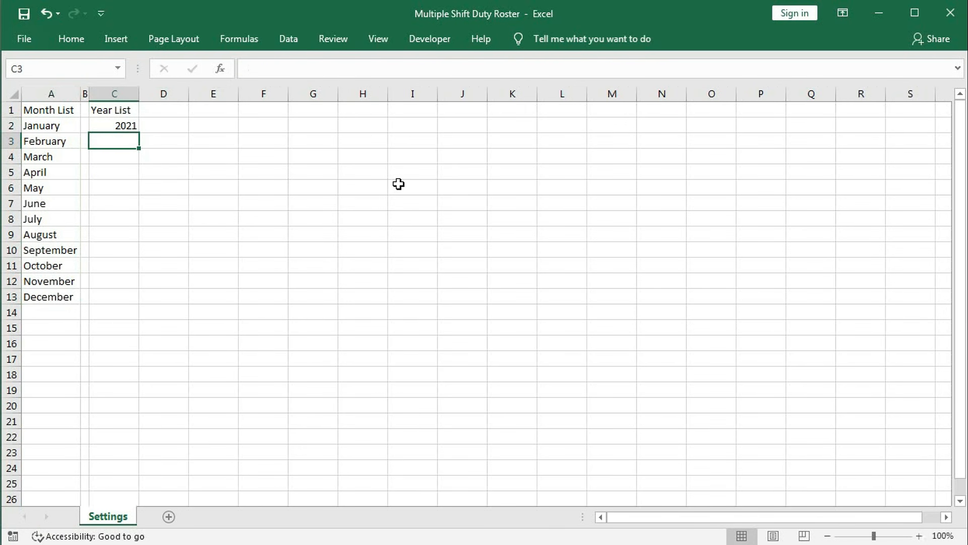
type("2022")
key("Return")
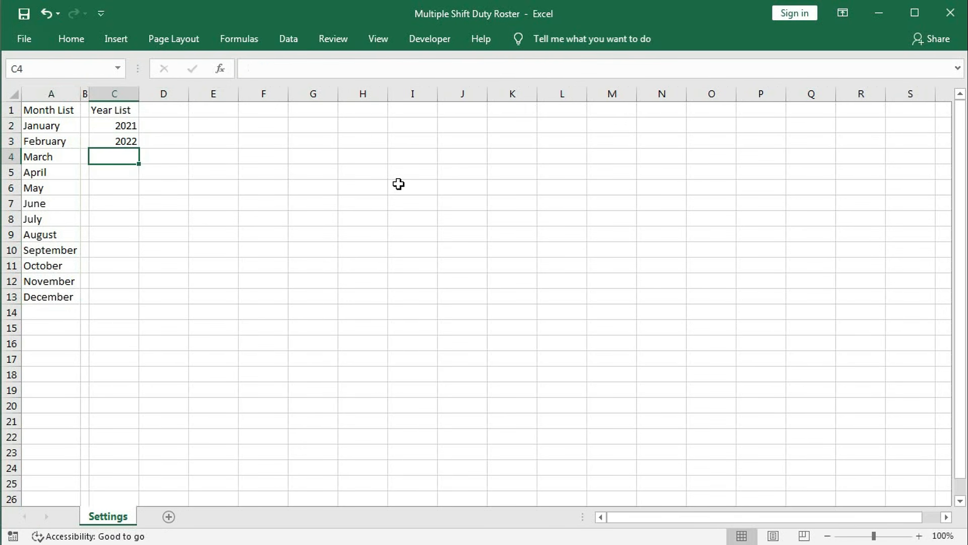
left_click_drag(128, 126, 135, 208)
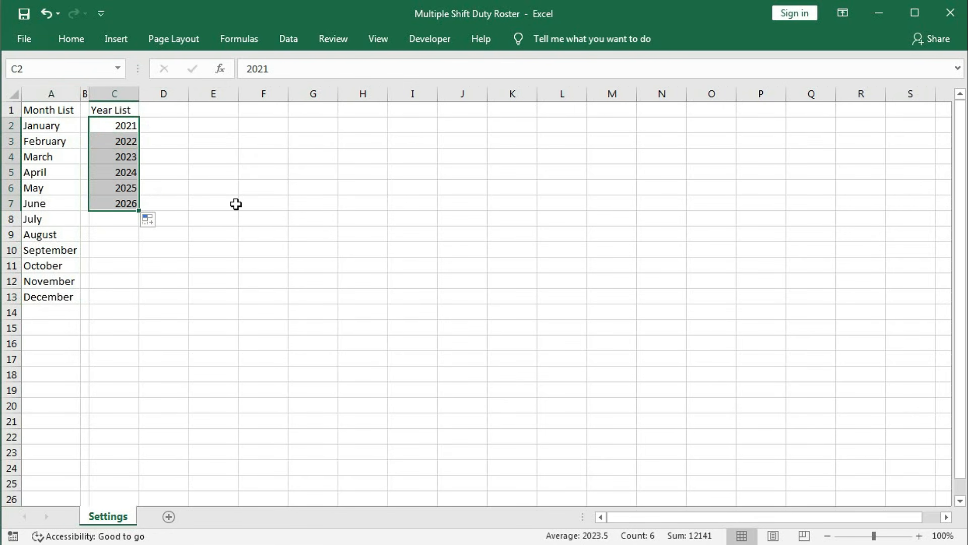
- Narrow column D into a spacer and enter the heading Shift Names in E1
left_click(172, 112)
left_click_drag(190, 98, 145, 93)
left_click(168, 112)
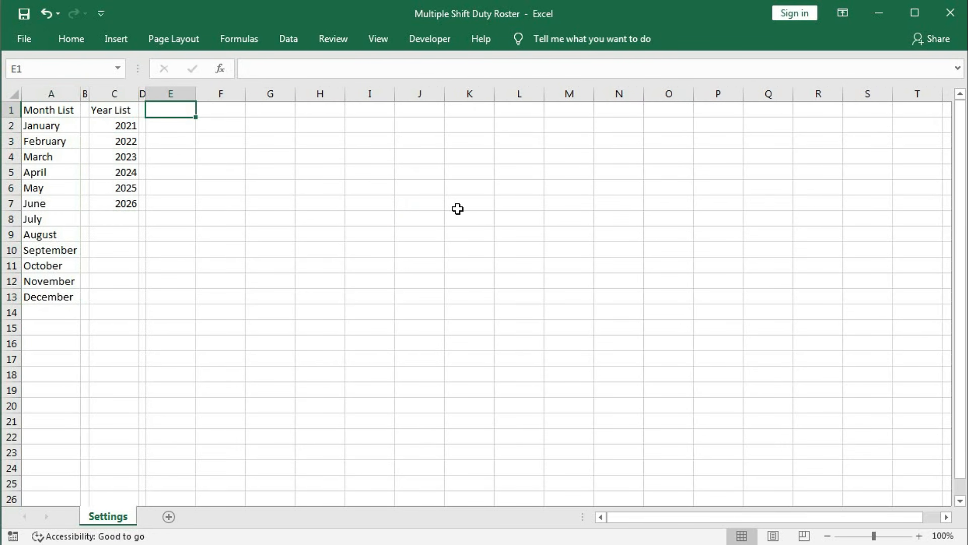
type("Shift Names")
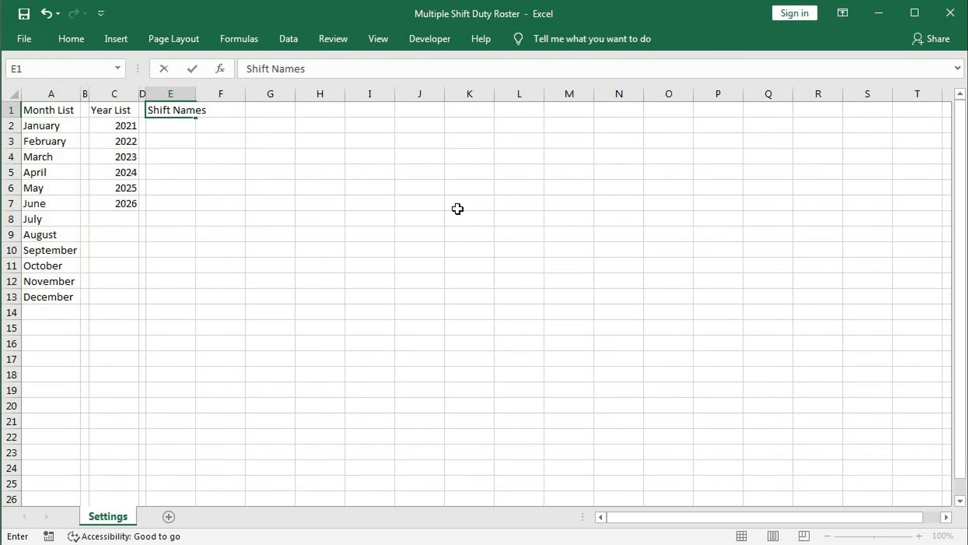
key("Return")
- List the shifts Morning, Afternoon and Night in E2:E4 under the Shift Names heading
type("M")
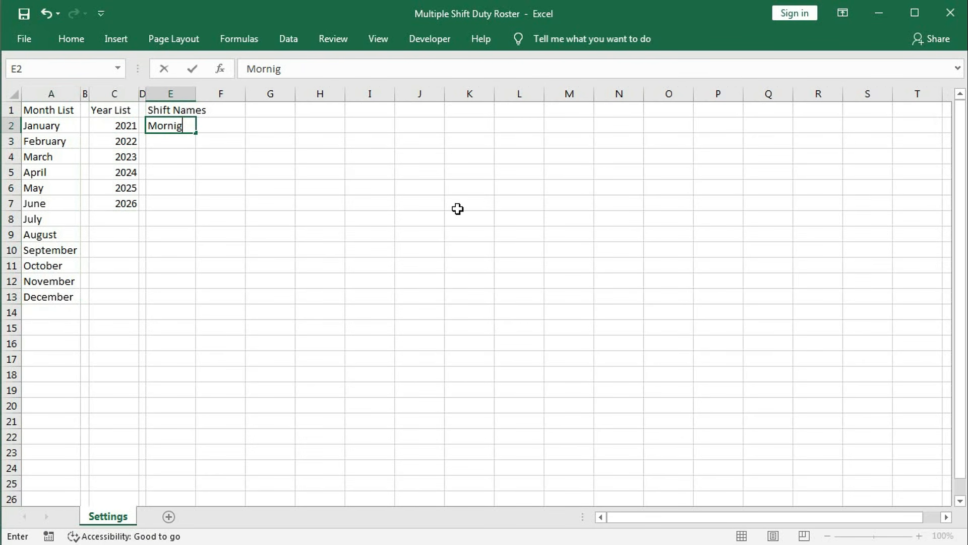
type("ornin")
key("Return")
type("Aft")
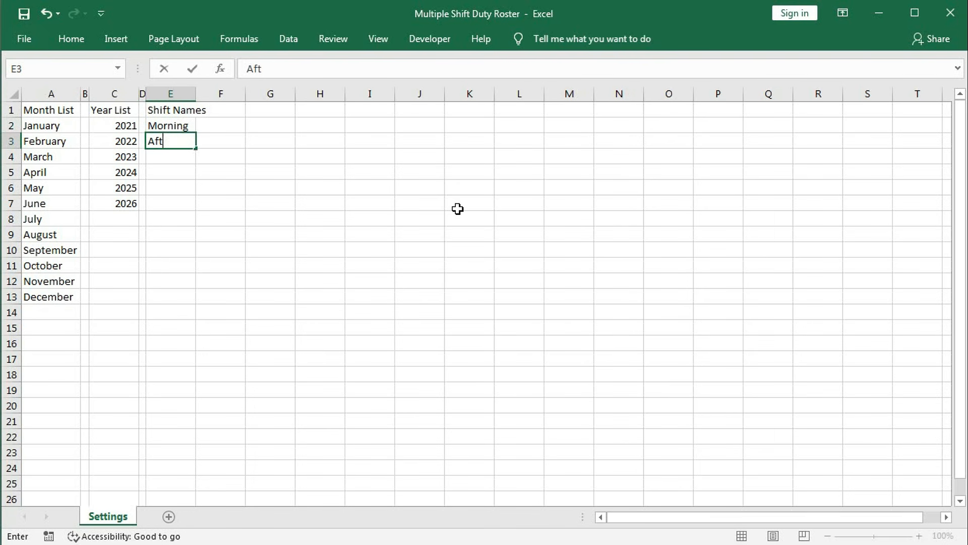
type("ernoon")
key("Return")
type("N")
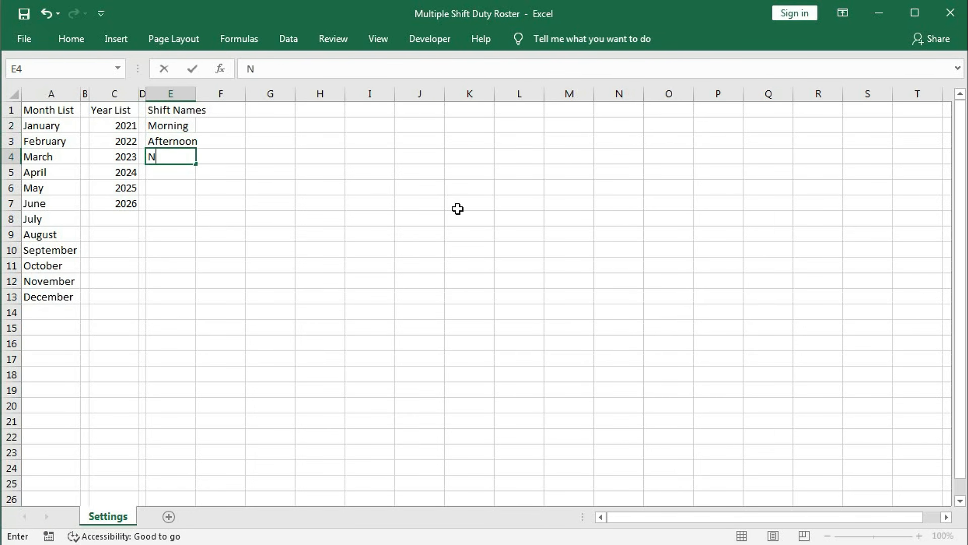
type("ight")
key("Return")
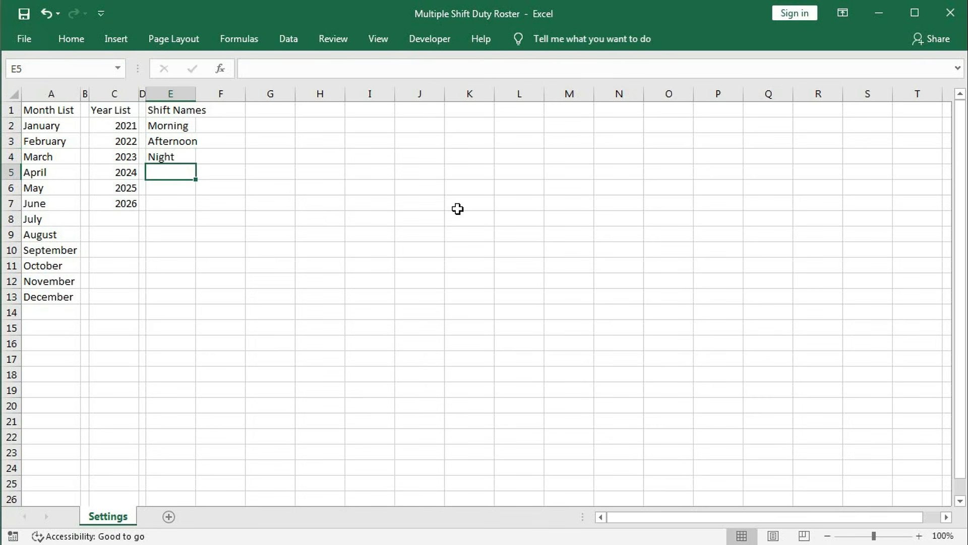
- Add Off Days, Day and Call Days to the shift names in E5:E7
type("OF")
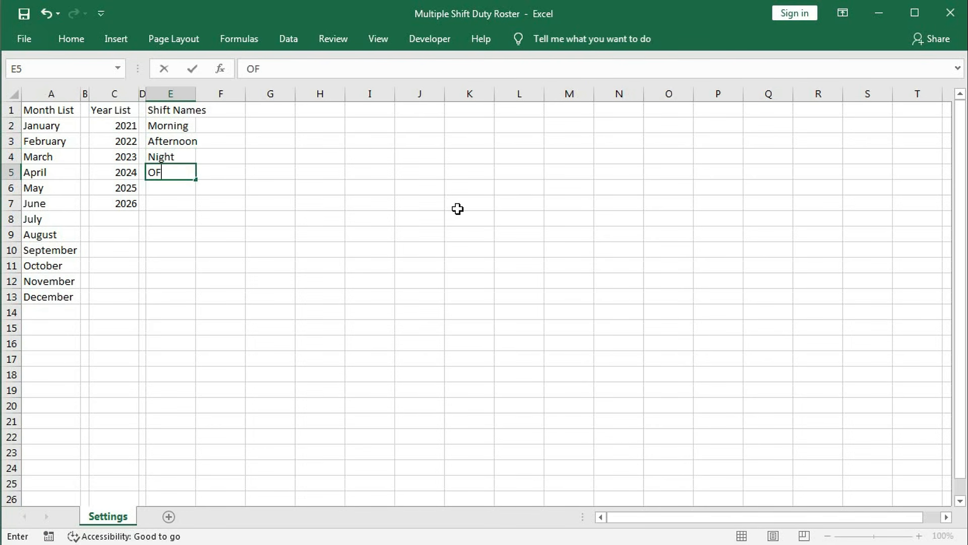
key("BackSpace")
type("ff Days")
key("Return")
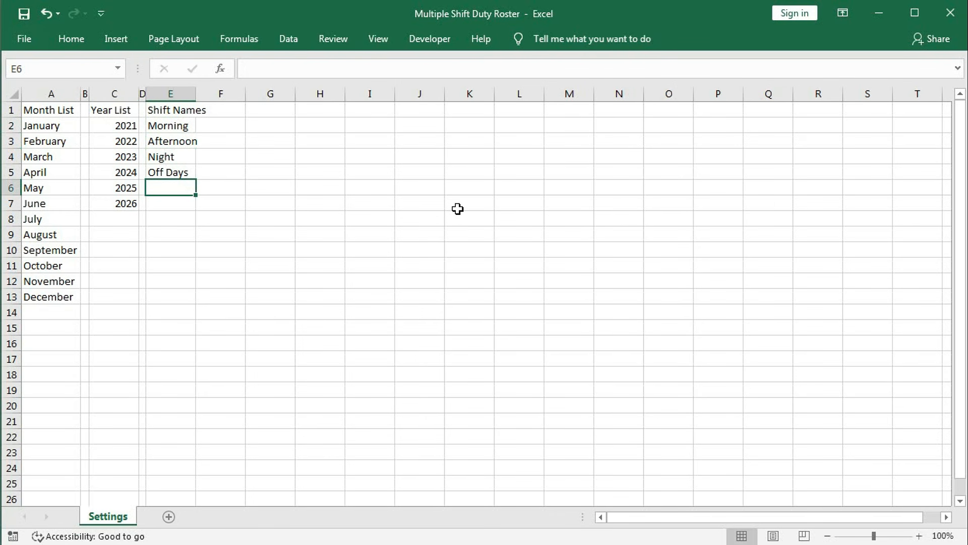
type("Day")
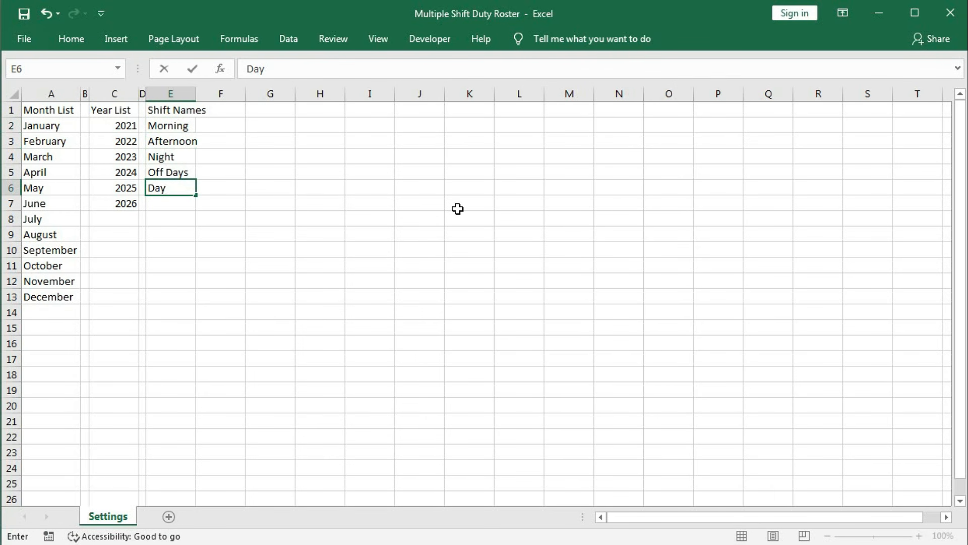
key("Return")
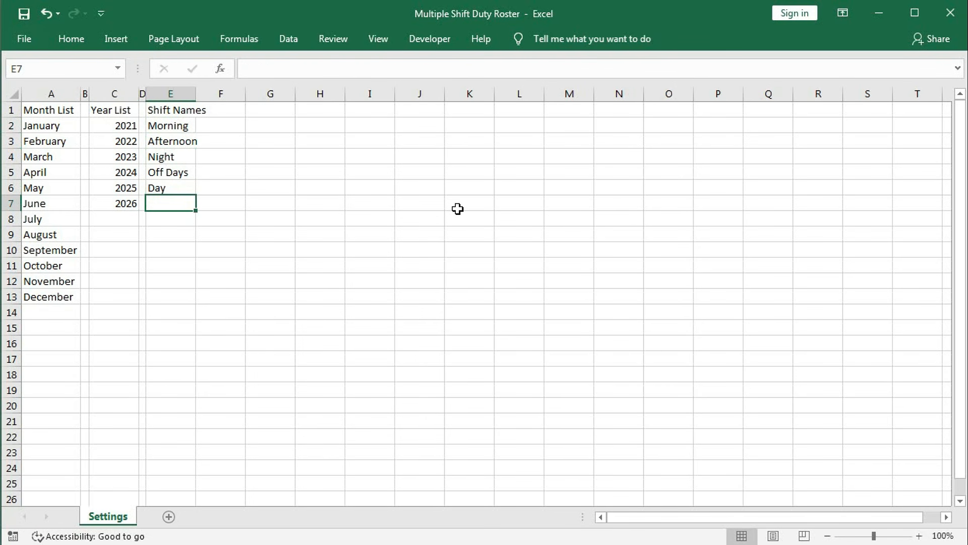
type("Cal")
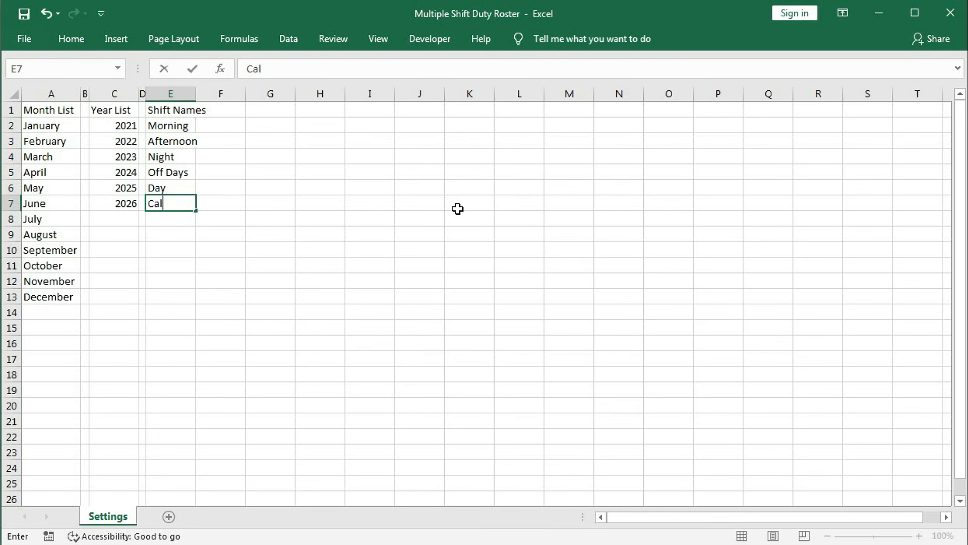
type("l Days")
key("Return")
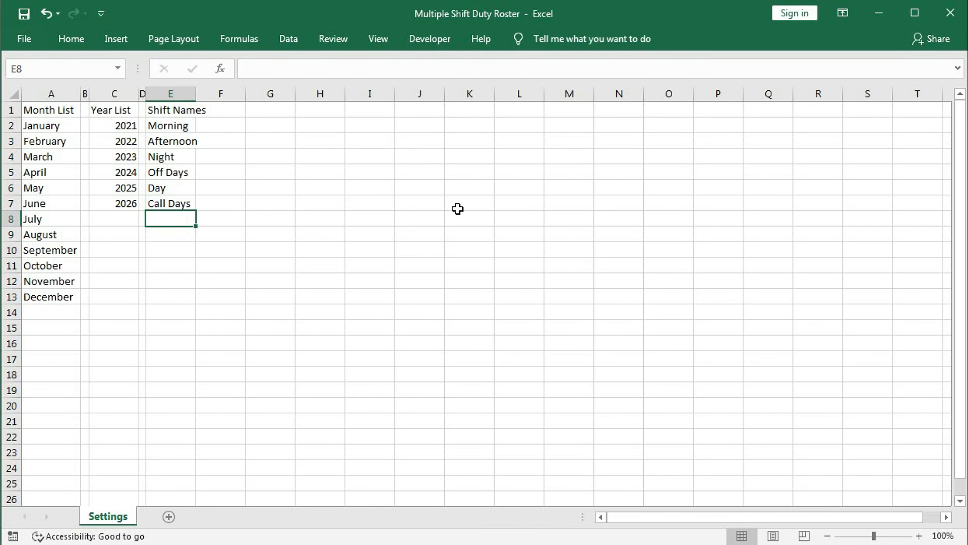
- Fit column E to its contents and narrow column F into a spacer, ending with G1 selected
double_click(196, 94)
left_click_drag(255, 97, 213, 100)
left_click(249, 114)
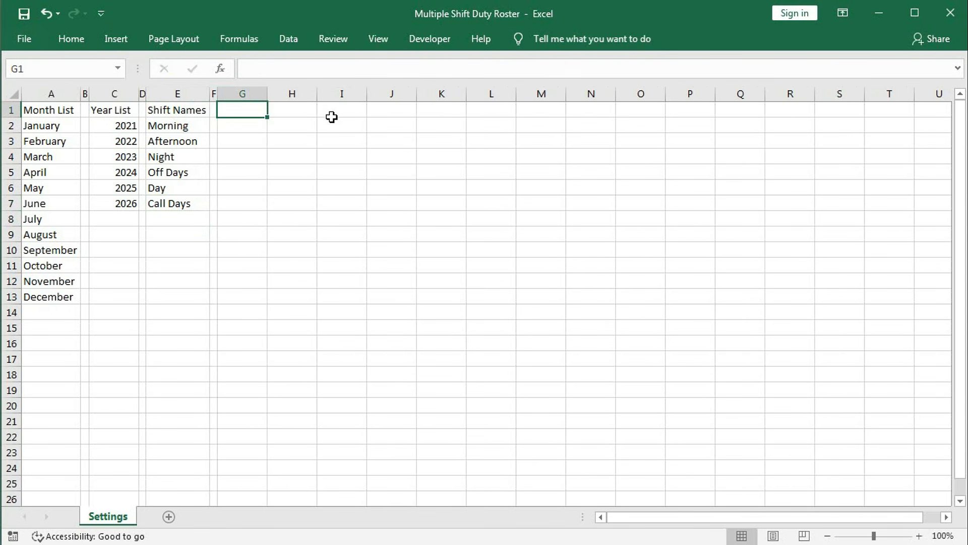
- Enter the heading Shift Acro in G1 and list the acronyms M, A, N, O, D and C in G2:G7
type("Shift Acro")
key("Return")
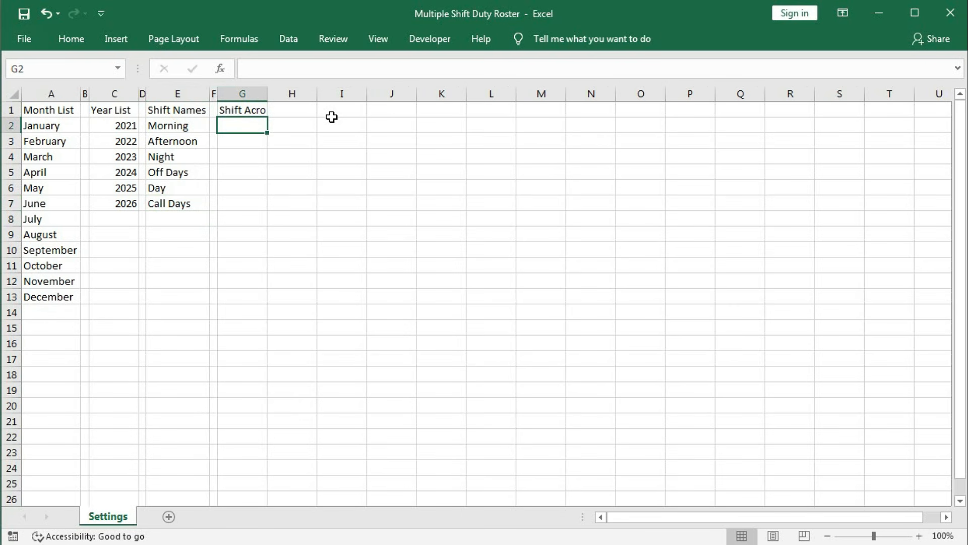
type("M")
key("Return")
type("A")
key("Return")
type("N")
key("Return")
type("O")
key("Return")
type("D")
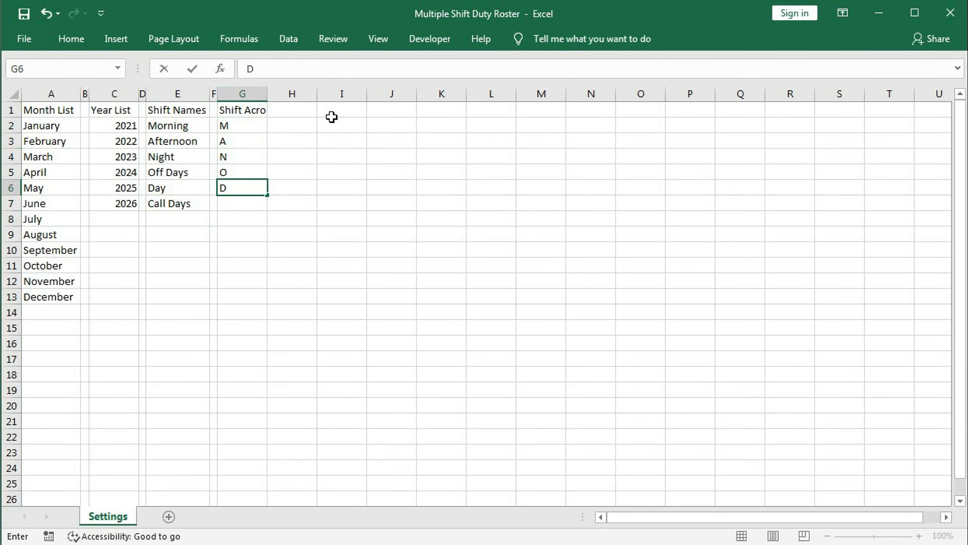
key("Return")
type("C")
key("Return")
- Fit column G and narrow column H into a spacer, and enter the heading Shift-A in I1
left_click_drag(231, 129, 234, 205)
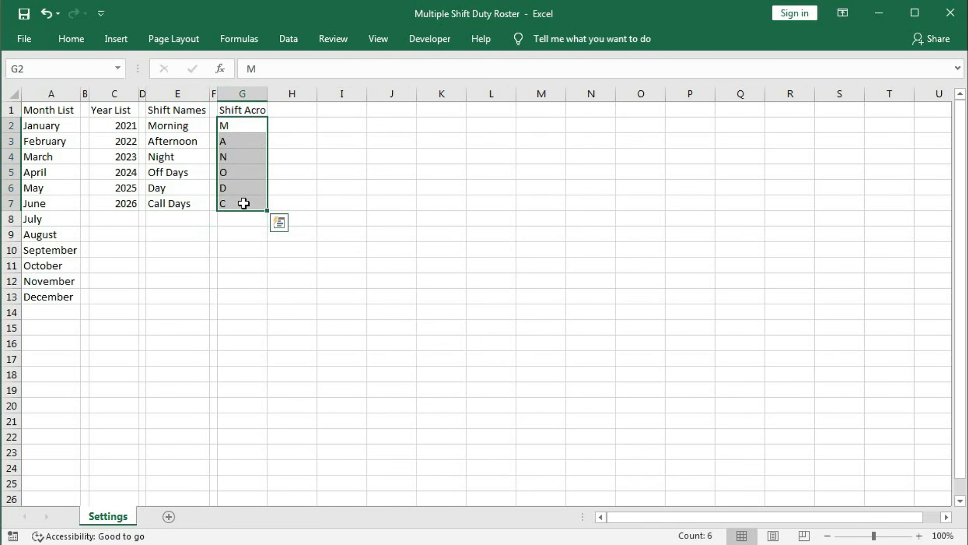
mouse_move(267, 95)
left_mouse_down()
mouse_move(288, 96)
mouse_move(279, 97)
left_mouse_up()
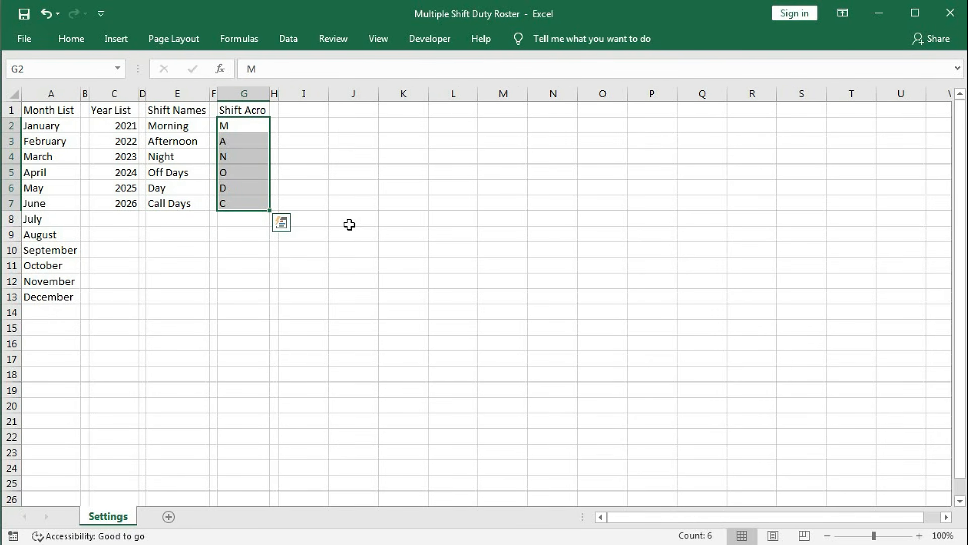
left_click(315, 112)
type("Sh")
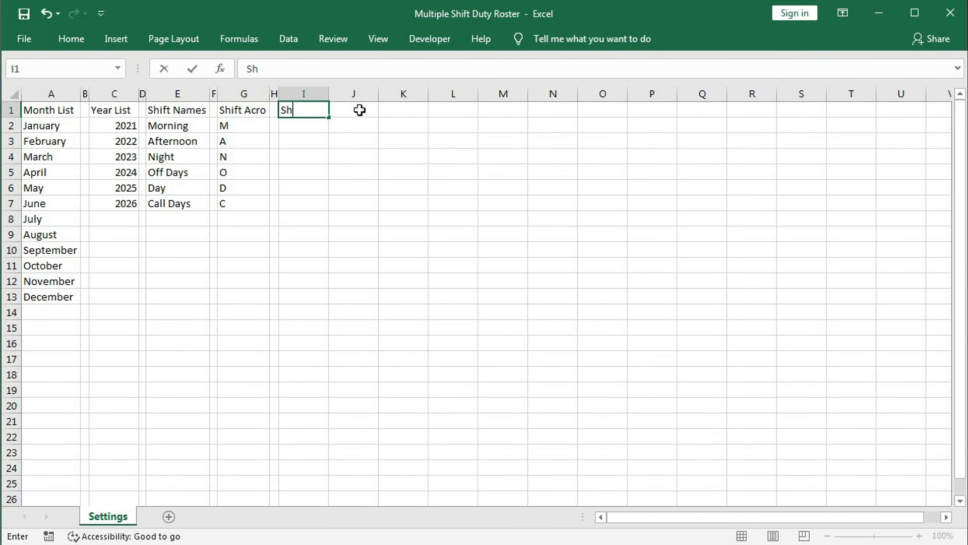
type("ift-A")
- Add the headings Shift-B in J1 and Shift-C in K1
left_click(360, 110)
type("Shift B")
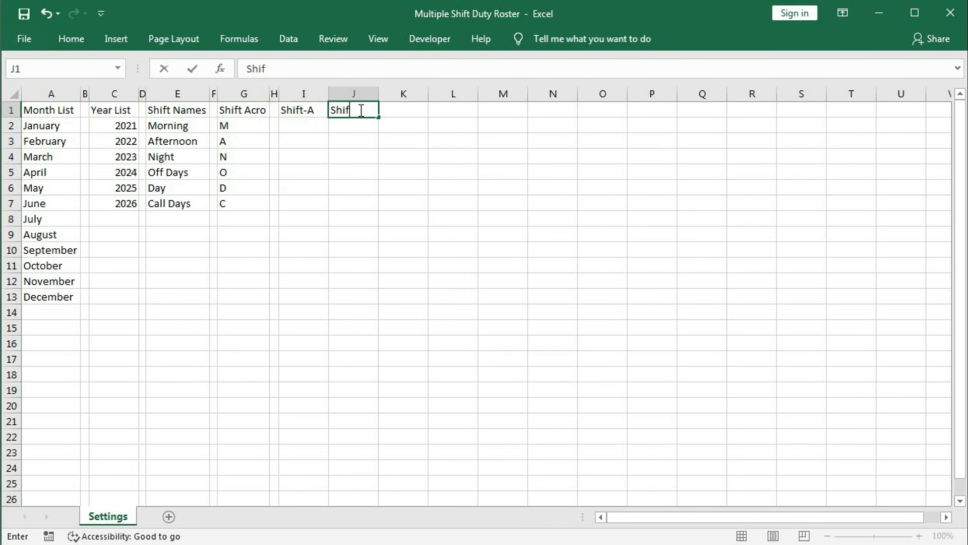
key("BackSpace")
key("BackSpace")
type("-B")
key("Tab")
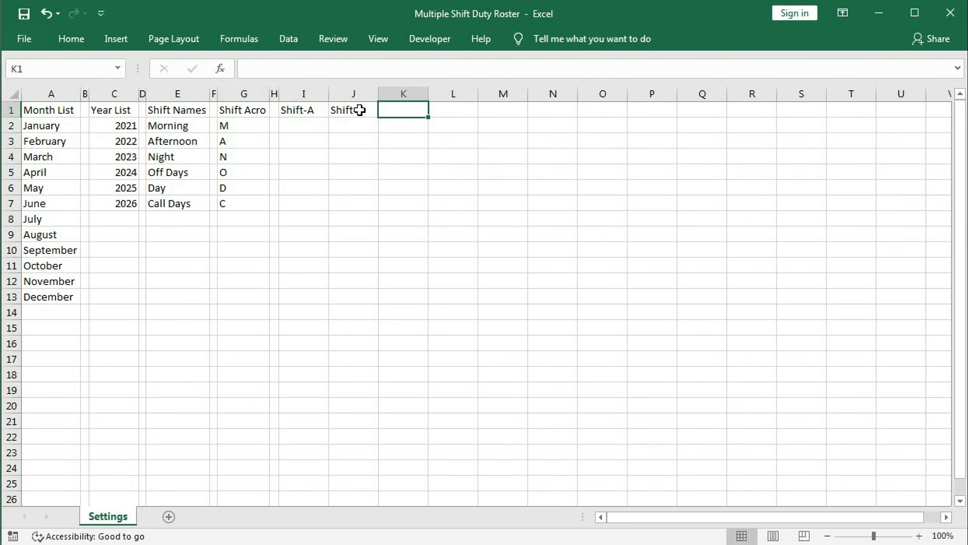
type("Shif")
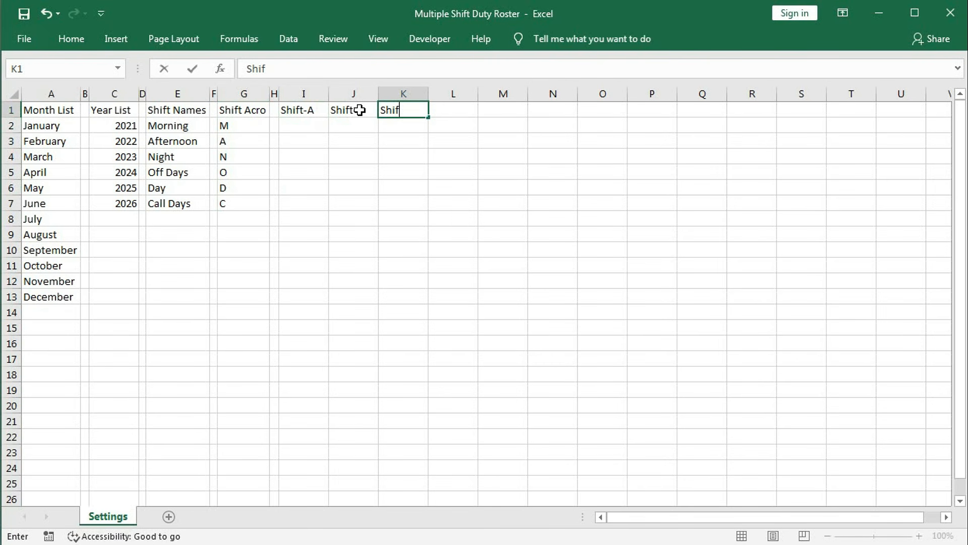
type("t-C")
key("Tab")
- Add the headings Shift-D in L1 and Shift-E in M1
type("Sh")
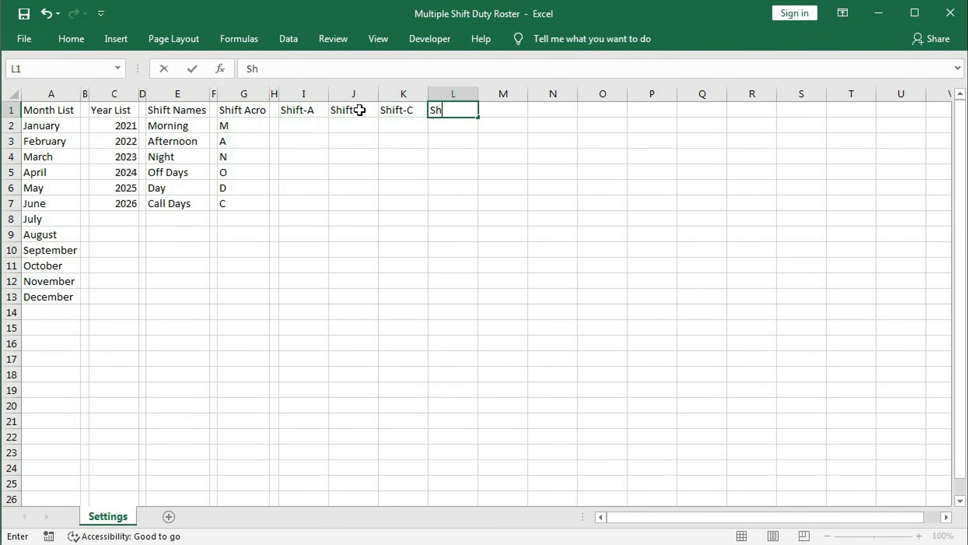
type("ift-D")
key("Tab")
type("Shi")
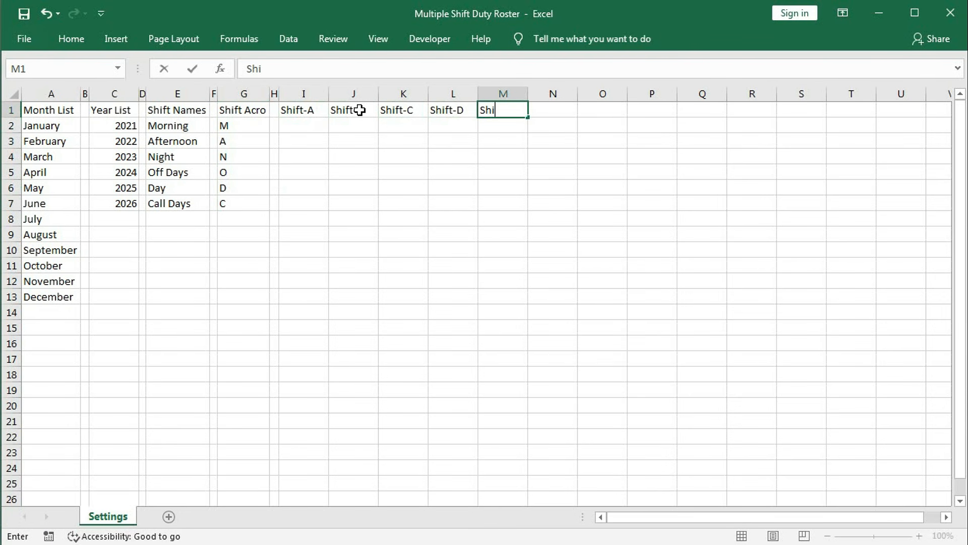
type("ft-E")
key("Return")
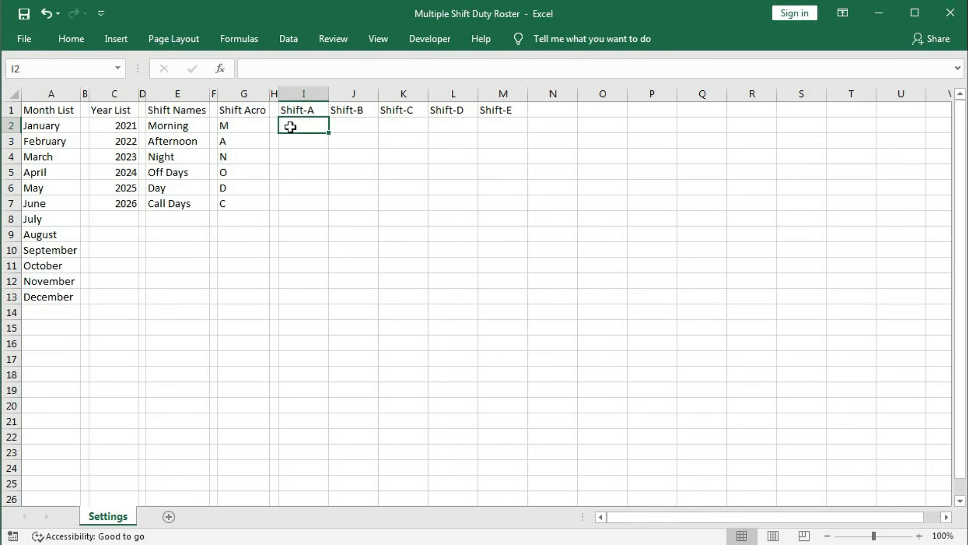
- Enter M1 in I2 under Shift-A and fill the series down to M5 in I6
type("M1")
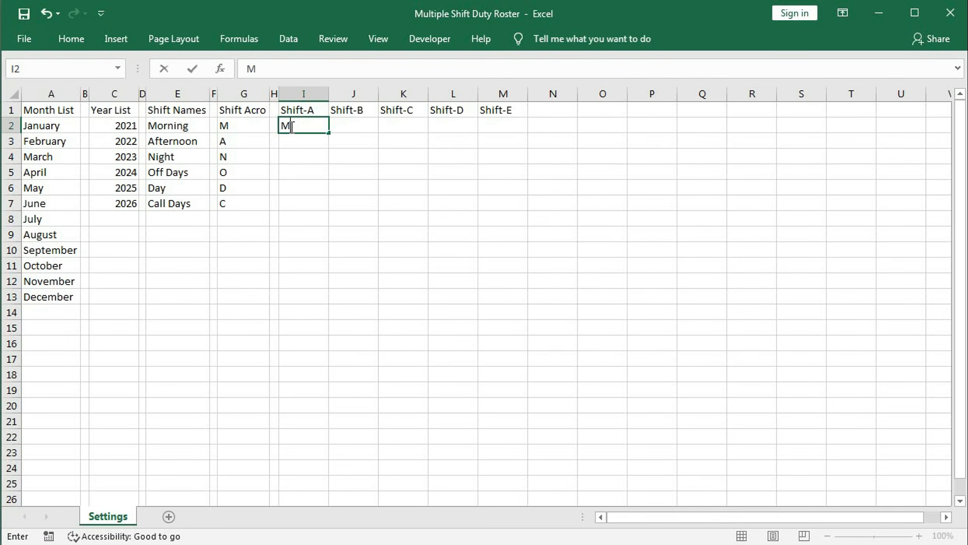
left_click(316, 133)
left_click_drag(329, 133, 323, 198)
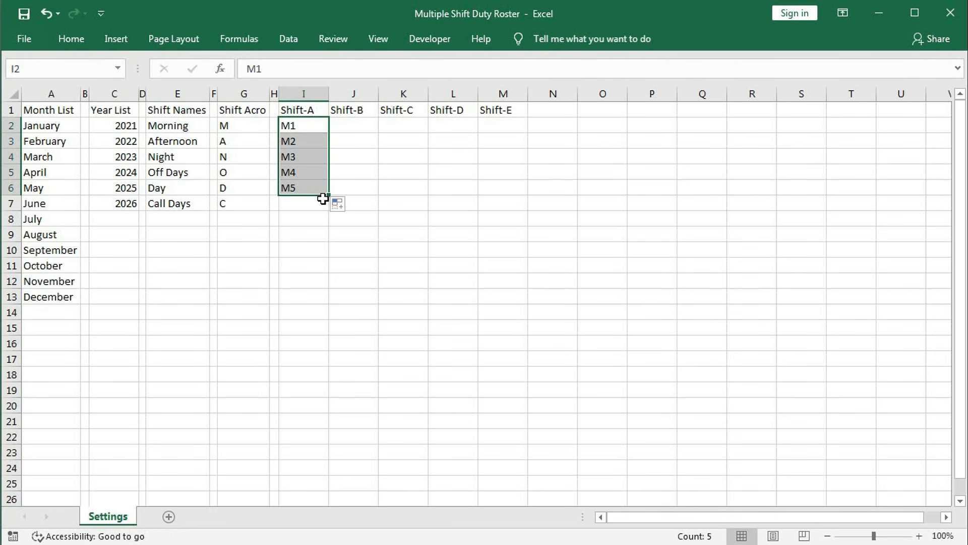
left_click(307, 207)
type("O1")
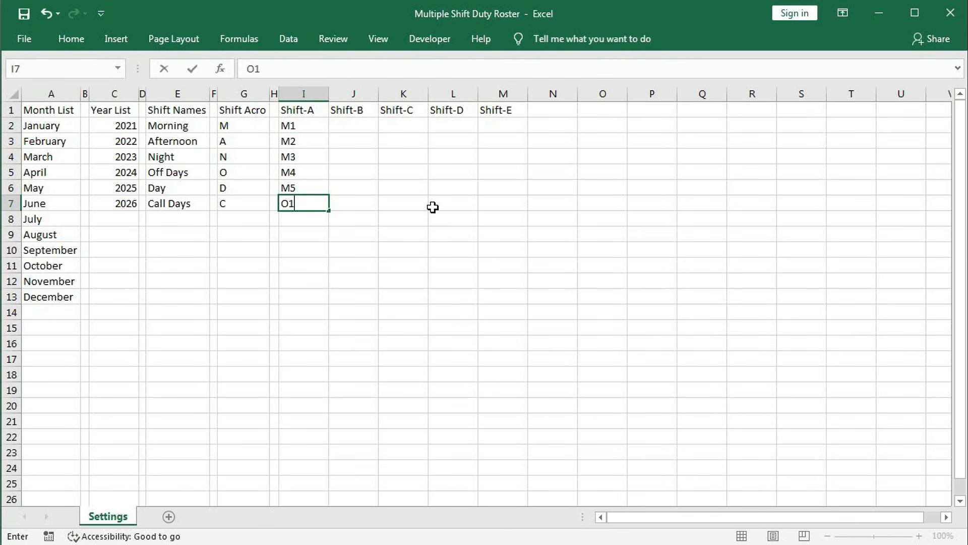
key("Return")
type("O2")
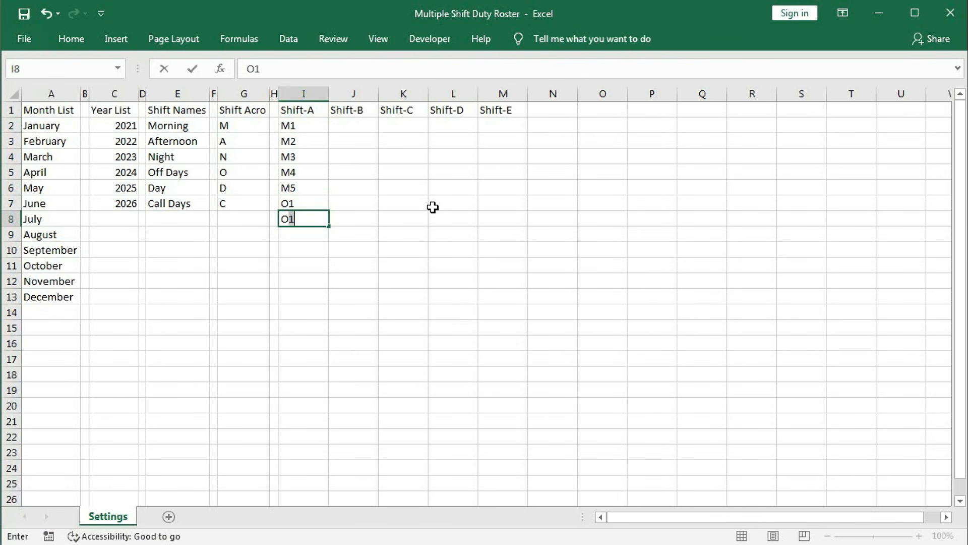
key("Return")
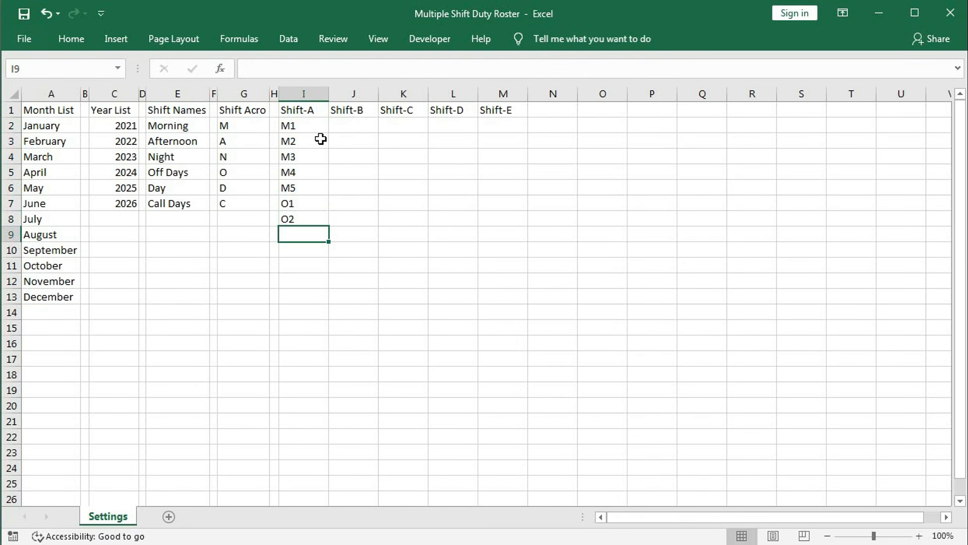
left_click_drag(307, 126, 304, 215)
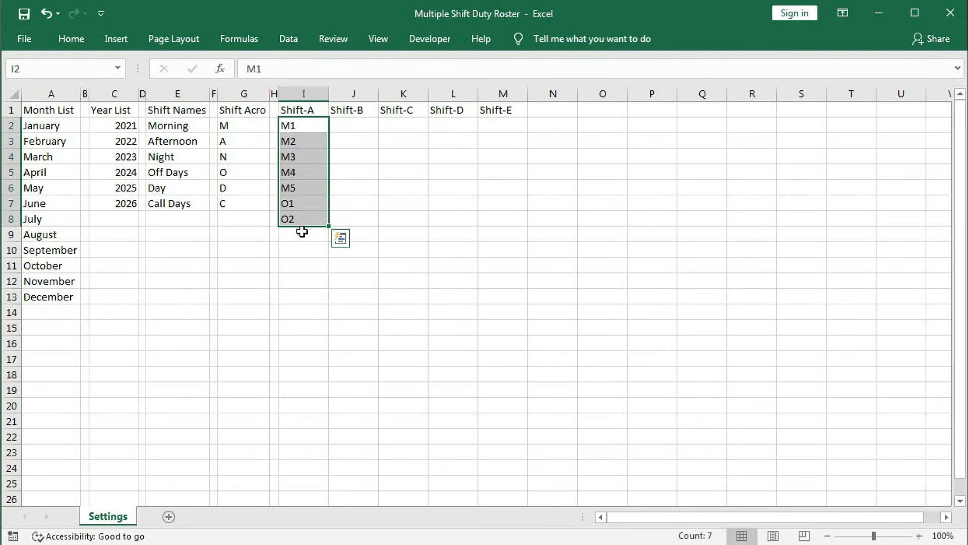
left_click(303, 233)
type("A1")
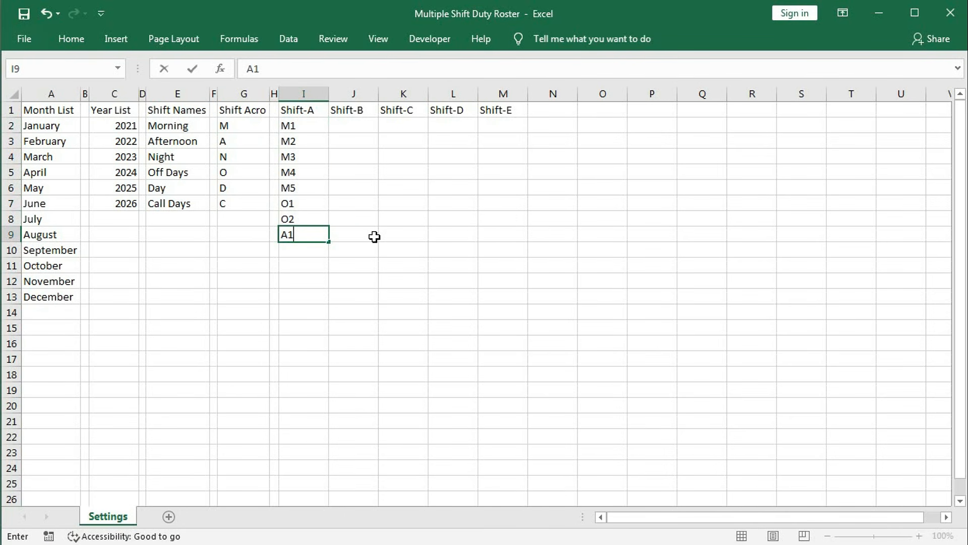
key("Return")
key("Up")
left_click_drag(330, 242, 318, 302)
left_click_drag(307, 206, 321, 299)
key("Delete")
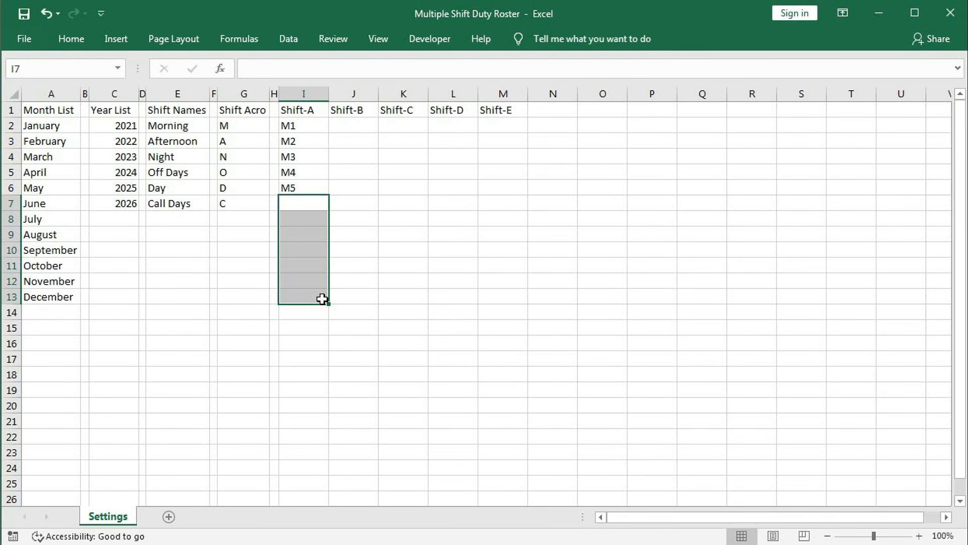
- Continue the Shift-A pattern with C1 in I7 and C2 in I8
left_click(307, 206)
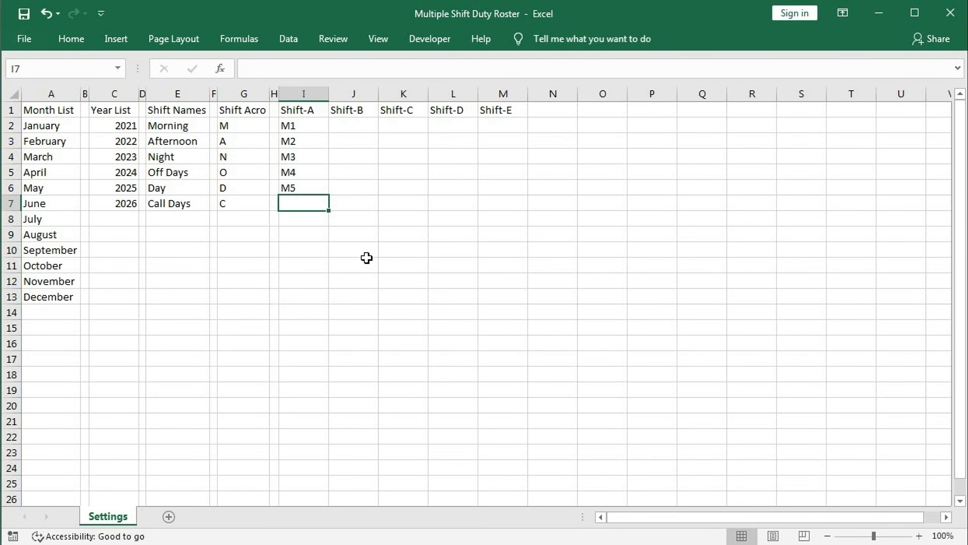
type("C1")
key("Return")
type("C1")
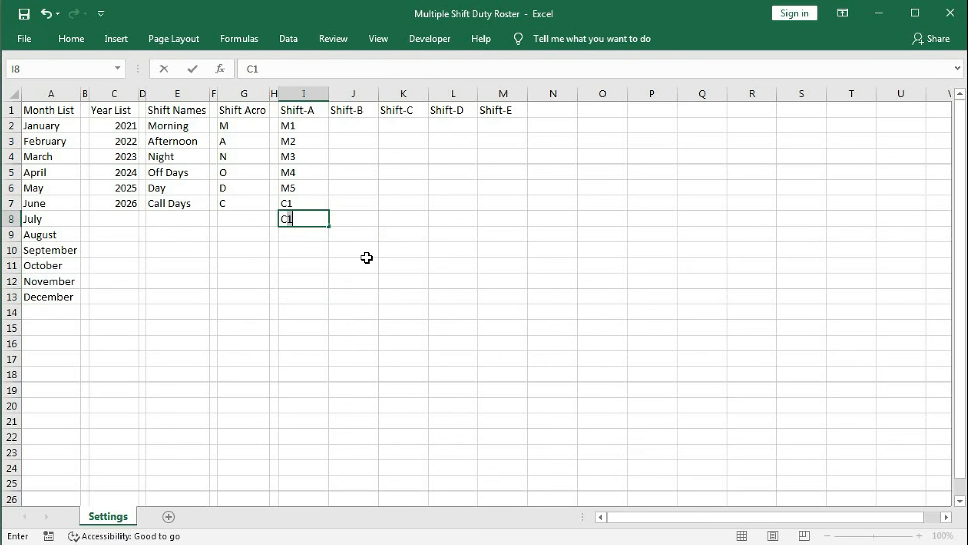
type("2")
key("Return")
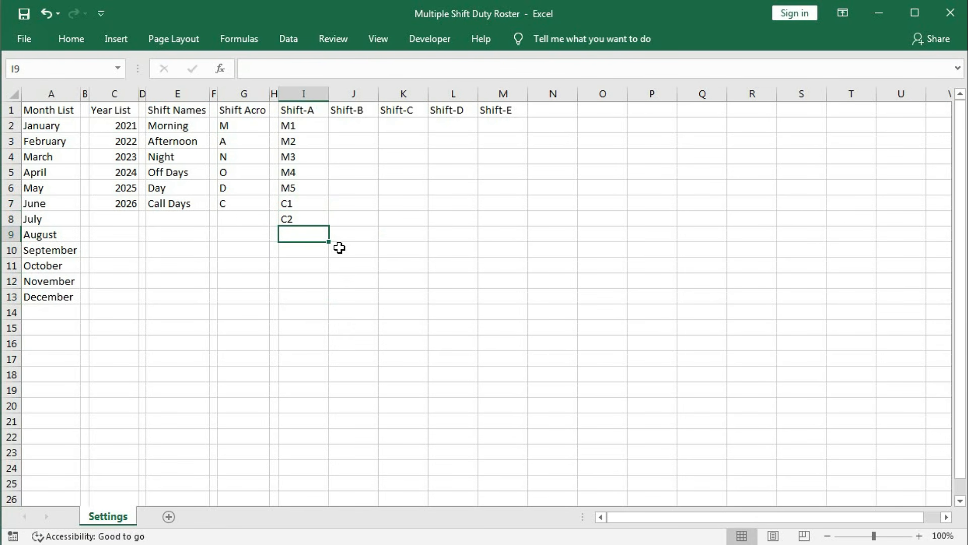
- Extend the Shift-A pattern with A1 to A5 in I9:I13, and enter O1 and O2 in I14:I15
type("A1")
left_click_drag(329, 242, 315, 302)
left_click(311, 311)
type("O1")
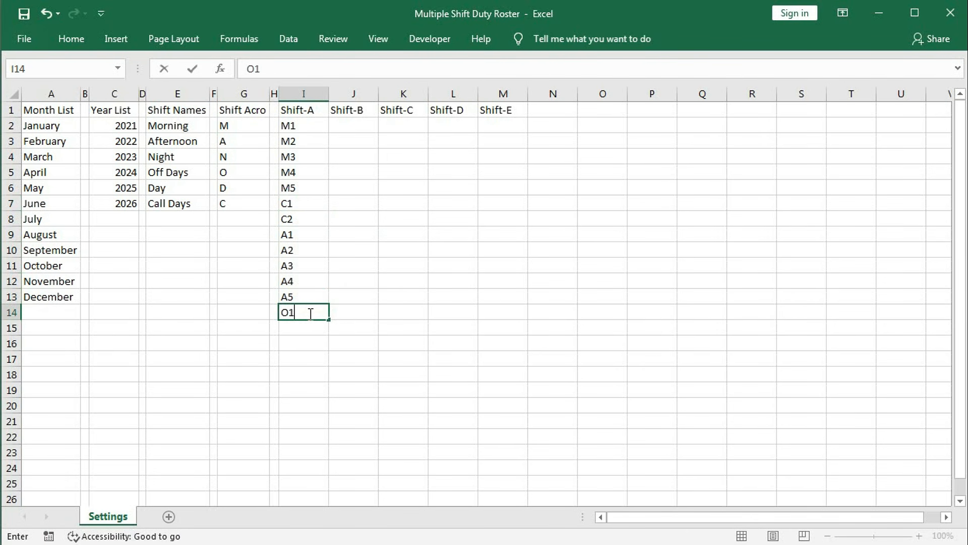
key("Return")
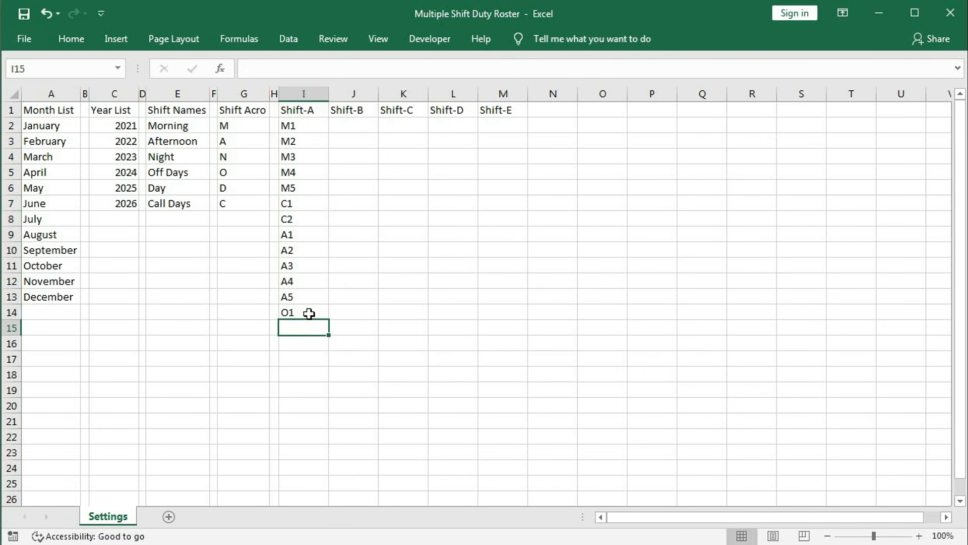
type("O2")
key("Return")
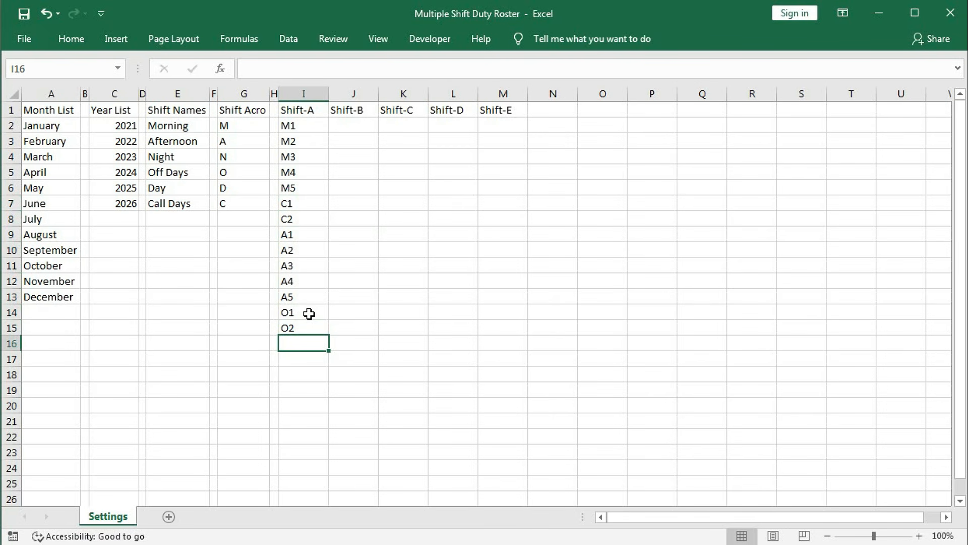
left_click_drag(312, 125, 309, 320)
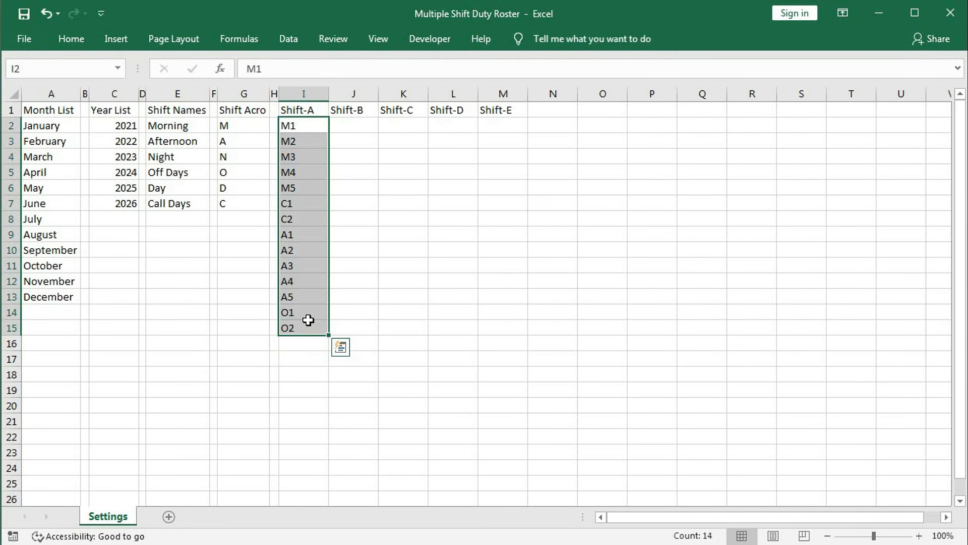
left_click(346, 130)
left_click_drag(303, 127, 306, 323)
- Enter N1 in J2 under Shift-B and fill the series down to N7 in J8
left_click(347, 132)
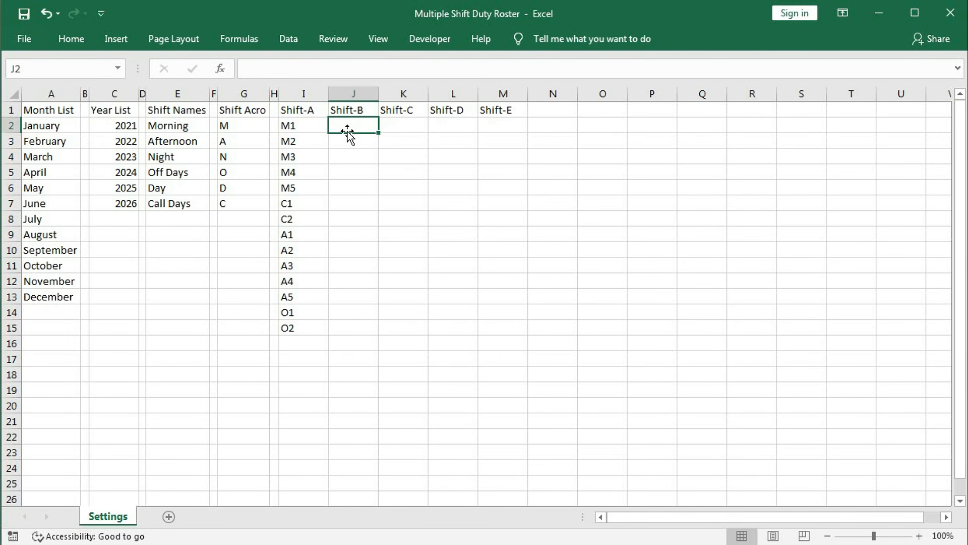
type("N1")
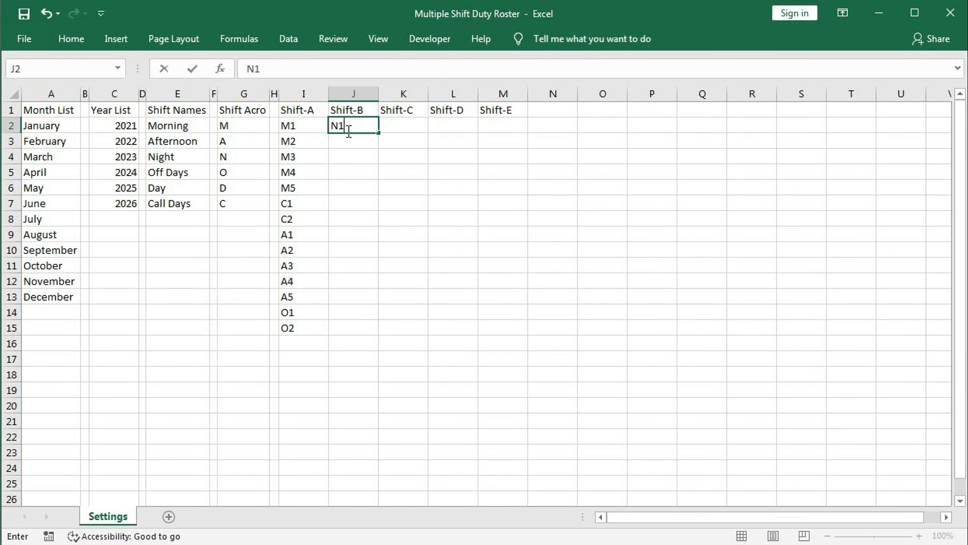
key("ctrl+Return")
left_click_drag(378, 132, 368, 203)
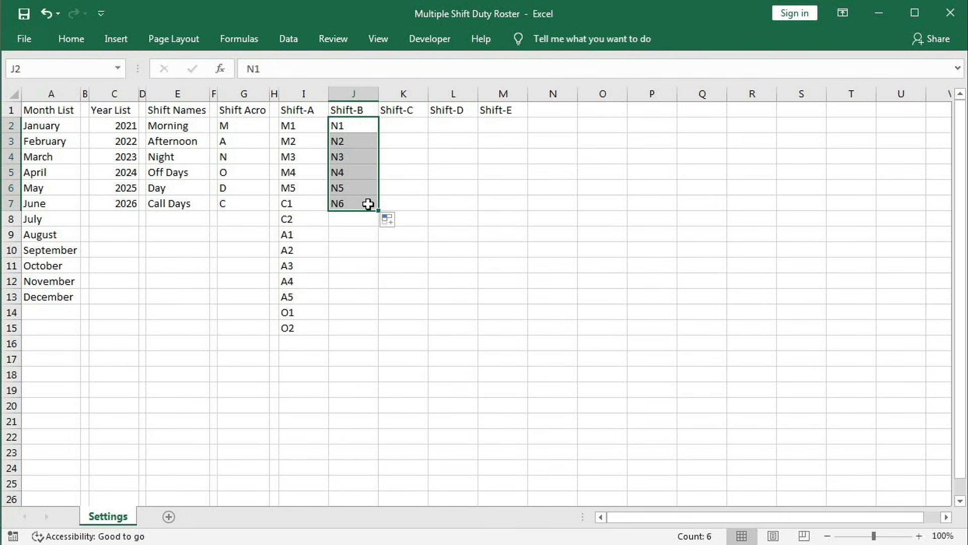
left_click_drag(378, 210, 379, 221)
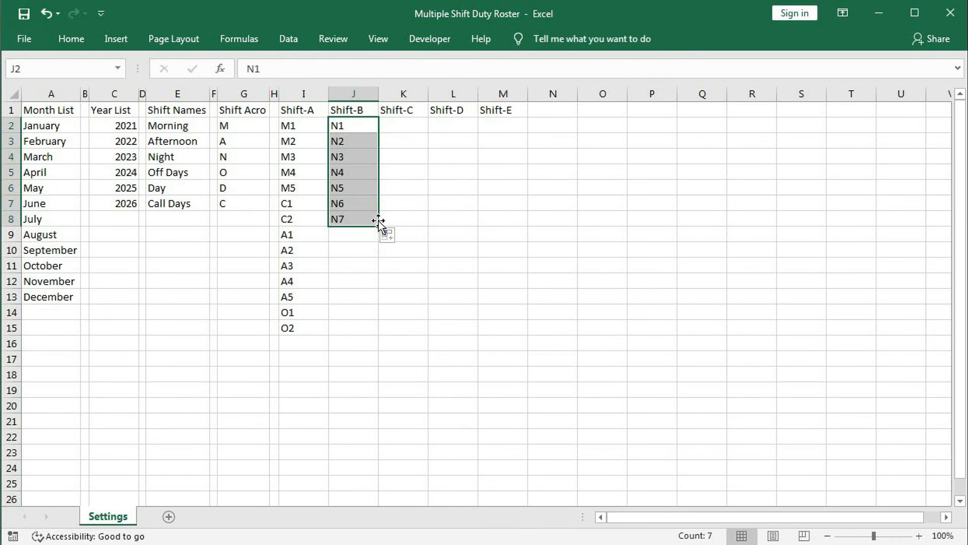
- Enter A1 in J9 and fill the Shift-B series down to A7 in J15
left_click(362, 236)
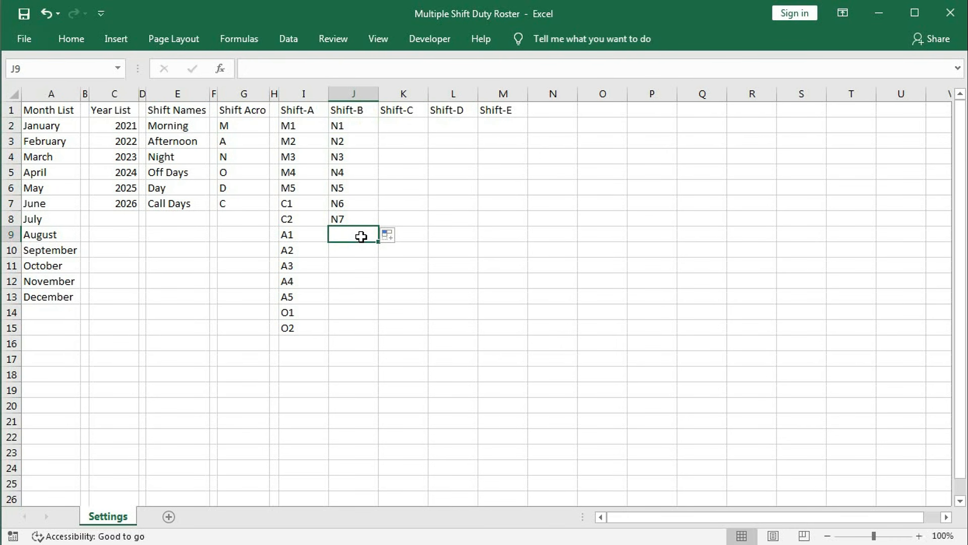
type("A")
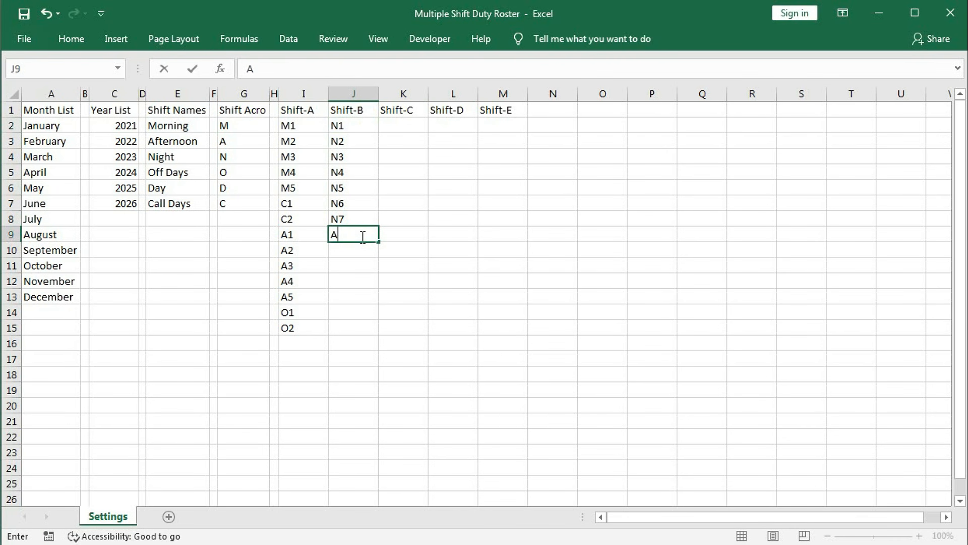
type("1")
key("Return")
left_click(363, 236)
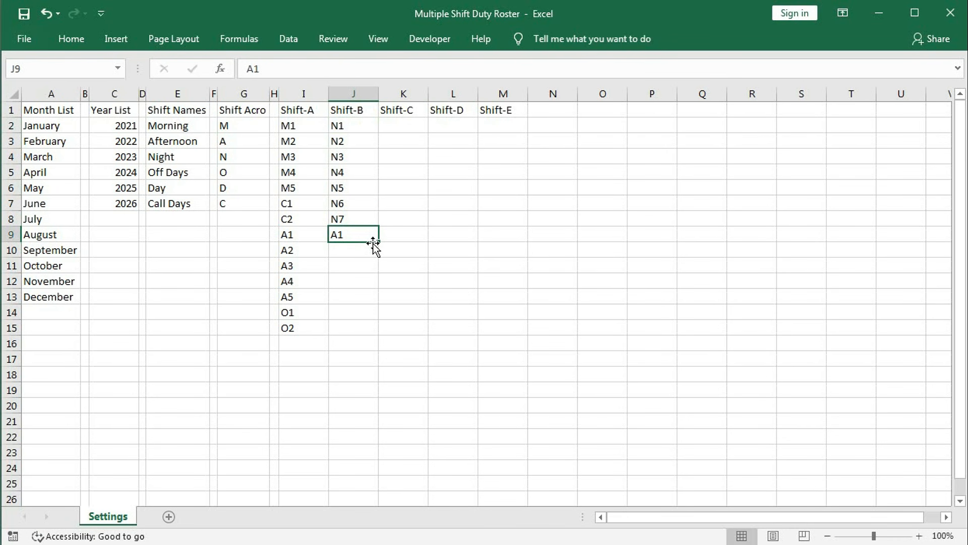
left_click_drag(379, 241, 381, 334)
- Enter M1 in J16 and fill the Shift-B series down through J22
left_click(353, 347)
type("M")
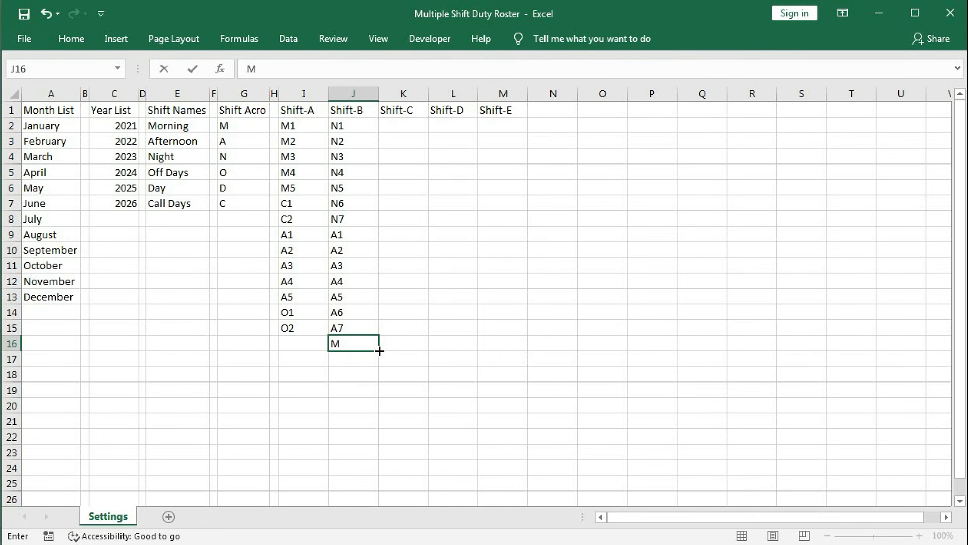
type("1")
key("Return")
left_click(371, 347)
left_click_drag(379, 352, 377, 449)
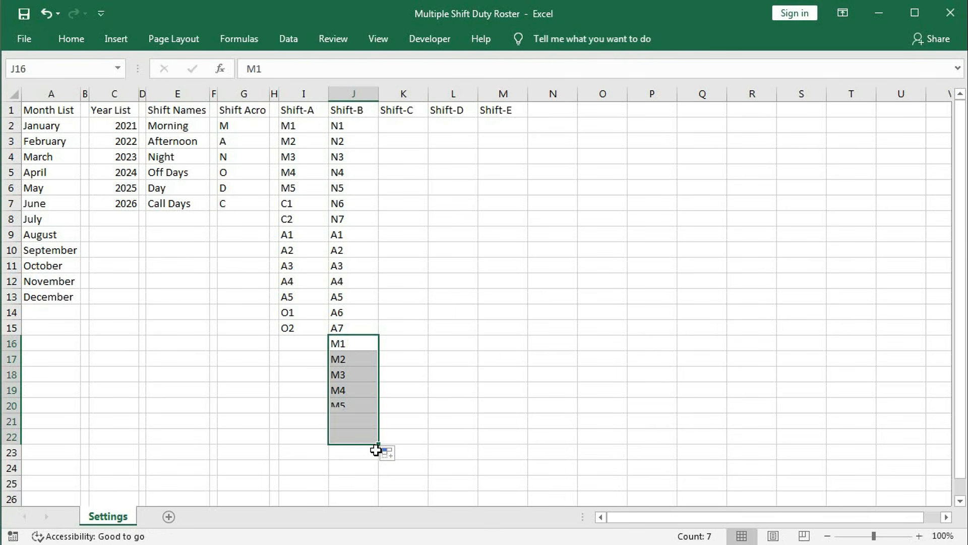
- Enter D1 in K2 under Shift-C, fill the series down to D6 in K7, and enter O1 in K8
left_click(420, 129)
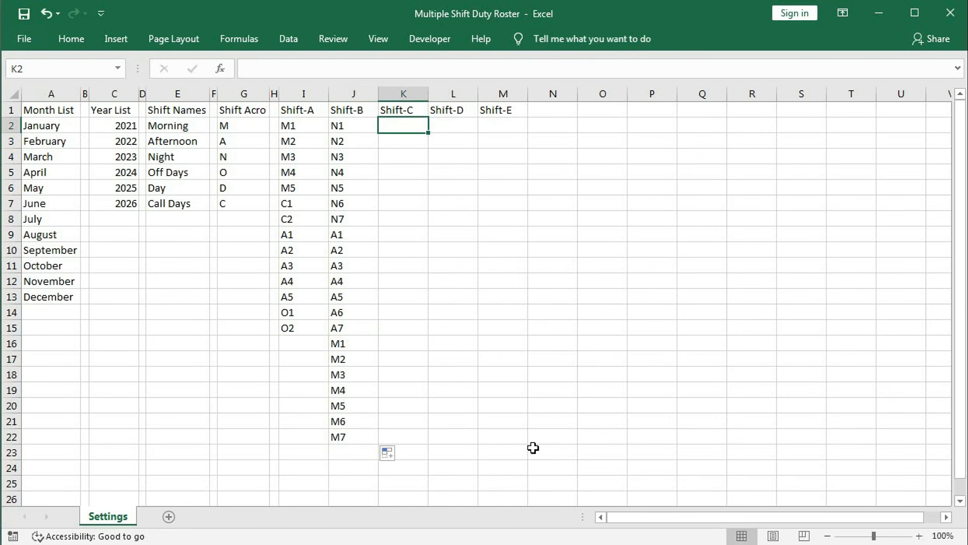
type("D")
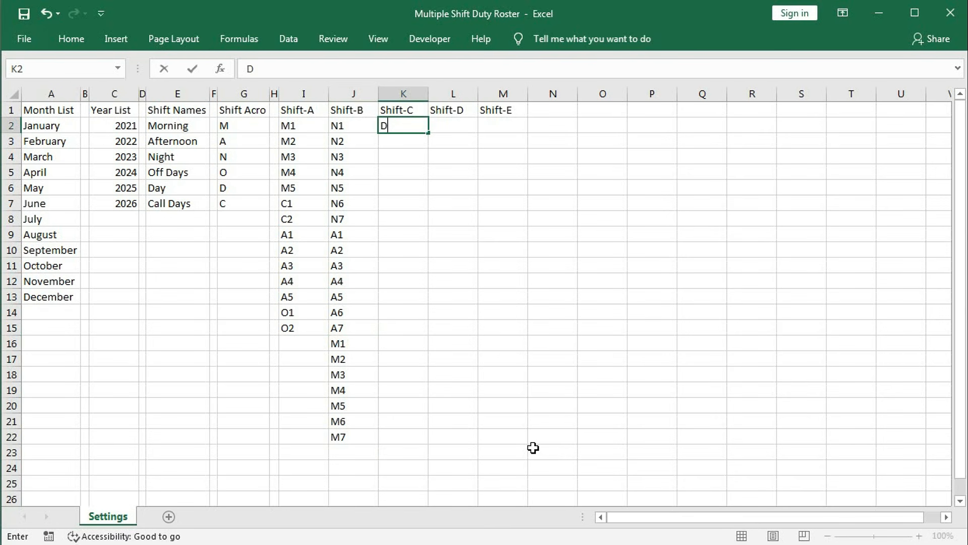
type("1")
key("ctrl+Return")
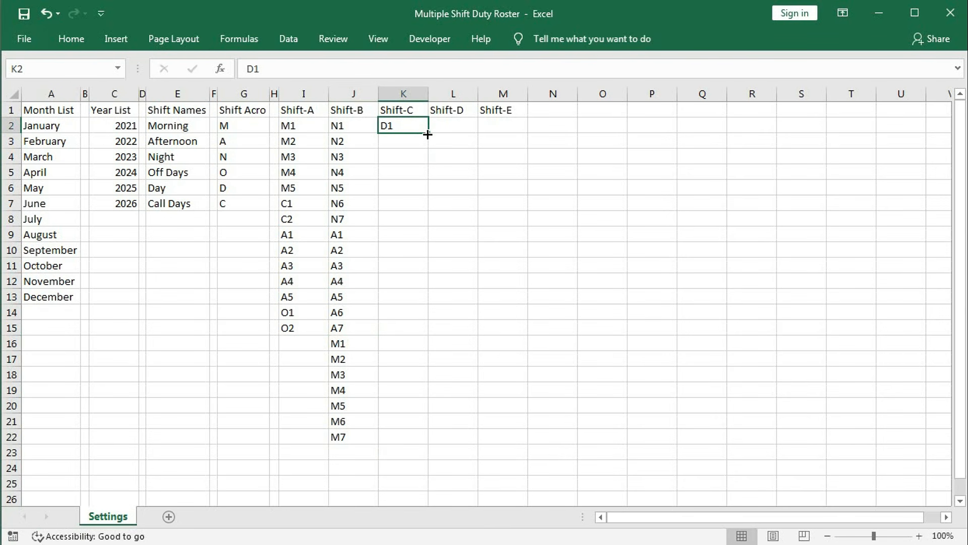
left_click_drag(428, 134, 427, 134)
left_click_drag(427, 170, 426, 208)
left_click(394, 220)
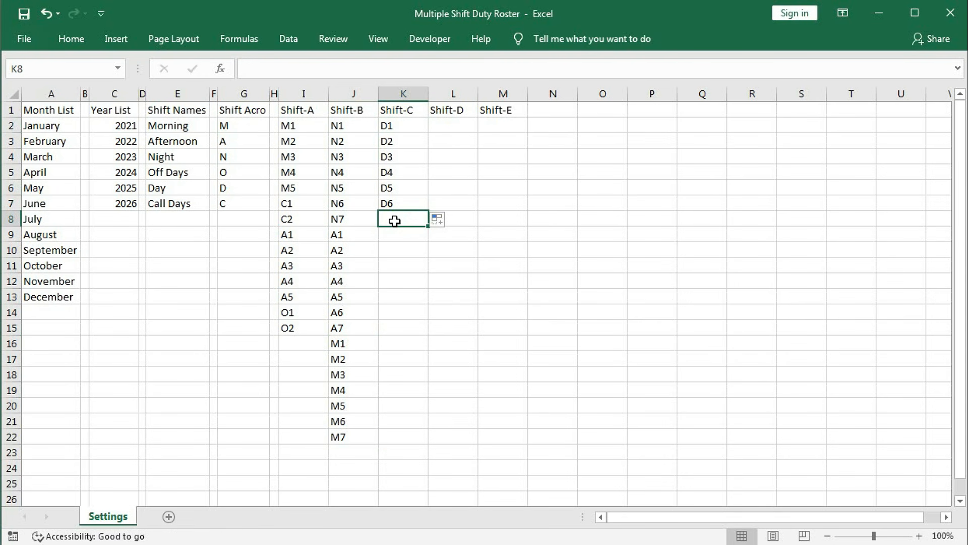
type("O1")
key("Return")
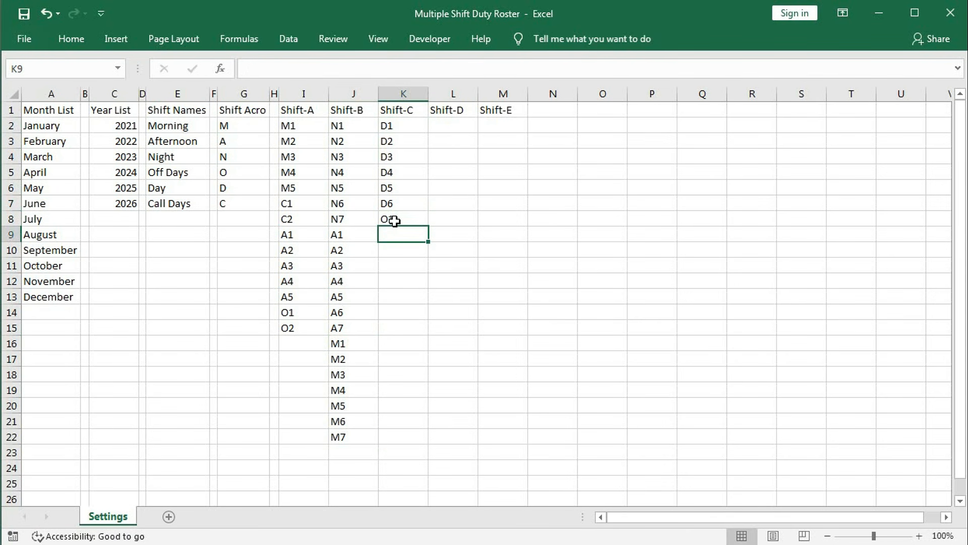
- Enter N1 in K9, fill the Shift-C series down to N6 in K14, and enter O2 in K15
type("N1")
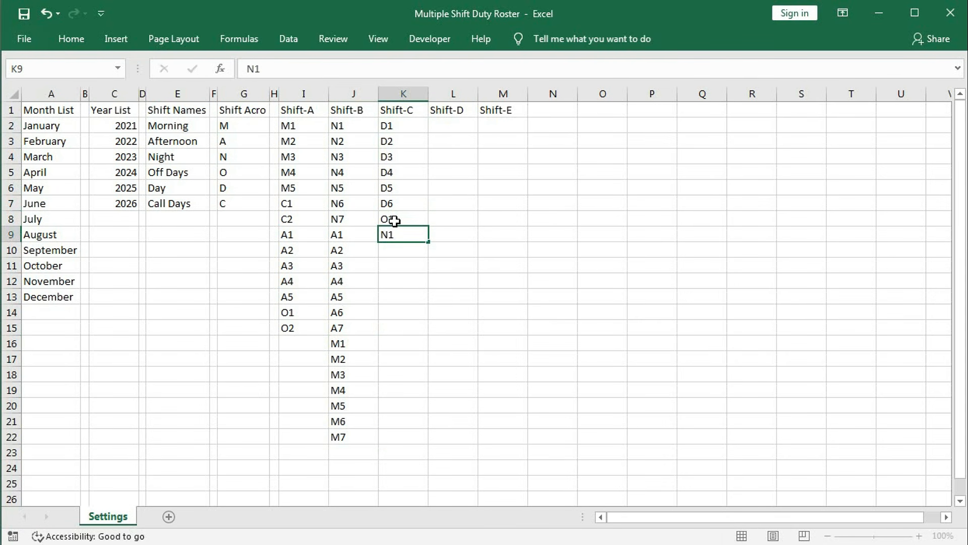
key("Return")
left_click(399, 233)
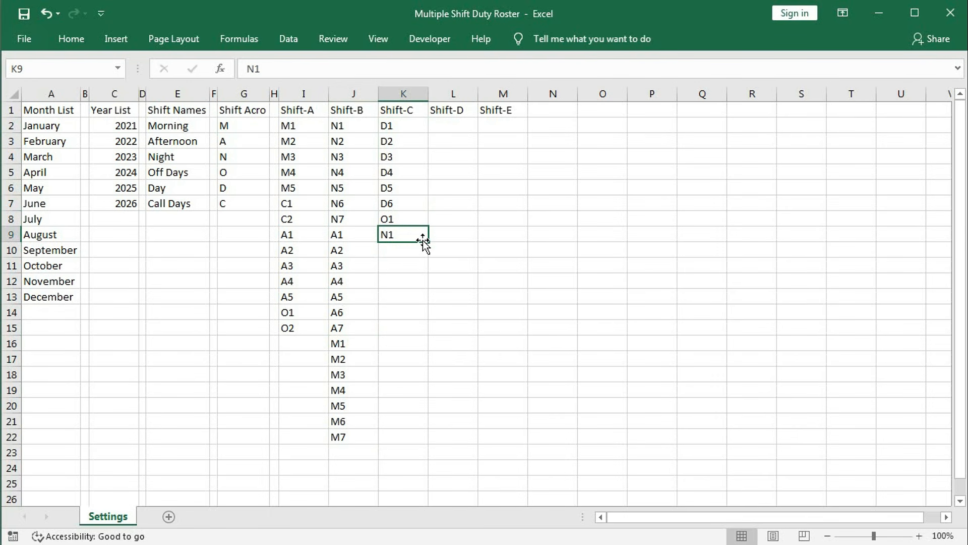
left_click_drag(425, 242, 426, 324)
left_click(402, 330)
type("O2")
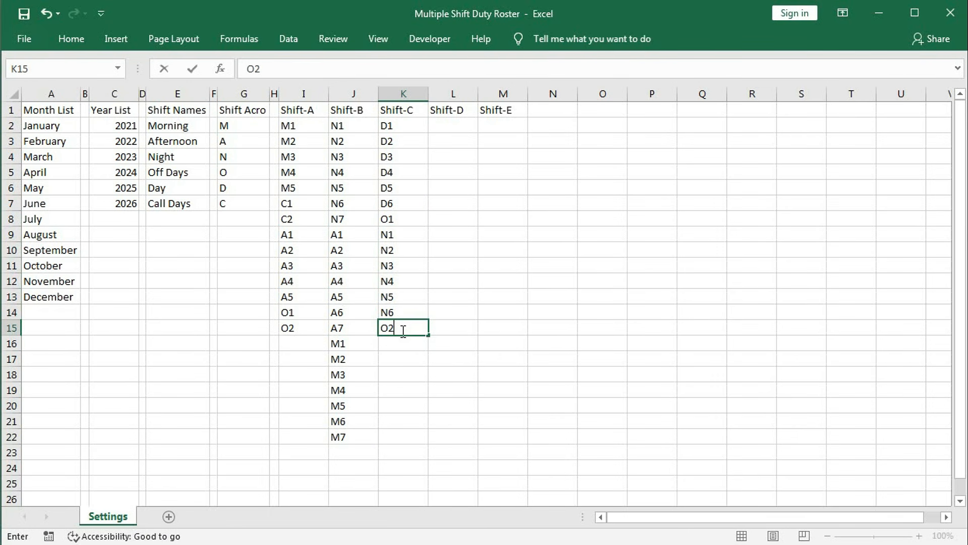
key("Return")
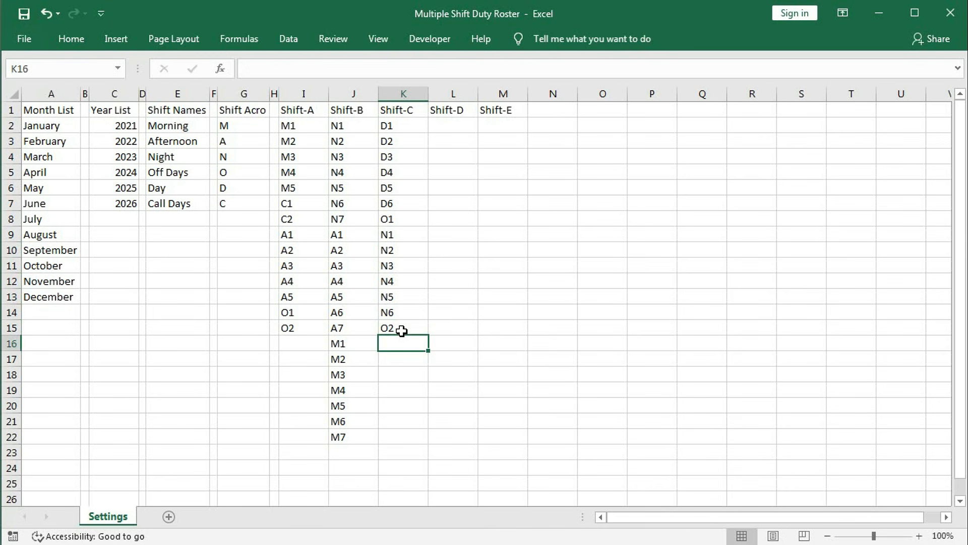
- Enter N1 in L2 under Shift-D, fill down to N5 in L6, and enter O1 and O2 in L7:L8
left_click(456, 130)
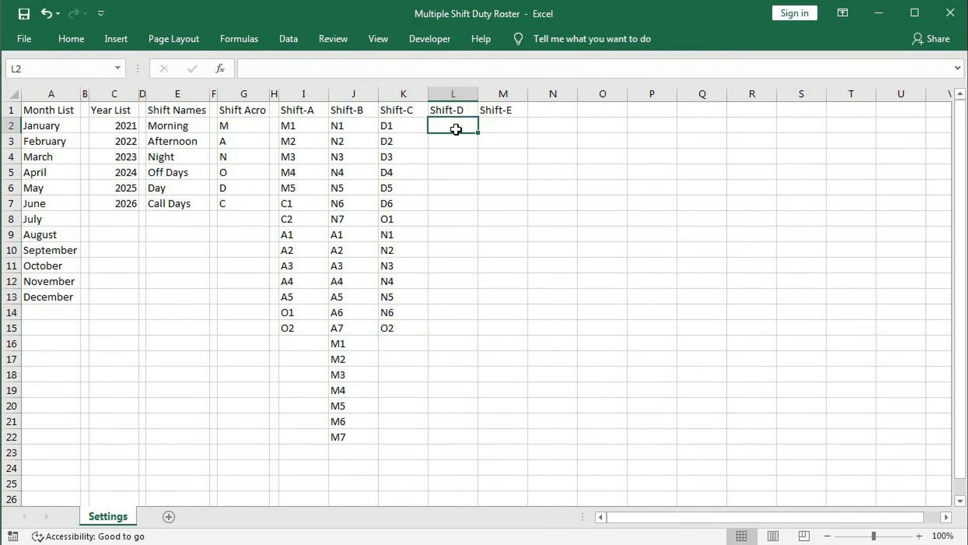
type("N1")
key("Return")
left_click(455, 130)
left_click_drag(478, 133, 465, 201)
left_click(464, 201)
type("O1")
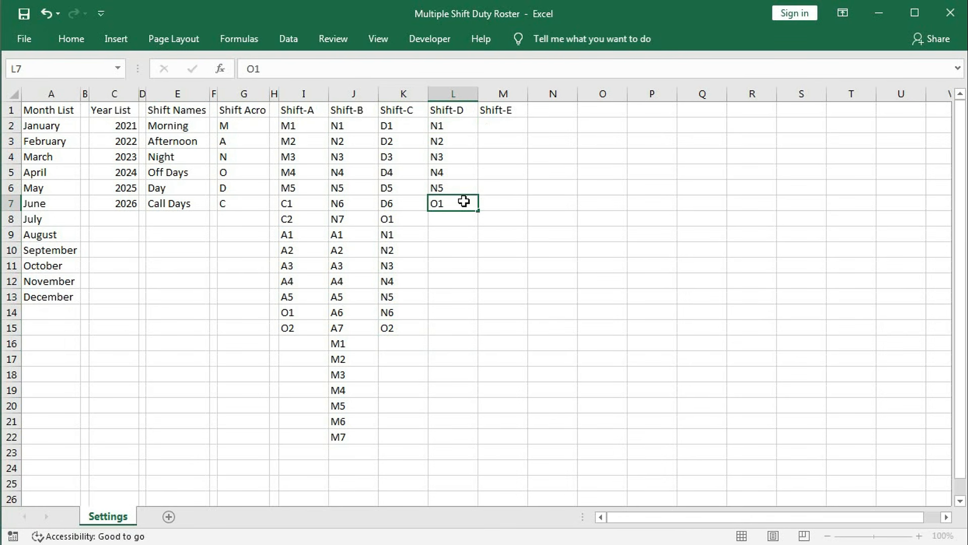
key("Return")
type("O2")
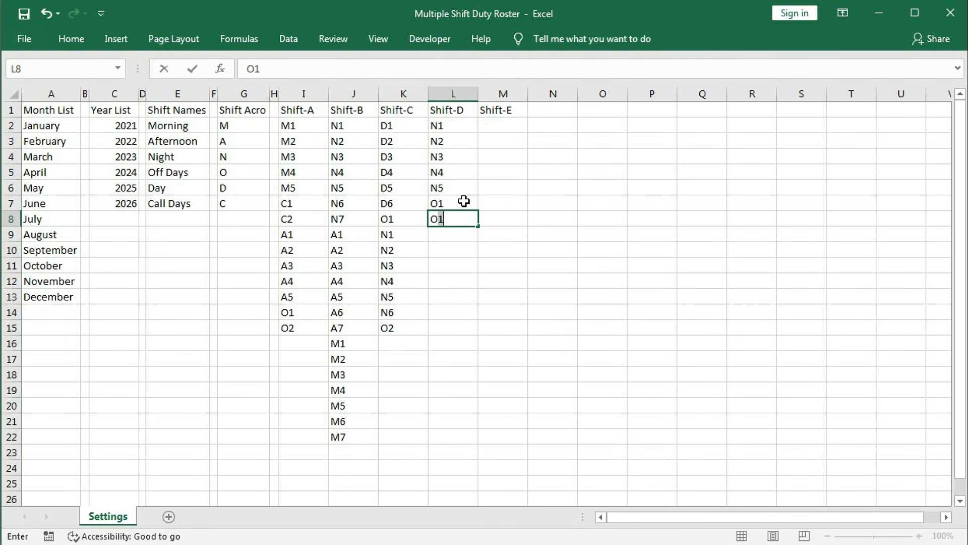
key("Return")
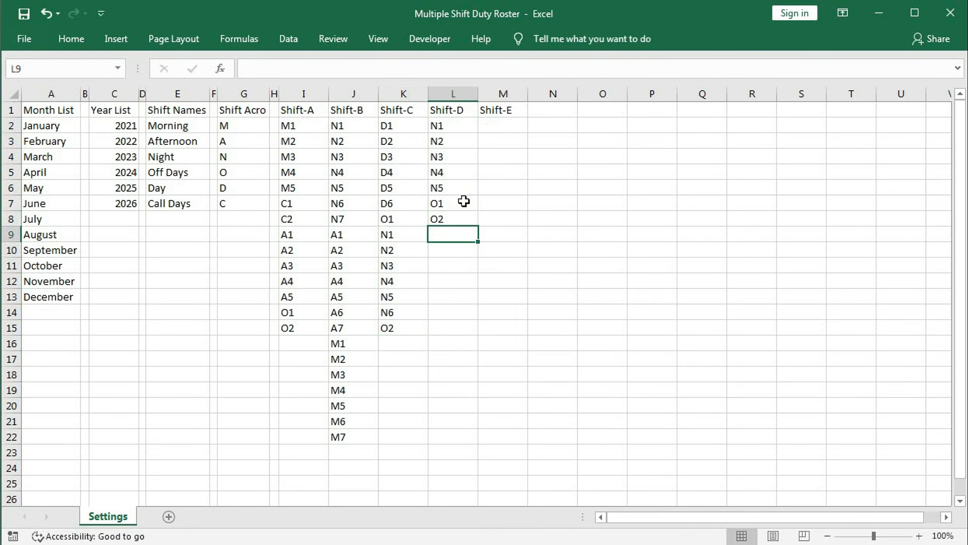
- Extend the Shift-D pattern with A1 to A5 in L9:L13, and enter O3 and O4 in L14:L15
type("A1")
key("Return")
left_click(461, 233)
left_click_drag(478, 242, 473, 309)
left_click(452, 312)
type("O3")
key("Return")
type("O4")
key("Return")
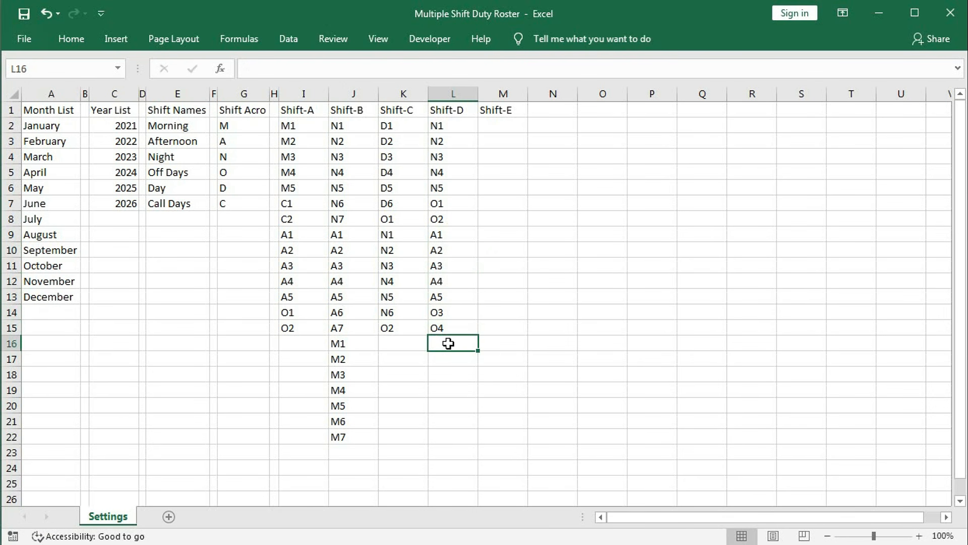
- Extend the Shift-D pattern with M1 to M5 in L16:L20, and enter O5 and O6 in L21:L22
type("M1")
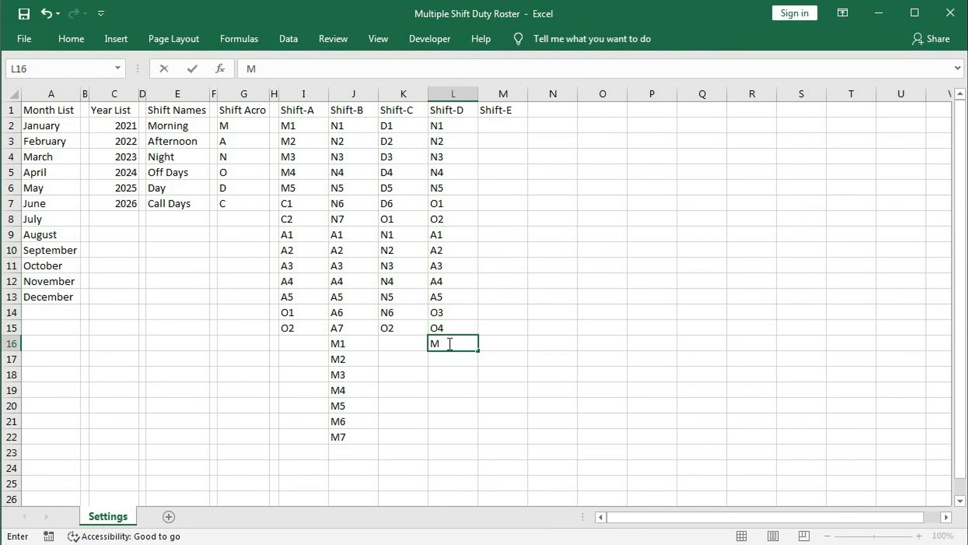
key("Return")
left_click(464, 350)
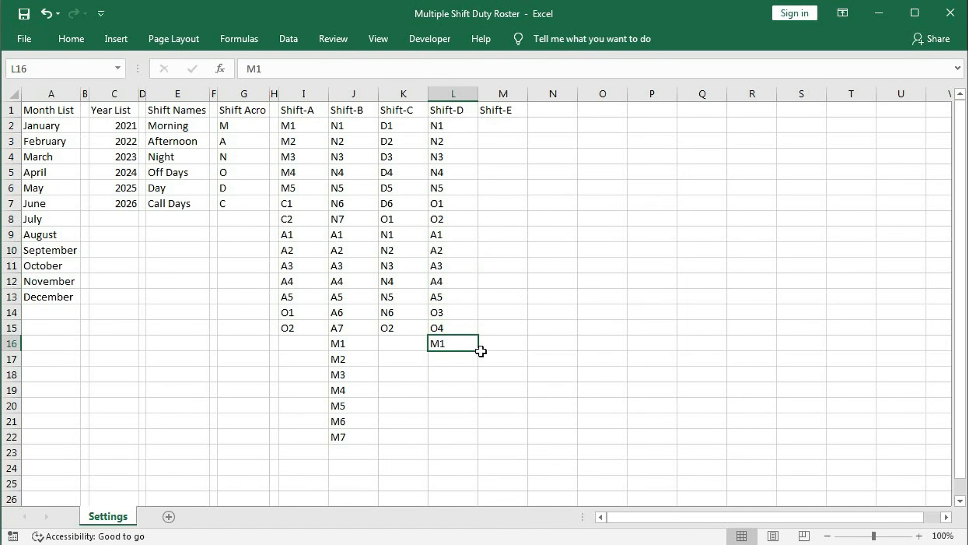
left_click_drag(480, 352, 464, 419)
left_click(458, 424)
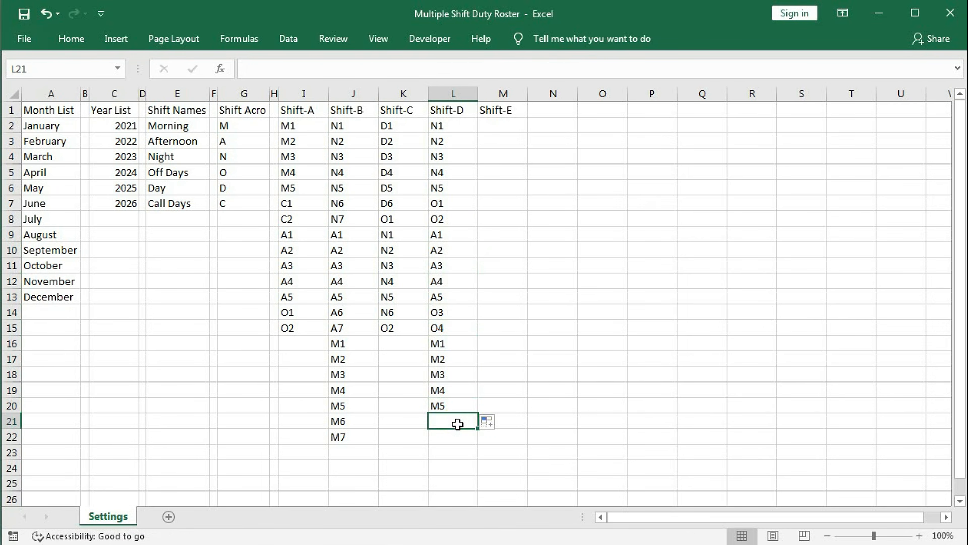
type("O5")
key("Return")
type("O6")
key("Return")
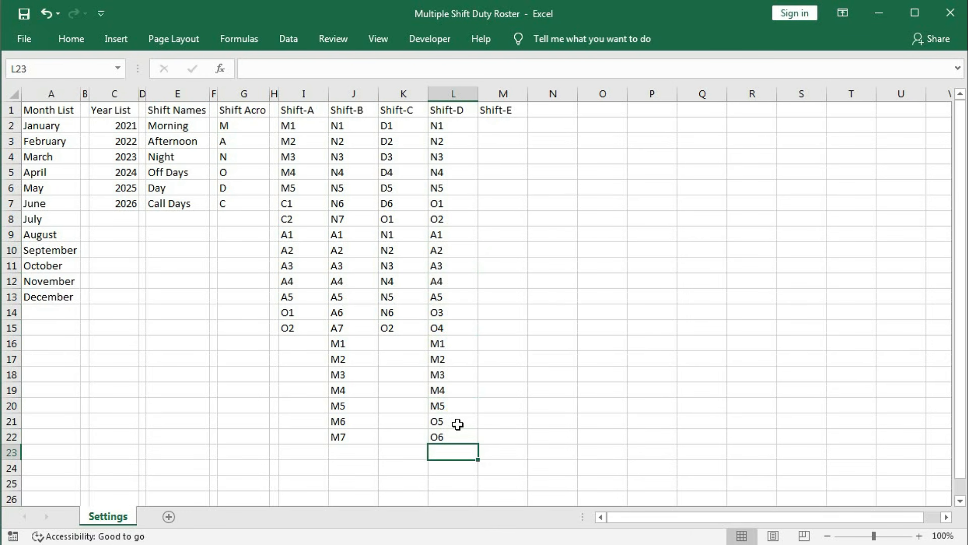
- Define the workbook-scoped name Settings_MonthList for the months in A2:A13
left_click_drag(40, 126, 47, 295)
left_click(238, 39)
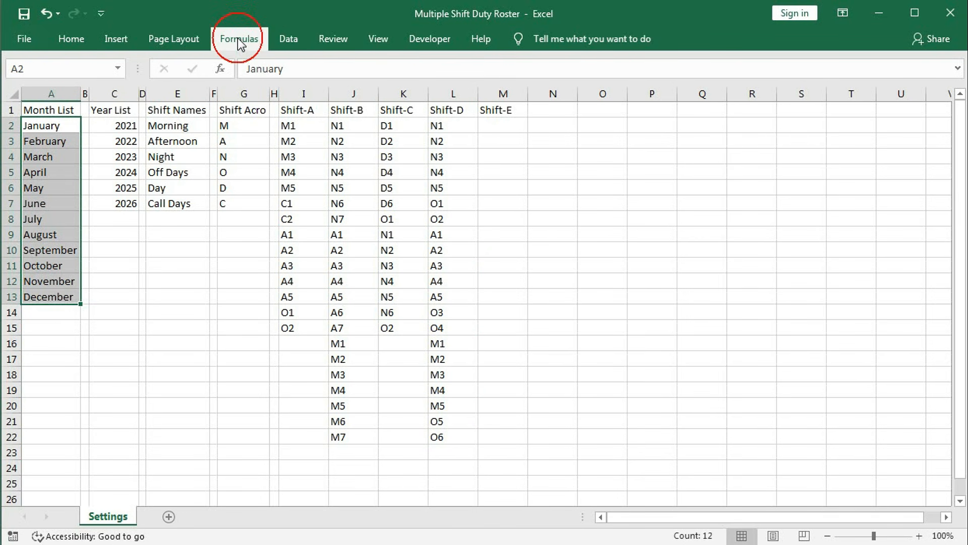
left_click(504, 61)
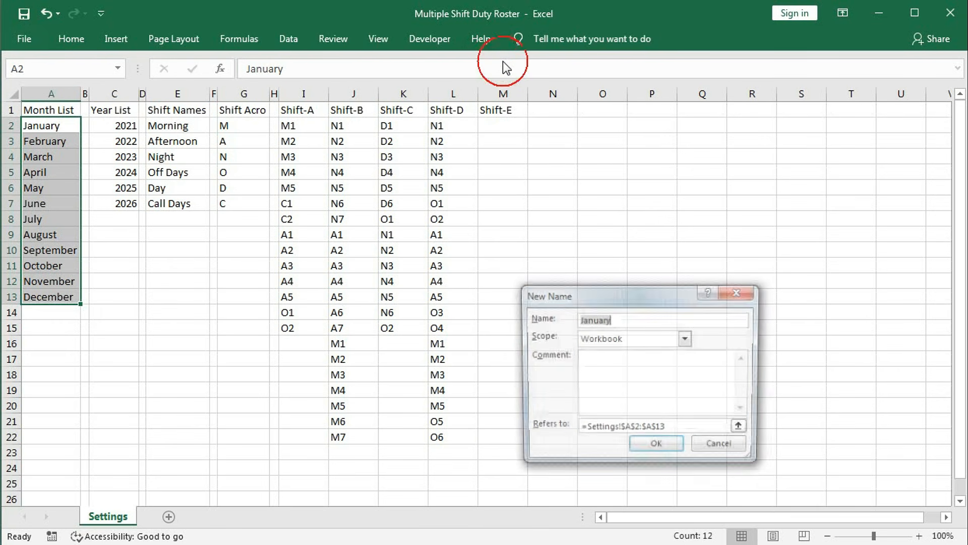
type("Settings")
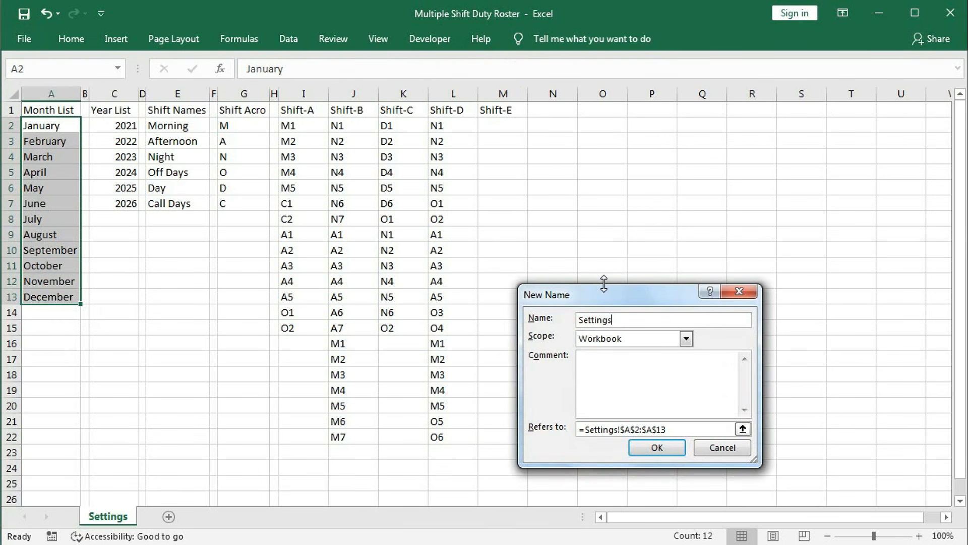
type("_MonthList")
key("Return")
- Define the workbook-scoped name Settings_YearList for the years in C2:C7
left_click_drag(121, 126, 119, 203)
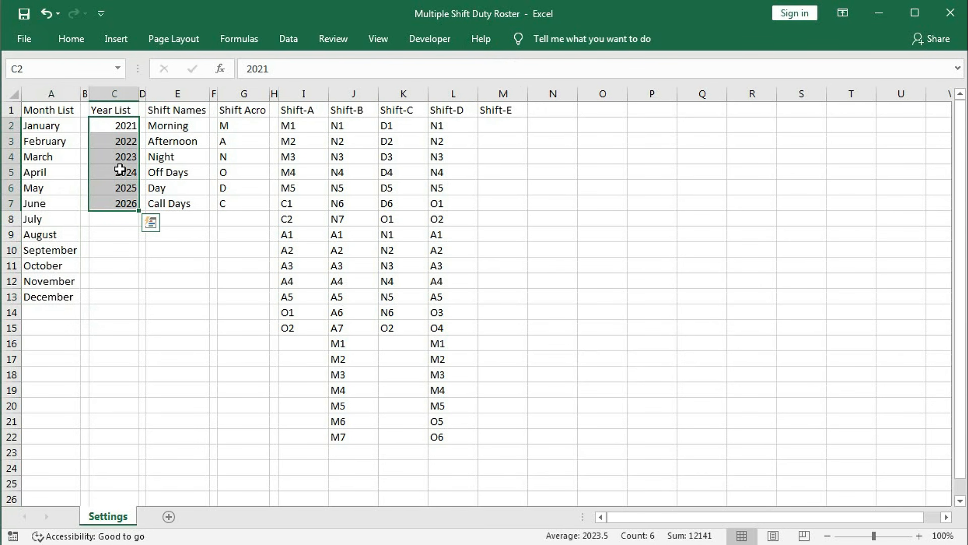
left_click(237, 40)
left_click(495, 66)
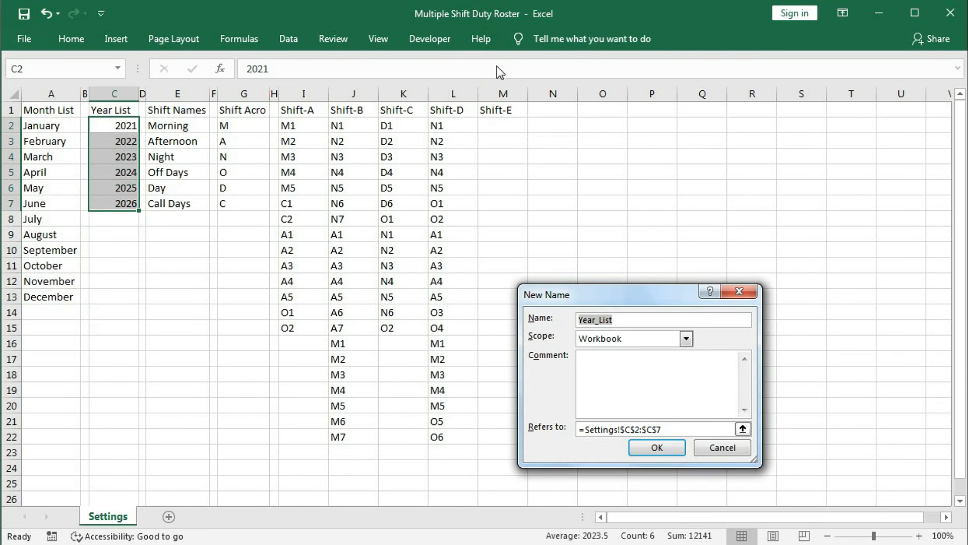
type("Settings_YearList")
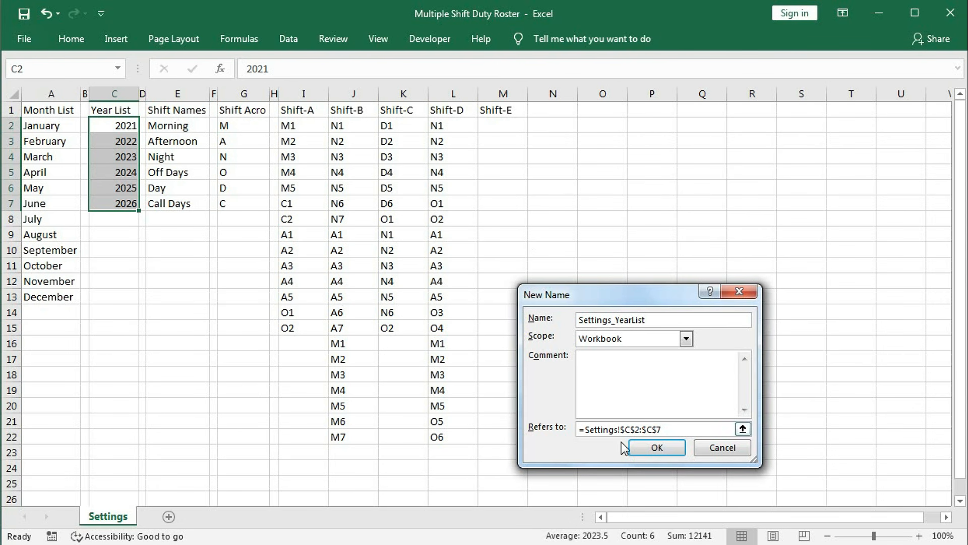
left_click(638, 447)
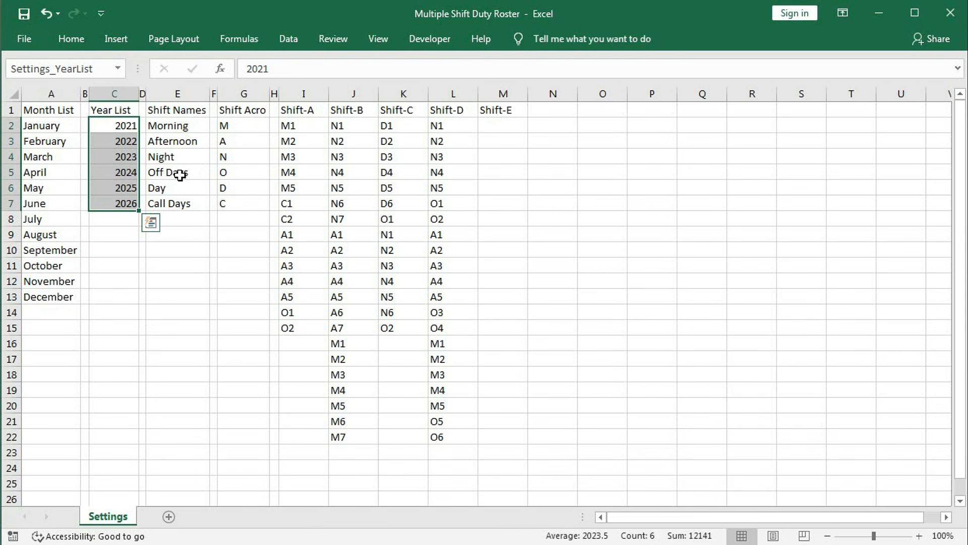
- Create a new entry in the Name Manager and name it Settings_ShiftNames
left_click(238, 39)
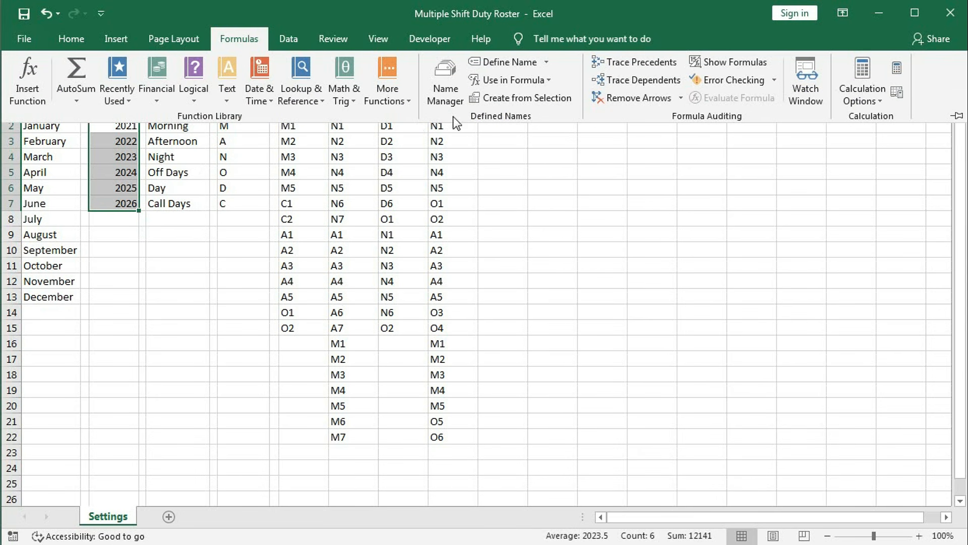
left_click(446, 72)
left_click_drag(501, 208, 462, 168)
left_click(415, 191)
left_click_drag(666, 285, 449, 202)
type("Settings")
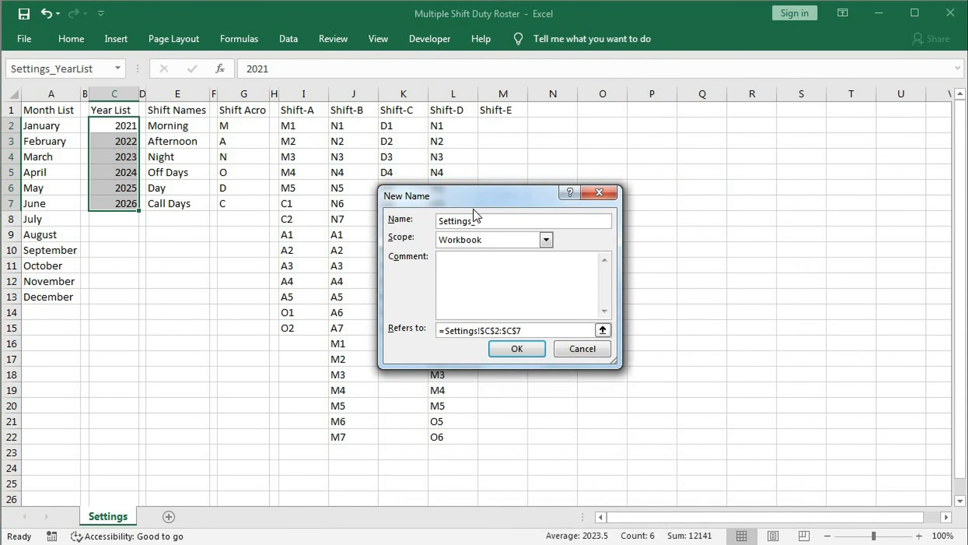
type("_ShiftNames")
- Make Settings_ShiftNames refer to =OFFSET(Settings!$E$1,1,0,COUNTA(Settings!$E:$E)-1,1), save it, and check the range it covers
left_click_drag(538, 332, 234, 298)
type("=offset")
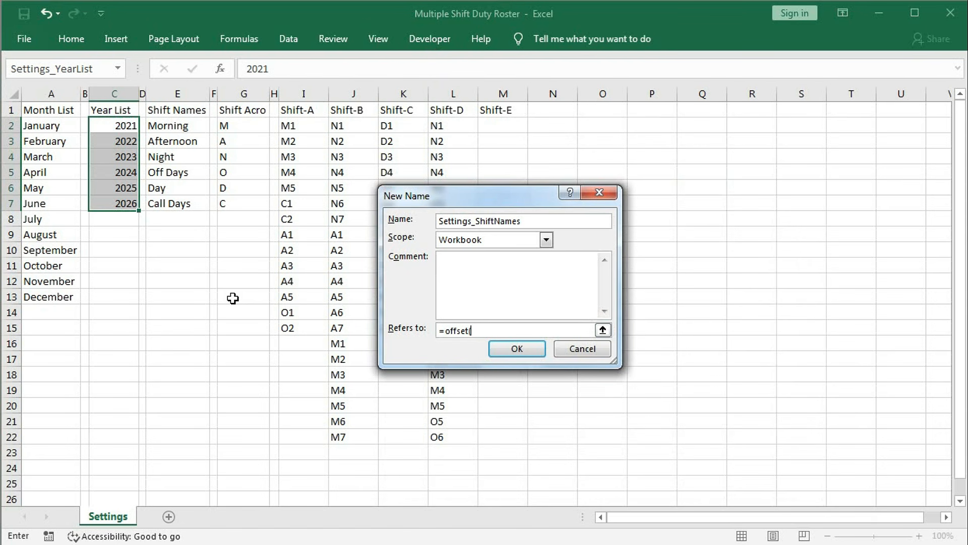
type("(")
left_click(184, 111)
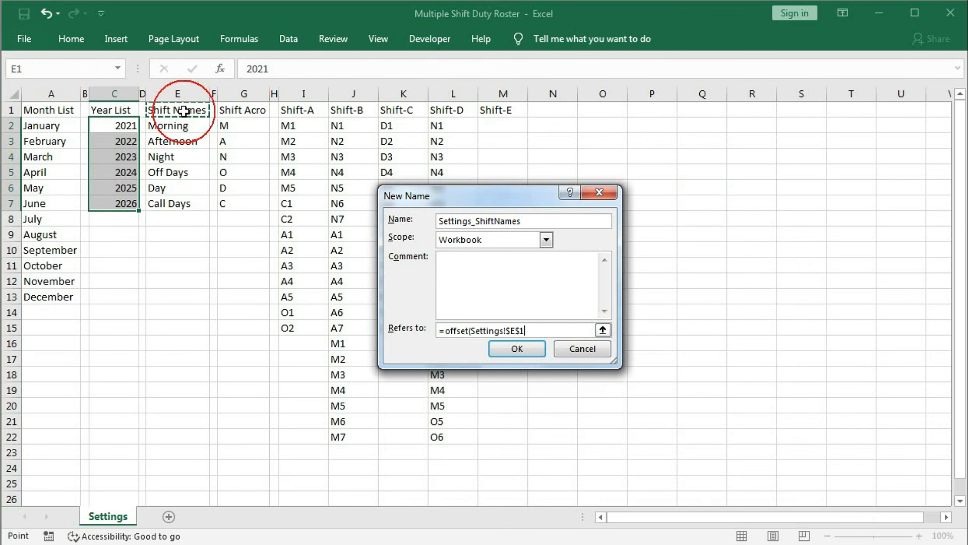
type(",")
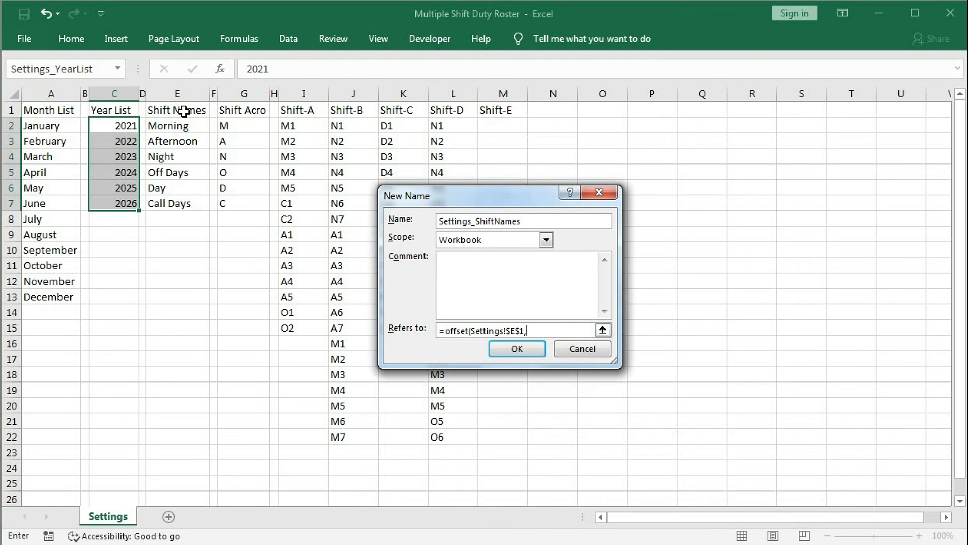
type("1,0,counta(")
left_click(179, 94)
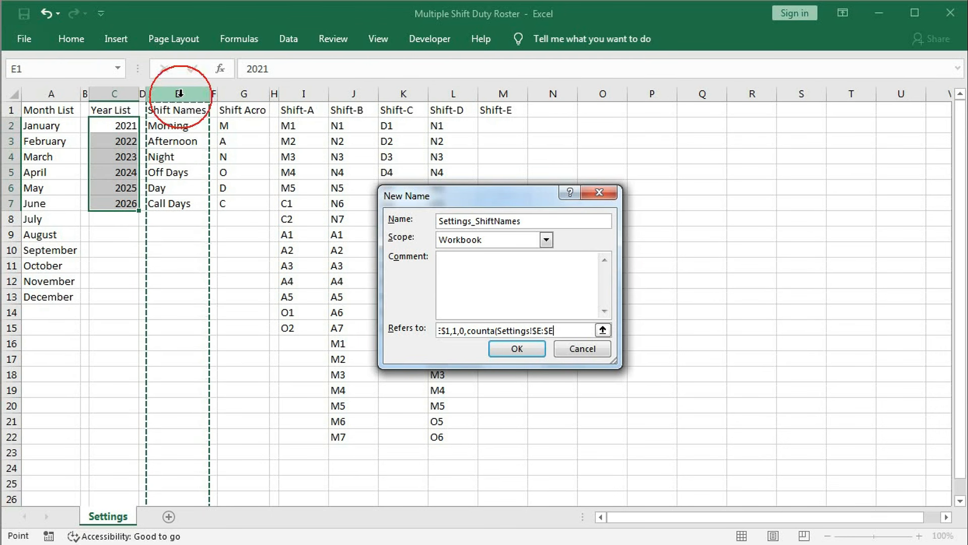
type(")")
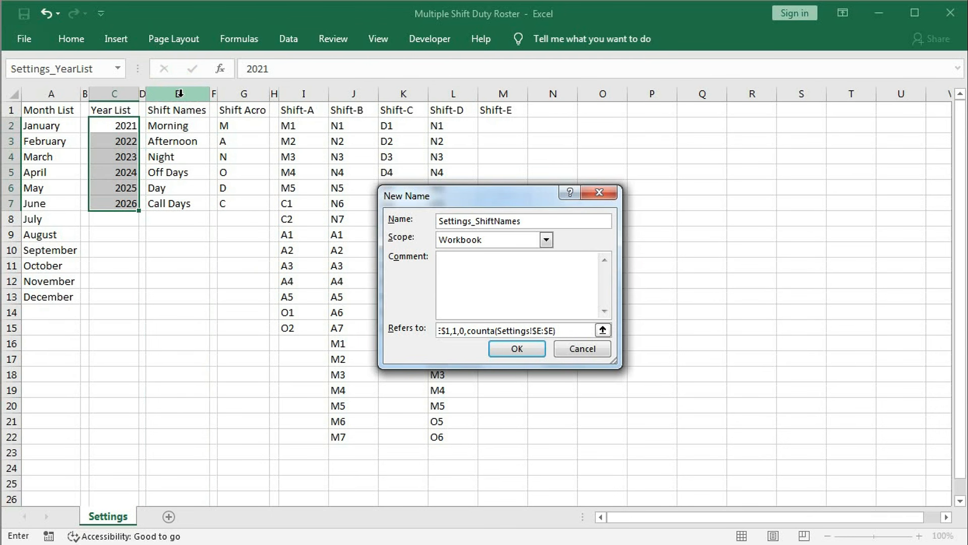
type("-1,1)")
left_click(523, 349)
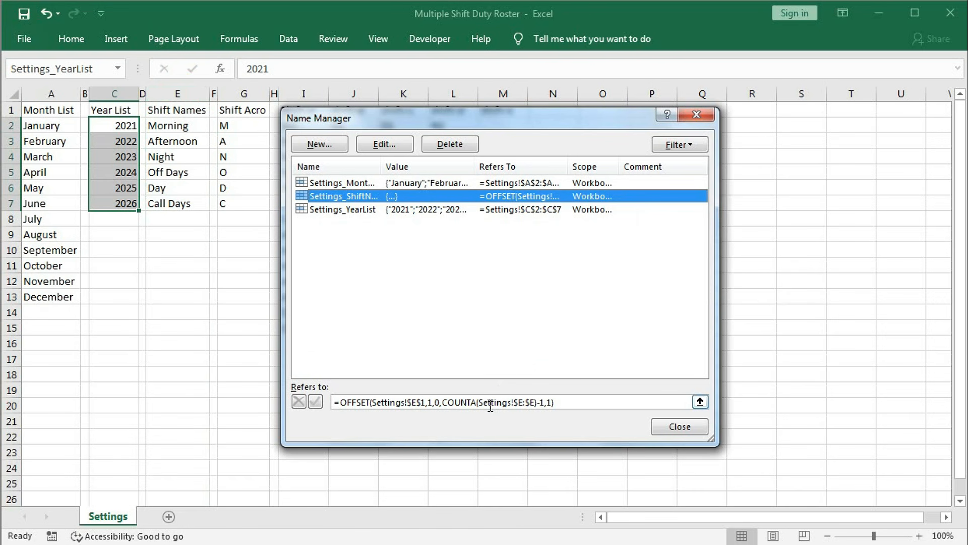
left_click(489, 408)
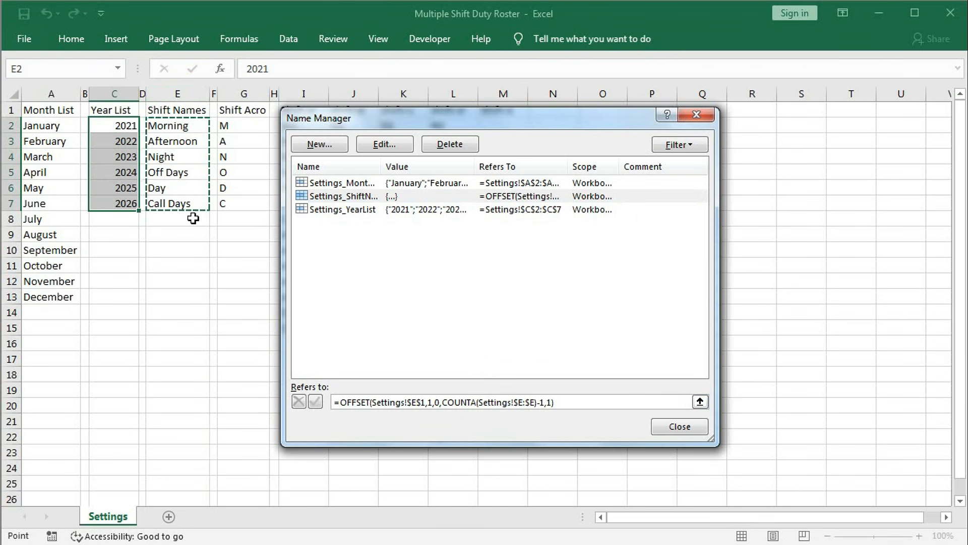
- Define the workbook-scoped name Settings_ShiftAcro as =OFFSET(Settings!$G$1,1,0,COUNTA(Settings!$G:$G)-1,1), check the range it covers, and close the Name Manager
left_click(326, 140)
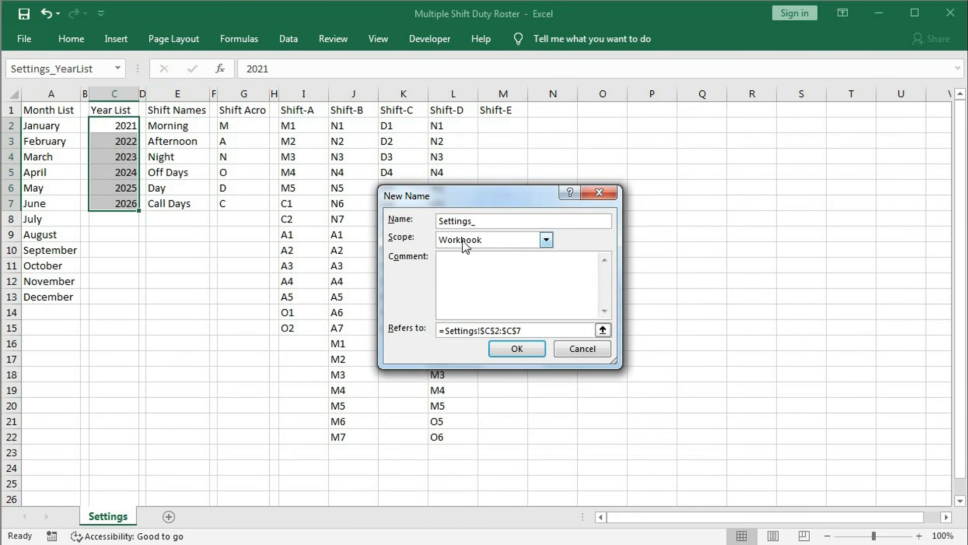
type("Settings_ShiftAcro")
left_click(540, 330)
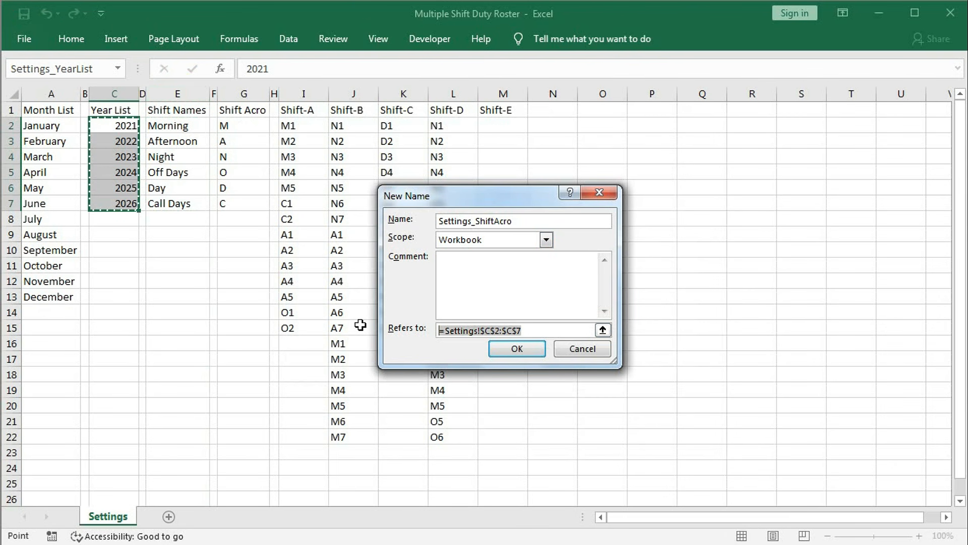
type("=Offset")
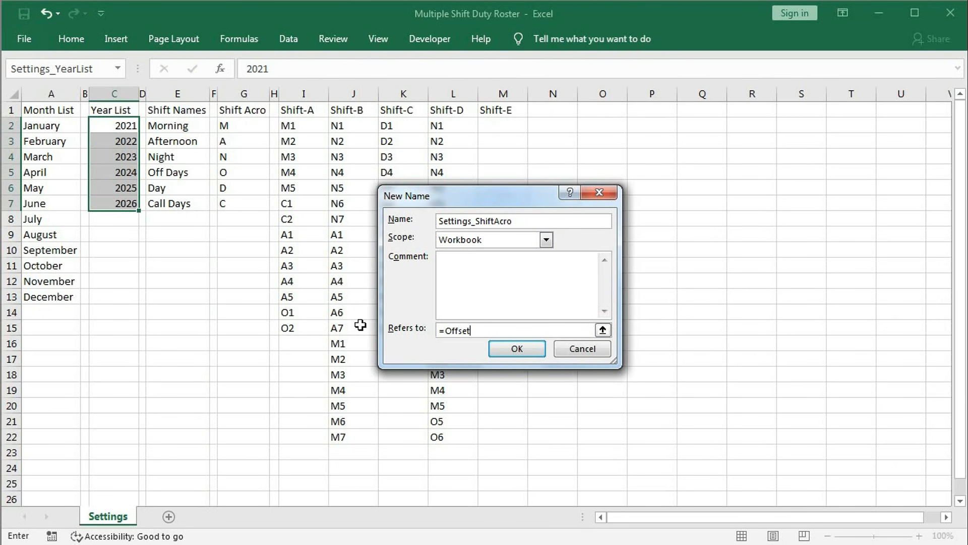
type("(")
left_click(247, 111)
type(",1,0")
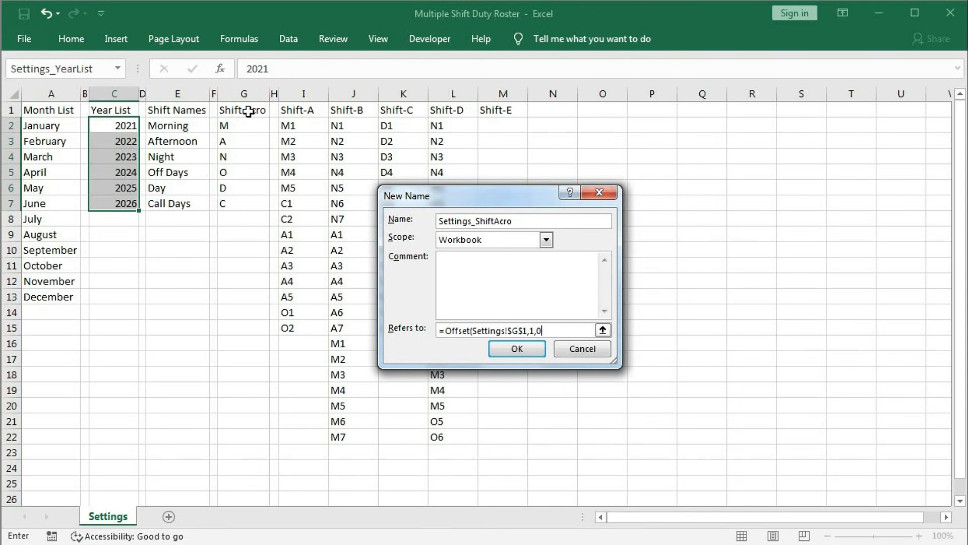
type(",counta(")
left_click(232, 90)
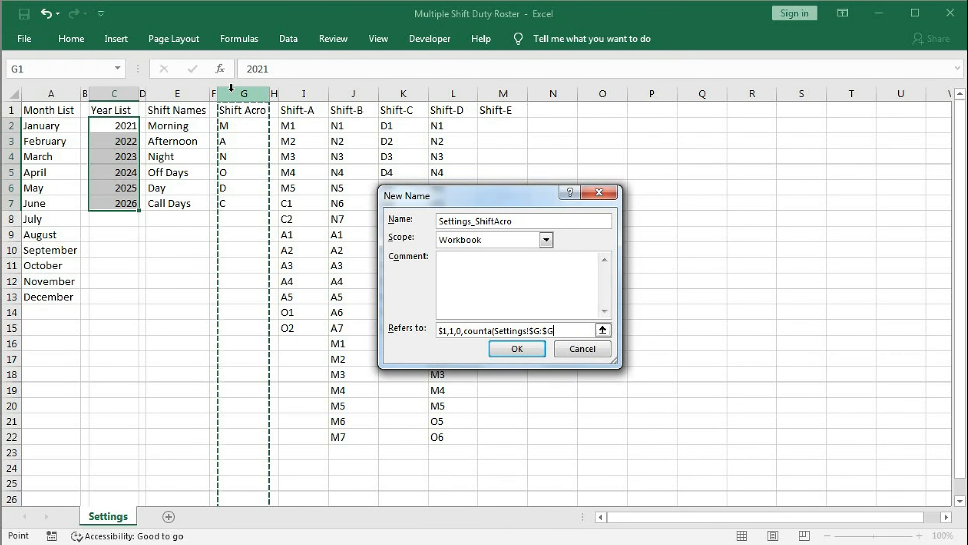
type(")-1,1)")
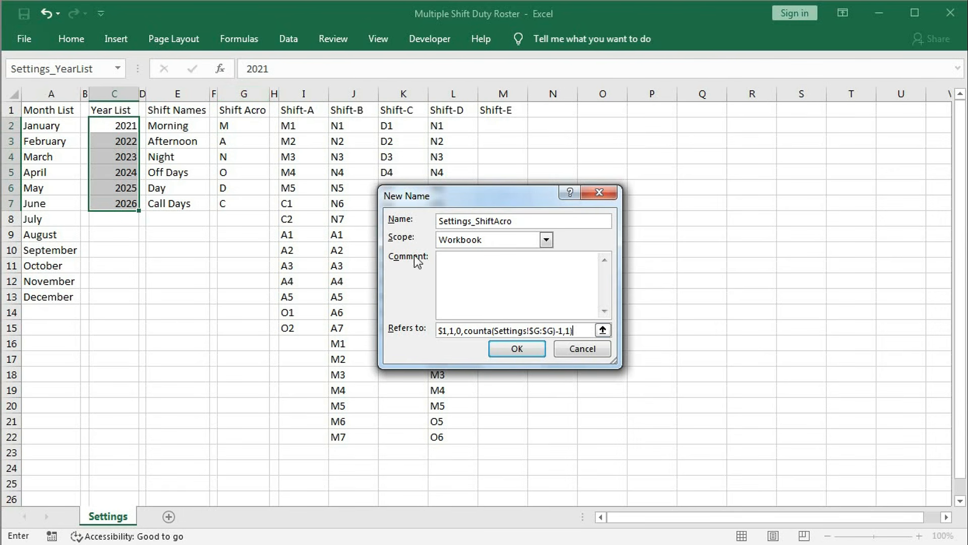
left_click(502, 348)
left_click(437, 402)
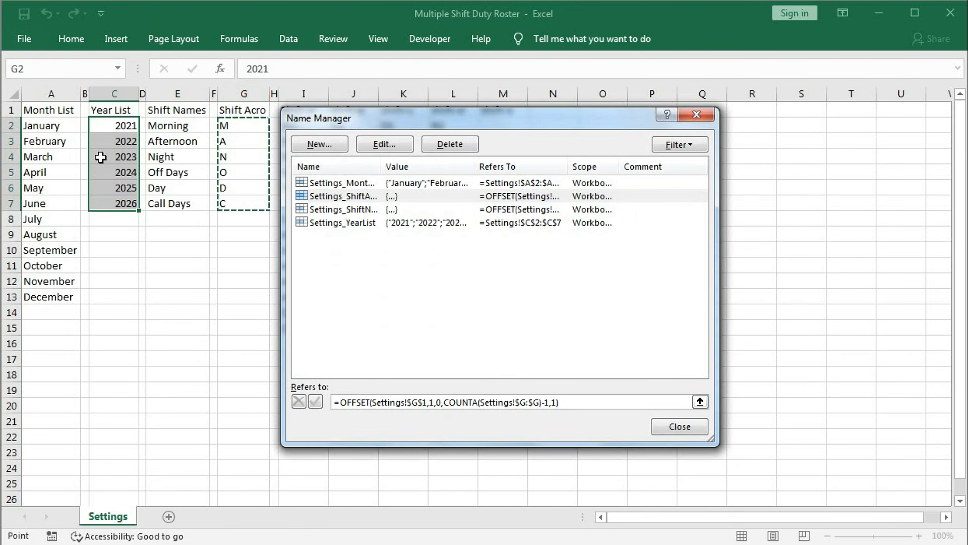
left_click(676, 433)
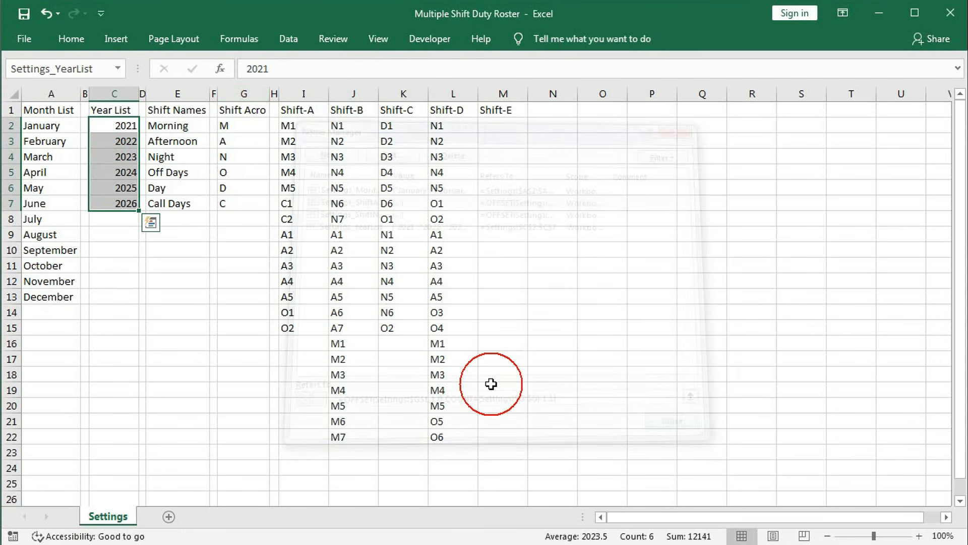
left_click_drag(301, 126, 483, 435)
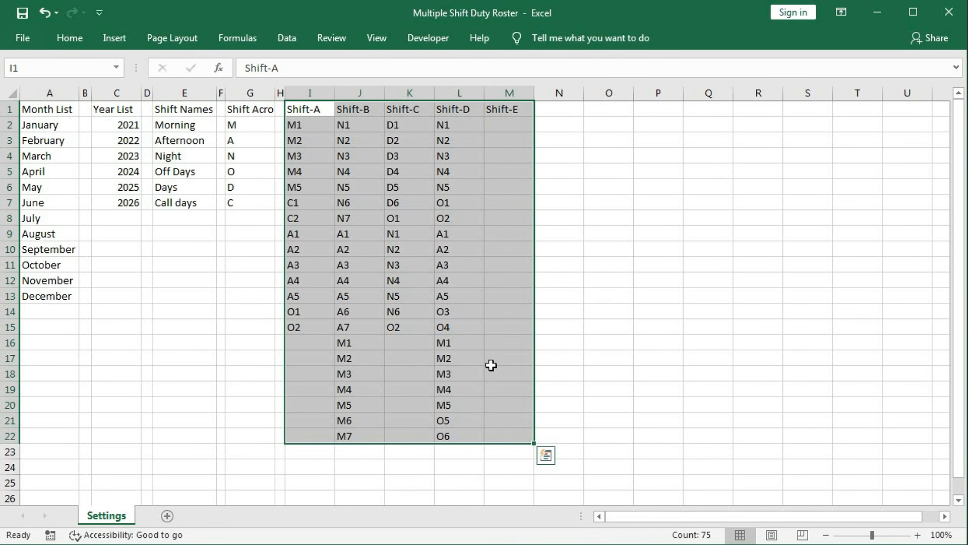
- Add a new worksheet after Settings and rename it Master
left_click(167, 515)
right_click(167, 520)
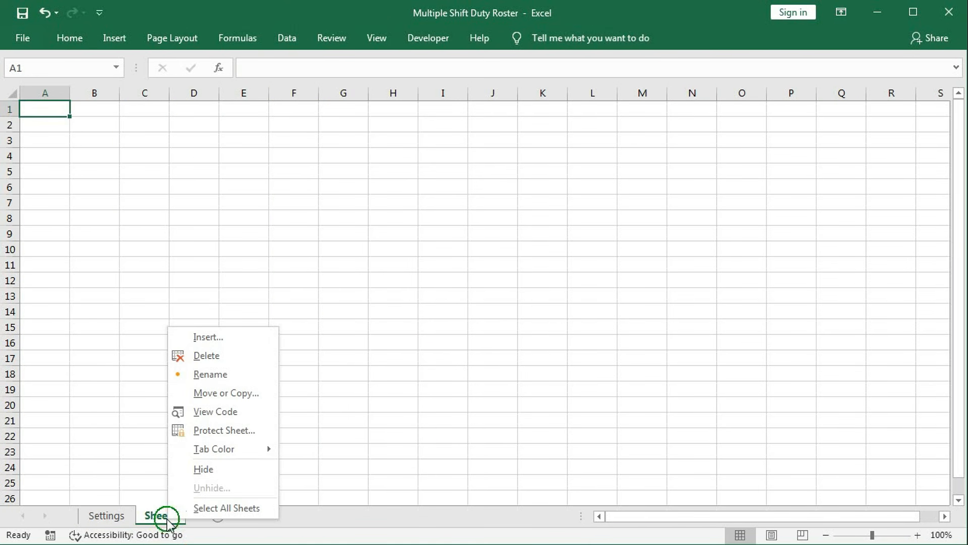
left_click(200, 374)
type("Master")
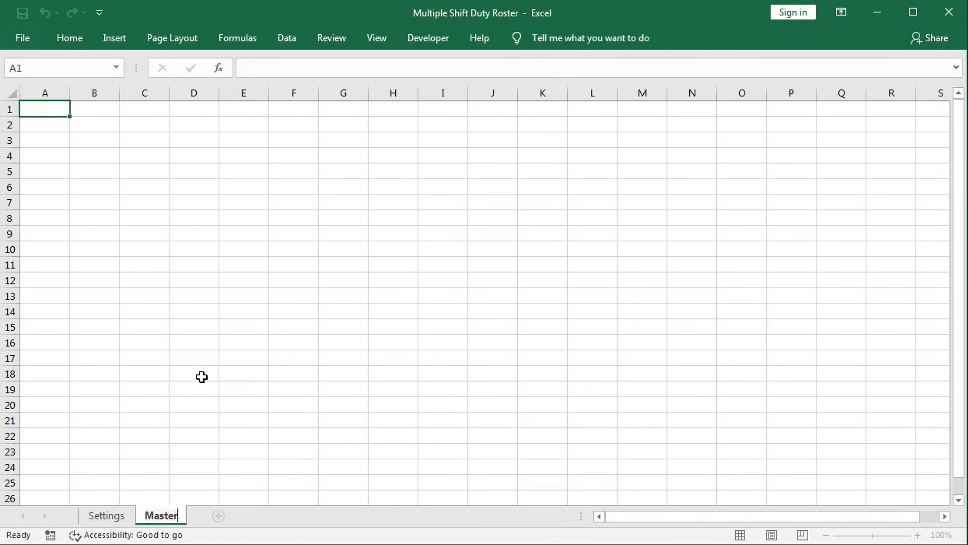
key("Return")
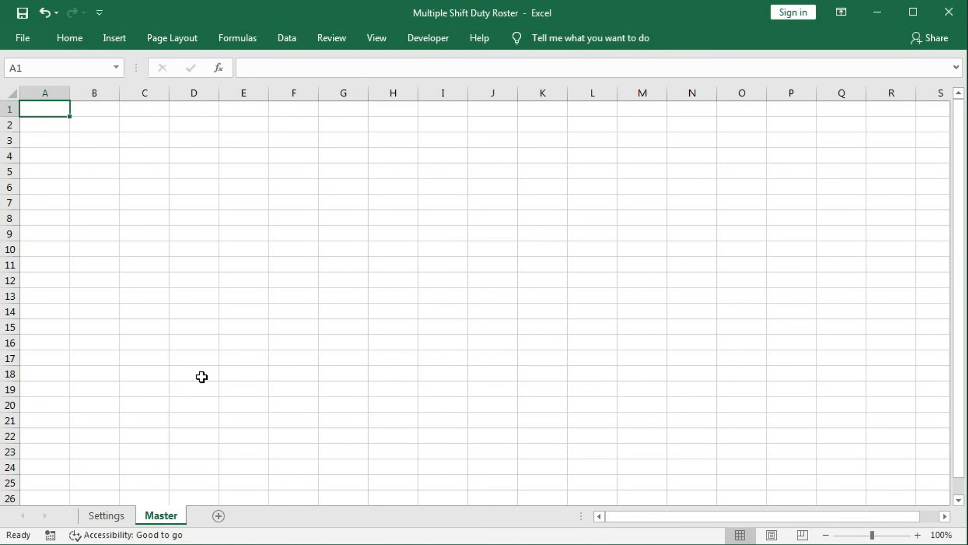
- Shrink column A and row 1 to thin margins, and merge and center B2:D4 with the text Logo
left_click_drag(70, 94, 167, 155)
left_click(70, 38)
left_click(373, 96)
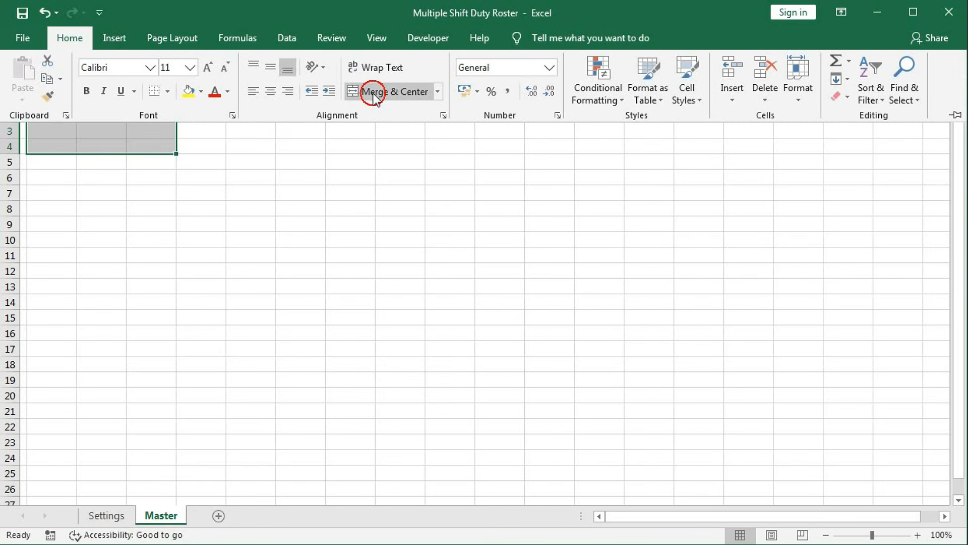
left_click(133, 139)
type("Lofo")
type("go")
key("Tab")
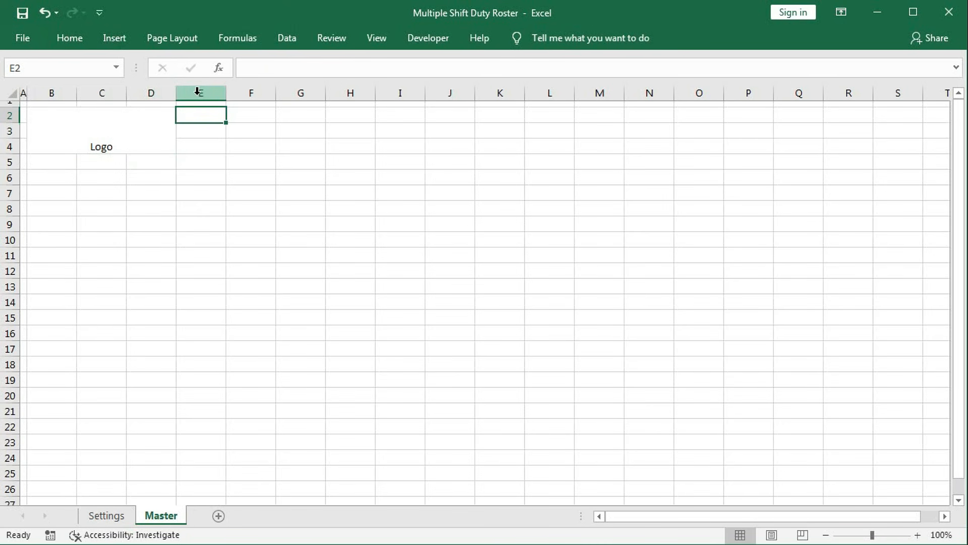
- Set the width of columns F through AJ on the Master sheet to 3.43
left_click(251, 95)
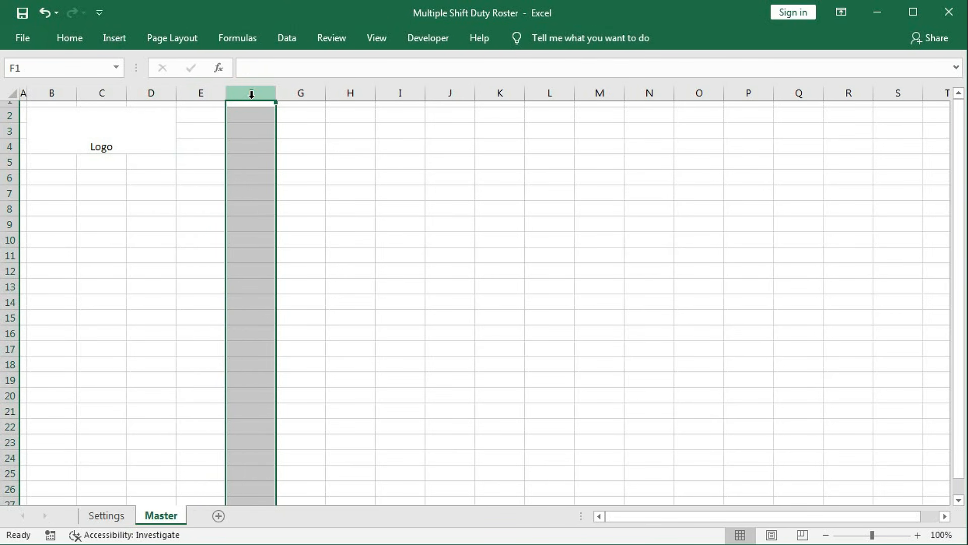
left_click_drag(943, 518, 944, 518)
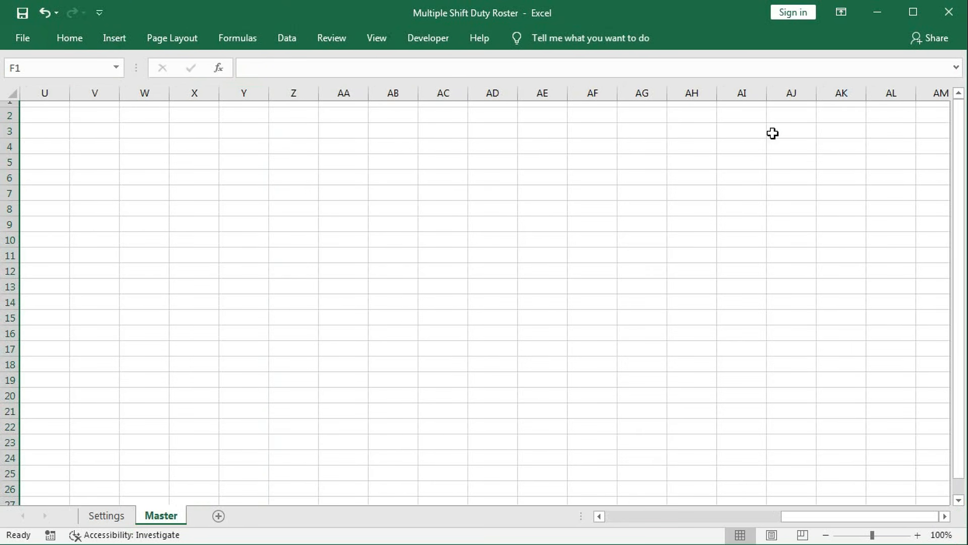
left_click(785, 94, "shift")
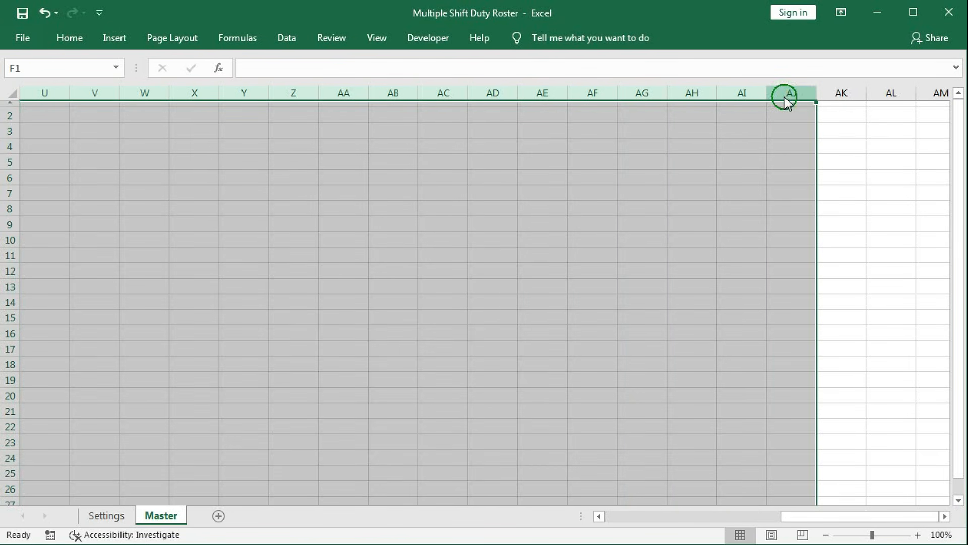
right_click(783, 96)
left_click(823, 282)
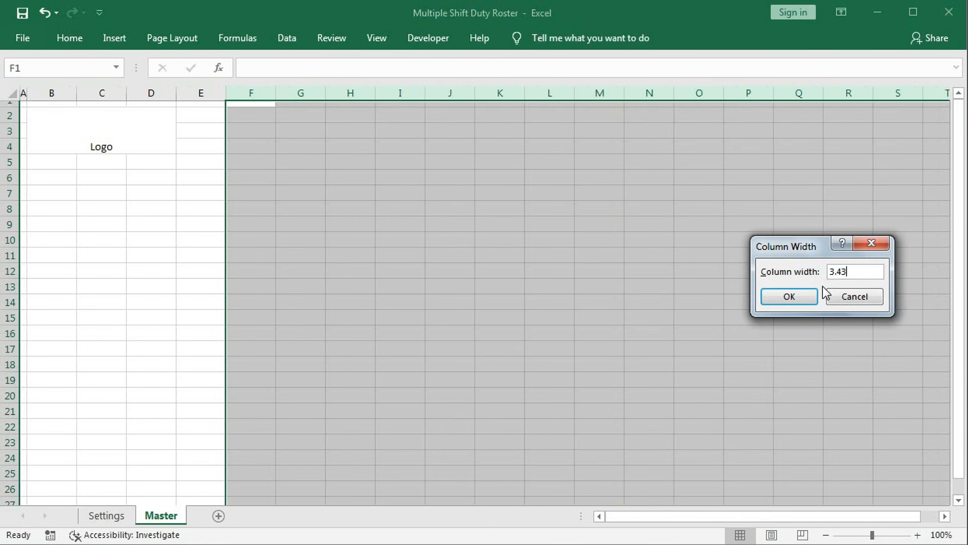
type("3.43")
key("Return")
left_click(605, 303)
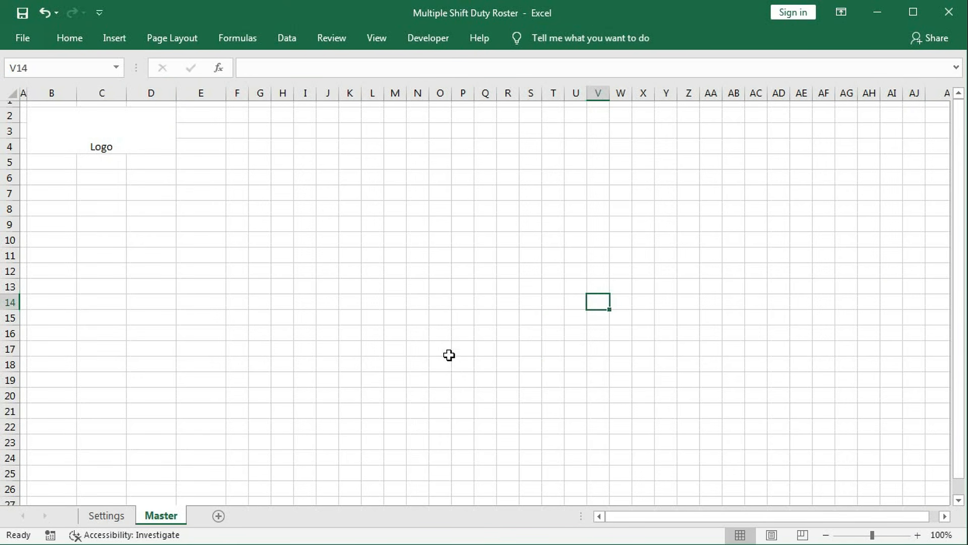
- Merge and center F2:W2 and enter the title Duty Roster for the Month of
left_click(235, 115)
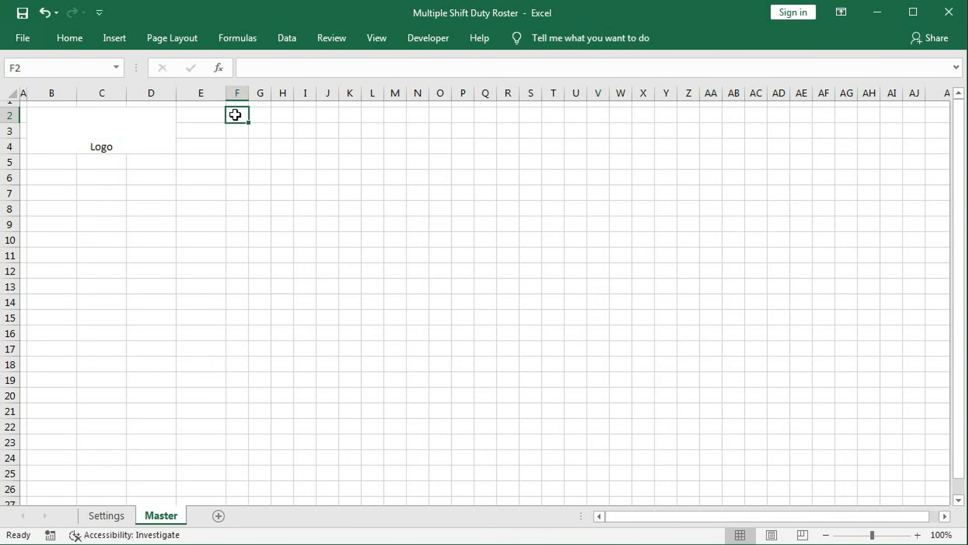
left_click_drag(240, 115, 617, 116)
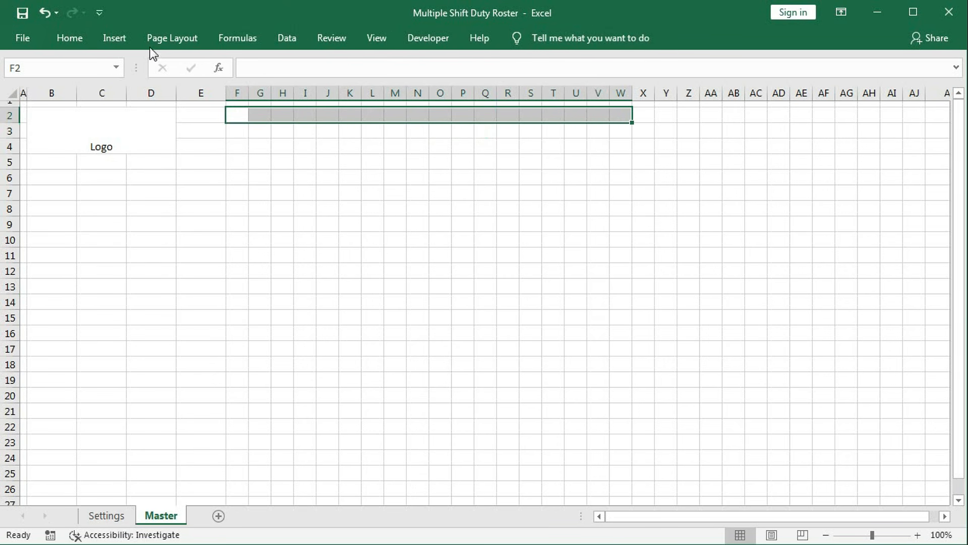
left_click(68, 38)
left_click(385, 97)
left_click(319, 130)
type("Duty Ros")
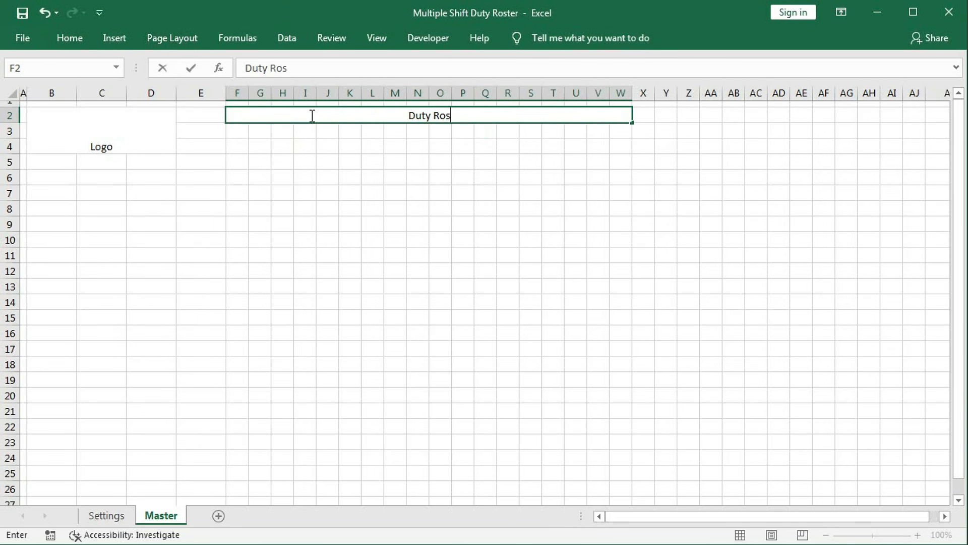
type("ter fo")
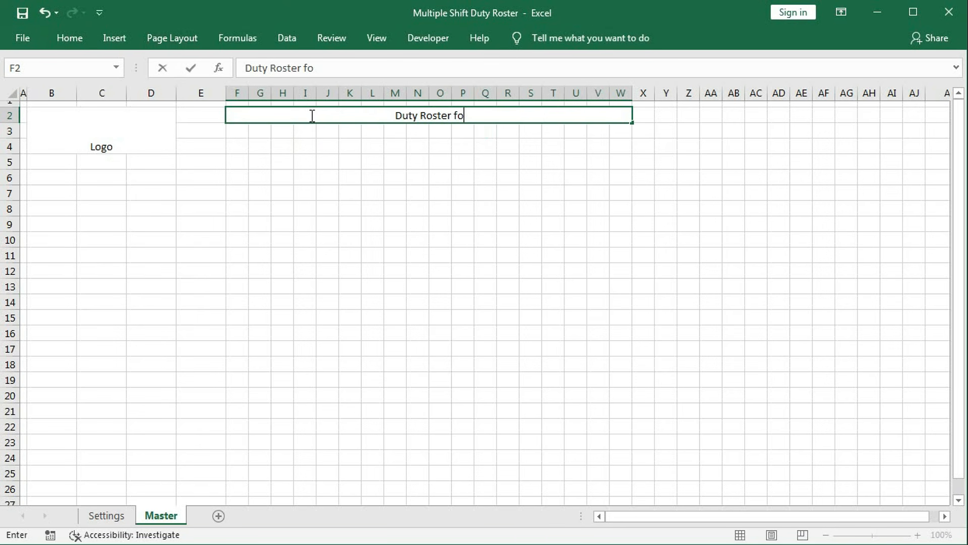
type("r the Month of")
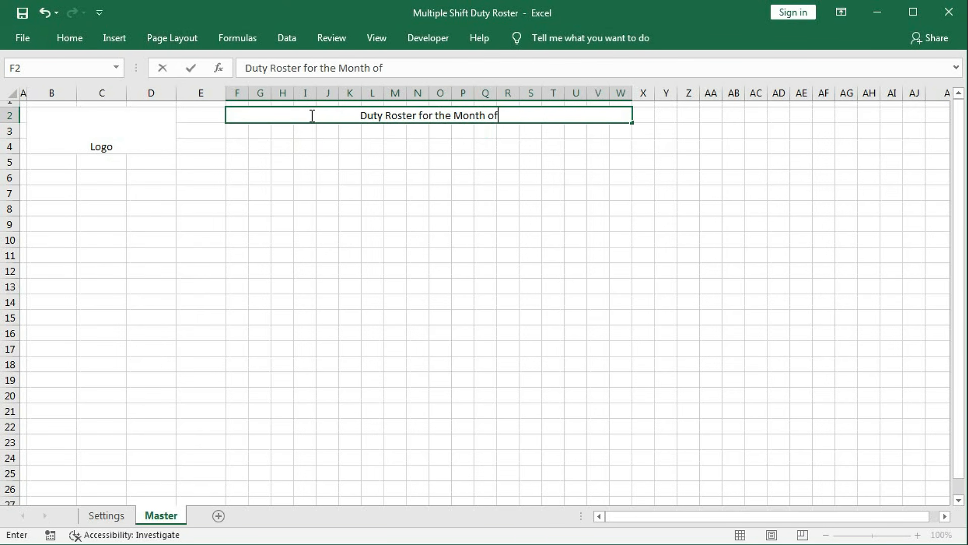
key("Tab")
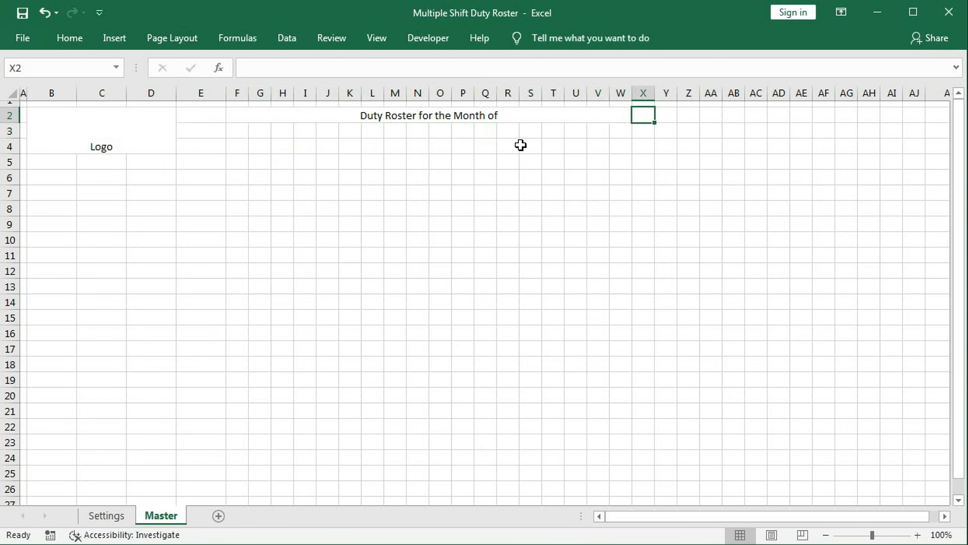
- Merge and center X2:AC2 next to the title as the month cell
left_click_drag(647, 113, 757, 114)
left_click(85, 44)
left_click(396, 92)
left_click(699, 145)
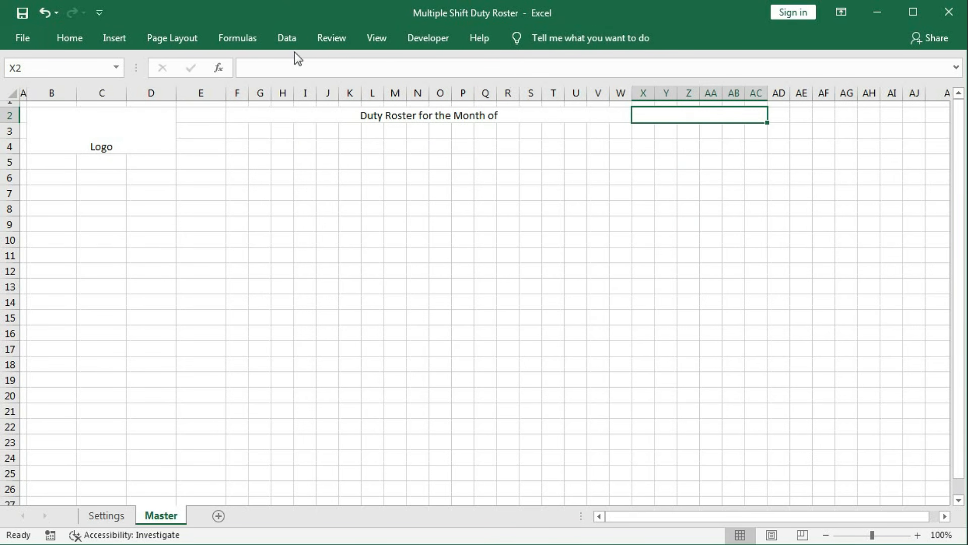
- Add list data validation to the merged month cell X2 with =Settings_MonthList as its source
left_click(286, 39)
left_click(554, 100)
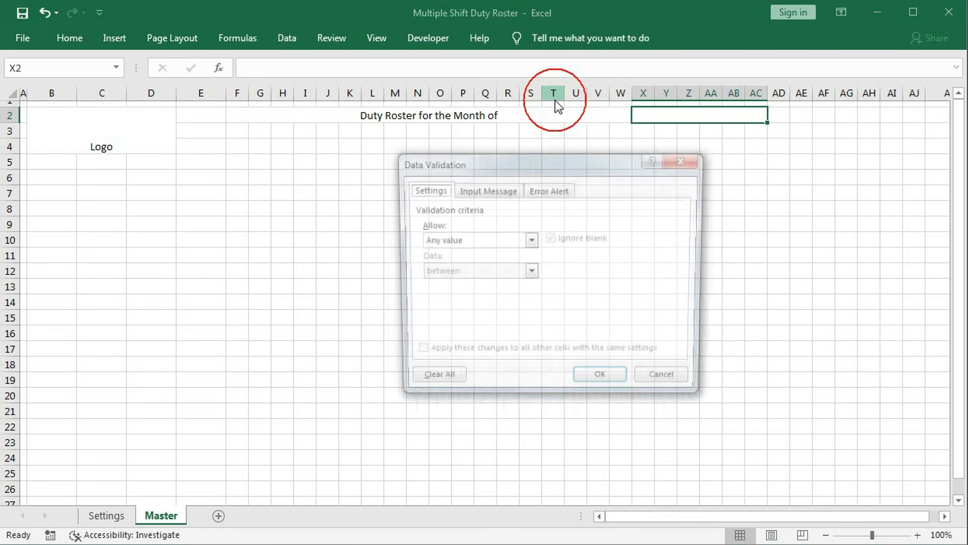
left_click(530, 241)
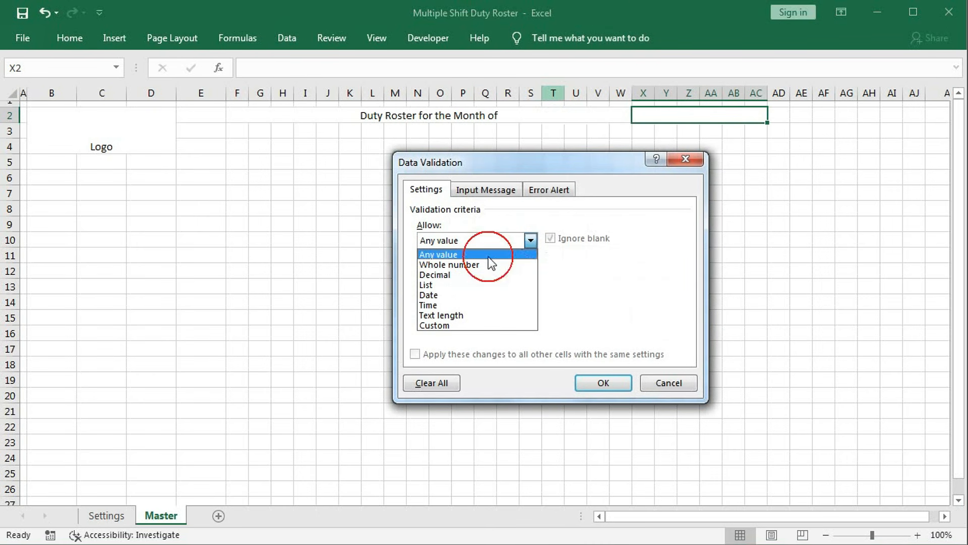
left_click(440, 285)
left_click(446, 302)
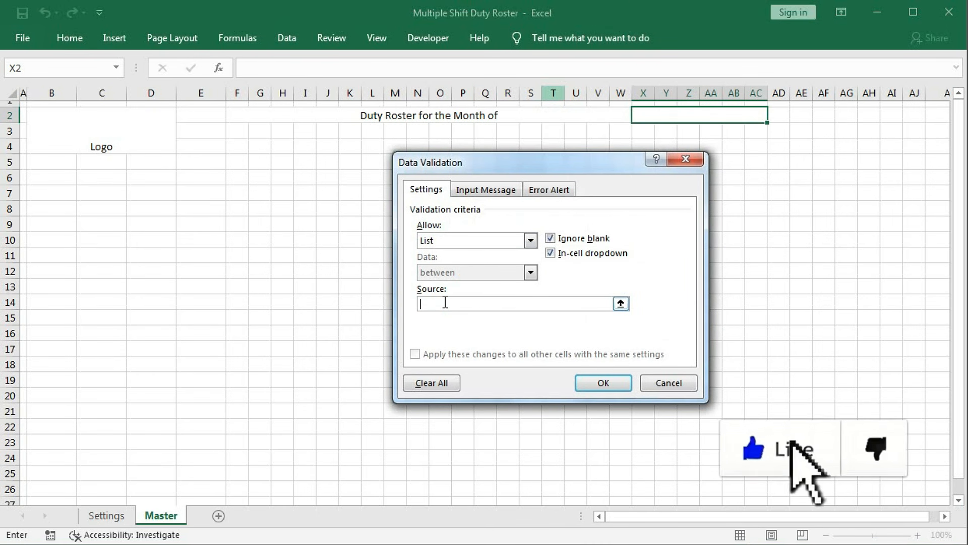
key("F3")
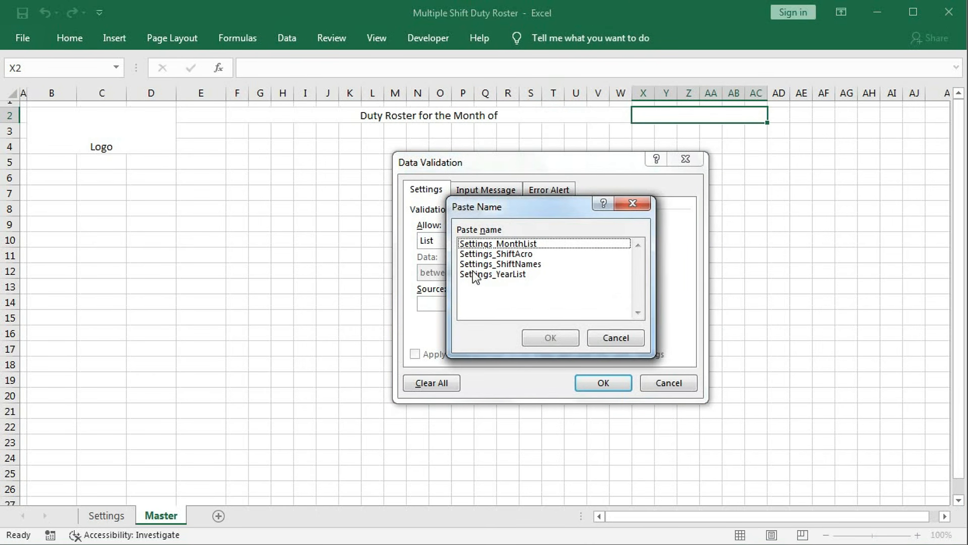
left_click(478, 245)
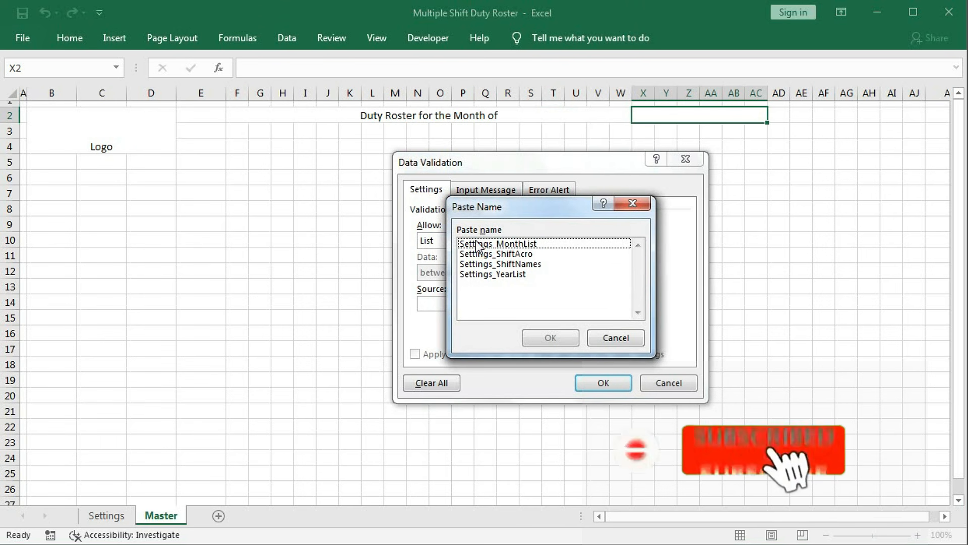
left_click(556, 338)
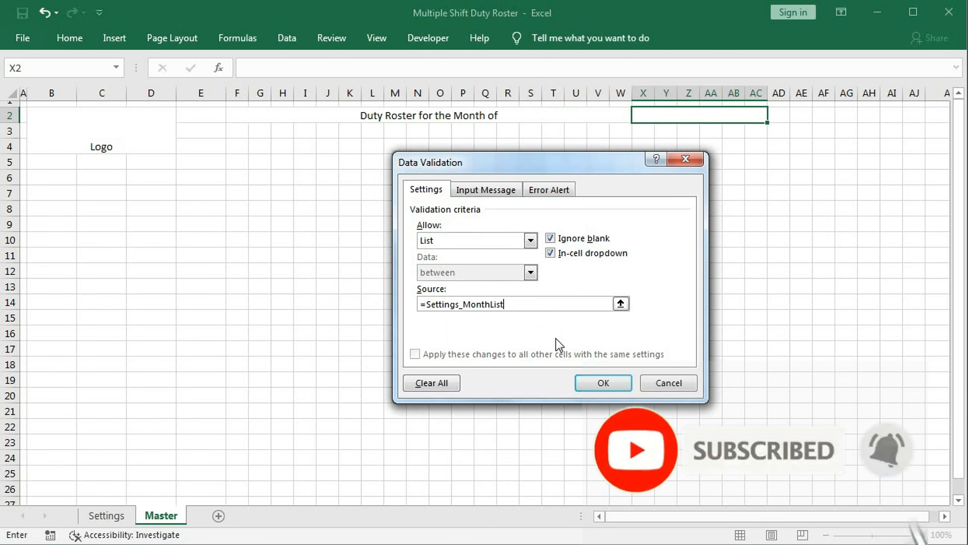
left_click(585, 381)
- Choose January from the month list in X2
left_click(775, 116)
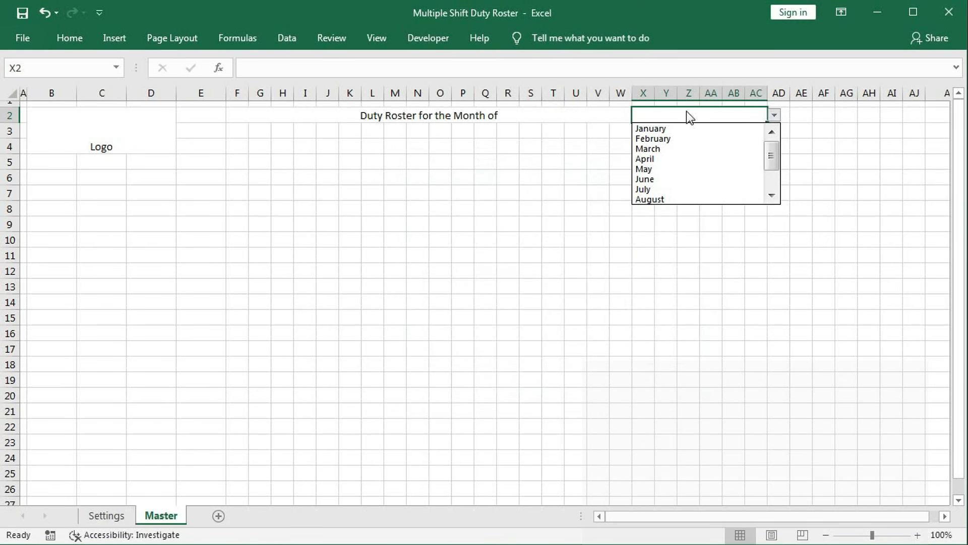
left_click(645, 129)
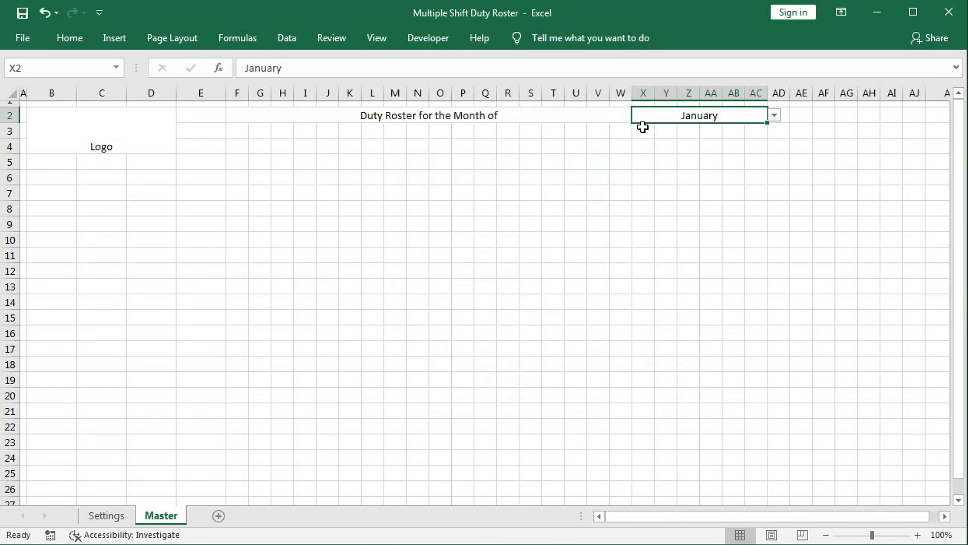
left_click(758, 132)
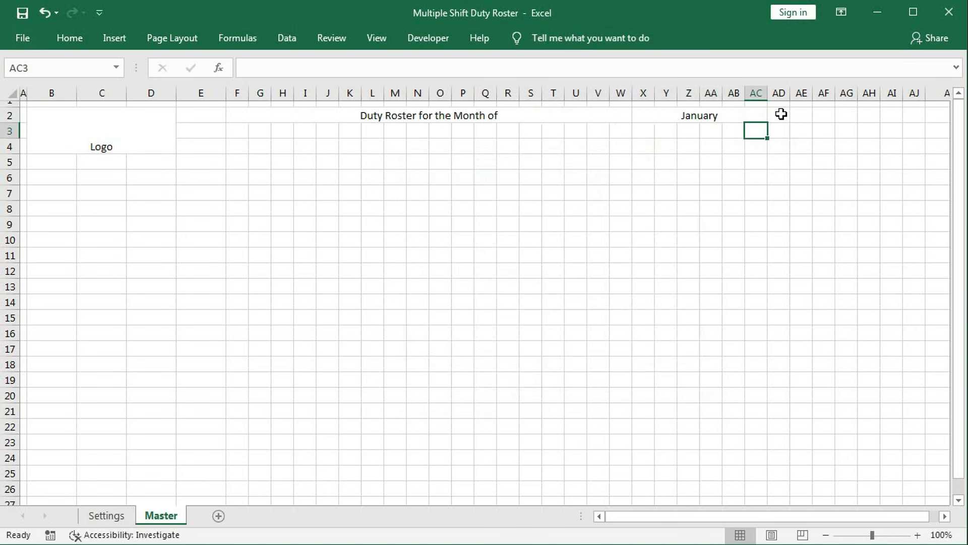
- Merge and center AD2:AG2 beside the month cell as the year cell
left_click(779, 114)
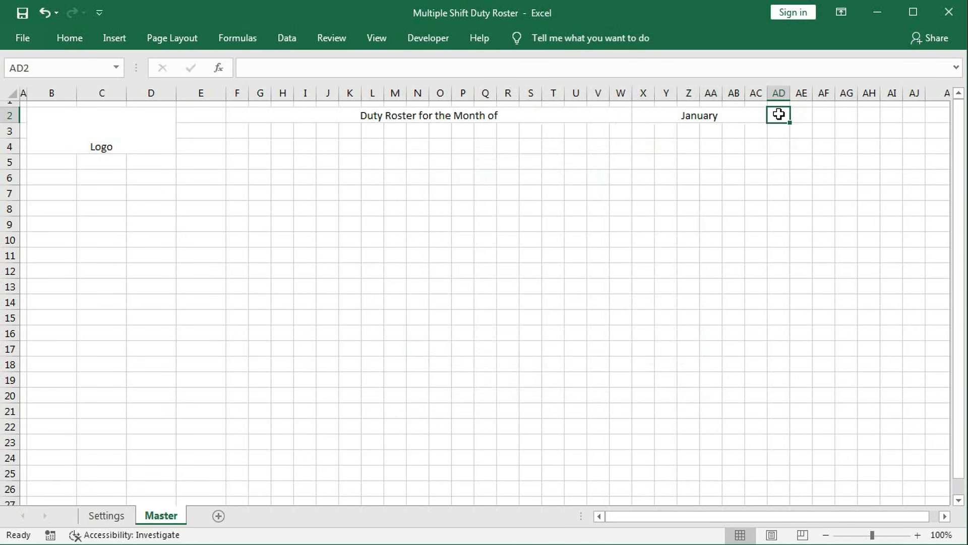
left_click_drag(779, 115, 847, 115)
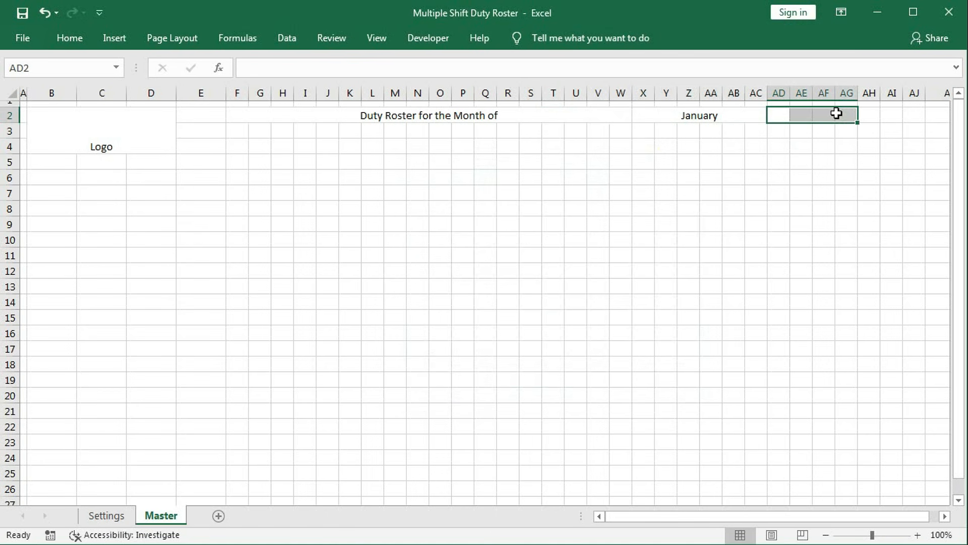
left_click(73, 39)
left_click(383, 91)
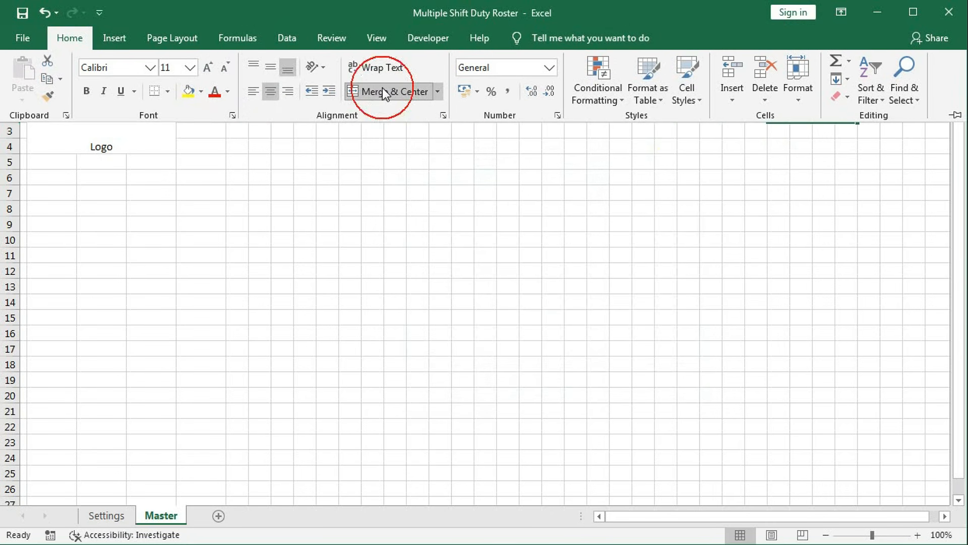
left_click(717, 199)
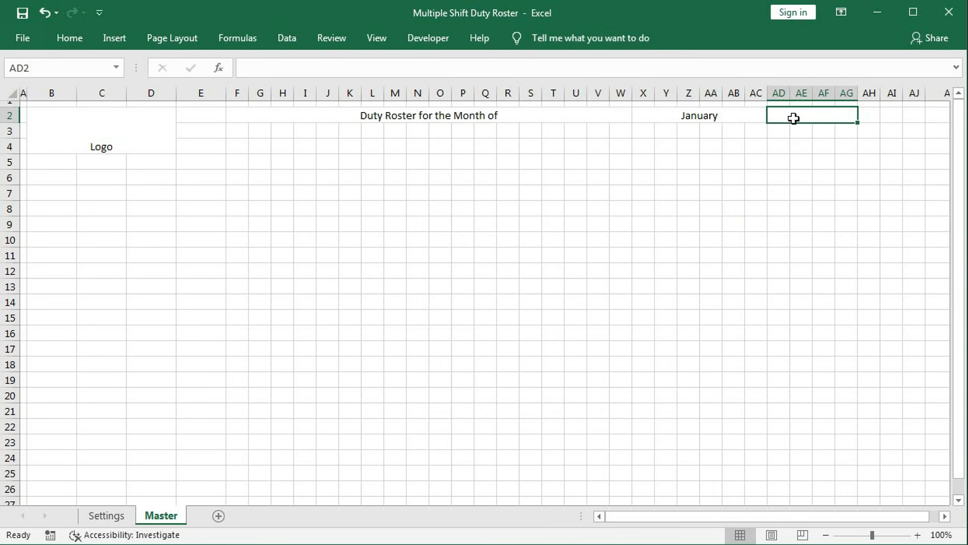
- Add list data validation to the merged year cell AD2 with =Settings_YearList as its source, and choose 2022
left_click(288, 39)
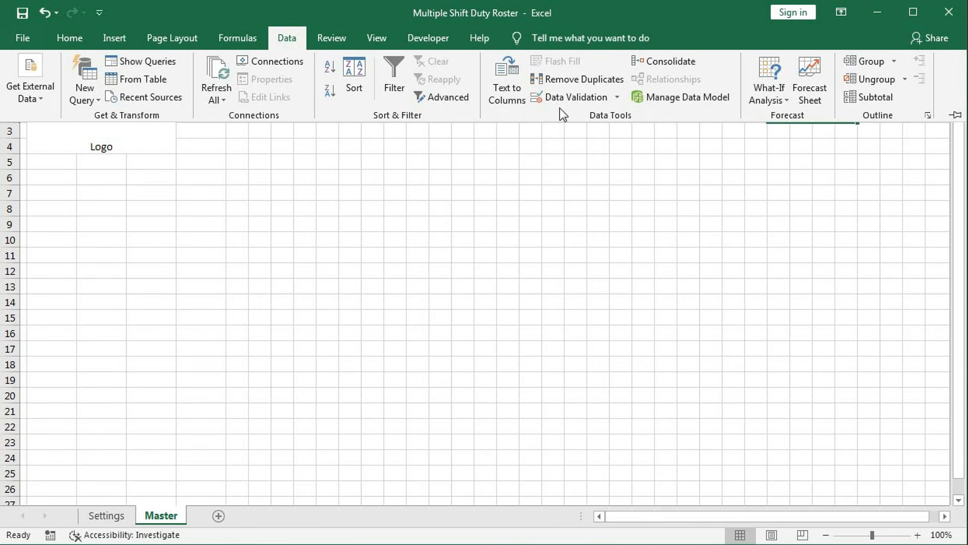
left_click(565, 99)
left_click(531, 240)
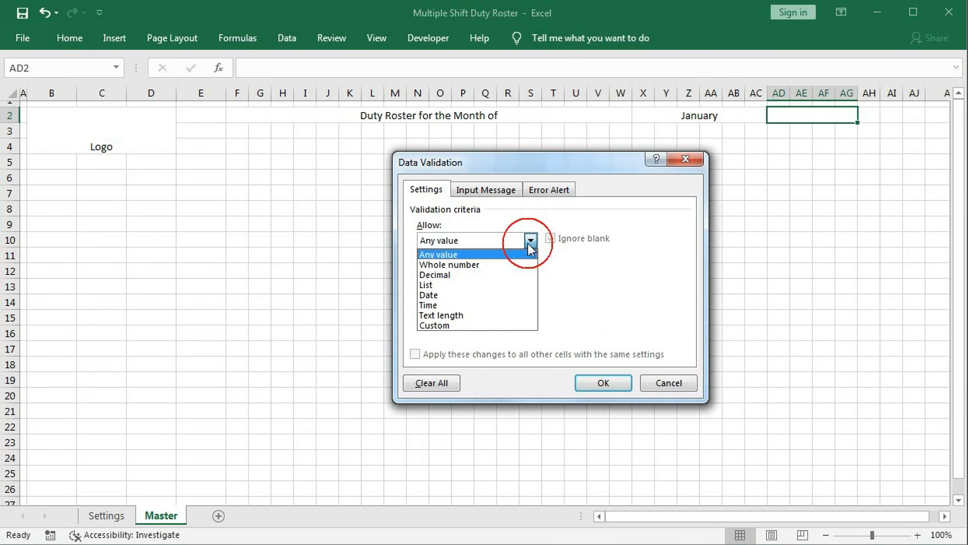
left_click(468, 282)
left_click(458, 303)
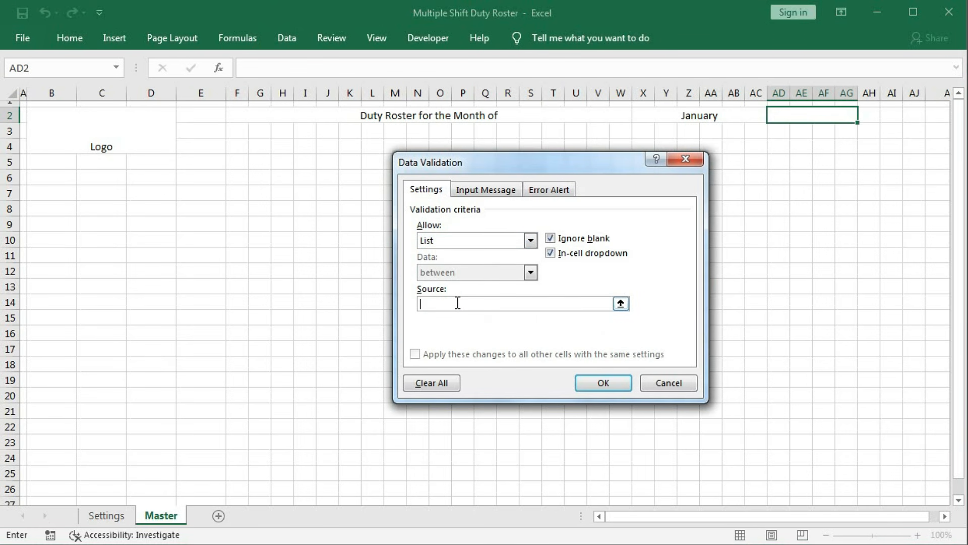
key("F3")
left_click(475, 275)
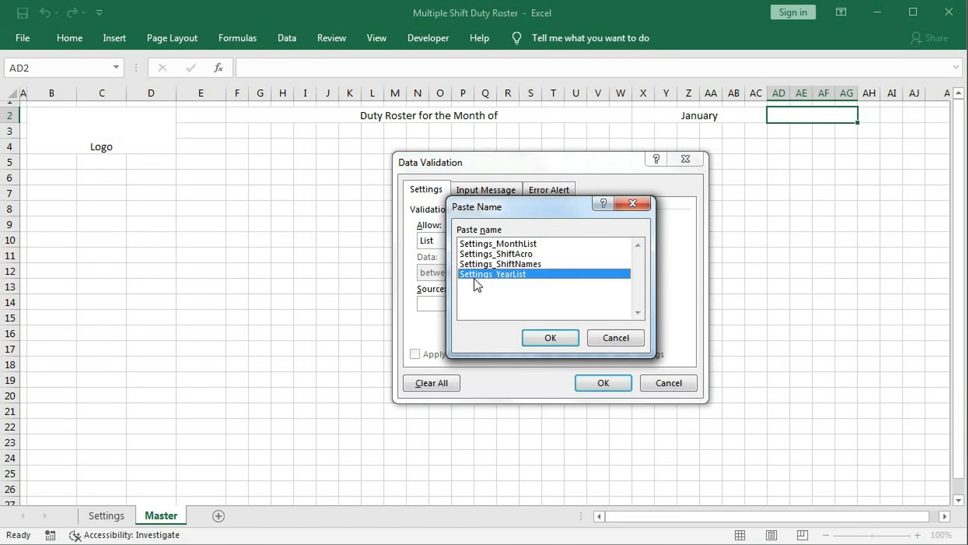
left_click(545, 336)
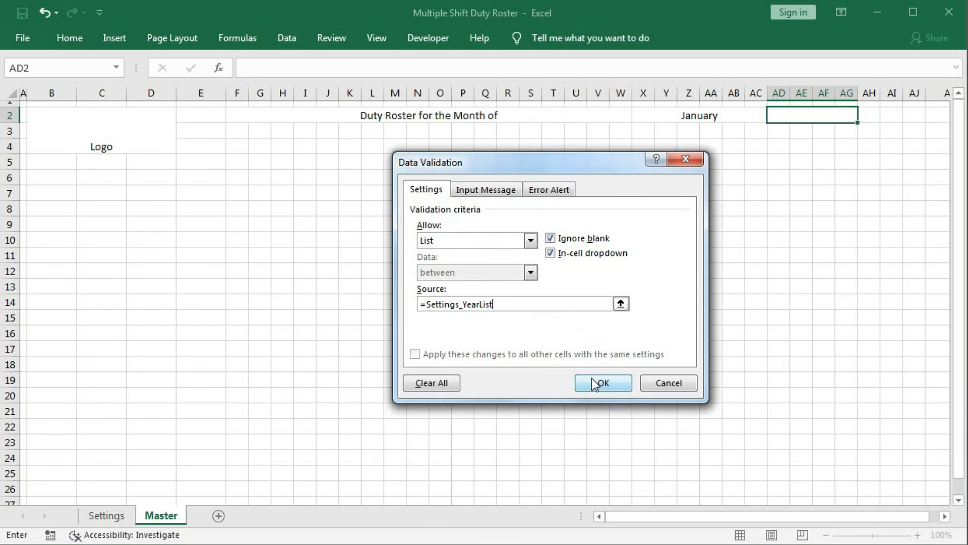
left_click(600, 384)
left_click(865, 115)
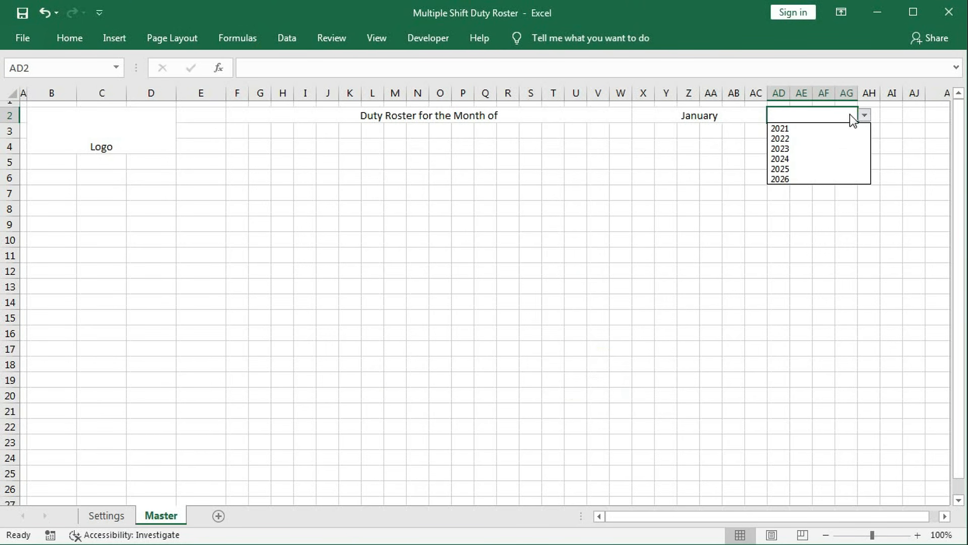
left_click(791, 139)
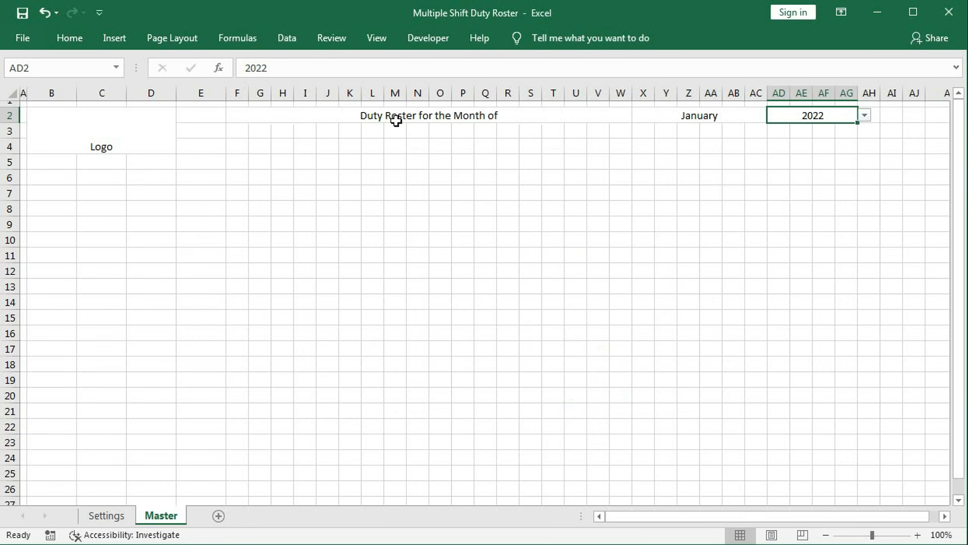
- Merge and center G4:J4 and enter the label Months Starts on: in it
left_click(258, 145)
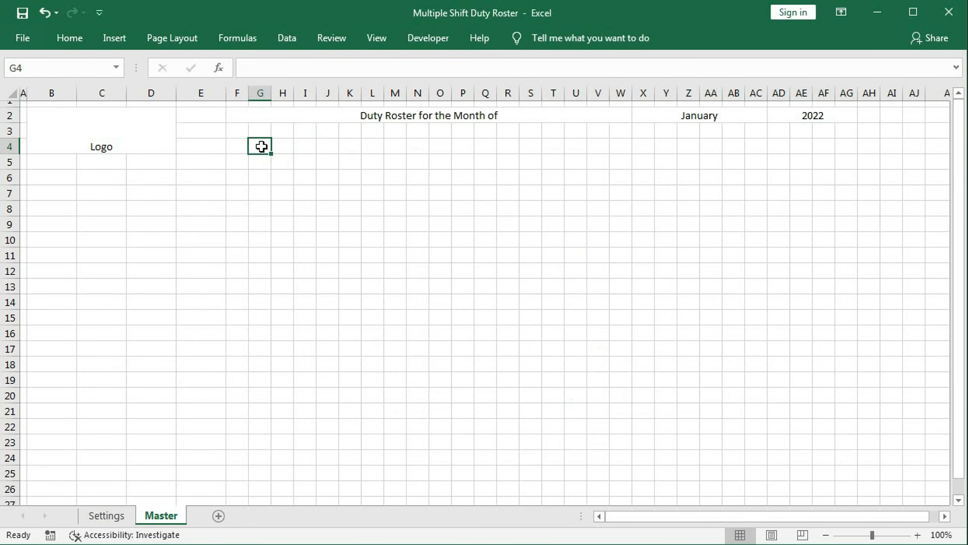
left_click_drag(263, 141, 329, 145)
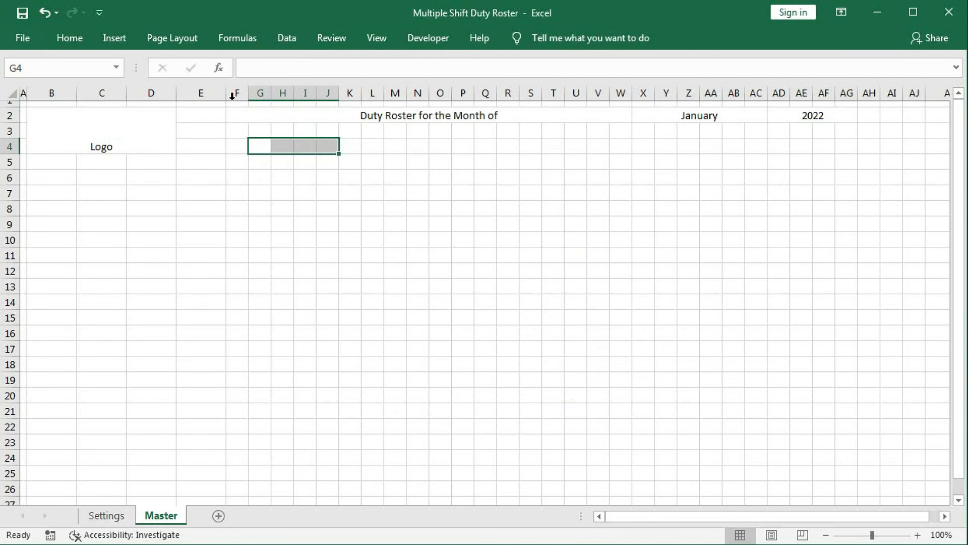
left_click(69, 38)
left_click(393, 92)
left_click(279, 151)
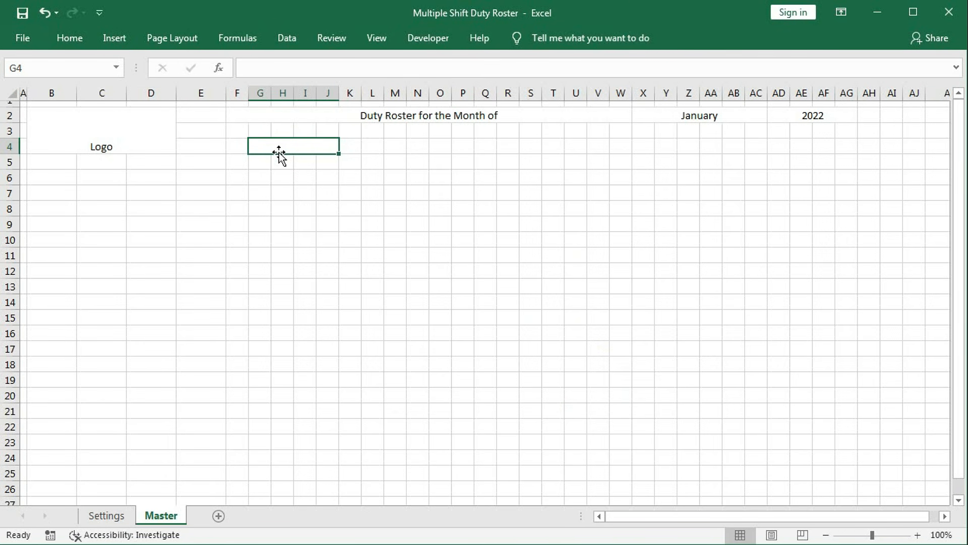
type("Mon")
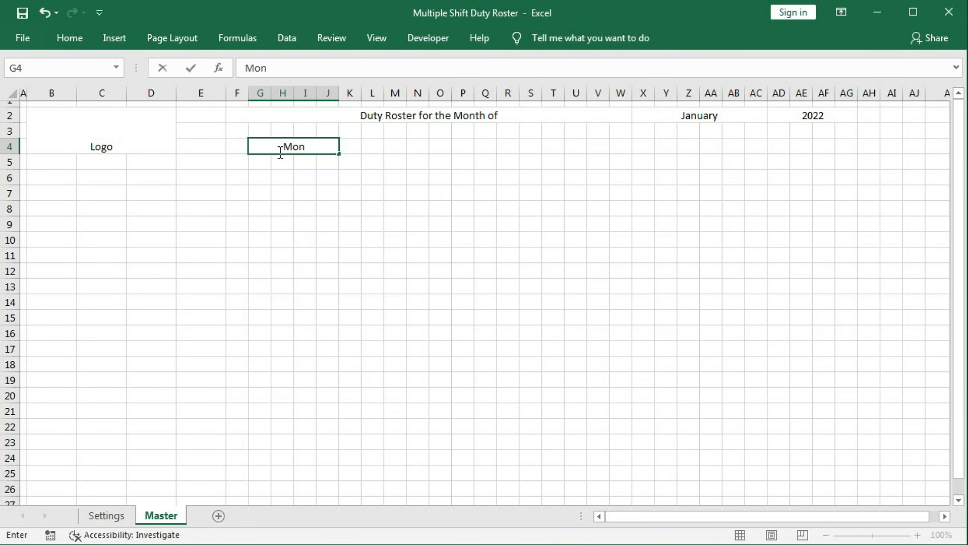
type("ths Starts")
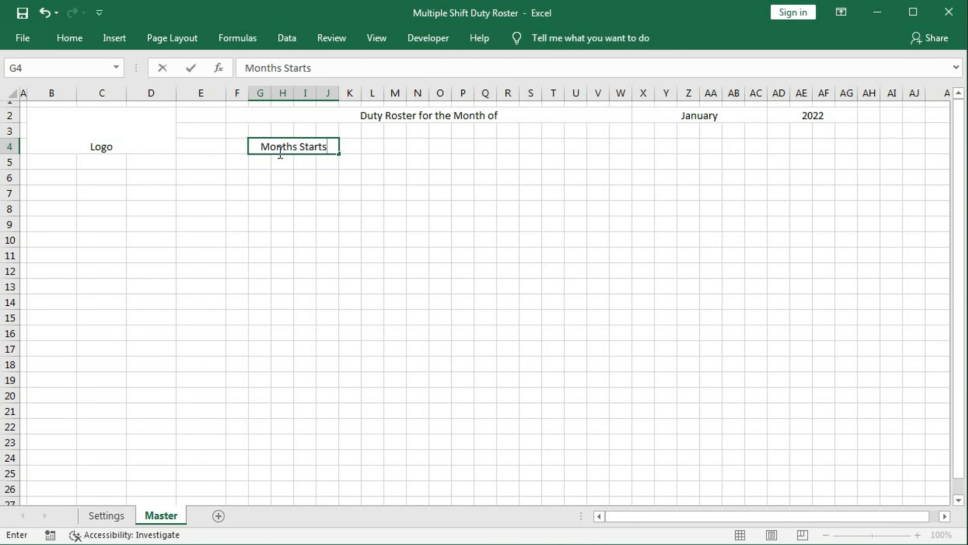
type(" on:")
key("Tab")
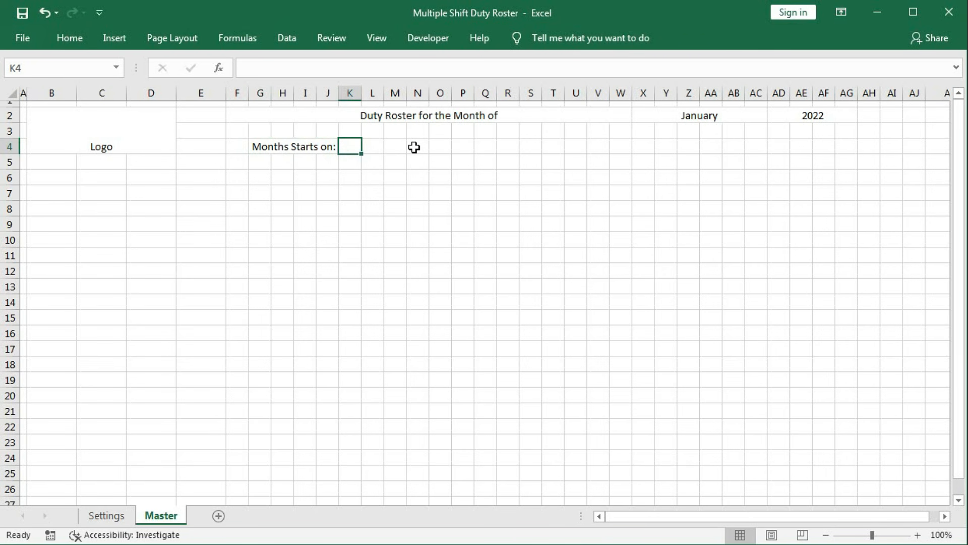
- Merge and center N4:P4 and enter the label Start Date: in it
left_click_drag(414, 146, 469, 152)
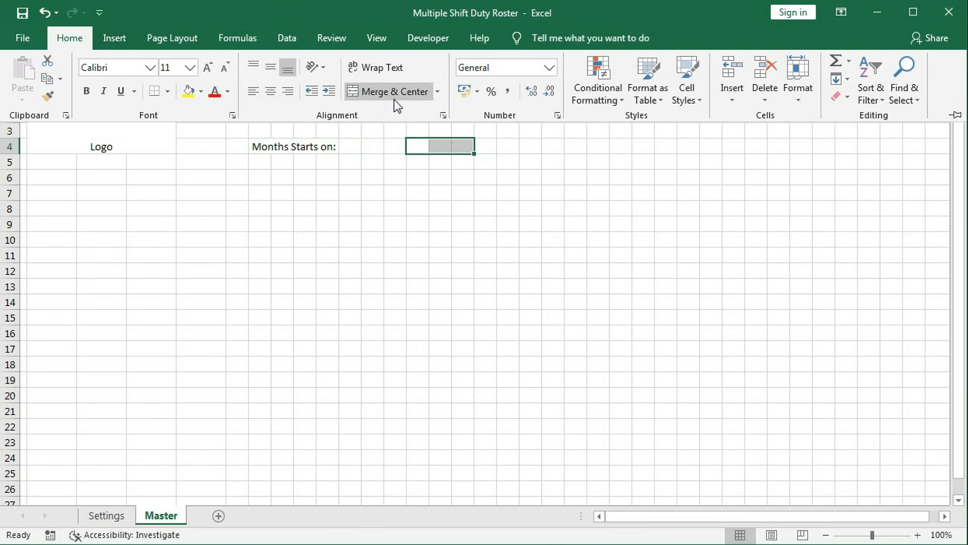
left_click(394, 94)
left_click(427, 148)
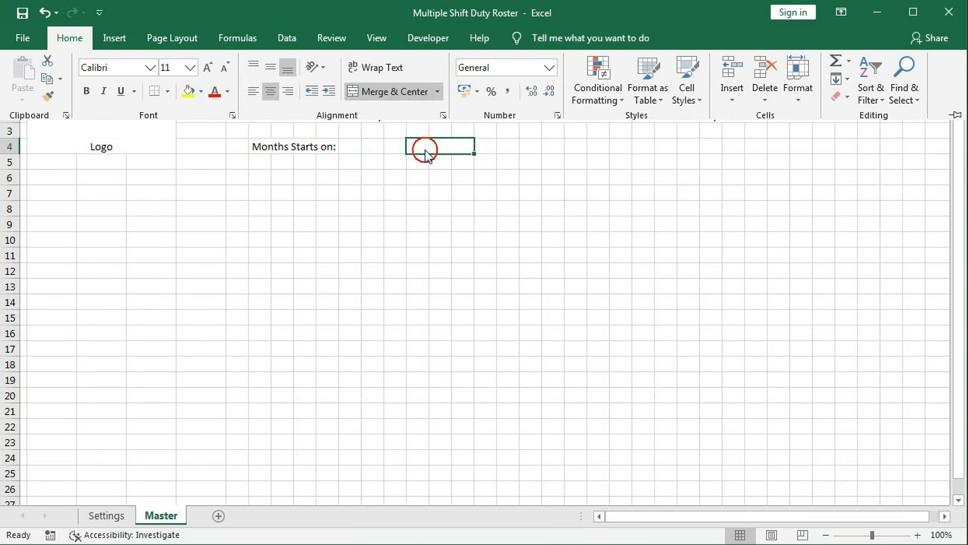
type("Start ")
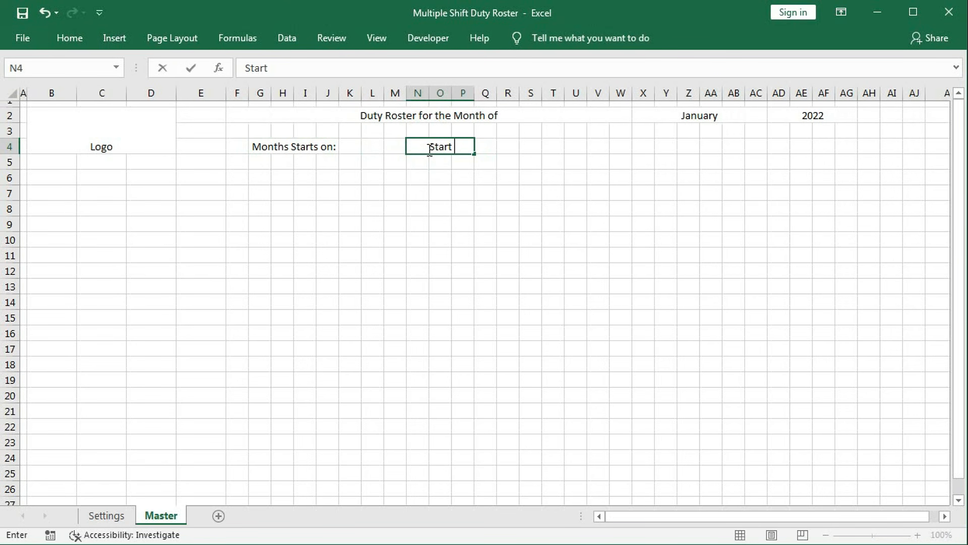
type("Date:")
key("Tab")
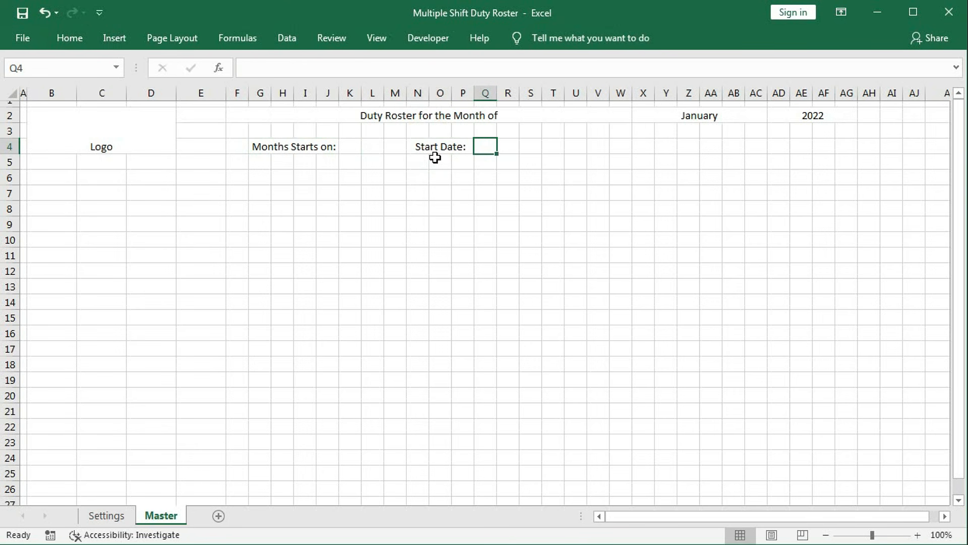
- Merge and center Q4:S4 as the value cell for the start date
left_click_drag(486, 146, 524, 146)
left_click(77, 38)
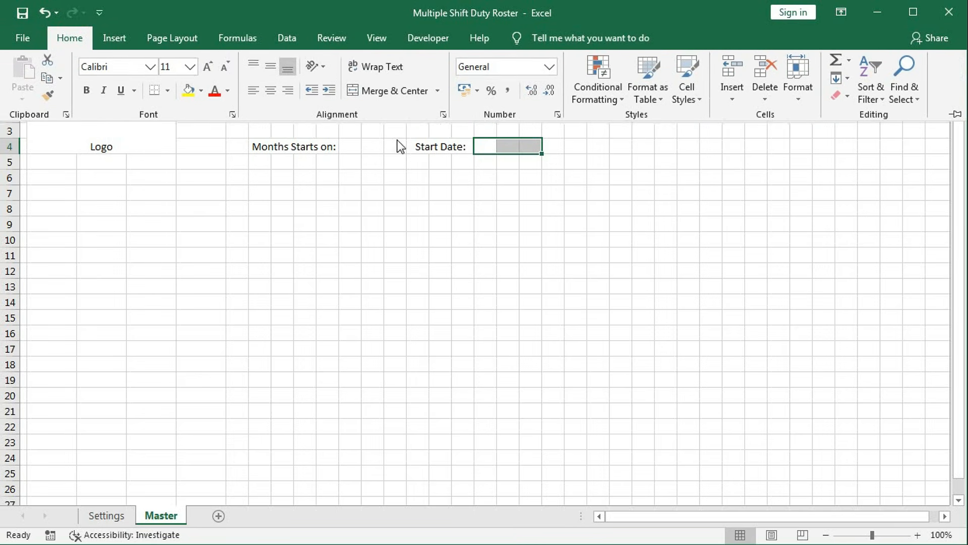
left_click(397, 95)
left_click(505, 148)
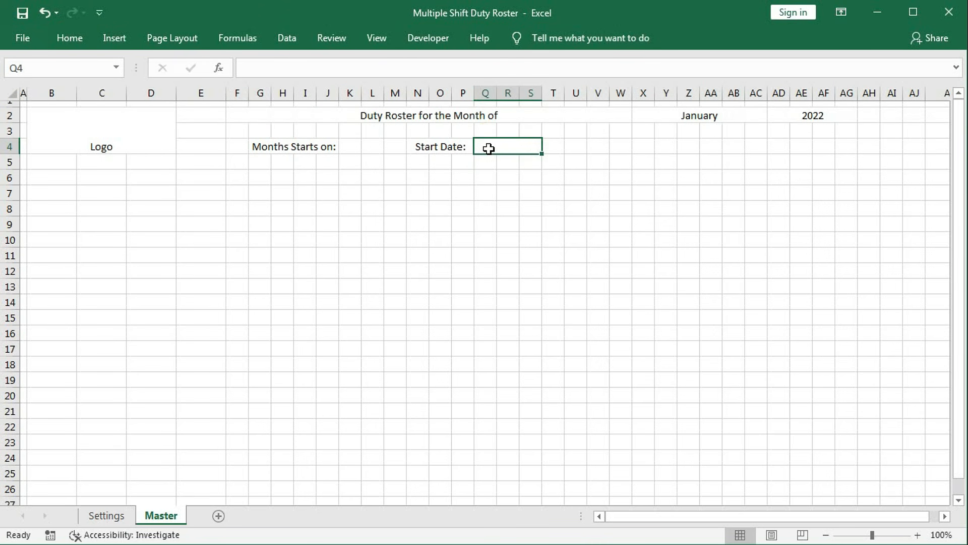
- Merge and center V4:X4 and enter the label End Date: in it
left_click(593, 146)
left_click_drag(594, 146, 640, 146)
left_click(71, 38)
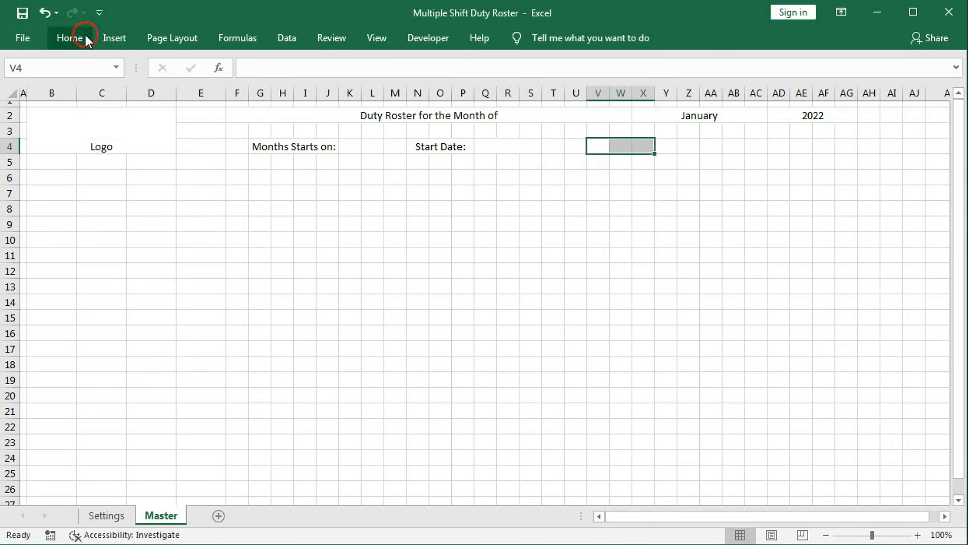
left_click(388, 91)
left_click(604, 150)
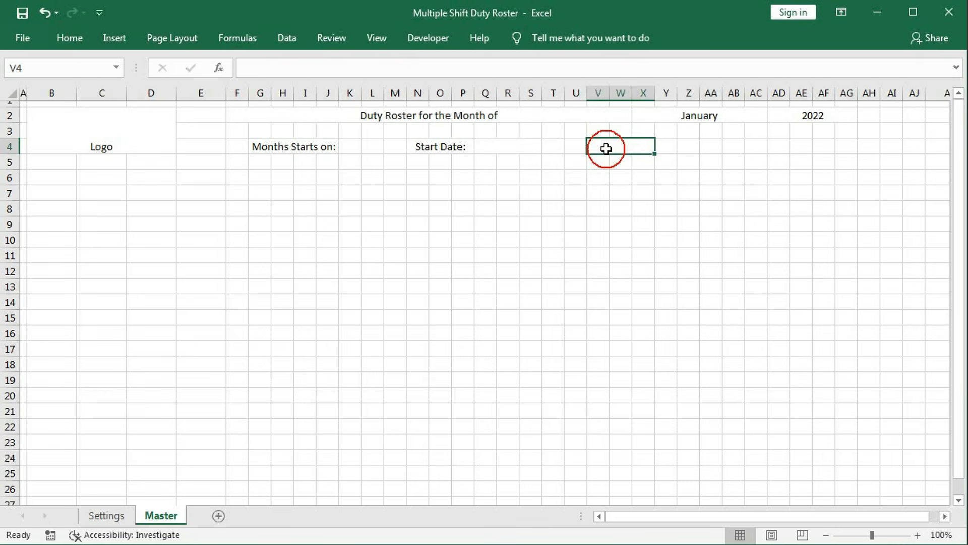
type("End Date")
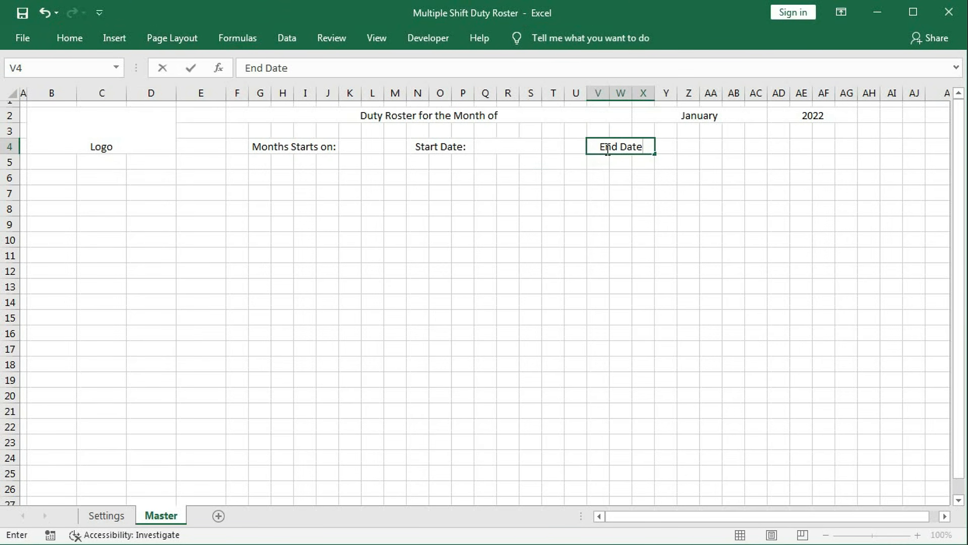
type(":")
key("Tab")
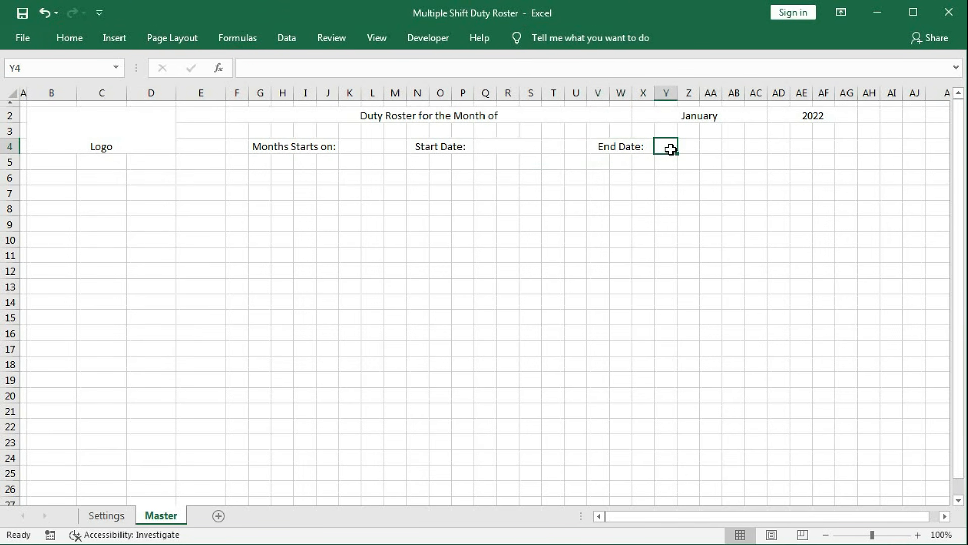
- Merge and center Y4:AA4 as the value cell for the end date
left_click_drag(666, 148, 709, 146)
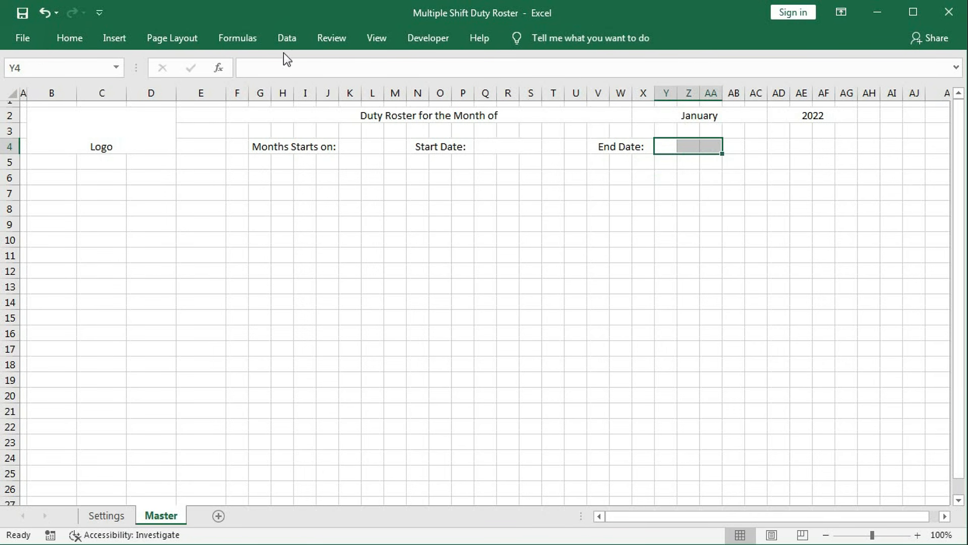
left_click(70, 38)
left_click(390, 91)
left_click(678, 146)
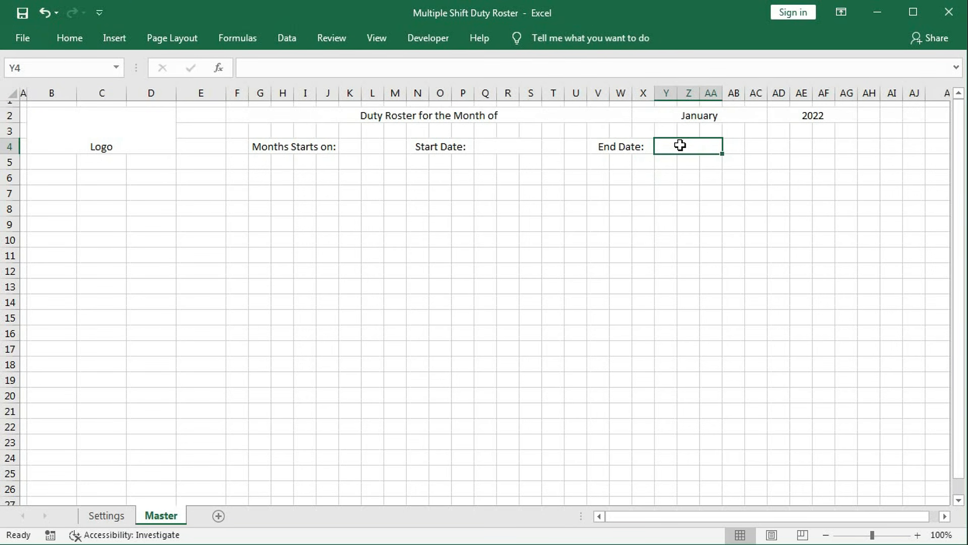
- Merge and center AD4:AF4 and enter the label Total Days: in it
left_click(758, 146)
left_click_drag(774, 146, 813, 145)
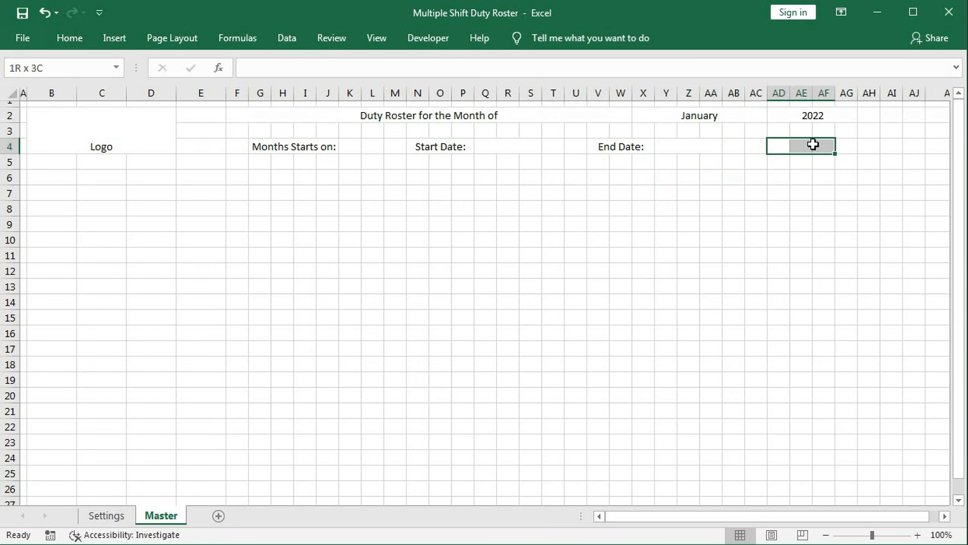
left_click(70, 38)
left_click(390, 92)
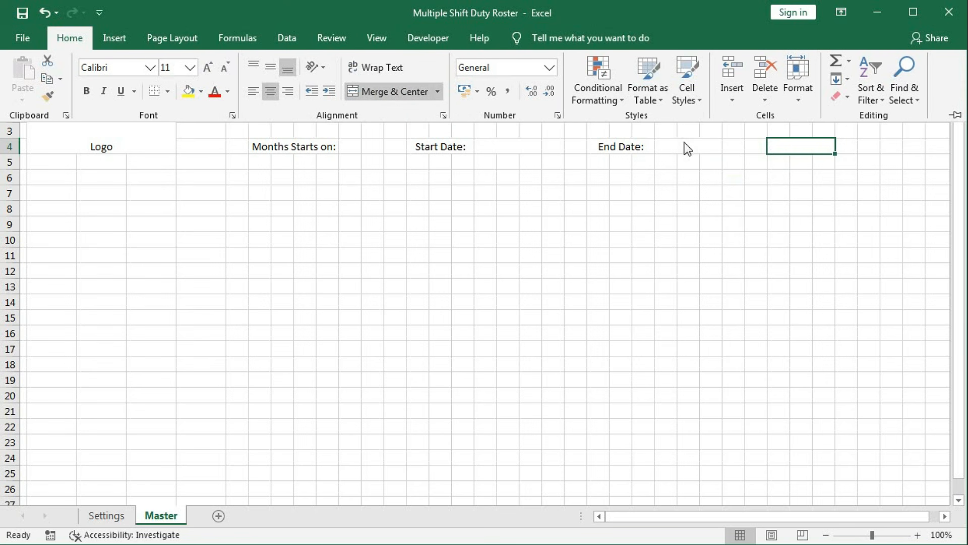
left_click(781, 146)
type("T")
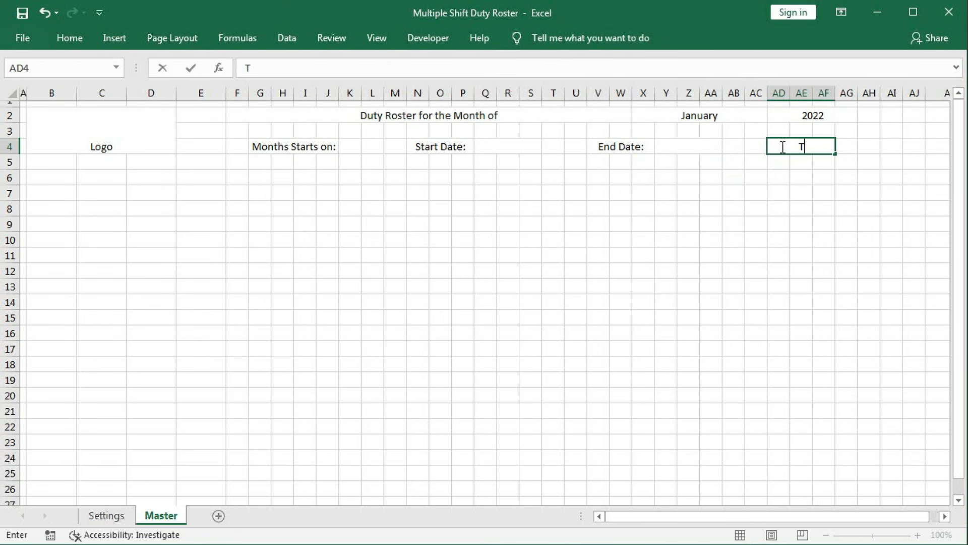
type("otal Days")
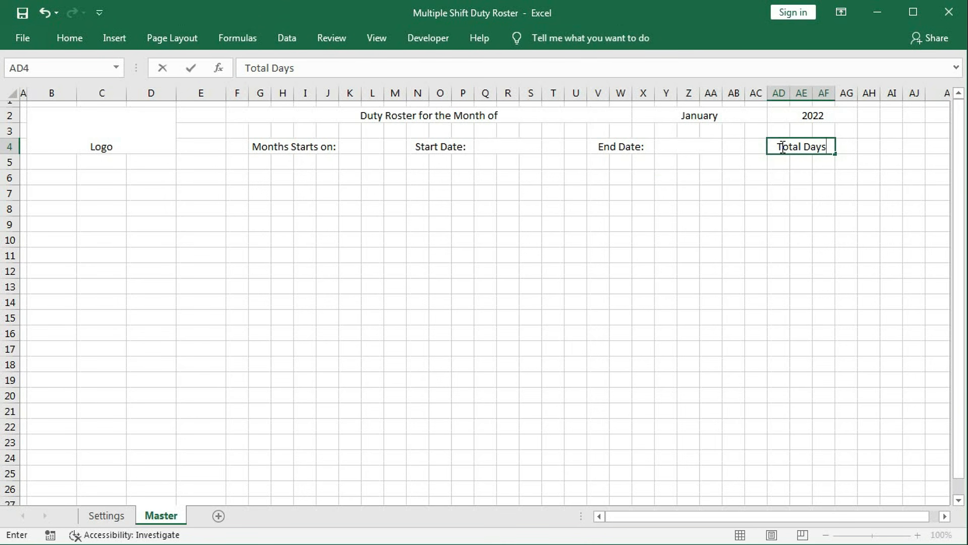
type(":")
key("Tab")
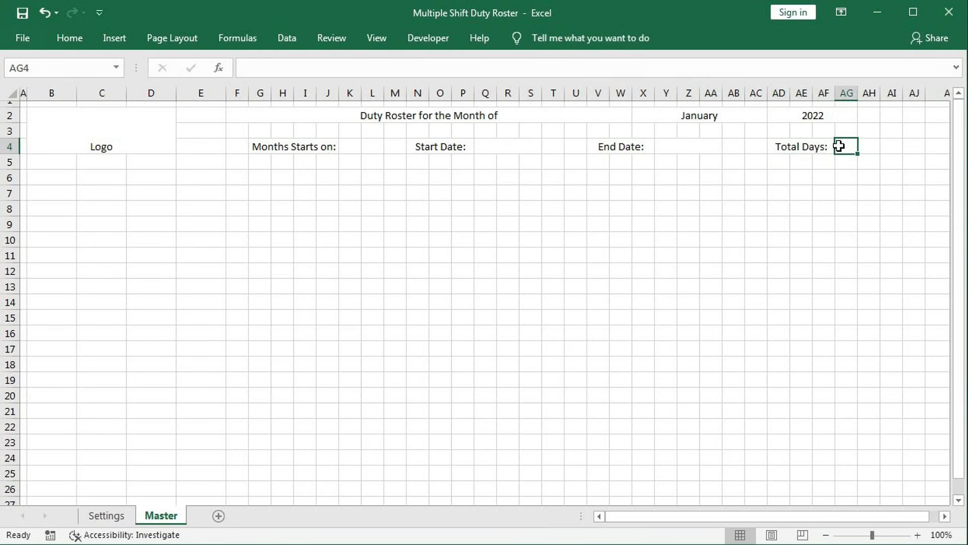
- Enter 1 in K4 as the day on which the month starts
left_click(684, 118)
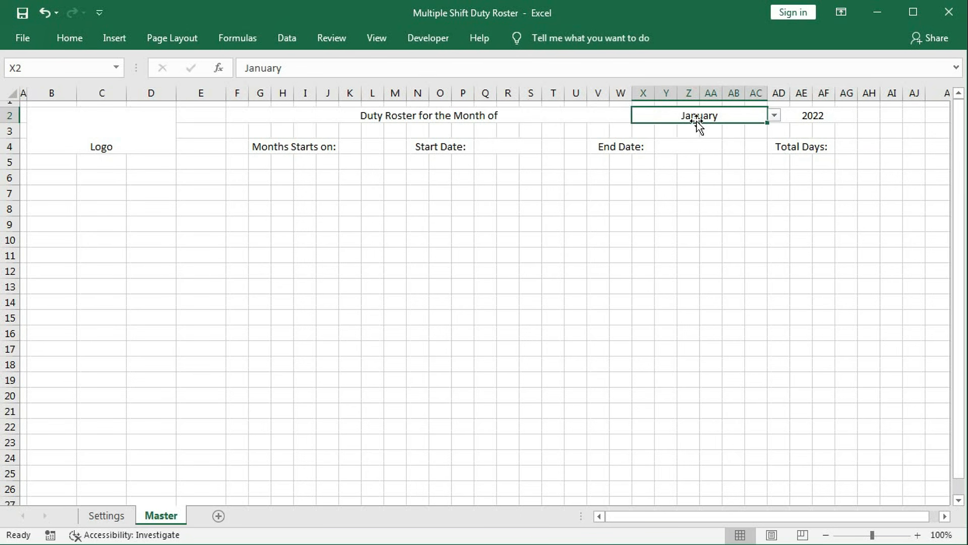
left_click(809, 116)
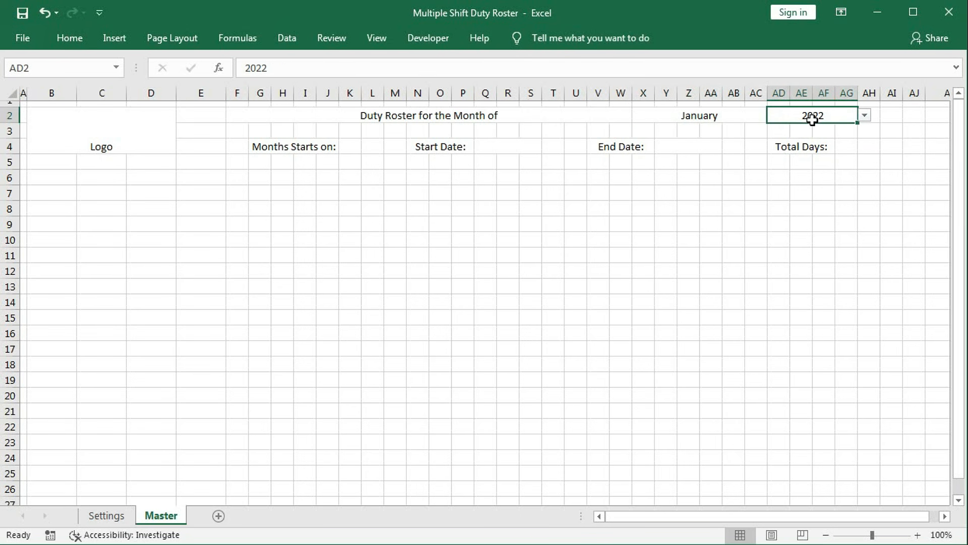
left_click(350, 146)
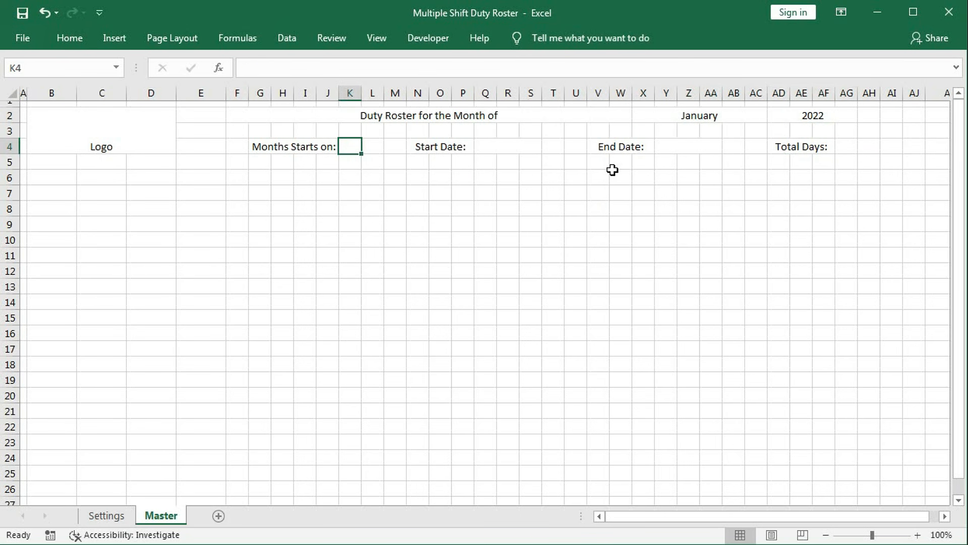
type("1")
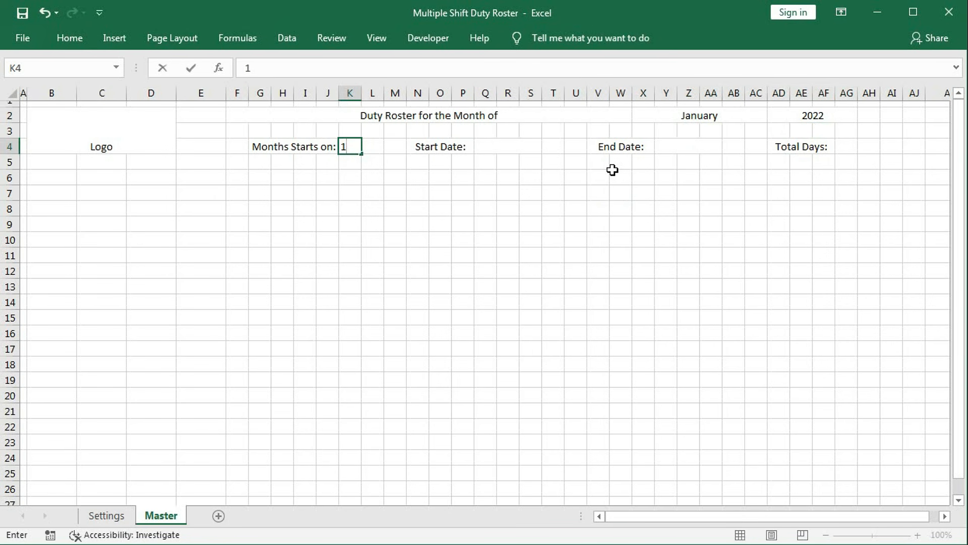
key("Tab")
- Enter the start date formula =DATEVALUE(K4&X2&AD2) in Q4, combining the start day, month and year
left_click(498, 150)
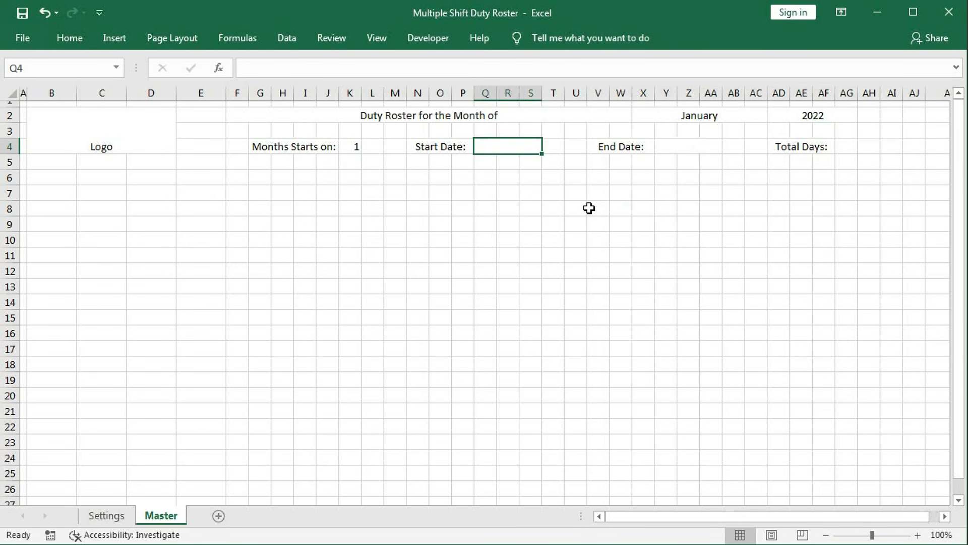
type("=")
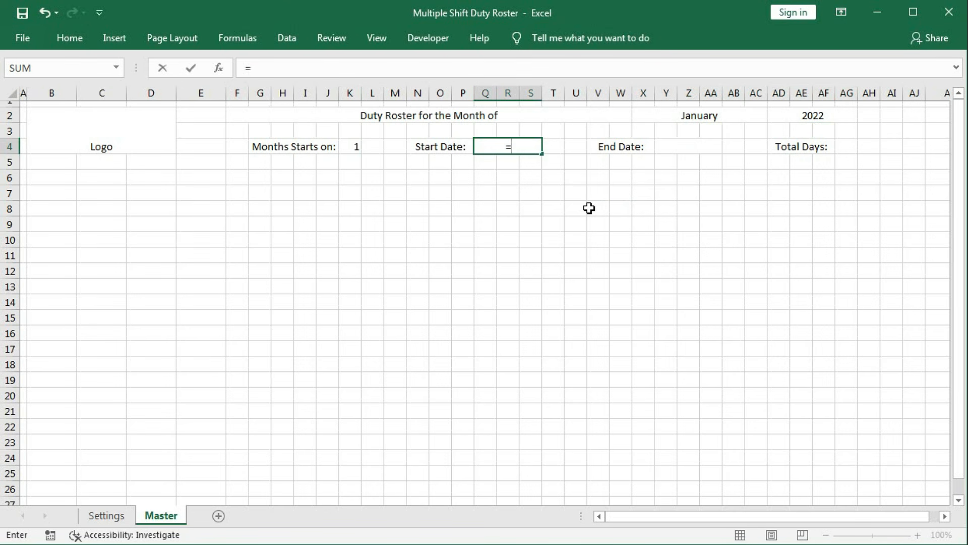
type("date")
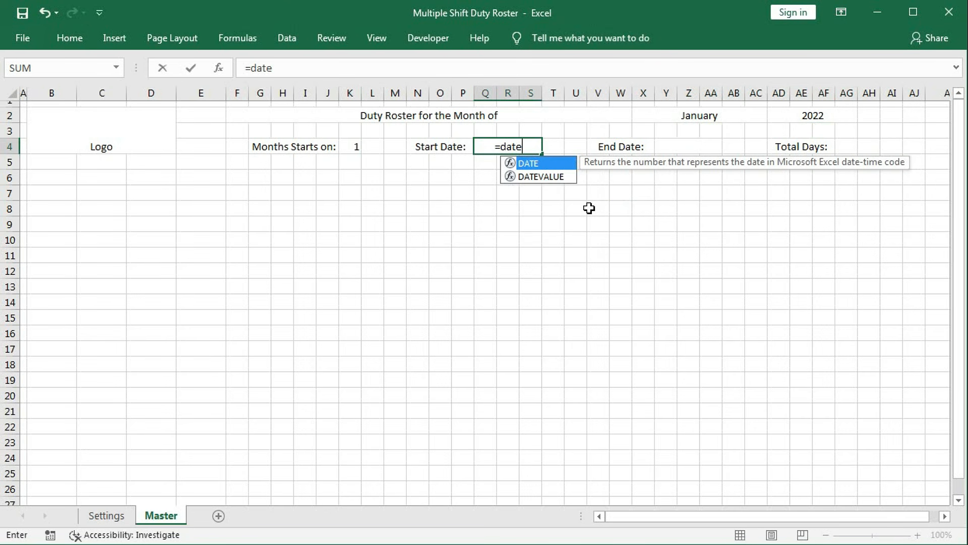
key("Down")
key("Tab")
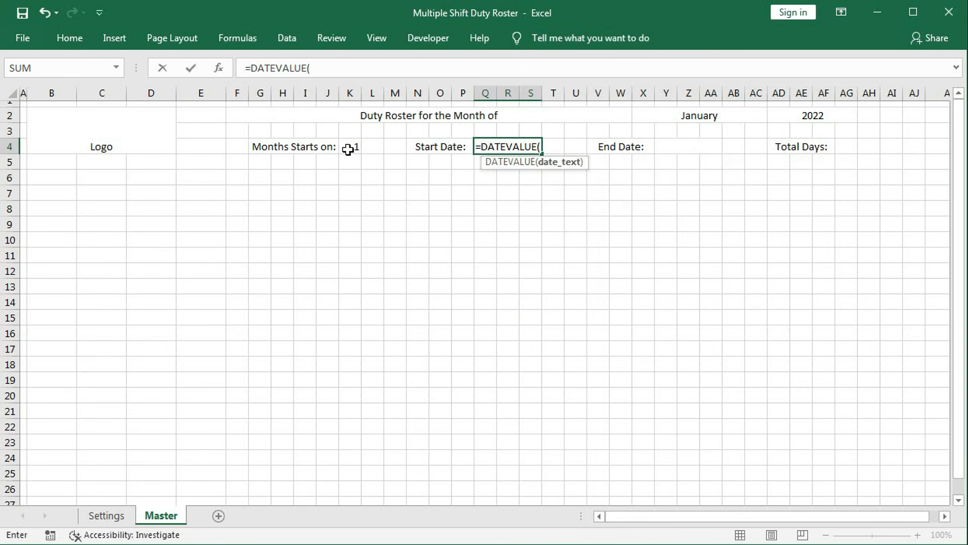
left_click(348, 147)
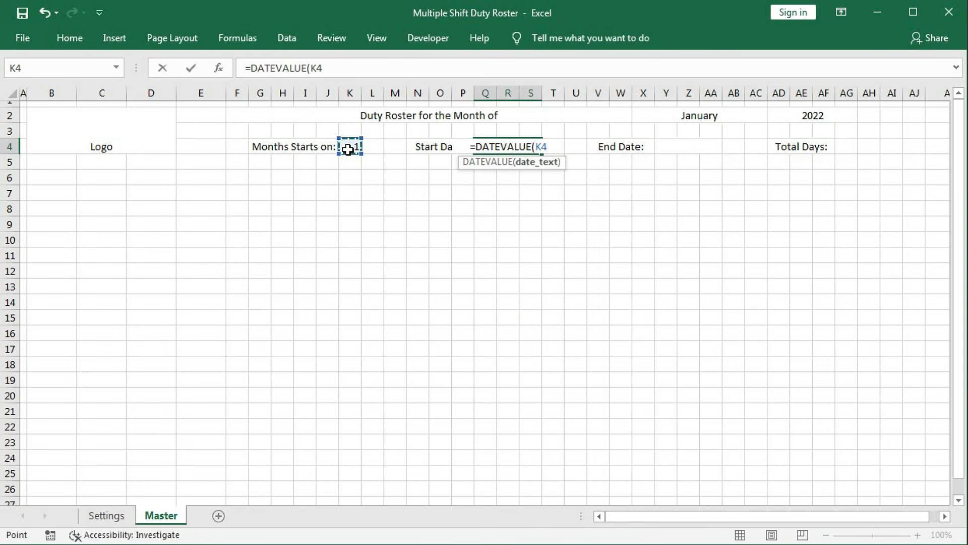
type("&")
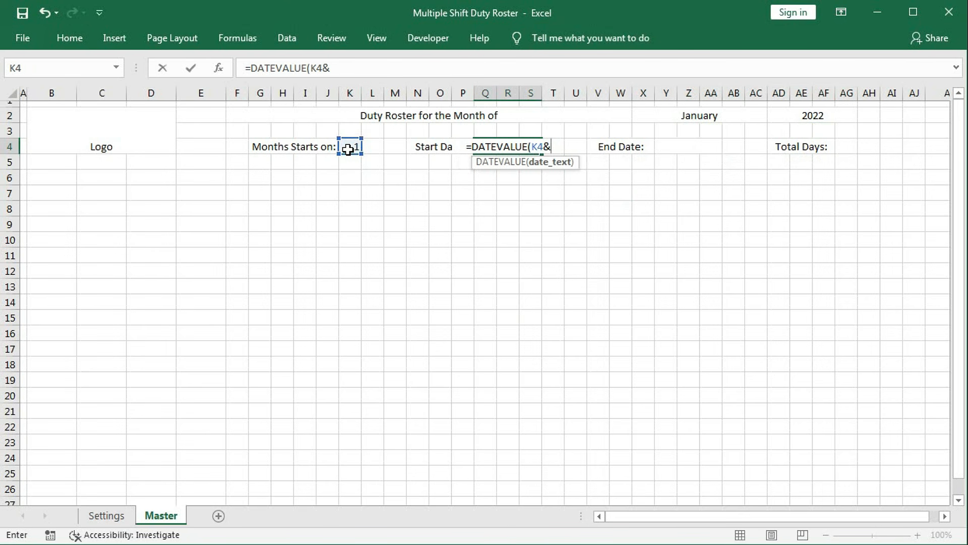
left_click(667, 114)
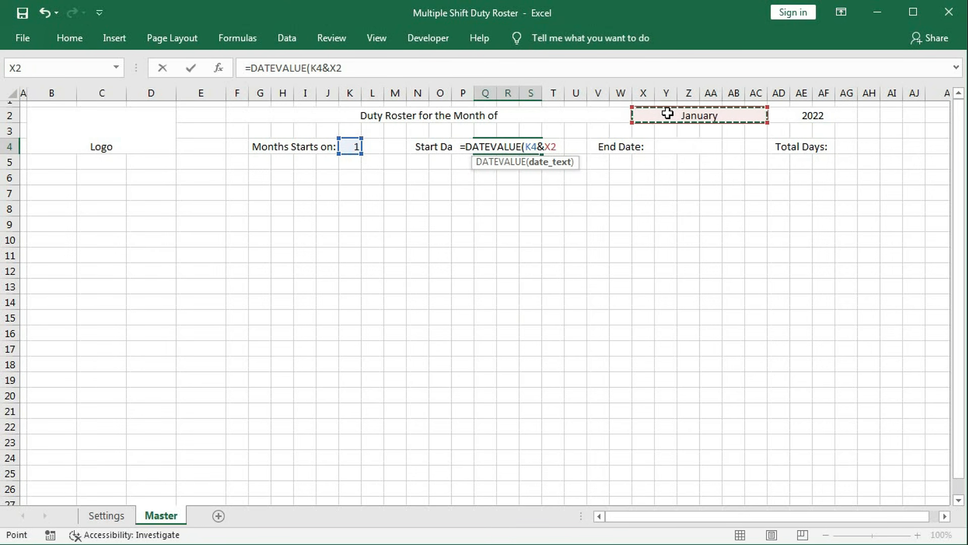
type("&")
left_click(812, 117)
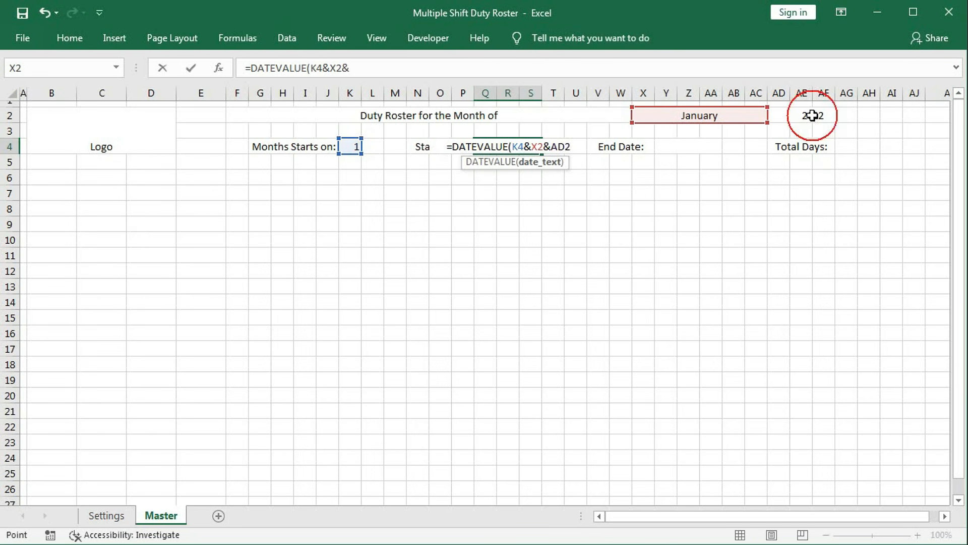
type(")")
key("Return")
- Format the start date cell Q4 with the custom number format dd-mm-e
left_click(507, 147)
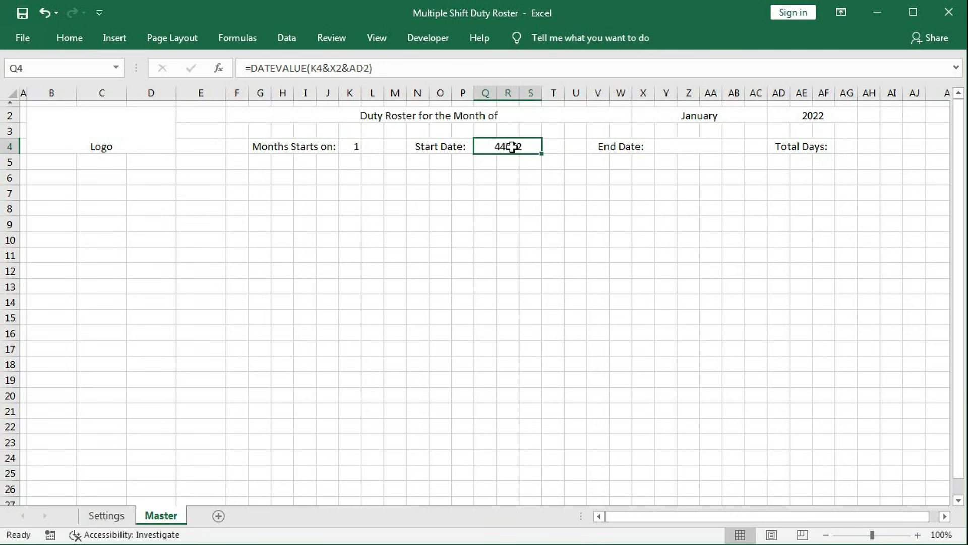
right_click(506, 150)
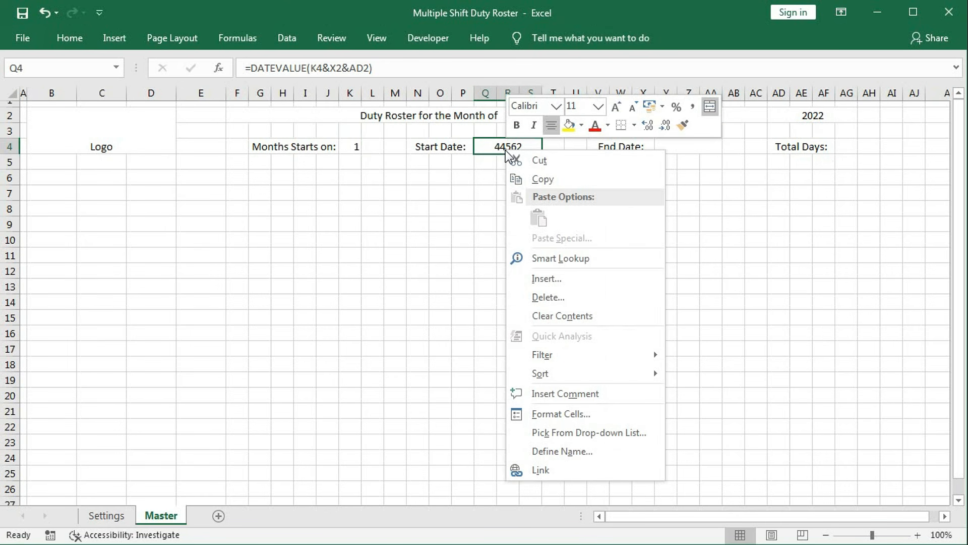
left_click(556, 410)
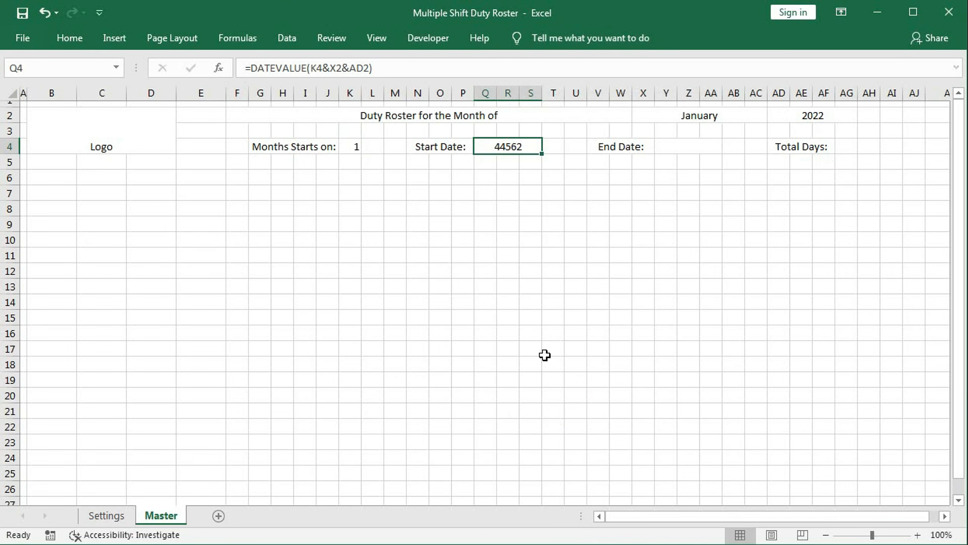
left_click_drag(474, 195, 418, 163)
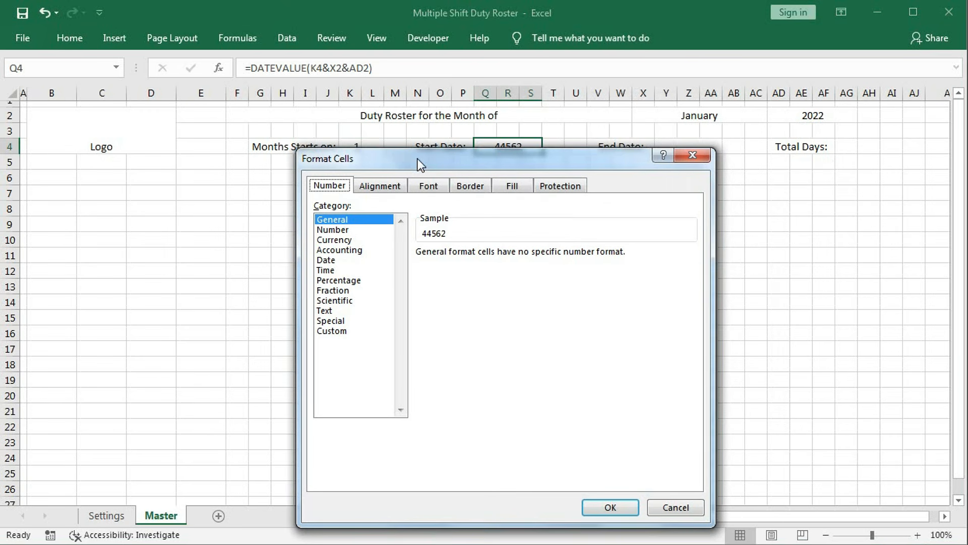
left_click(333, 321)
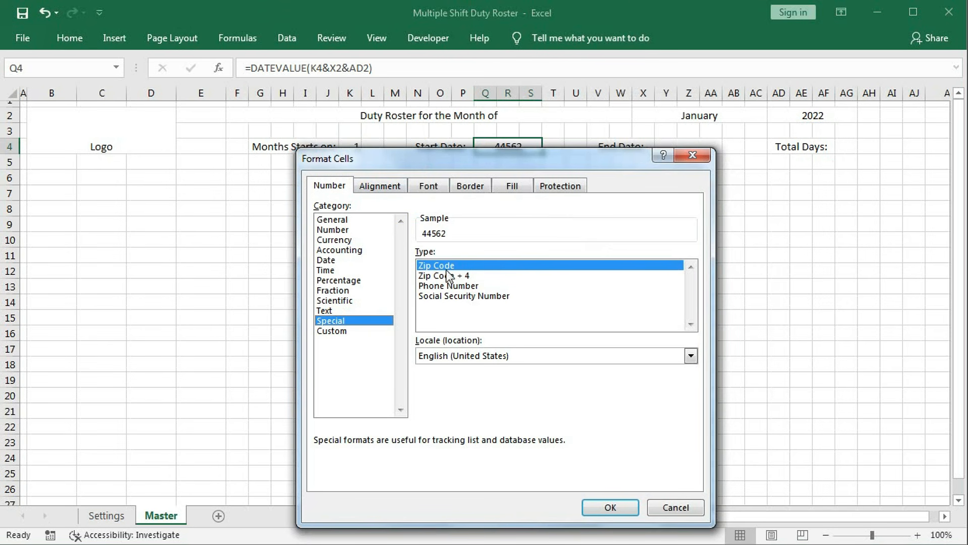
left_click(364, 331)
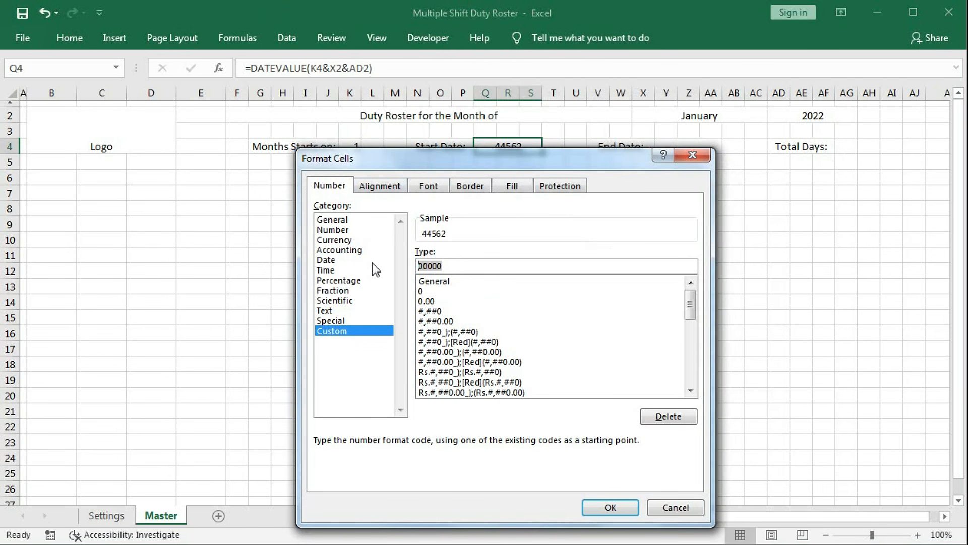
type("dd-mm-e")
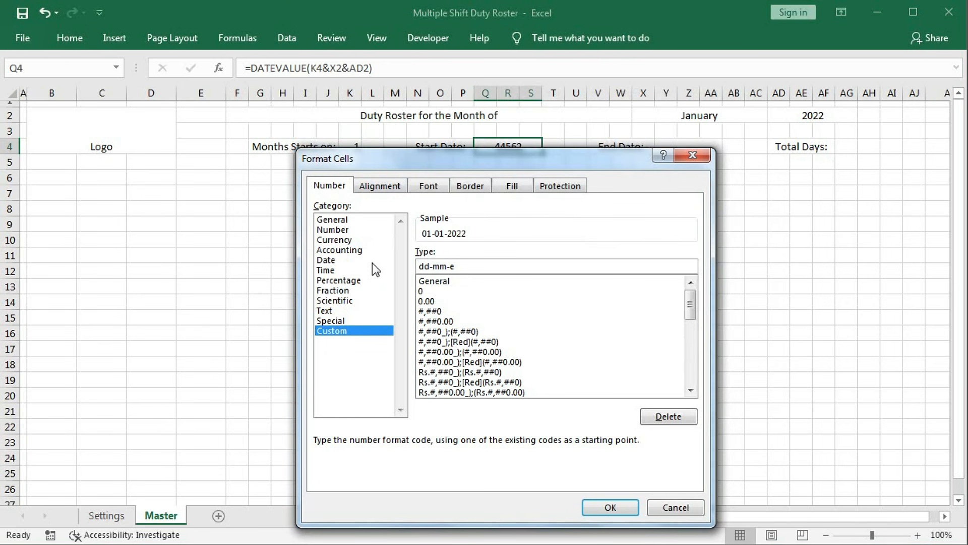
left_click(598, 502)
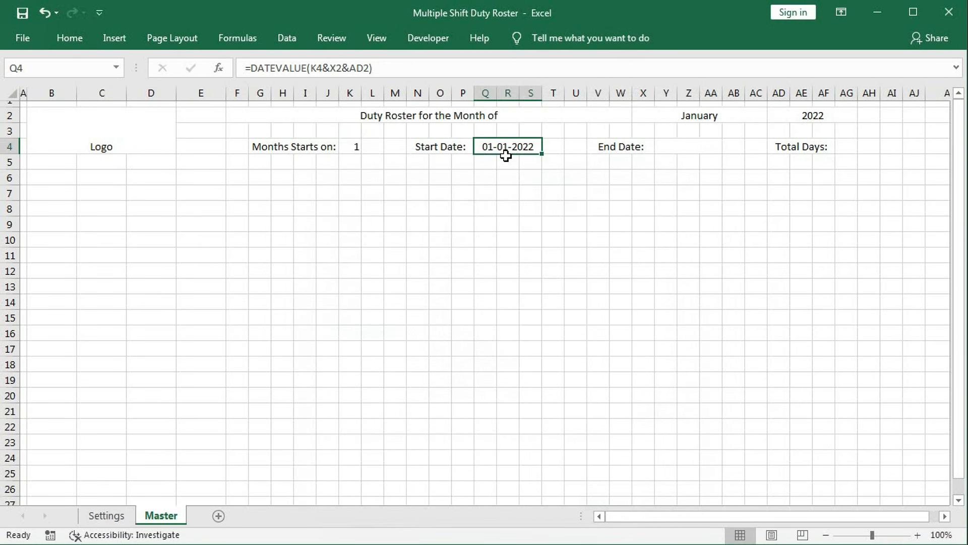
- Enter the end date formula =EOMONTH(Q4,0) in Y4
left_click(673, 147)
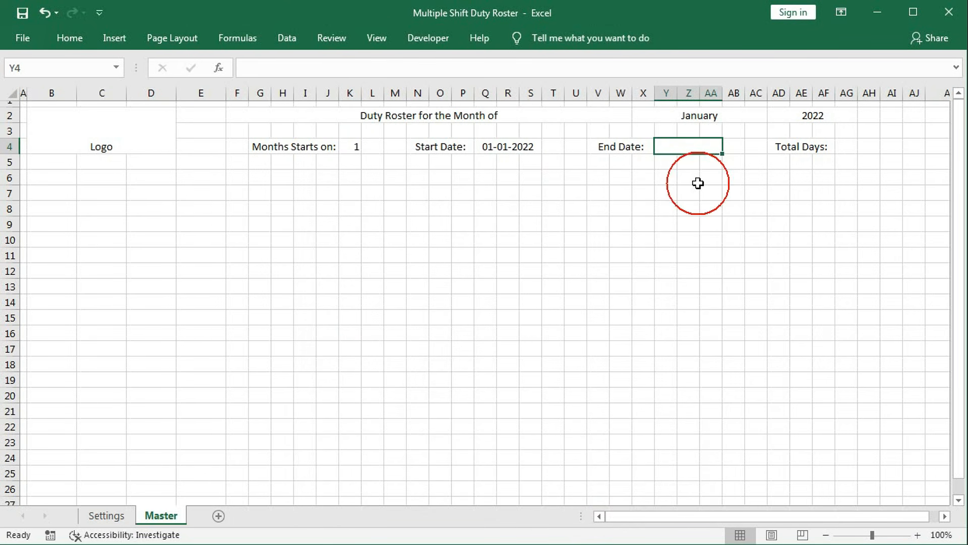
type("=eo")
key("Tab")
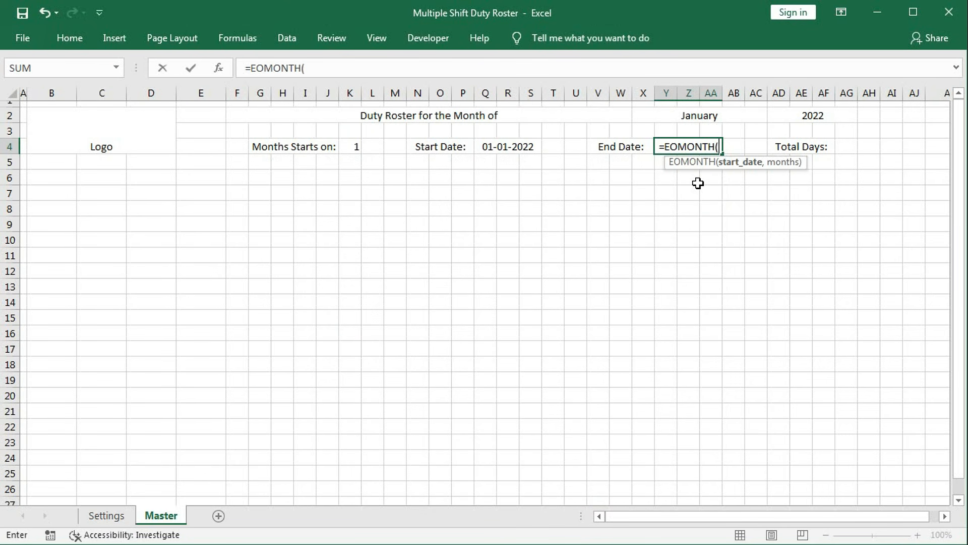
left_click(487, 148)
type(",")
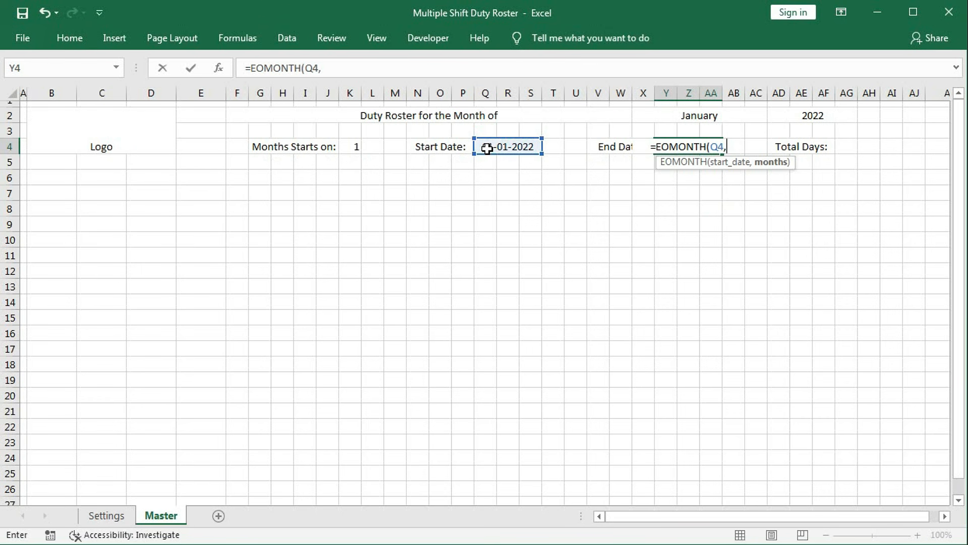
type("0)")
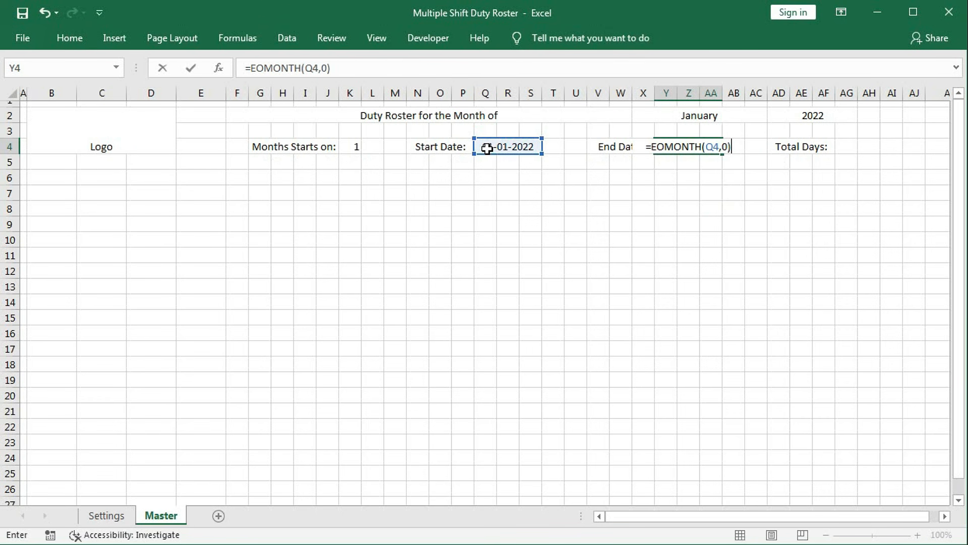
key("Return")
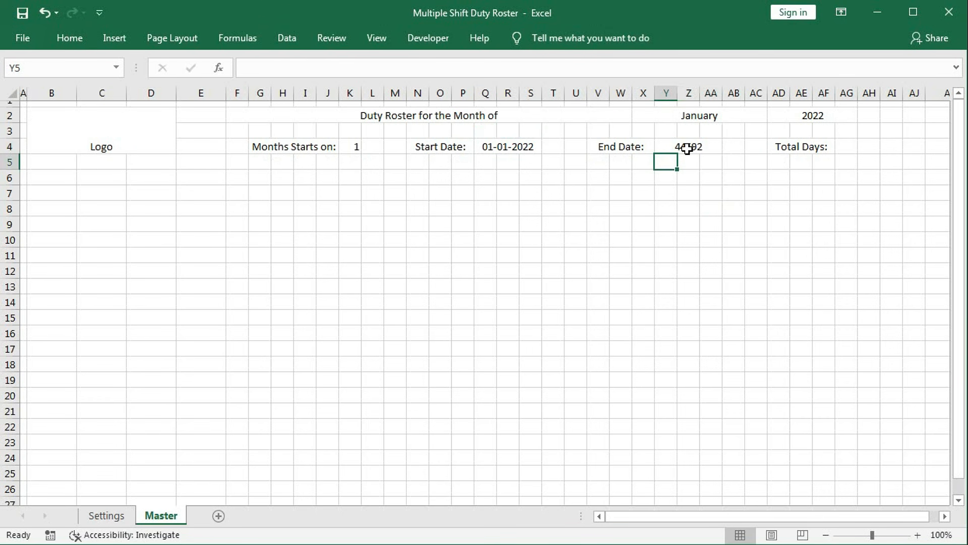
- Copy the date formatting from the start date cell Q4 to the end date cell Y4 with Format Painter
left_click(508, 146)
left_click(71, 39)
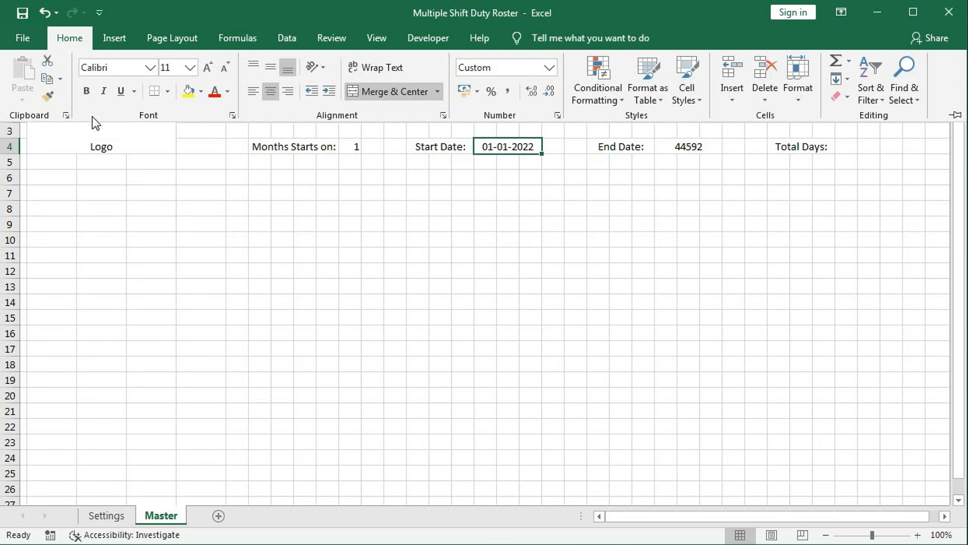
left_click(47, 96)
left_click(674, 148)
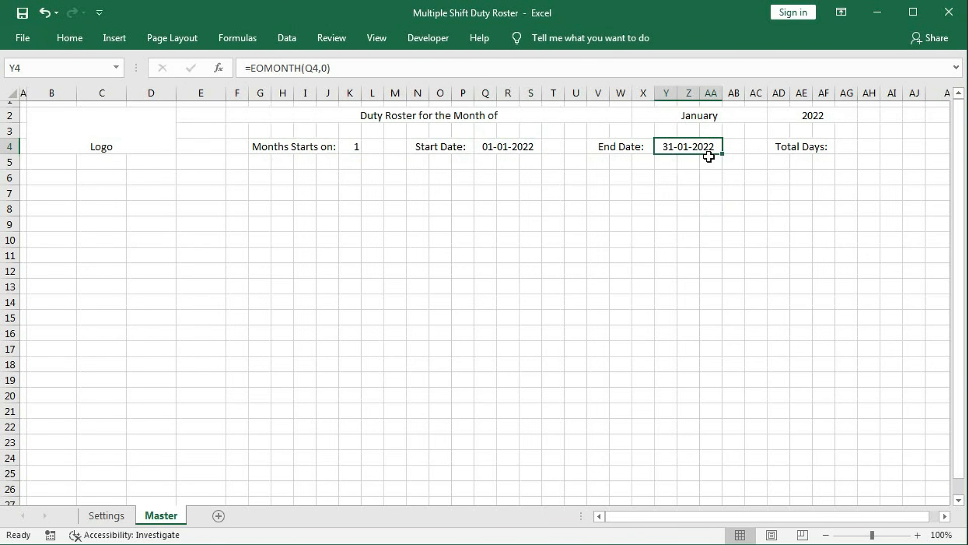
- Change the month's starting day in K4 to 5
left_click(359, 147)
type("5")
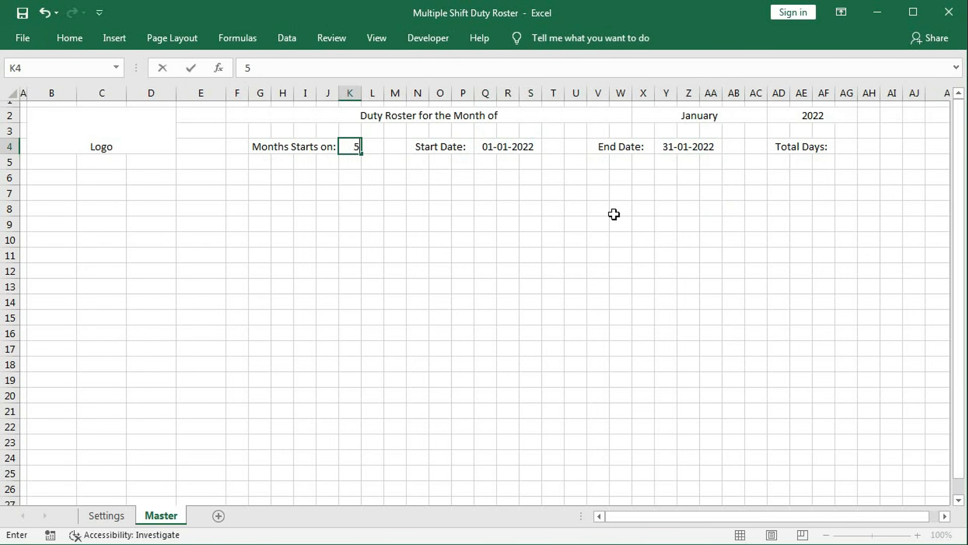
key("Tab")
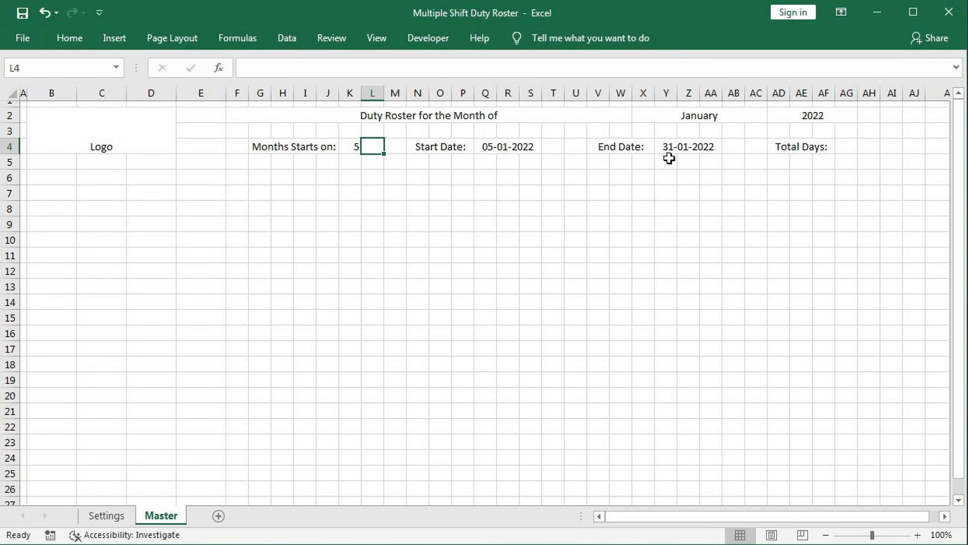
- Extend the end date formula in Y4 to =EOMONTH(Q4,0)+K4-1 so it accounts for the starting day
double_click(703, 147)
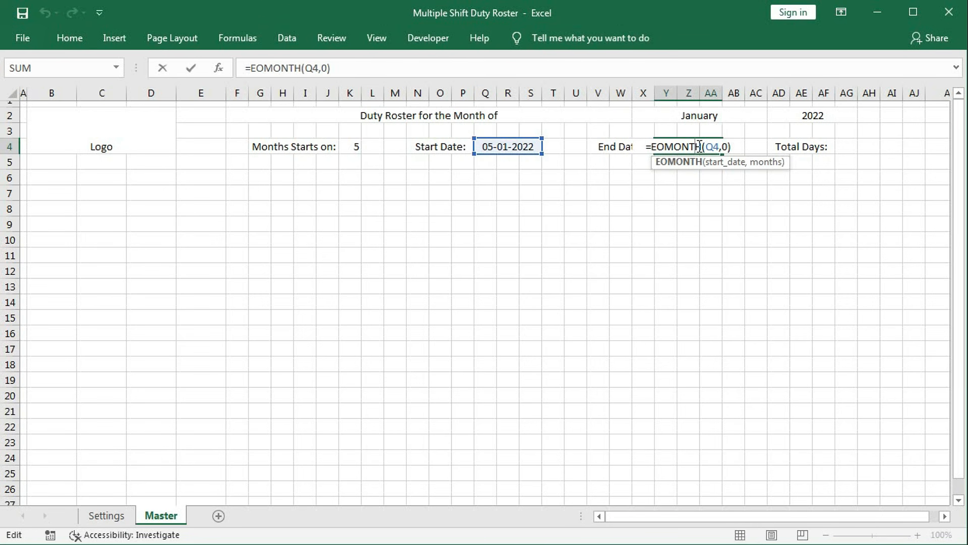
left_click(737, 147)
type("+")
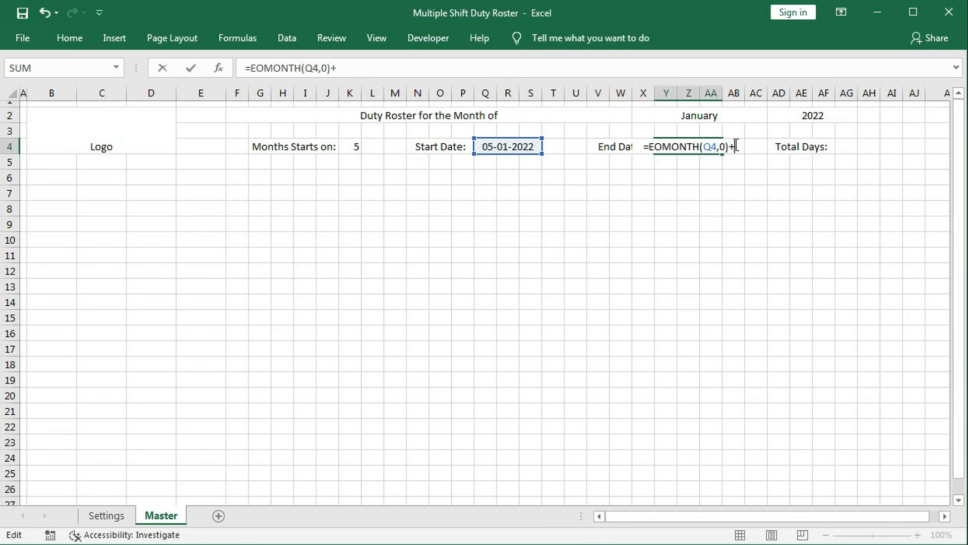
left_click(351, 146)
type("-1")
key("Return")
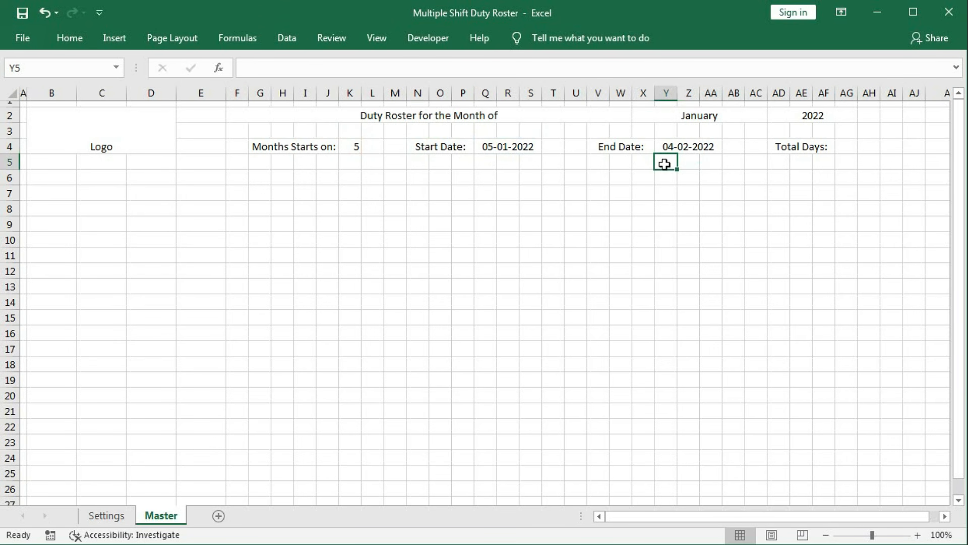
- Enter the total days formula =Y4-Q4+1 in AG4
left_click(839, 147)
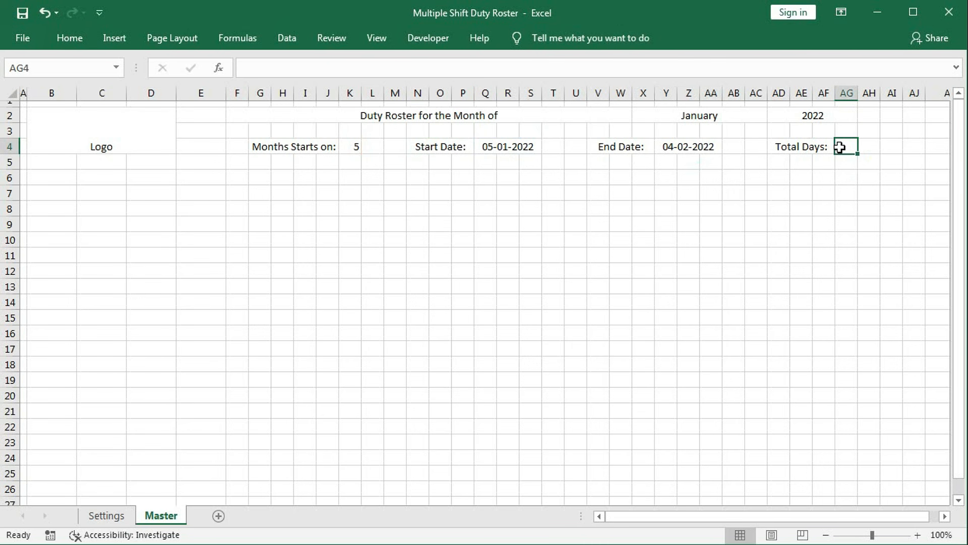
type("=")
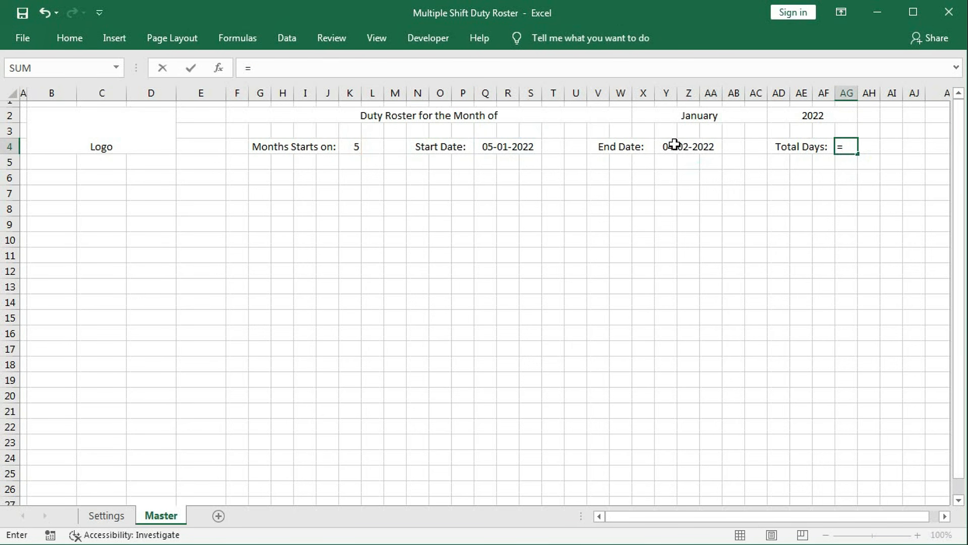
left_click(674, 145)
type("-")
left_click(501, 148)
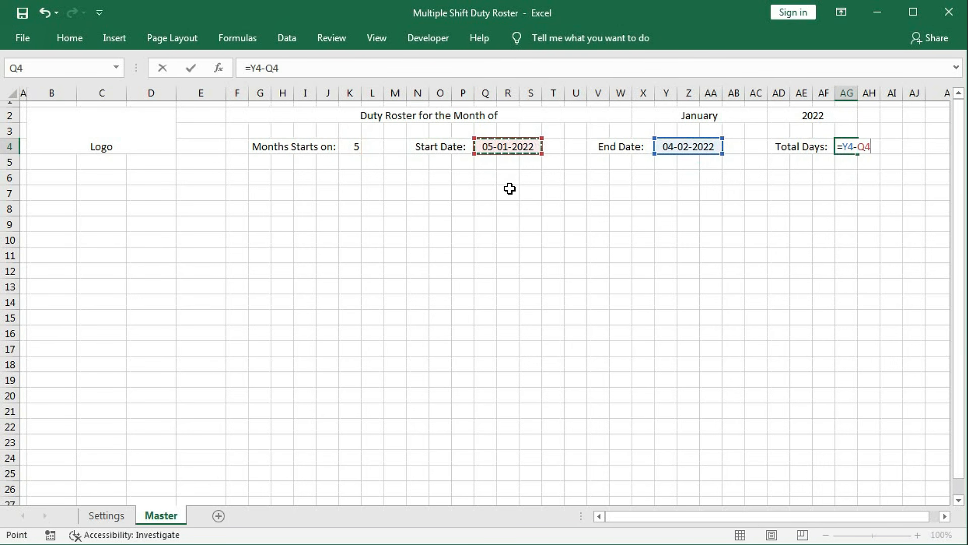
type("+1")
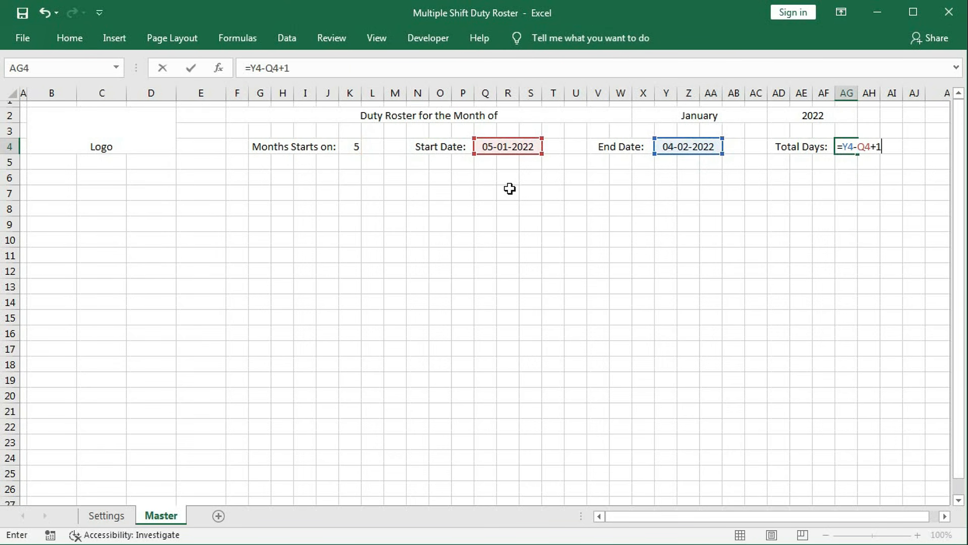
key("Return")
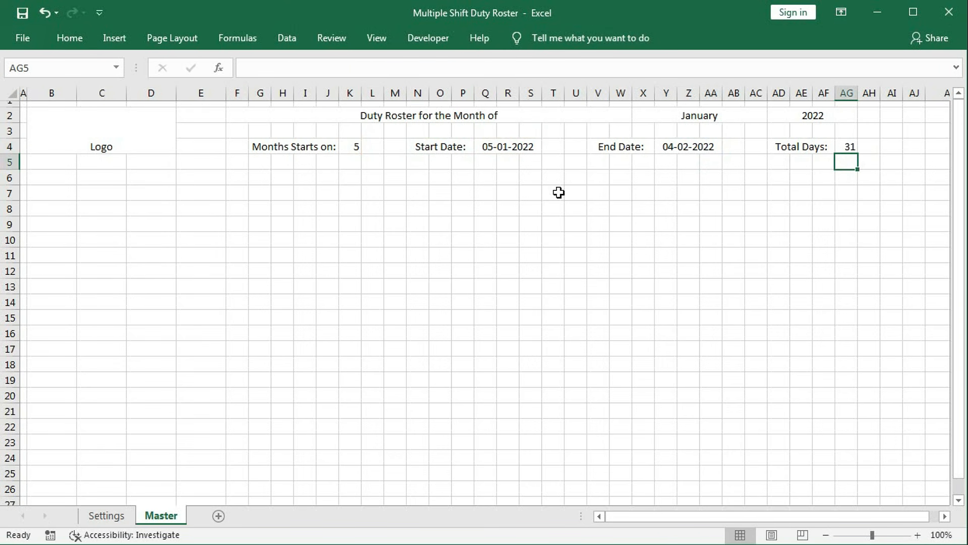
- Replace the total days formula in AG4 with =DATEDIF(Q4,Y4,"d")+1
left_click(846, 148)
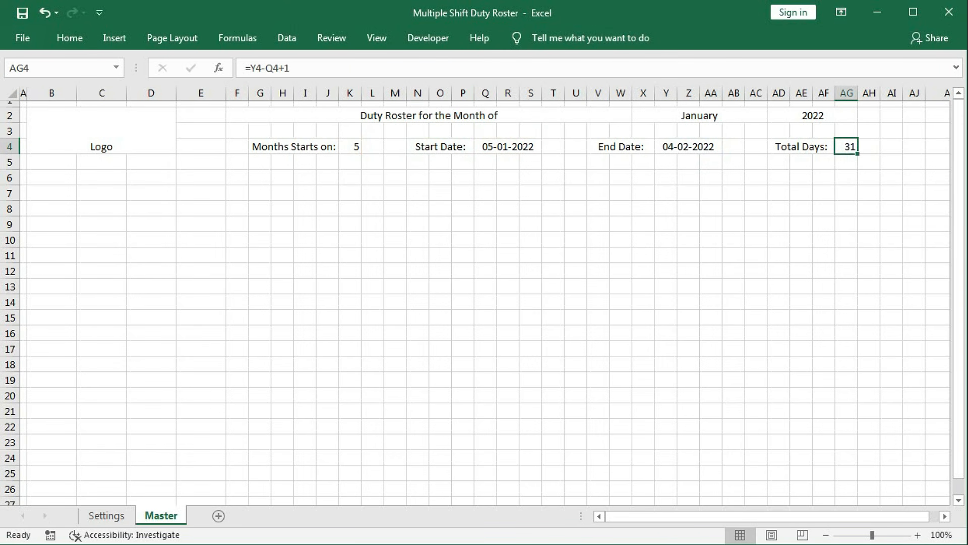
type("=")
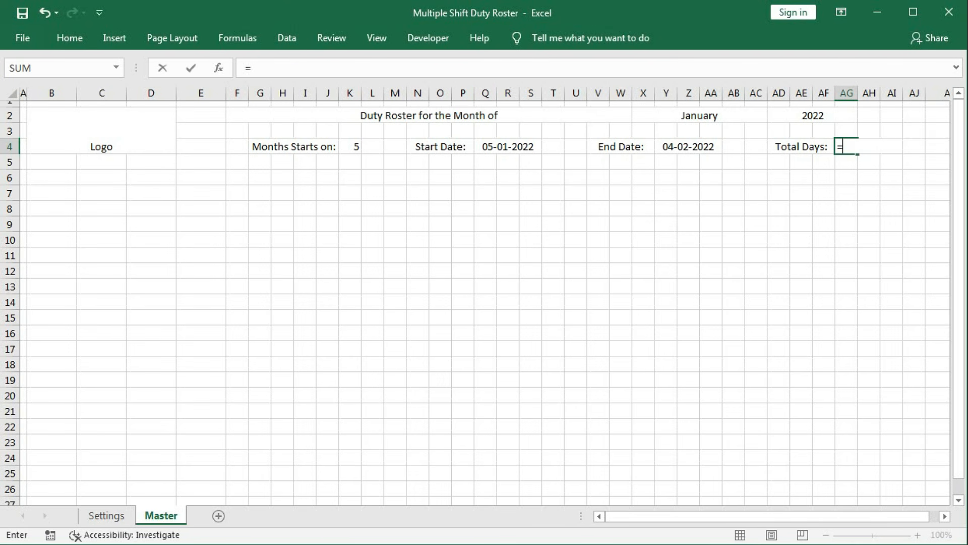
type("date")
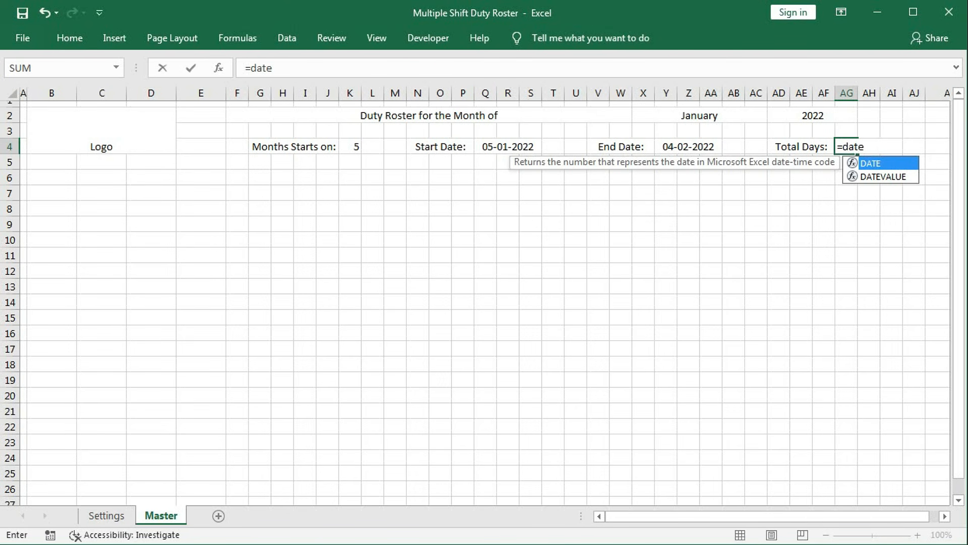
type("dif")
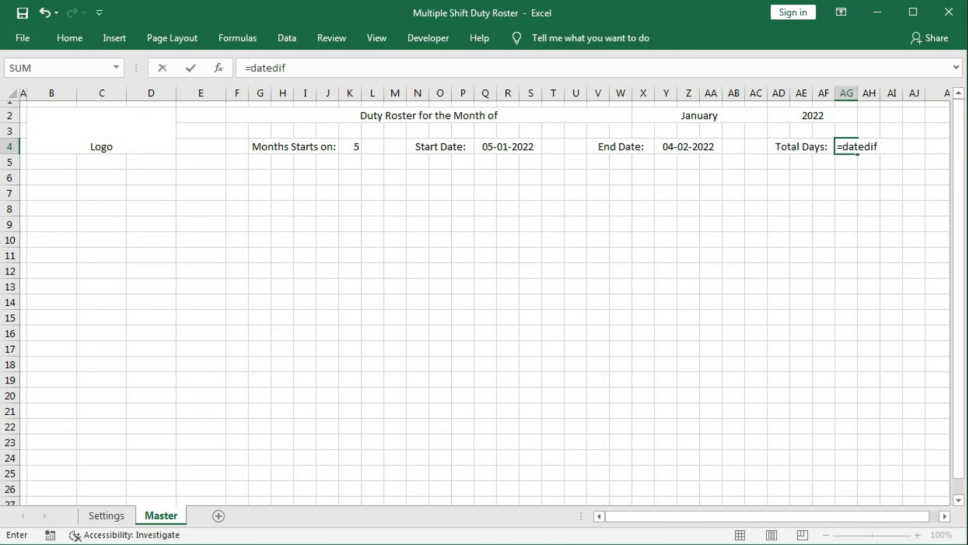
type("(")
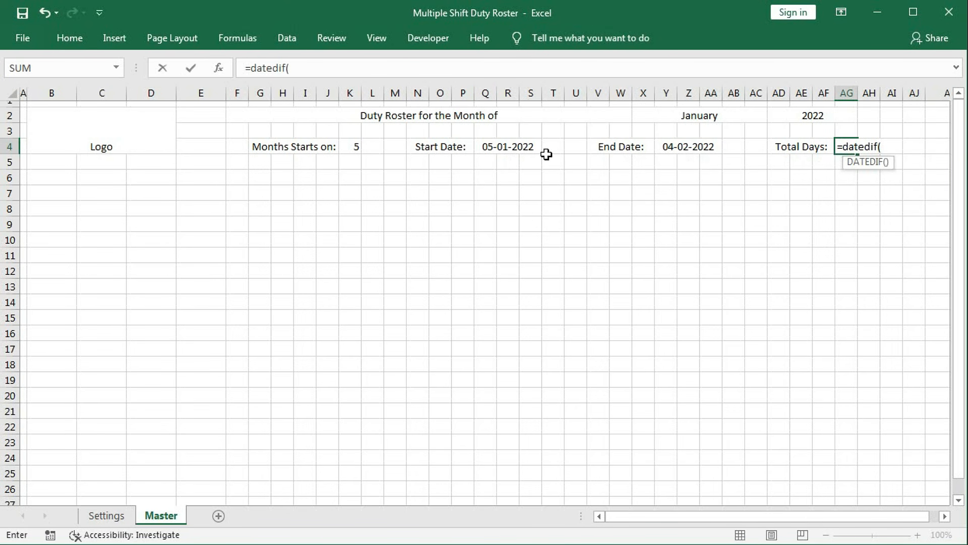
left_click(499, 146)
type(",")
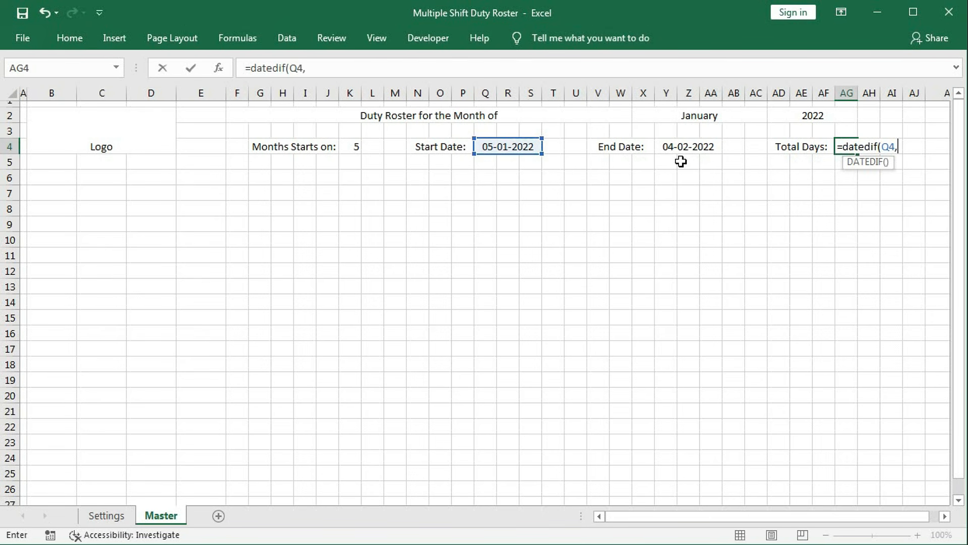
left_click(687, 148)
type(",\"d\"")
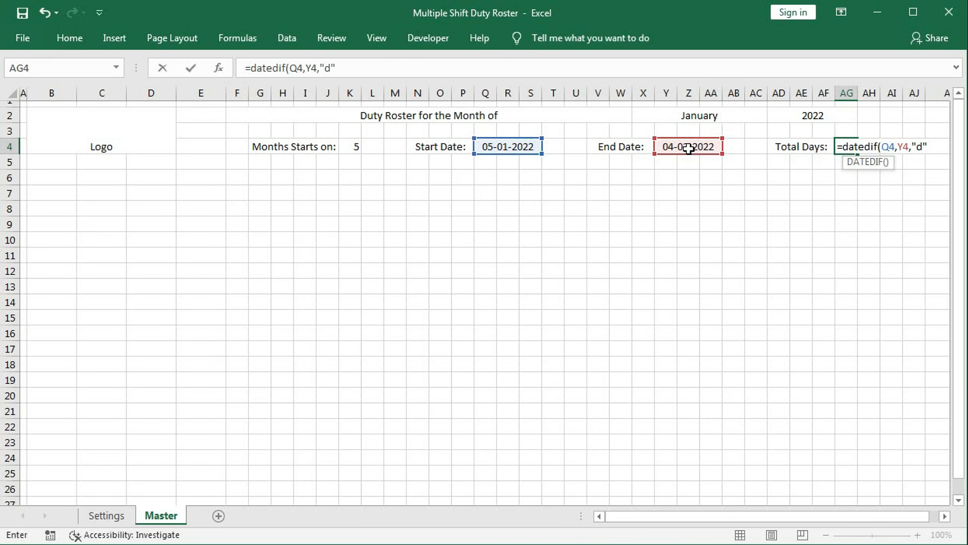
type(")+1")
key("Return")
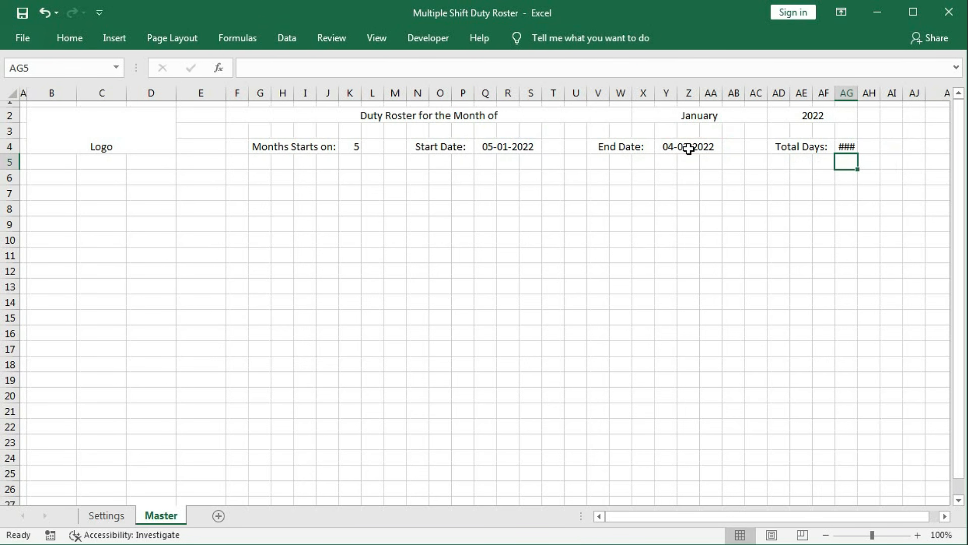
- Set the number format of the total days cell AG4 to General
left_click(843, 146)
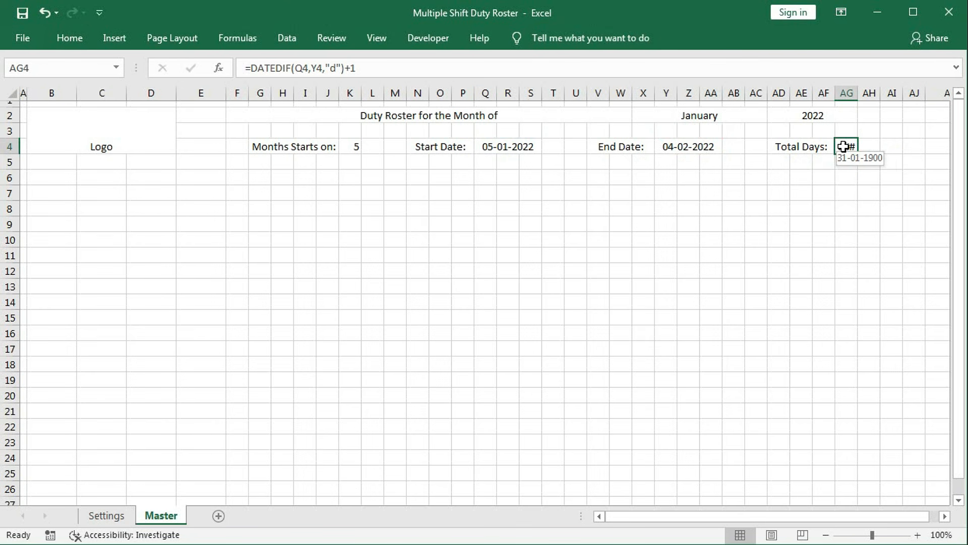
left_click(69, 39)
left_click(549, 67)
left_click(529, 90)
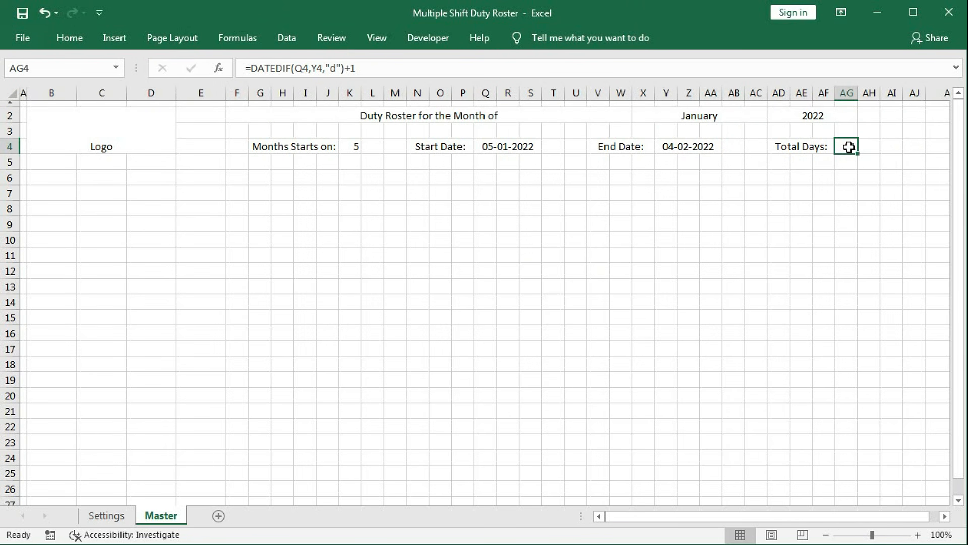
- Middle-align the Logo text vertically in its merged cell B2
left_click(127, 133)
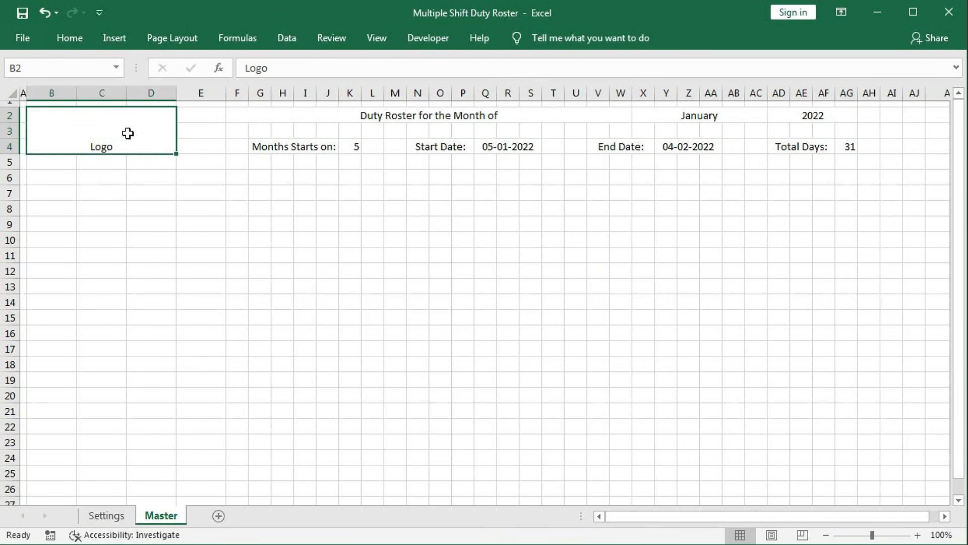
left_click(59, 42)
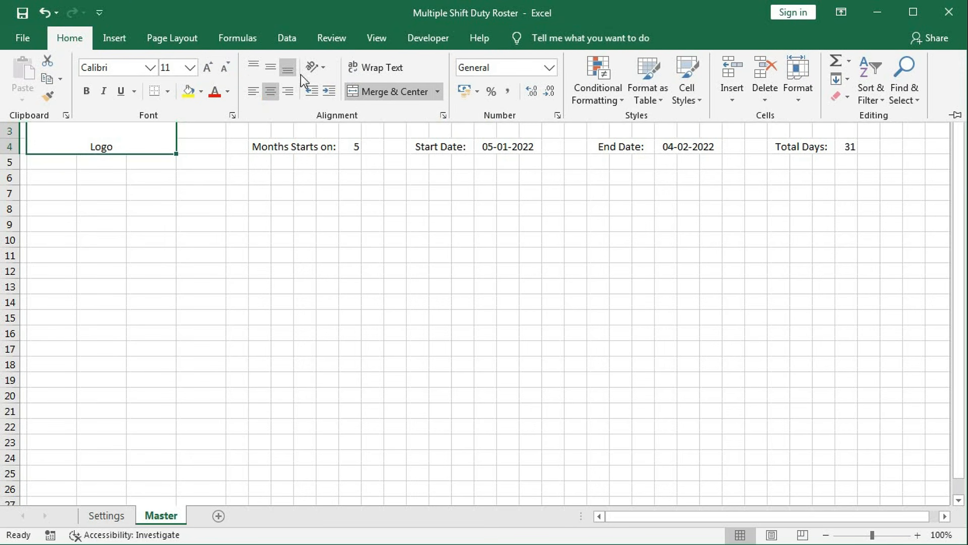
left_click(271, 68)
- Fill the Logo cell with a custom light purple, RGB 166, 107, 211, lightened from the standard purple
left_click(68, 40)
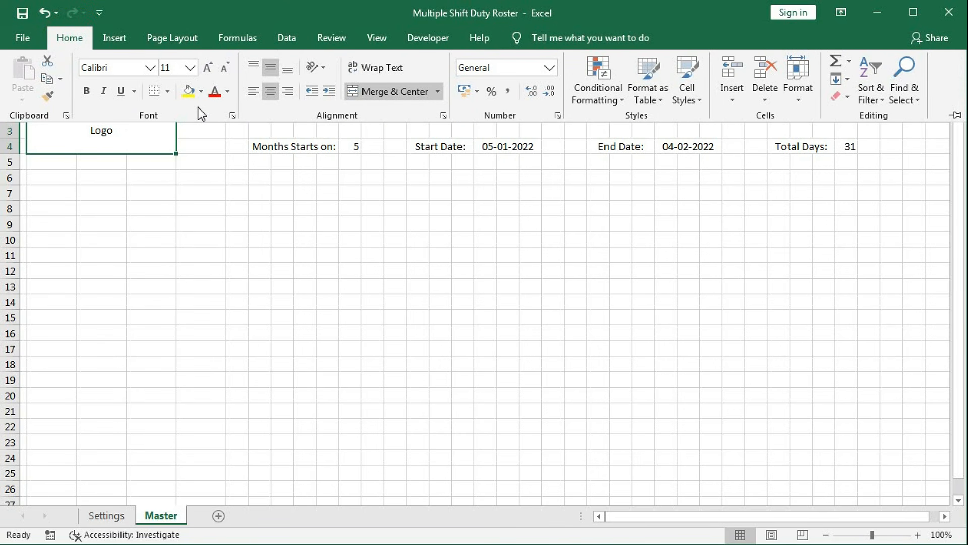
left_click(204, 93)
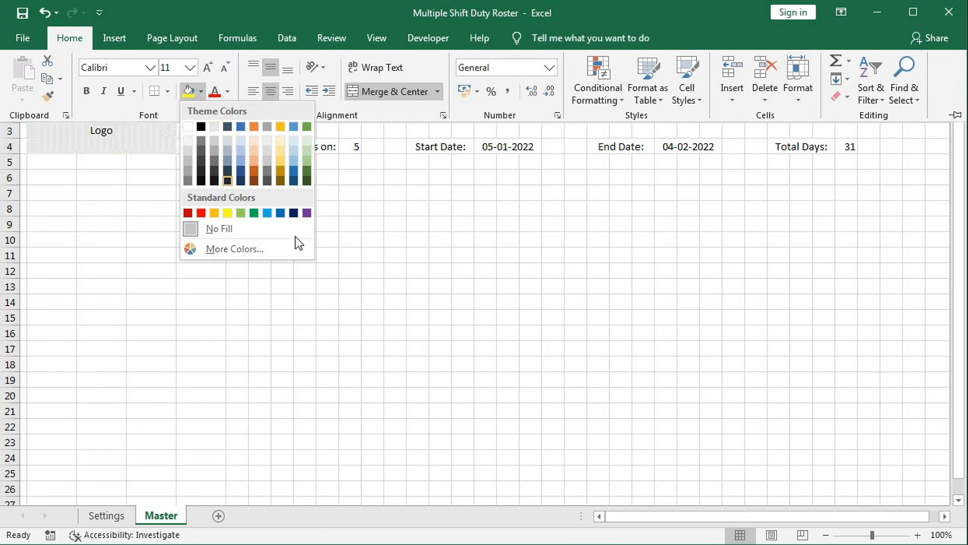
left_click(306, 213)
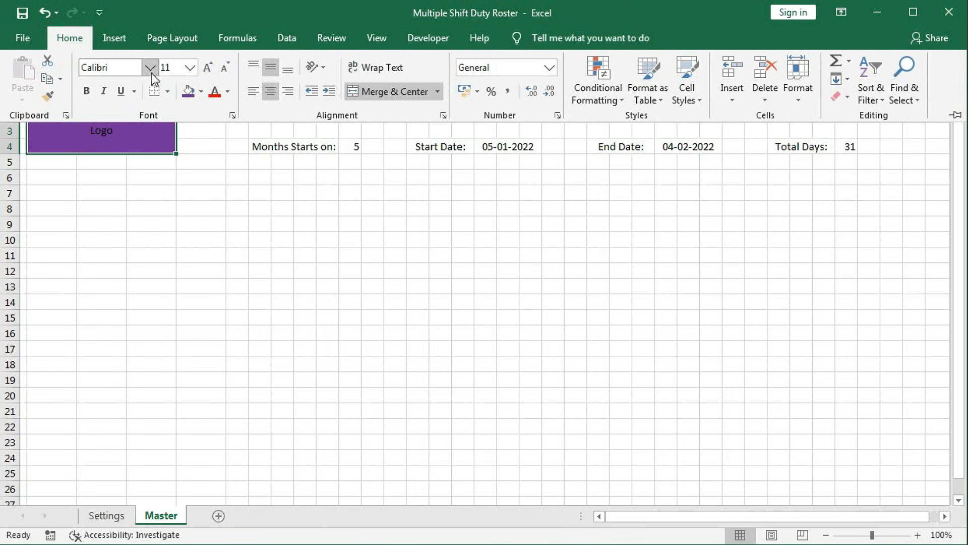
left_click(201, 92)
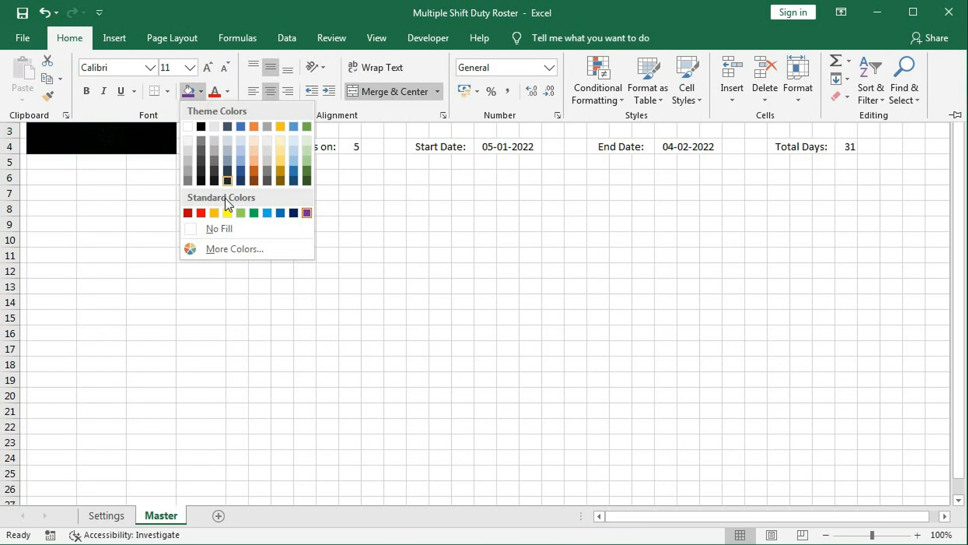
left_click(225, 248)
left_click_drag(595, 266, 595, 244)
left_click(620, 172)
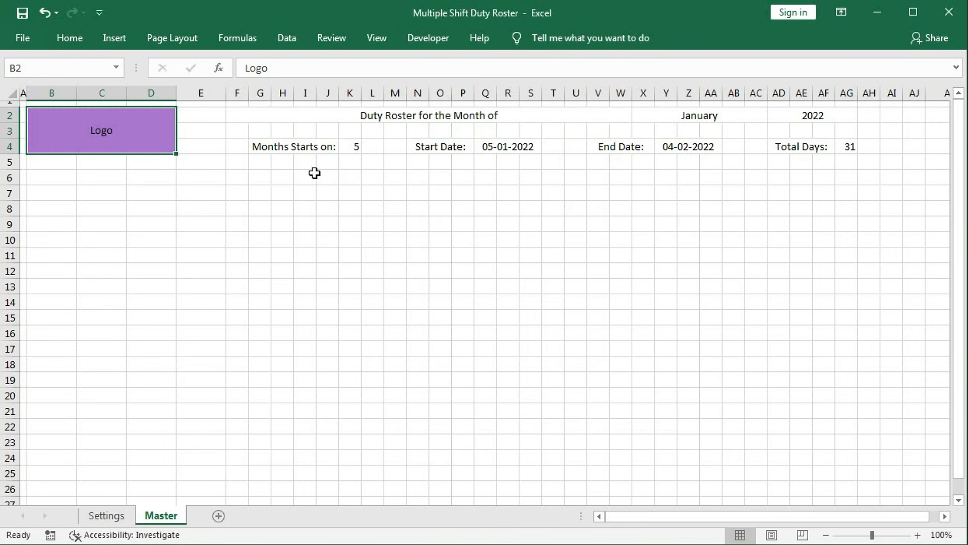
- Set the Logo text to font size 26 in the Bodoni MT Black font
left_click(71, 39)
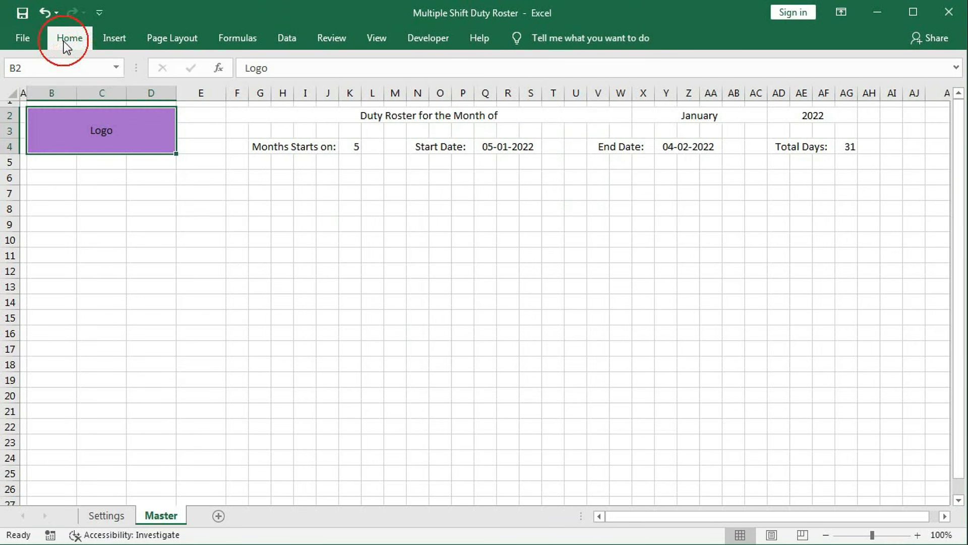
left_click(191, 70)
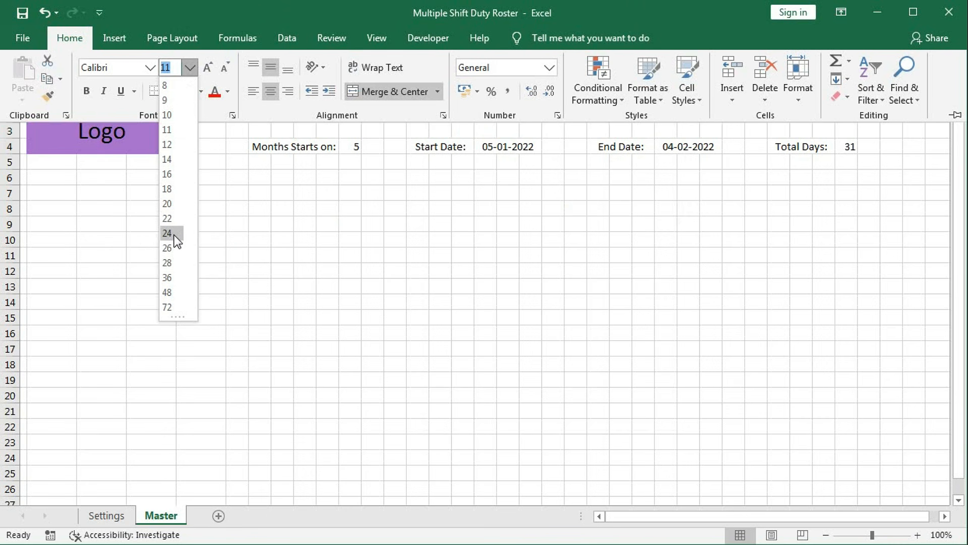
left_click(169, 247)
left_click(150, 67)
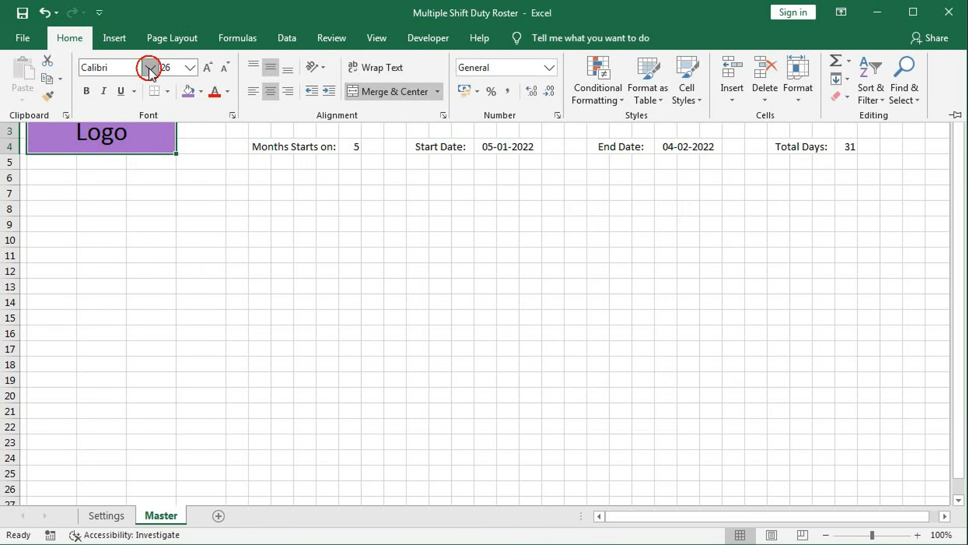
scroll(151, 353, "down", 6)
left_click(152, 385)
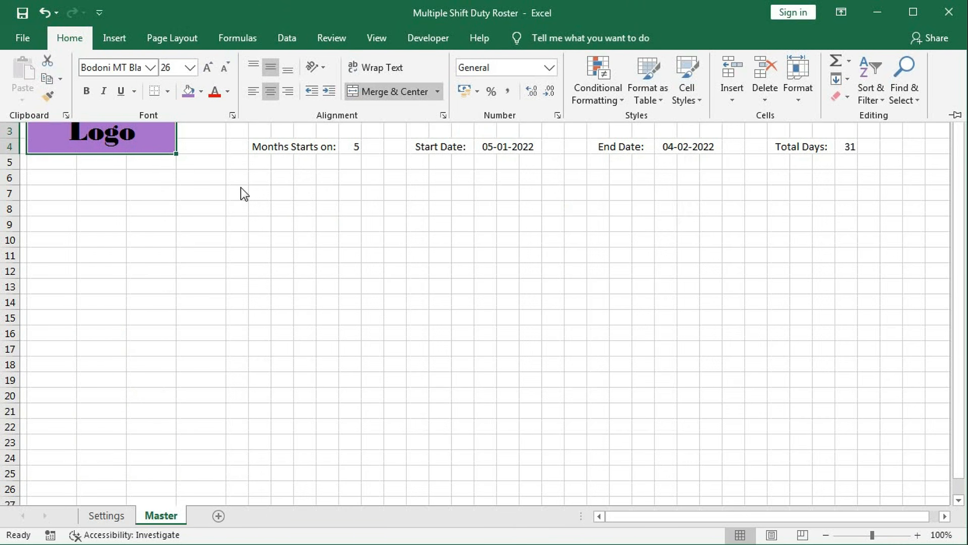
left_click(244, 173)
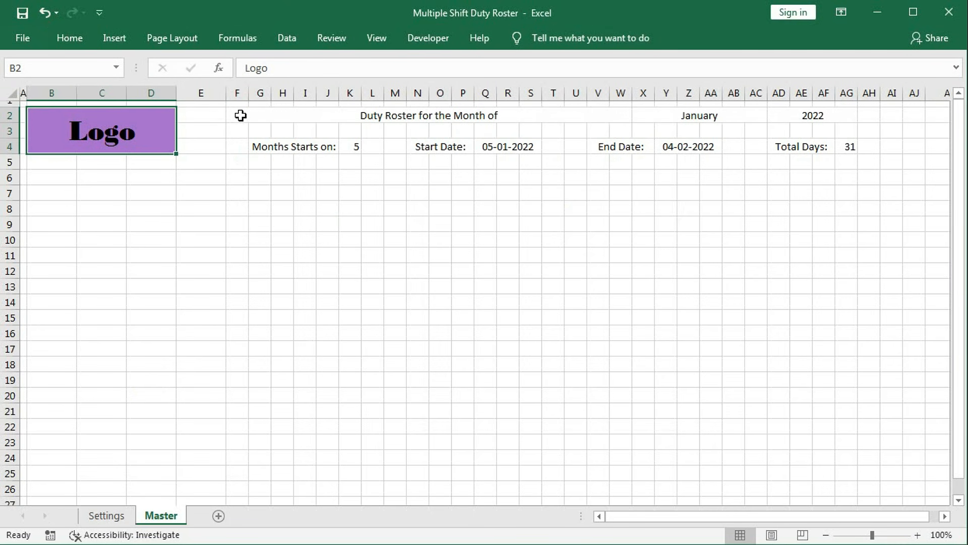
- Fill the title row F2:AJ2 with the same light purple as the Logo cell
left_click_drag(241, 116, 910, 122)
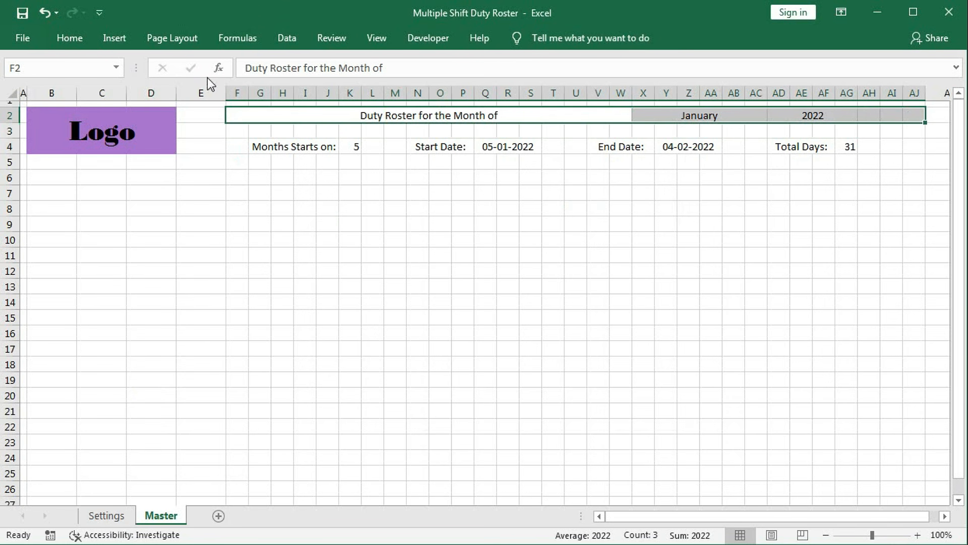
left_click(75, 37)
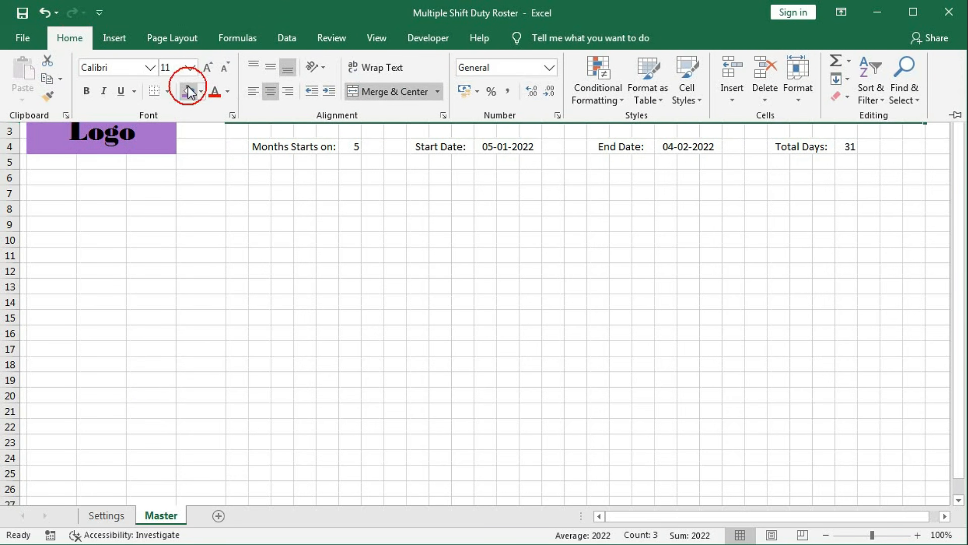
left_click(201, 93)
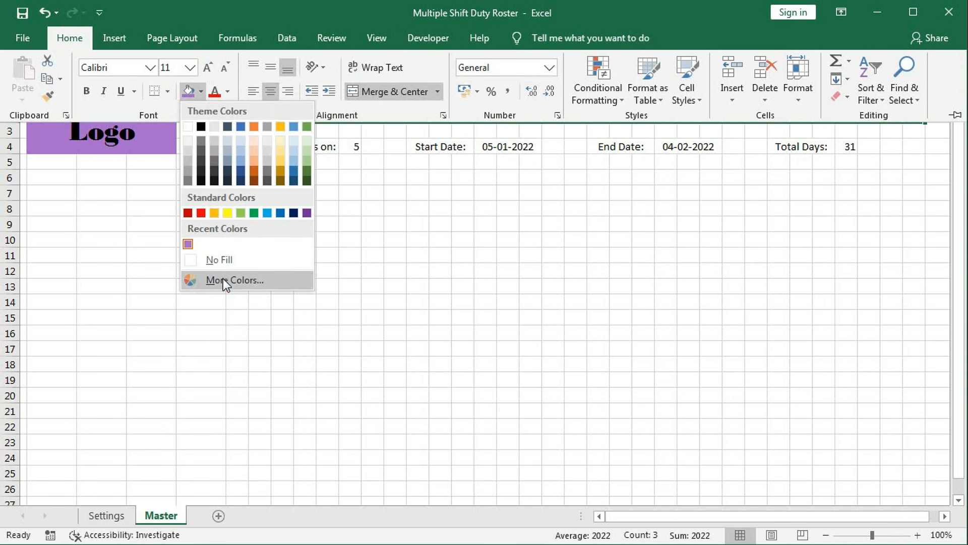
left_click(223, 279)
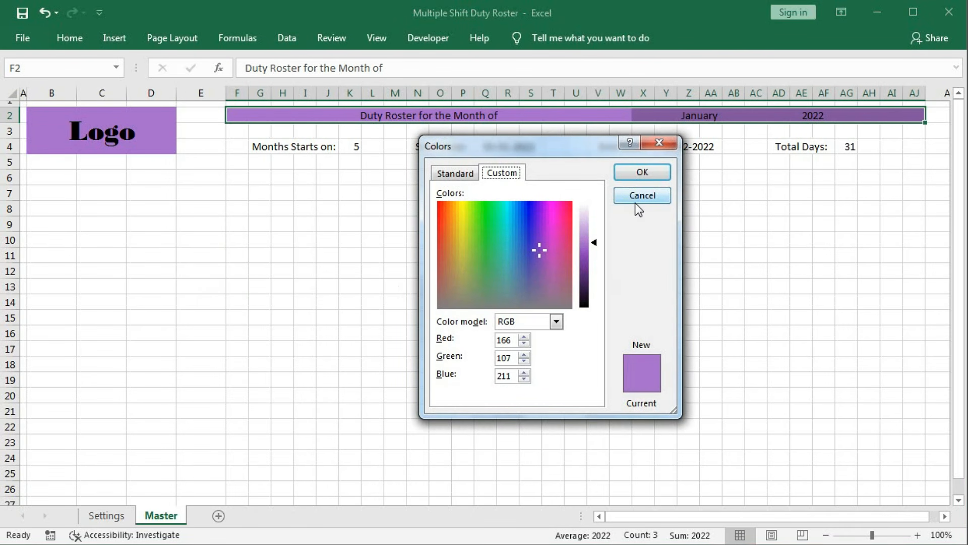
left_click(640, 195)
left_click(643, 193)
- Fill the title row F2:AJ2 with a custom medium purple, RGB 145, 72, 200, lightened from the standard purple
left_click_drag(254, 117, 910, 119)
left_click(82, 43)
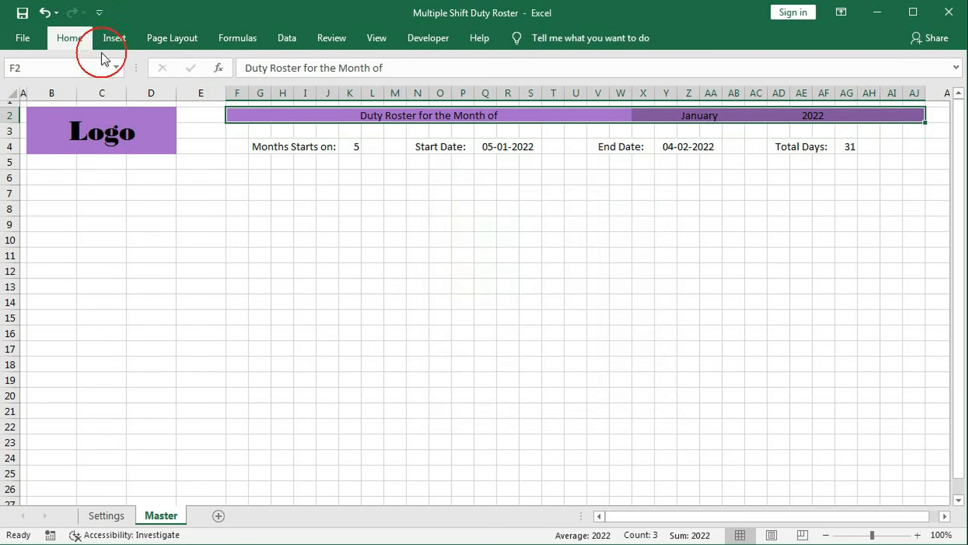
left_click(201, 92)
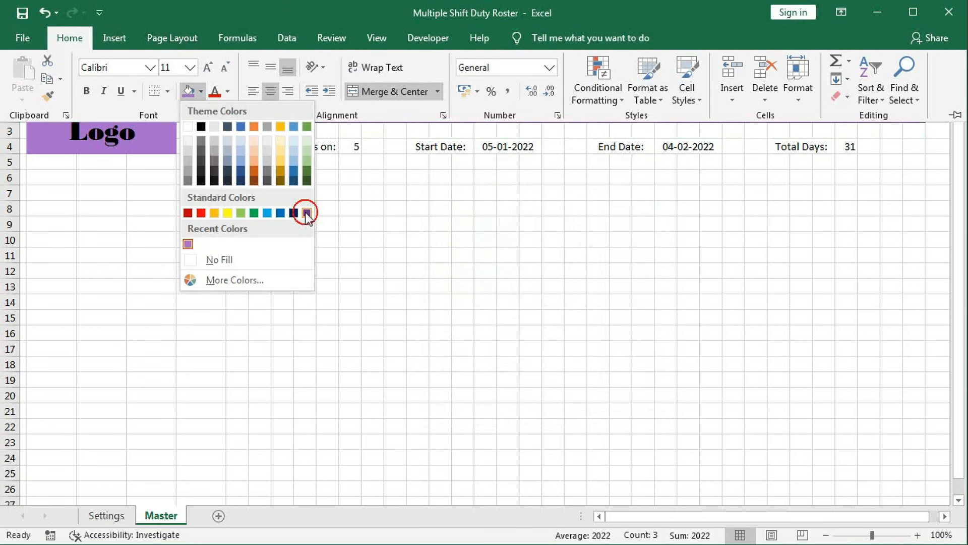
left_click(306, 213)
left_click(201, 93)
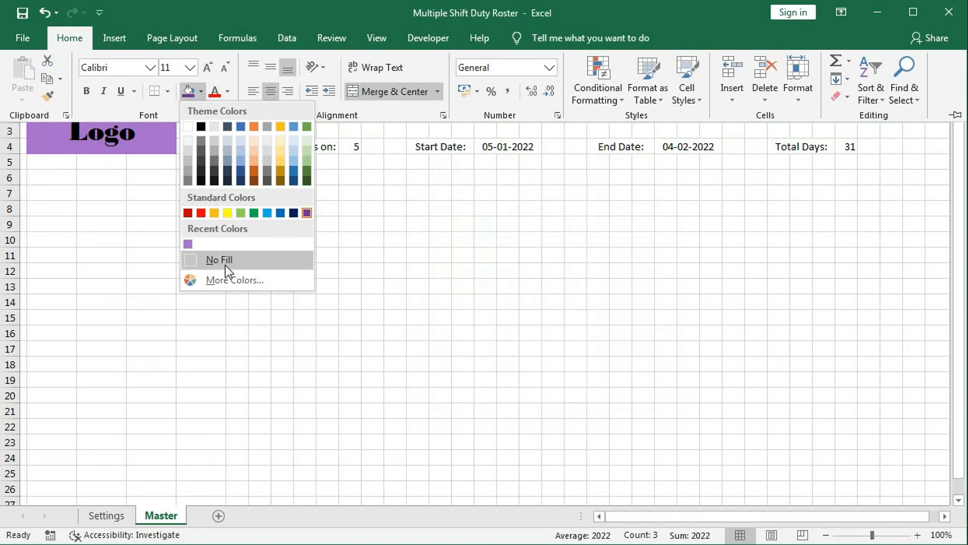
left_click(207, 277)
left_click_drag(602, 271, 596, 252)
left_click(644, 174)
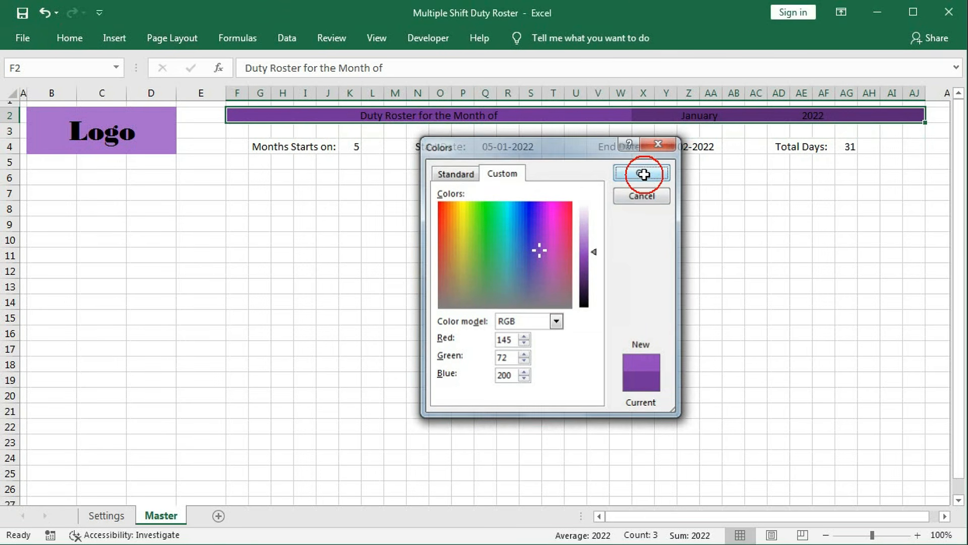
- Fill the date summary row F4:AJ4 with a custom pale purple, lighter than the title row's purple
left_click(335, 160)
left_click_drag(240, 149, 903, 147)
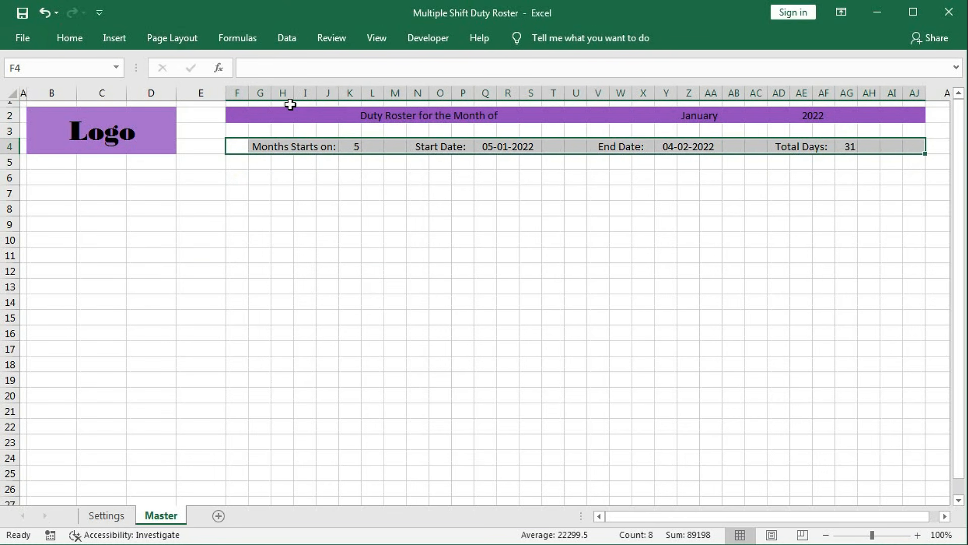
left_click(71, 39)
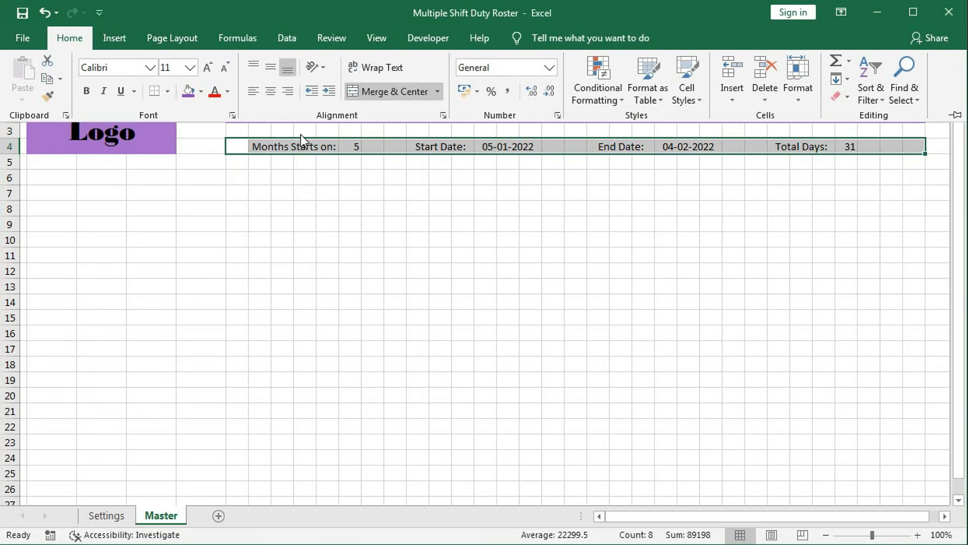
left_click(189, 91)
left_click(201, 91)
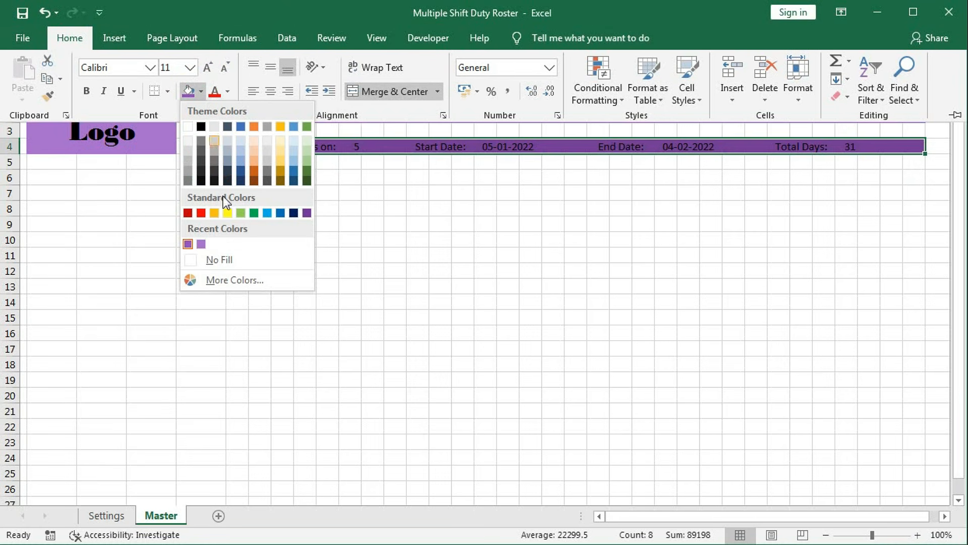
left_click(218, 280)
left_click_drag(599, 258, 595, 233)
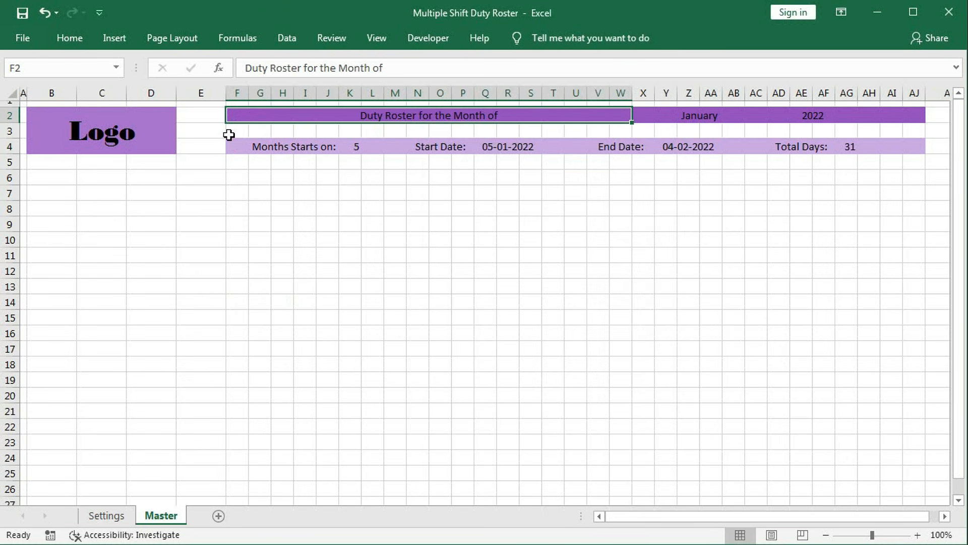
- Open the two-color gradient fill effects for the empty row F3:AJ3 between the title and date summary rows
left_click_drag(229, 135, 918, 131)
left_click(71, 40)
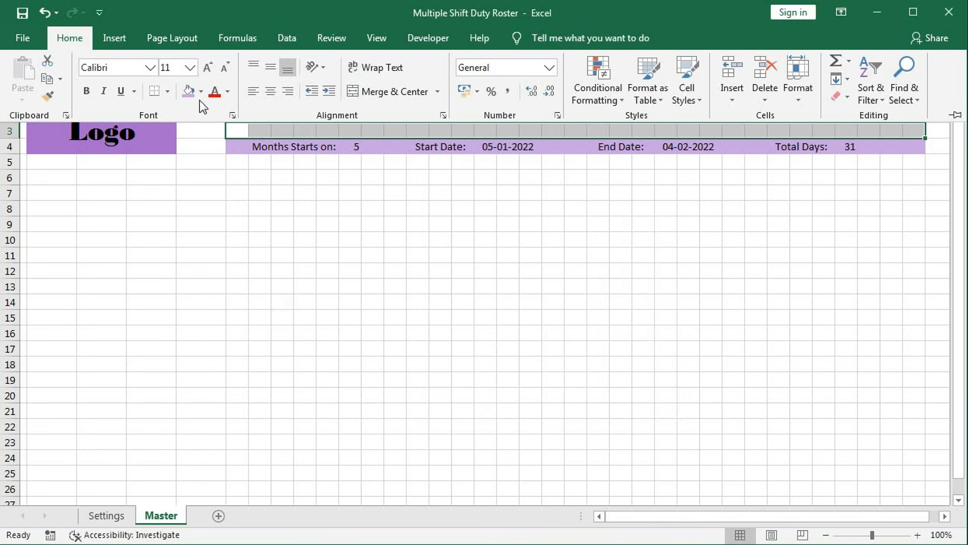
left_click(201, 91)
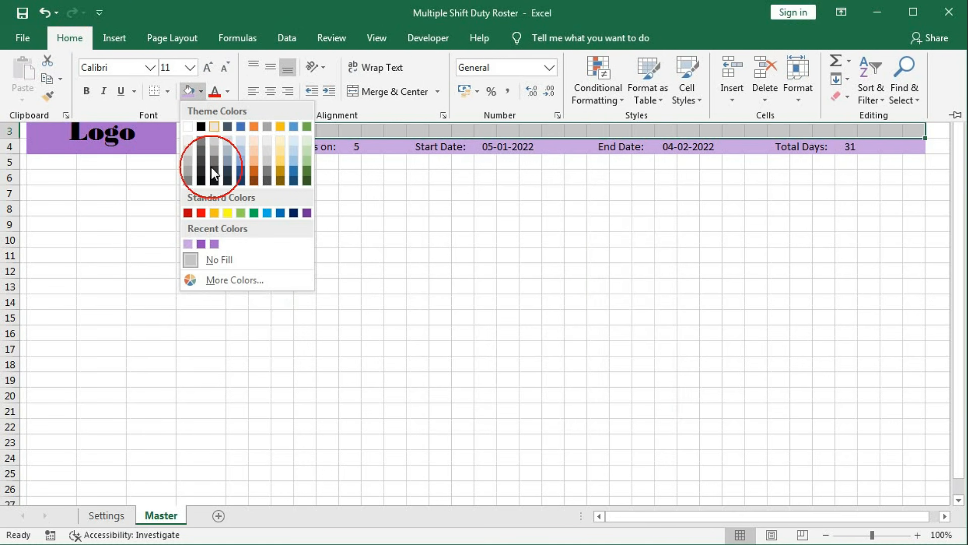
left_click(419, 131)
right_click(415, 132)
left_click(464, 391)
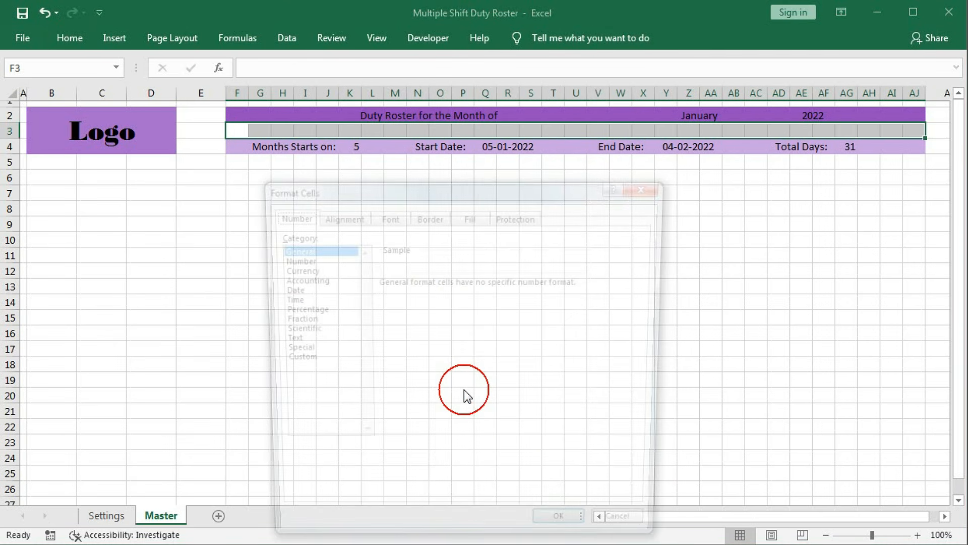
left_click(466, 218)
left_click_drag(455, 195, 452, 150)
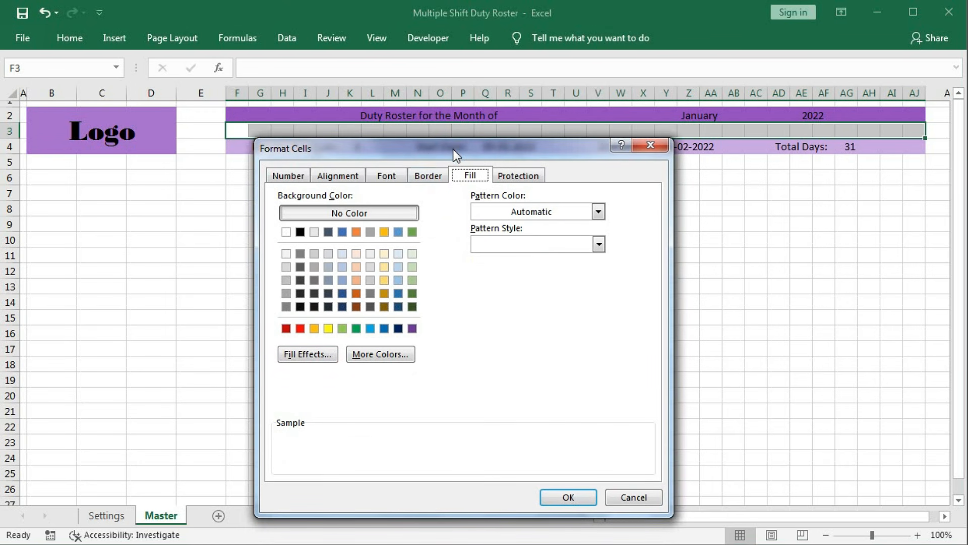
left_click(300, 356)
left_click_drag(459, 206, 524, 115)
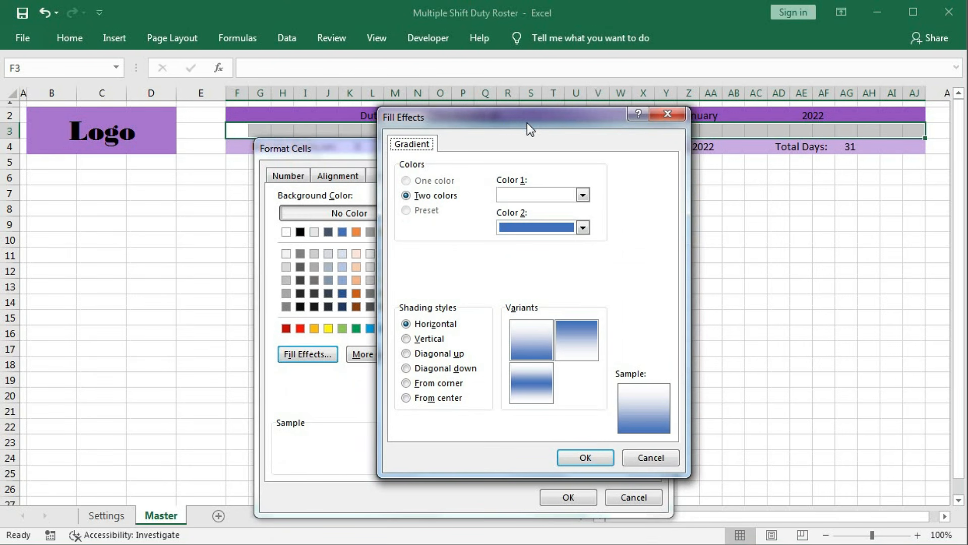
- Apply a horizontal gradient to F3:AJ3 from the recent Lavender color to the pale purple of the date summary row
left_click(583, 194)
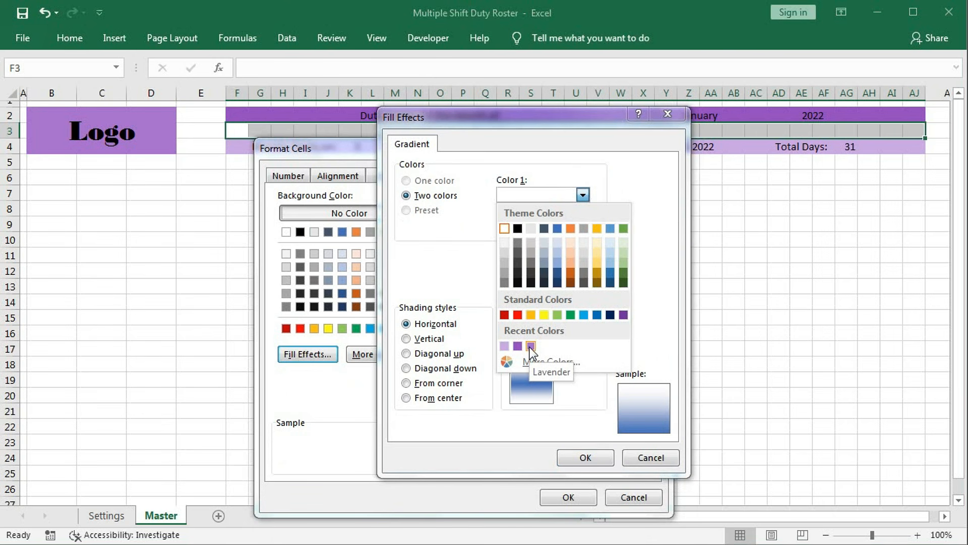
left_click(530, 347)
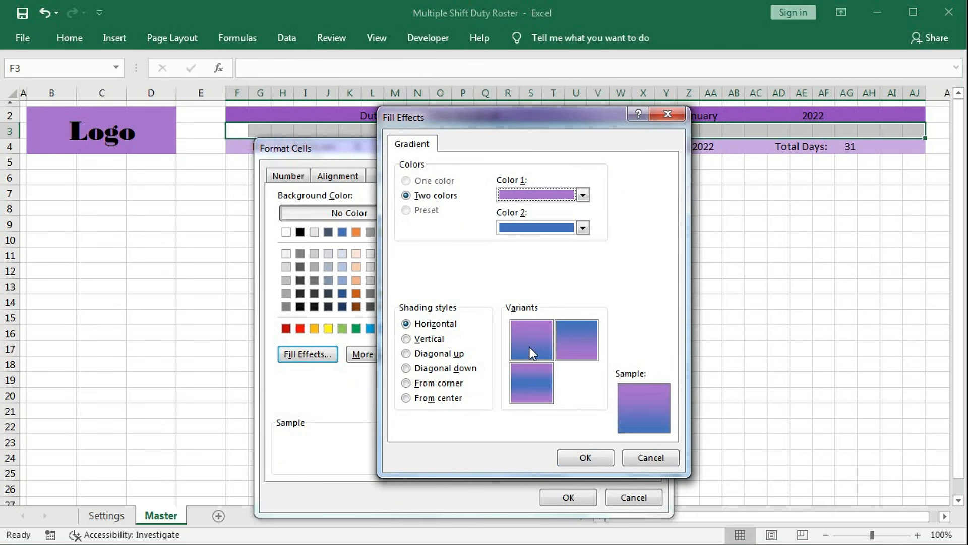
left_click(582, 227)
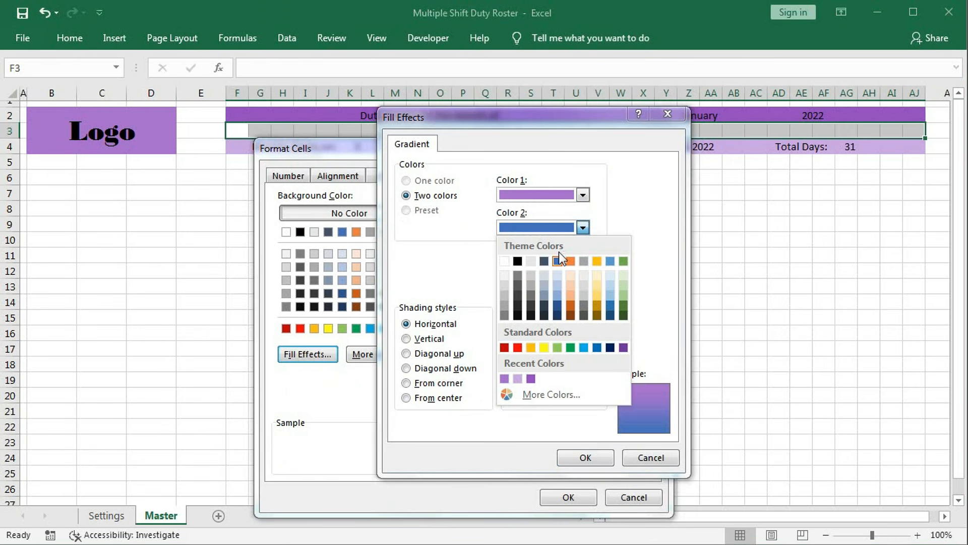
left_click(517, 378)
left_click(573, 462)
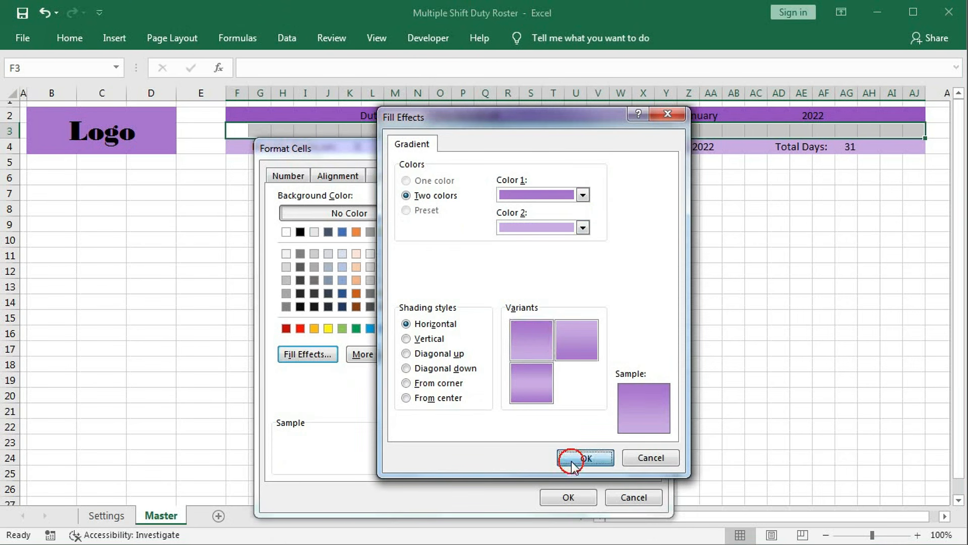
left_click(562, 498)
left_click(450, 318)
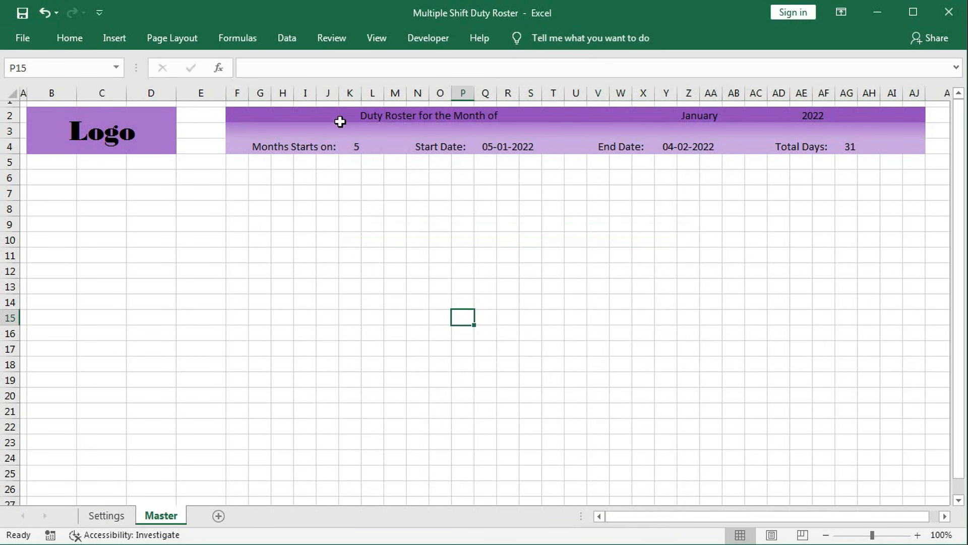
- Fill the title row F2:AJ2 with a two-color horizontal gradient, dark purple as Color 1 and medium purple as Color 2
left_click(287, 115)
left_click_drag(287, 115, 915, 115)
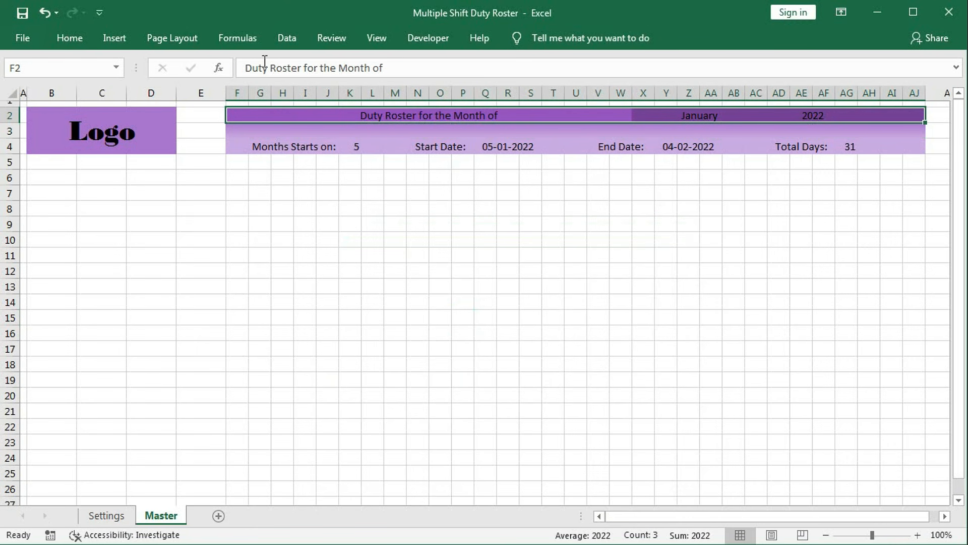
right_click(337, 113)
left_click(394, 380)
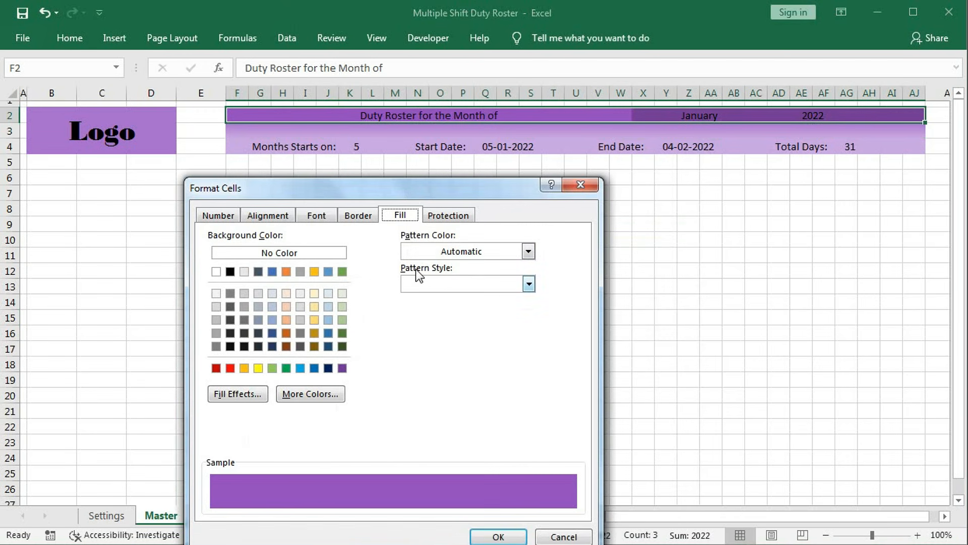
left_click_drag(412, 191, 621, 141)
left_click(439, 343)
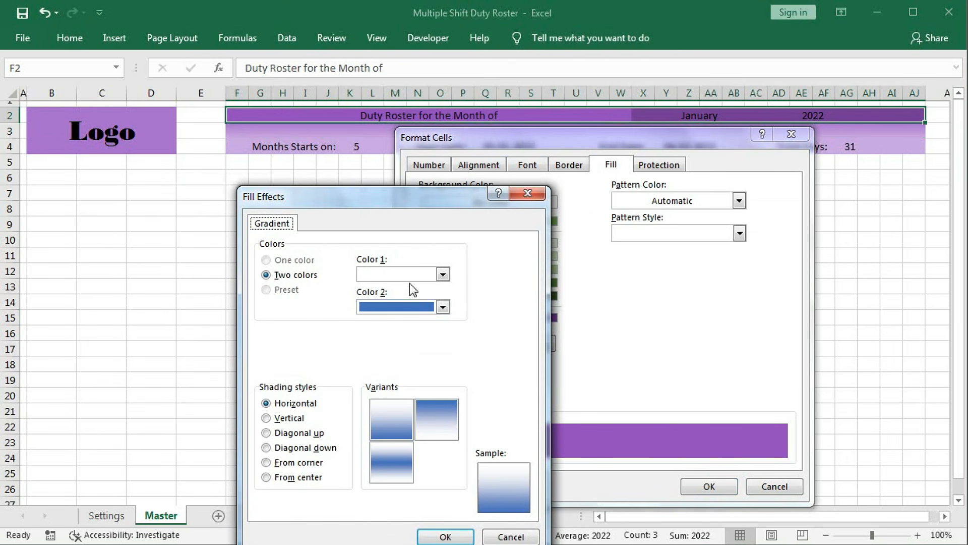
left_click(443, 274)
left_click(378, 426)
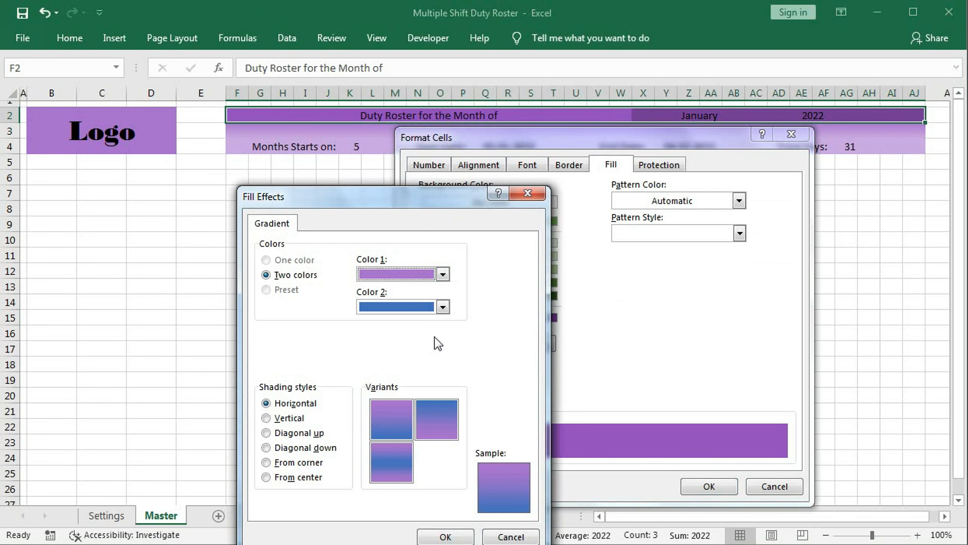
left_click(442, 275)
left_click(391, 426)
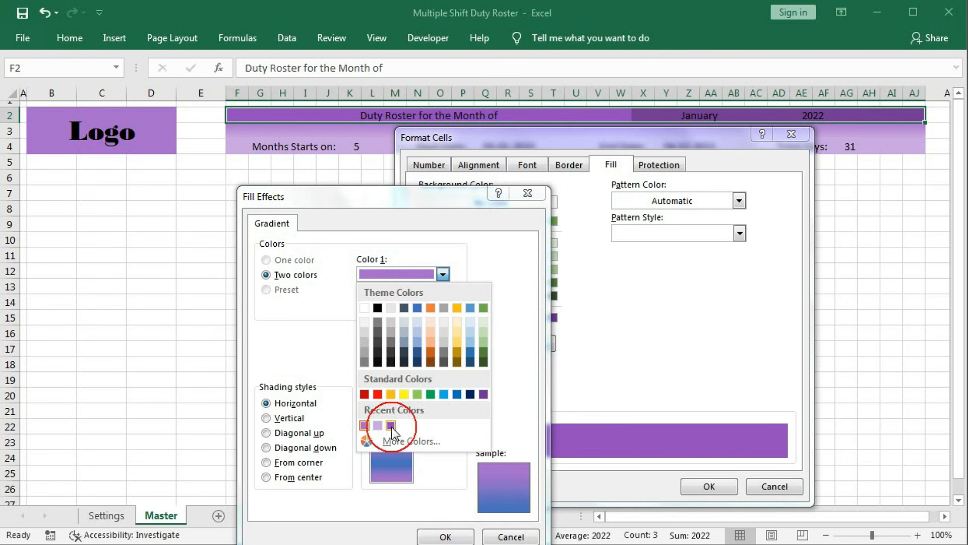
left_click(443, 306)
left_click(378, 458)
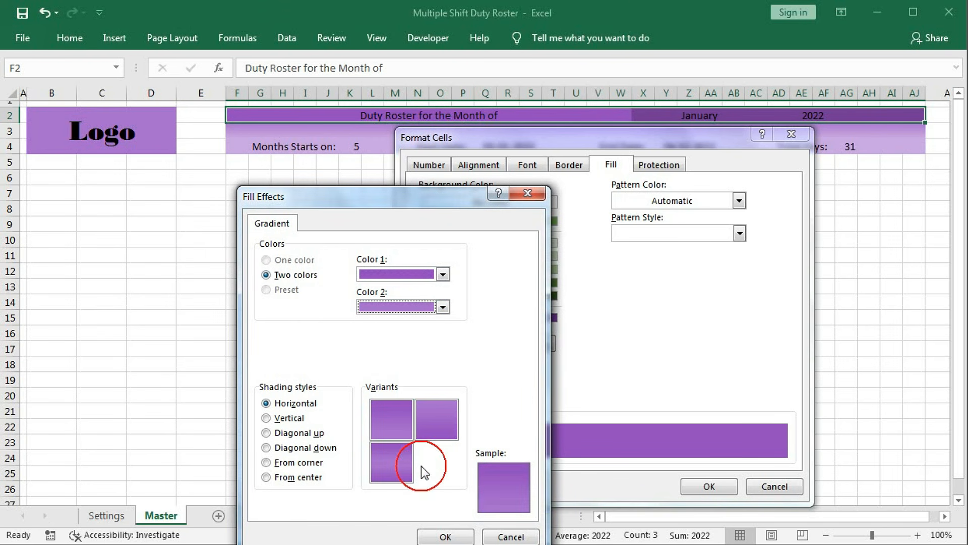
left_click(444, 537)
left_click(685, 478)
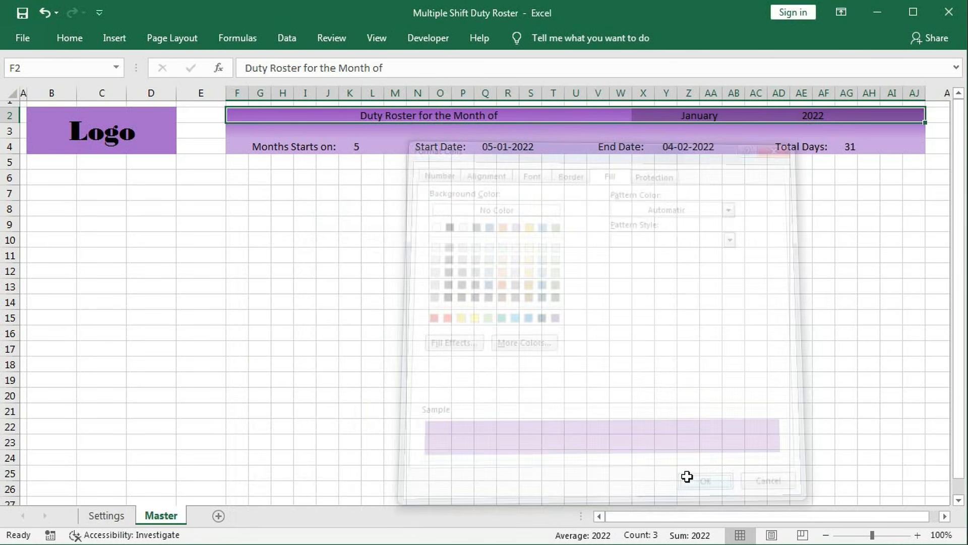
left_click(477, 226)
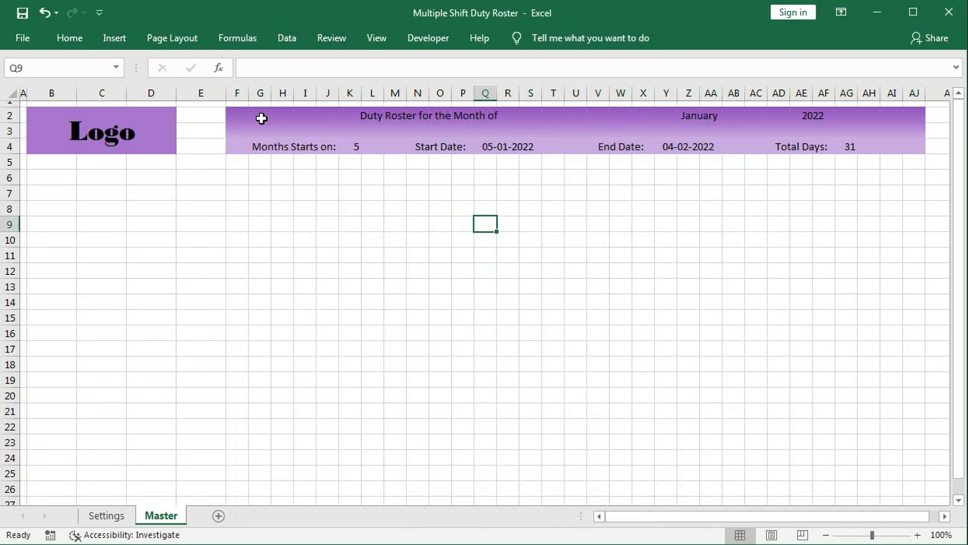
- Set the title row F2:AJ2 text to the Bodoni MT Black font and enlarge it by several font sizes
left_click_drag(243, 113, 920, 115)
left_click(73, 39)
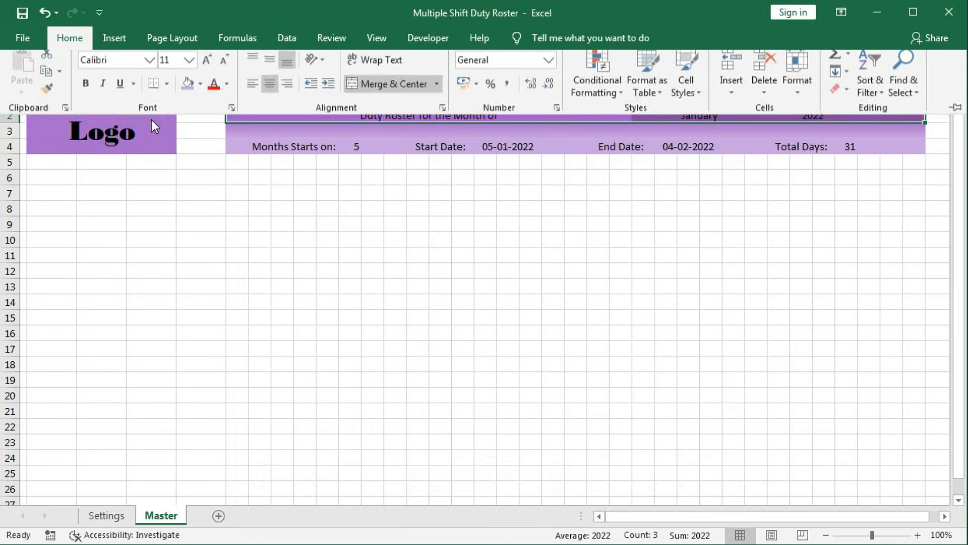
left_click(151, 67)
scroll(126, 338, "down", 4)
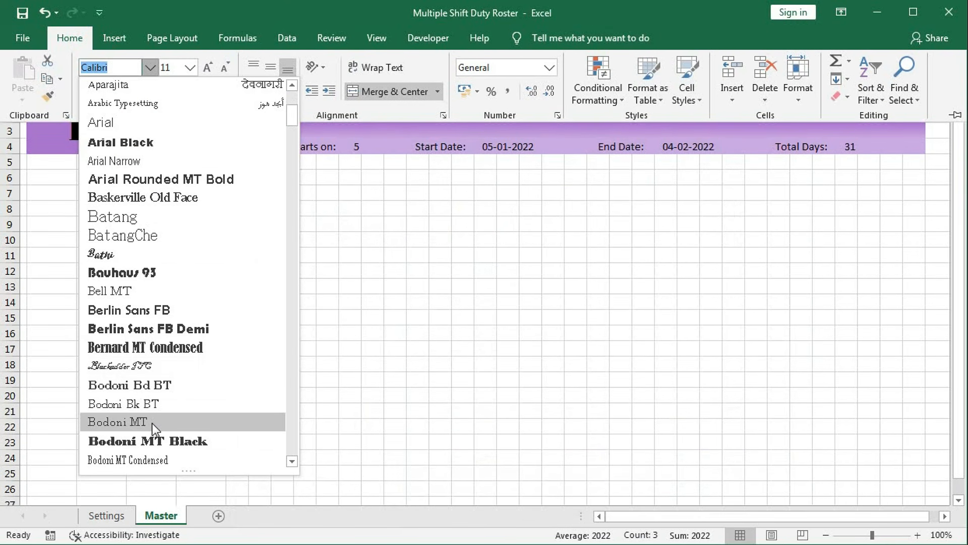
left_click(159, 441)
left_click(205, 68)
left_click(205, 67)
left_click(206, 67)
left_click(350, 234)
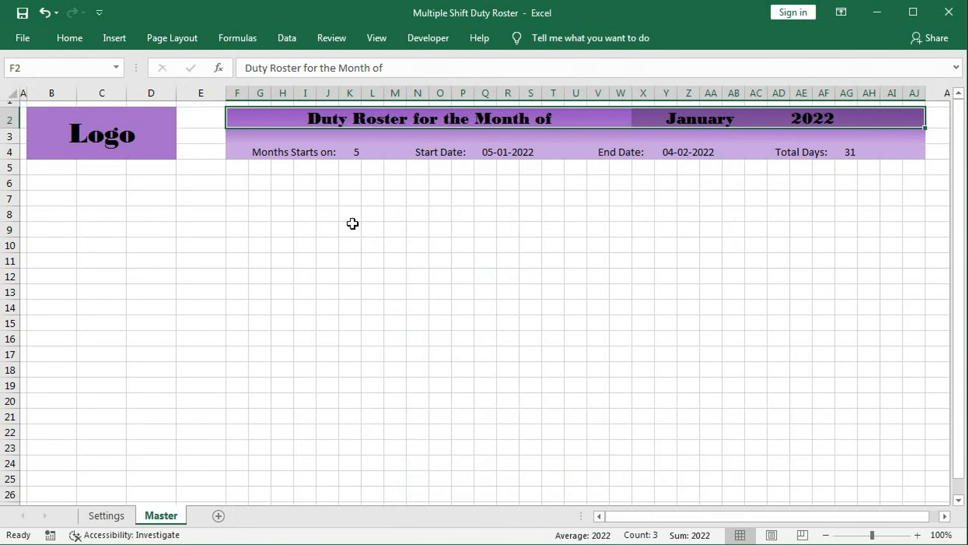
left_click(68, 38)
left_click(210, 69)
left_click(385, 299)
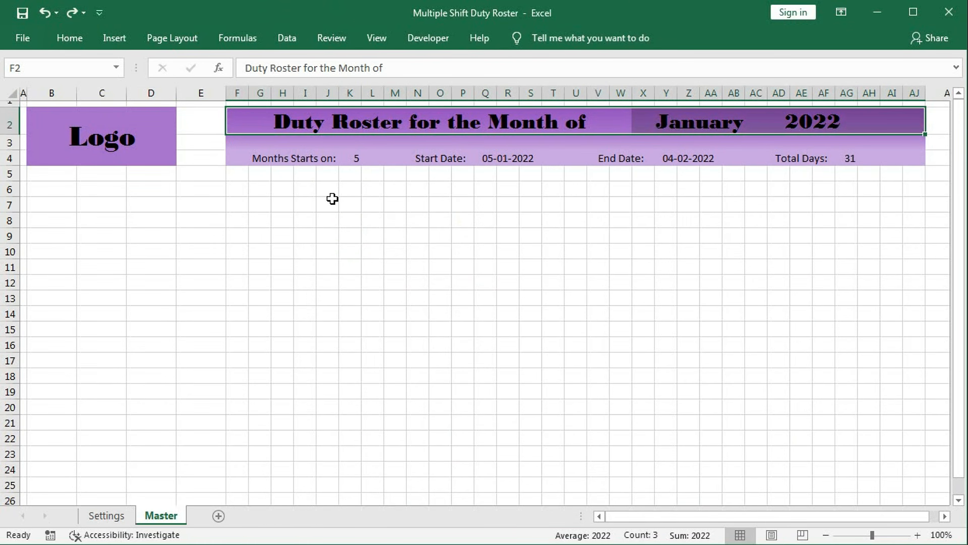
- Add all borders to the four label-and-value pairs in row 4 and set their font to Bodoni MT
left_click(275, 159)
left_click_drag(274, 158, 348, 158)
left_click_drag(441, 159, 529, 160, "ctrl")
left_click_drag(621, 161, 711, 159, "ctrl")
left_click_drag(799, 159, 846, 159, "ctrl")
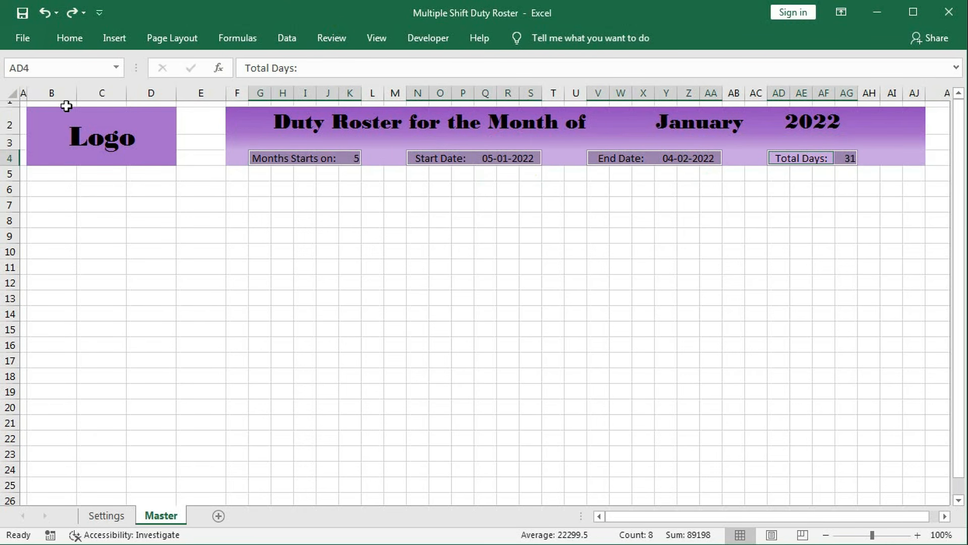
left_click(70, 38)
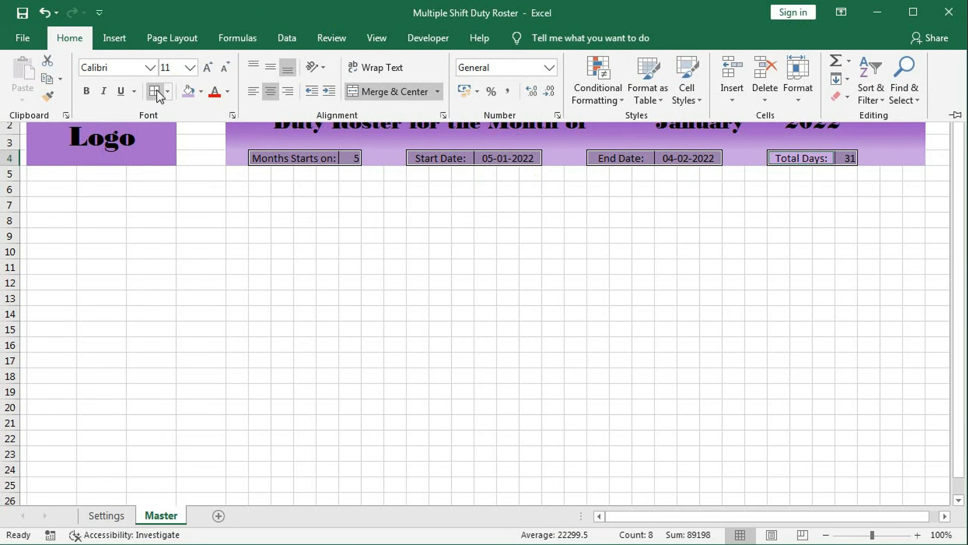
left_click(150, 68)
scroll(160, 306, "down", 5)
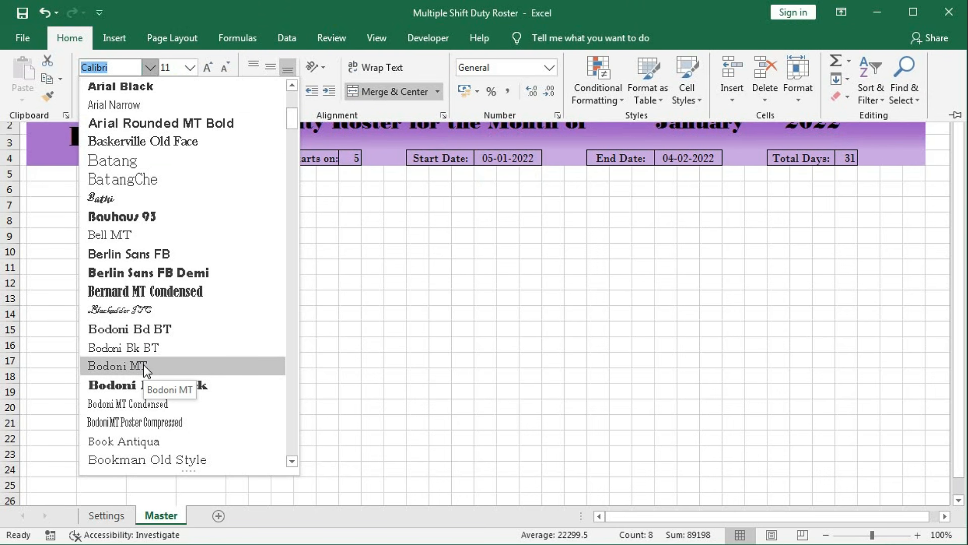
left_click(145, 367)
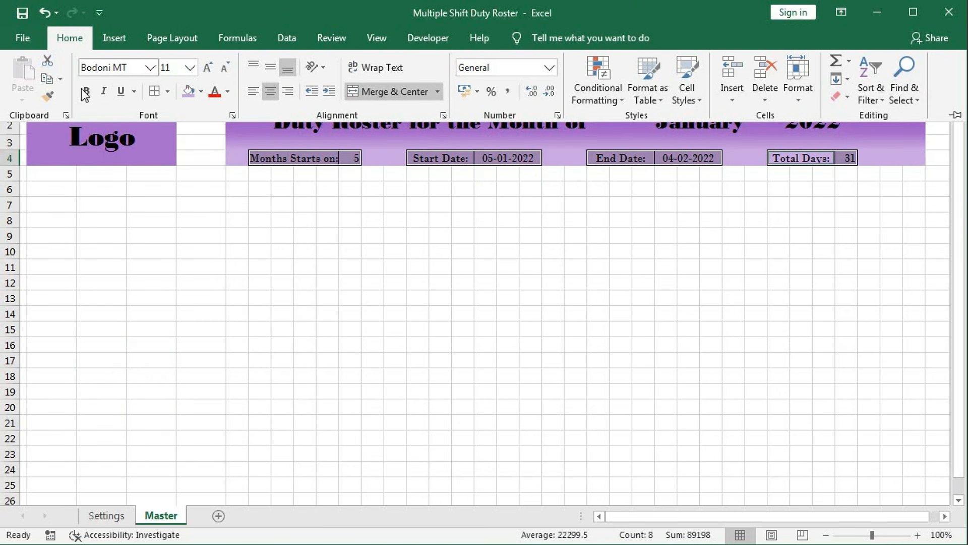
- Make the labels Months Starts on, Start Date, End Date and Total Days in row 4 bold and right-aligned
left_click(268, 165)
left_click(457, 160, "ctrl")
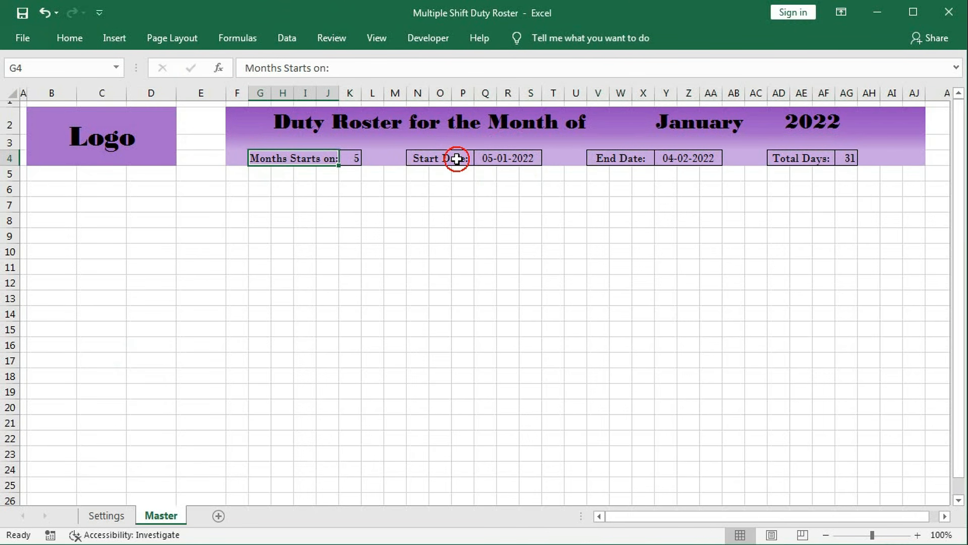
left_click(596, 154, "ctrl")
left_click(800, 159, "ctrl")
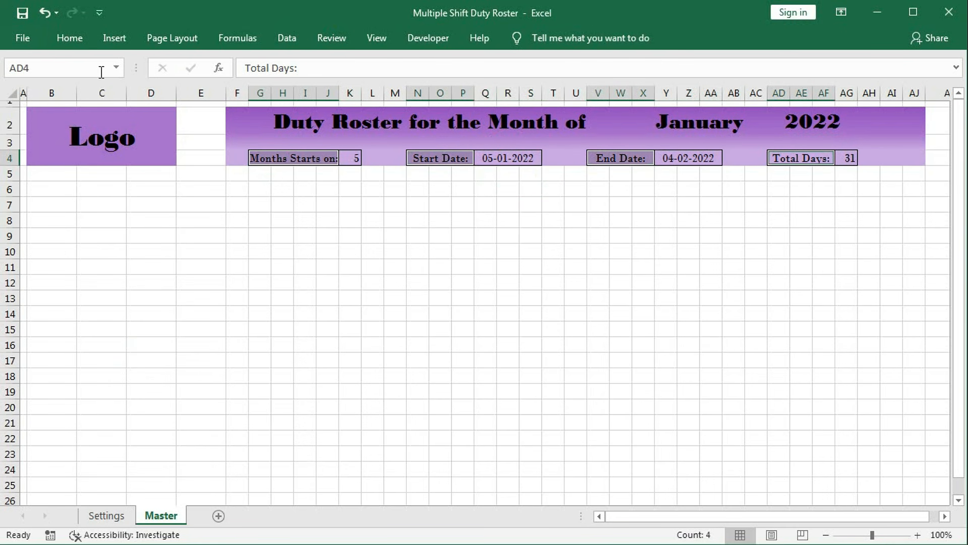
left_click(57, 39)
left_click(91, 94)
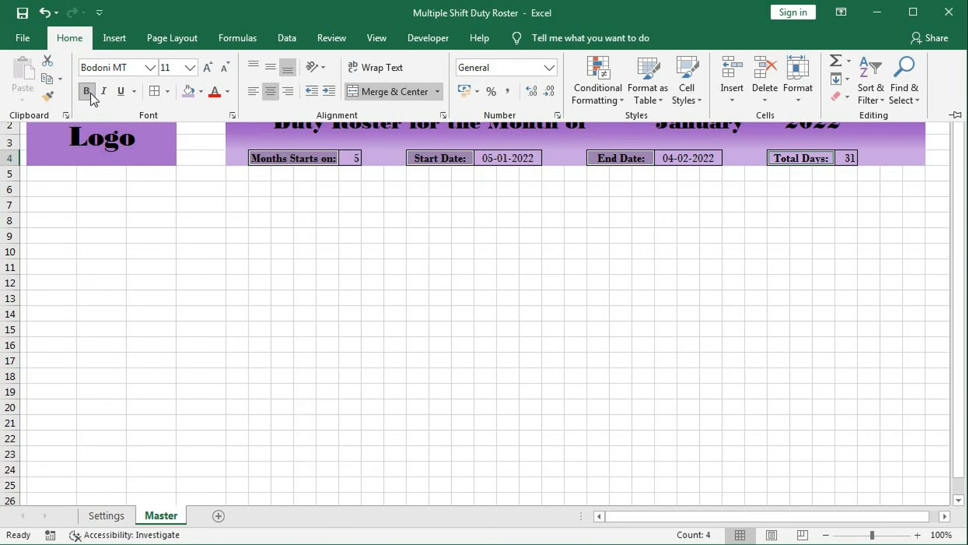
left_click(287, 92)
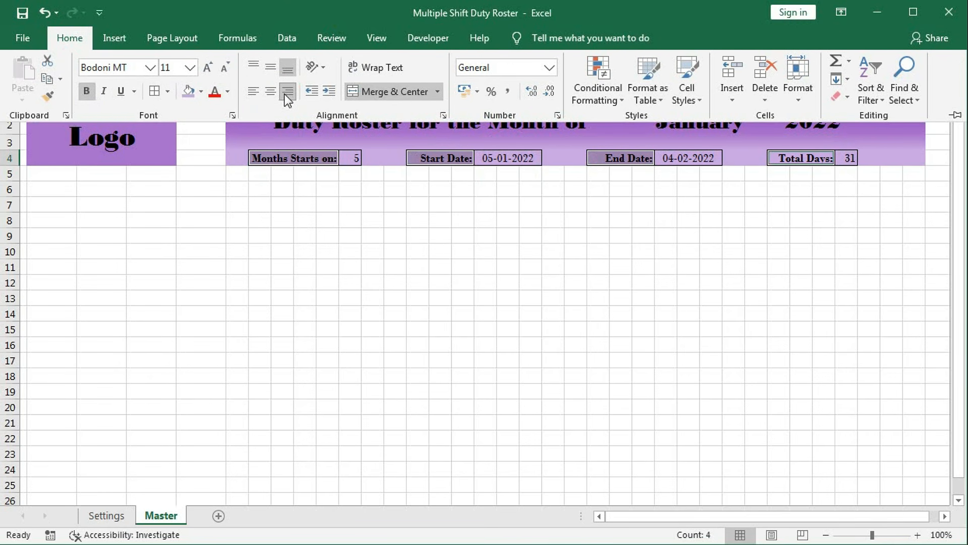
- Left-align the four value cells K4, Q4, Y4 and AG4 beside their labels, keeping their text non-italic
left_click(357, 158)
left_click(357, 158)
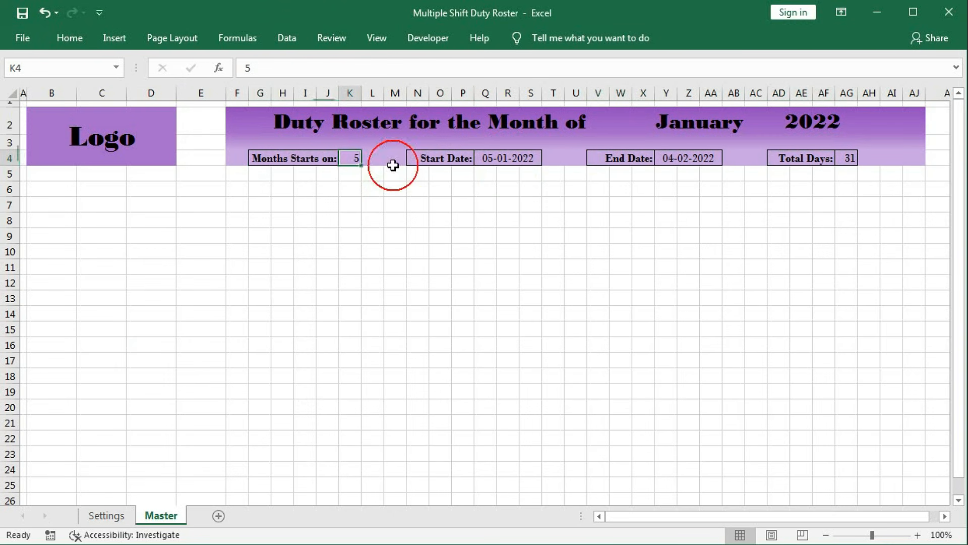
left_click(500, 157, "ctrl")
left_click(682, 158, "ctrl")
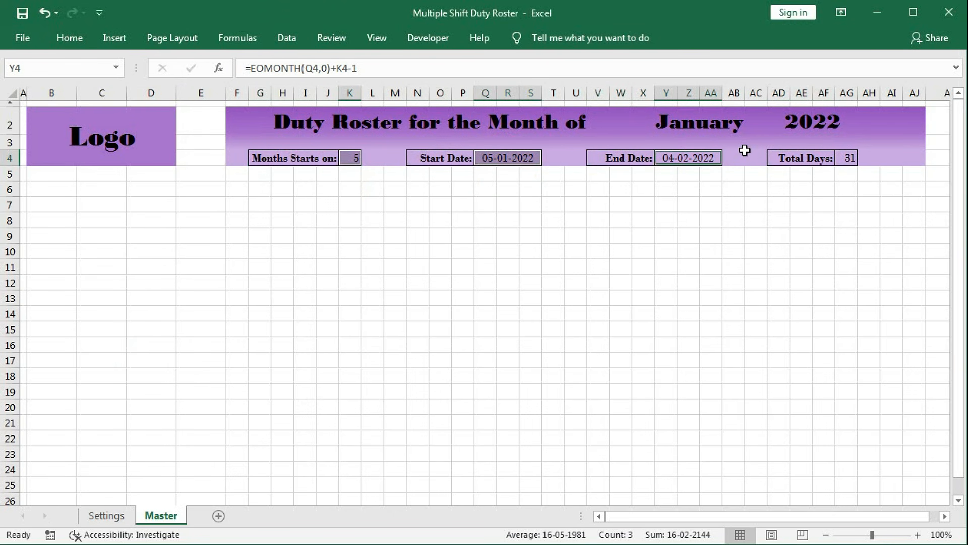
left_click(851, 158, "ctrl")
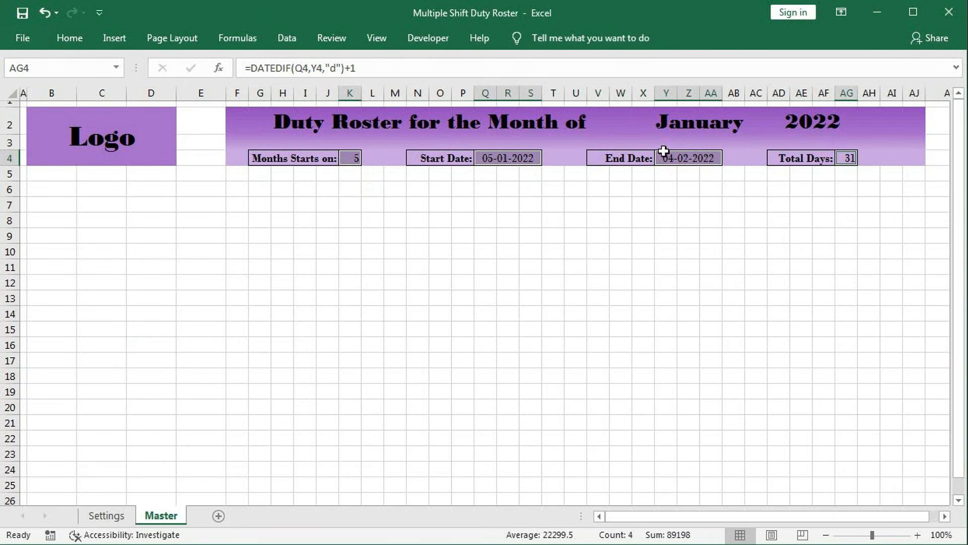
left_click(73, 38)
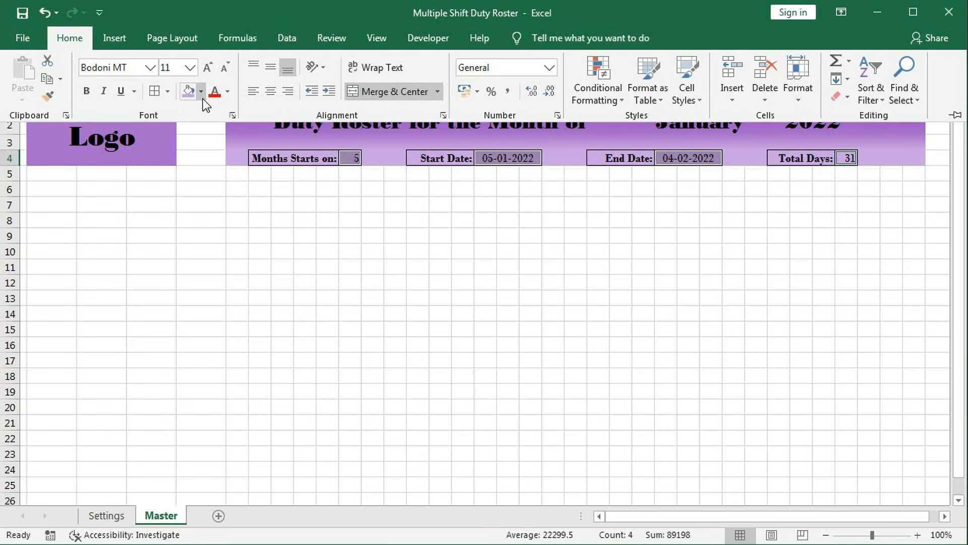
left_click(254, 91)
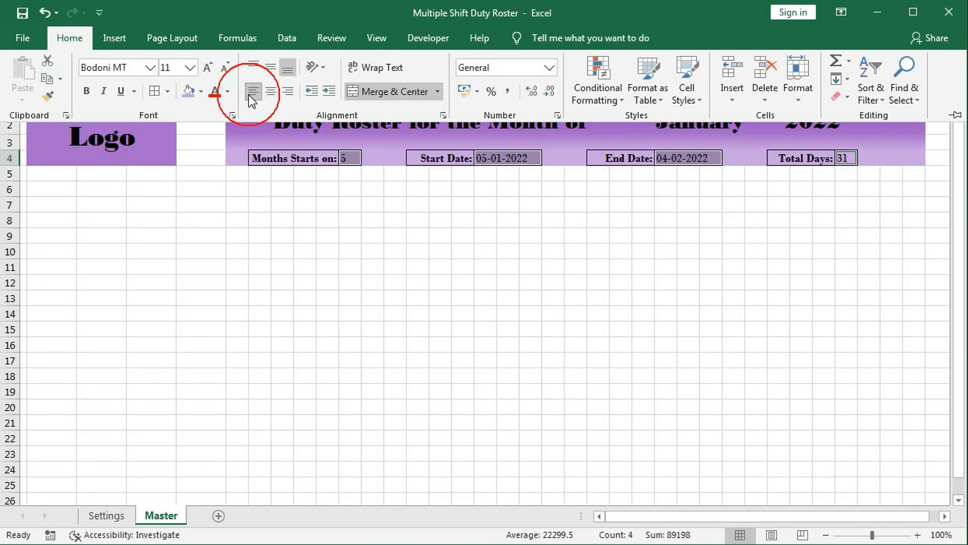
left_click(103, 93)
left_click(103, 93)
left_click(222, 225)
left_click(210, 225)
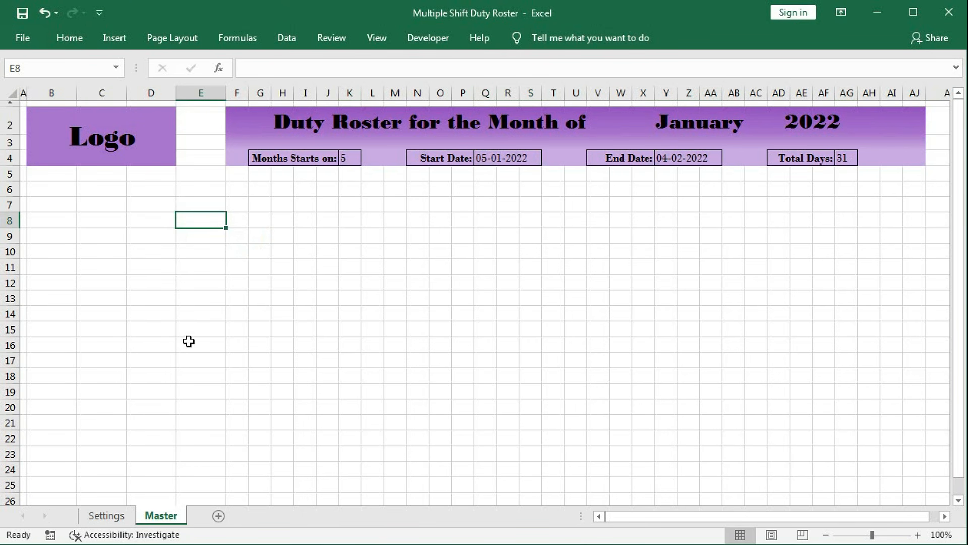
- Shrink row 5 to a thin spacer and enter the headings Employee Names, Shift Types and Shift Start in B6:D6
left_click_drag(5, 181, 5, 172)
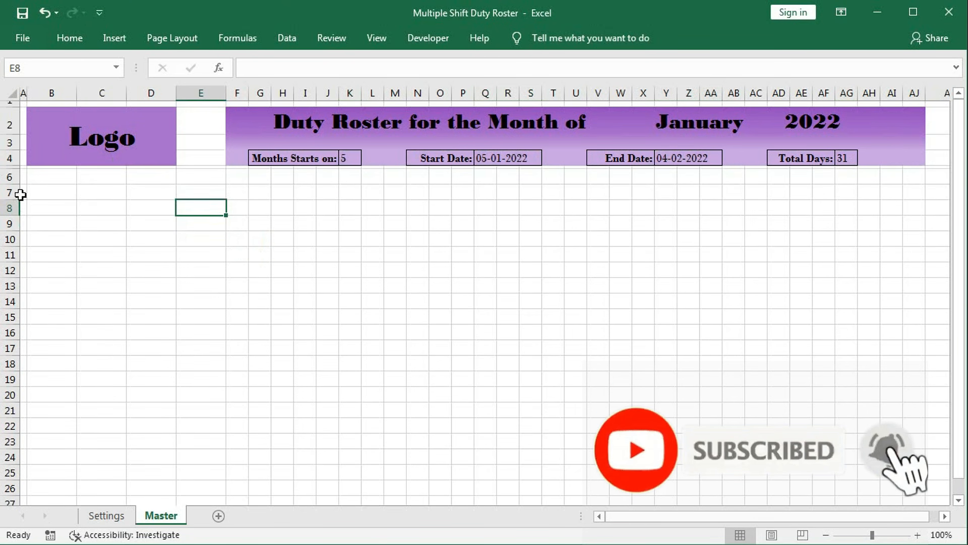
left_click(54, 178)
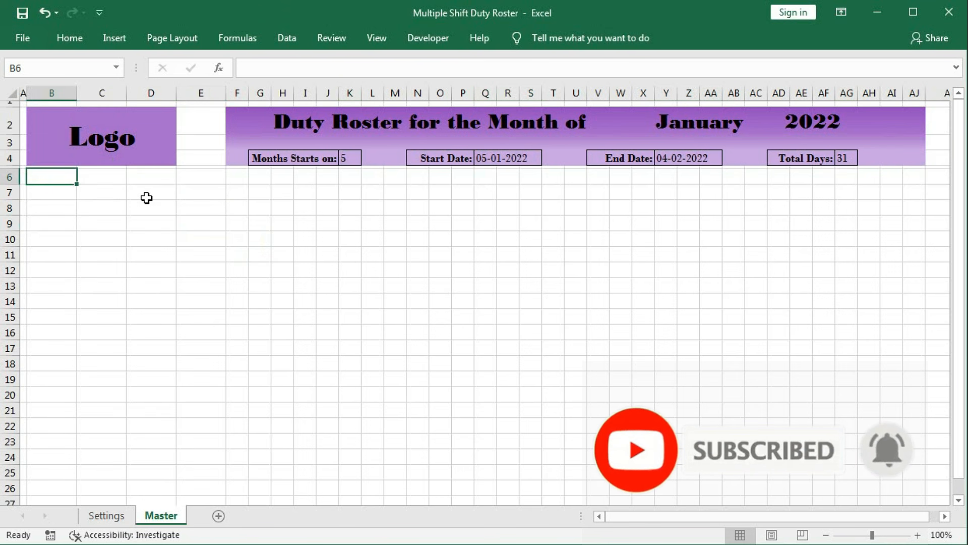
type("Empl")
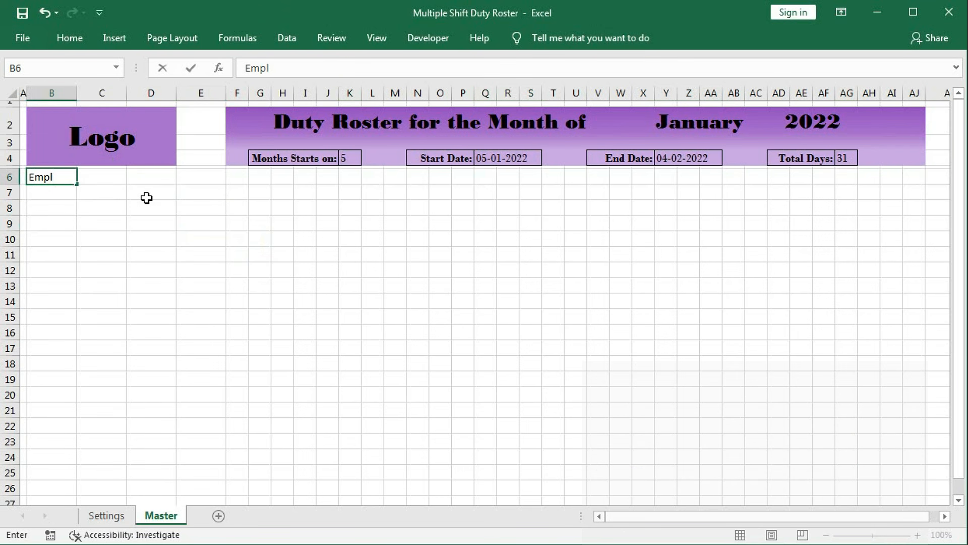
type("oyee Name")
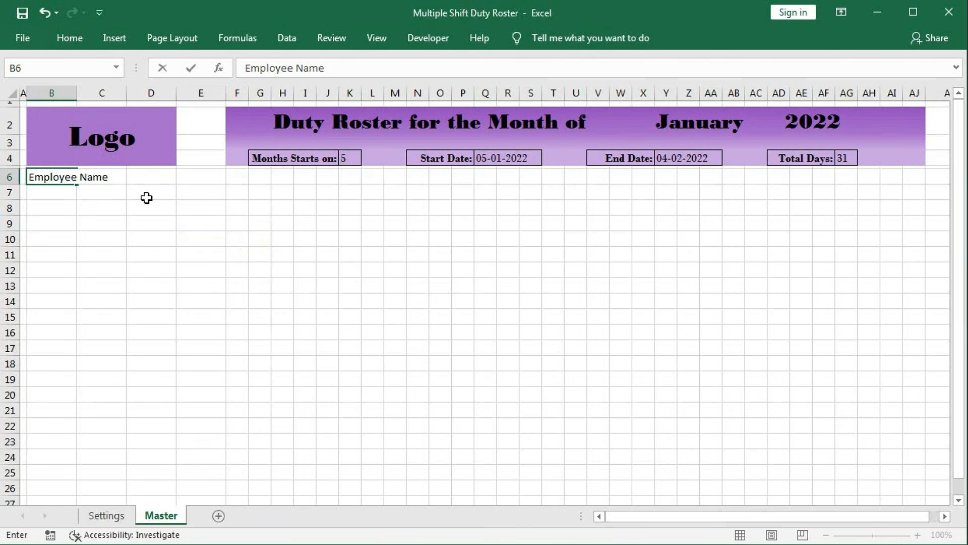
type("s")
key("Tab")
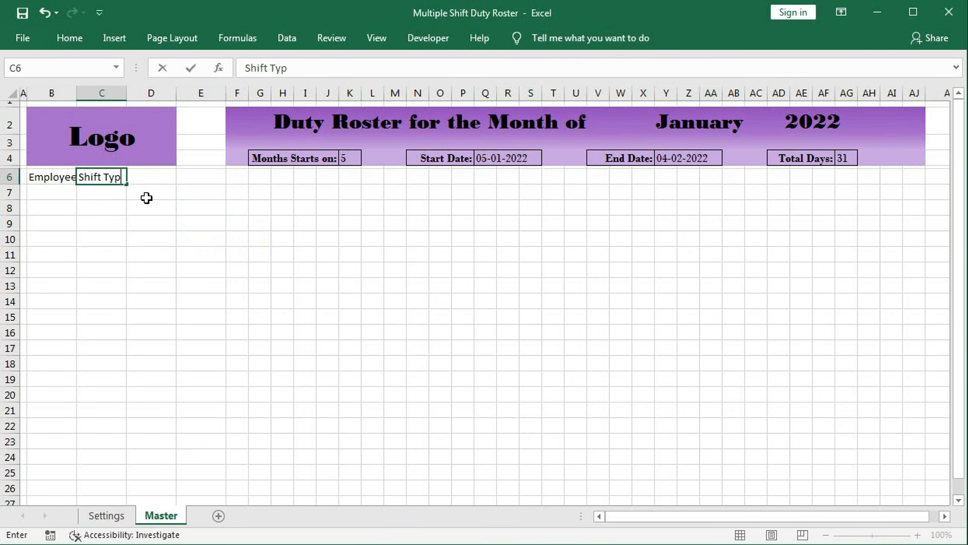
key("Tab")
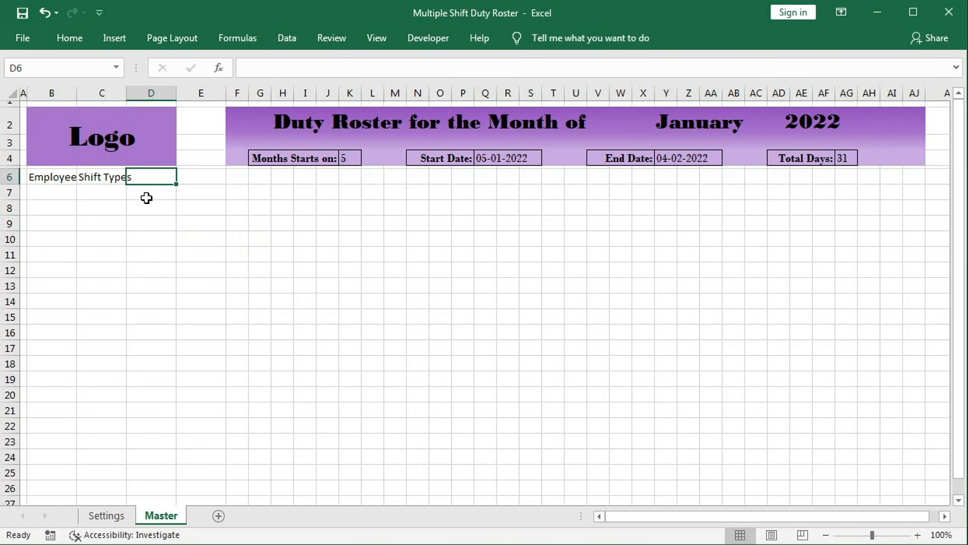
type("Shift Star")
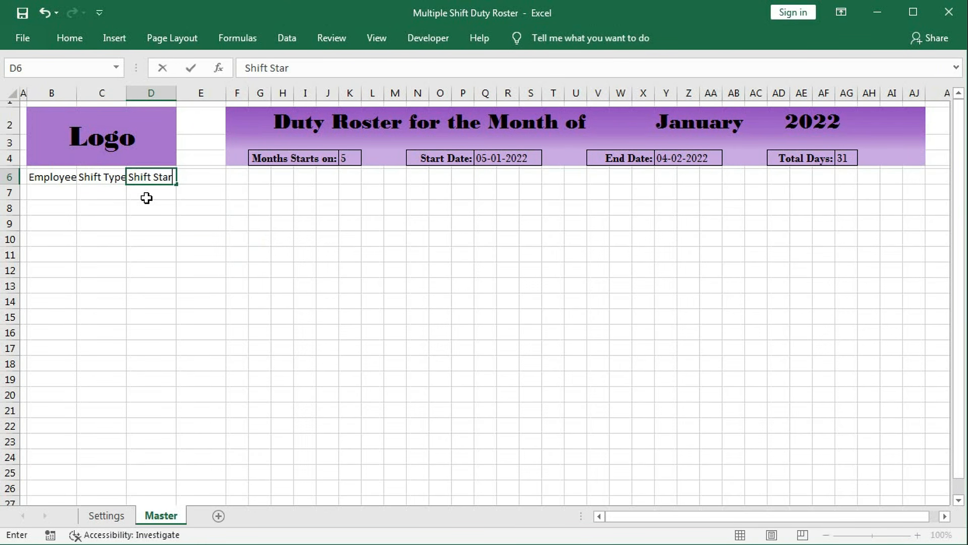
type("t")
key("Return")
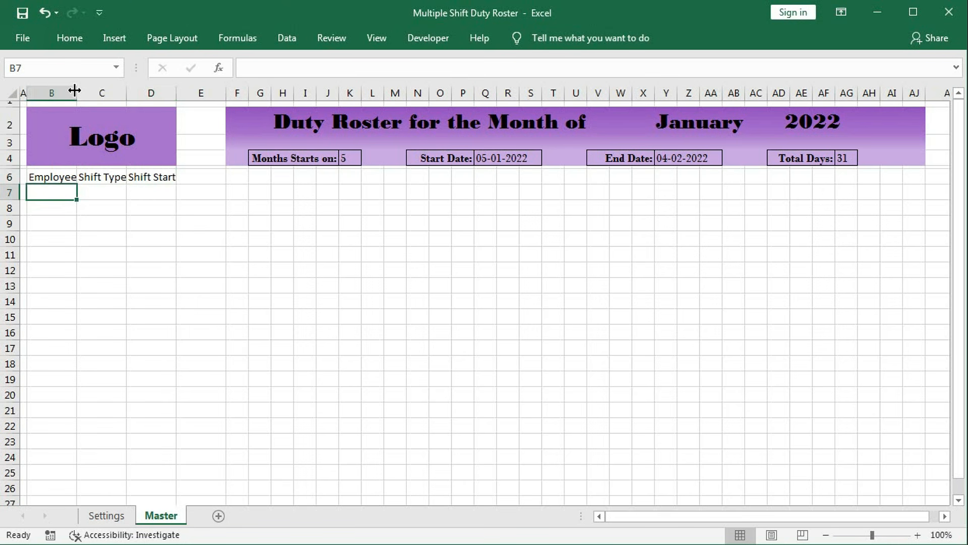
- AutoFit the widths of columns B to D and fill B7:B16 with the series Employee-1 through Employee-10
left_click_drag(52, 93, 168, 93)
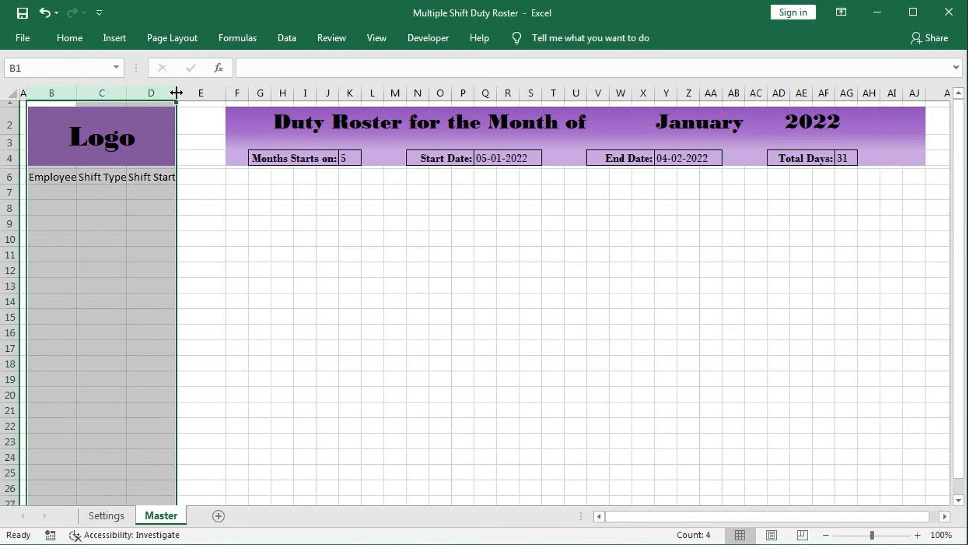
double_click(175, 92)
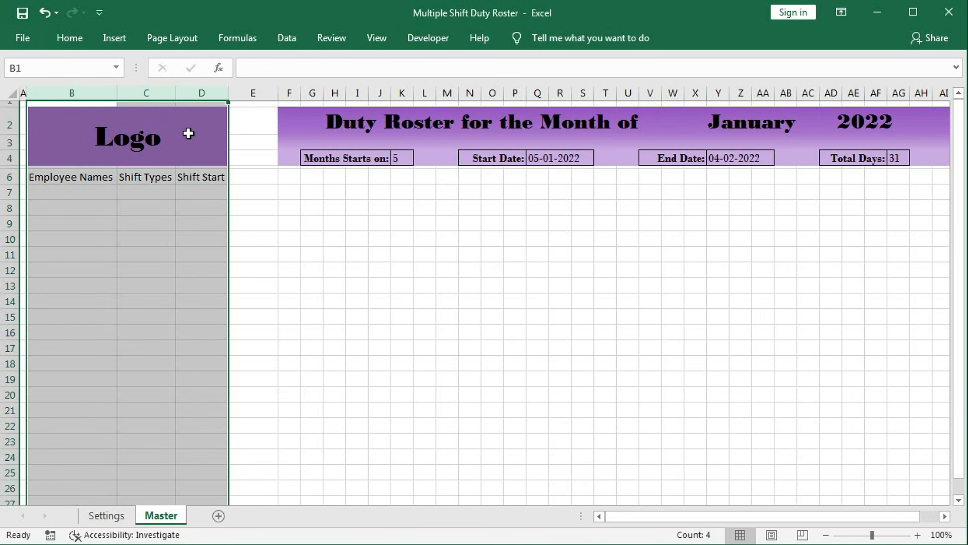
left_click(70, 197)
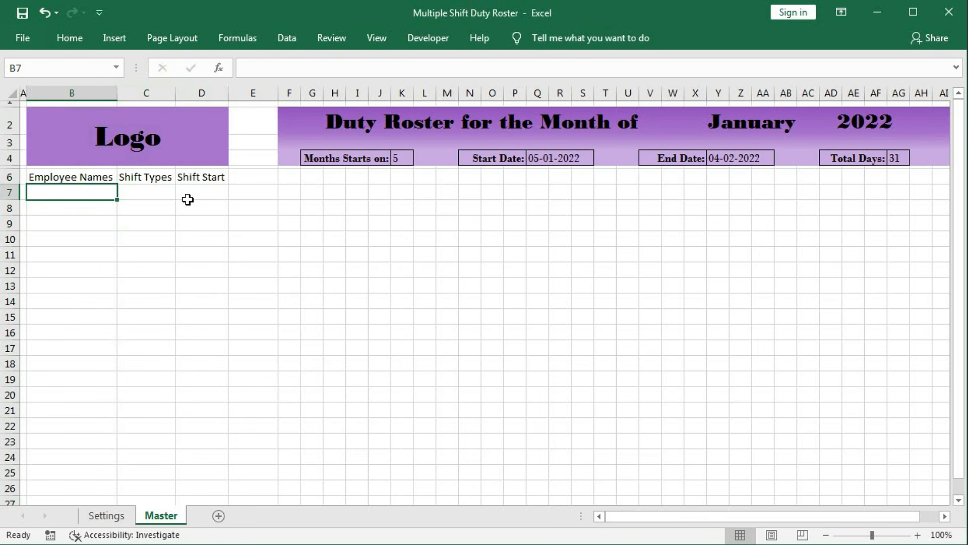
type("Em")
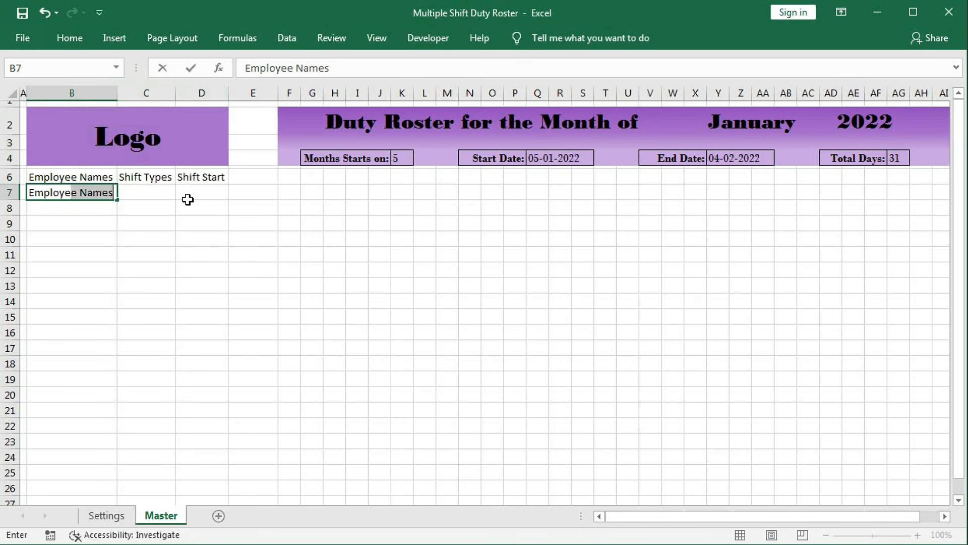
type("ployee-1")
key("Return")
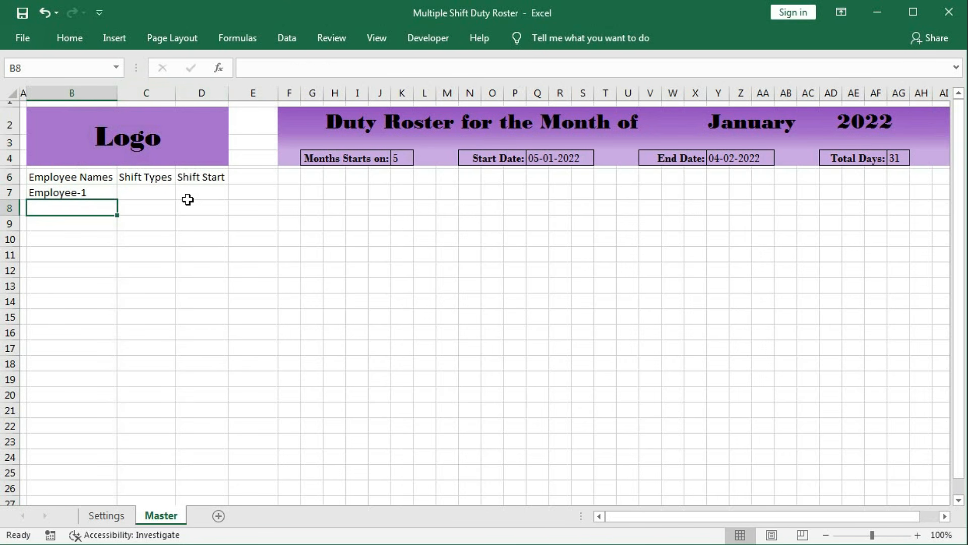
left_click(85, 193)
left_click_drag(119, 202, 111, 339)
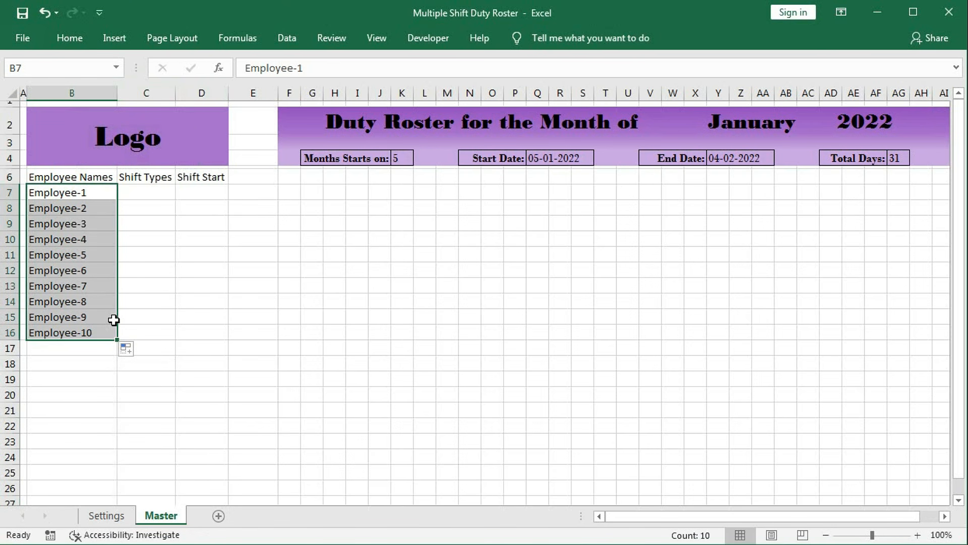
- Move the employee list down one row to B8:B17, leaving row 7 free below the headings
left_click_drag(149, 193, 194, 331)
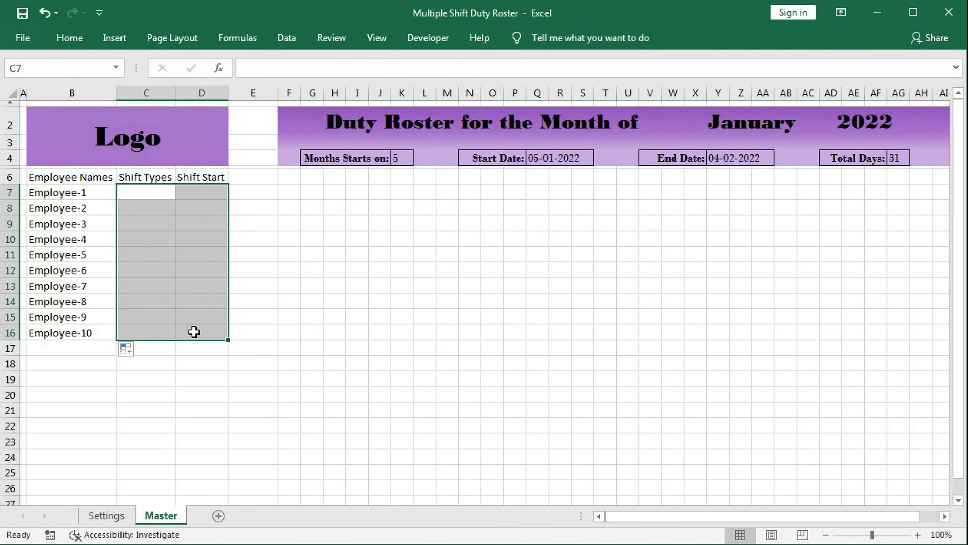
left_click(202, 286)
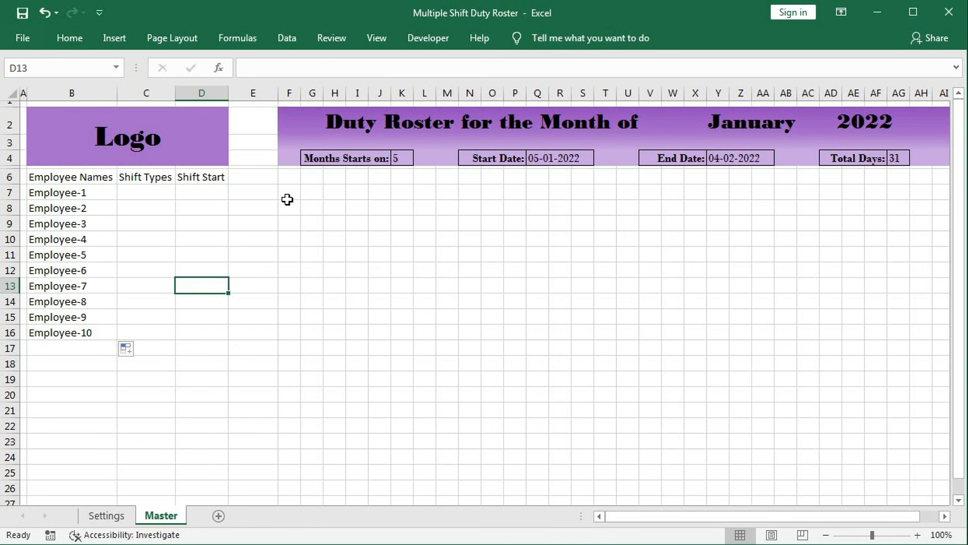
left_click_drag(49, 193, 59, 346)
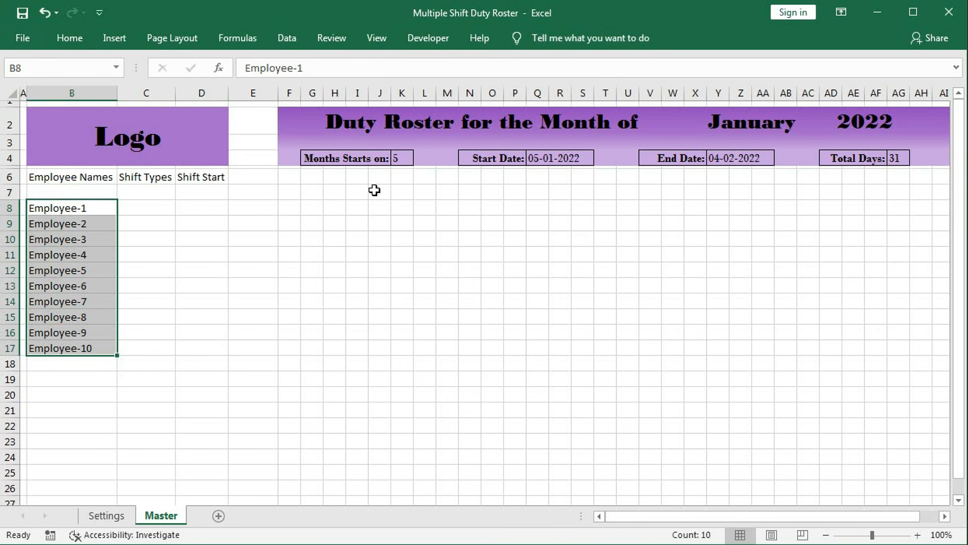
- Link F7 to the roster's Start Date with the formula =Q4
left_click(288, 191)
left_click(289, 176)
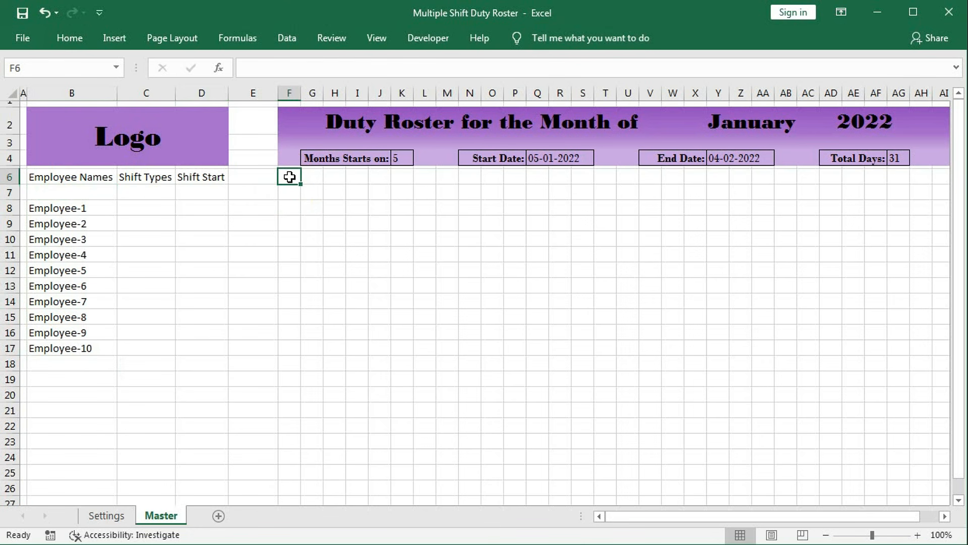
left_click(288, 192)
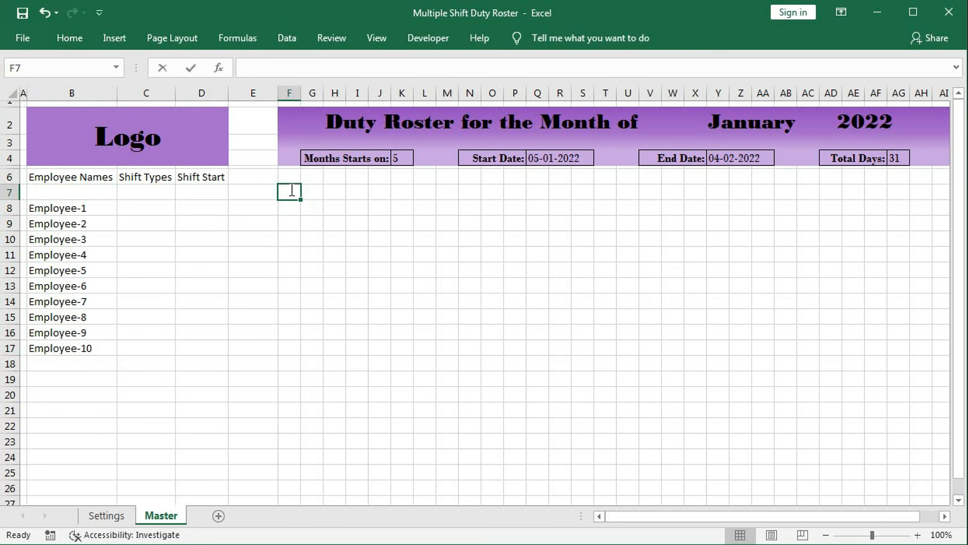
type("=")
left_click(549, 158)
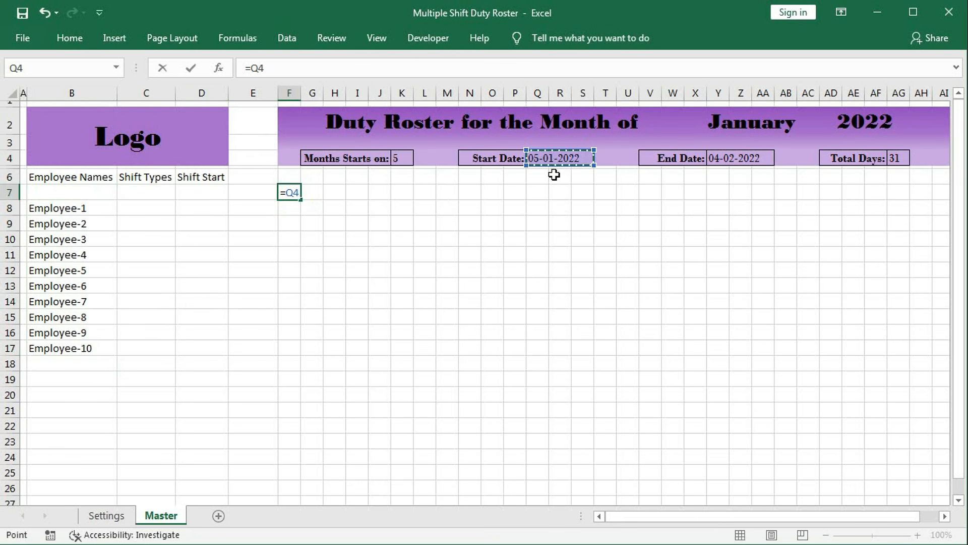
key("Return")
- Apply the custom number format dd to F7 so only the day number shows
left_click(290, 194)
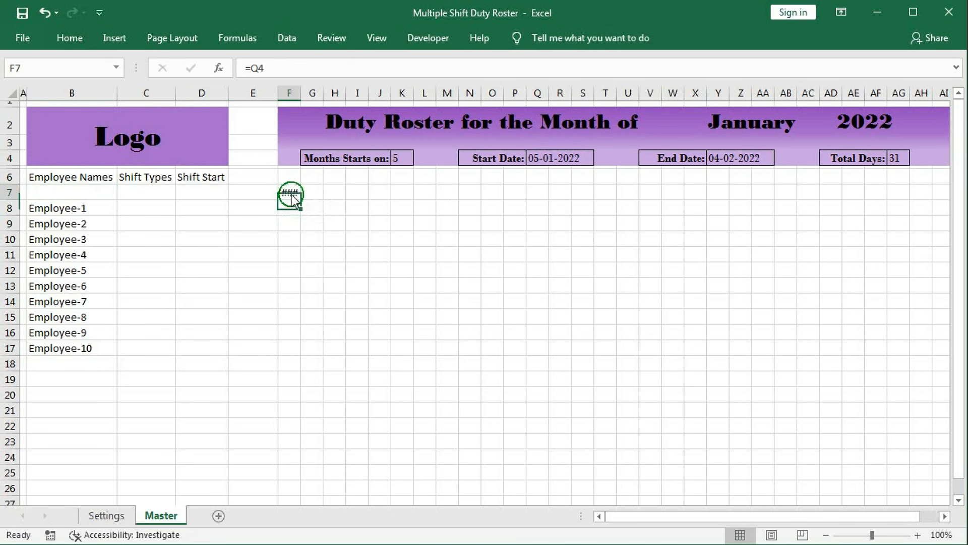
right_click(291, 194)
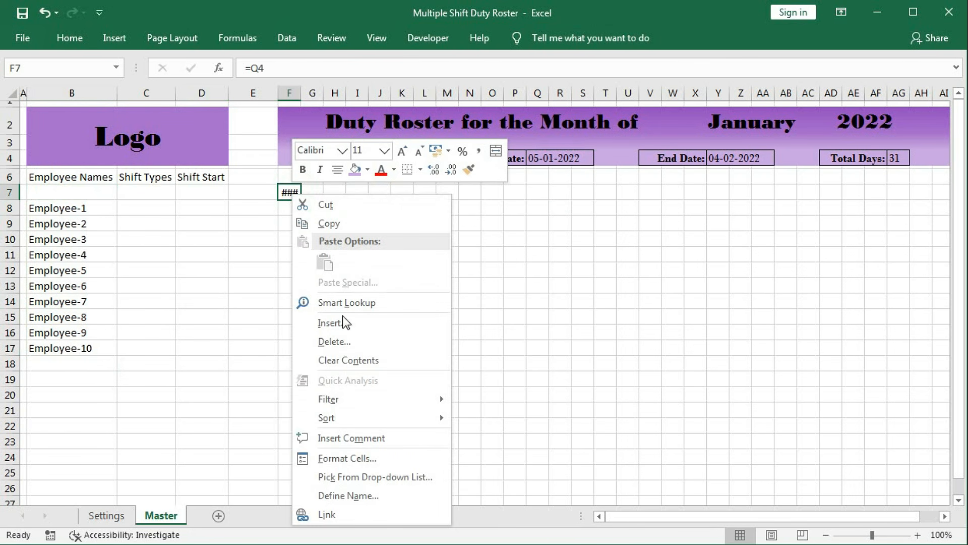
left_click(374, 457)
left_click(197, 216)
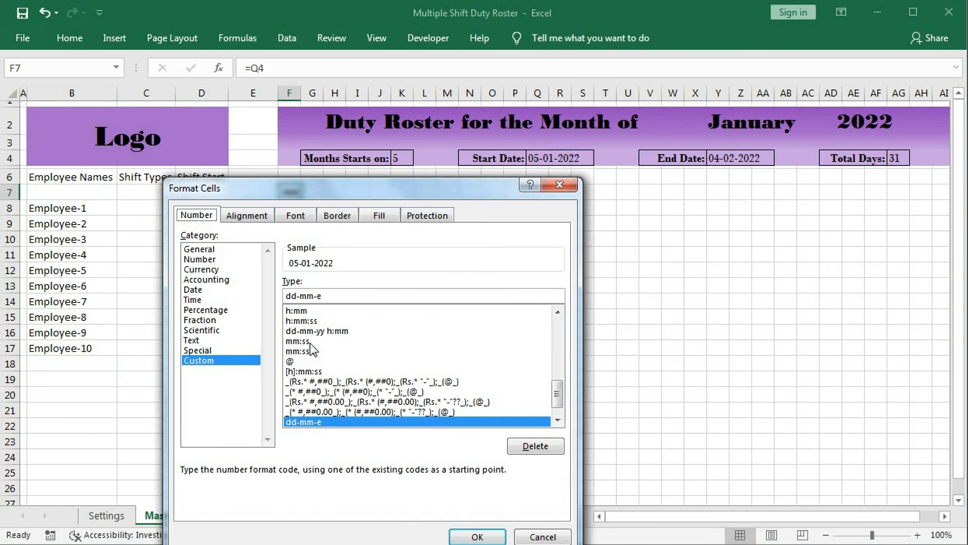
left_click_drag(322, 296, 302, 296)
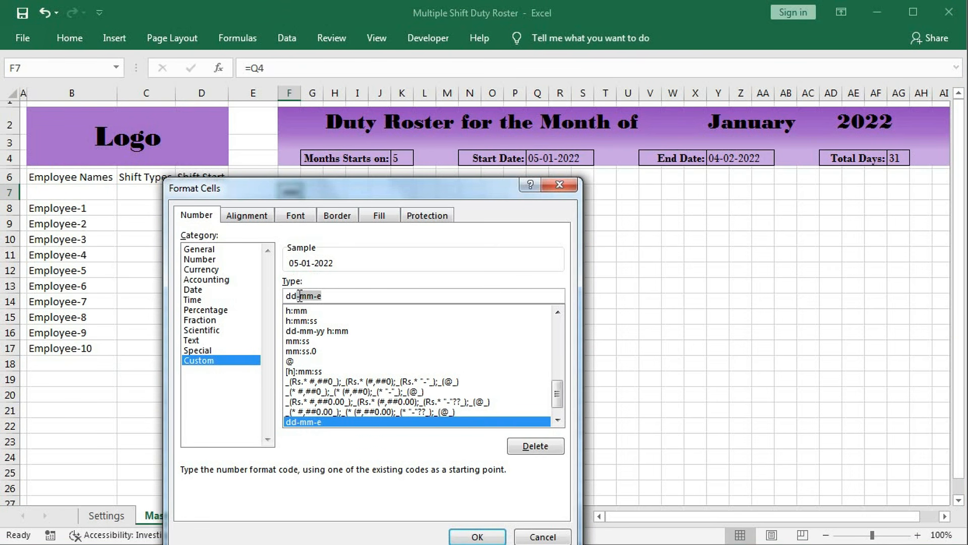
key("BackSpace")
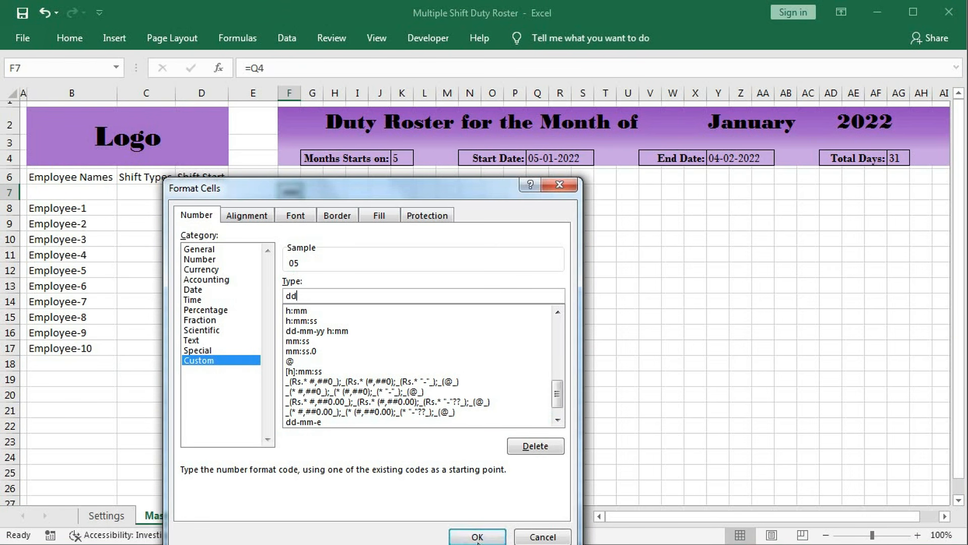
key("Return")
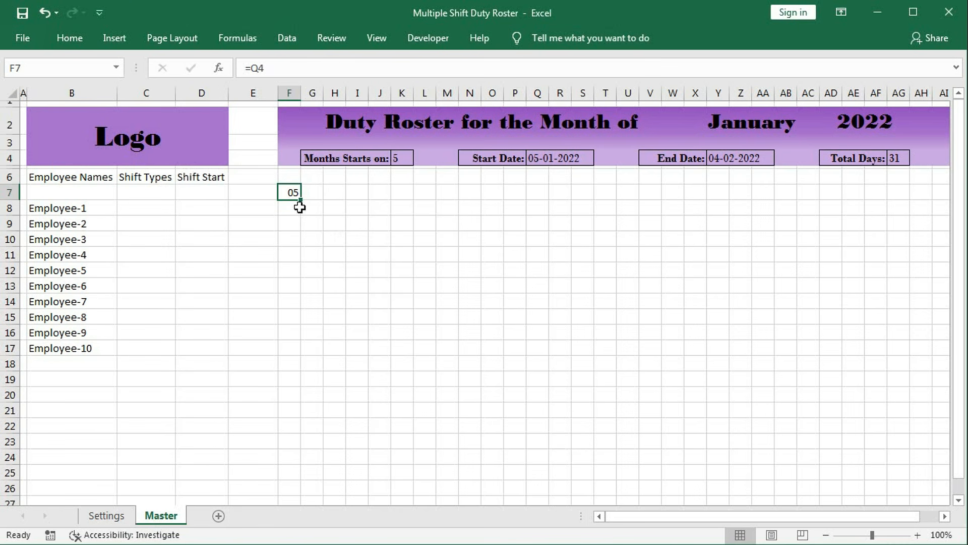
- Enter =IF(F7<Y4,F7+1,"") in G7 to give the next day until the End Date is reached
left_click(309, 192)
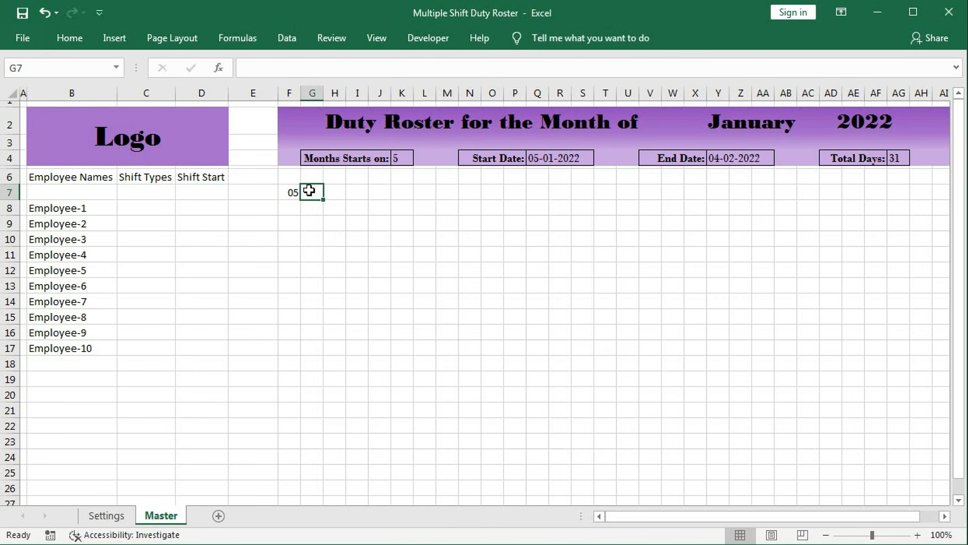
type("=if")
key("Tab")
left_click(291, 192)
type("<")
left_click(731, 158)
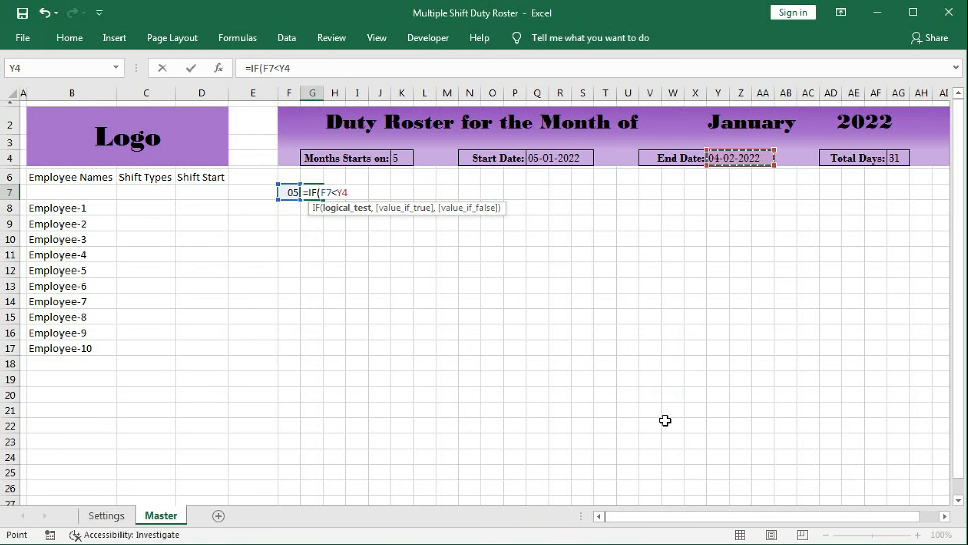
type(",")
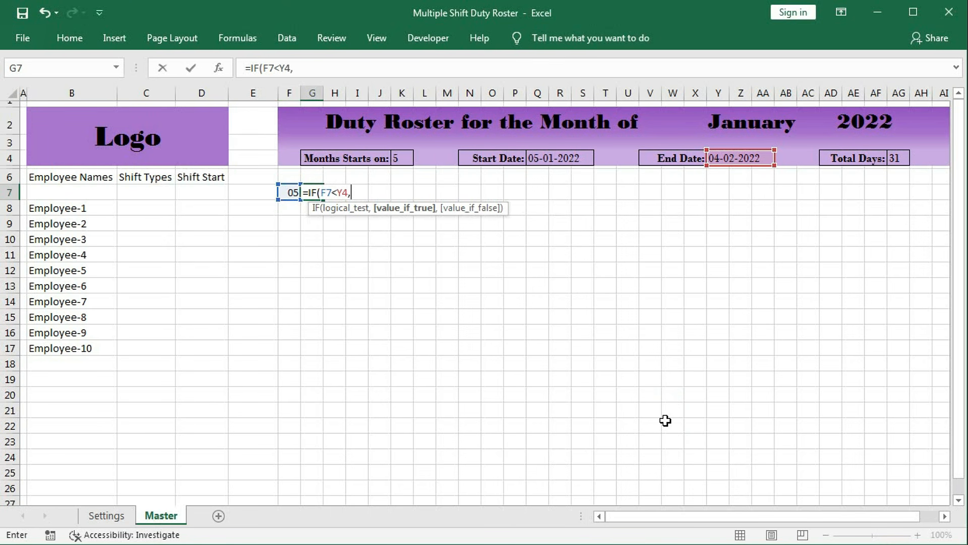
left_click(292, 193)
type("+1")
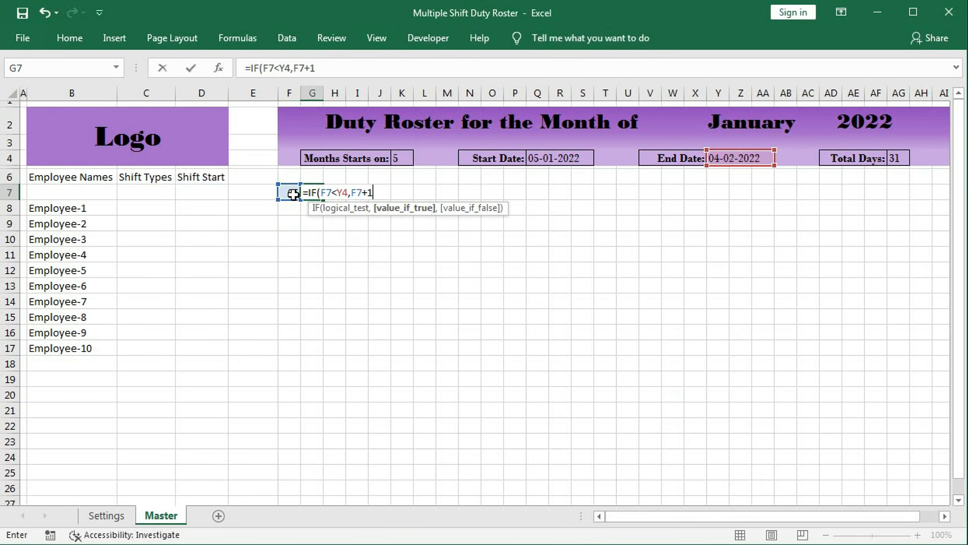
type(",")
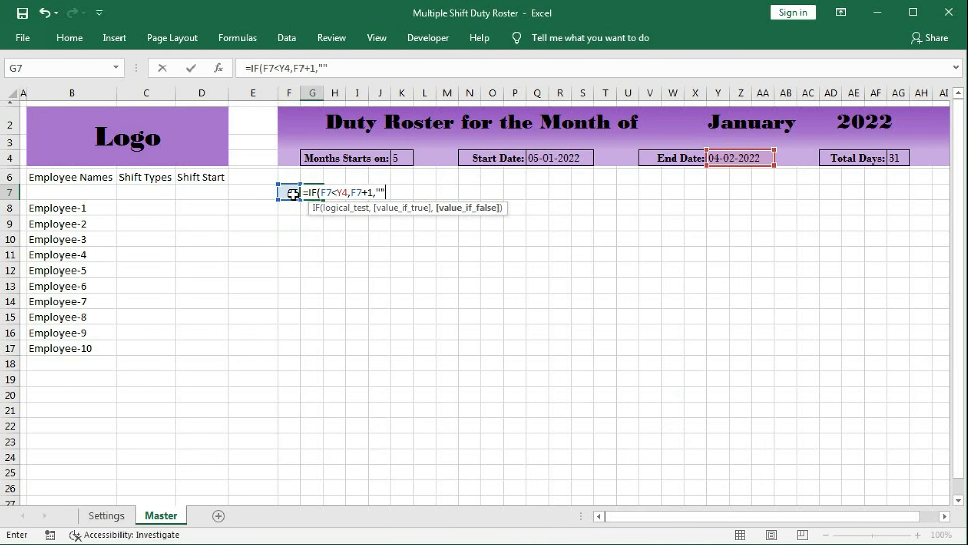
key("Return")
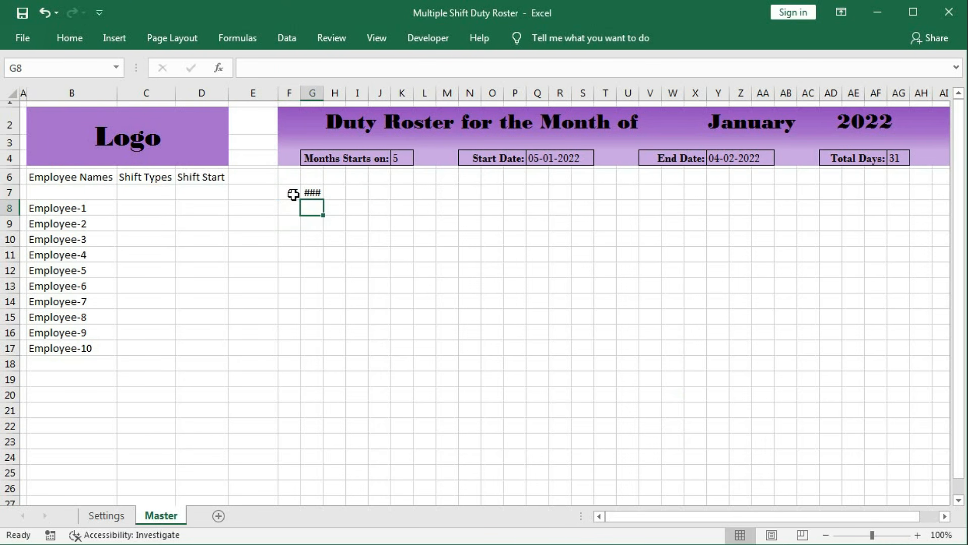
- Apply the custom number format dd to G7
left_click(313, 193)
right_click(315, 194)
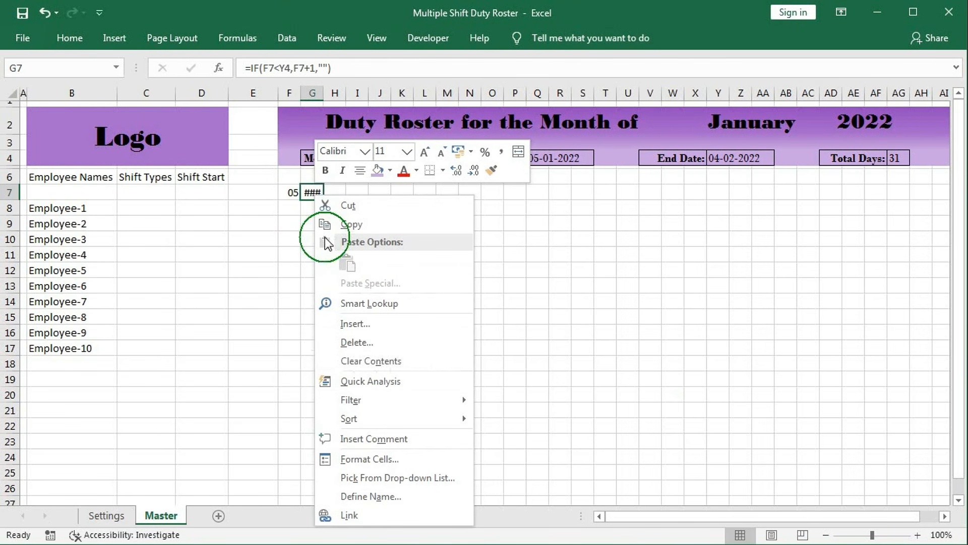
left_click(368, 459)
left_click(214, 360)
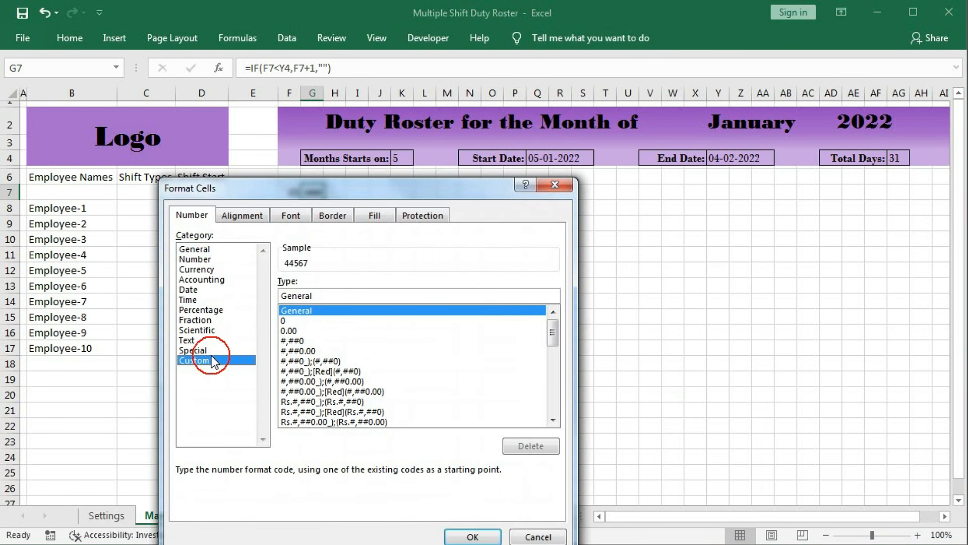
double_click(316, 294)
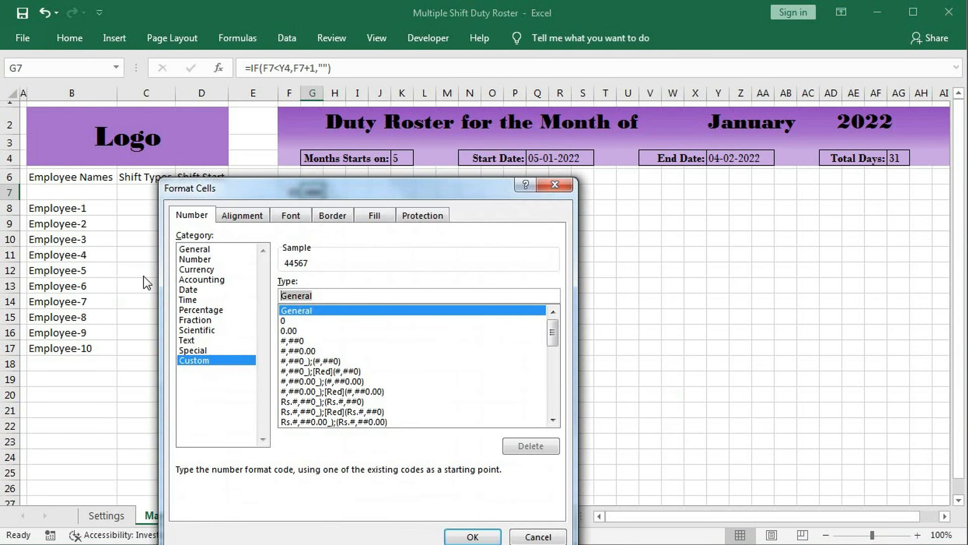
type("dd")
left_click(463, 535)
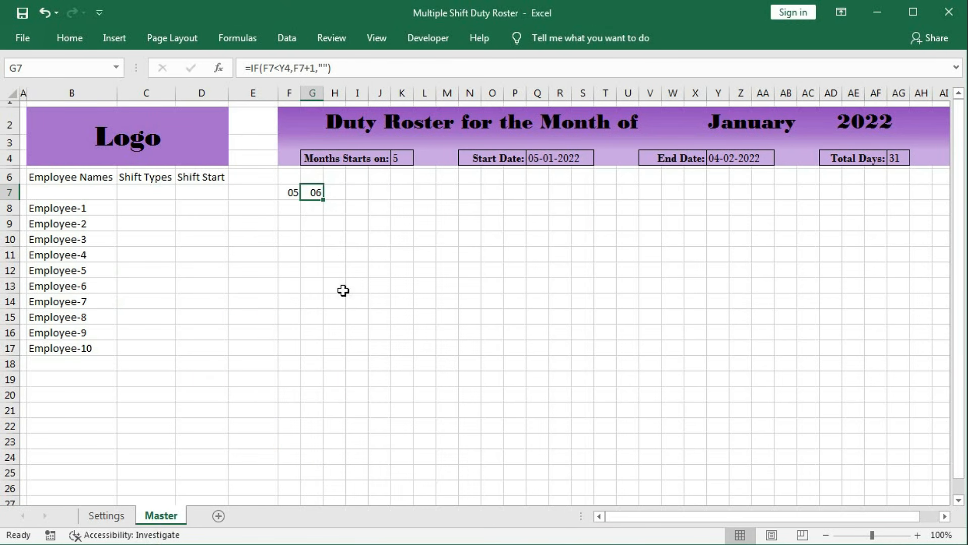
- Try filling the G7 formula across to AJ7 and inspect the copied formula in H7
left_click_drag(324, 201, 880, 192)
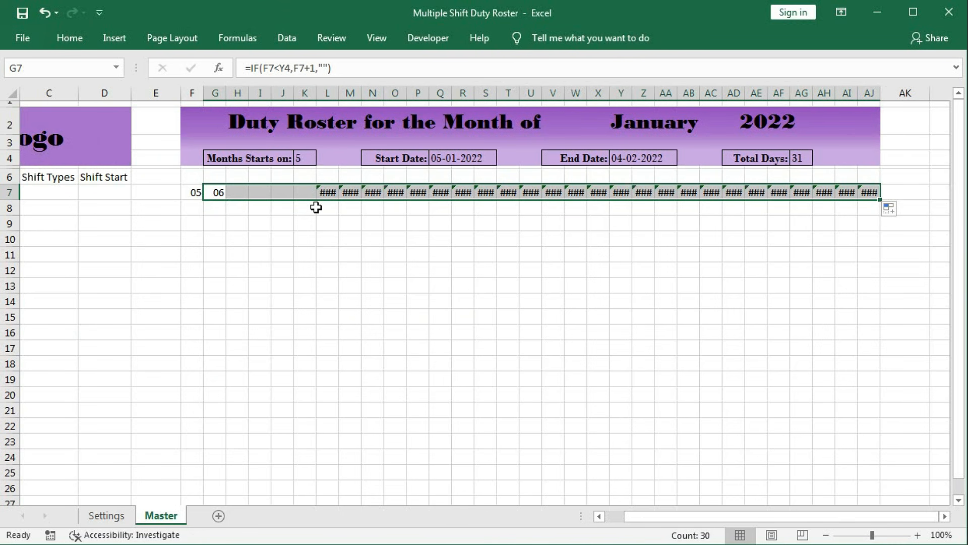
double_click(236, 192)
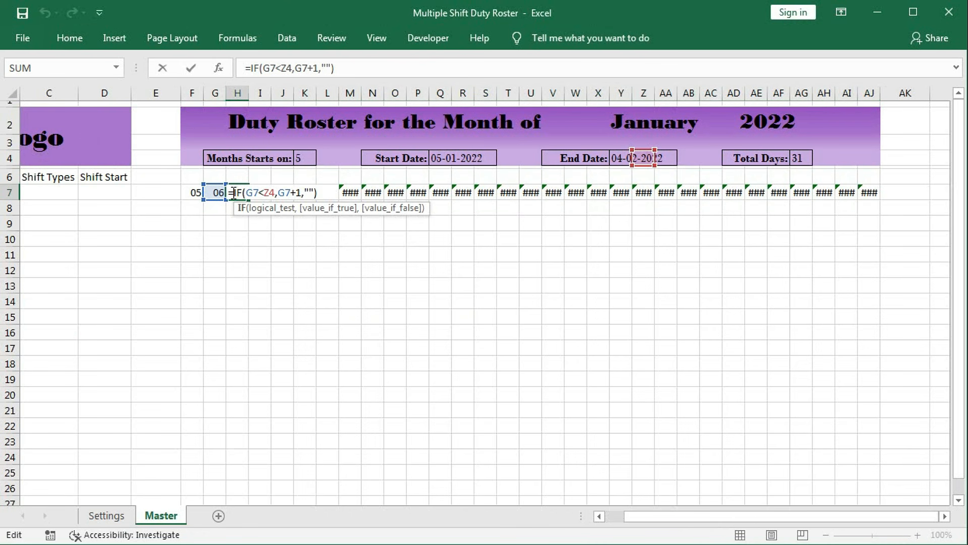
key("Escape")
- Make the End Date reference in G7's formula absolute as $Y$4 and fill the formula across to AJ7
double_click(217, 193)
left_click_drag(239, 193, 251, 194)
key("F4")
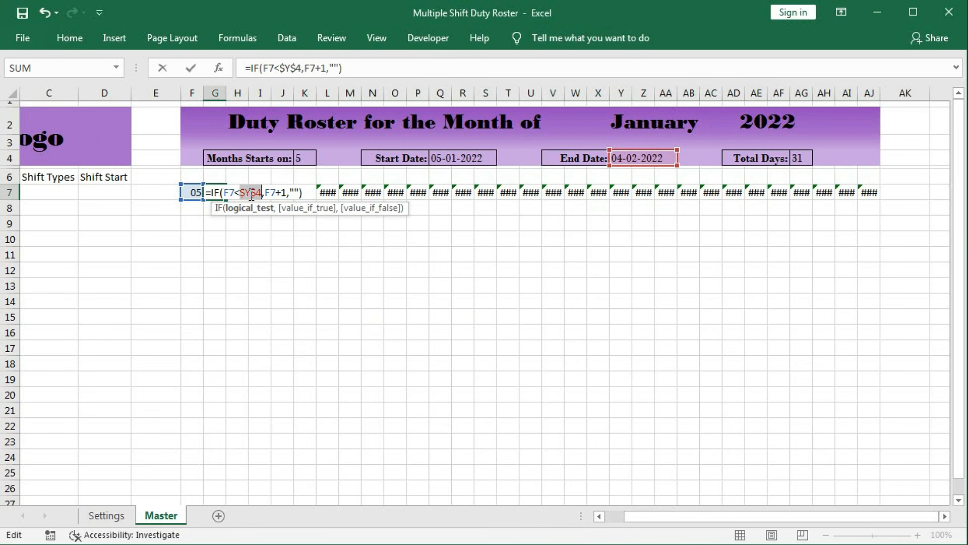
key("Return")
left_click(226, 196)
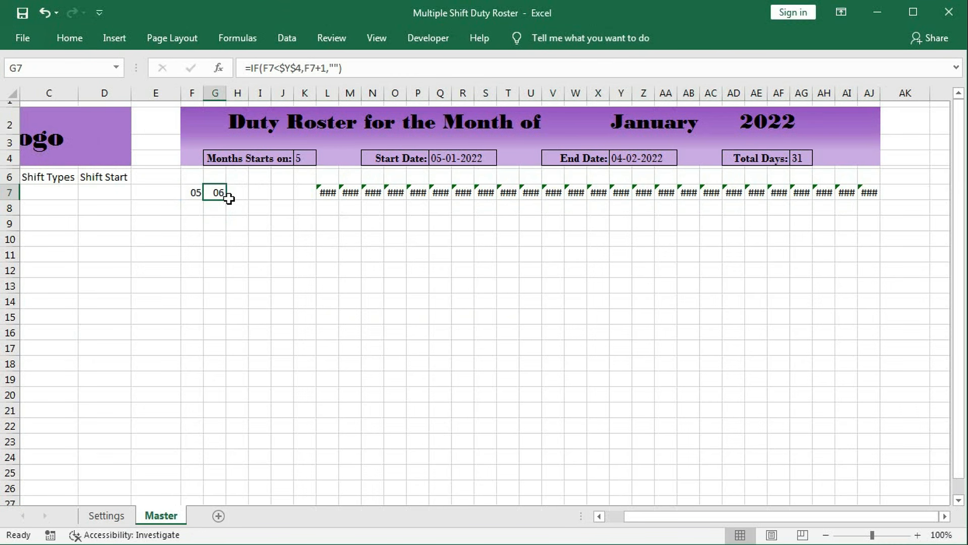
left_click_drag(227, 201, 871, 204)
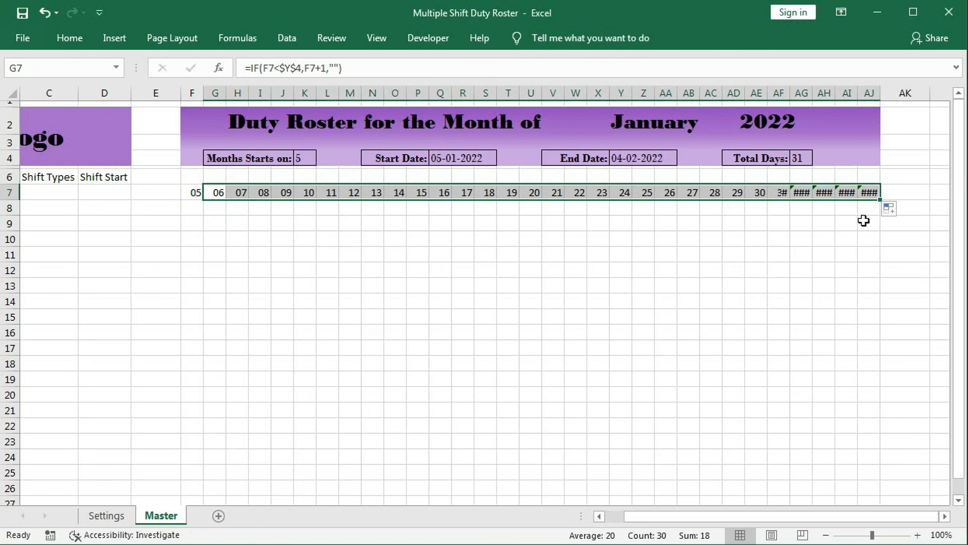
left_click(867, 196)
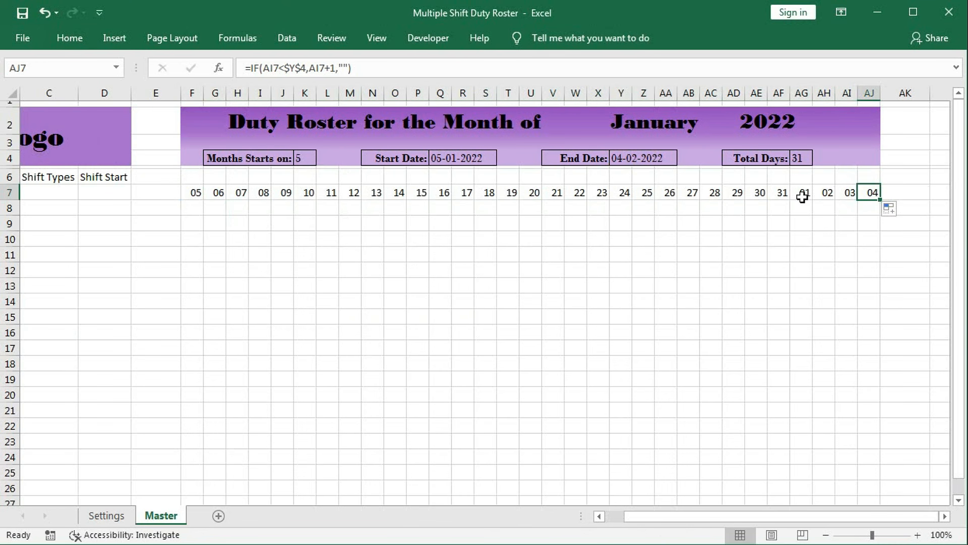
- Set the Months Starts on value in K4 to 1
left_click(306, 161)
type("1")
key("Return")
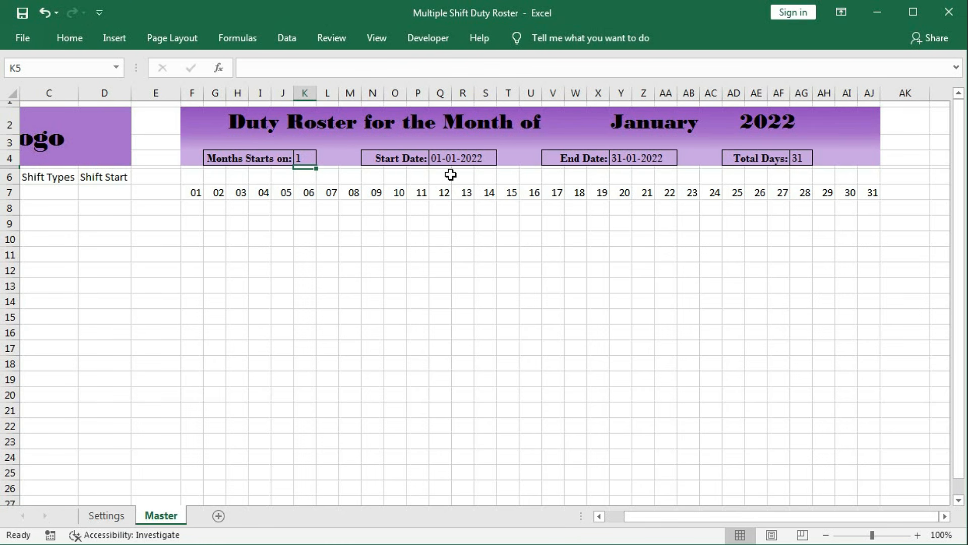
- Set the roster's month to February and its year to 2023 in the title row
left_click(720, 131)
left_click(729, 127)
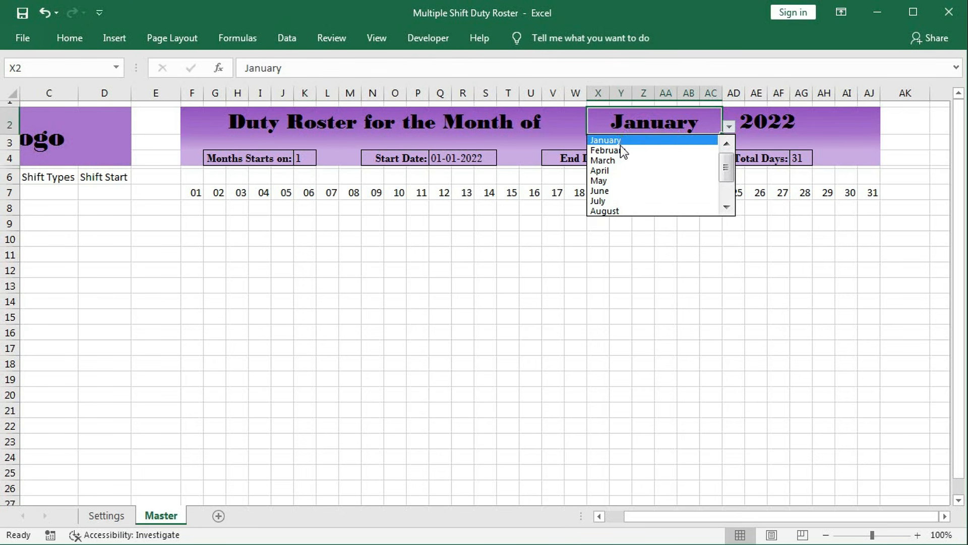
left_click(614, 147)
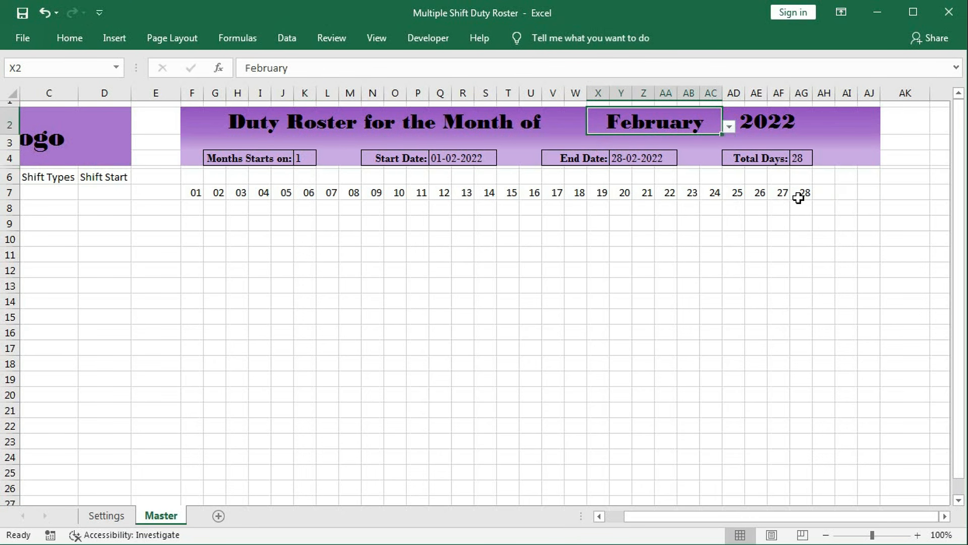
left_click(800, 124)
left_click(818, 126)
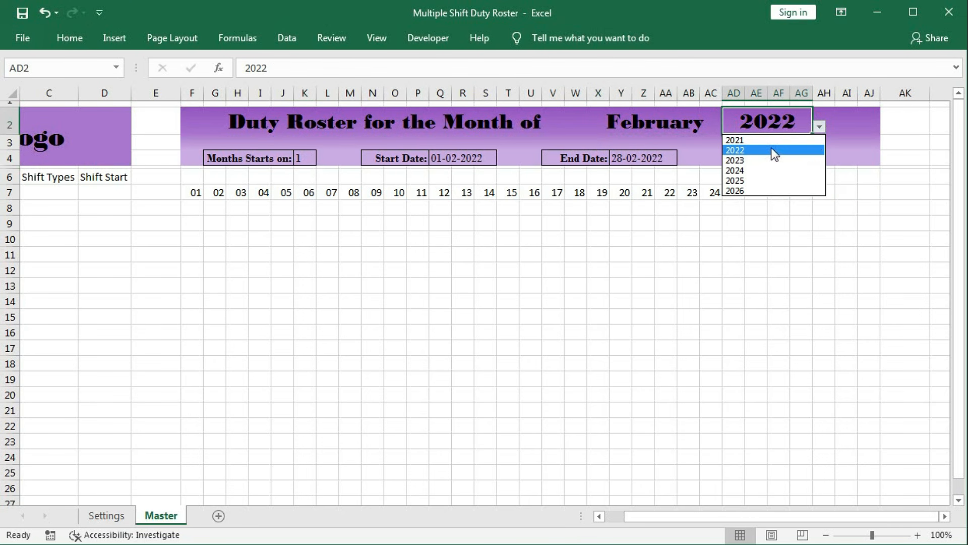
left_click(769, 159)
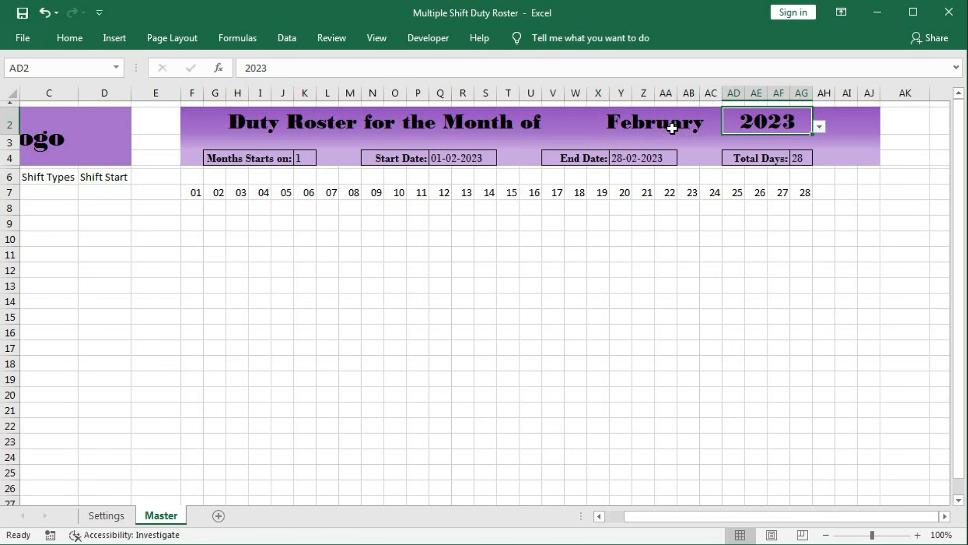
left_click(674, 129)
- Enter =TEXT(F7,"ddd") in F6 and fill the weekday formula across to AJ6
left_click(199, 180)
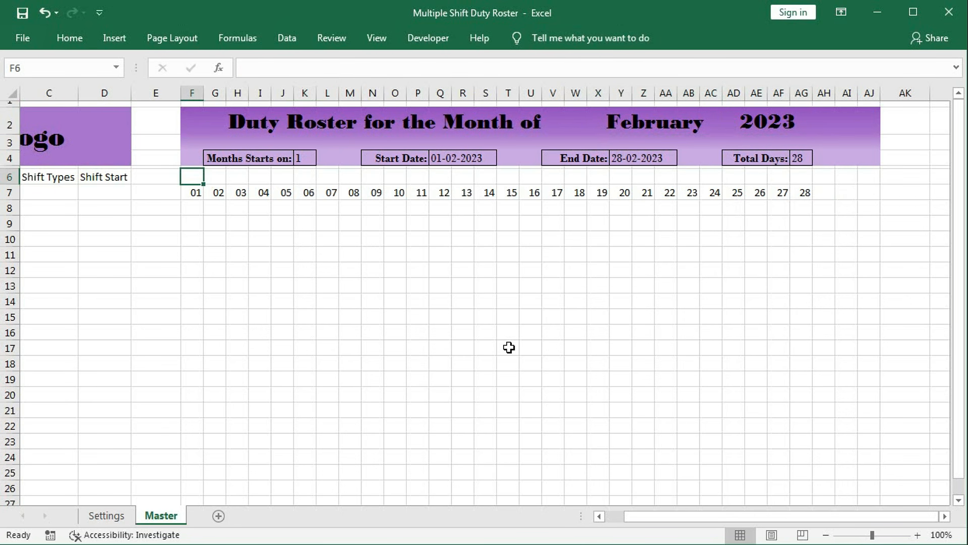
type("=te")
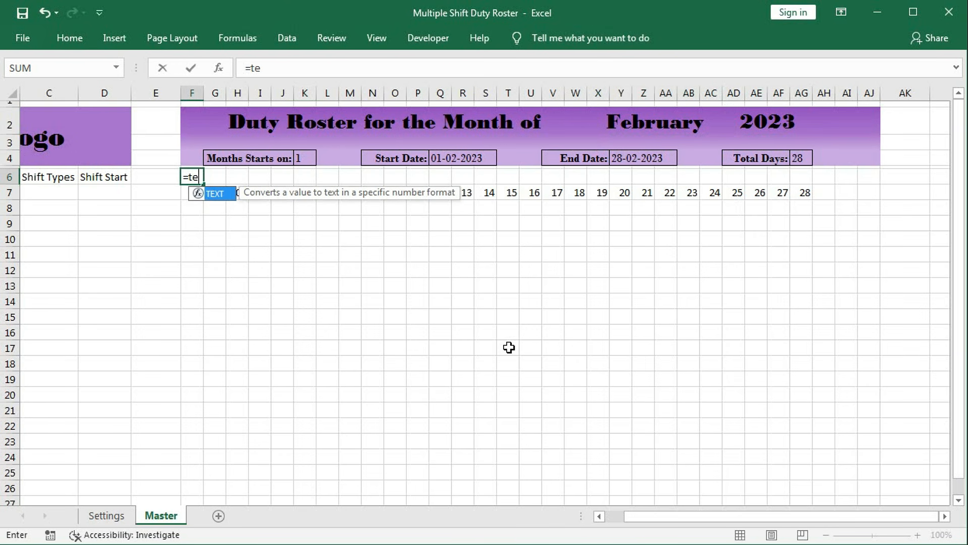
type("xt(")
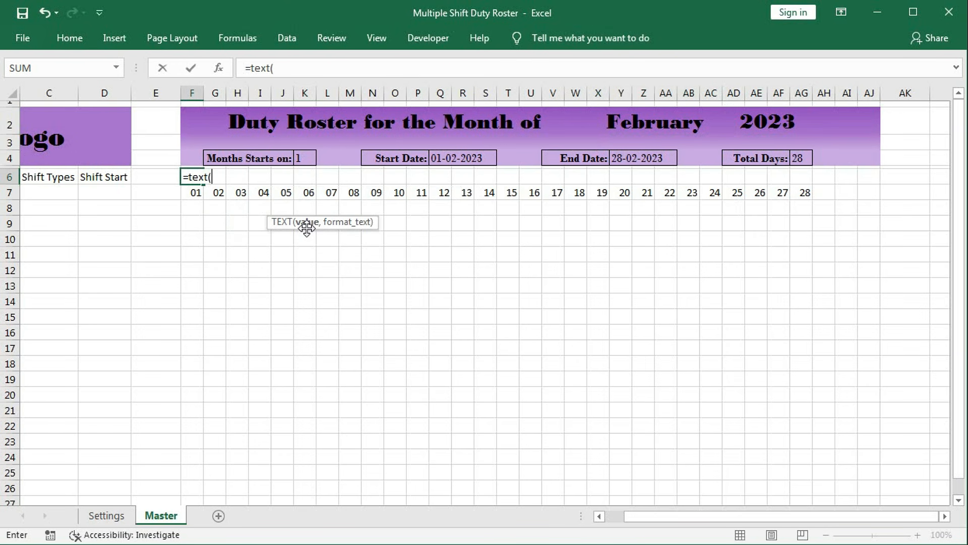
left_click(190, 193)
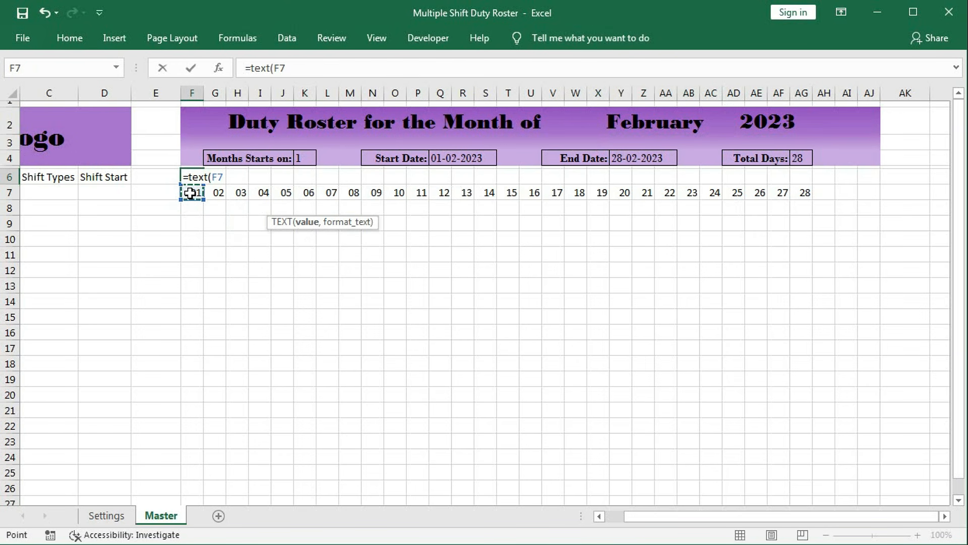
type(",\"dd")
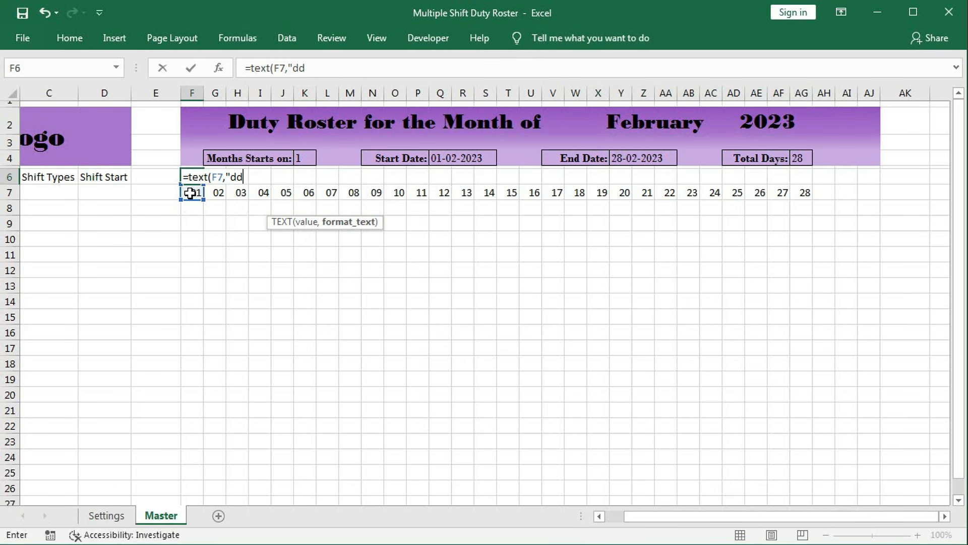
type("d\")")
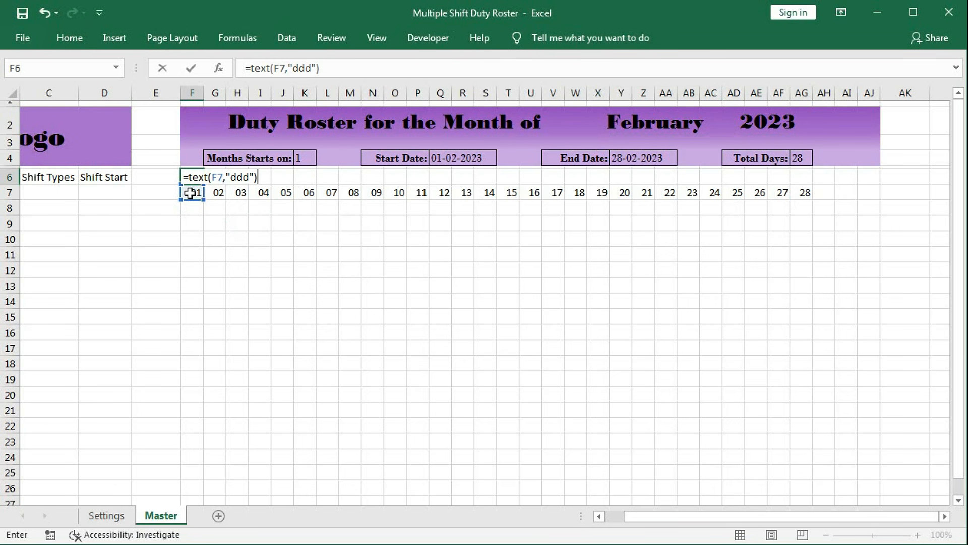
key("Return")
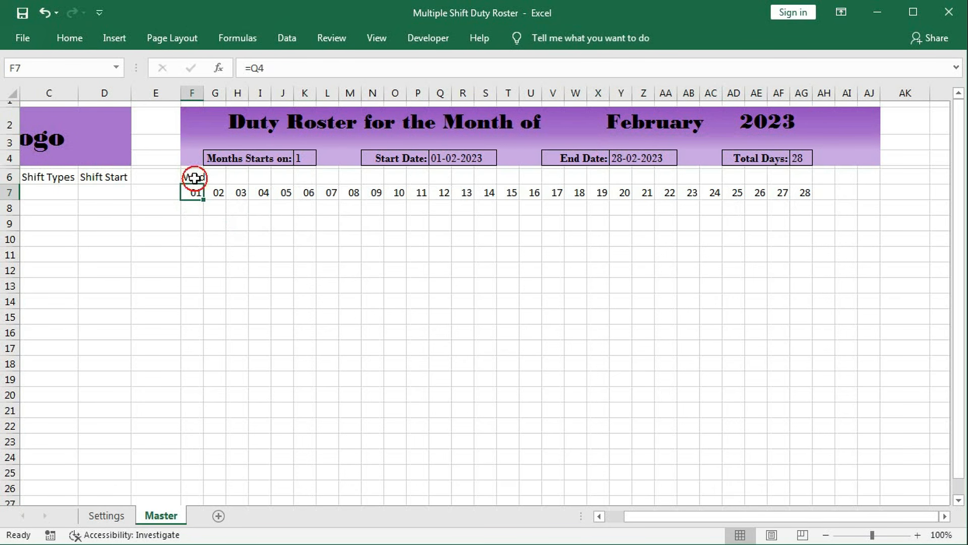
left_click(194, 176)
left_click_drag(203, 185, 890, 218)
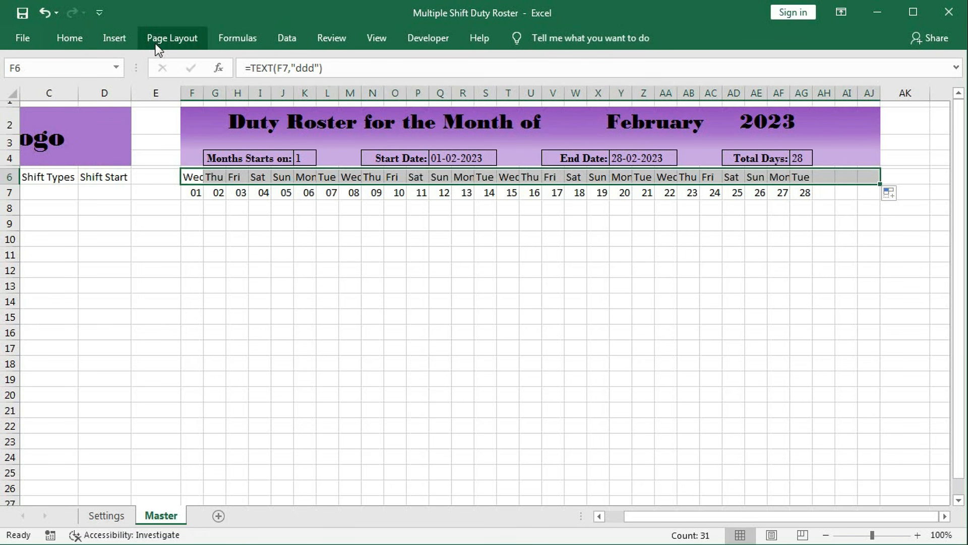
- Rotate the weekday names in F6:AJ6 upward with Rotate Text Up
left_click(74, 38)
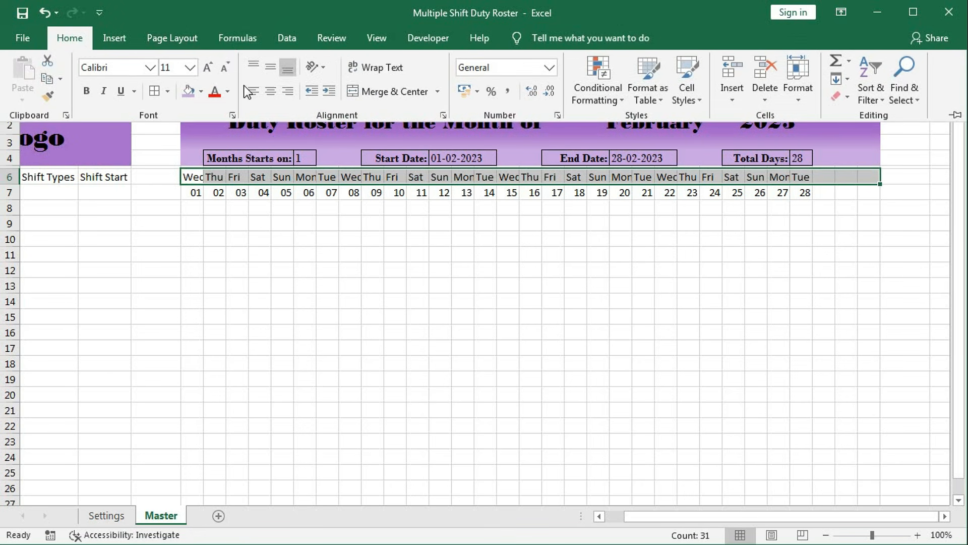
left_click(316, 67)
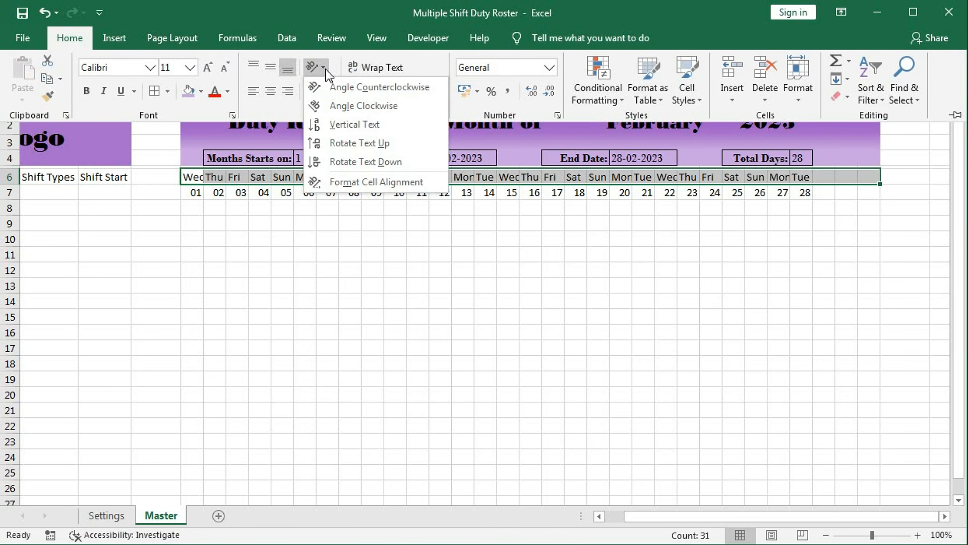
left_click(347, 146)
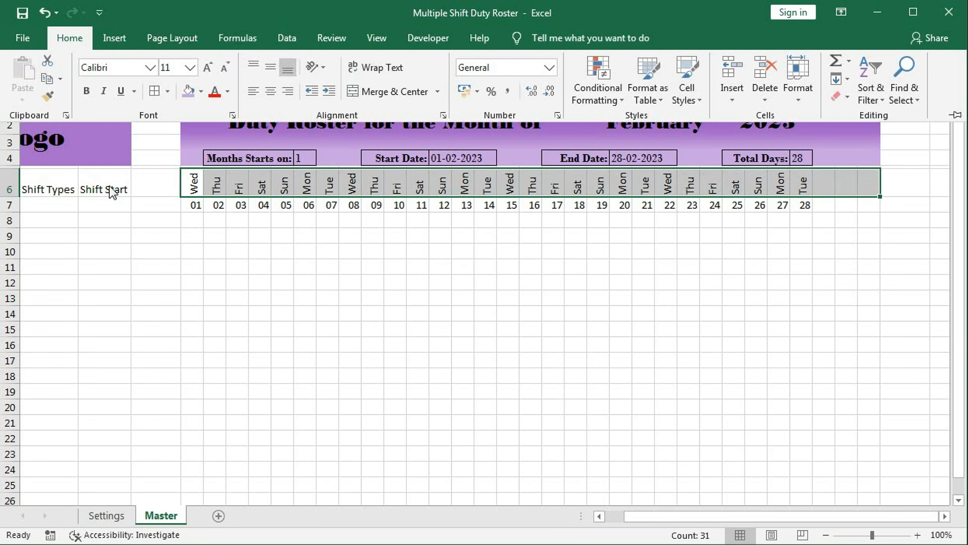
key("ctrl+F1")
- Merge and center the Shift Types header across C6:C7 and the Shift Start header across D6:D7
left_click_drag(54, 180, 47, 201)
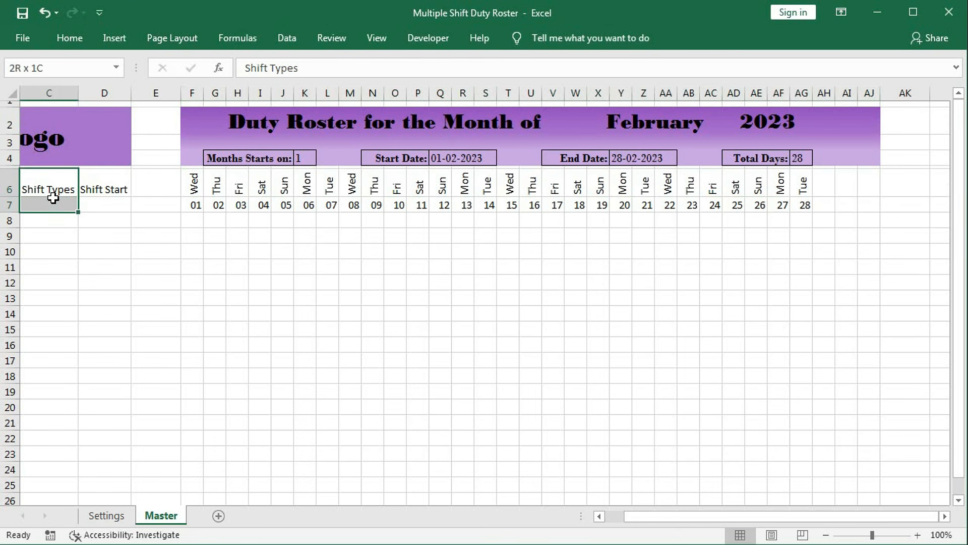
left_click(69, 38)
left_click(386, 89)
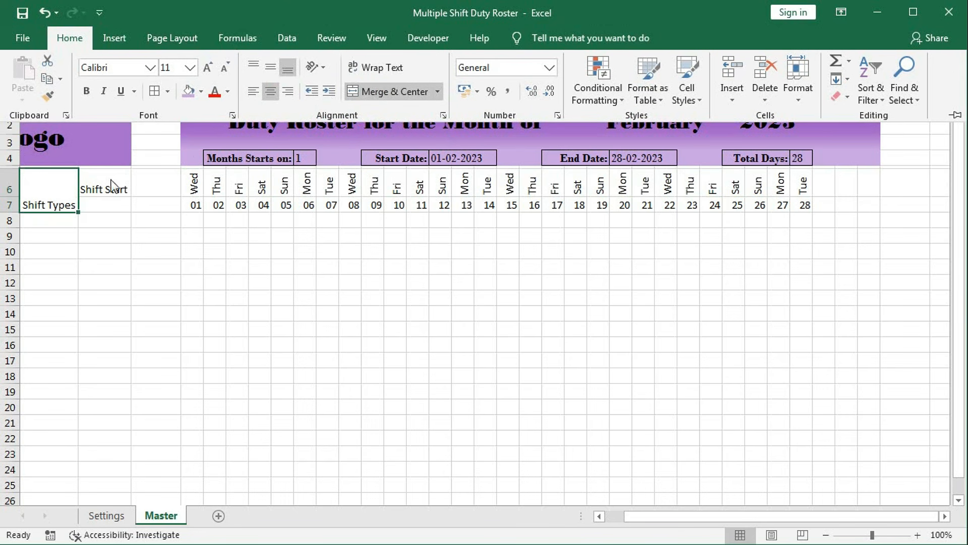
left_click(104, 192)
left_click_drag(104, 197, 104, 207)
left_click(70, 37)
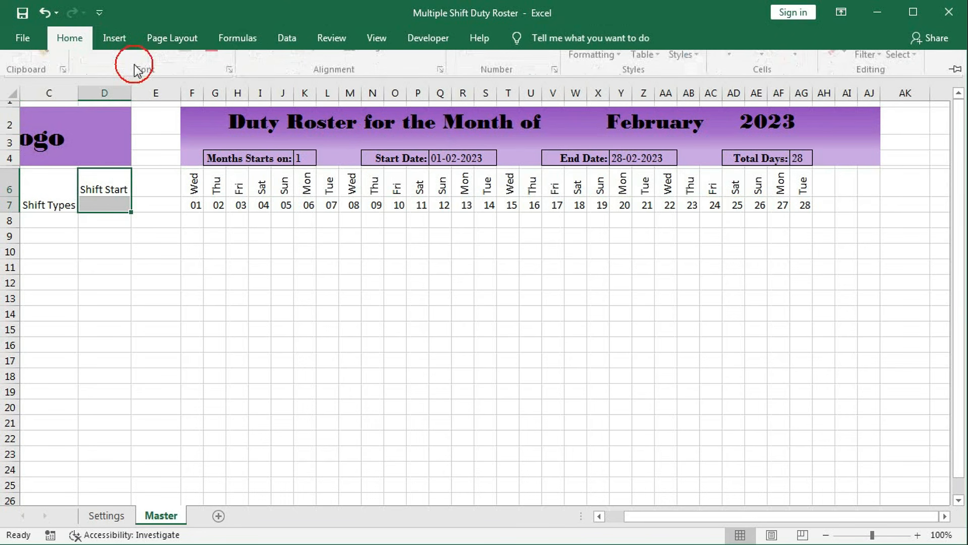
left_click(388, 91)
- Middle-align the merged Shift Types and Shift Start headers vertically
left_click(48, 194)
left_click_drag(48, 194, 116, 187)
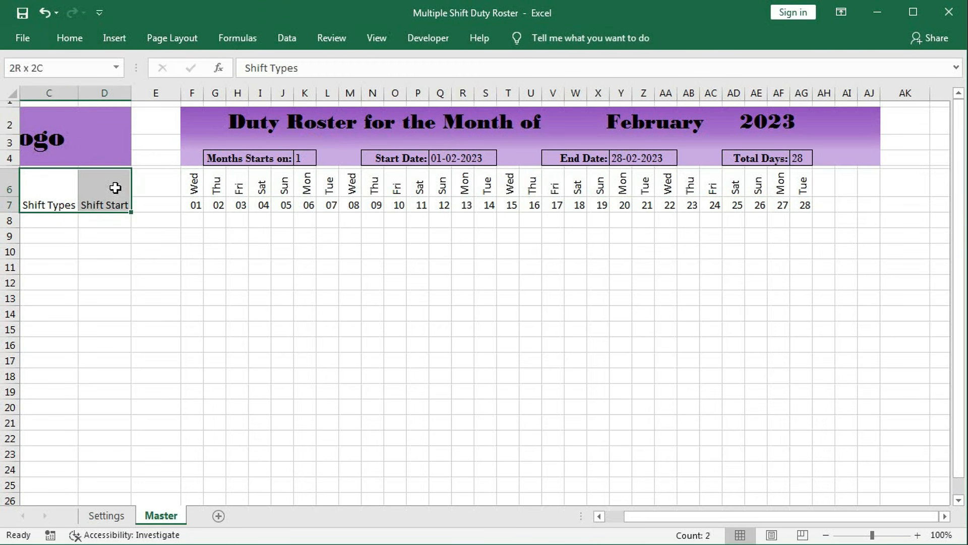
left_click(69, 37)
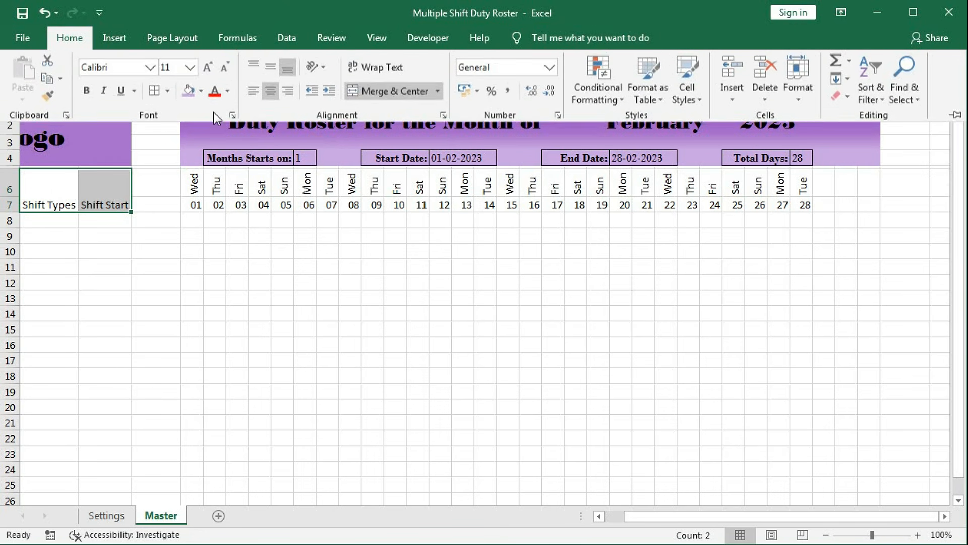
left_click(271, 74)
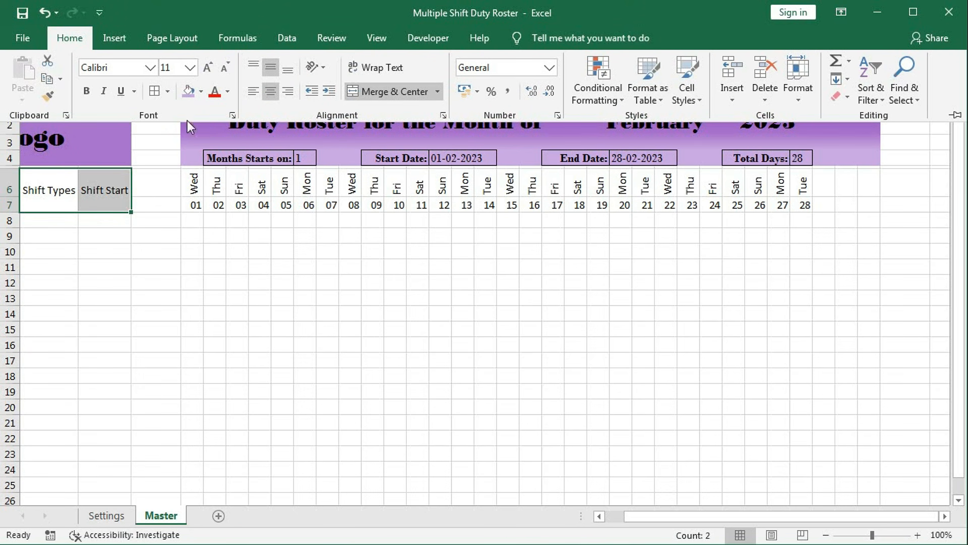
- Start a two-color gradient fill in Format Cells for the Shift Types and Shift Start headers
right_click(78, 193)
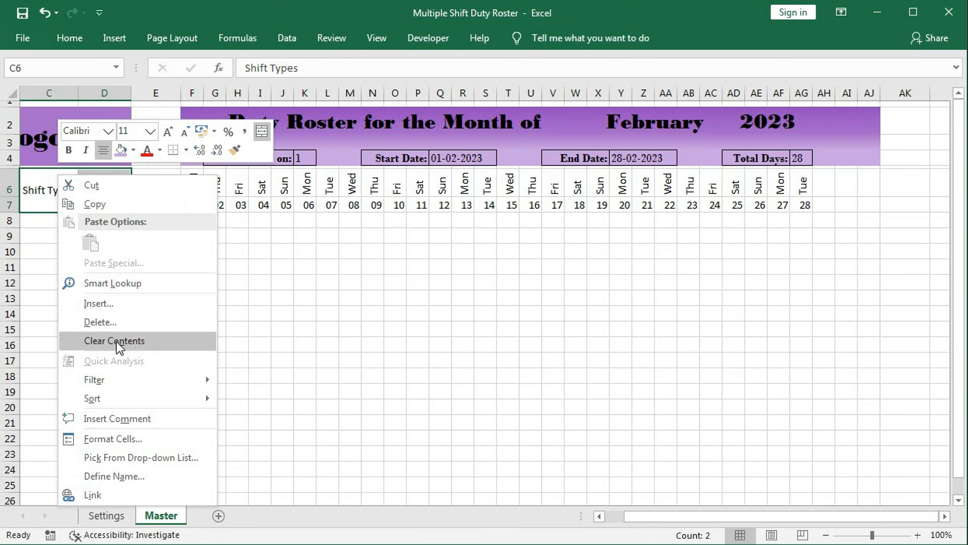
left_click(120, 438)
left_click_drag(240, 184, 508, 113)
left_click(436, 145)
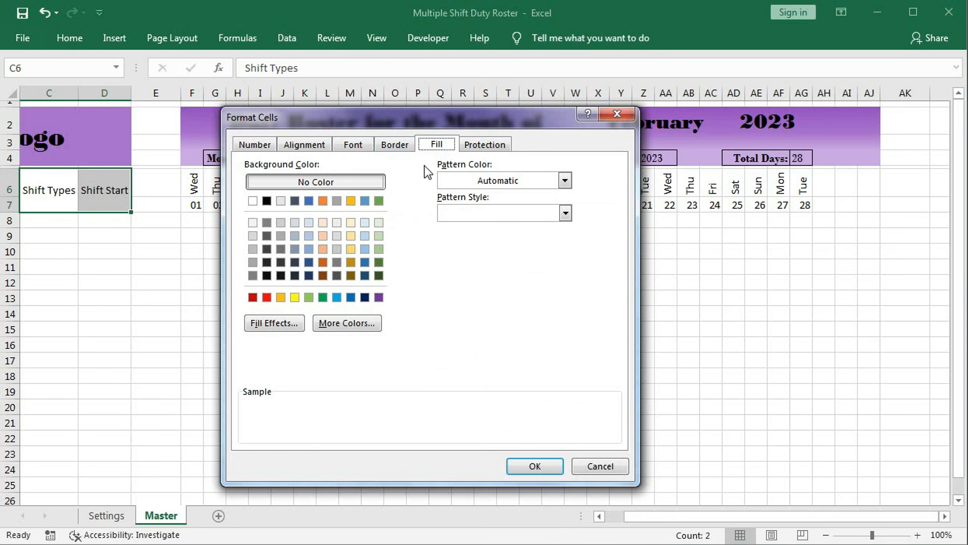
left_click(293, 321)
left_click_drag(195, 196, 565, 125)
left_click(370, 206)
left_click(548, 205)
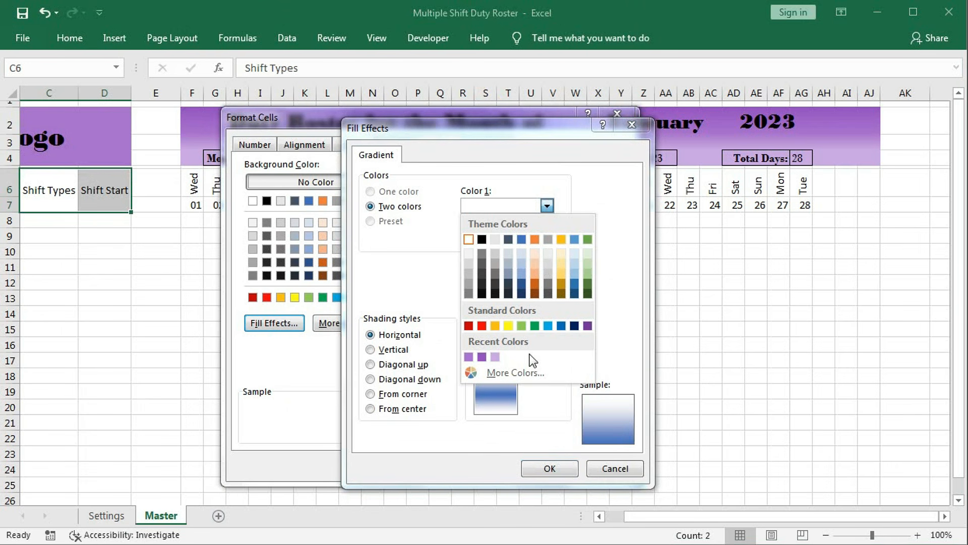
left_click(510, 373)
left_click_drag(173, 283, 483, 179)
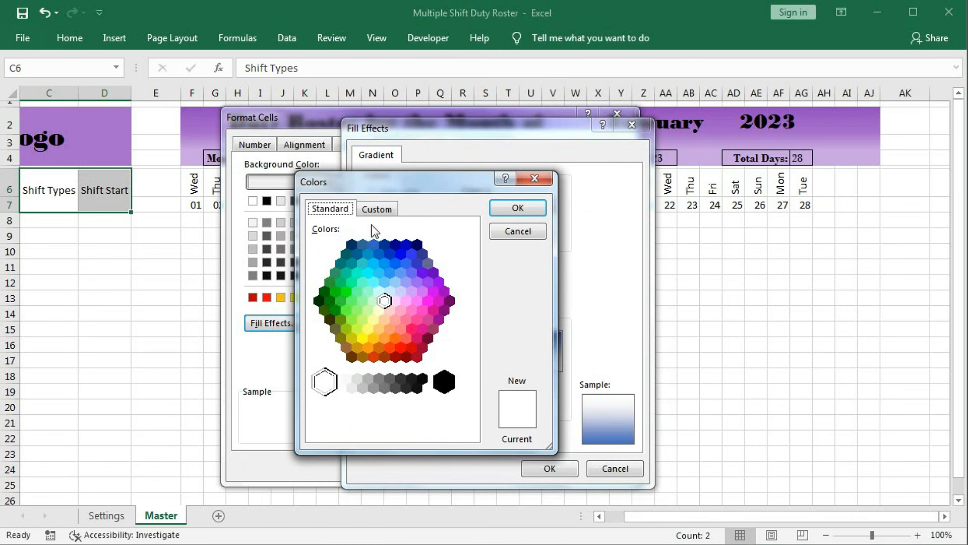
left_click(378, 209)
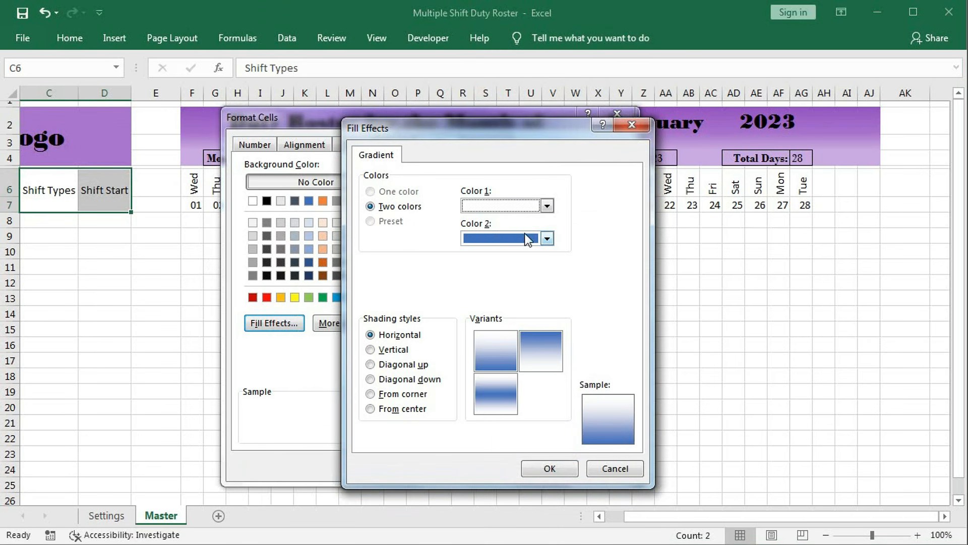
- Set the gradient's Color 1 to the standard purple, RGB 112, 48, 160
left_click(547, 205)
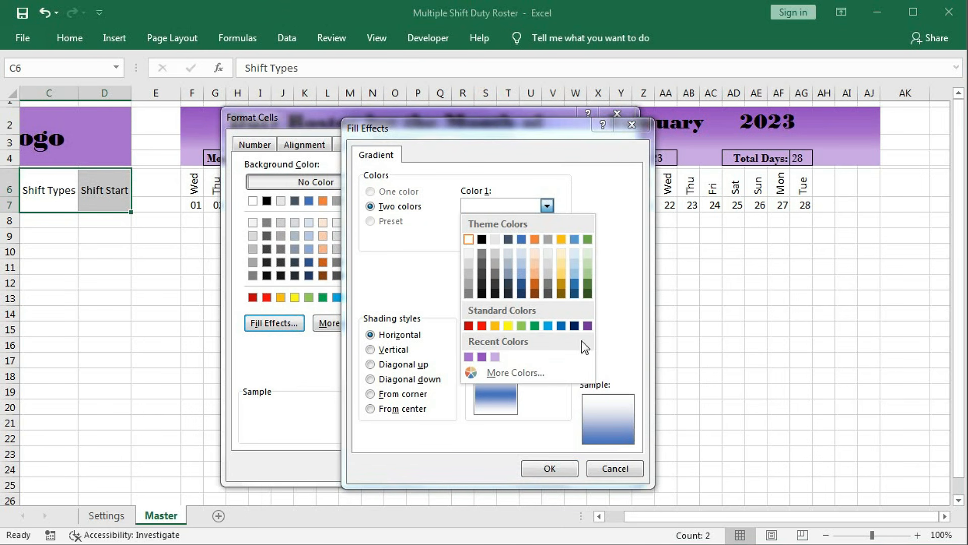
left_click(588, 326)
left_click(547, 206)
left_click(504, 372)
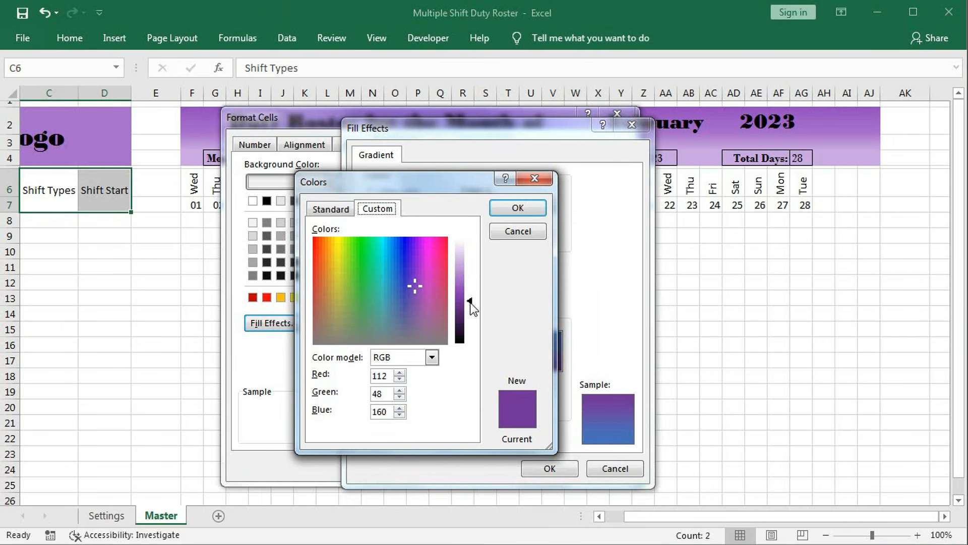
left_click(517, 208)
- Set the gradient's Color 2 to light purple, RGB 184, 137, 219, and apply the horizontal gradient fill to both shift headers
left_click(547, 238)
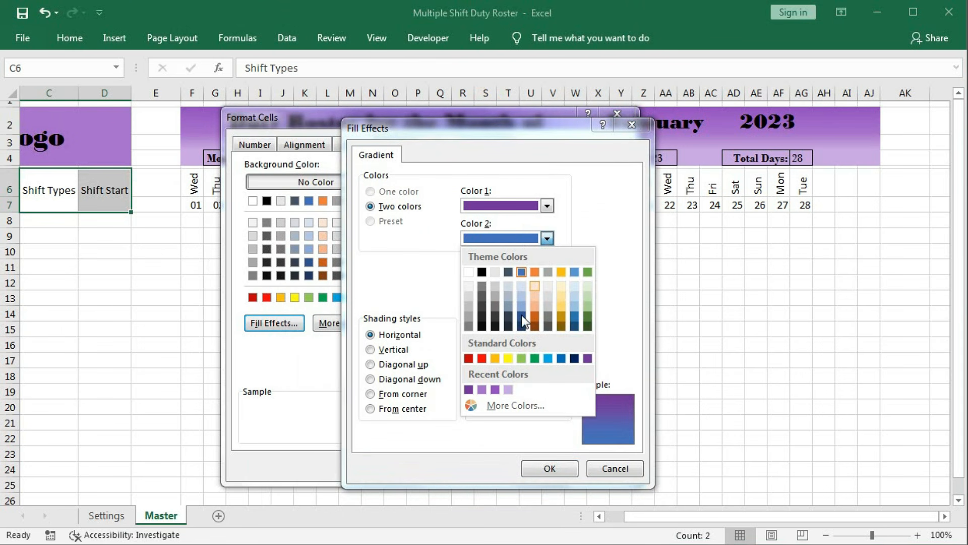
left_click(589, 359)
left_click(547, 239)
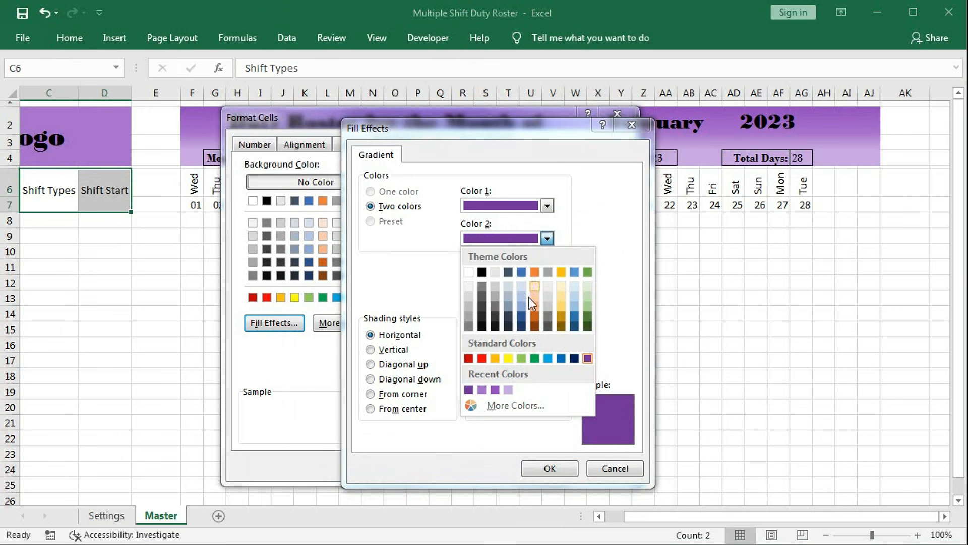
left_click(505, 409)
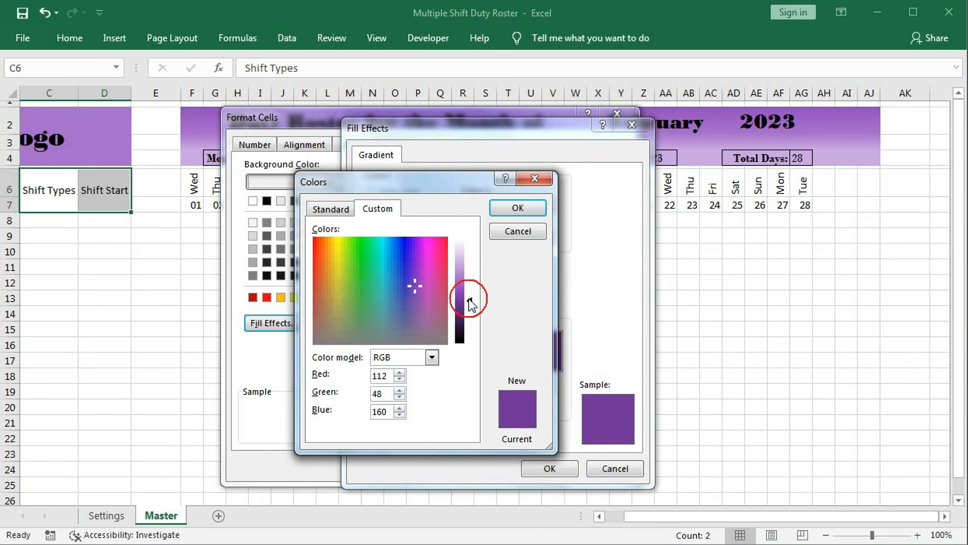
left_click_drag(469, 303, 470, 275)
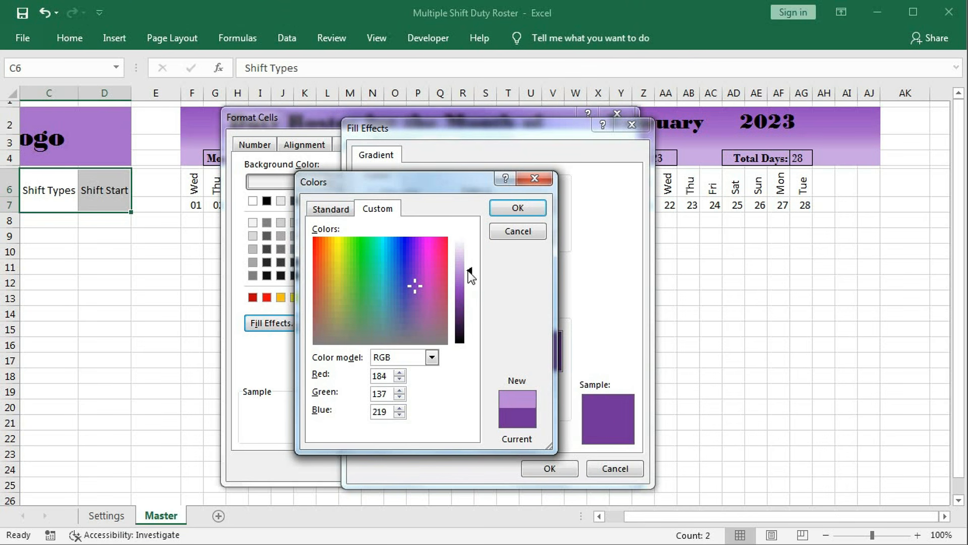
left_click(518, 208)
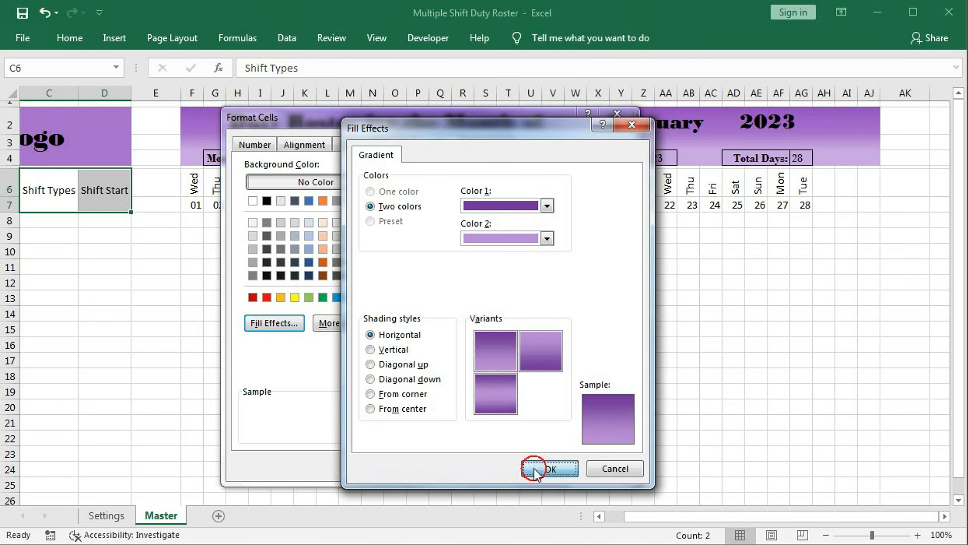
left_click(534, 468)
left_click(516, 467)
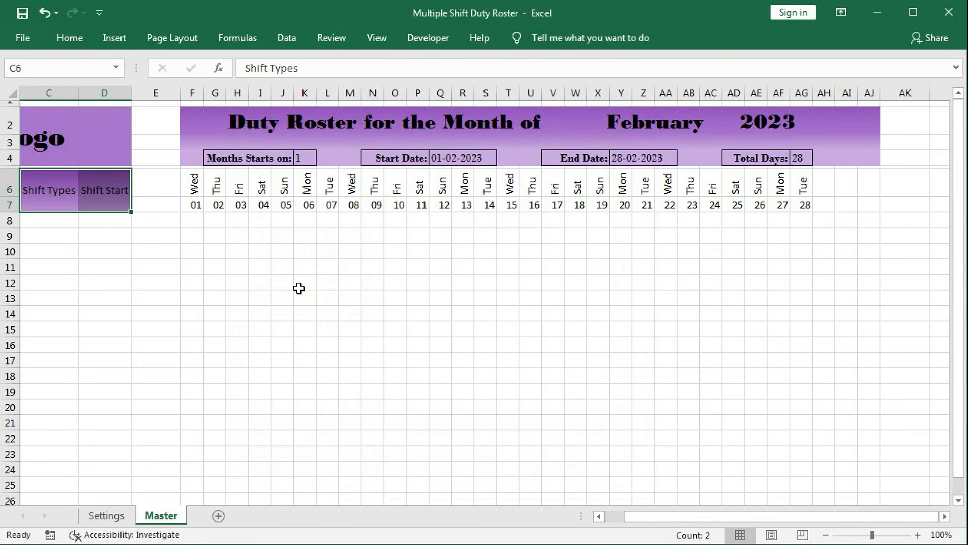
left_click(165, 264)
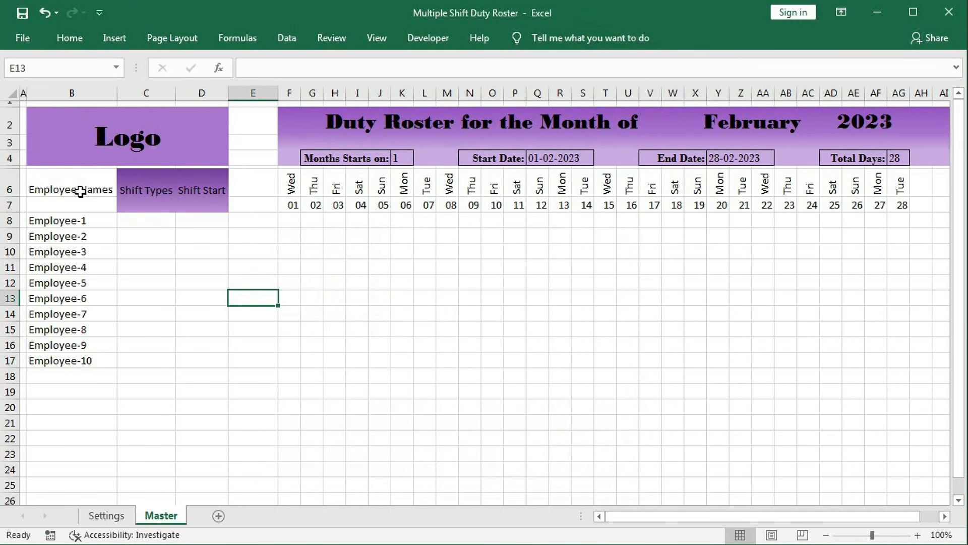
- Copy the formatting of the Shift Types header onto the Employee Names header with Format Painter
left_click(144, 189)
left_click(66, 37)
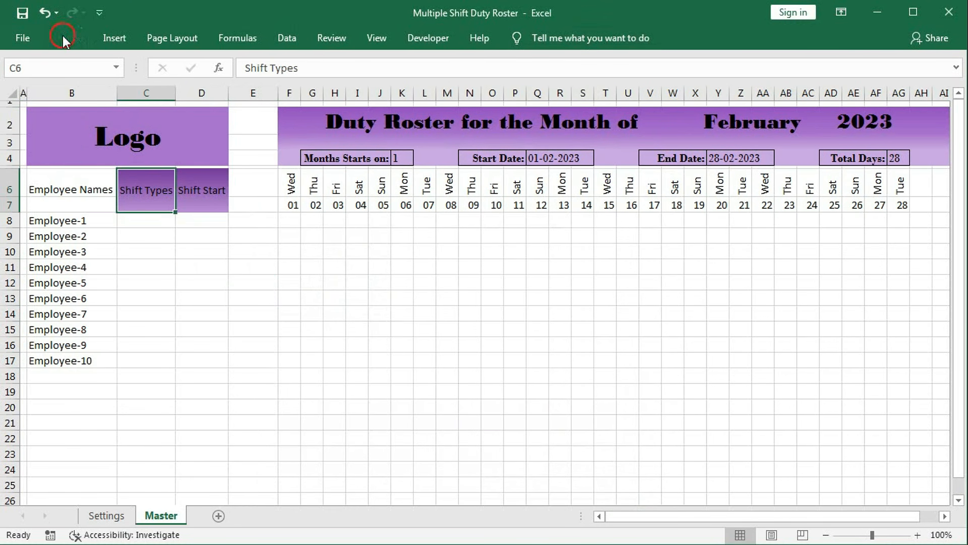
left_click(51, 95)
left_click(71, 197)
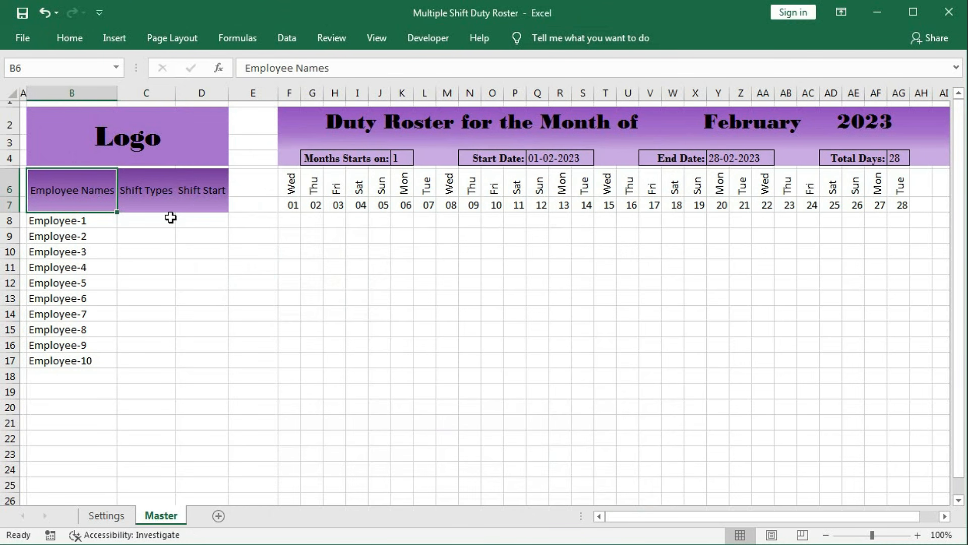
- Fill the weekday row F6:AJ6 with the standard purple color
left_click_drag(292, 187, 877, 188)
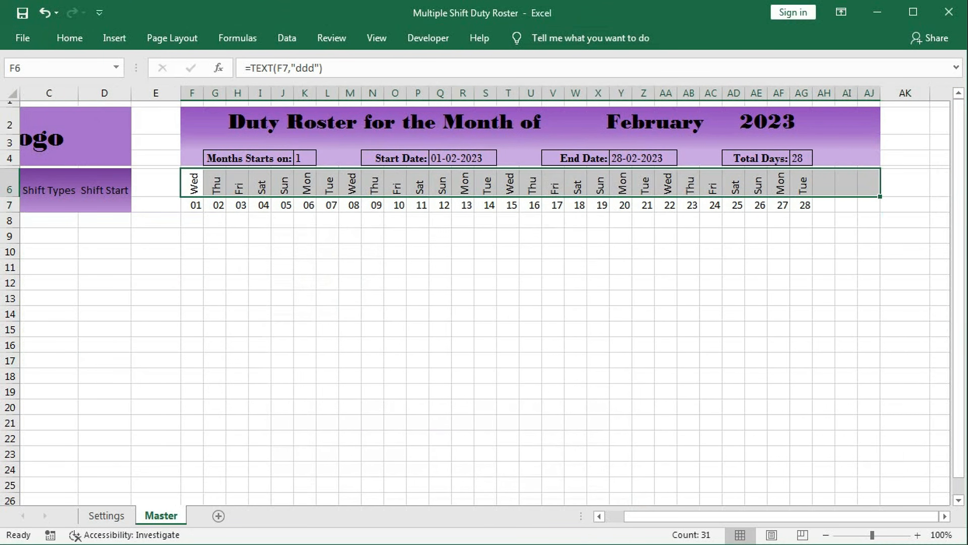
left_click(70, 38)
left_click(201, 92)
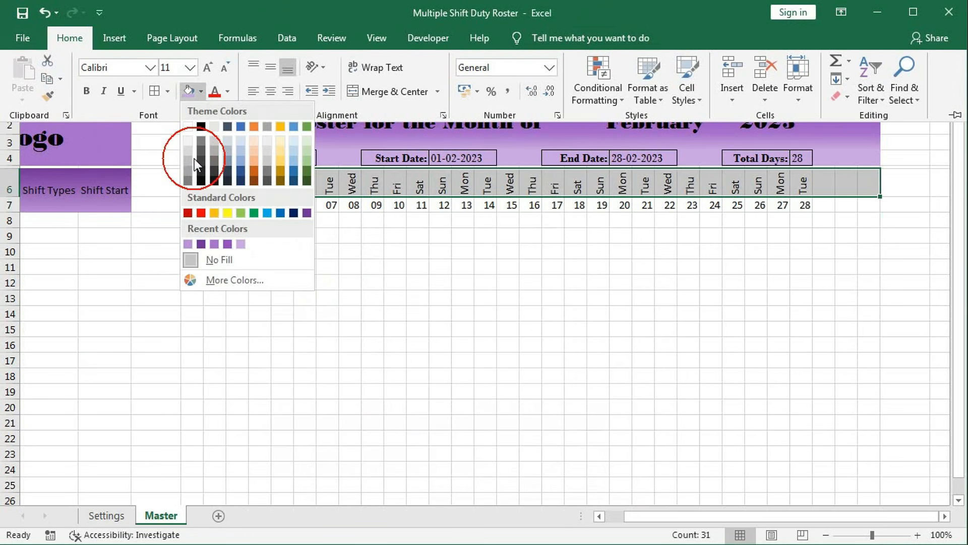
left_click(307, 212)
- Start a two-color gradient fill for the day-number row F7:AJ7 with Color 1 set to standard purple
left_click_drag(197, 207, 871, 205)
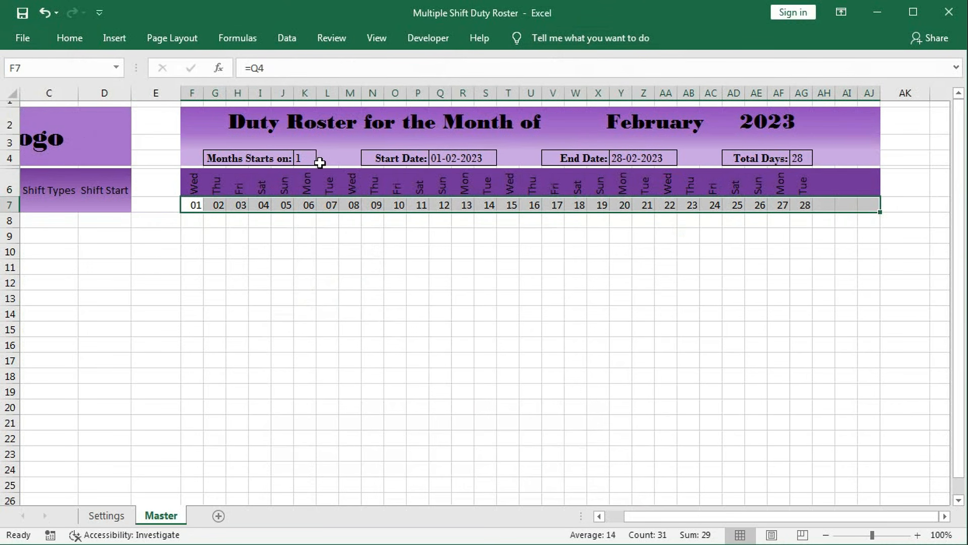
right_click(220, 206)
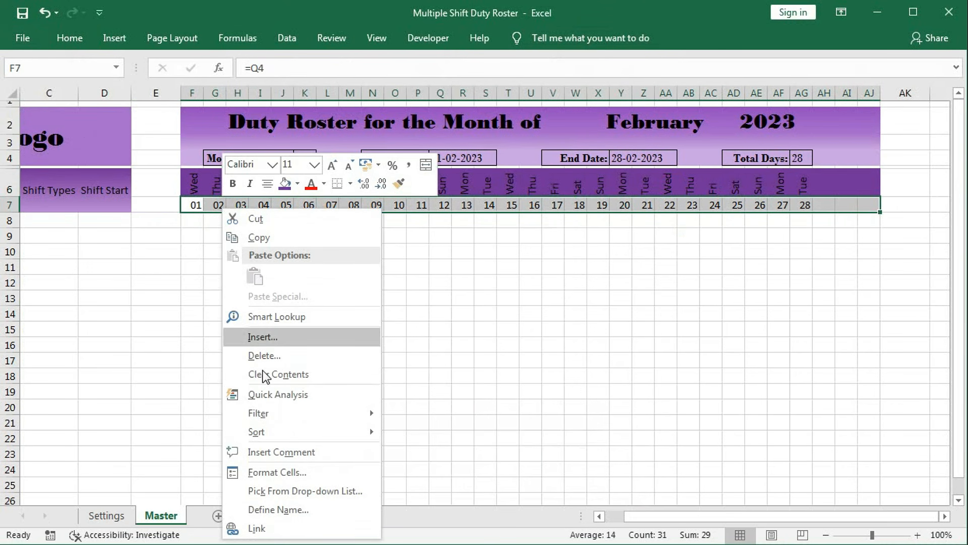
left_click(274, 473)
left_click_drag(250, 189, 411, 118)
left_click(302, 318)
left_click_drag(332, 204, 445, 142)
left_click(430, 209)
left_click(472, 326)
- Set the gradient's Color 2 to the recently used light purple and apply the horizontal gradient to the day-number row
left_click(430, 242)
left_click(469, 361)
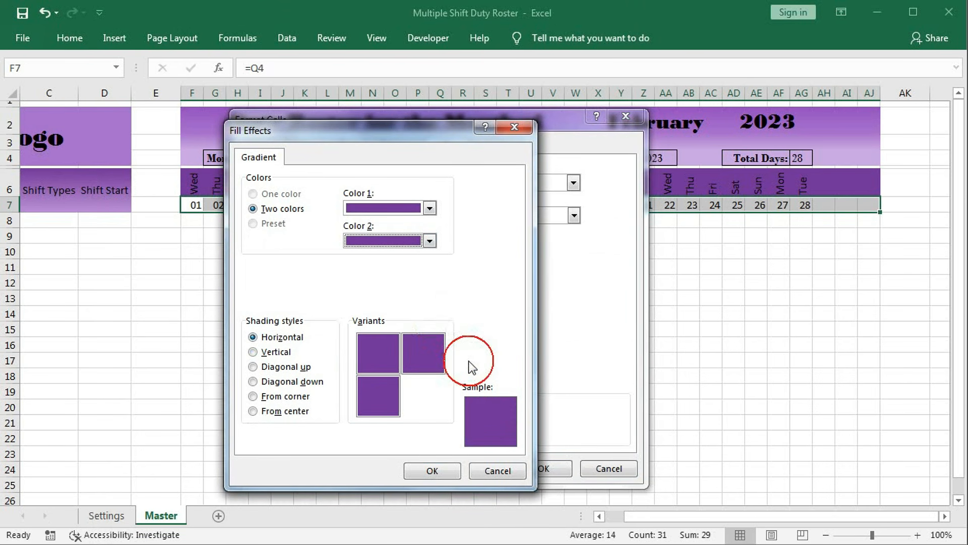
left_click(430, 241)
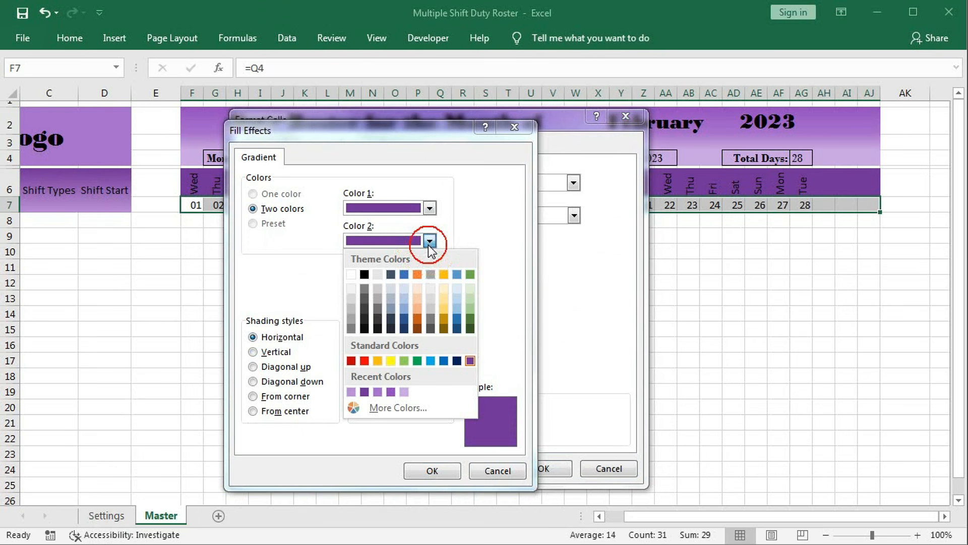
left_click(353, 391)
left_click(371, 348)
left_click(411, 467)
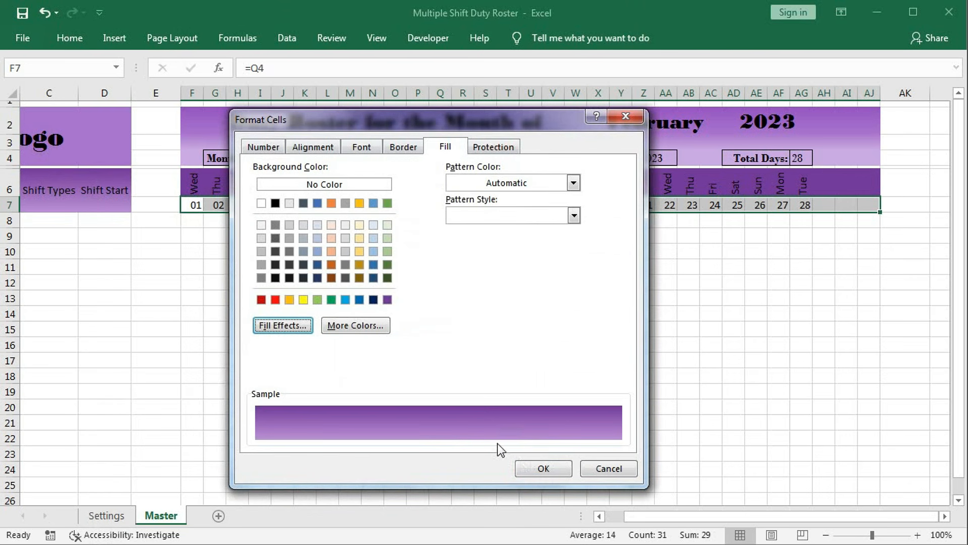
left_click(544, 469)
left_click(400, 333)
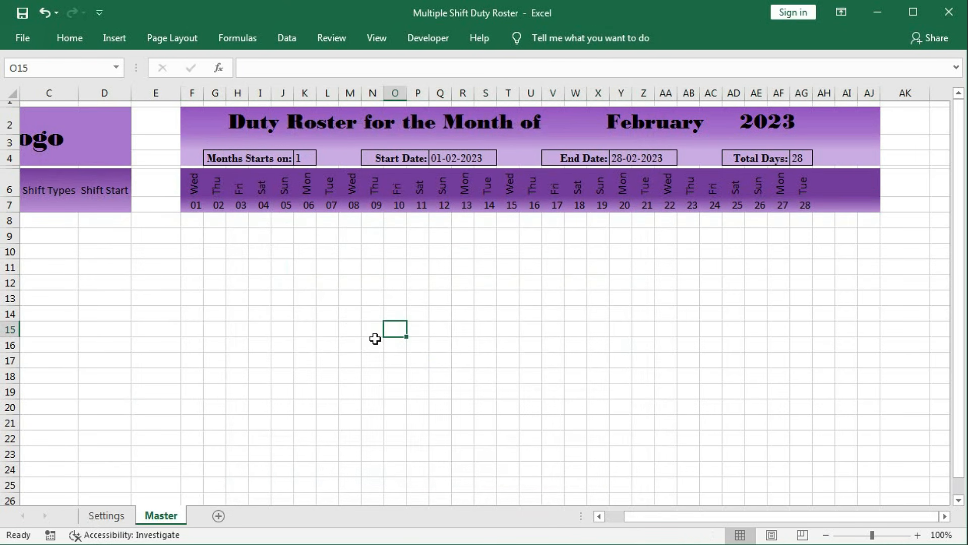
- Apply all borders to the roster grid B6:AJ17, from the Employee Names header through the Employee-10 row
left_click_drag(689, 516, 671, 521)
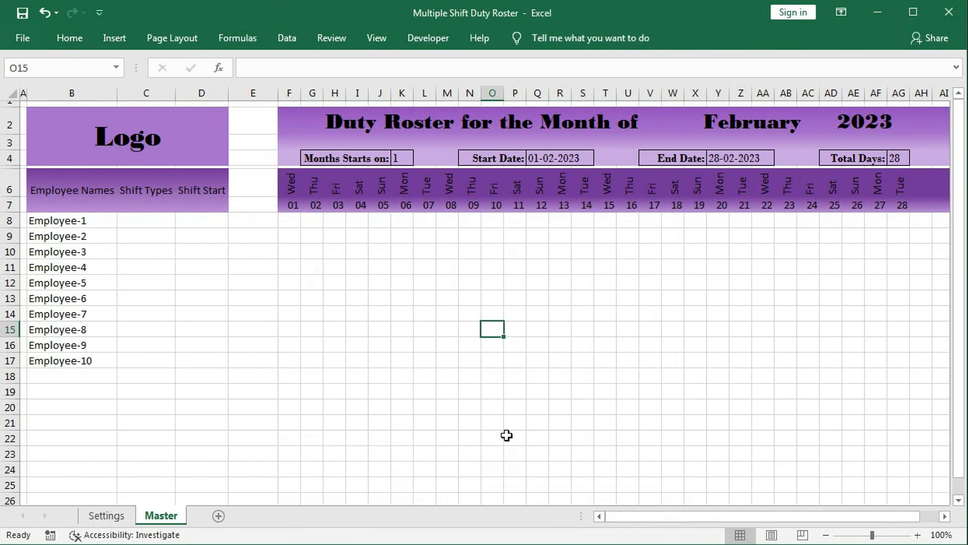
left_click_drag(62, 181, 809, 348)
left_click_drag(707, 515, 582, 517)
key("shift+Down")
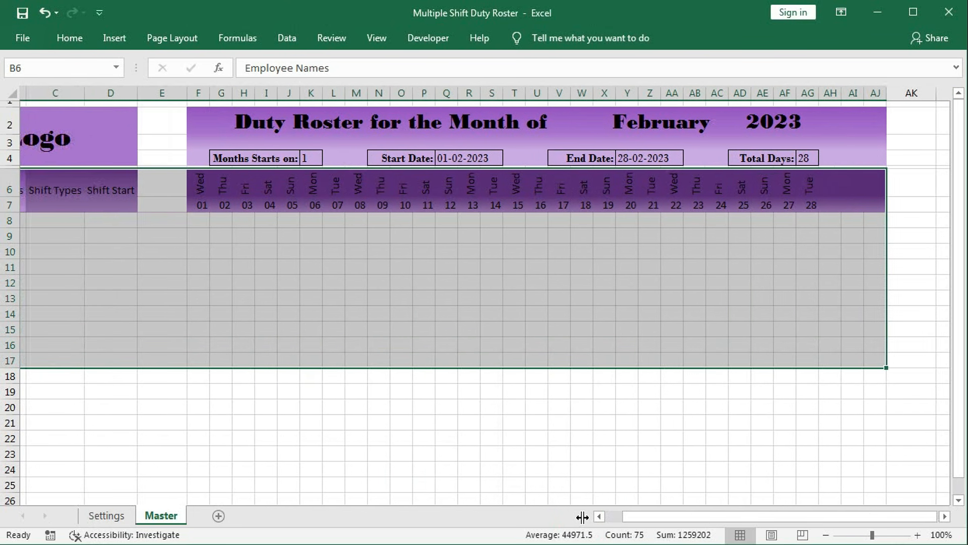
left_click_drag(652, 515, 583, 515)
left_click(81, 37)
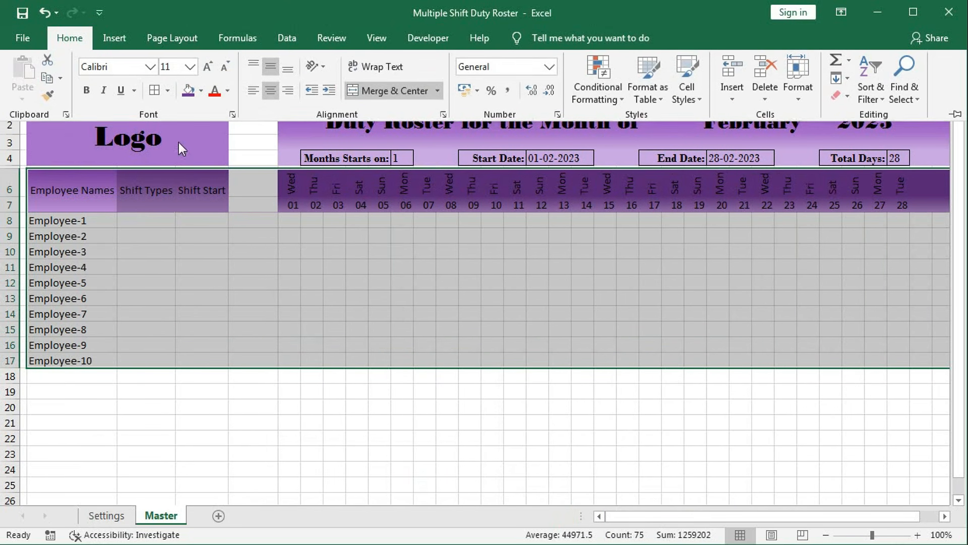
left_click(159, 96)
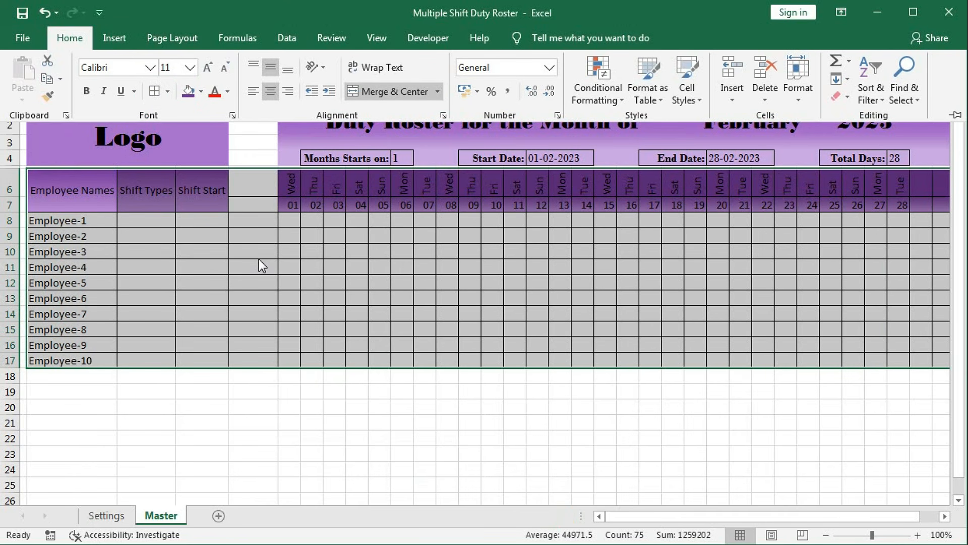
- Make the weekday and day-number text in F6:AJ7 white and bold
left_click(294, 188)
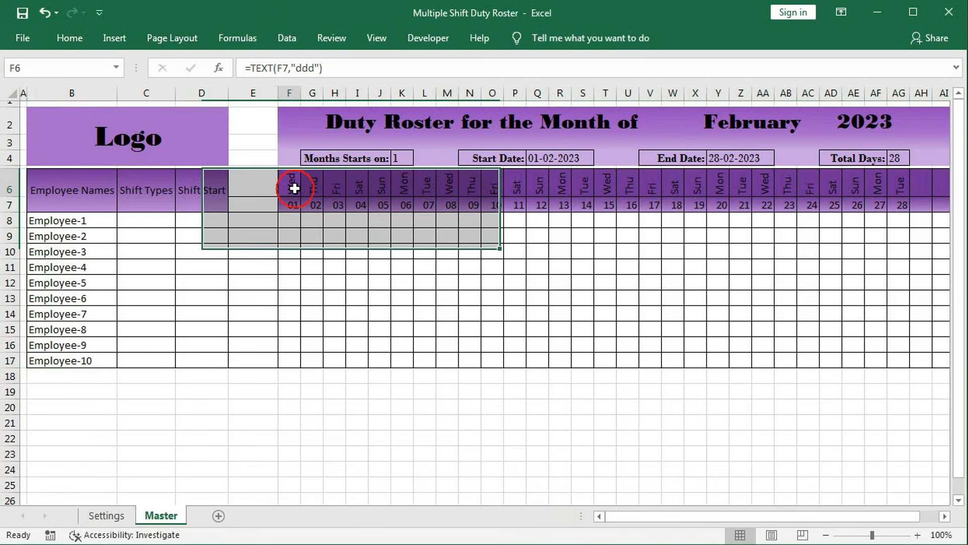
left_click_drag(294, 188, 862, 203)
left_click(59, 37)
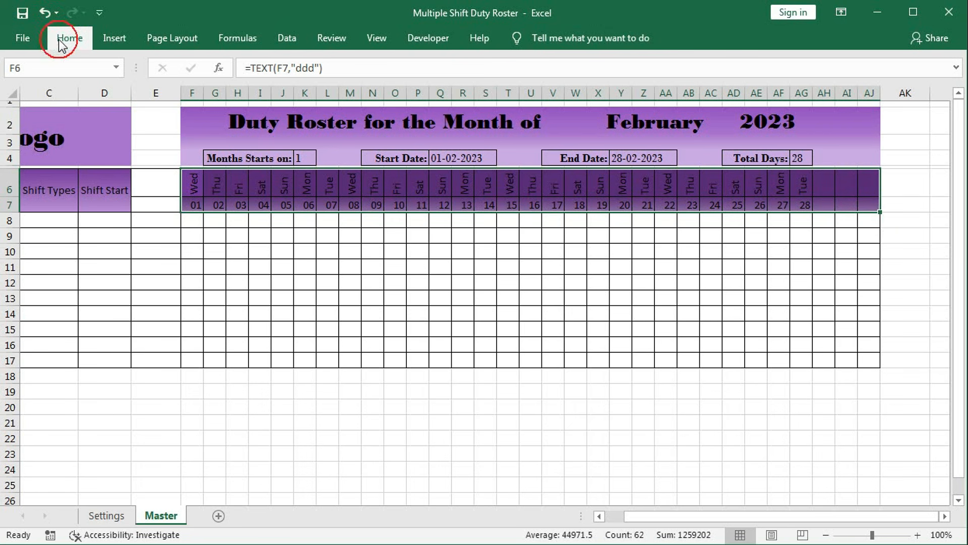
left_click(200, 94)
left_click(227, 92)
left_click(214, 145)
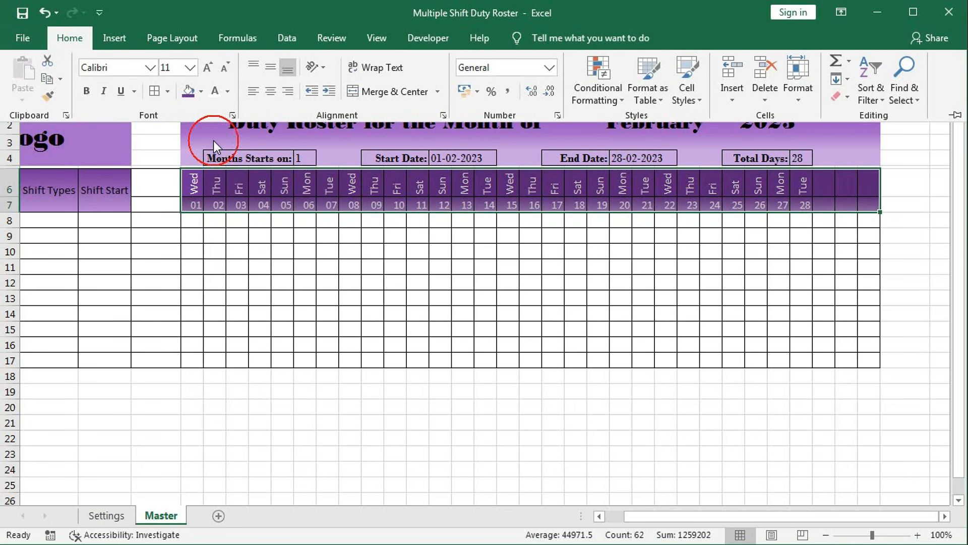
left_click(91, 94)
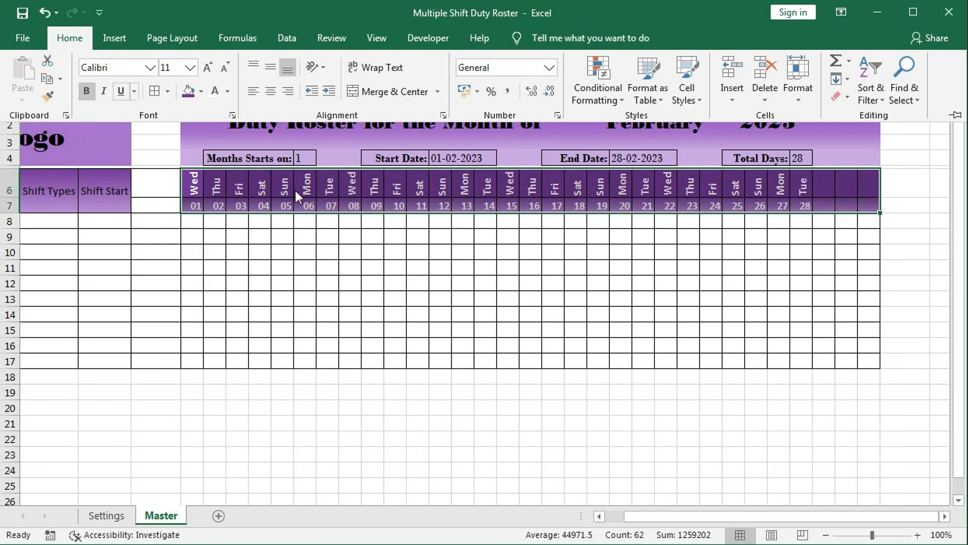
left_click(370, 264)
left_click(370, 264)
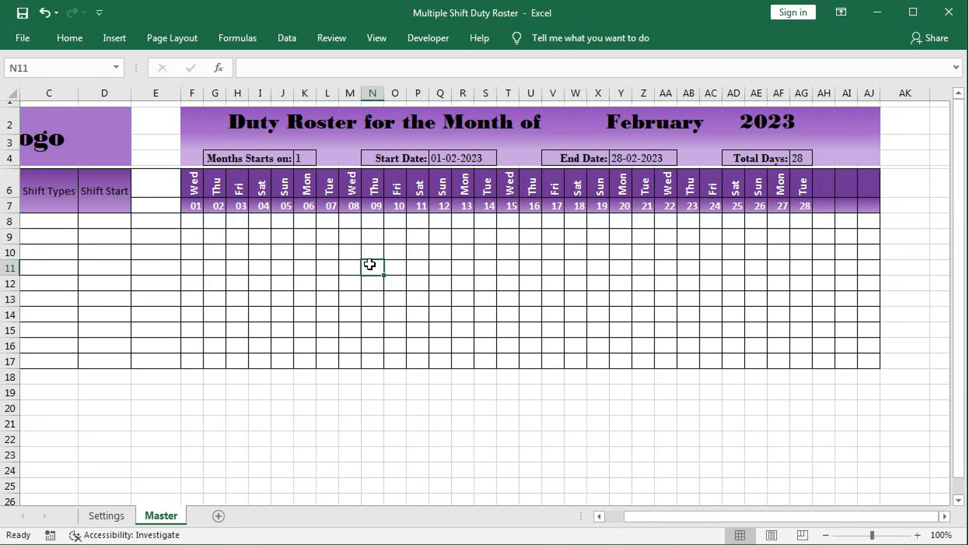
- Check the six shift names on the Settings sheet and merge B19:C24 across, row by row, on the Master sheet
scroll(186, 382, "left", 2)
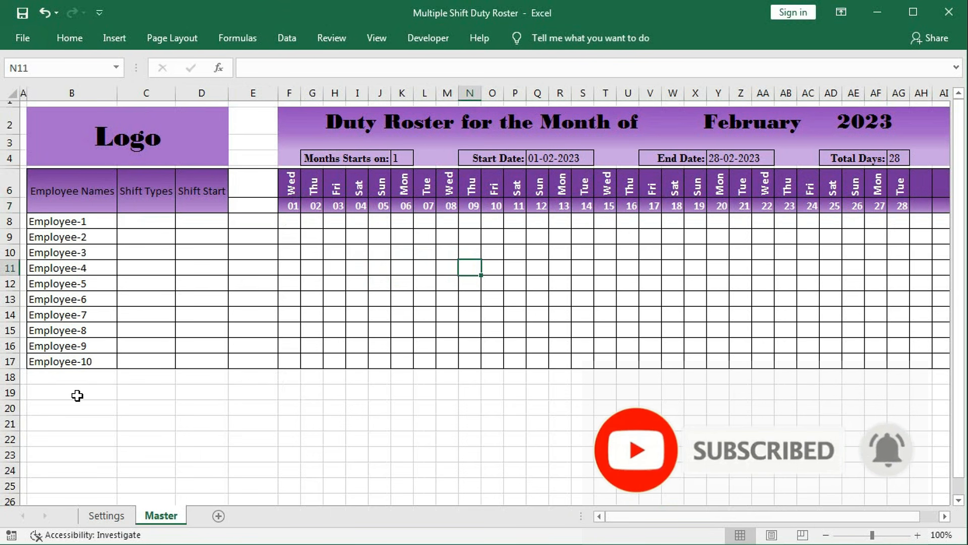
left_click_drag(68, 394, 134, 401)
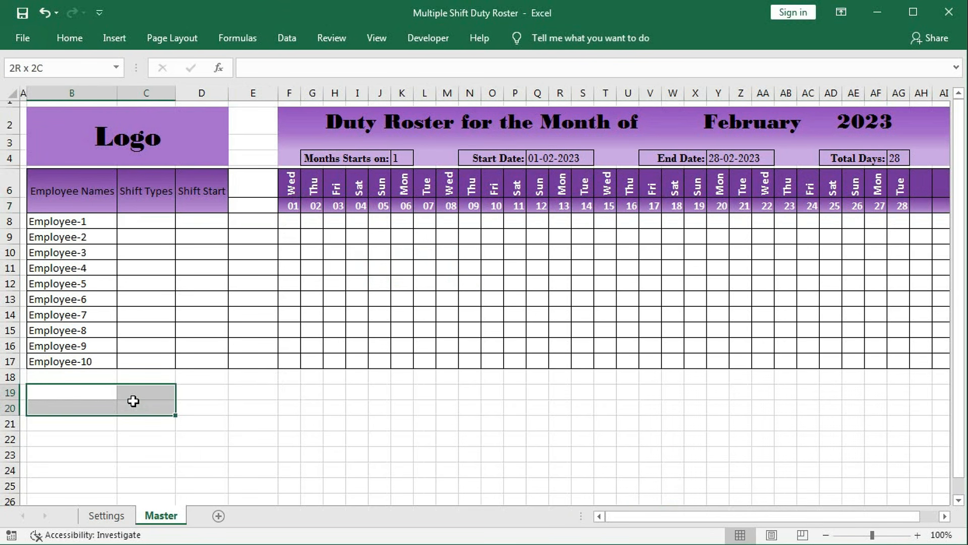
left_click(108, 515)
left_click_drag(182, 130, 182, 202)
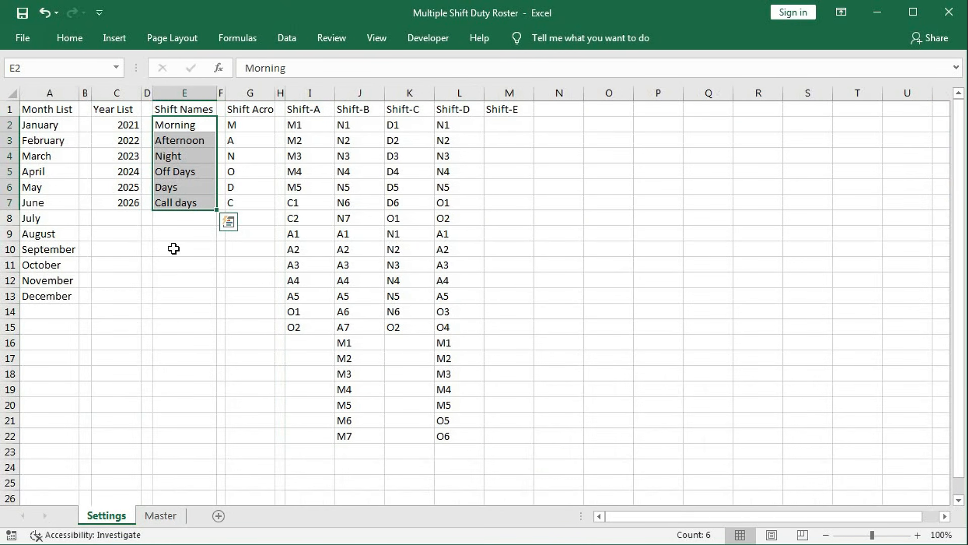
left_click(160, 516)
left_click_drag(68, 396, 147, 472)
left_click(69, 38)
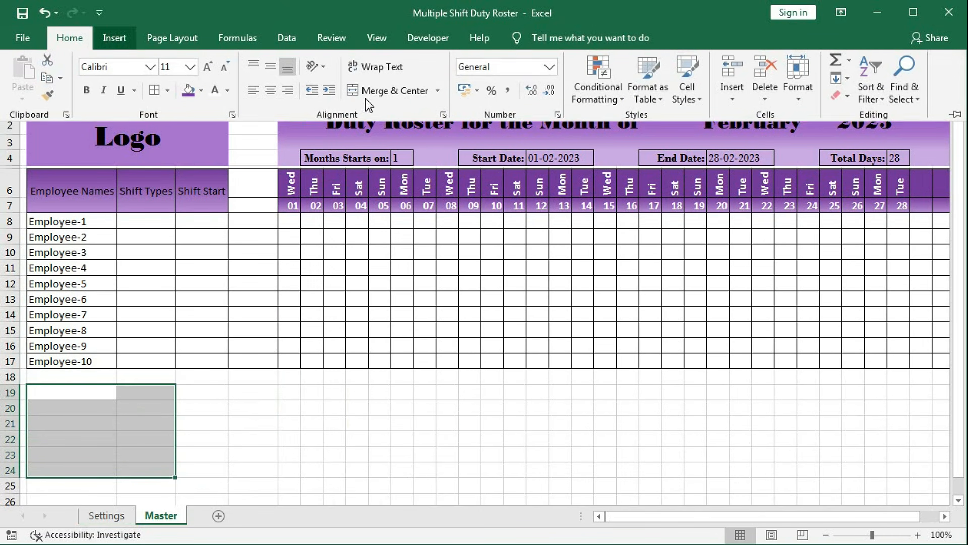
left_click(438, 91)
left_click(421, 130)
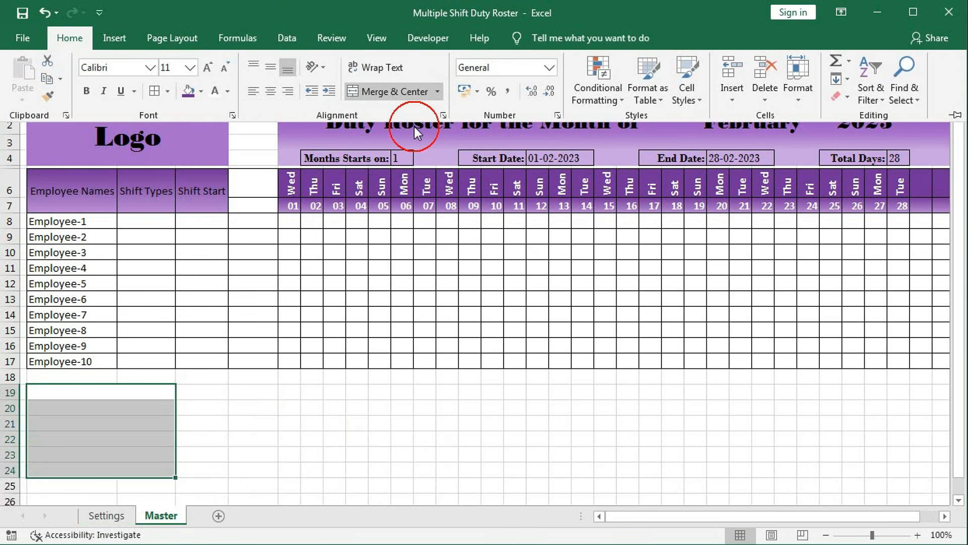
- Enter the formula ="Total "&Settings!E2&" Shift:" in the merged cell B19 of the Master sheet
left_click(111, 394)
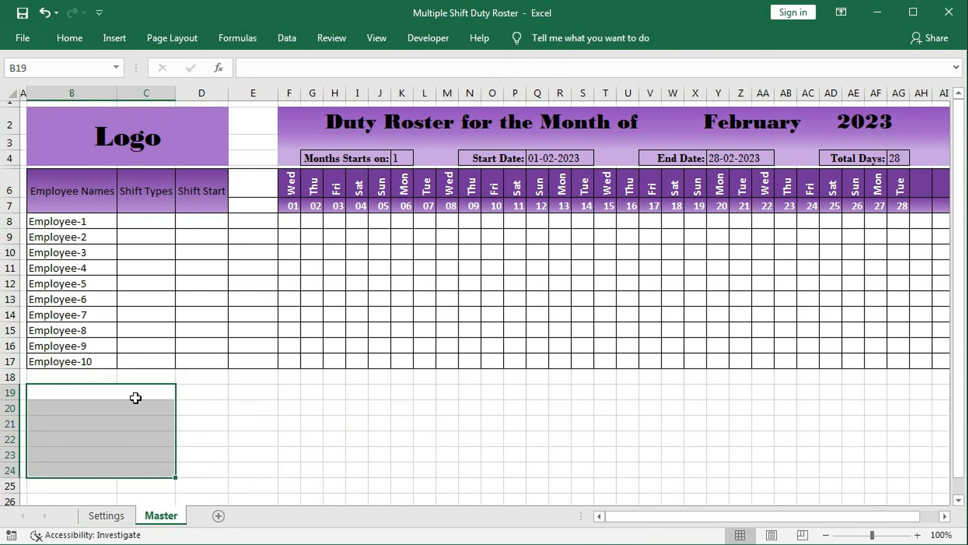
left_click(128, 392)
type("=\"Total\"&")
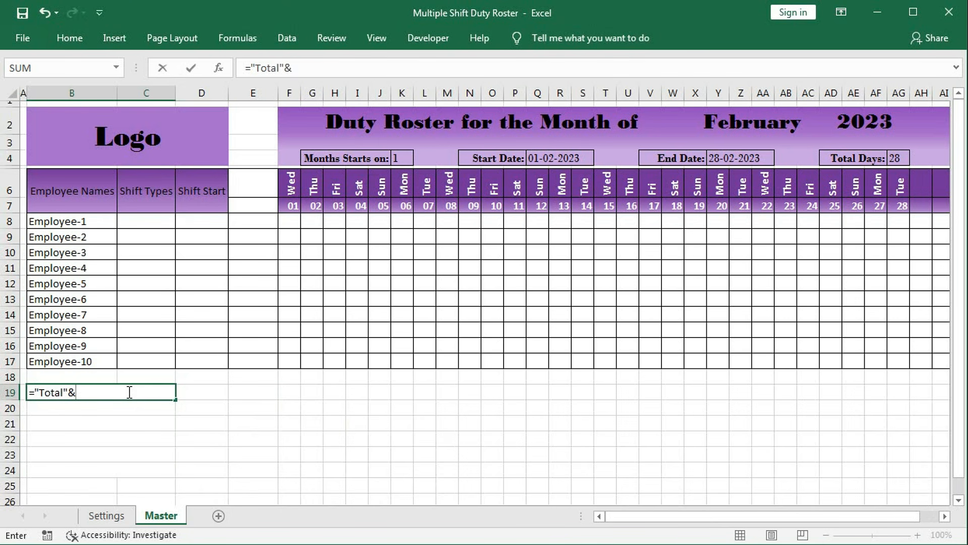
left_click(62, 392)
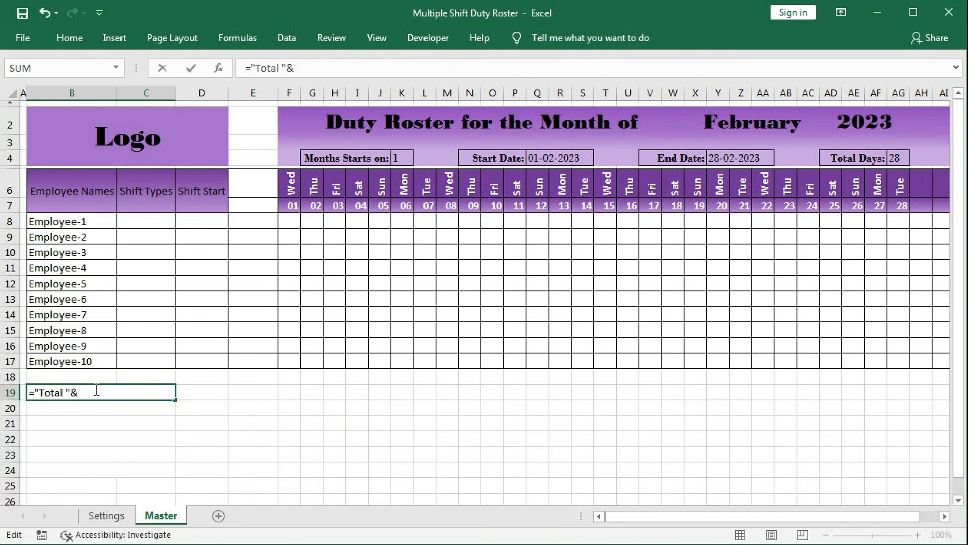
left_click(105, 515)
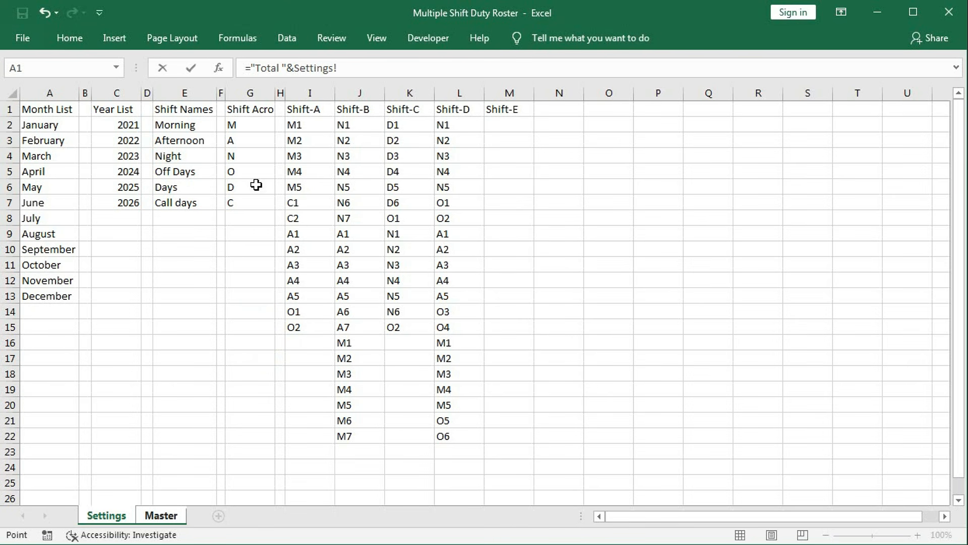
left_click(178, 126)
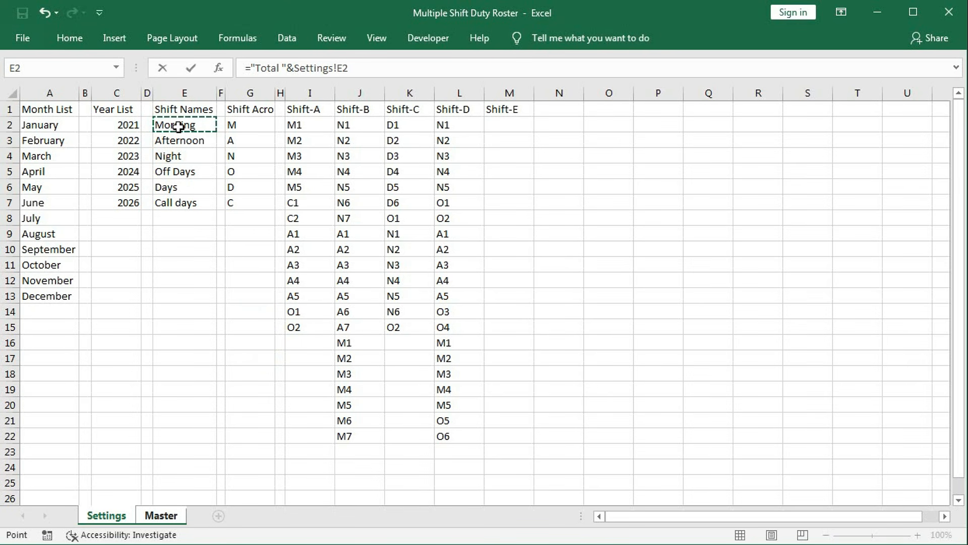
type("&")
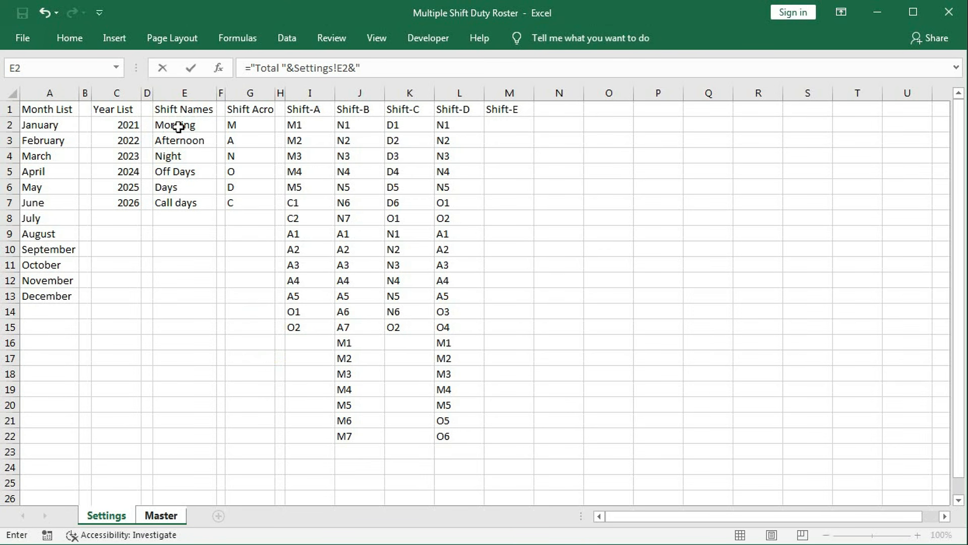
type("\"")
left_click(161, 515)
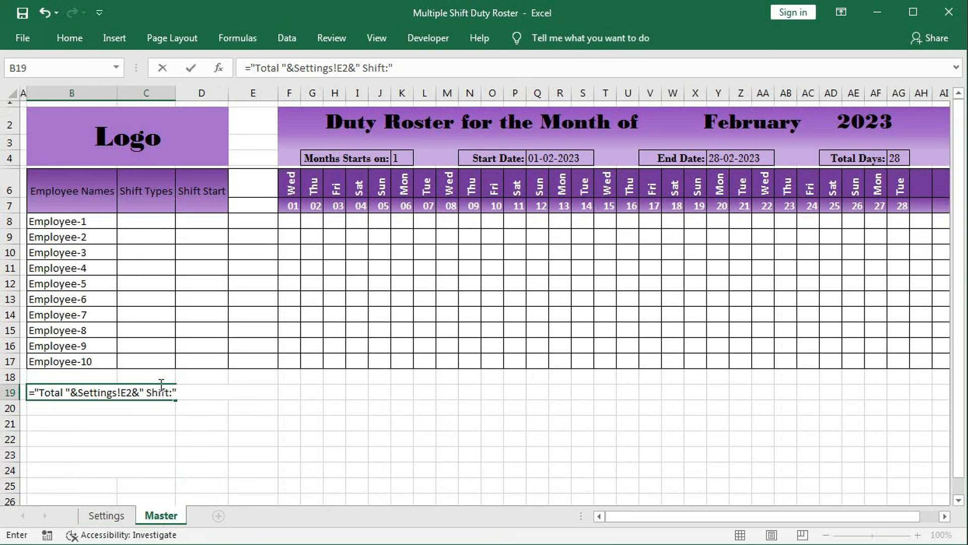
key("Return")
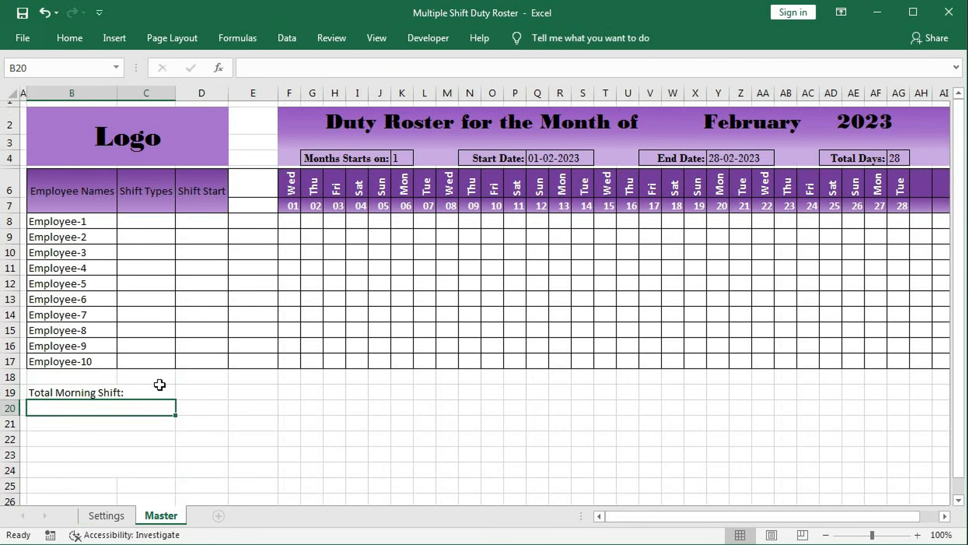
- Fill the shift total label formula from B19 down to row 24 and right-align the six labels
left_click(156, 386)
left_click_drag(178, 399, 169, 471)
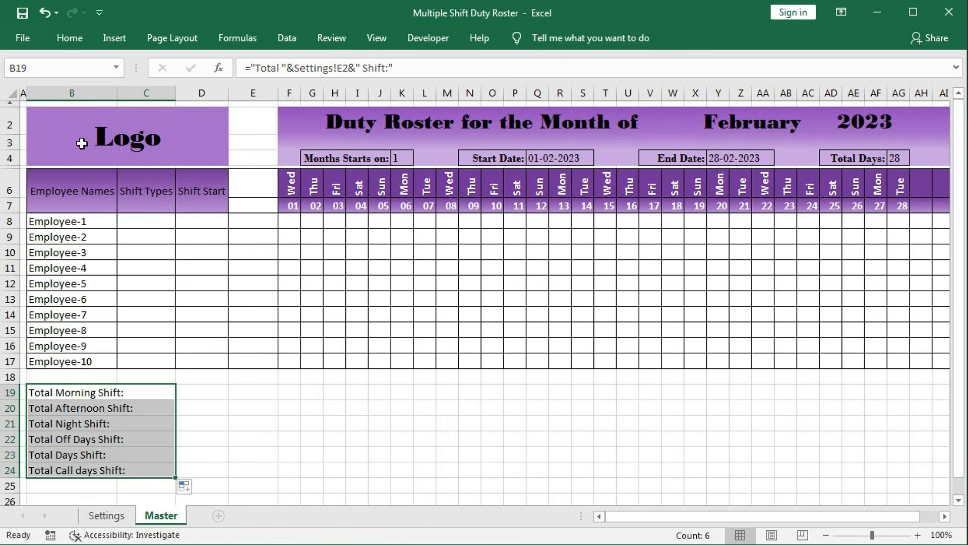
left_click(69, 38)
left_click(287, 92)
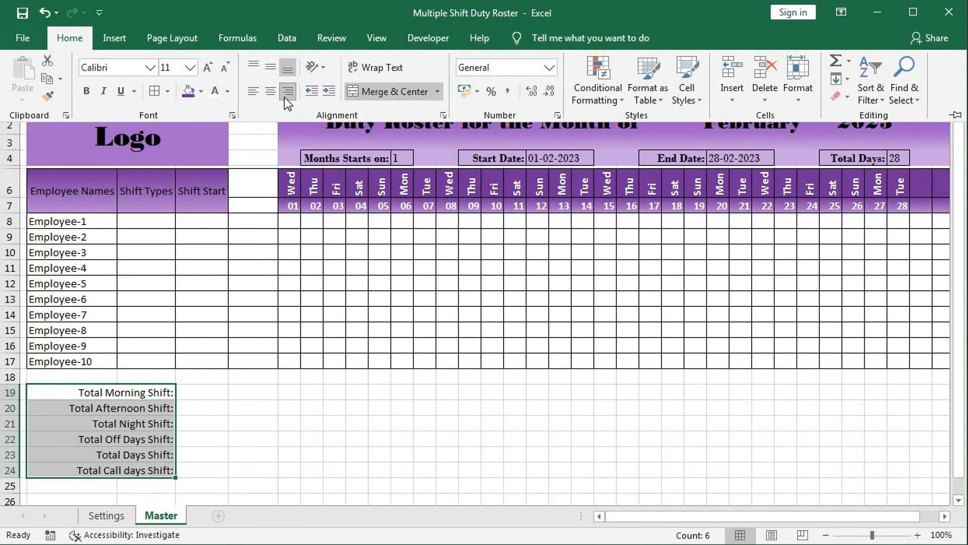
left_click(190, 392)
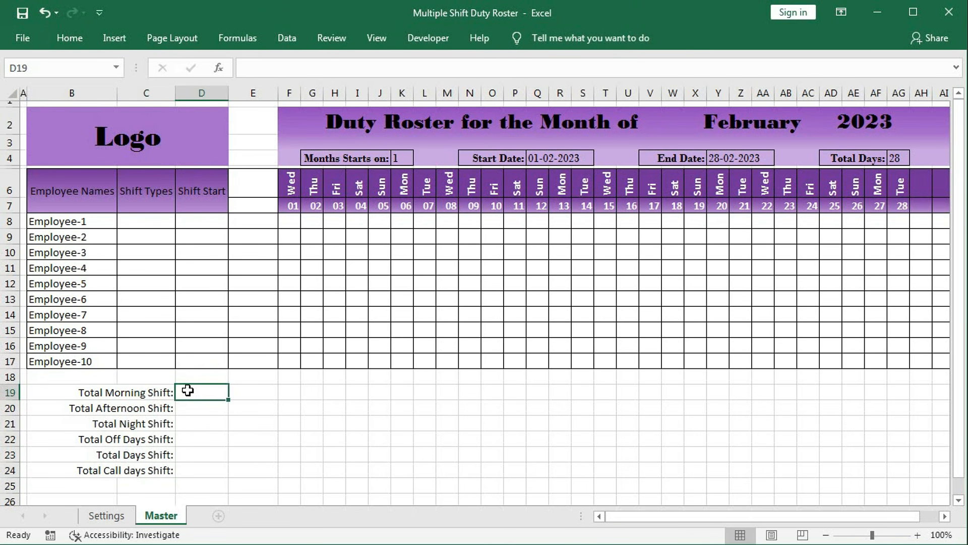
- Link D19 of the Master sheet to the first shift acronym with =Settings!G2 and fill the formula down to D24
type("=")
left_click(105, 515)
left_click(253, 128)
key("Return")
left_click(192, 393)
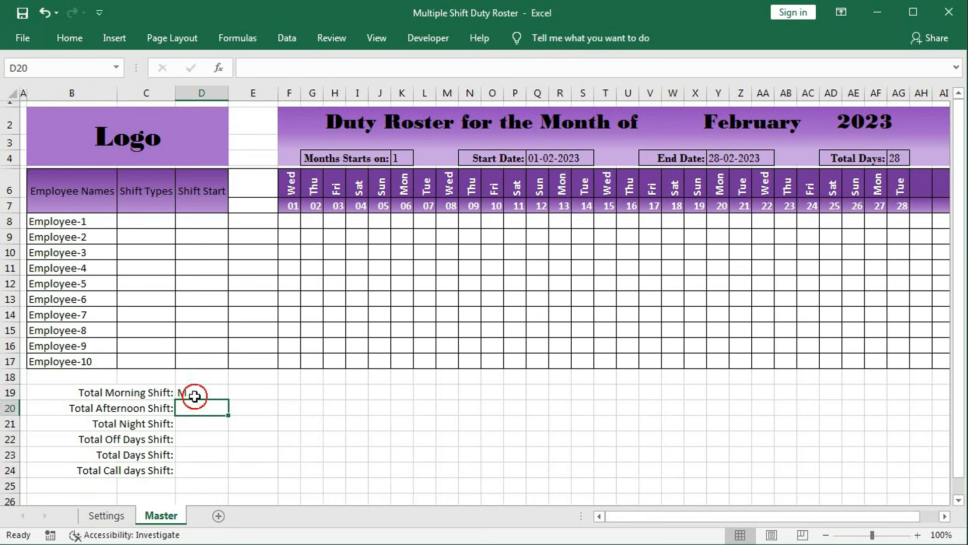
left_click_drag(228, 401, 216, 470)
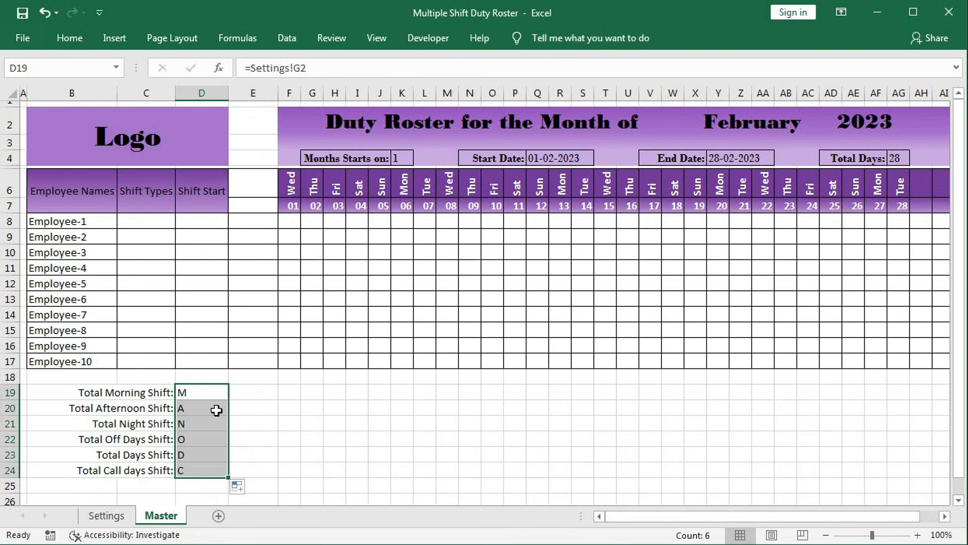
- Center the six shift acronyms in D19:D24 horizontally
left_click(70, 38)
left_click(273, 92)
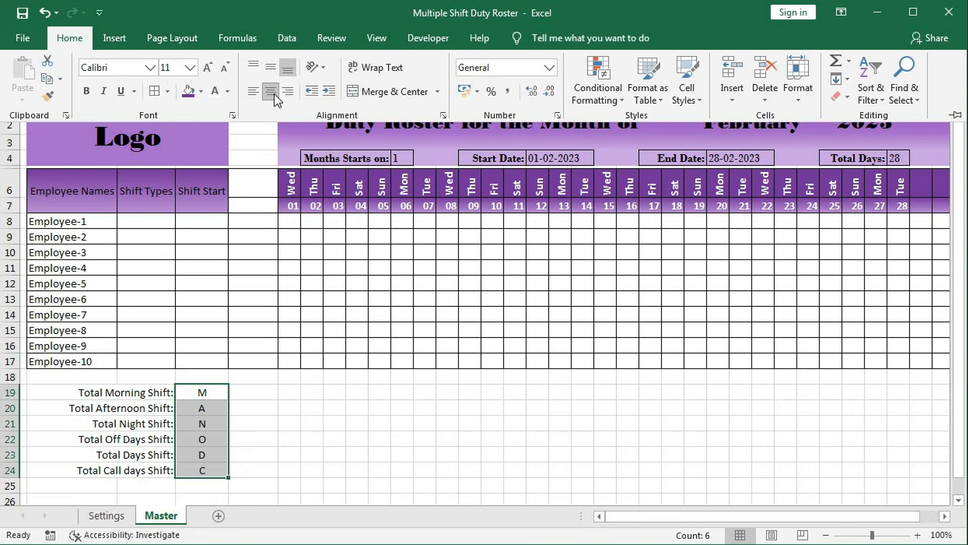
left_click(305, 410)
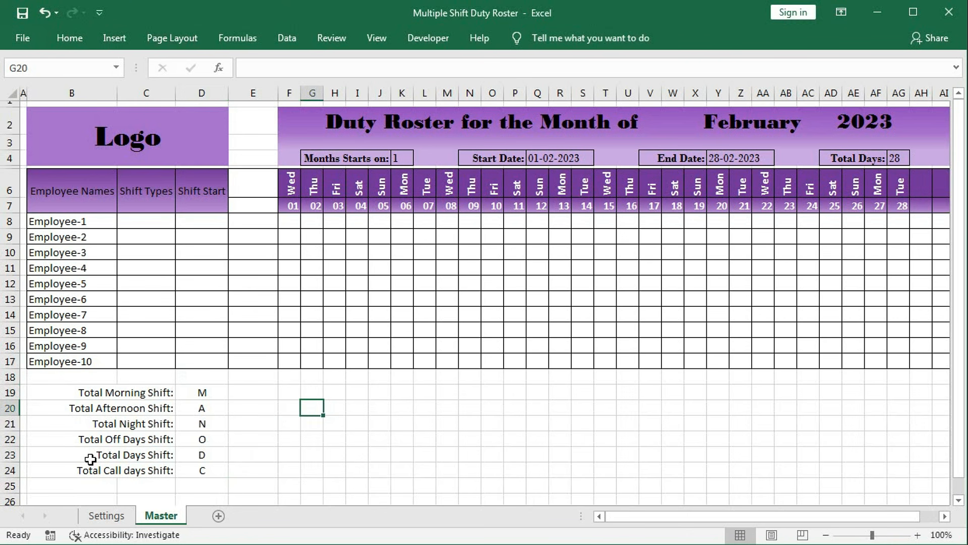
- Create a formula-based conditional formatting rule for B19:AJ24 with the formula =isodd(row($B19))
left_click_drag(58, 394, 858, 469)
left_click_drag(770, 514, 619, 493)
left_click(70, 38)
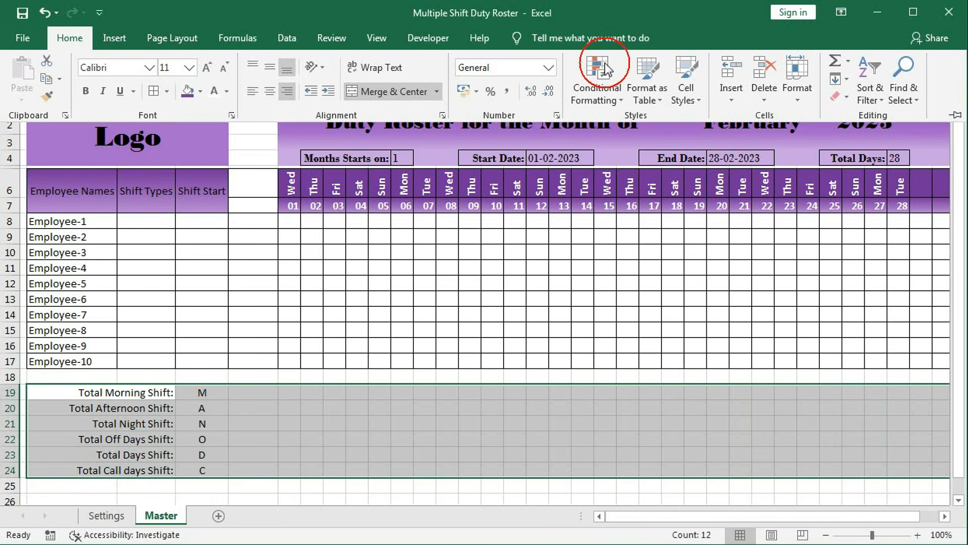
left_click(583, 92)
left_click(614, 290)
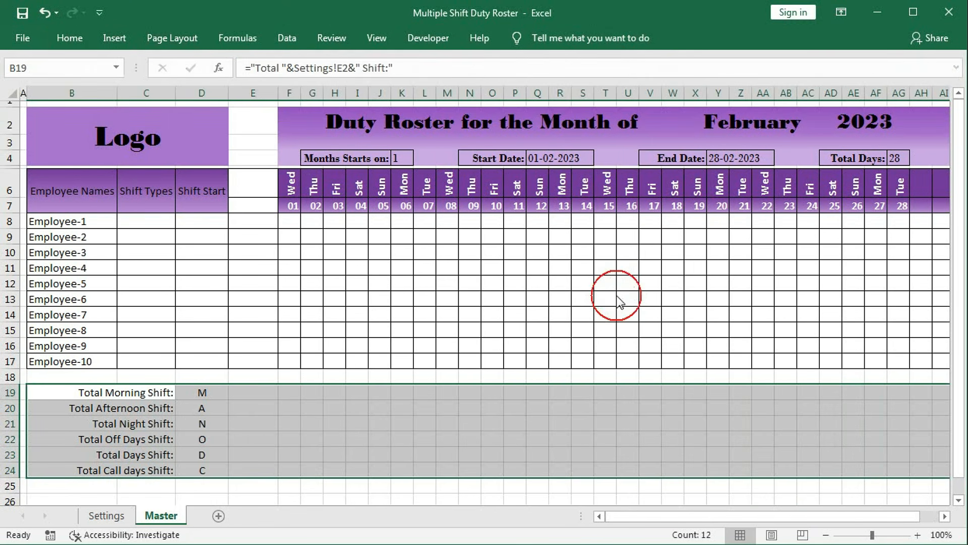
left_click_drag(515, 157, 543, 133)
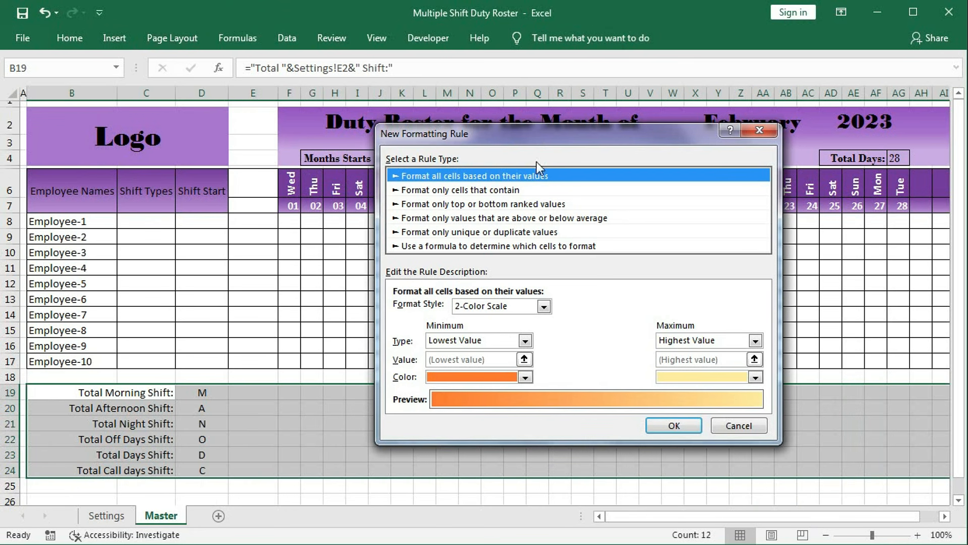
left_click(425, 246)
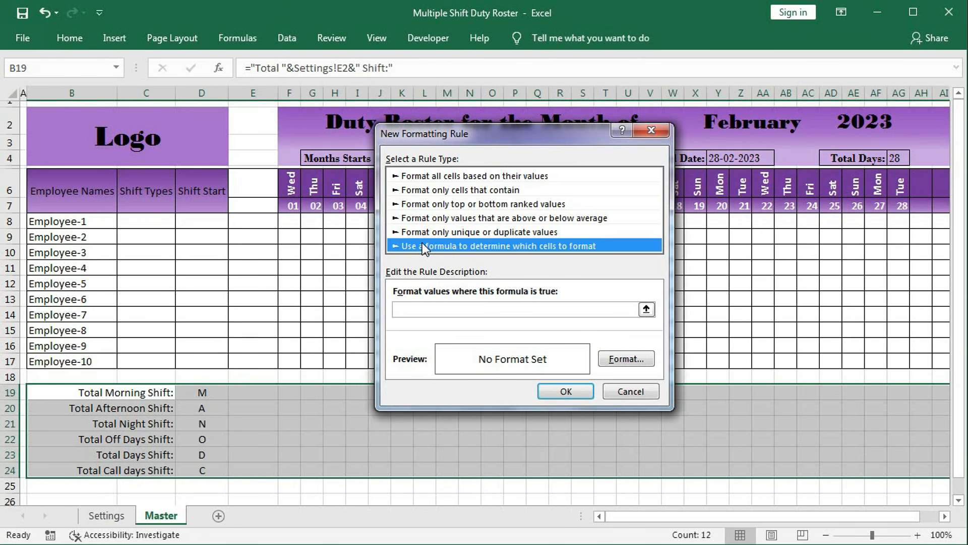
left_click(438, 310)
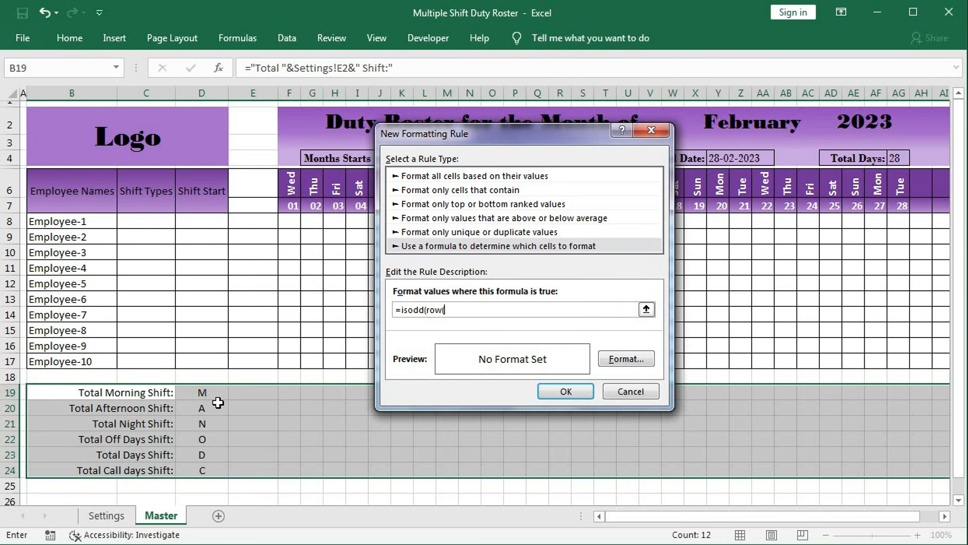
left_click(112, 395)
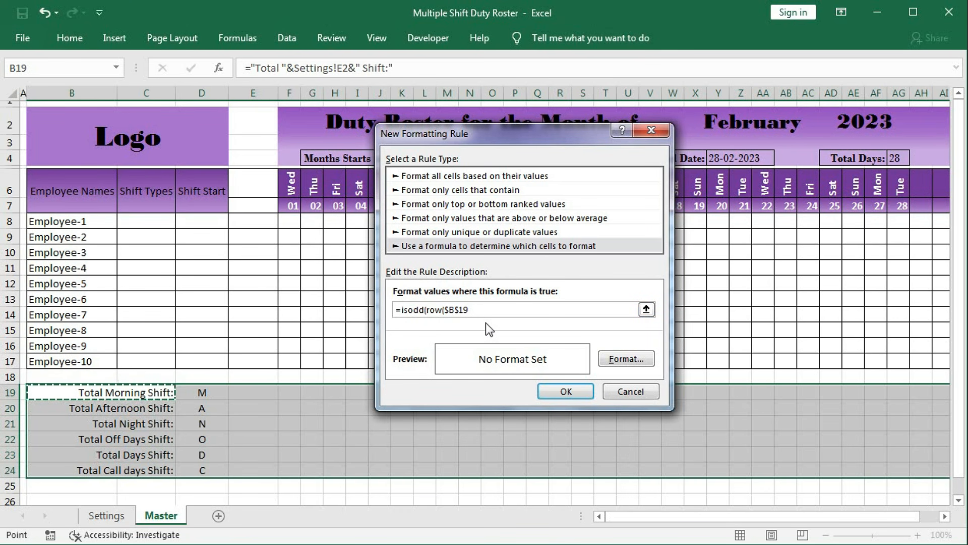
key("F4")
key("F4")
key("F4")
type("))")
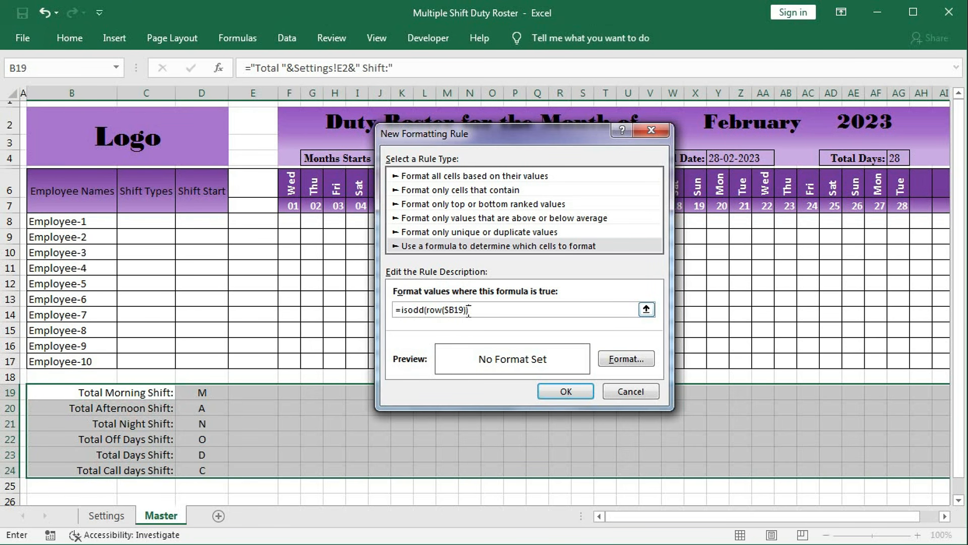
- Give the odd-row rule a custom medium purple fill, slightly lighter than the standard purple, and apply it
left_click(621, 359)
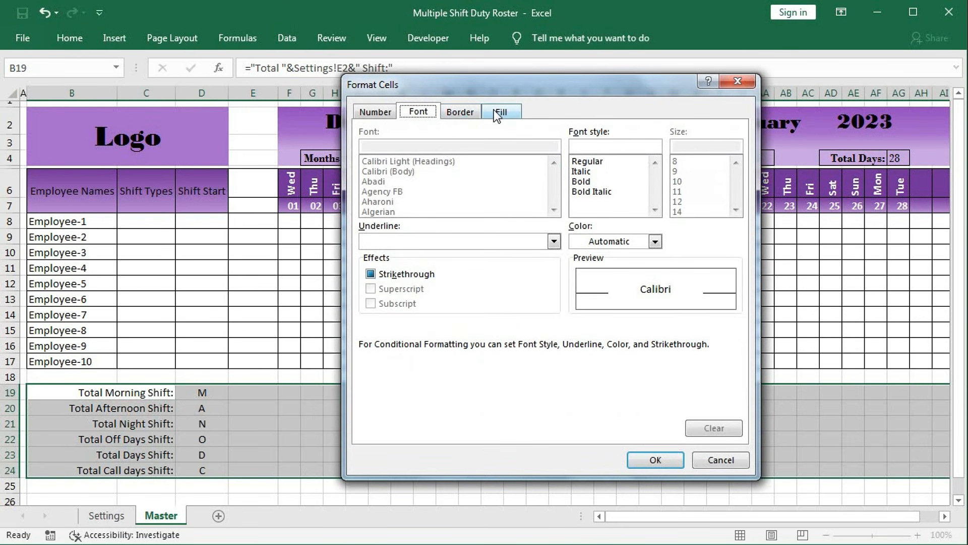
left_click(497, 113)
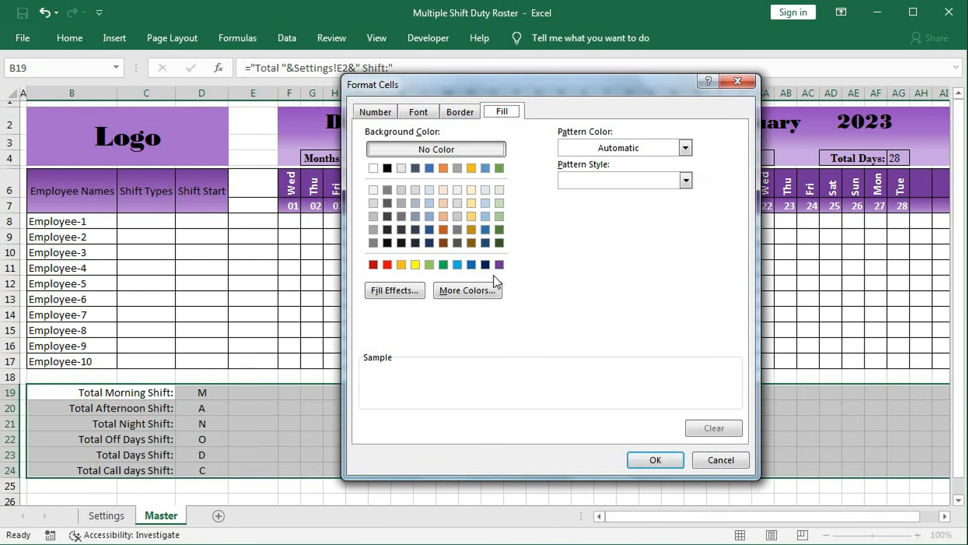
left_click(500, 264)
left_click(449, 290)
left_click_drag(597, 263, 595, 249)
left_click(638, 175)
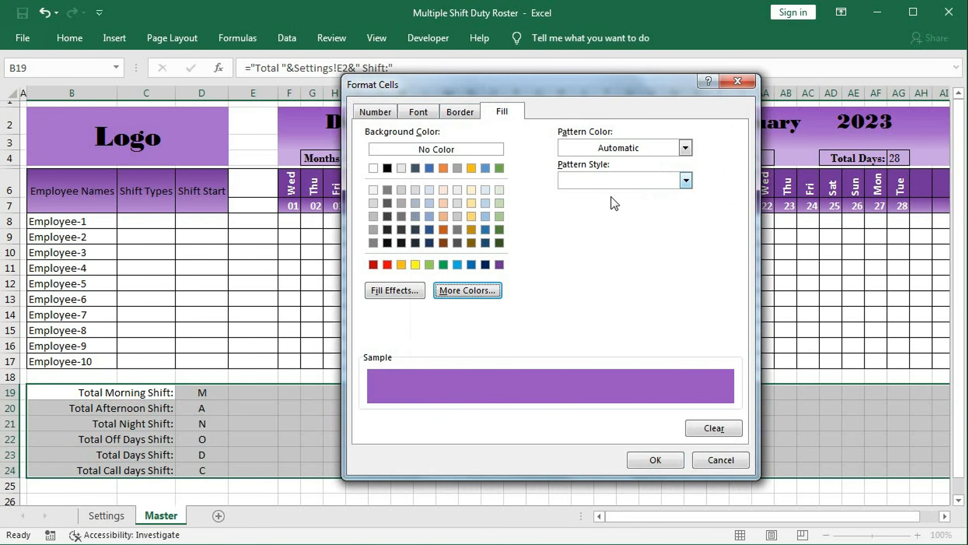
left_click(654, 460)
left_click(566, 331)
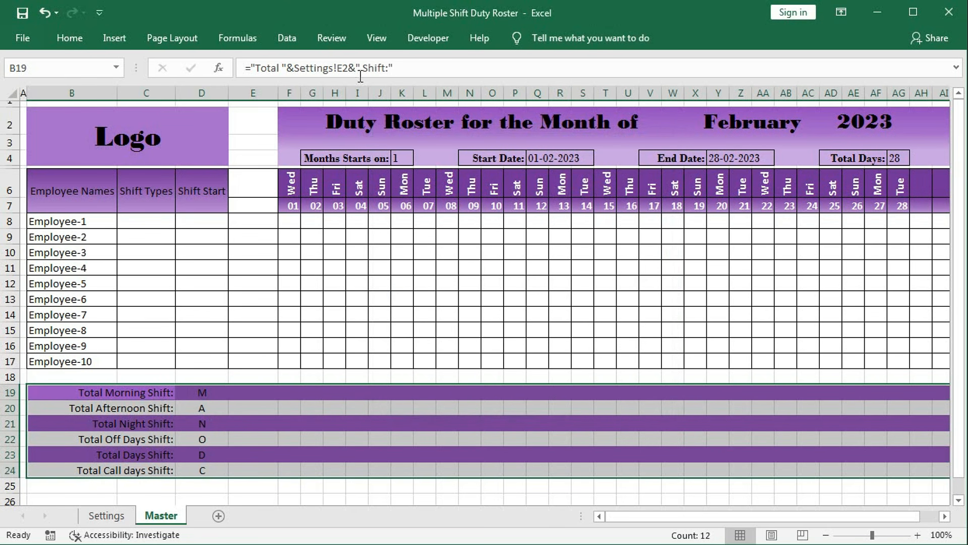
- Add a second formula-based conditional formatting rule for B19:AJ24 with the formula =iseven(row($B19))
left_click(69, 38)
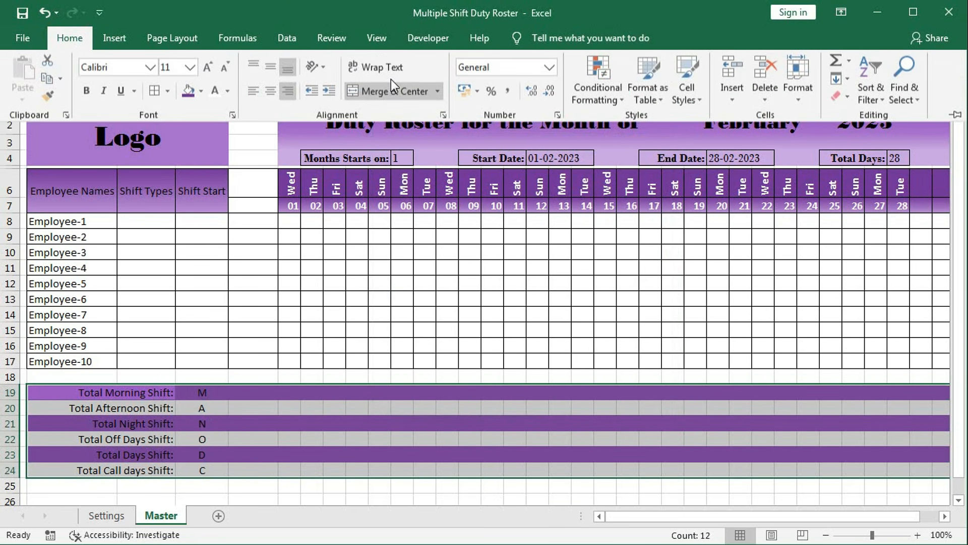
left_click(608, 91)
left_click(628, 329)
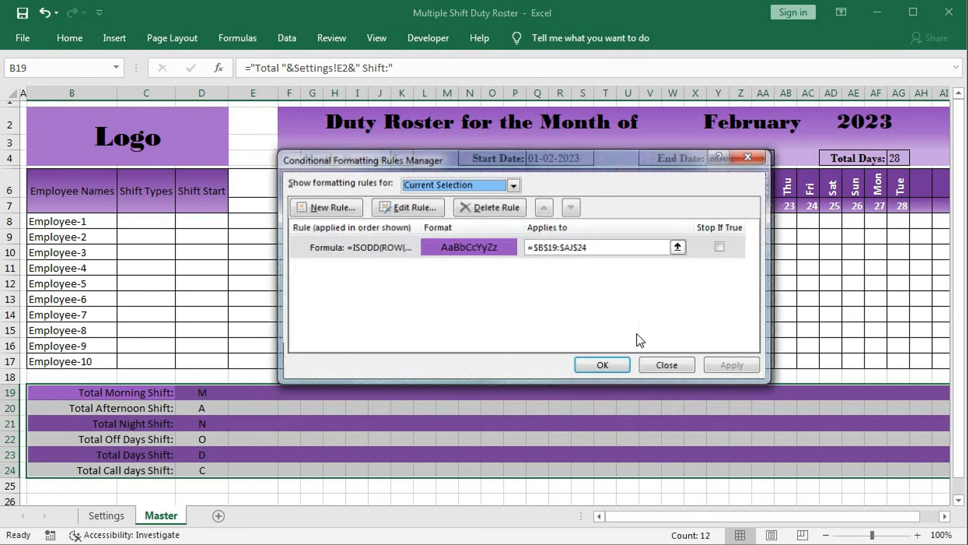
left_click(325, 210)
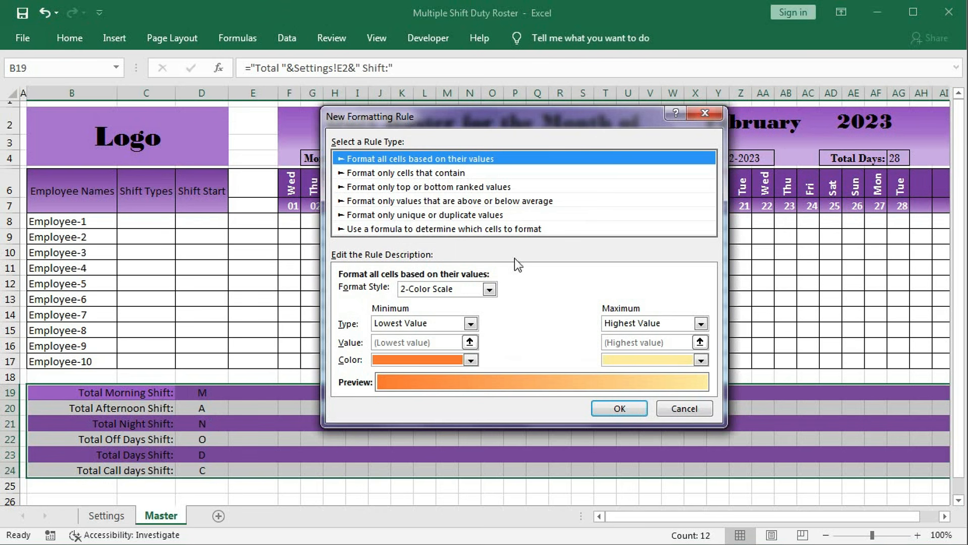
left_click(398, 229)
left_click(379, 290)
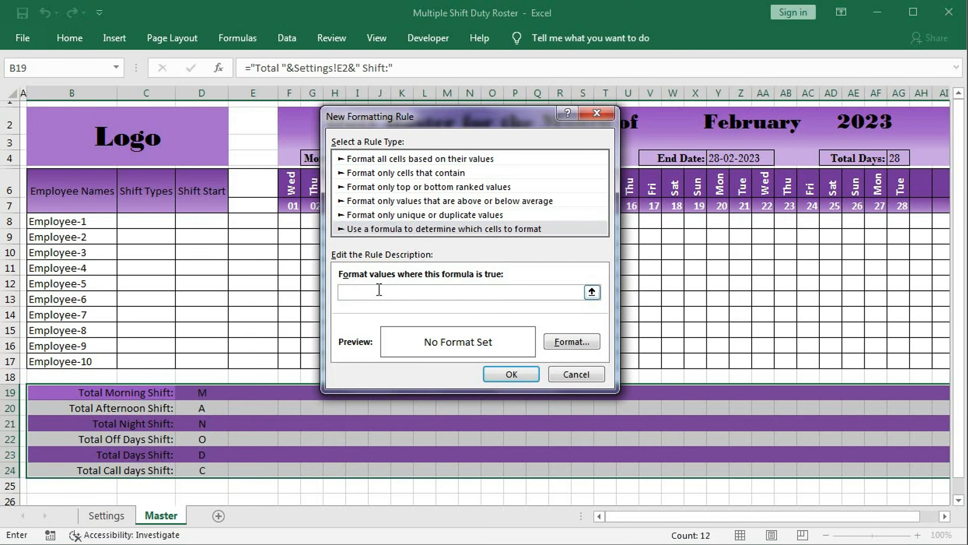
type("=iseven(row(")
left_click(103, 393)
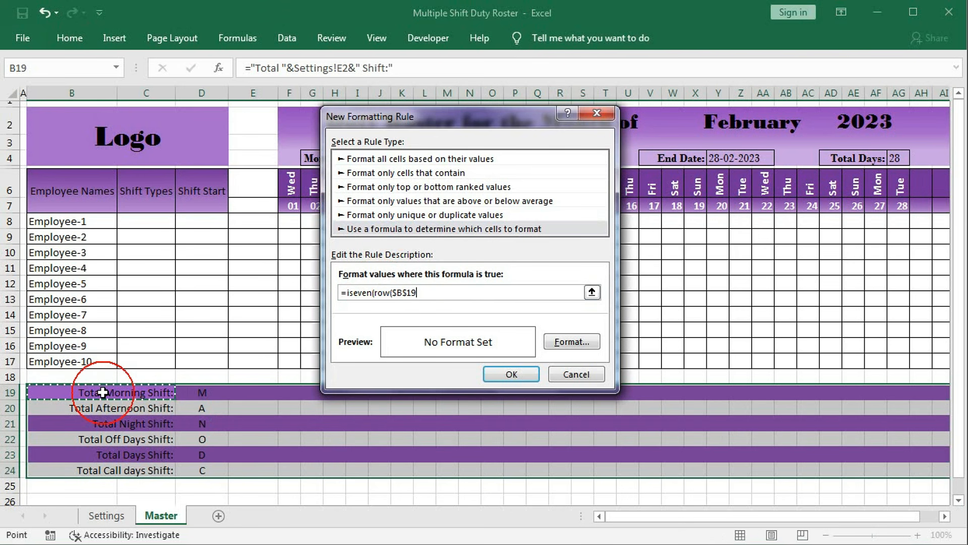
key("F4")
key("F4")
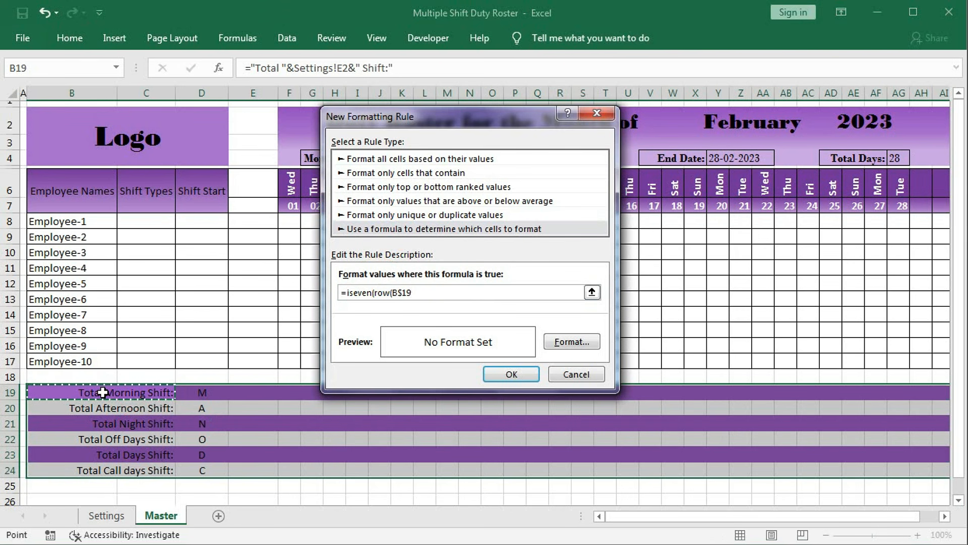
type(")")
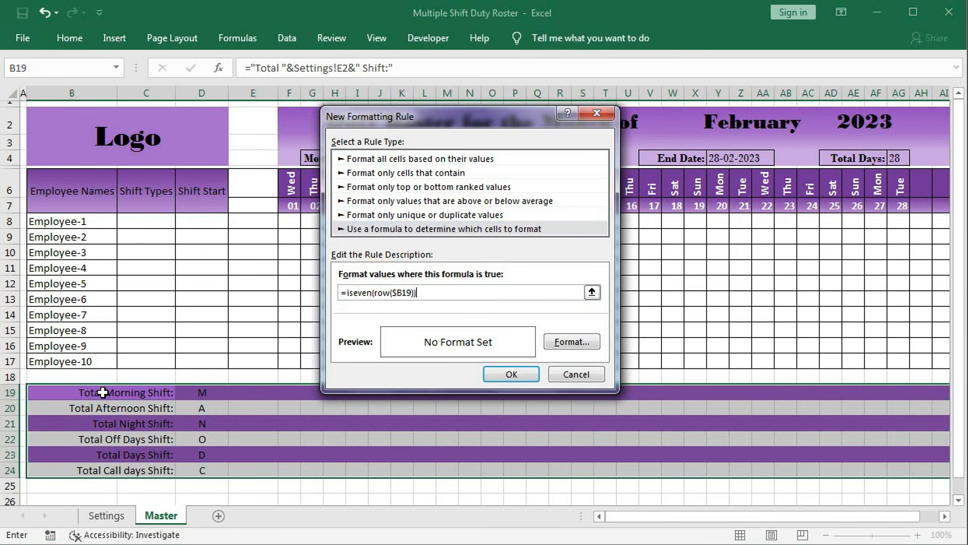
- Give the even-row rule a custom light purple fill of RGB 213, 184, 234 and apply the rules
left_click(572, 341)
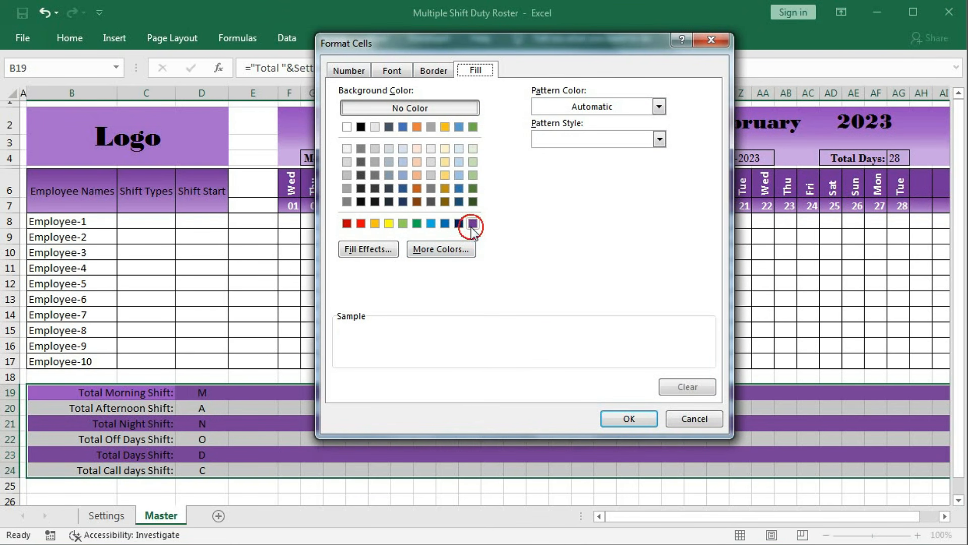
left_click(472, 224)
left_click(444, 249)
left_click_drag(574, 227, 571, 181)
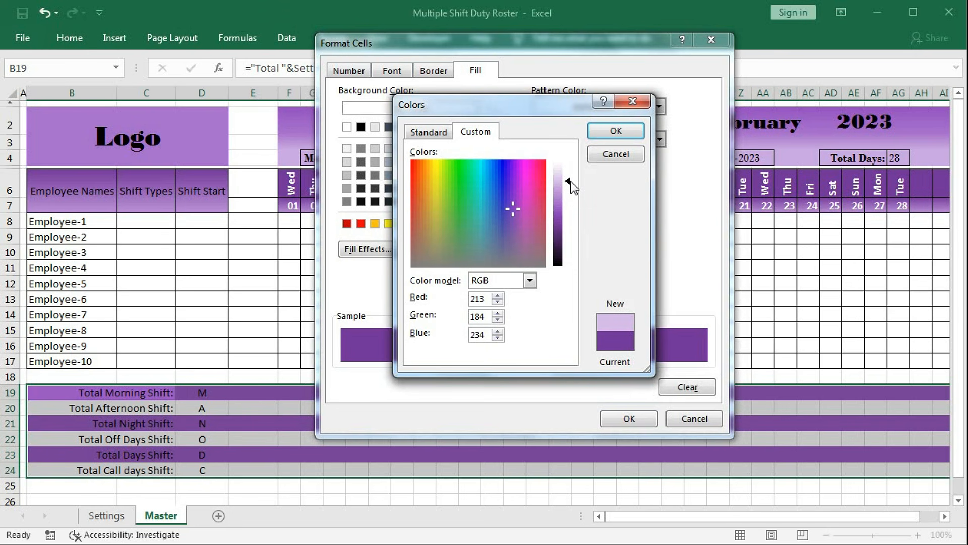
left_click(616, 133)
left_click(620, 418)
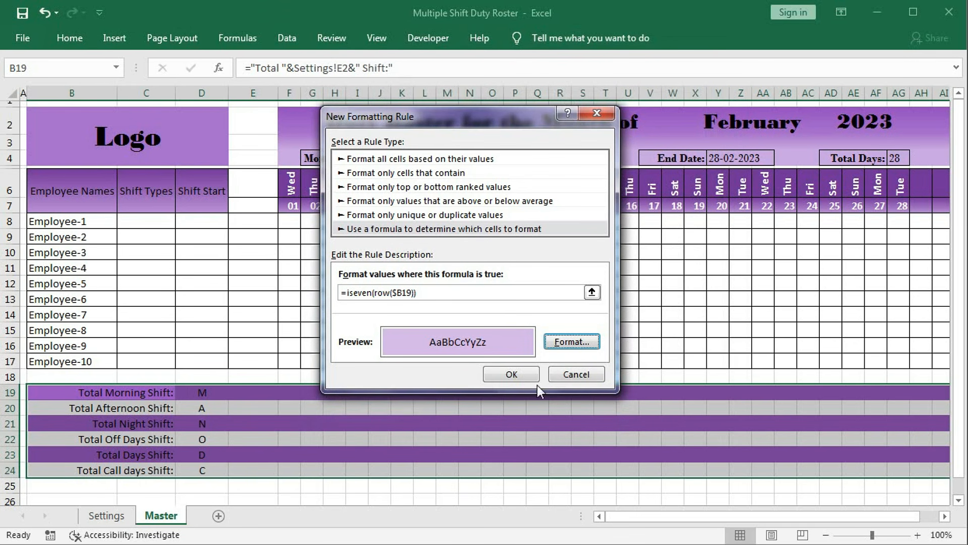
left_click(510, 373)
left_click(602, 366)
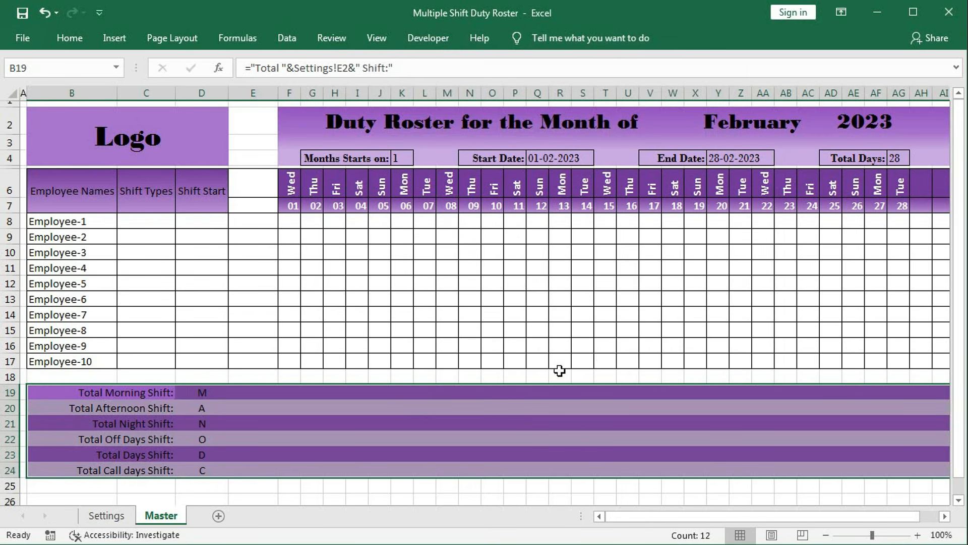
- Apply all borders to the shift total rows in B19:AJ24
left_click(423, 434)
left_click(53, 396)
left_click_drag(53, 396, 878, 475)
left_click(69, 38)
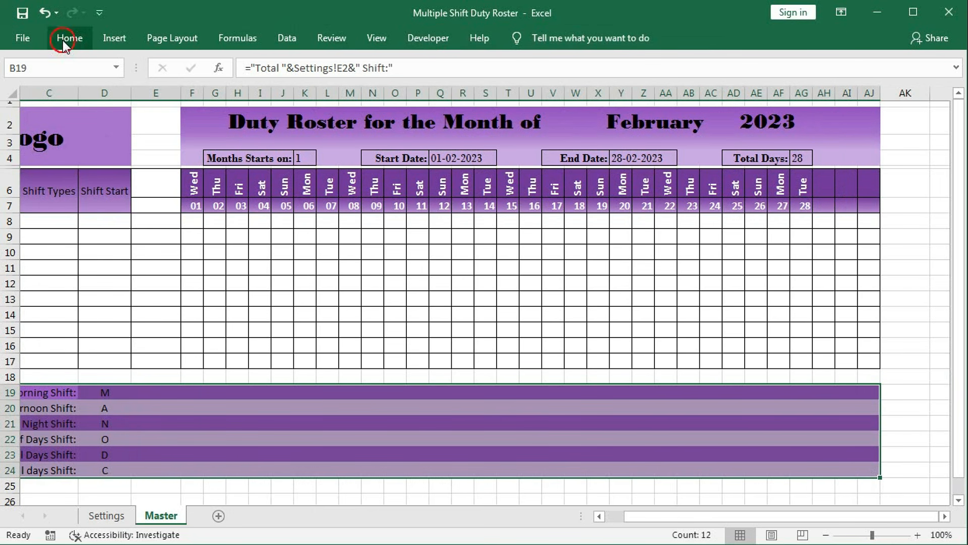
left_click(154, 91)
left_click(335, 432)
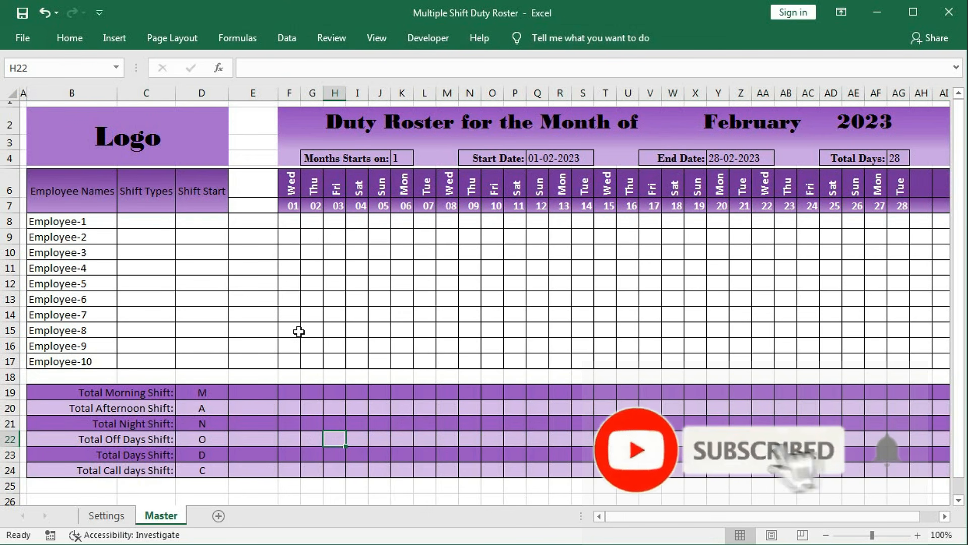
left_click_drag(150, 224, 151, 356)
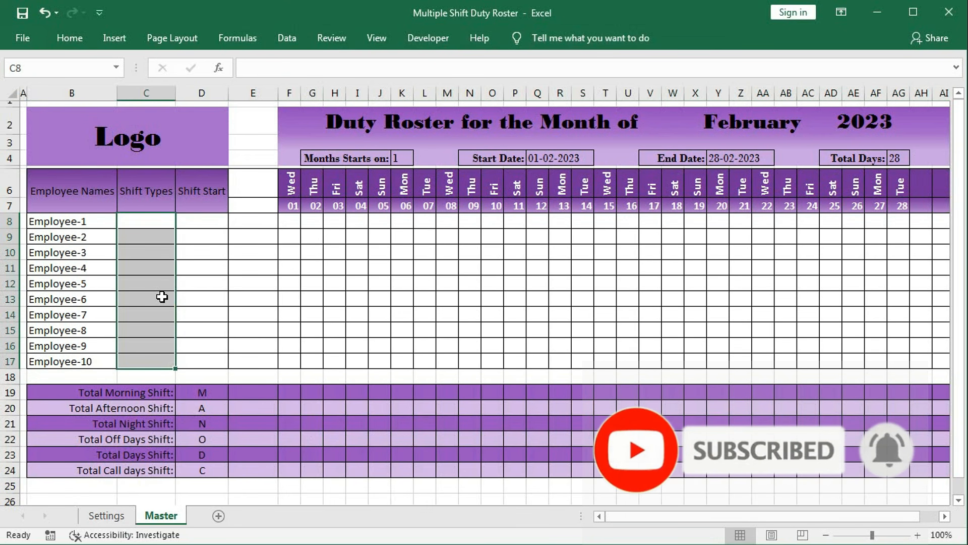
left_click_drag(202, 220, 196, 359)
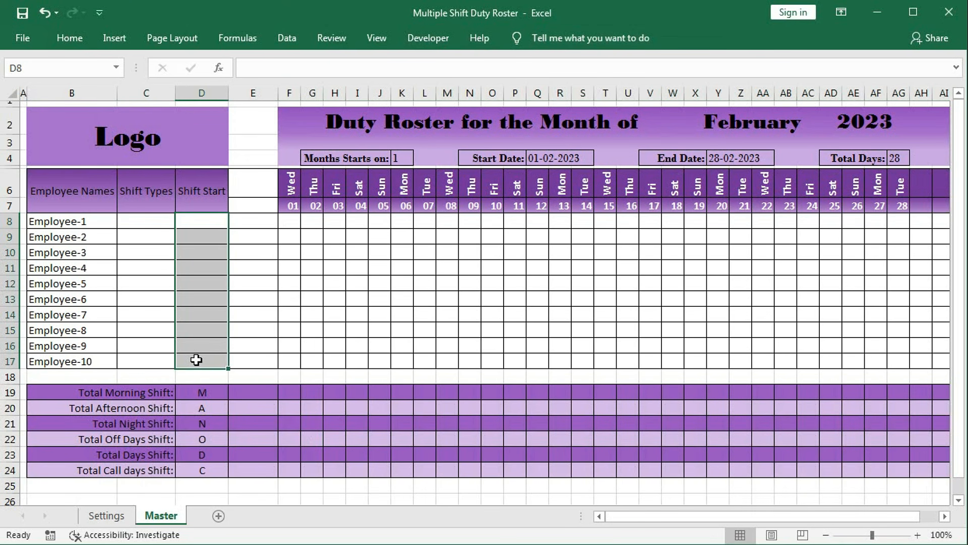
left_click(106, 515)
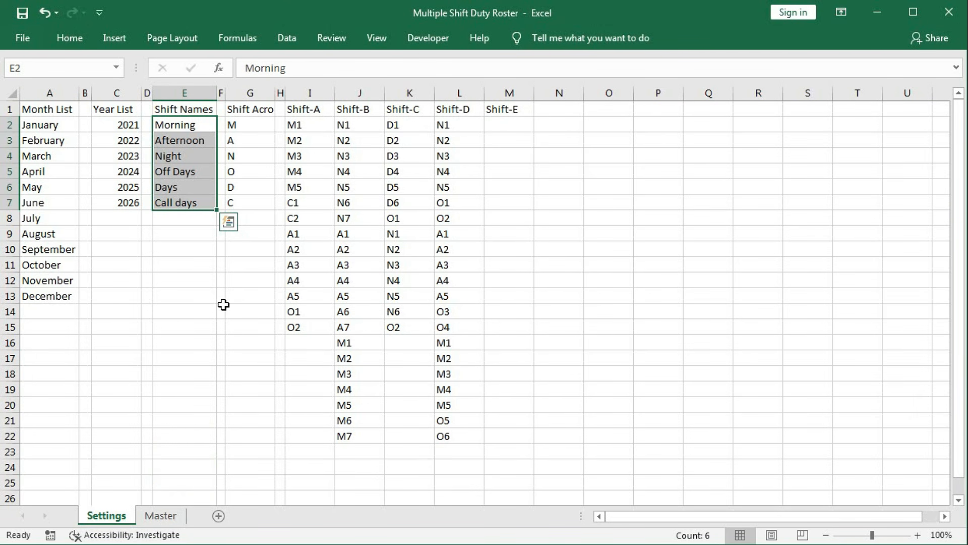
left_click(174, 515)
- Add list data validation to the Shift Types cells C8:C17 on Master, with the source =Settings!$I$1:$M$1
left_click_drag(148, 218, 147, 361)
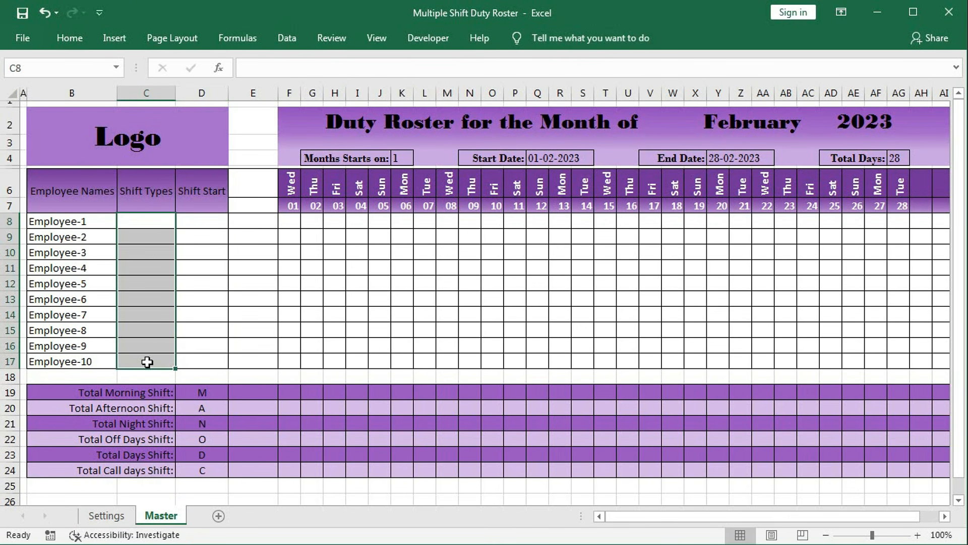
left_click(70, 39)
left_click(286, 38)
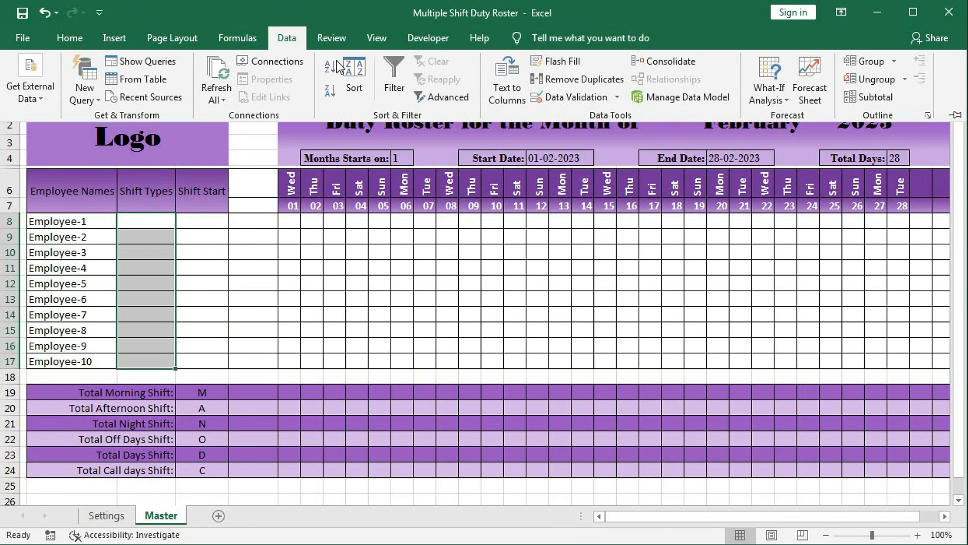
left_click(570, 97)
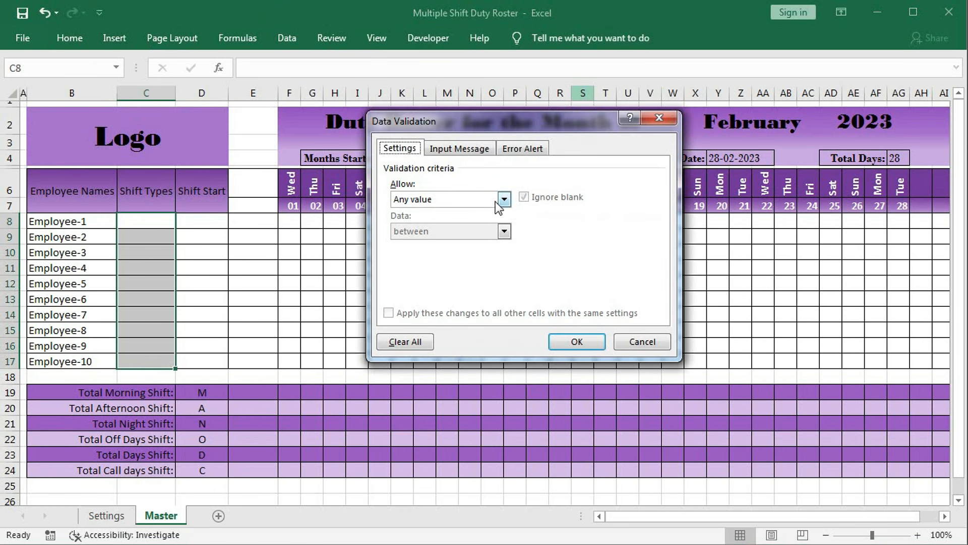
left_click(503, 199)
left_click(448, 246)
left_click(442, 260)
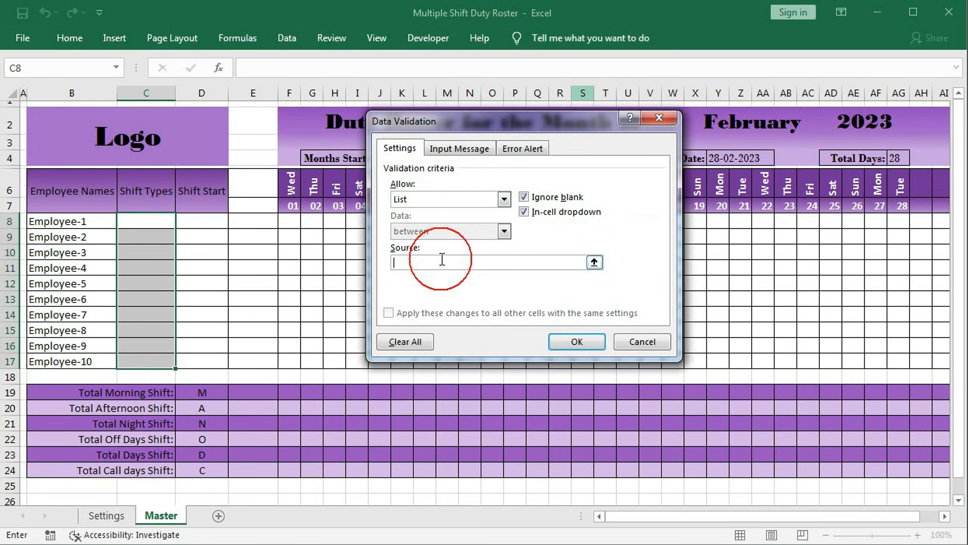
left_click(106, 515)
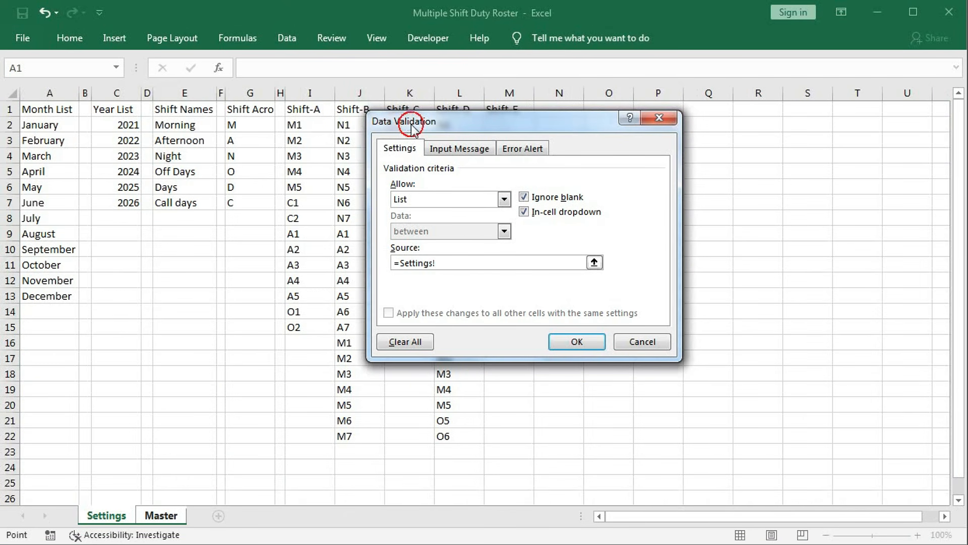
left_click_drag(413, 127, 412, 203)
left_click_drag(290, 108, 510, 109)
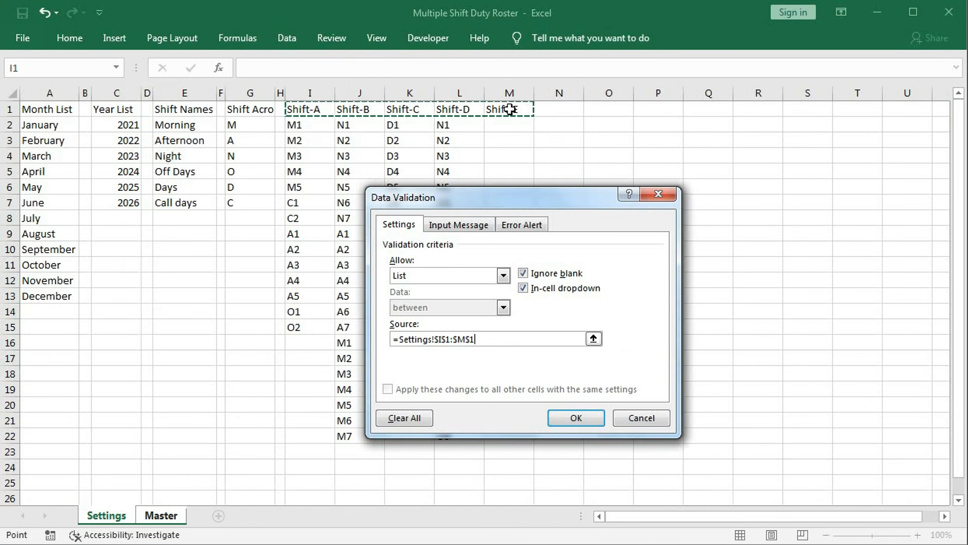
left_click(574, 417)
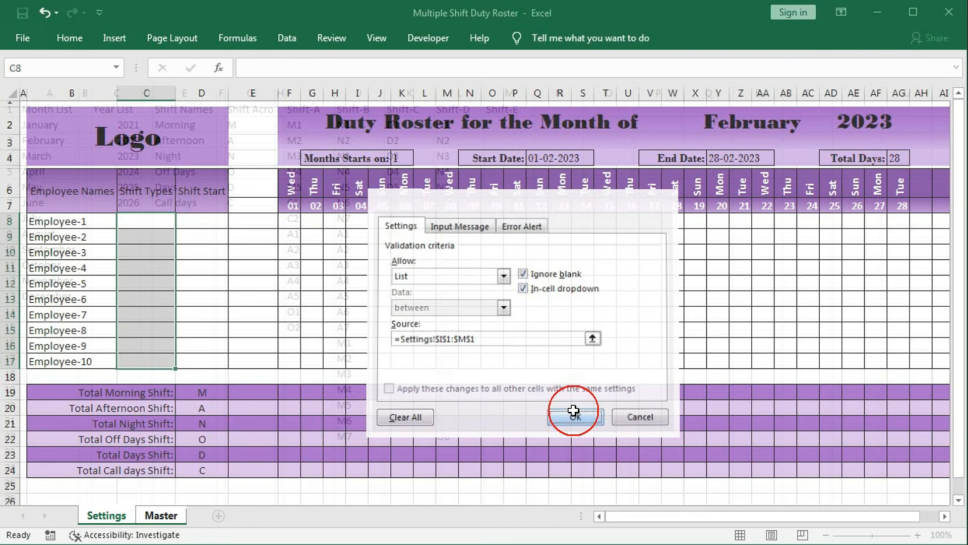
- Choose Shift-A as the shift type for Employee-1
left_click(182, 221)
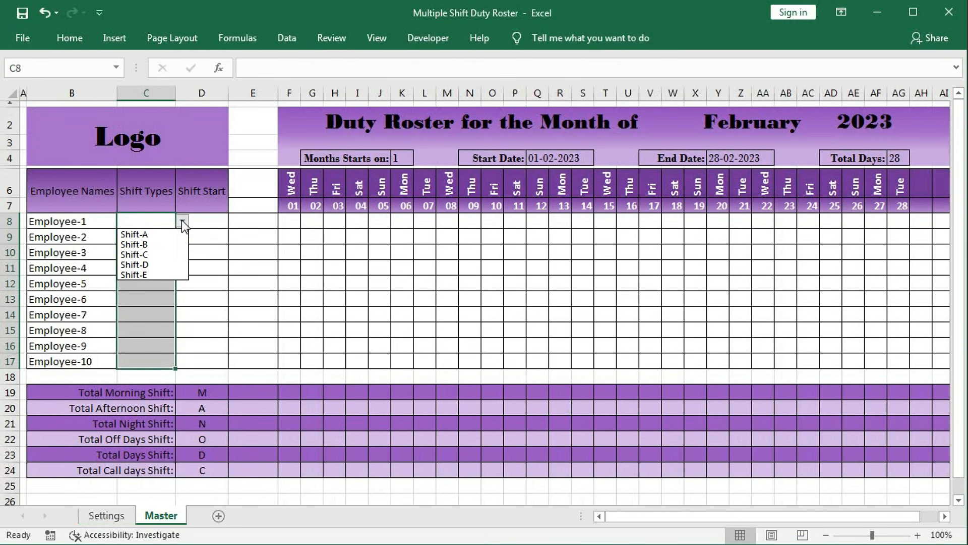
left_click(146, 234)
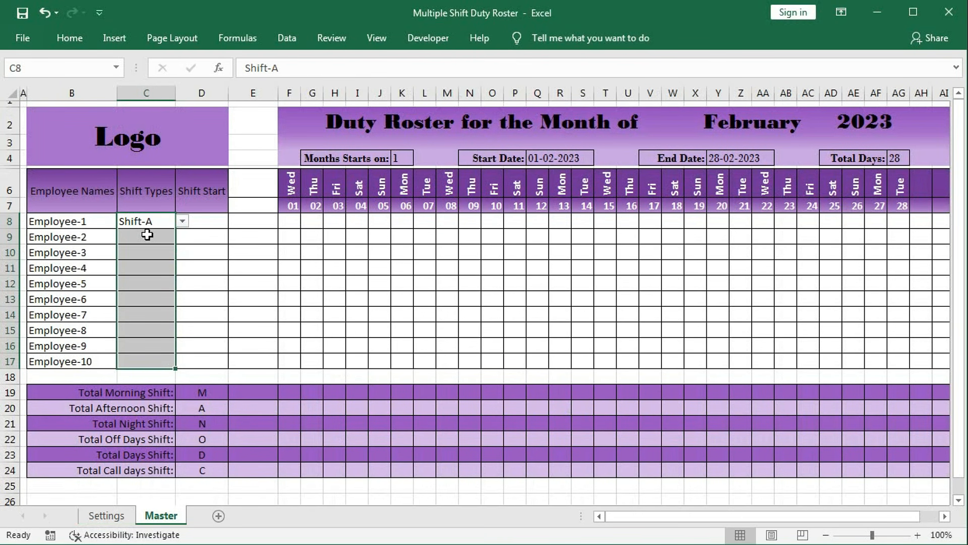
left_click(207, 224)
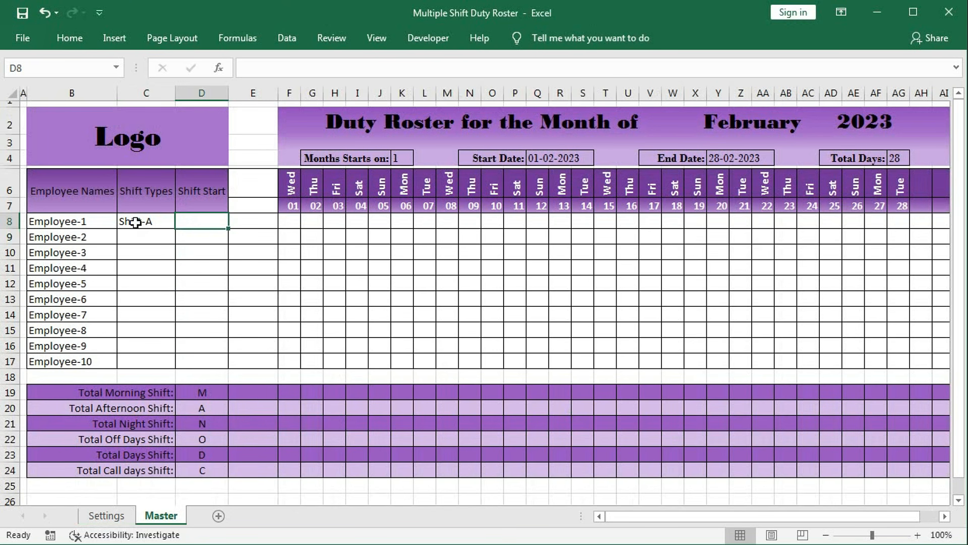
- Start defining a workbook-scoped name called Settings_Shift from the Shift-A header cell on the Settings sheet
left_click(118, 522)
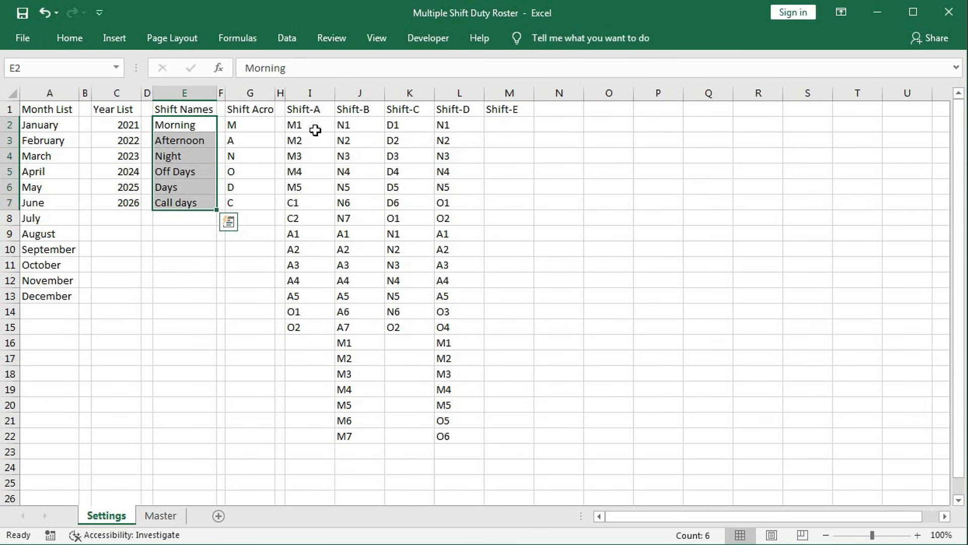
left_click(161, 516)
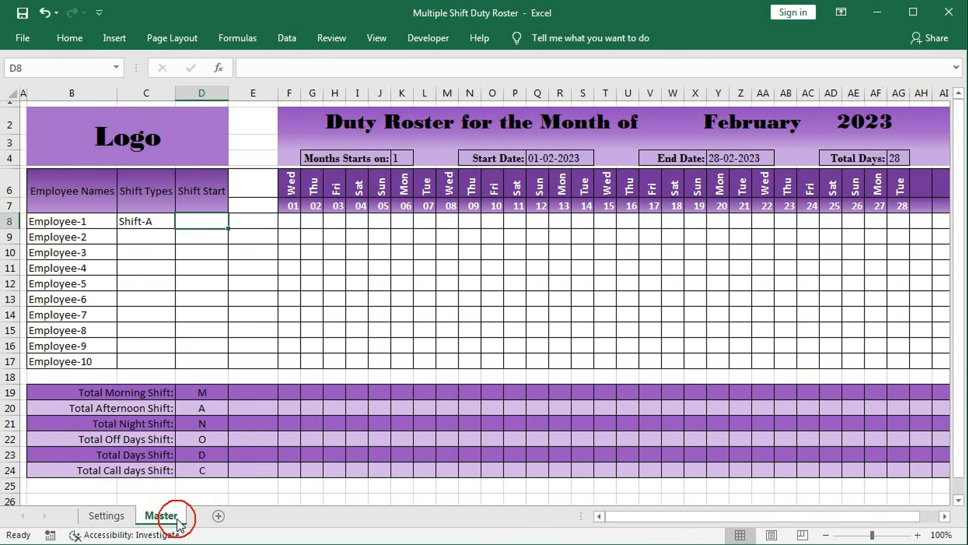
left_click(106, 515)
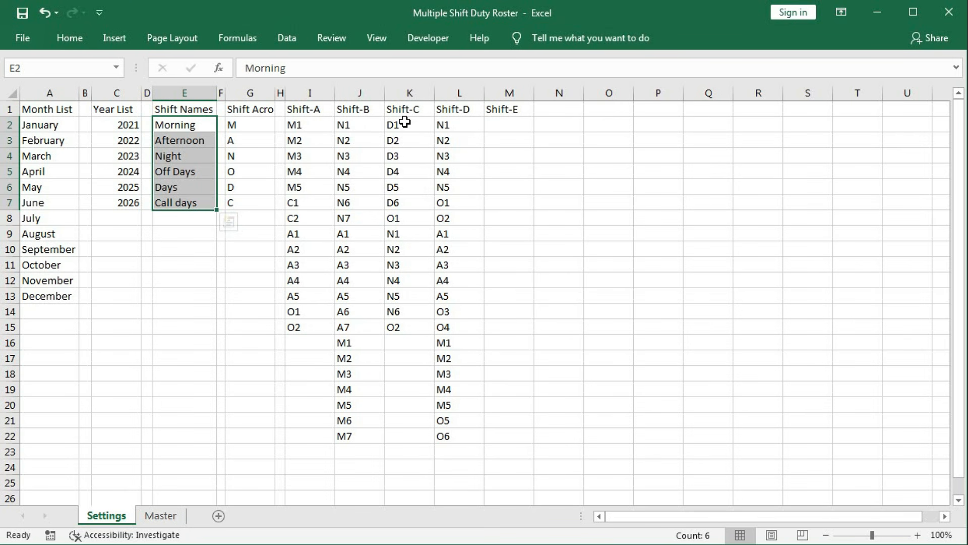
left_click(311, 110)
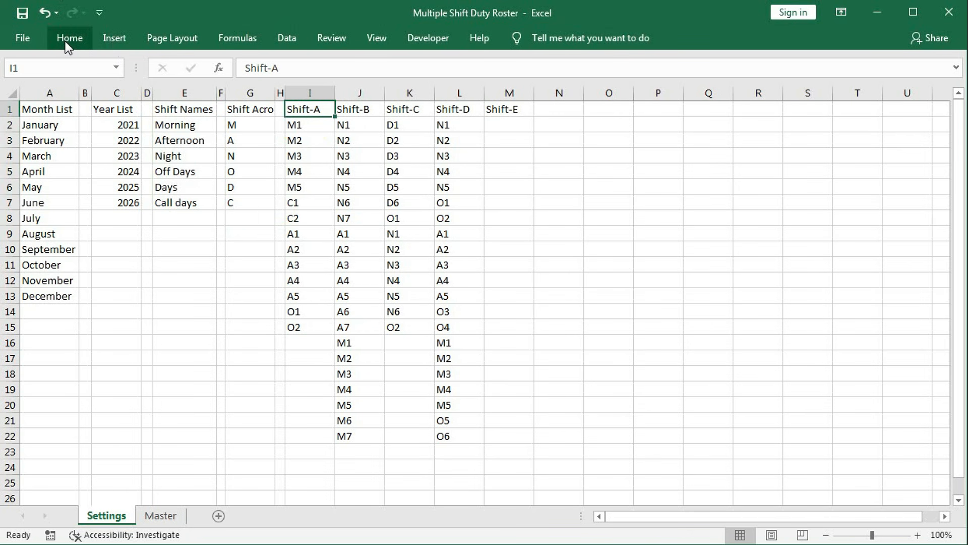
left_click(227, 40)
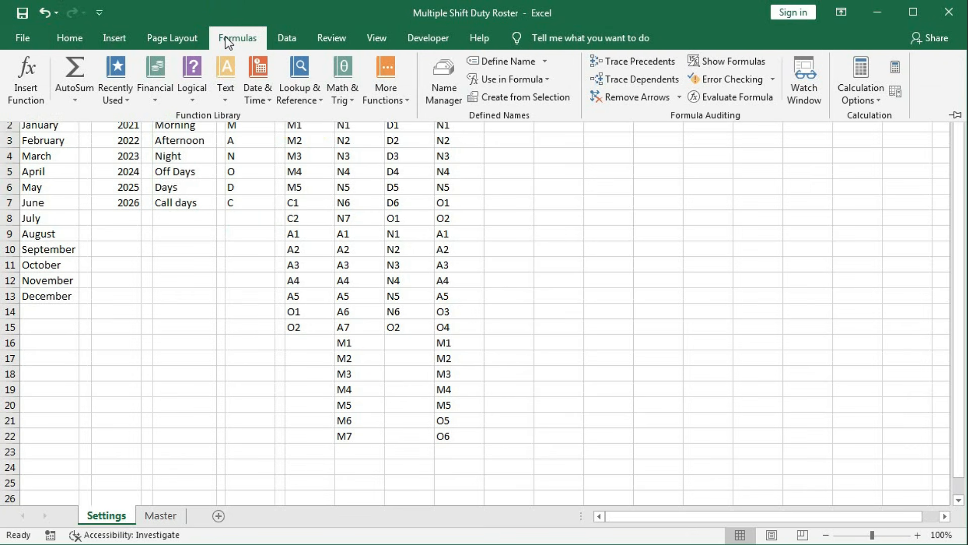
left_click(454, 93)
left_click_drag(451, 152, 600, 144)
left_click(500, 172)
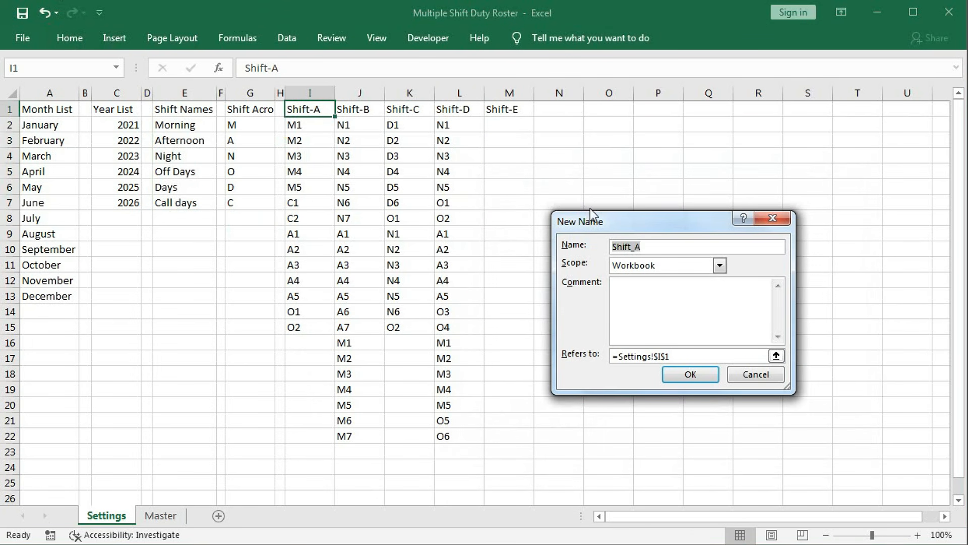
left_click_drag(597, 226, 556, 171)
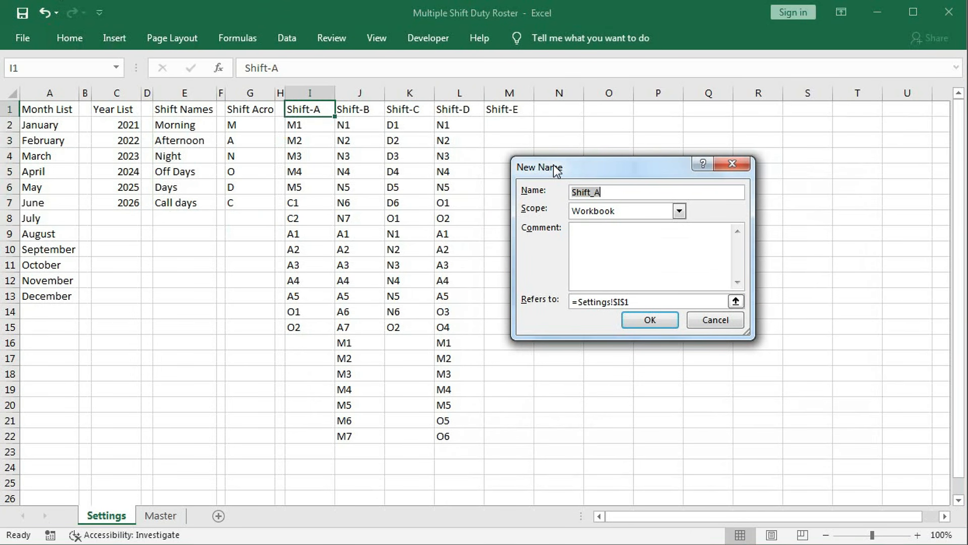
type("Settings_Sh")
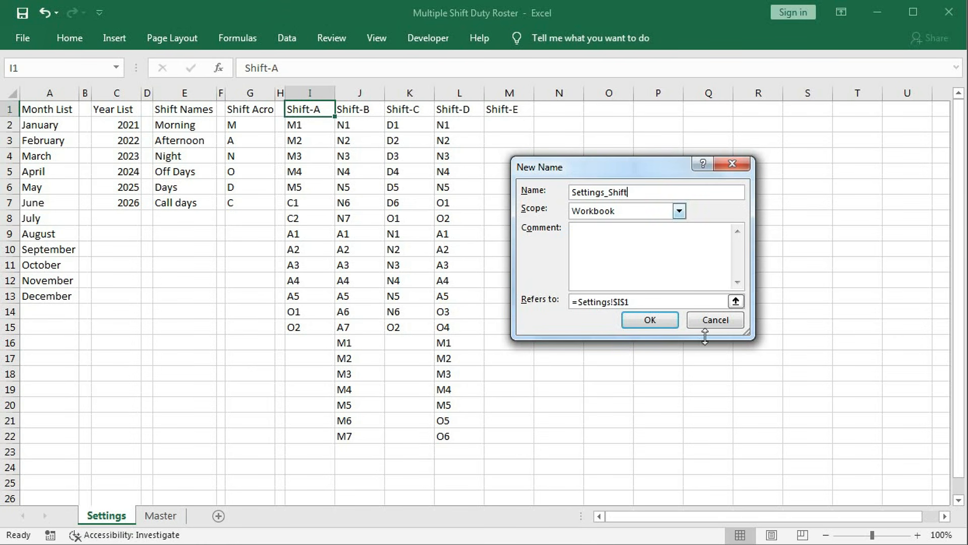
- Replace the name's reference with the start of an OFFSET formula anchored on Settings!$I$1 with a row offset of 1
left_click_drag(636, 301, 573, 302)
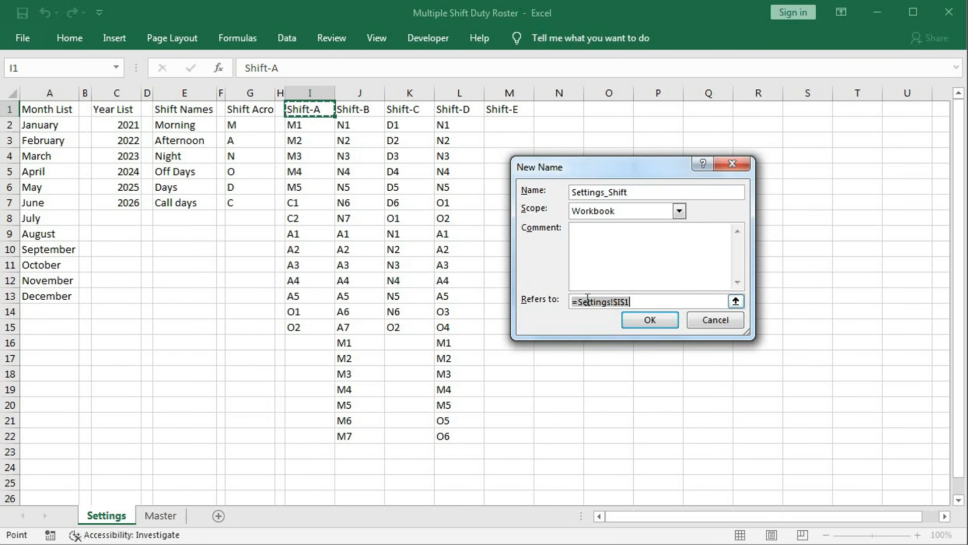
key("BackSpace")
type("offse")
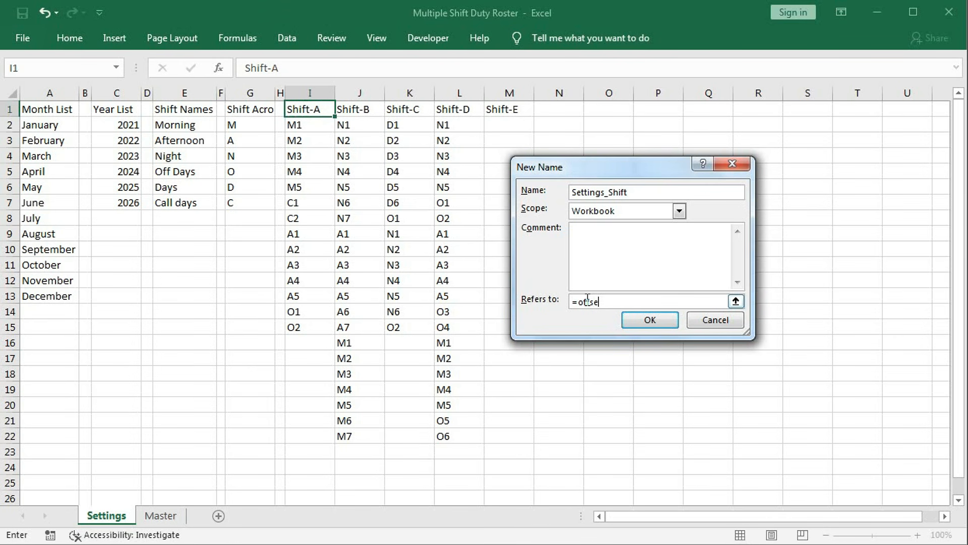
type("t(")
left_click(315, 109)
type(",1,")
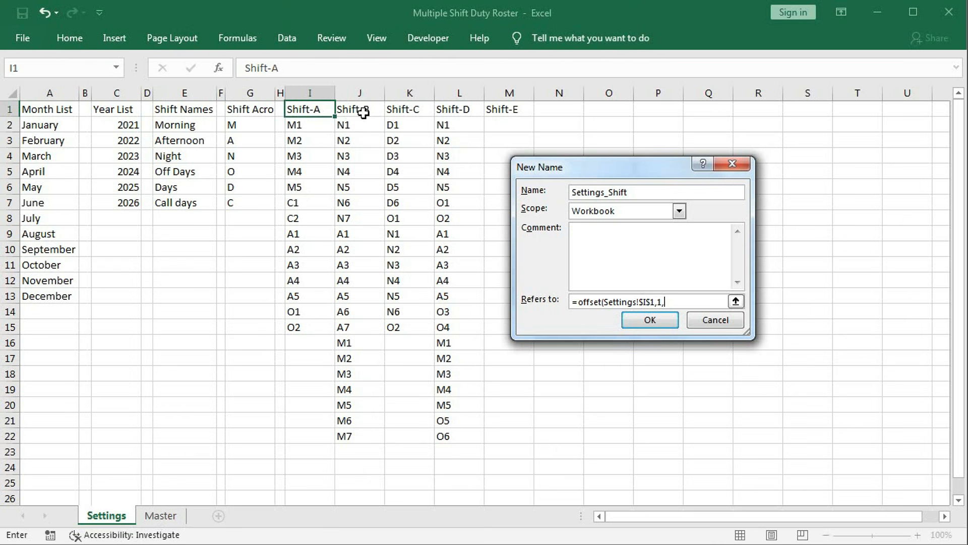
- Add a MATCH for the column offset with Master!$C8 as its lookup value, locking only the column
type("match(")
left_click(160, 515)
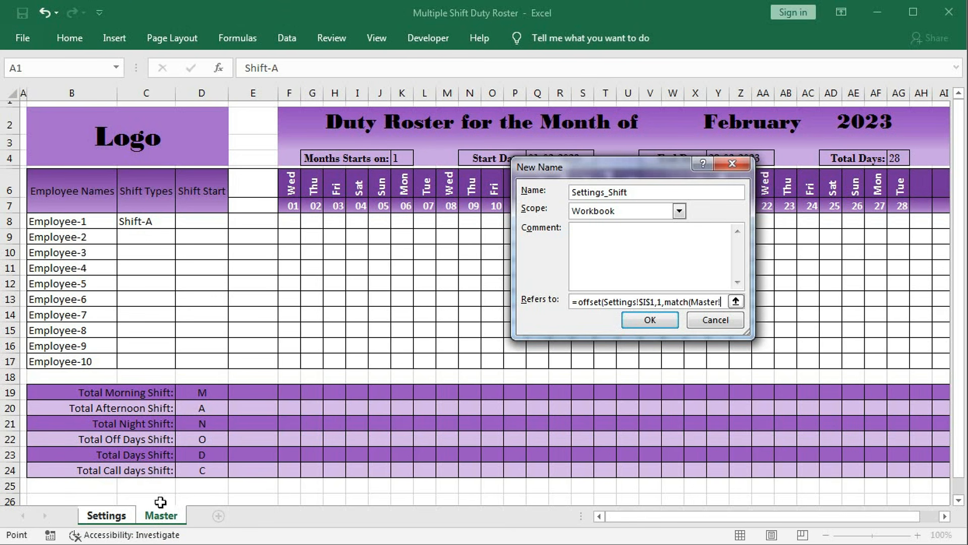
left_click(147, 222)
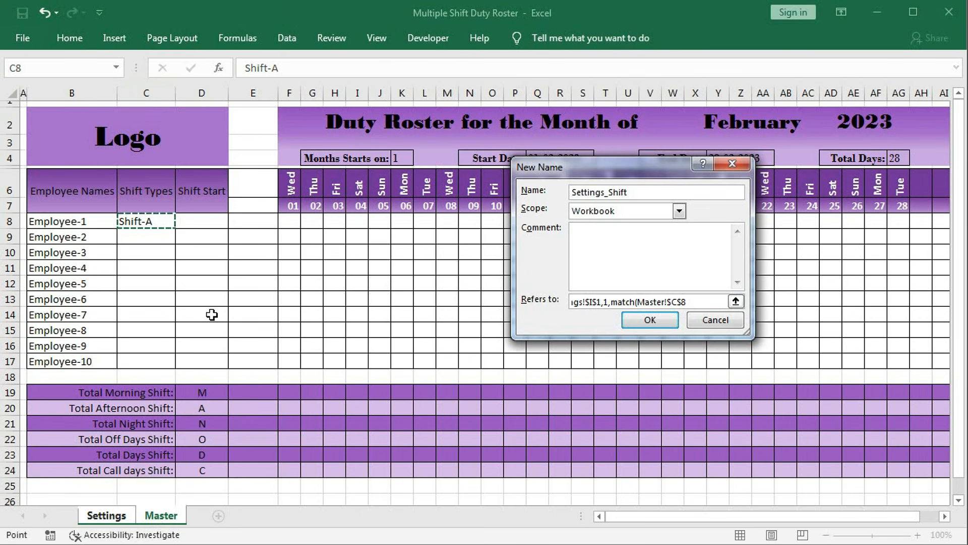
key("F4")
key("F4")
type(",")
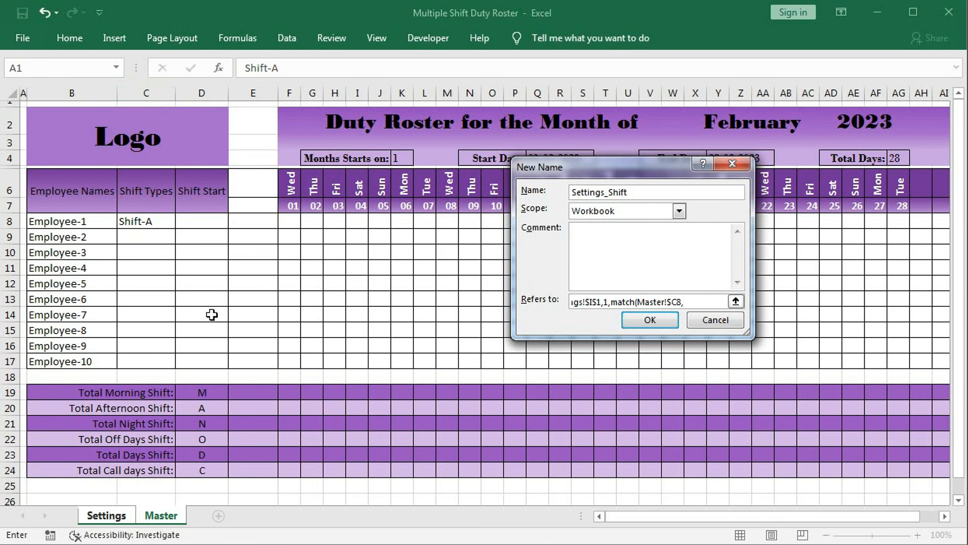
- Use the shift headers Settings!$I$1:$M$1 as the MATCH lookup array, close the function and subtract 1
left_click(106, 515)
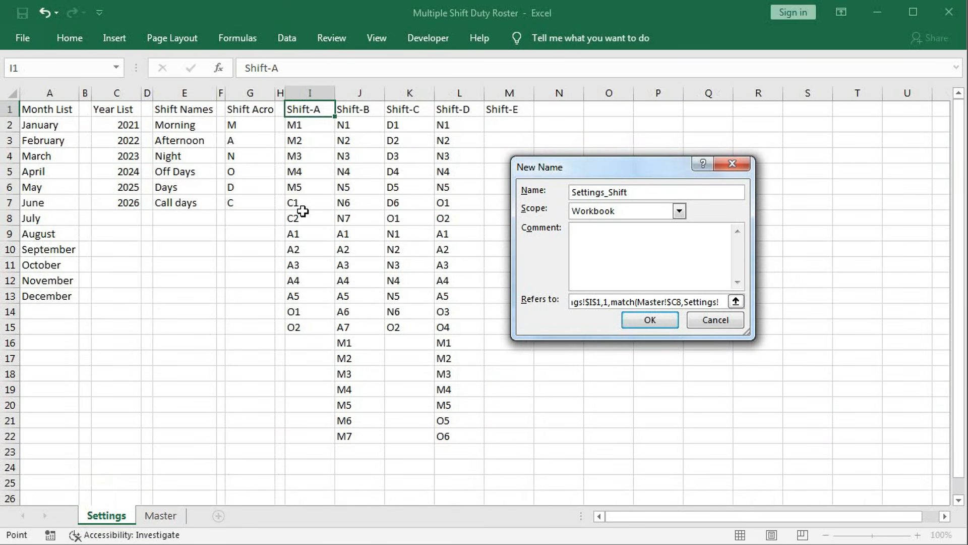
left_click_drag(310, 109, 506, 107)
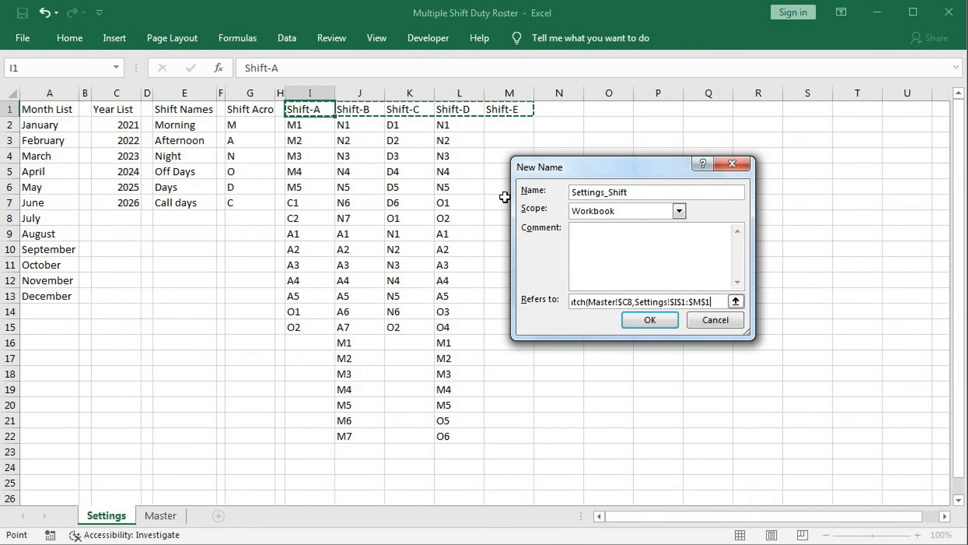
type(")")
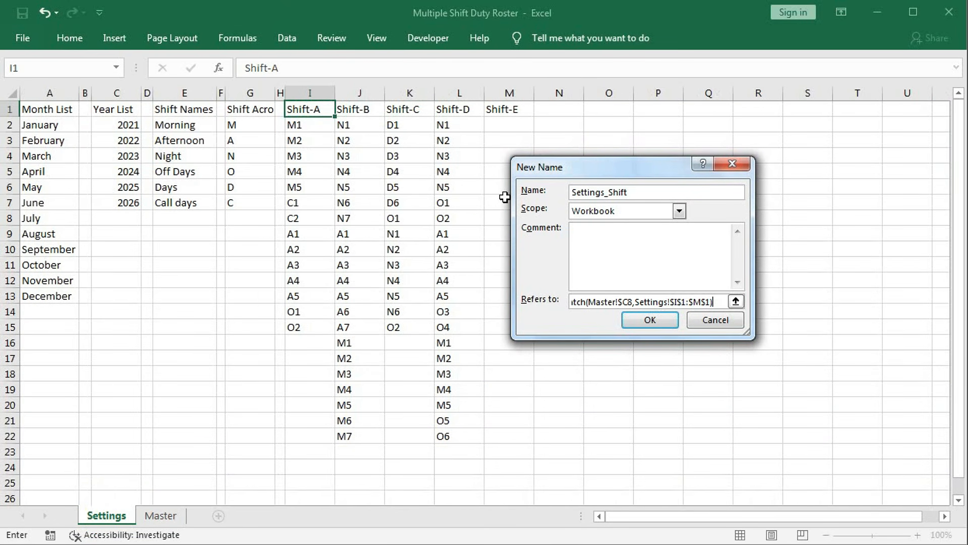
type("-1")
- Try to add an exact match type of 0 inside MATCH, and continue the formula with a comma after -1
left_click(708, 301)
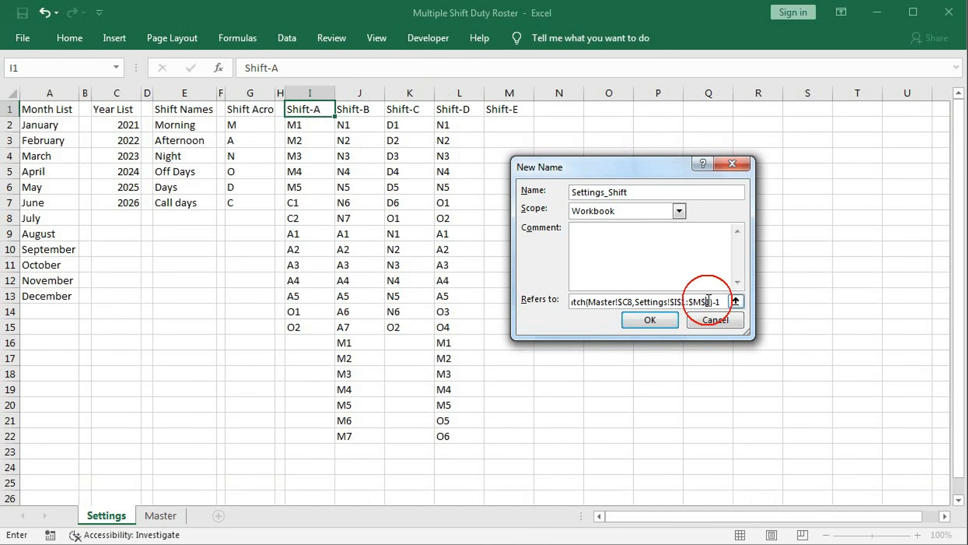
type(",0")
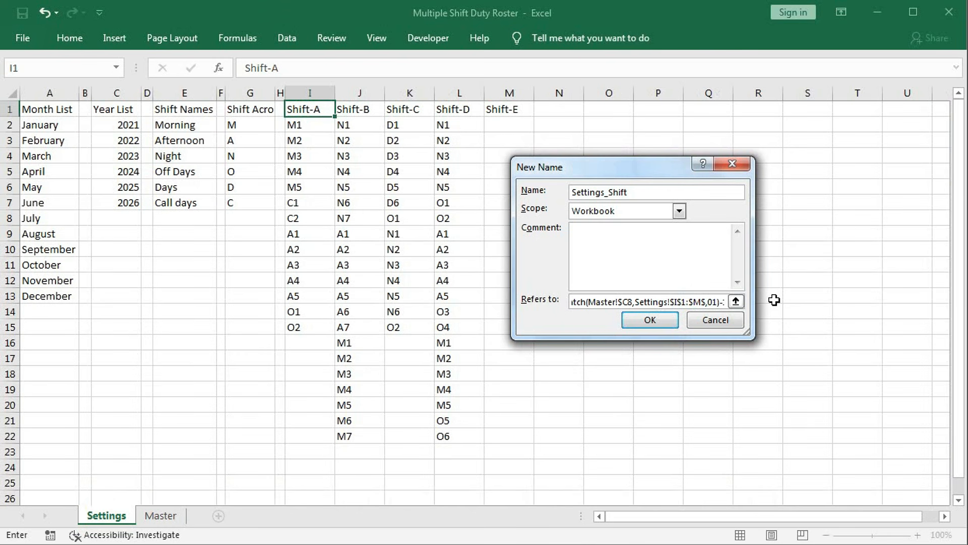
left_click_drag(717, 303, 728, 305)
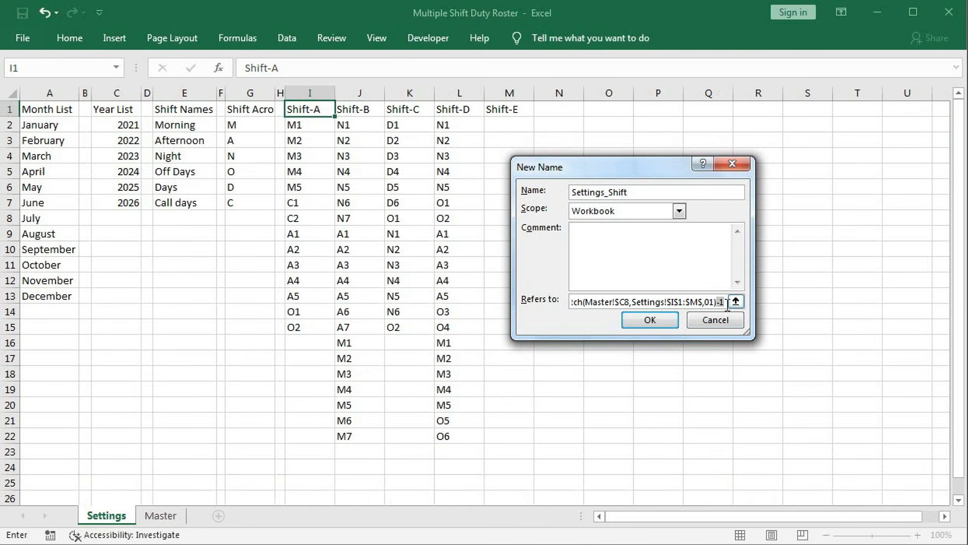
left_click(721, 303)
left_click(724, 301)
key("F2")
type(",")
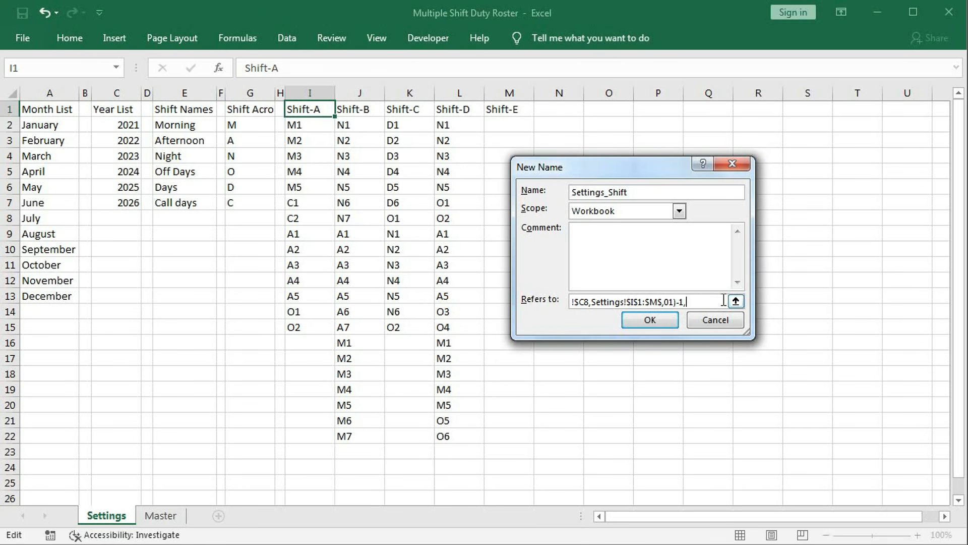
- Begin the OFFSET height argument with a COUNTA wrapped around a nested OFFSET
type("cuon")
key("BackSpace")
key("BackSpace")
key("BackSpace")
type("counta(")
type("offset(")
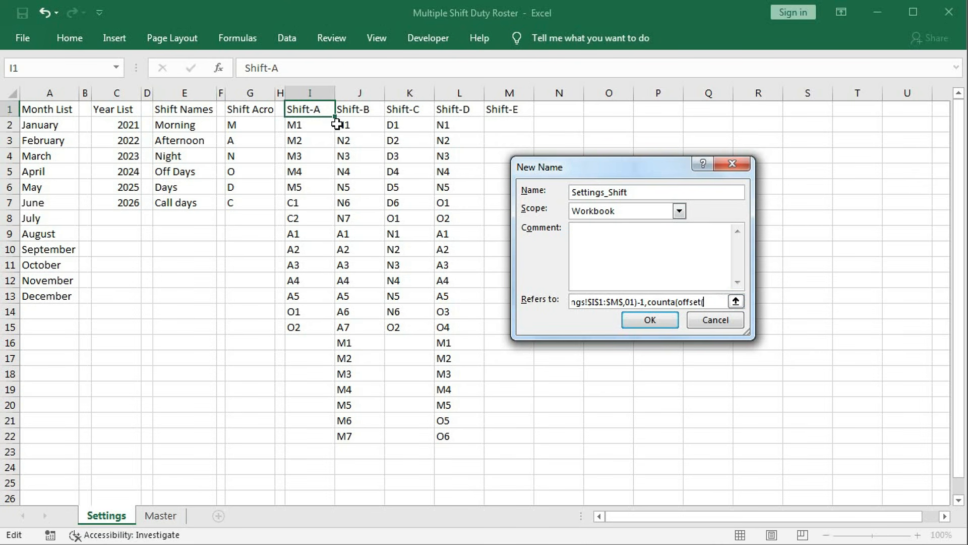
- Set the nested OFFSET's reference to Settings!$I$1 with a row offset of 1, and begin a MATCH for its column offset
left_click(302, 108)
type(",counta(offset(Settings!$I$")
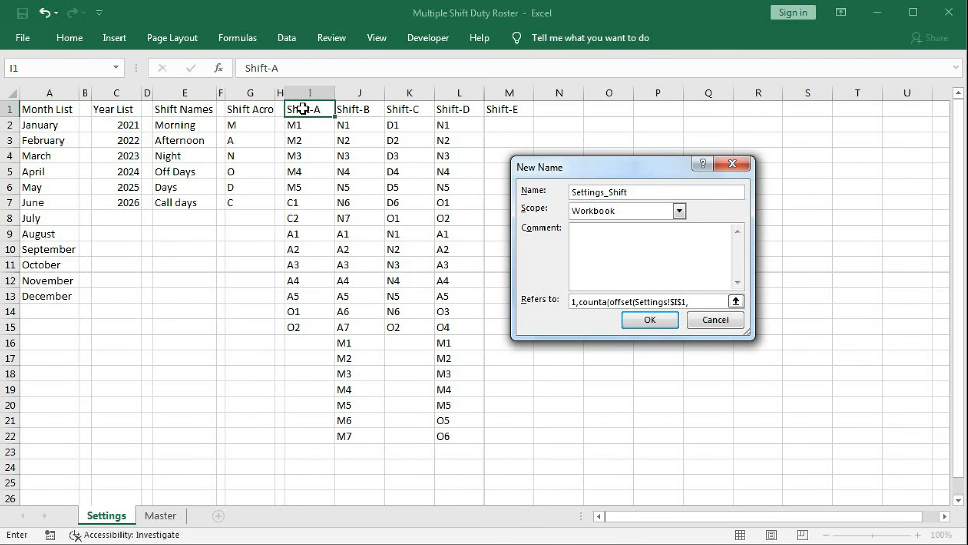
type("1,mat")
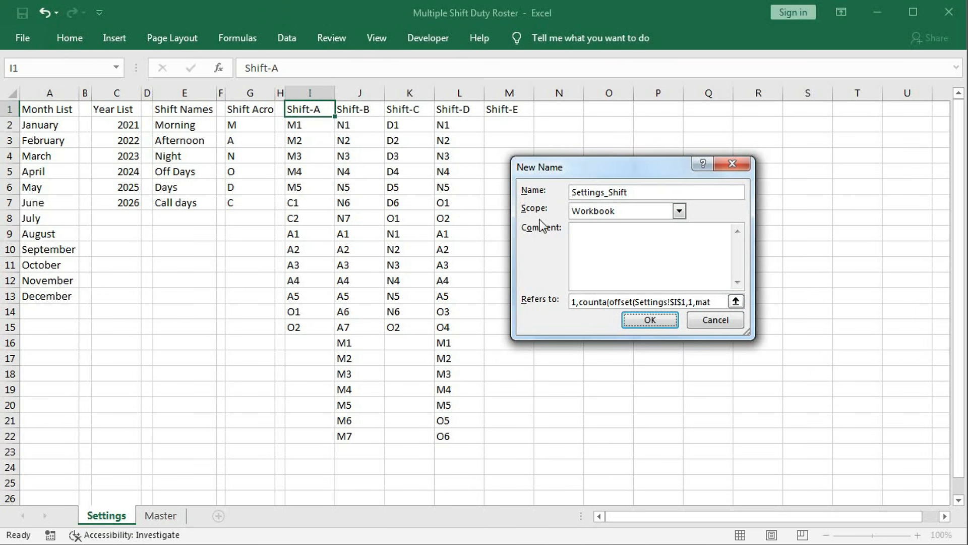
left_click(715, 301)
type("ch(")
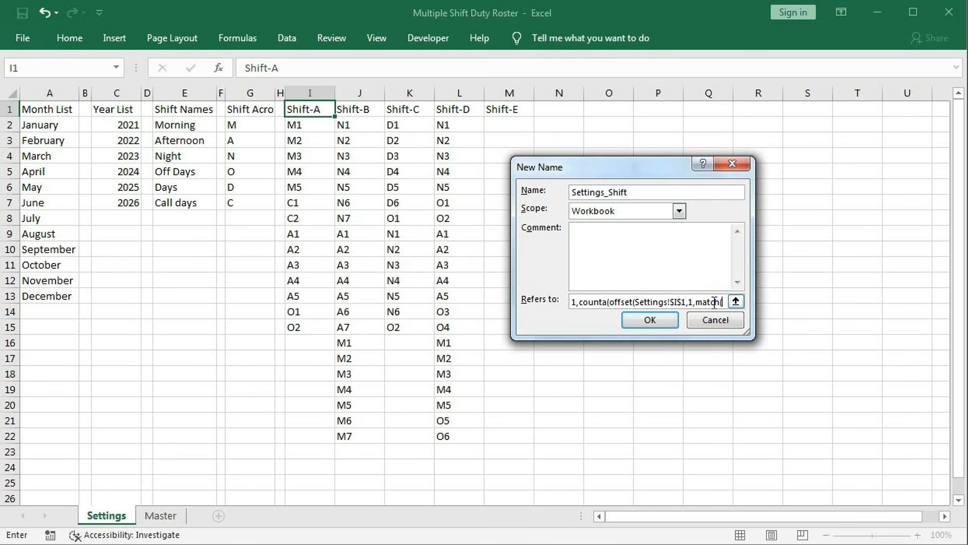
- Use Master!$C8 as the nested MATCH's lookup value, locking only the column
left_click(161, 515)
left_click(138, 222)
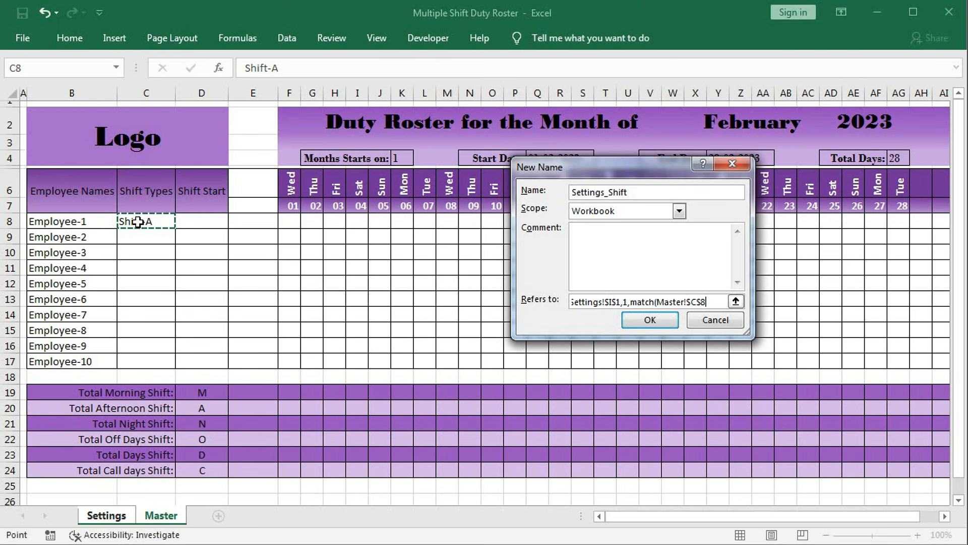
key("F4")
key("F4")
type(",")
- Complete the nested MATCH with Settings!$I$1:$M$1 and match type 0, subtract 1, and give the nested OFFSET height 100 and width 1
left_click(108, 516)
left_click_drag(310, 109, 519, 112)
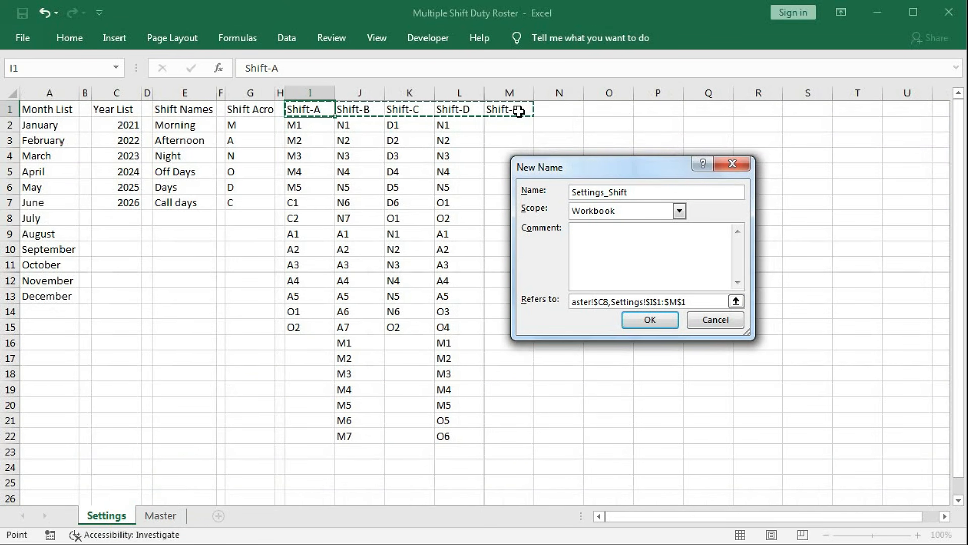
type(",0")
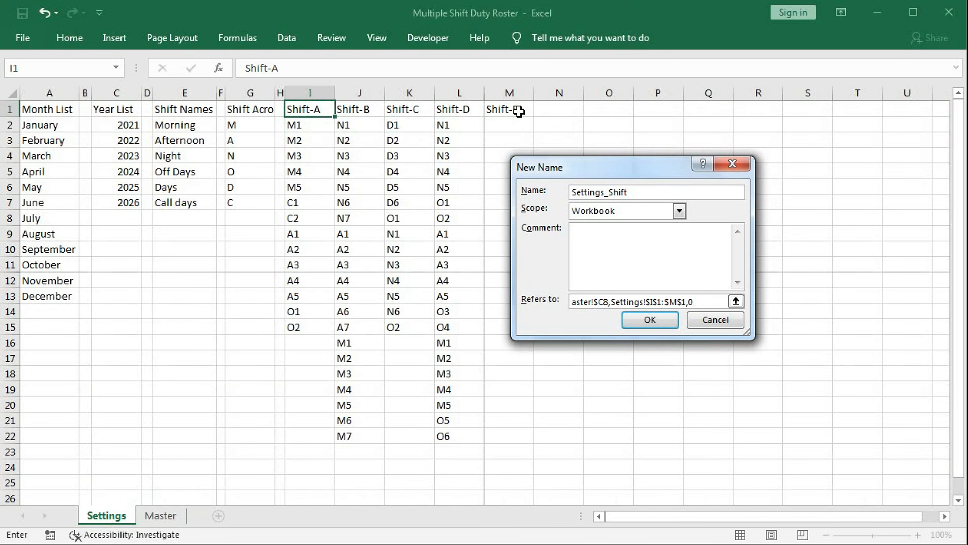
type(")-1,100,1")
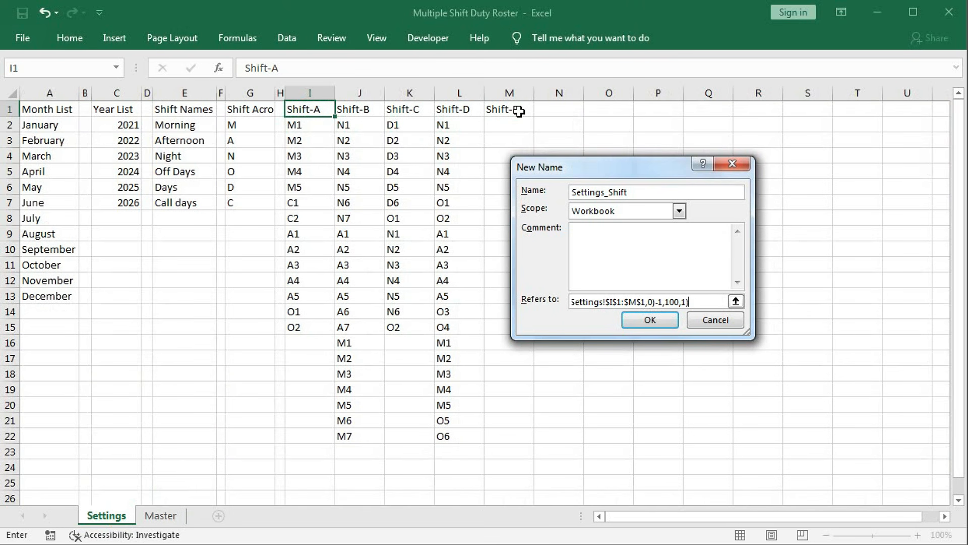
- Close the formula with an outer width of 1, correct the first MATCH's ending to $M$1,0, and save the Settings_Shift name
type(")),1)")
left_click(636, 321)
left_click(458, 364)
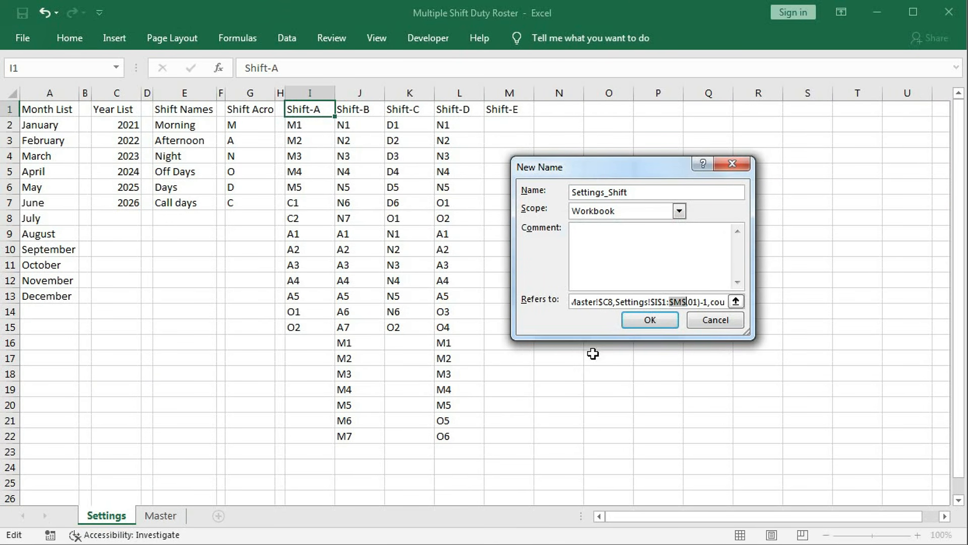
left_click(686, 302)
type("1")
left_click(688, 302)
type("1,")
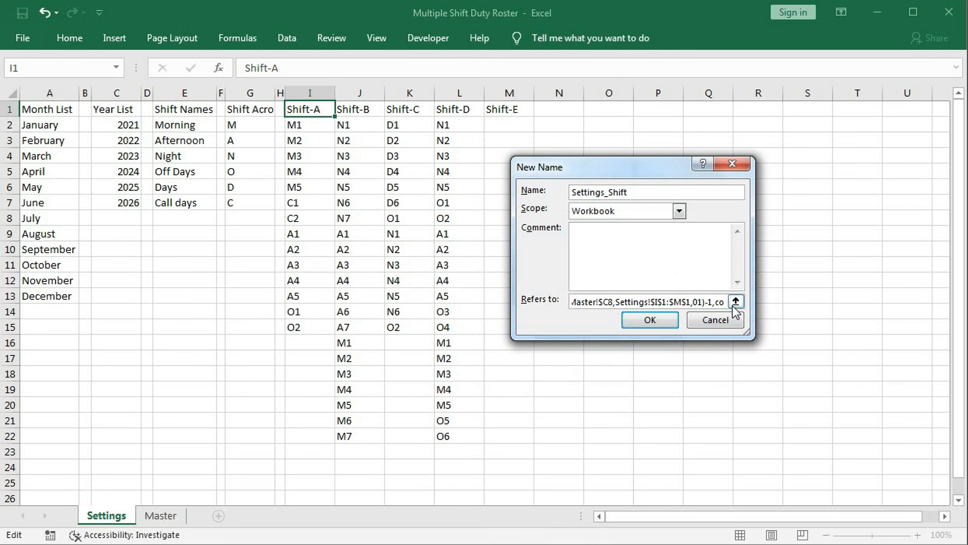
key("BackSpace")
left_click(661, 326)
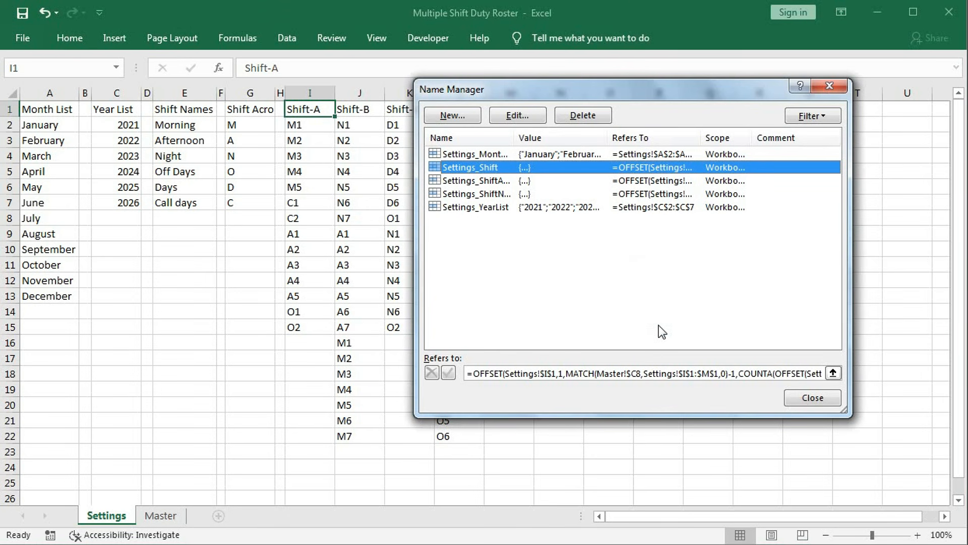
- Check the range that Settings_Shift refers to for Shift-A, then close the Name Manager
left_click(611, 376)
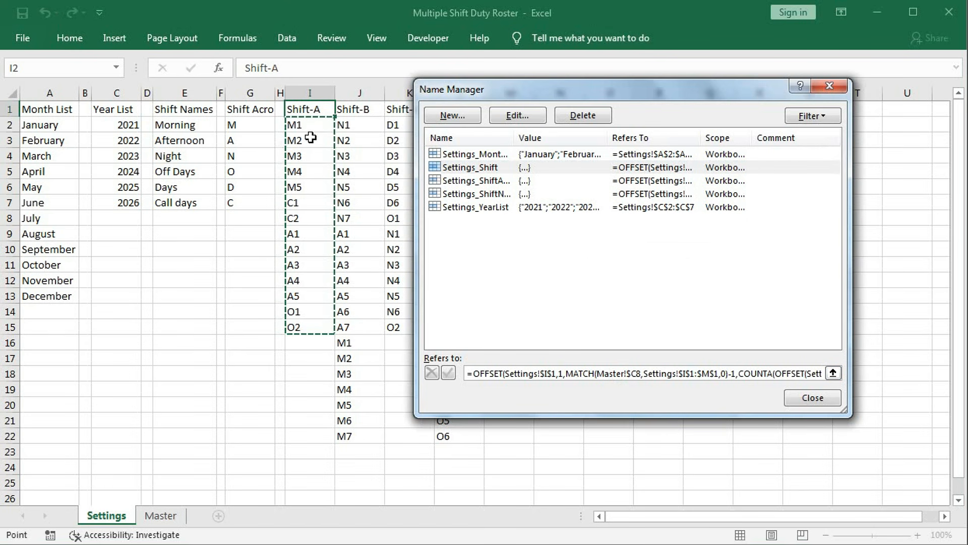
left_click(807, 397)
- Change Employee-1's shift type on the Master sheet to Shift-B
left_click(161, 515)
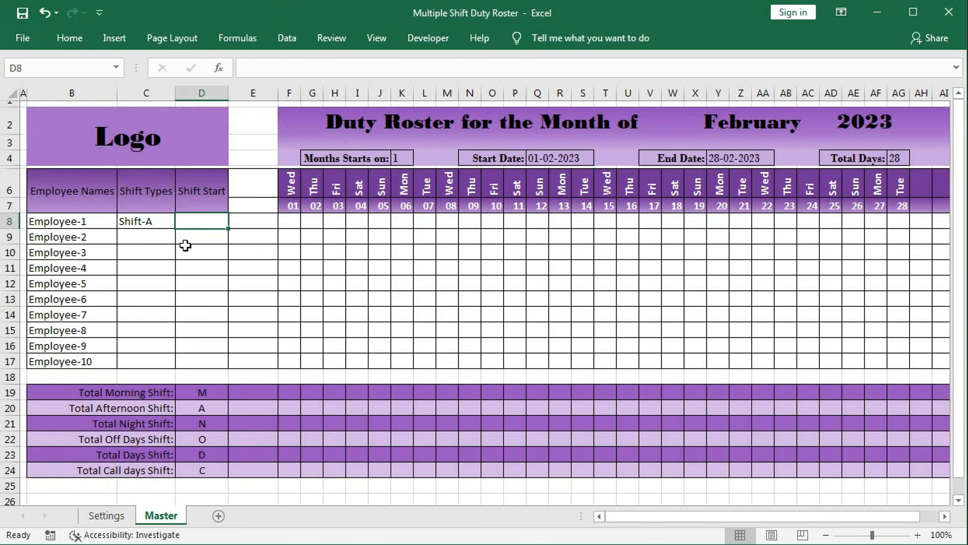
left_click(169, 222)
left_click(182, 221)
left_click(151, 242)
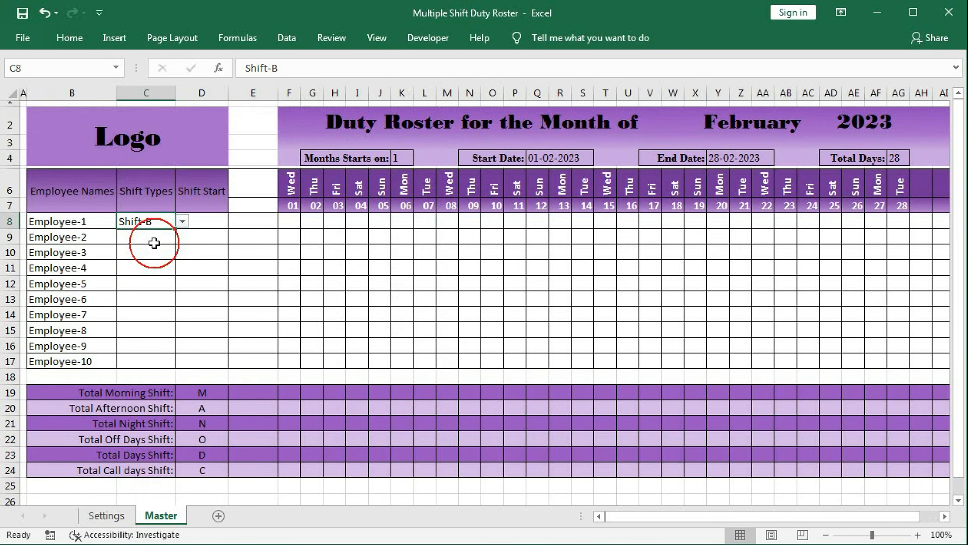
- Check on the Settings sheet which range the Settings_Shift name refers to for Shift-B
left_click(120, 517)
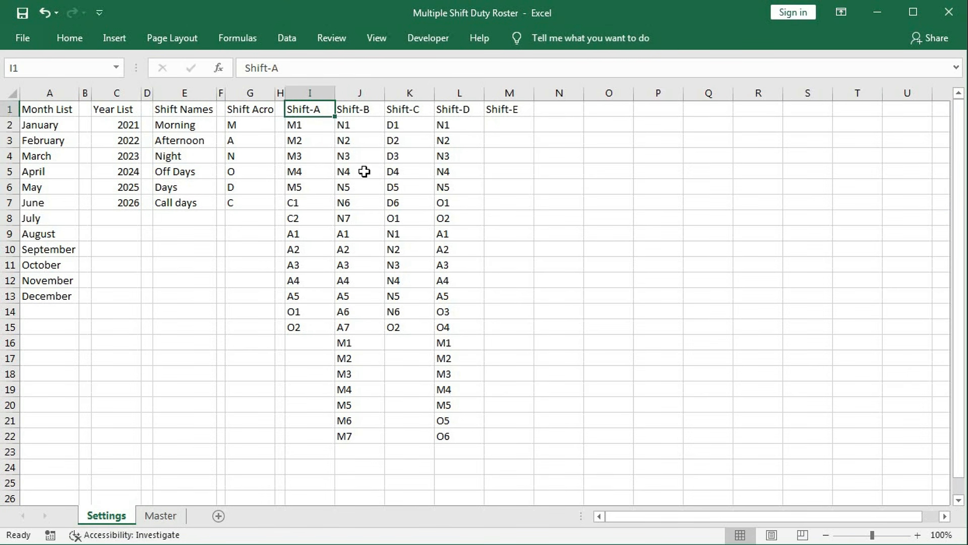
left_click(222, 38)
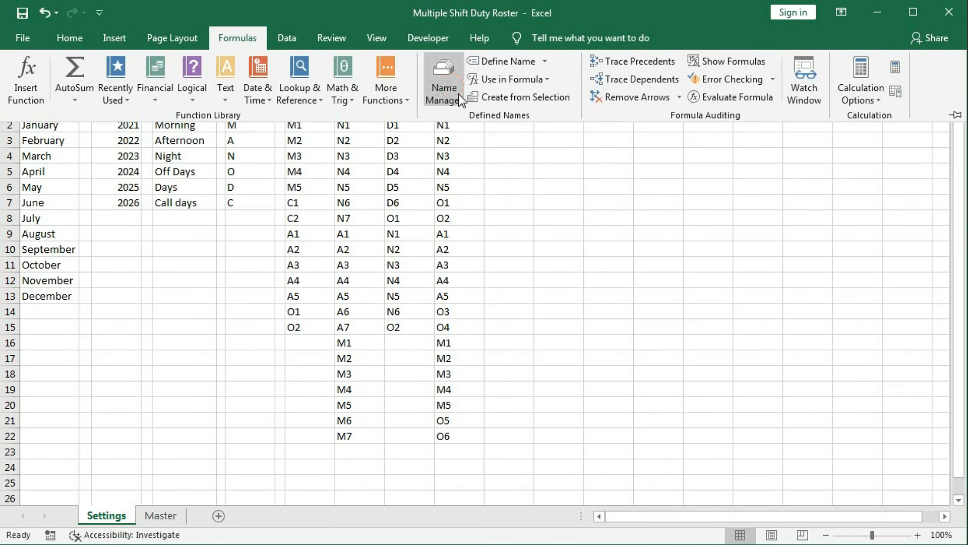
left_click(451, 96)
left_click(471, 168)
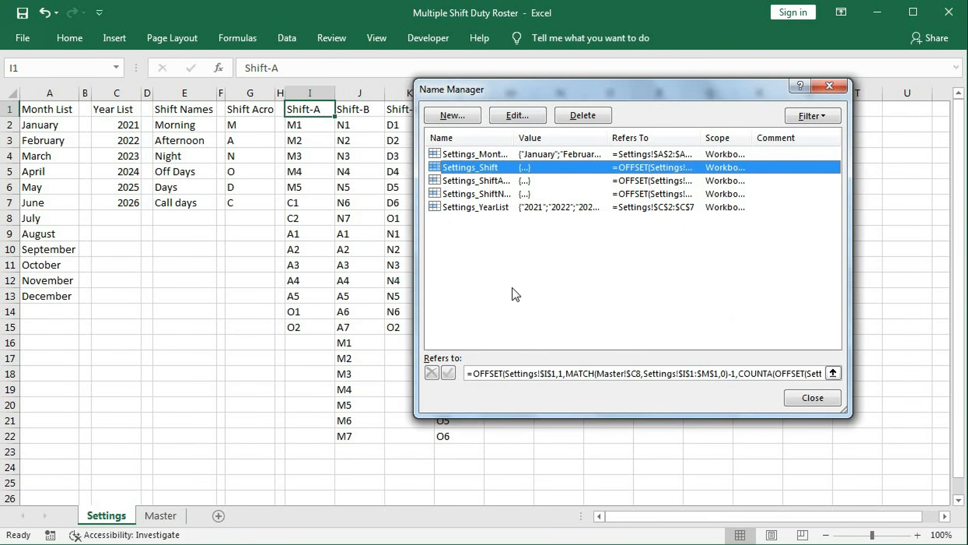
left_click(523, 373)
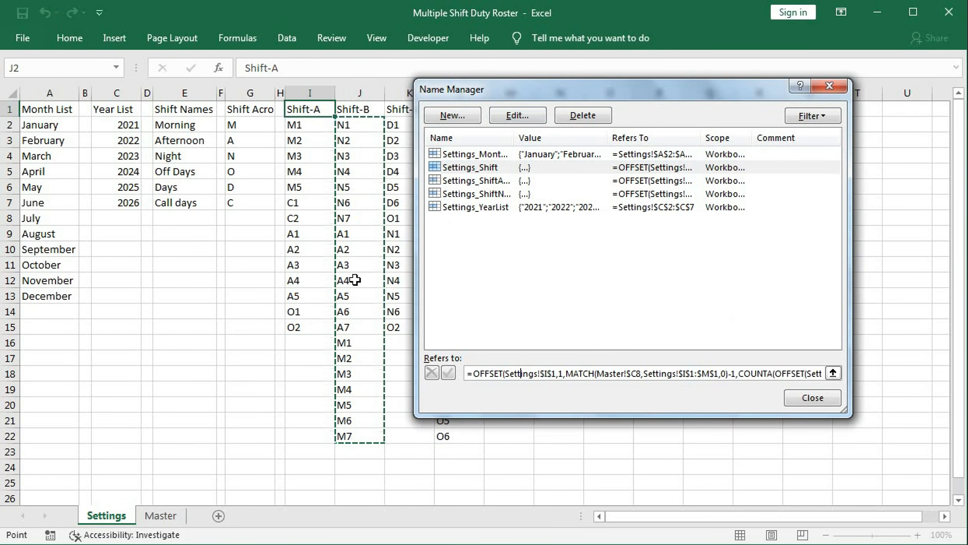
left_click(807, 398)
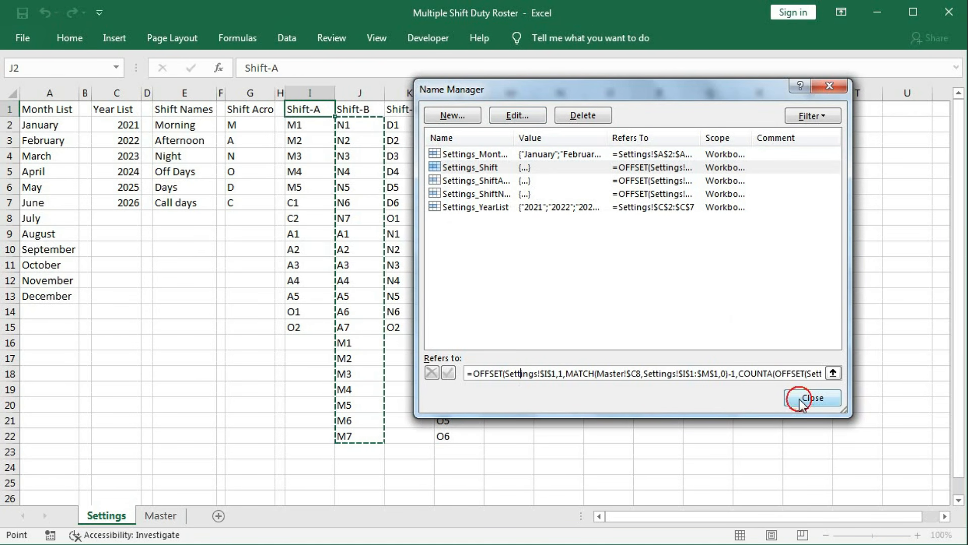
- Change Employee-1's shift type on the Master sheet to Shift-C
left_click(160, 515)
left_click(182, 221)
left_click(152, 255)
- Check the Settings_Shift range for Shift-C on the Settings sheet, moving the Name Manager aside to see its whole column
left_click(105, 515)
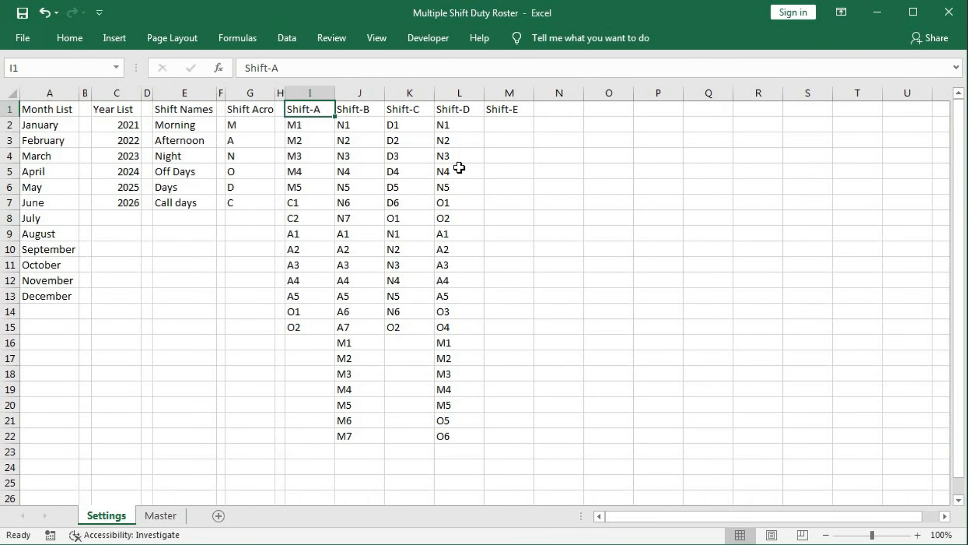
left_click(238, 38)
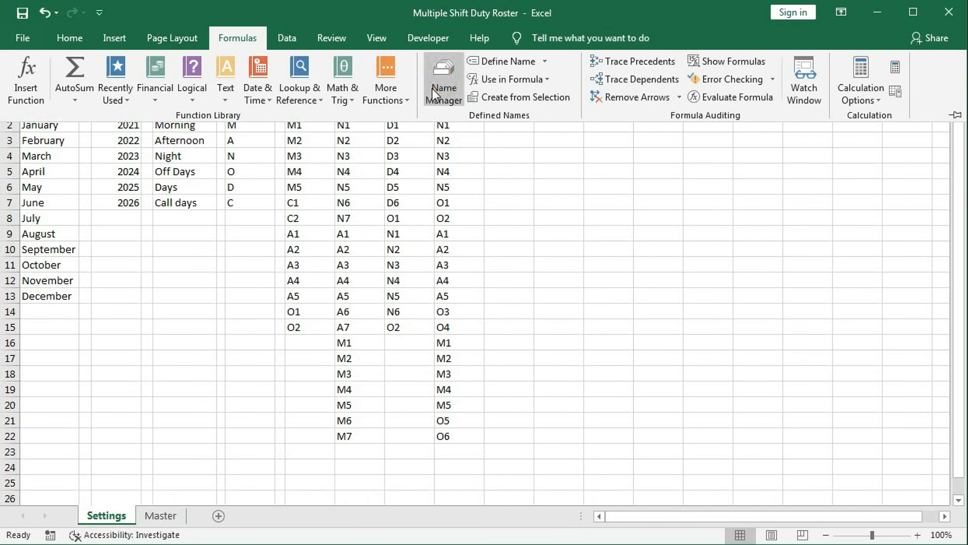
left_click(434, 87)
left_click(486, 170)
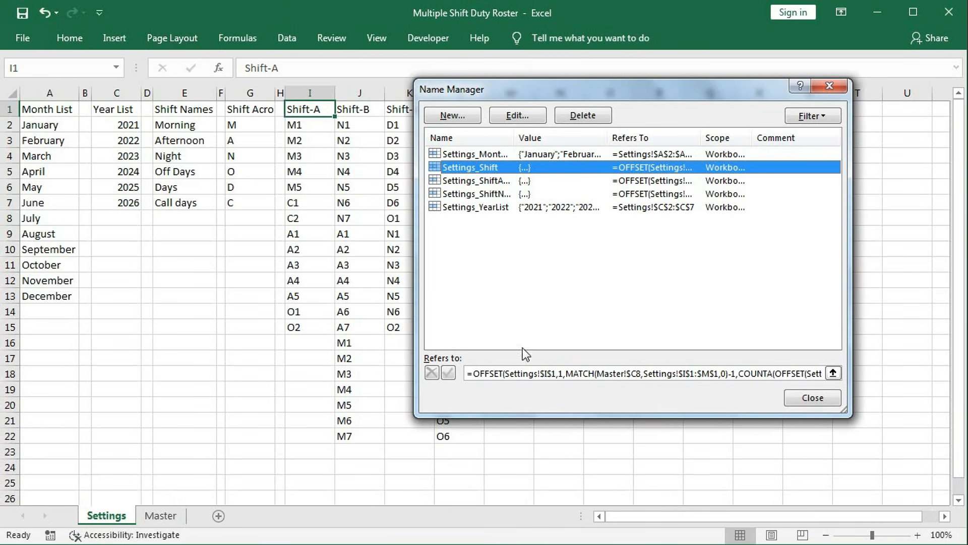
left_click(508, 379)
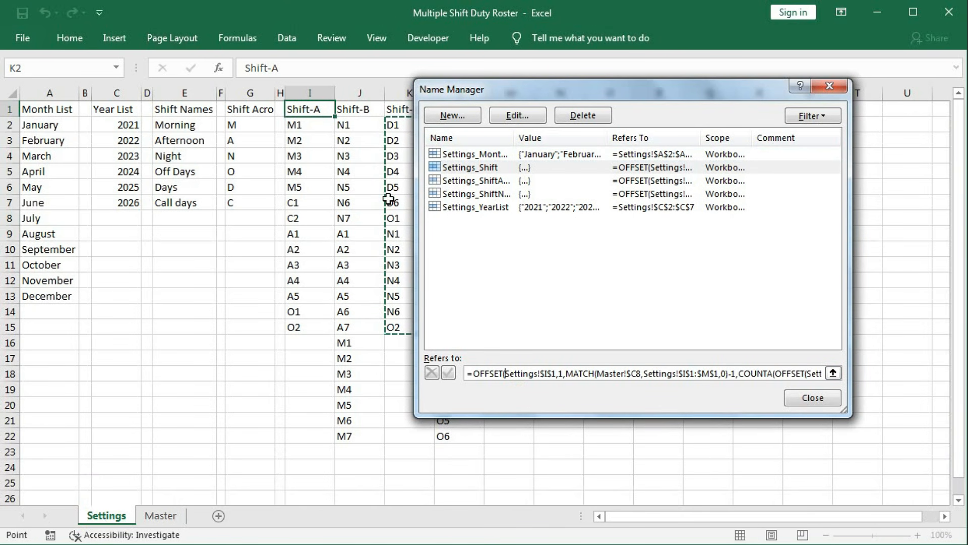
left_click_drag(514, 88, 568, 94)
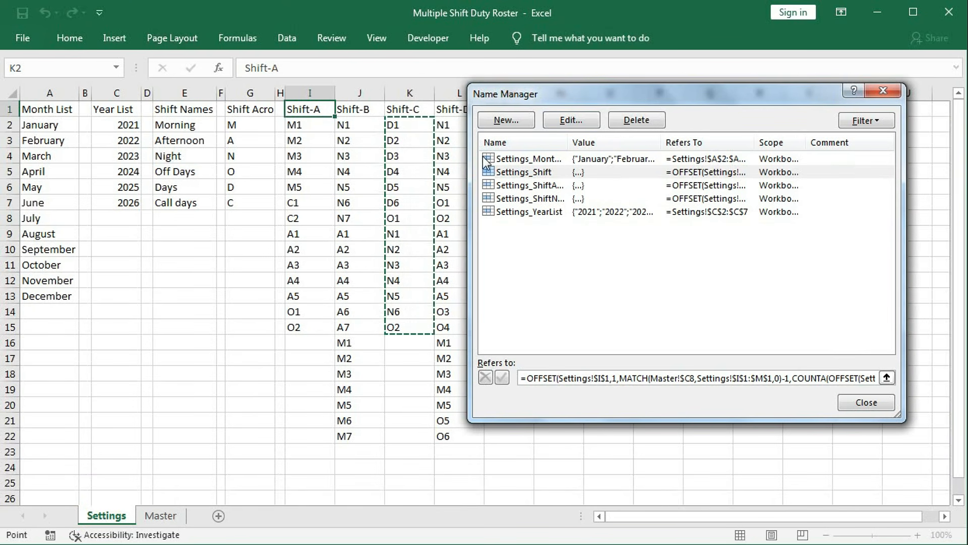
left_click(858, 403)
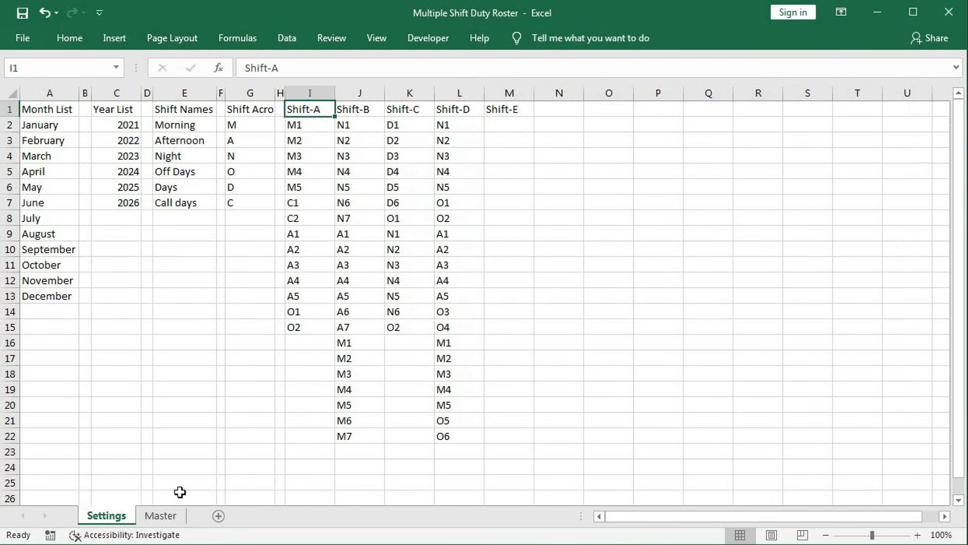
- Start data validation for the Shift Start cells D8:D17 on the Master sheet, allowing a List
left_click(167, 514)
left_click_drag(207, 221, 190, 359)
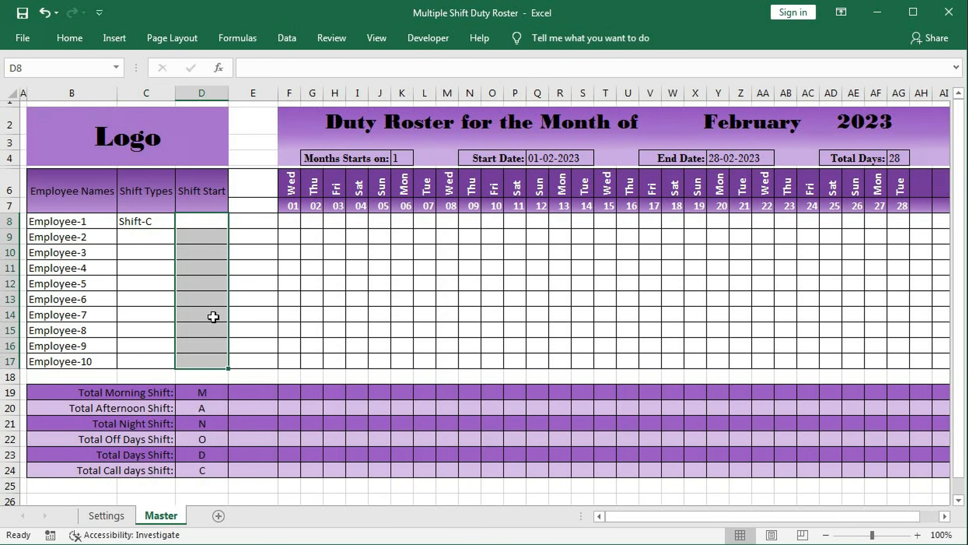
left_click(287, 38)
left_click(582, 101)
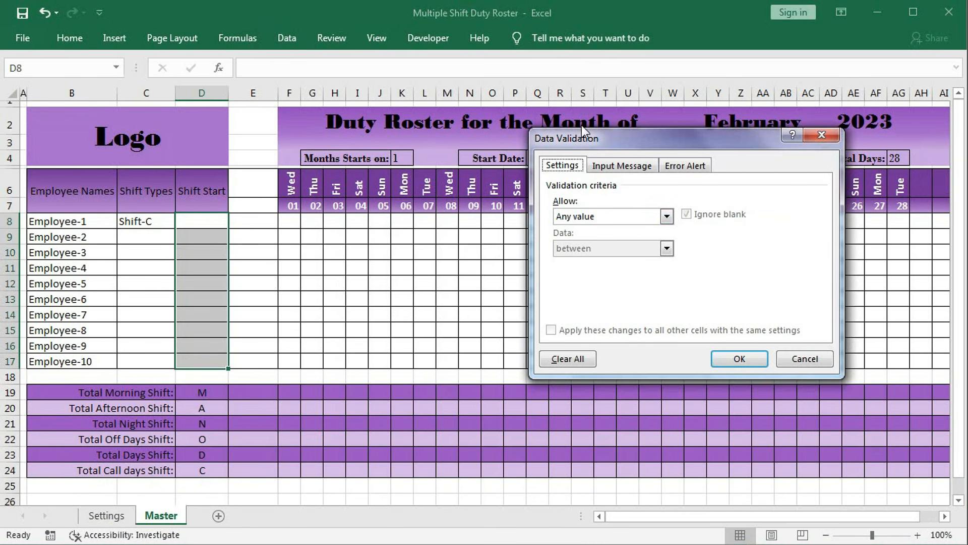
left_click(651, 217)
left_click(571, 261)
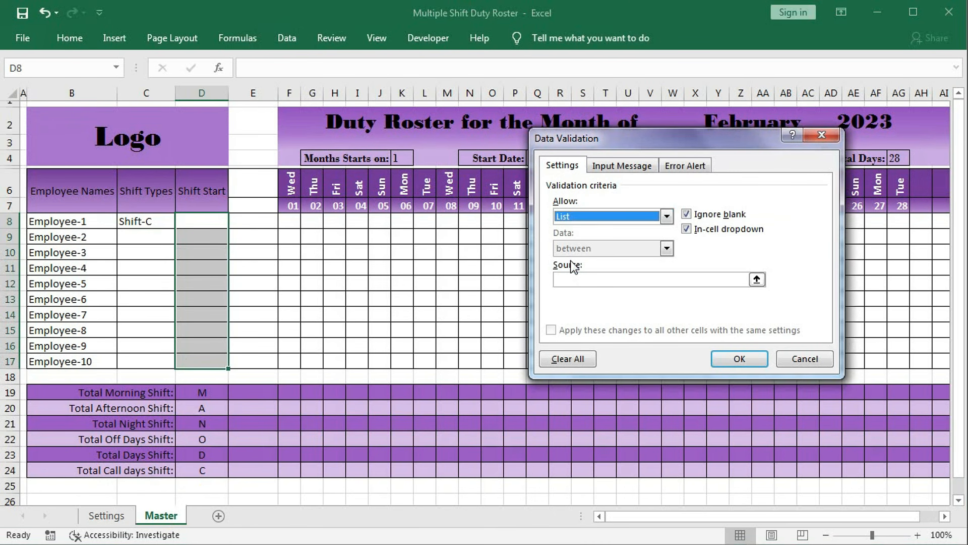
- Use the named range =Settings_Shift as the list source and apply the validation, continuing past the source error
left_click(572, 276)
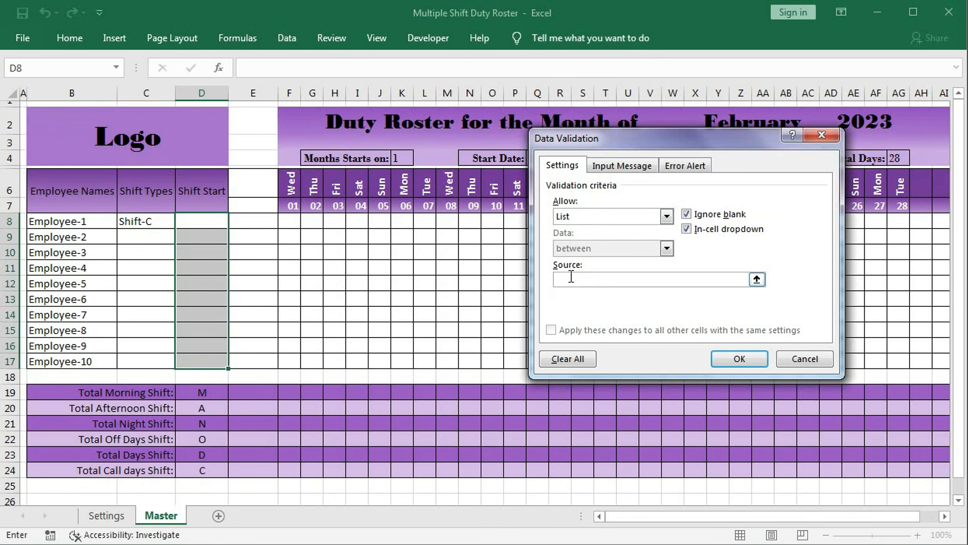
key("F3")
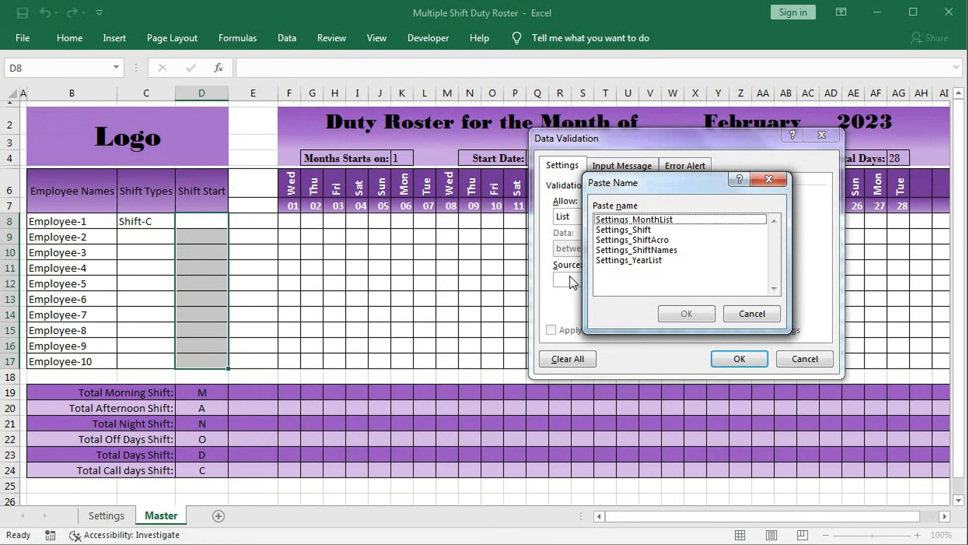
left_click(624, 230)
left_click(671, 314)
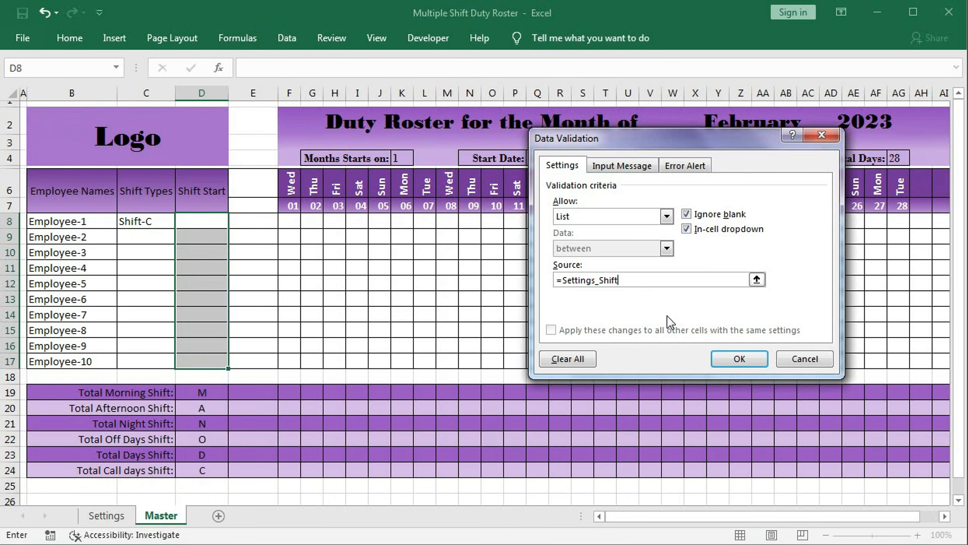
left_click(727, 358)
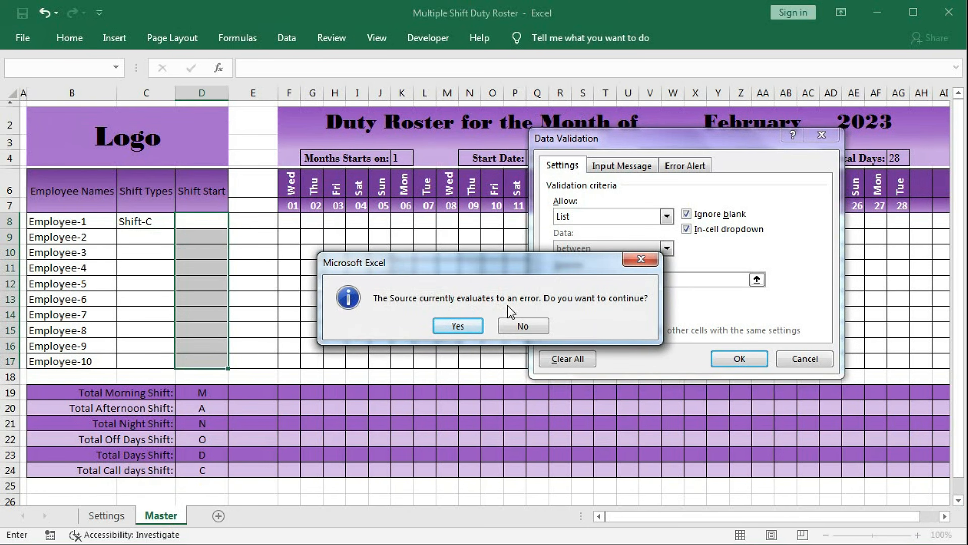
left_click(459, 325)
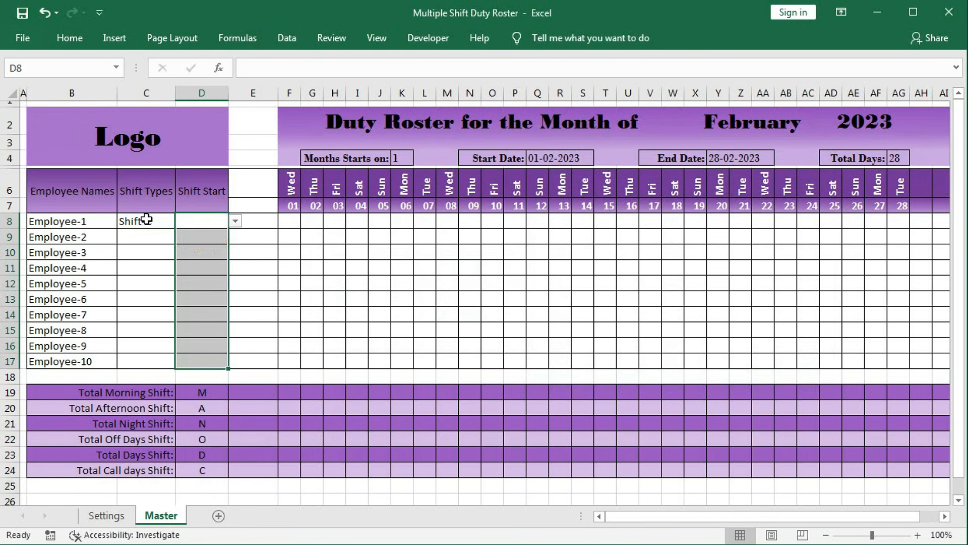
- Set Employee-1's shift type to Shift-A
left_click(146, 221)
left_click(180, 222)
left_click(141, 234)
- With Shift Start cell D8 active, open the Settings_Shift name's reference for editing and widen the Name Manager to show the whole formula
left_click(197, 221)
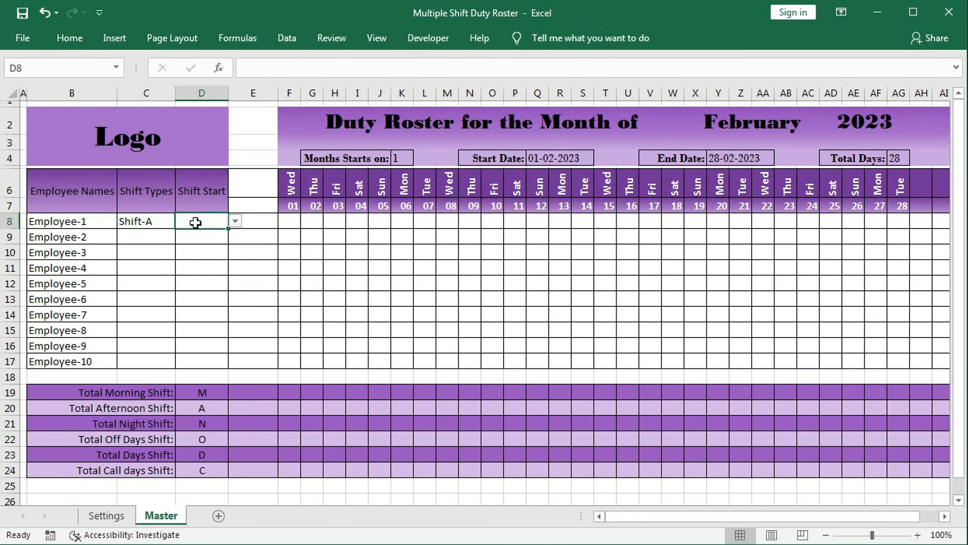
left_click(228, 41)
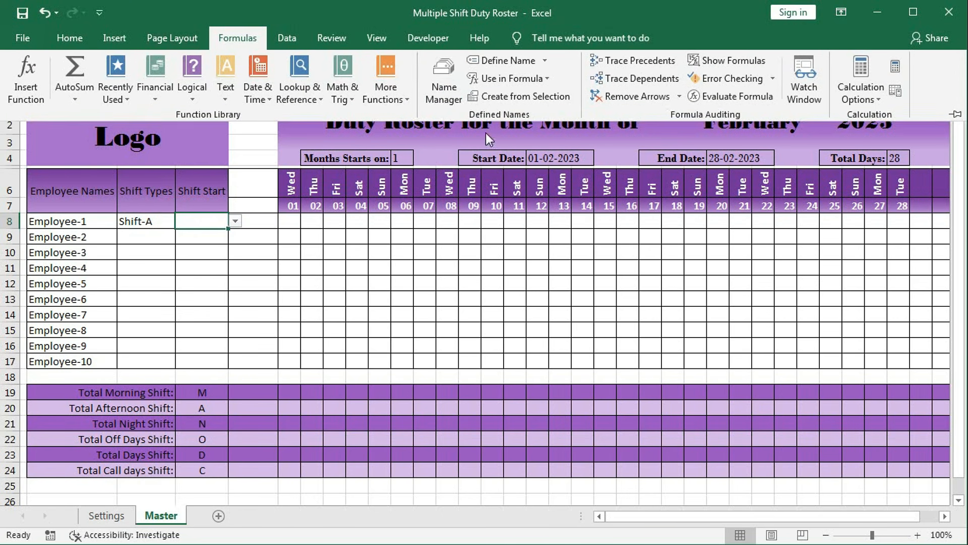
left_click(450, 89)
left_click(525, 172)
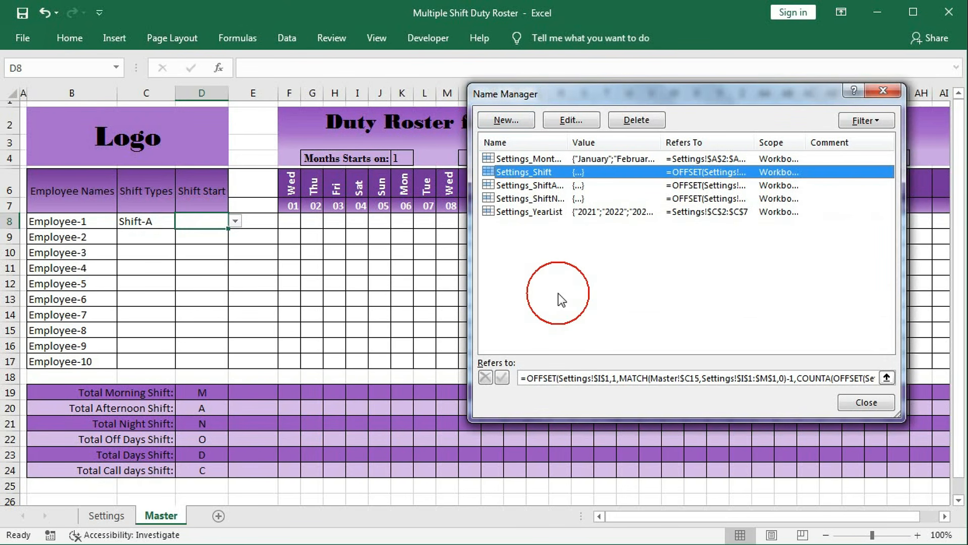
left_click(566, 378)
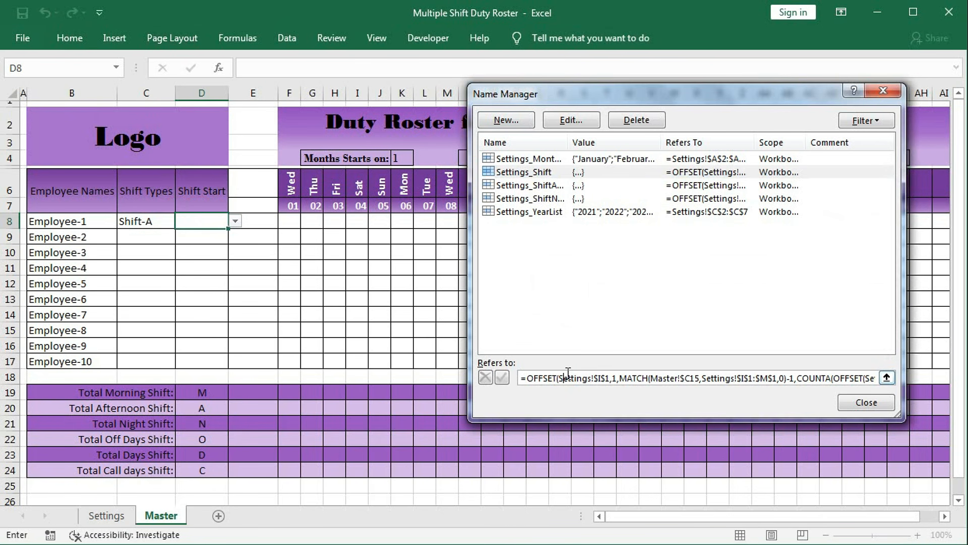
left_click_drag(470, 292, 135, 291)
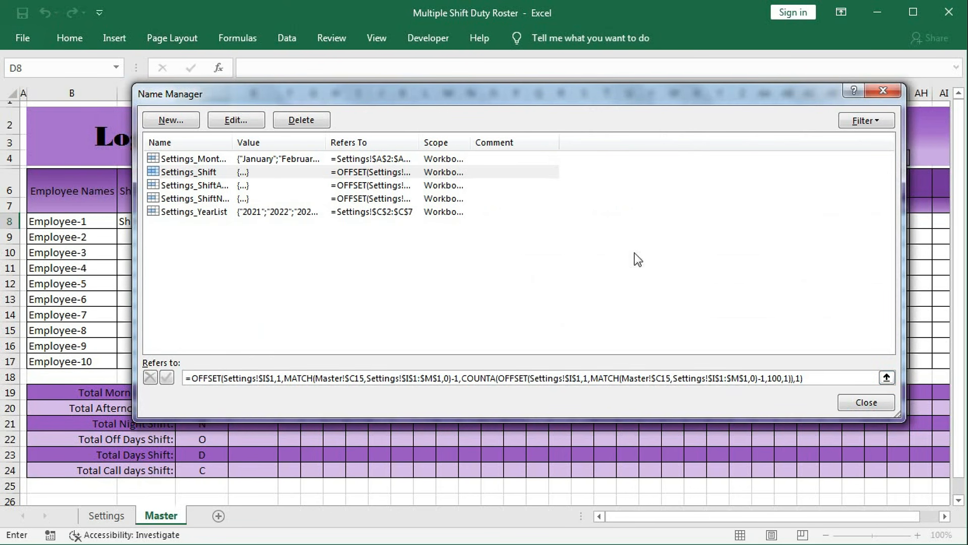
left_click_drag(503, 101, 522, 96)
- Change both Master!$C15 references in the Settings_Shift formula to Master!$C8, save the change and close the Name Manager
left_click_drag(680, 377, 690, 378)
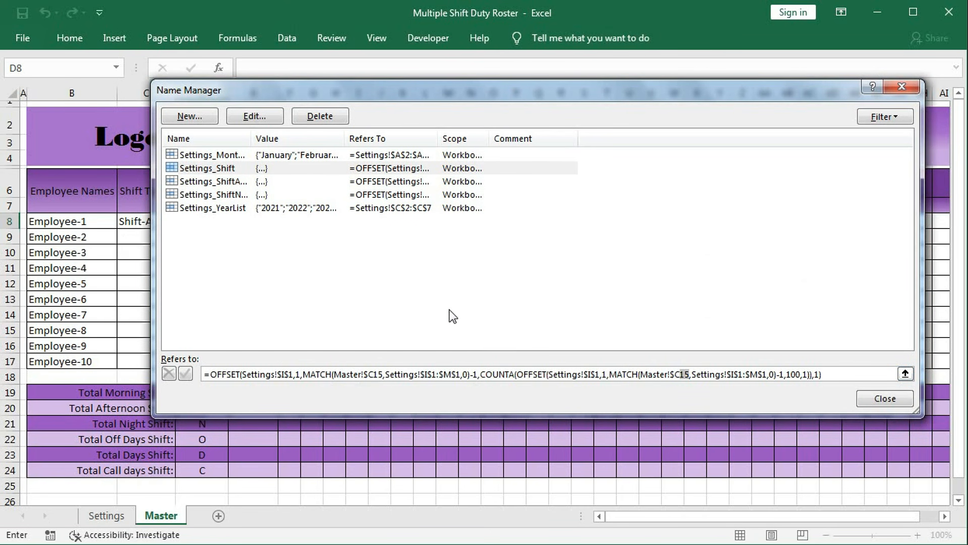
type("8")
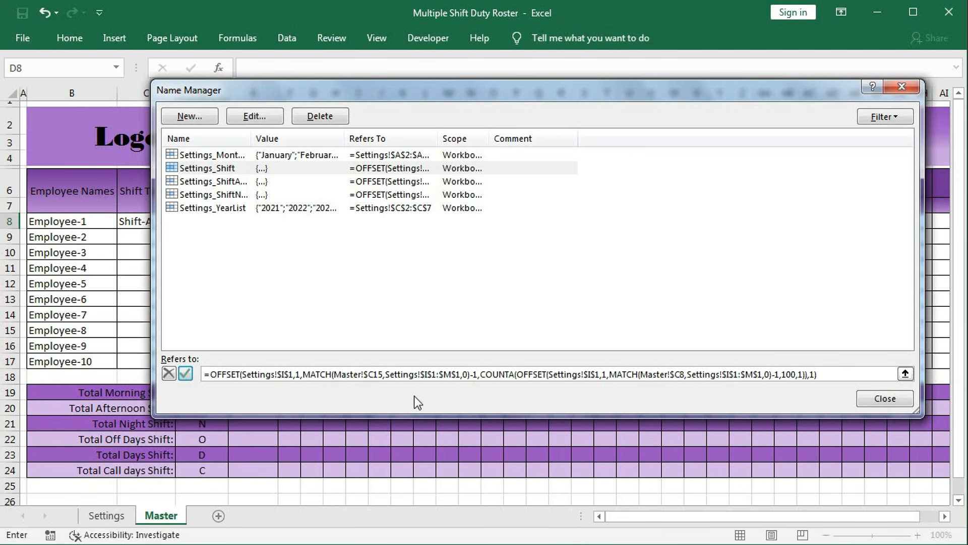
left_click(374, 376)
key("Delete")
key("Delete")
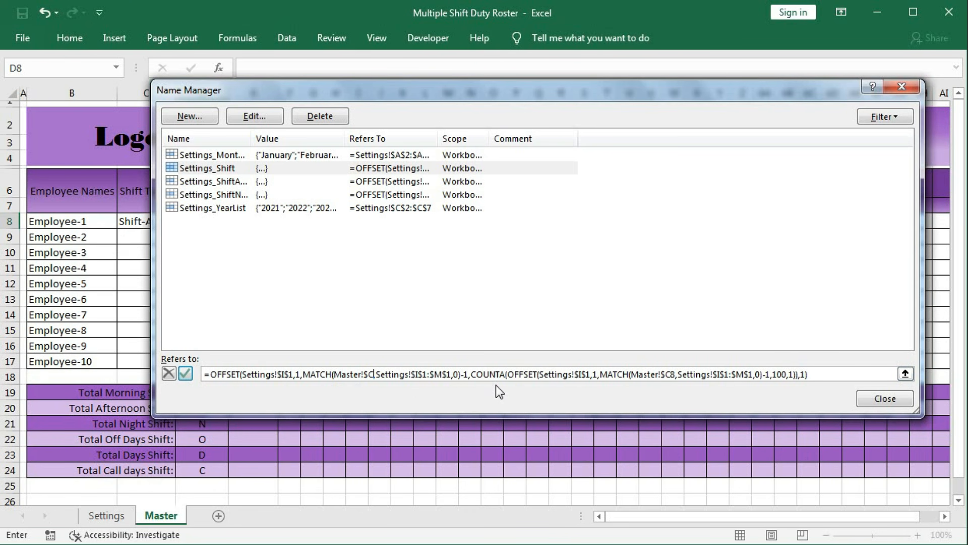
type("8")
left_click(185, 373)
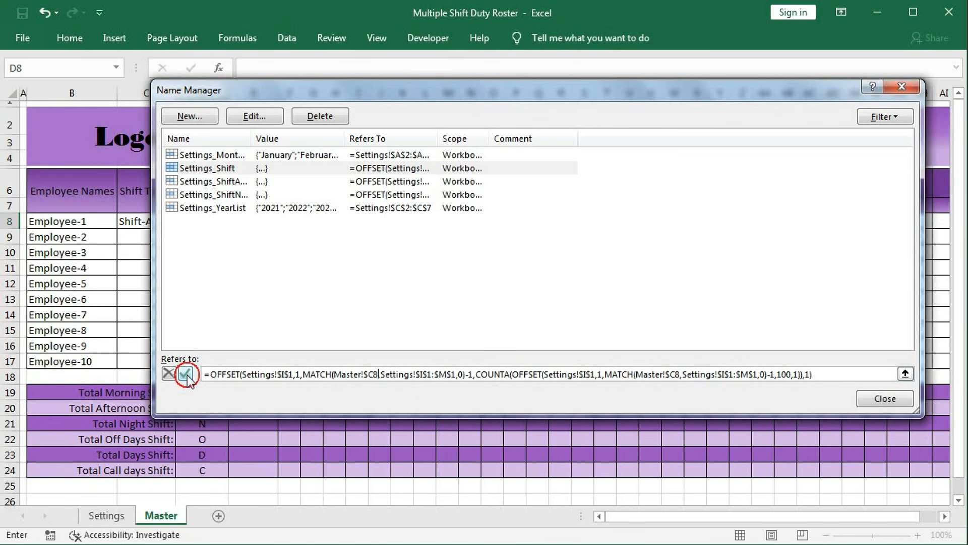
left_click(885, 398)
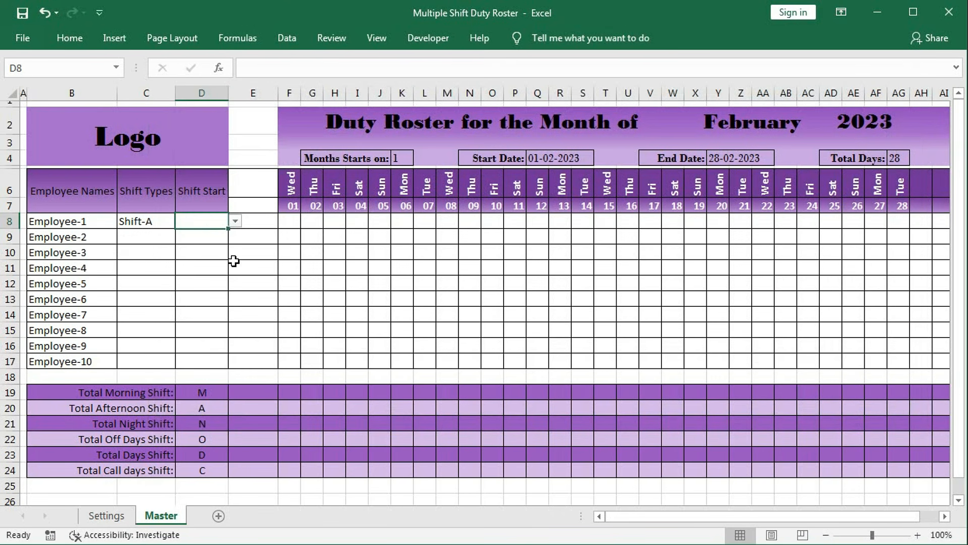
- Set Employee-1's shift start to M1, and give Employee-2 shift type Shift-B with shift start N1
left_click(235, 222)
left_click(202, 234)
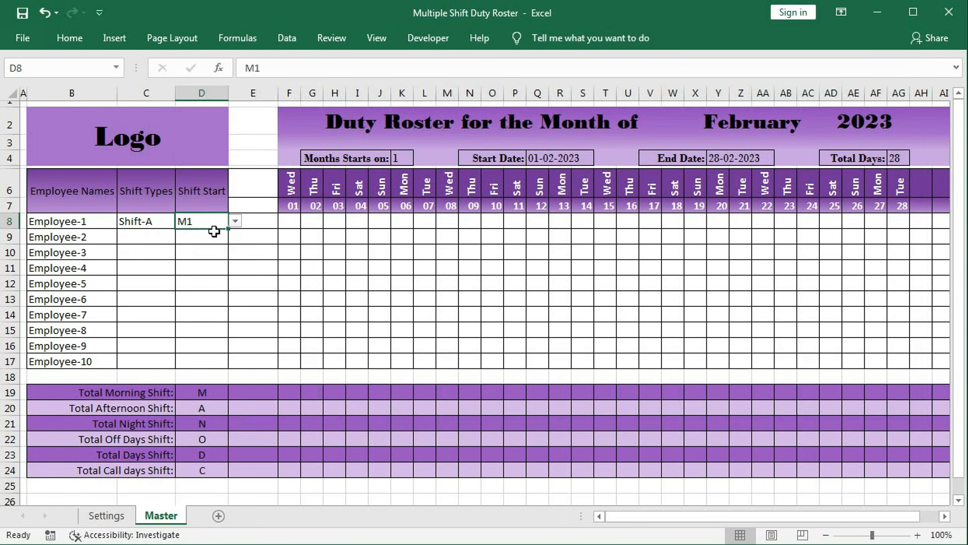
left_click(151, 235)
left_click(182, 235)
left_click(133, 258)
left_click(204, 237)
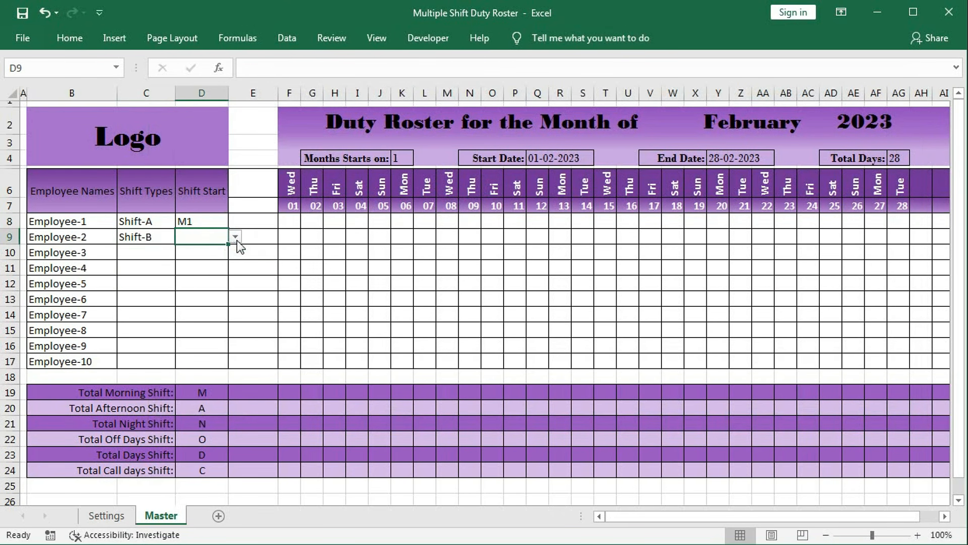
left_click(235, 237)
left_click(201, 250)
- Set Employee-3's shift type to Shift-C and shift start to D1
left_click(162, 252)
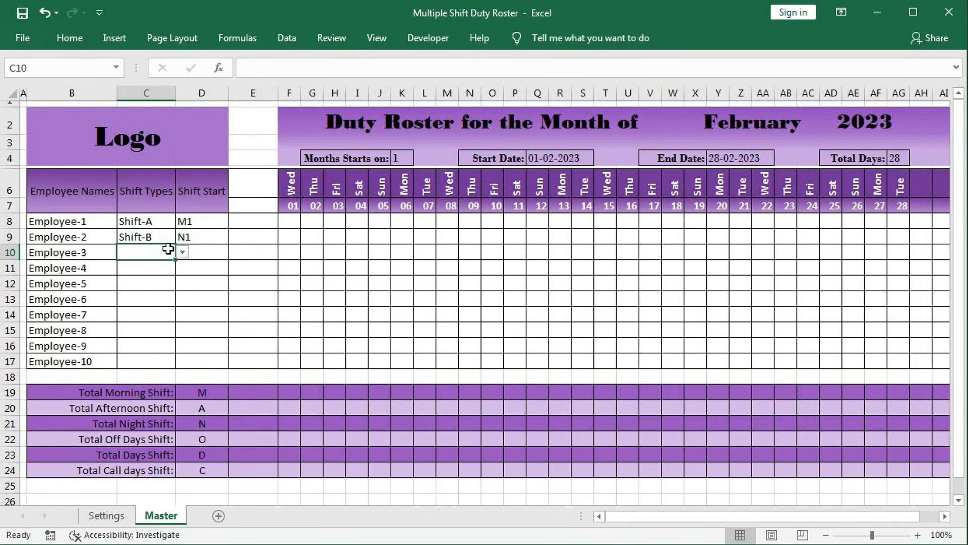
left_click(182, 253)
left_click(134, 286)
left_click(201, 251)
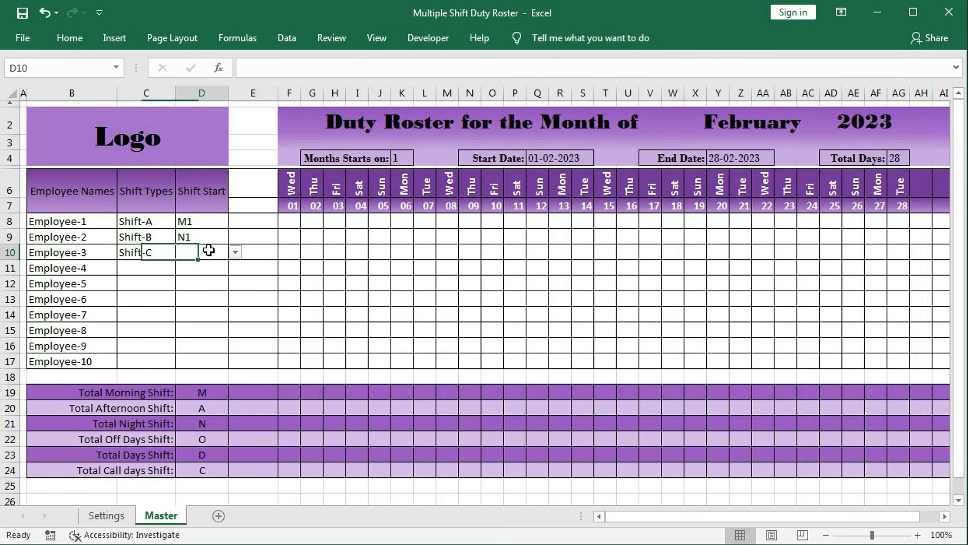
left_click(235, 252)
left_click(204, 265)
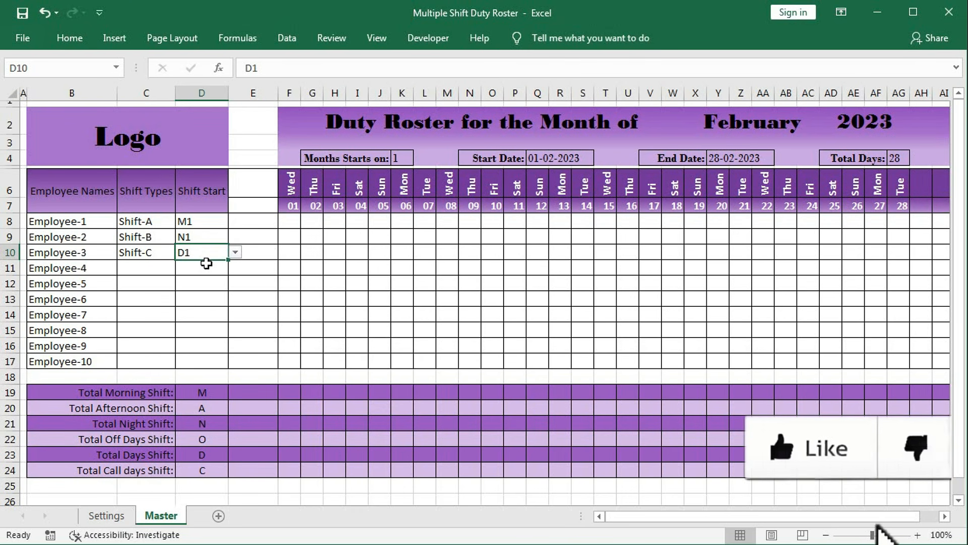
- Start a formula in F8 with =IF(OR($C8="", to test for a blank shift type, keeping column C absolute
left_click(288, 224)
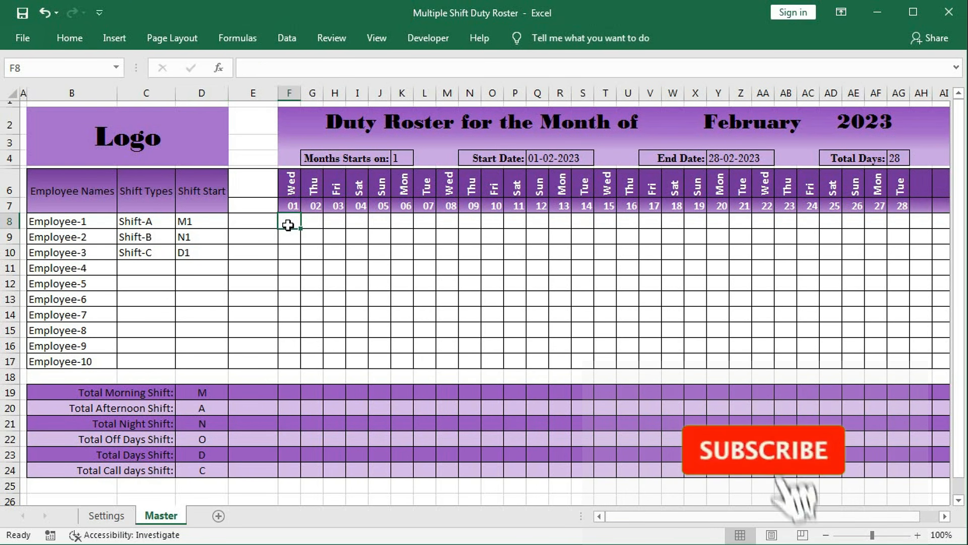
type("=IF(")
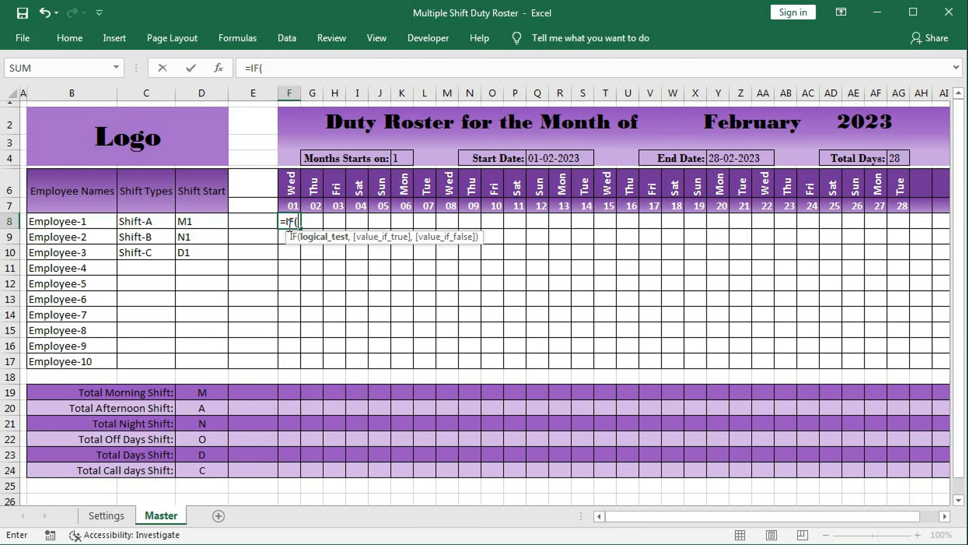
type("or")
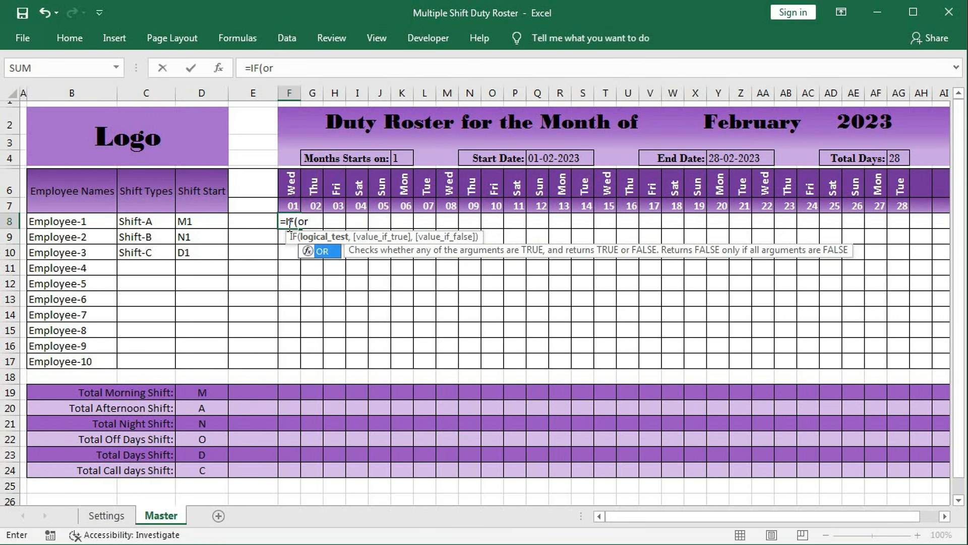
type("(")
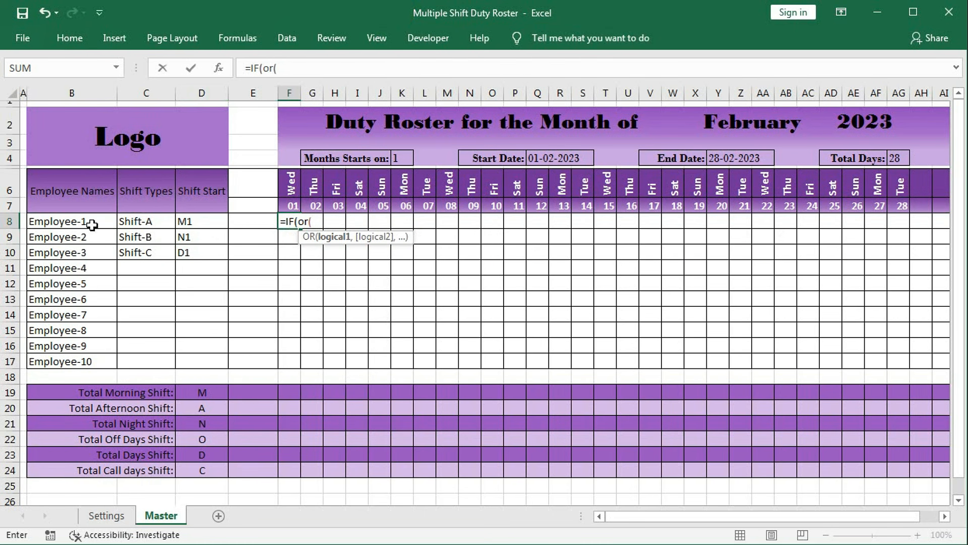
left_click(133, 222)
key("F4")
key("F4")
key("F4")
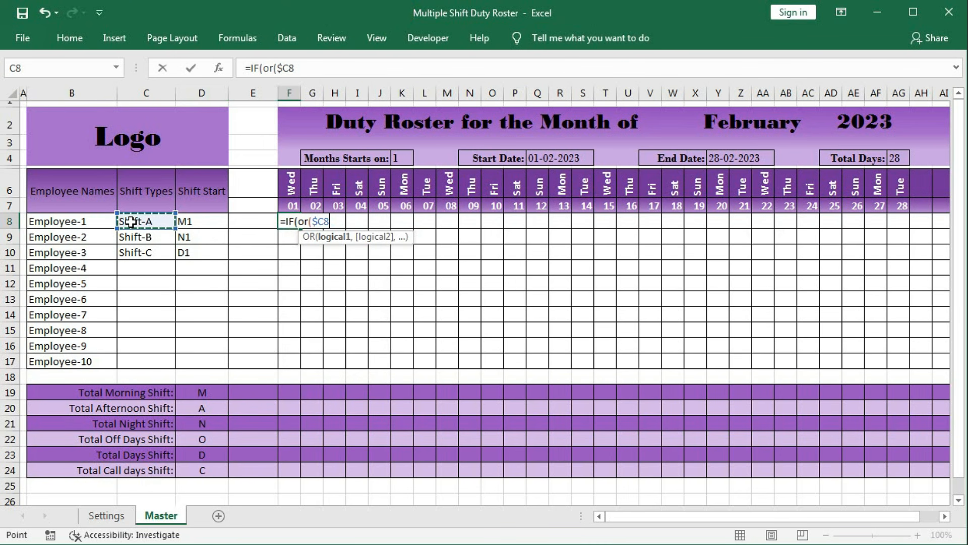
type("=\"\"")
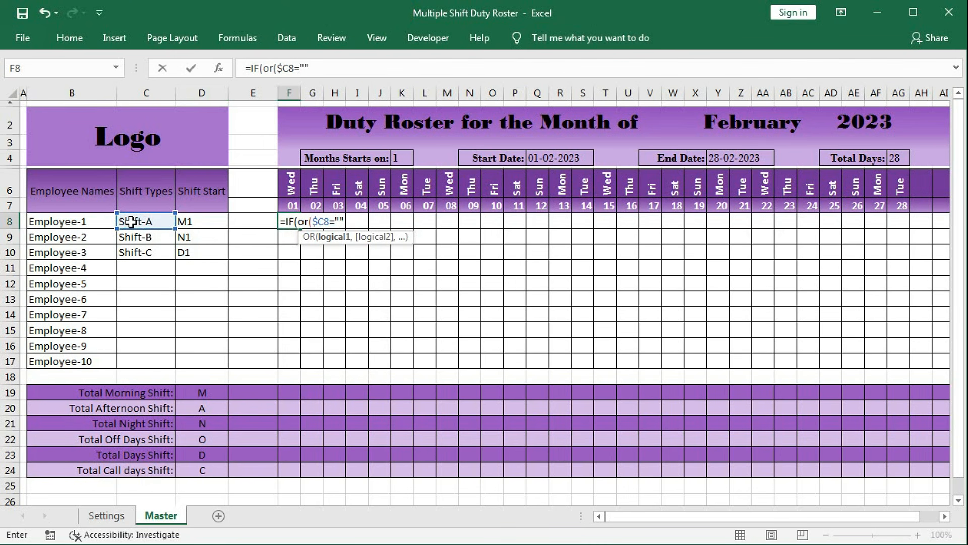
type(",")
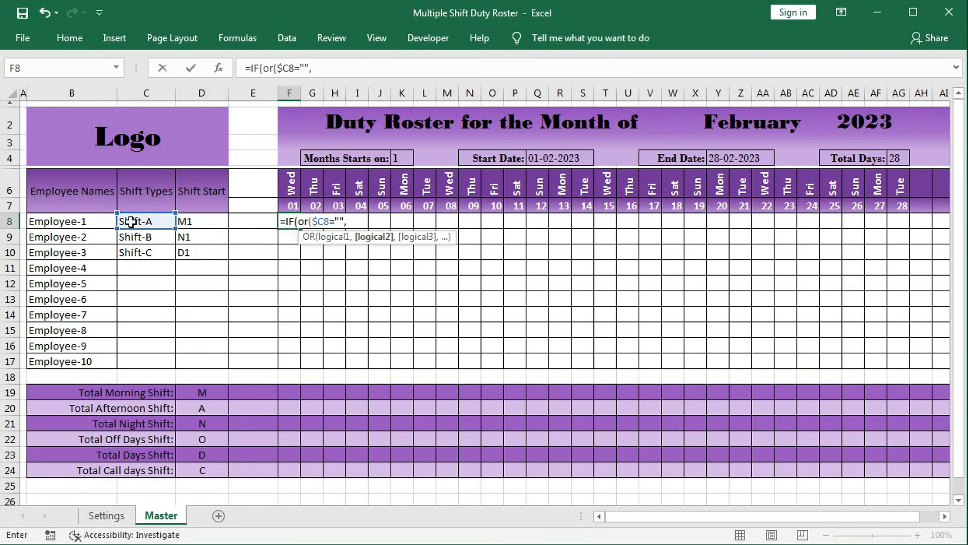
- Add $D8="" as the second OR condition of the F8 formula, testing for a blank shift start
left_click(206, 221)
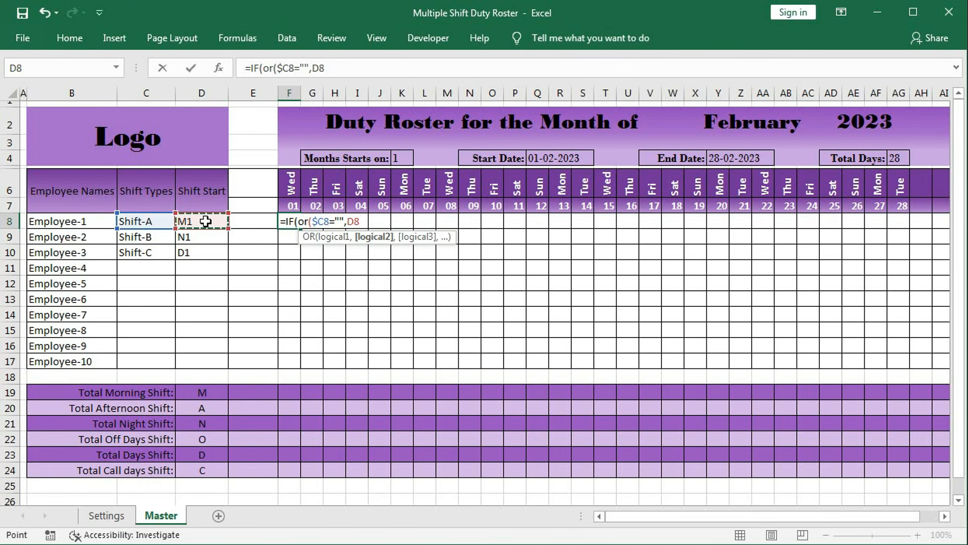
key("F4")
key("F4")
key("F4")
type("=\"\"")
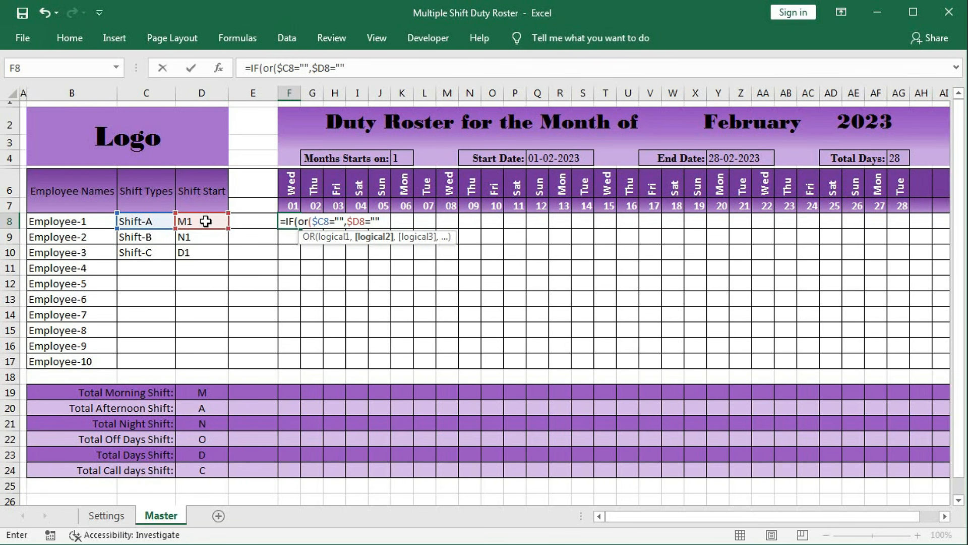
type(",")
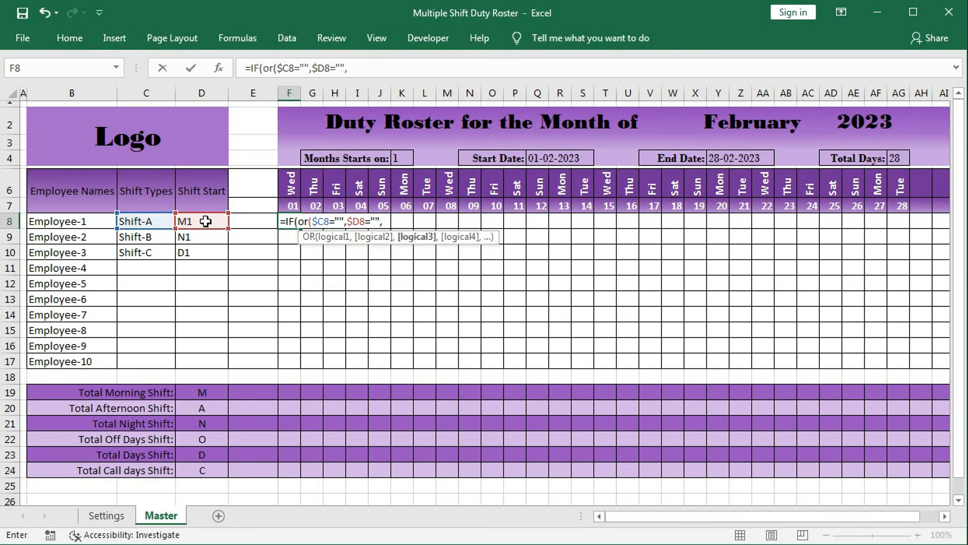
- Add F$7="" as the third OR condition in F8, close the OR, and return "" when it is true
left_click(288, 206)
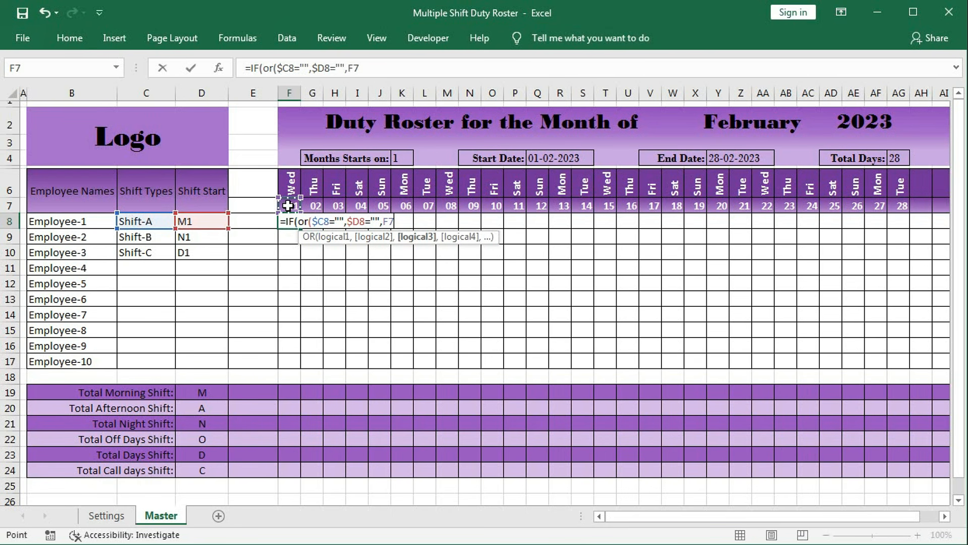
key("F4")
key("F4")
type("=")
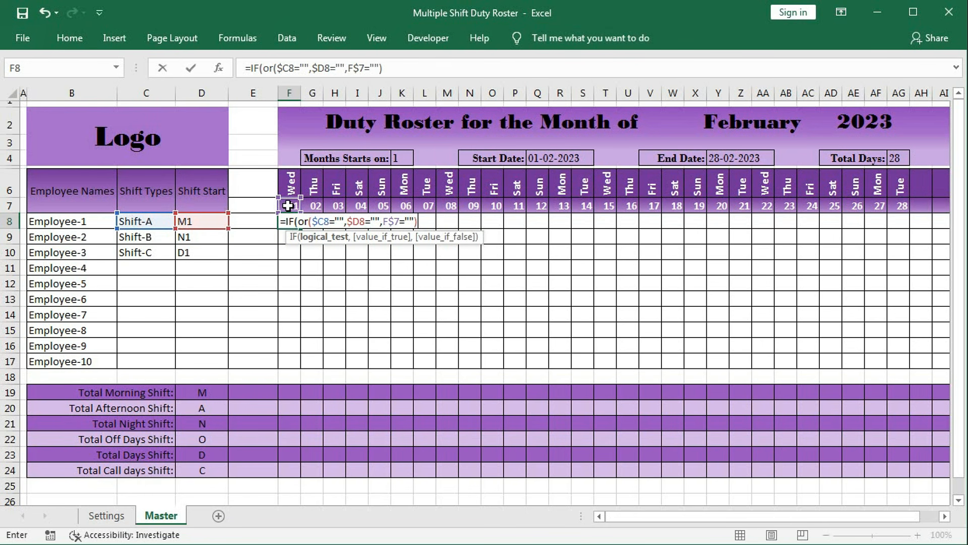
type("\"\"),")
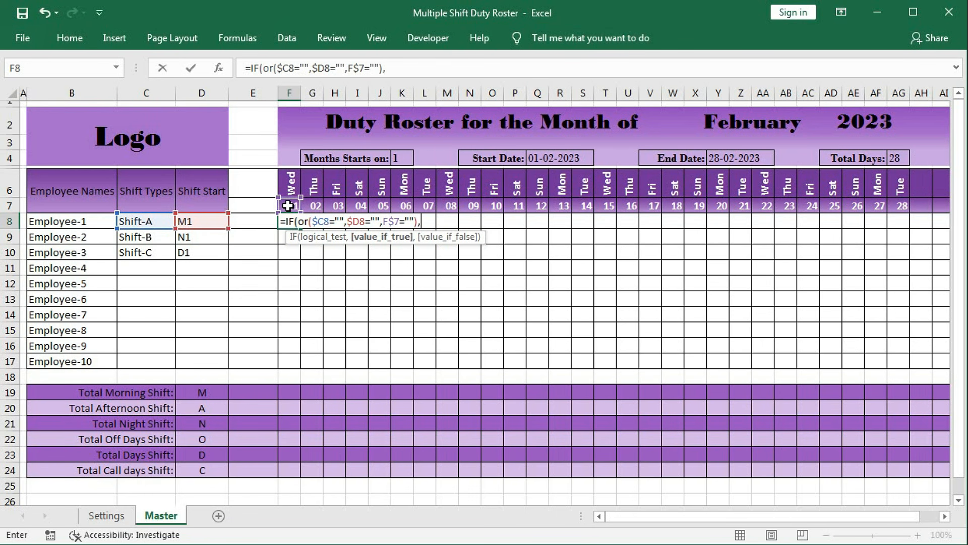
type("\"\",")
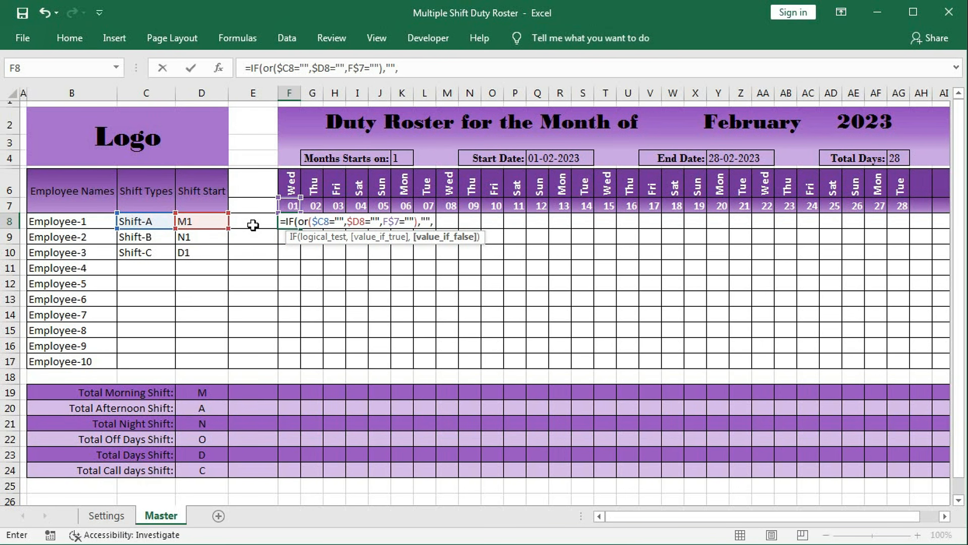
- Nest a second IF in the F8 formula that tests $E8="", keeping column E absolute
type("IF(")
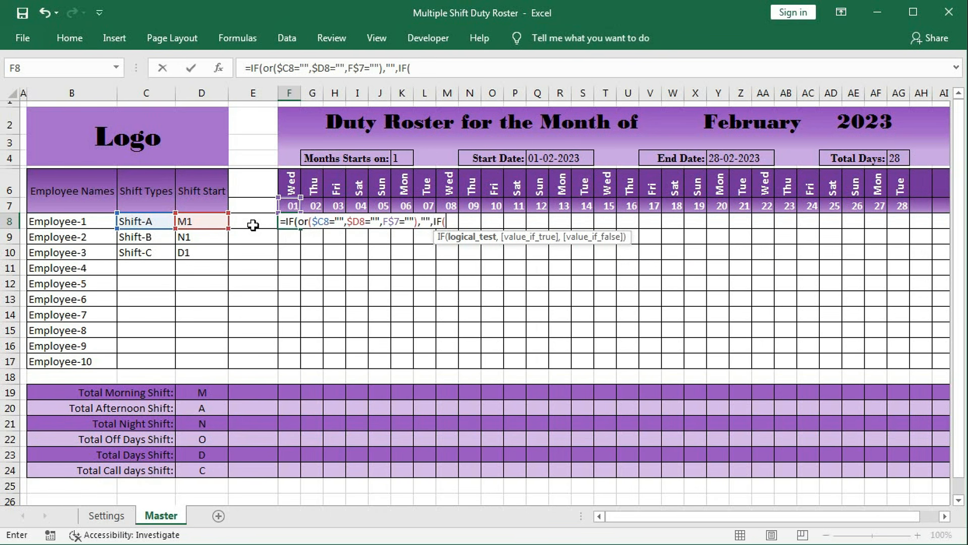
left_click(253, 225)
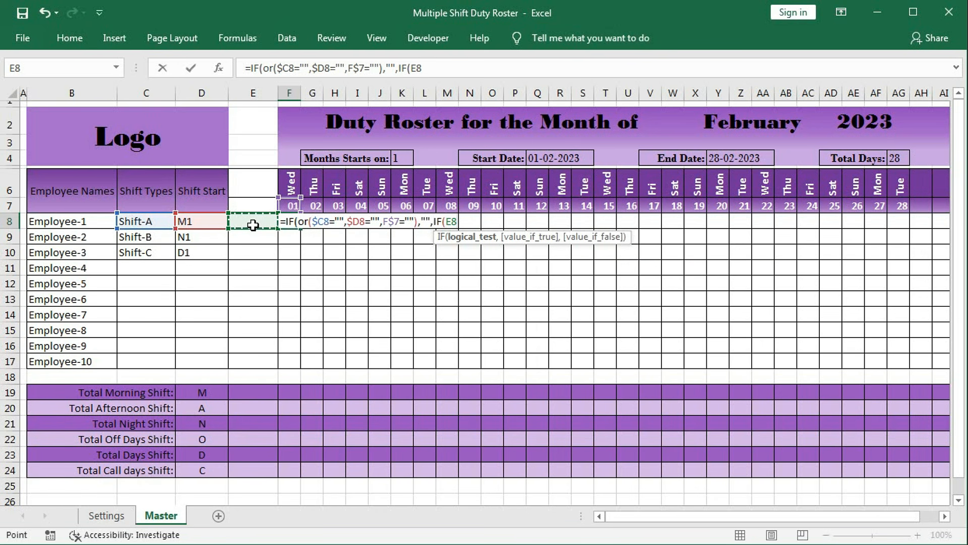
key("F4")
key("F4")
key("F4")
type("=\"\"")
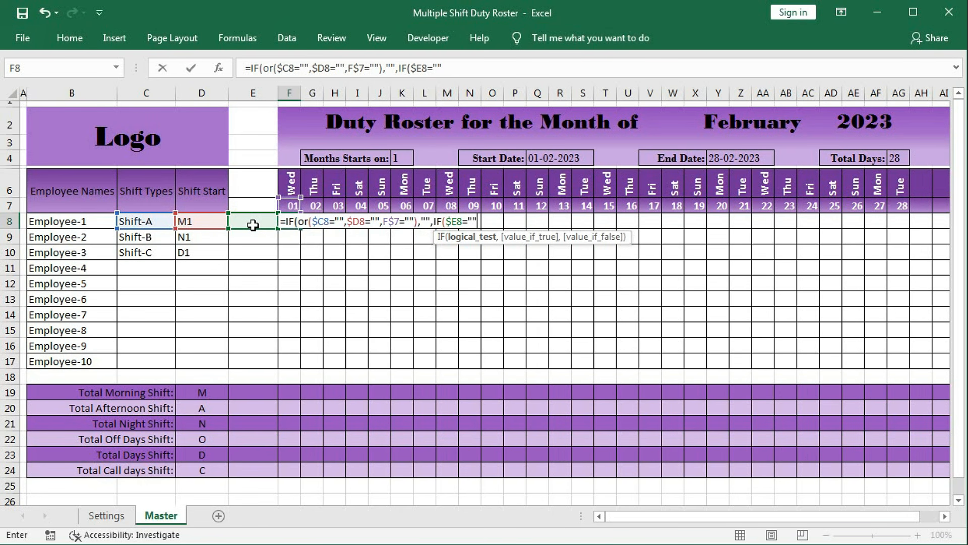
type(",")
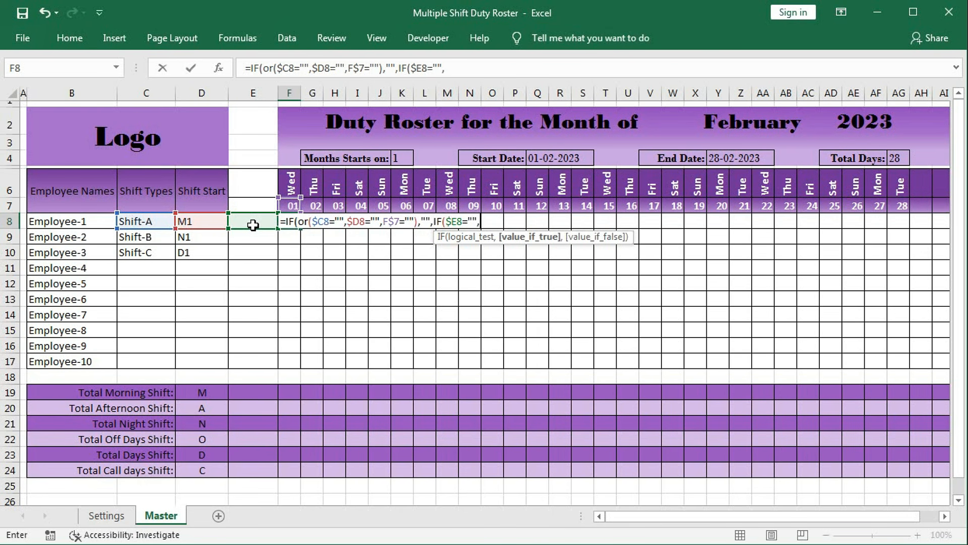
- Make the nested IF return D8 when true and "" when false, and enter the F8 formula
left_click(191, 220)
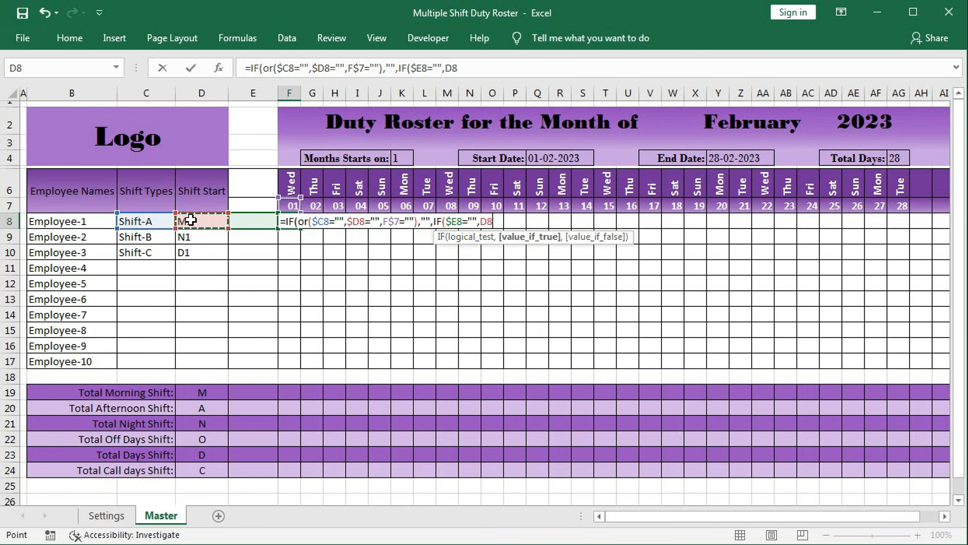
type(",")
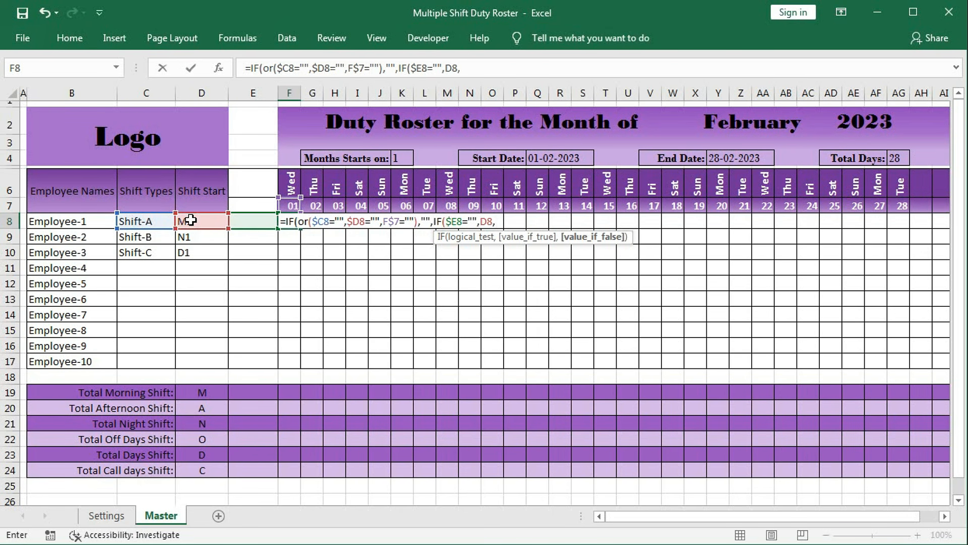
type("\"\")")
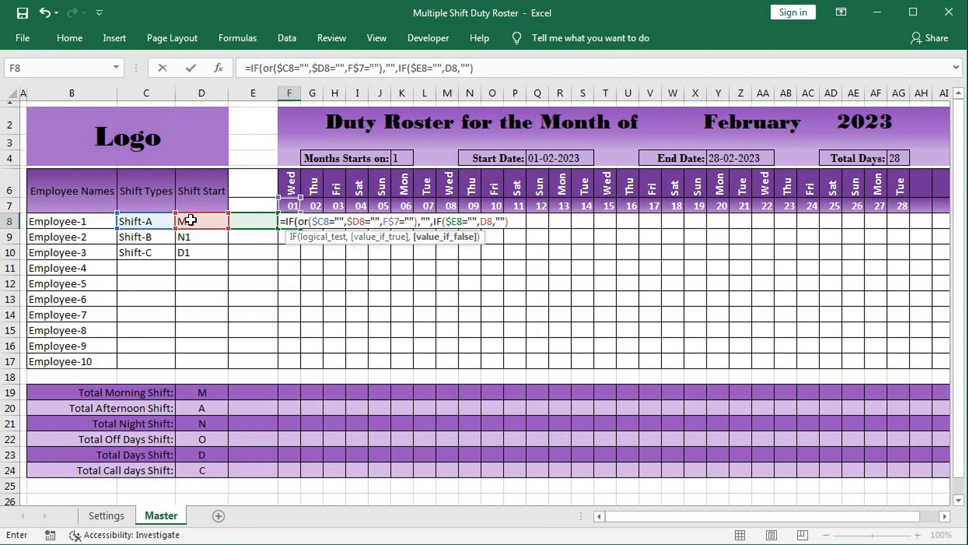
key("Return")
key("Return")
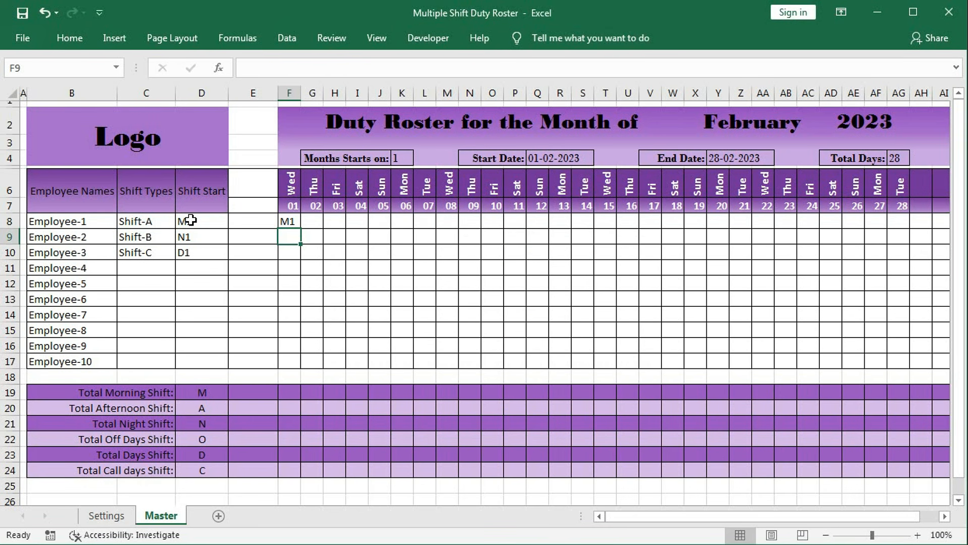
- Fill the F8 formula down to row 10 and across to column AH, and check the results in columns G and H
left_click(292, 224)
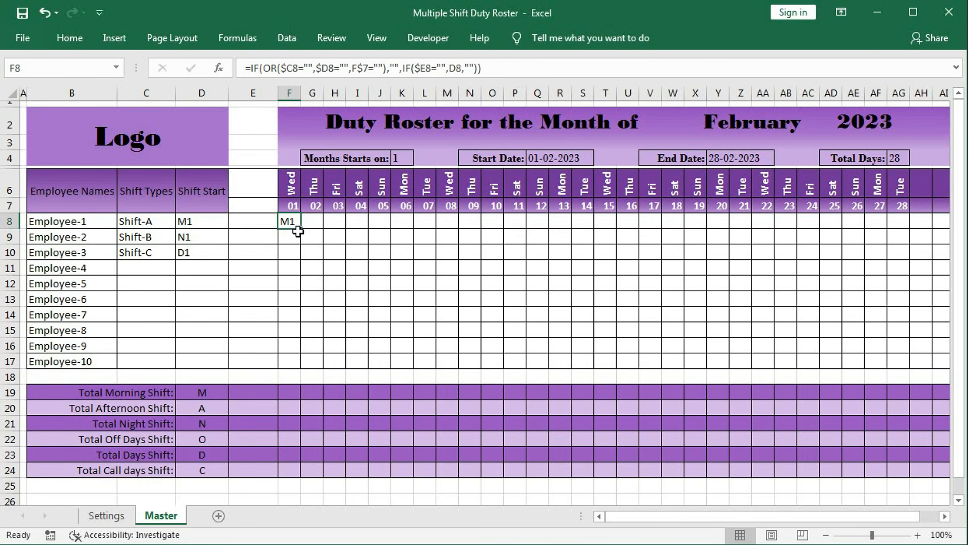
left_click_drag(300, 229, 300, 263)
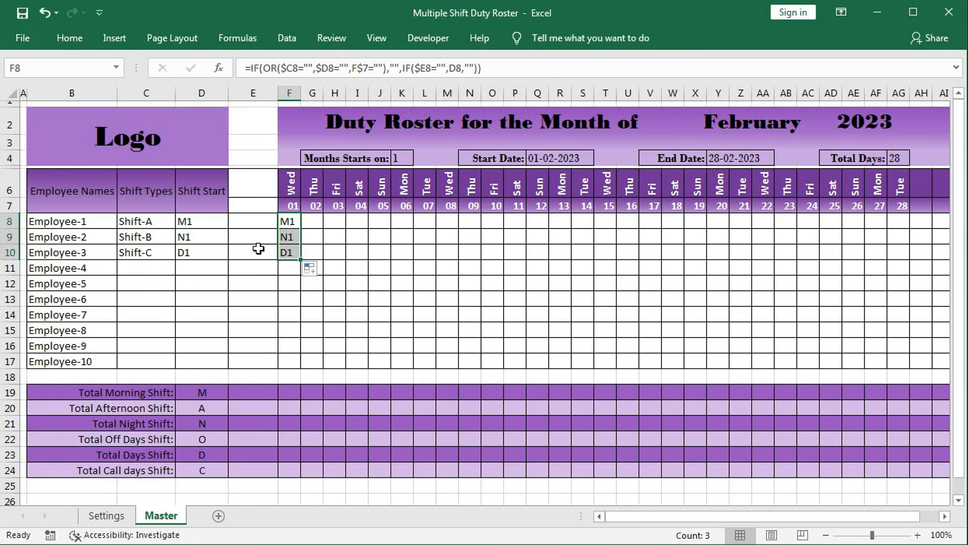
left_click_drag(301, 259, 941, 262)
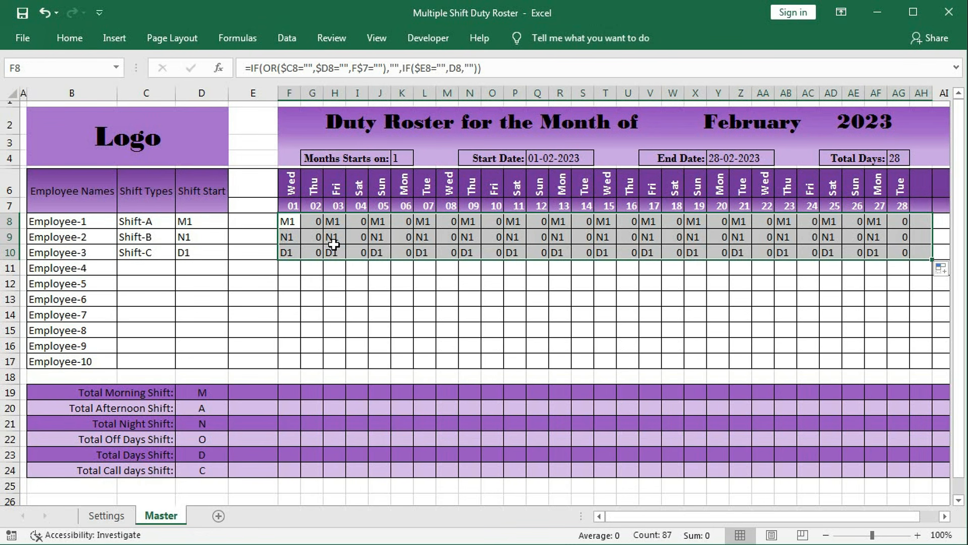
left_click_drag(312, 222, 313, 248)
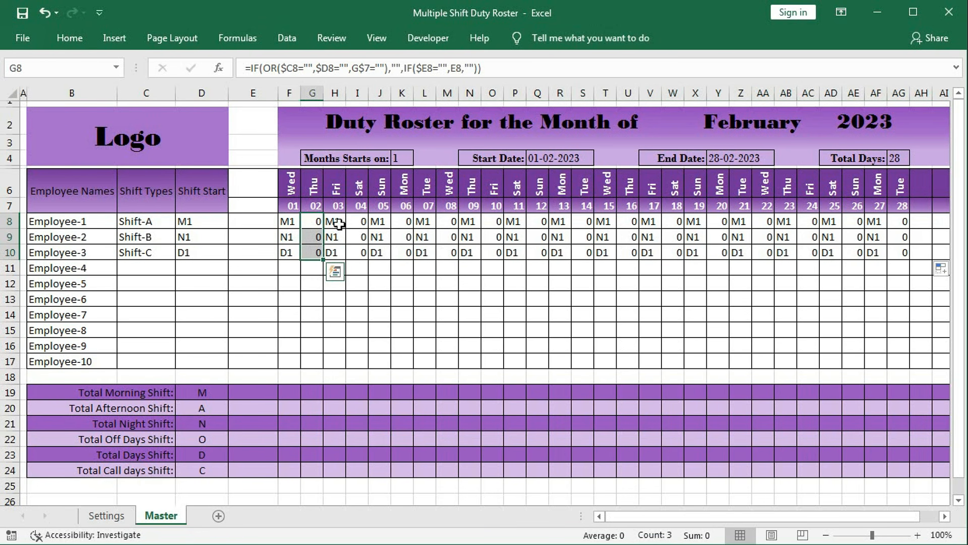
left_click_drag(335, 223, 334, 256)
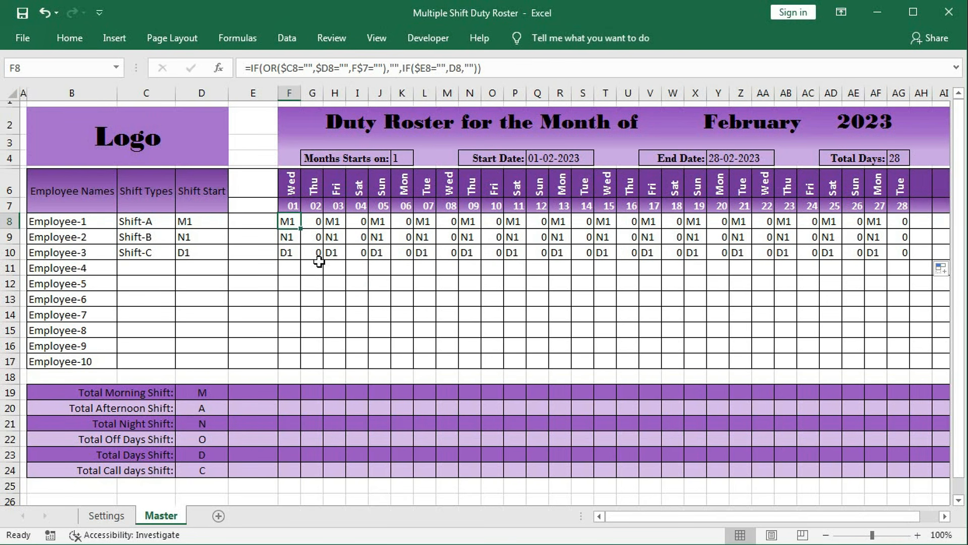
double_click(294, 222)
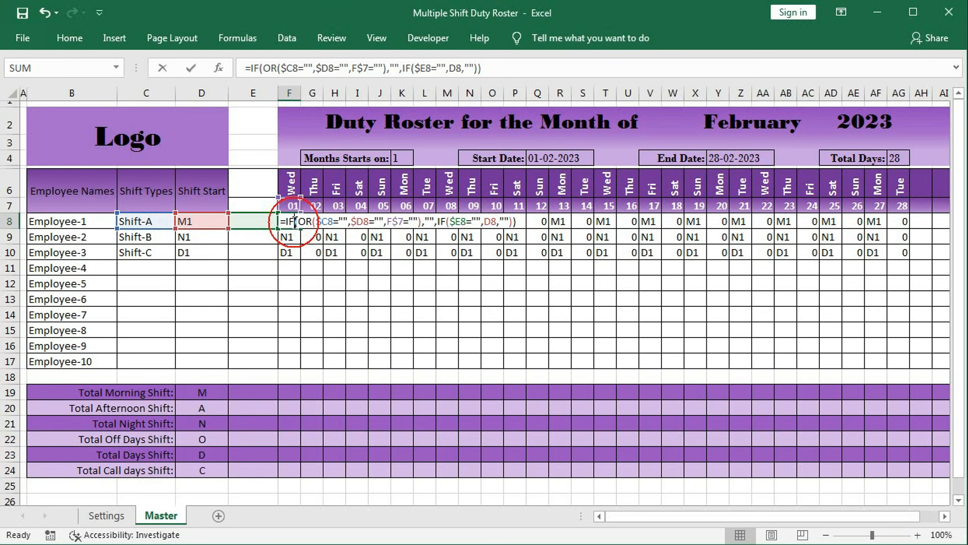
double_click(505, 221)
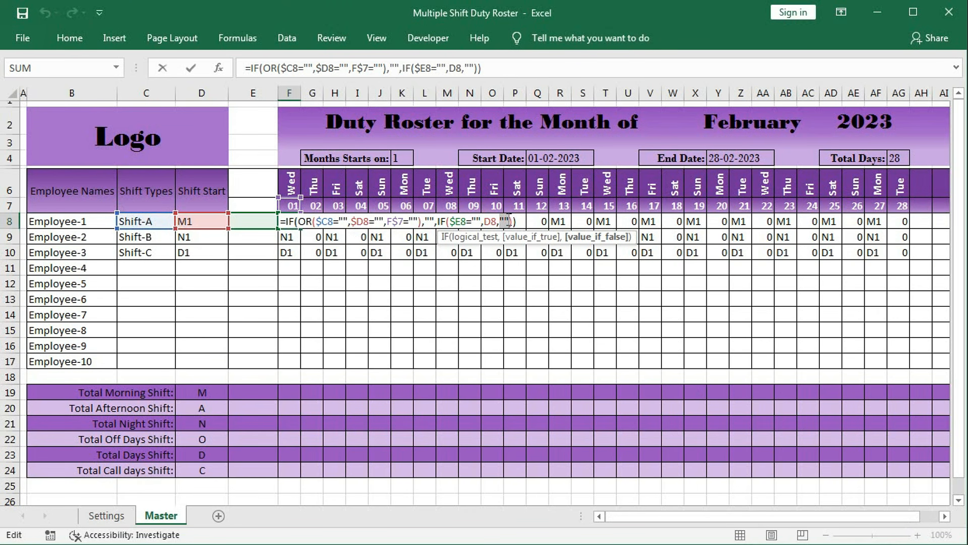
type("inde")
key("Tab")
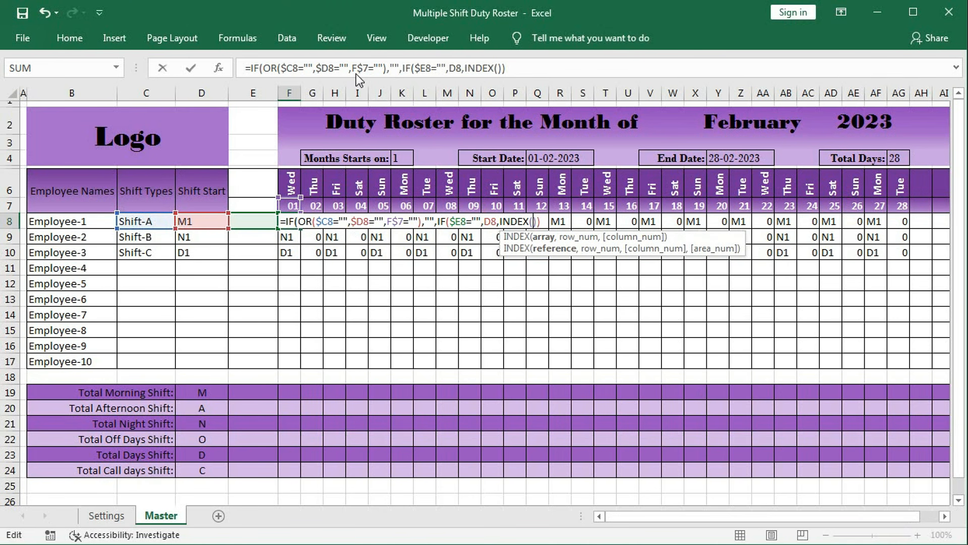
left_click(106, 515)
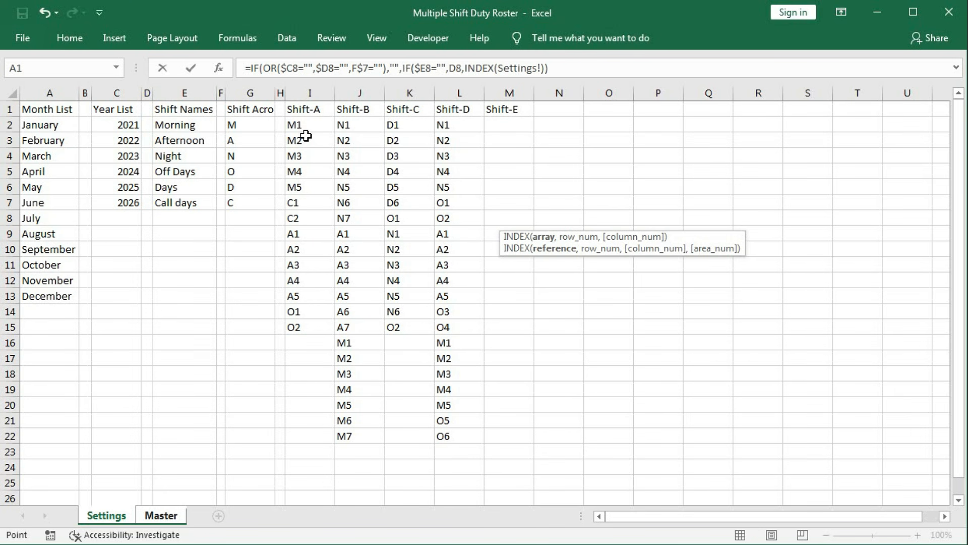
left_click(162, 515)
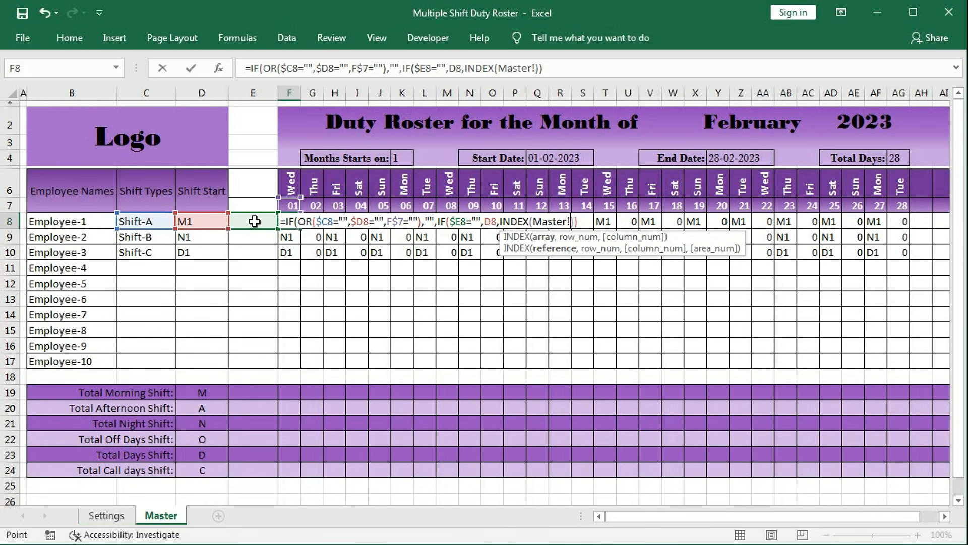
key("BackSpace")
key("BackSpace")
key("BackSpace")
key("BackSpace")
key("BackSpace")
key("BackSpace")
key("BackSpace")
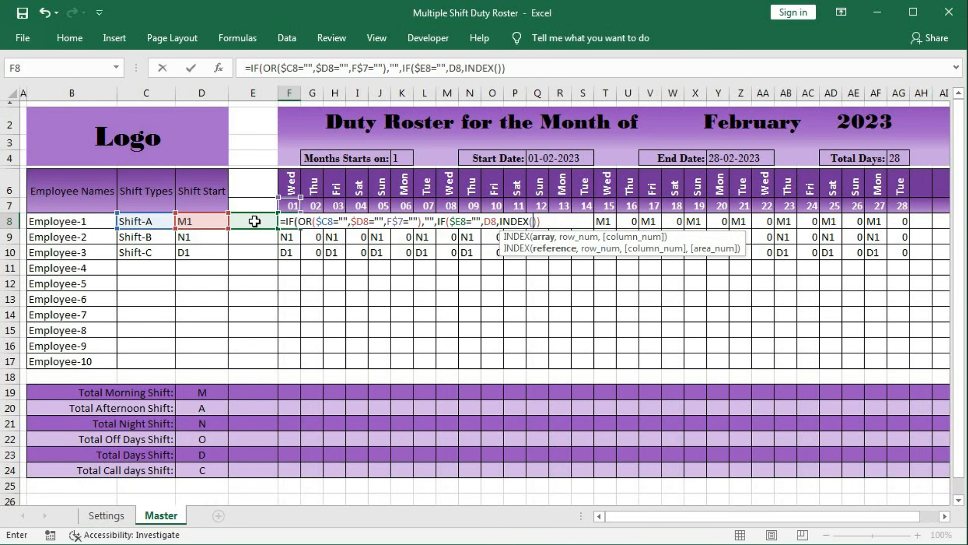
type("se")
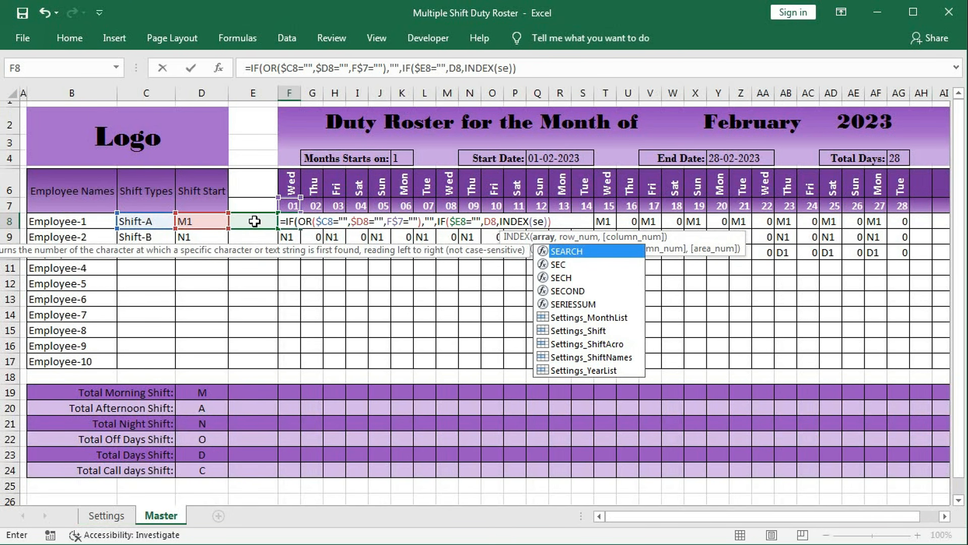
type("tt")
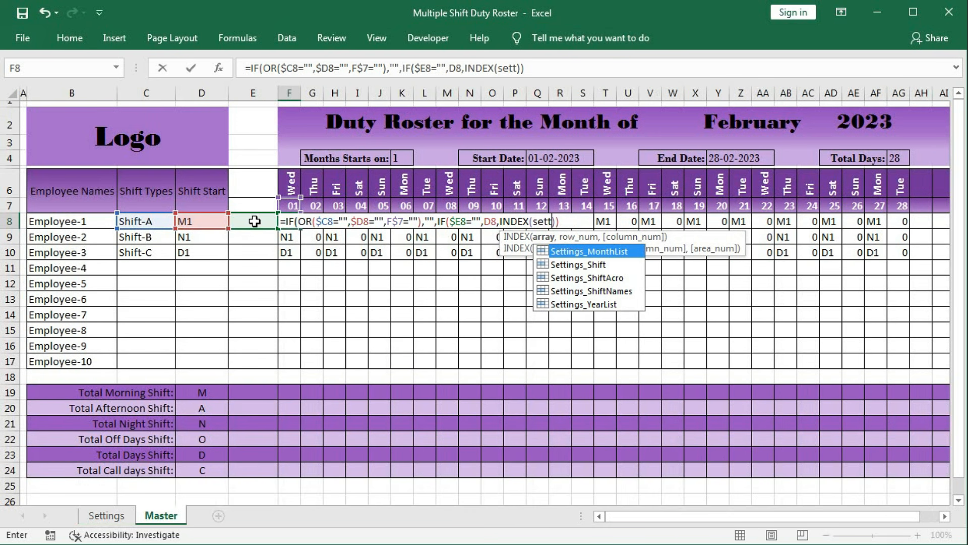
key("Down")
key("Down")
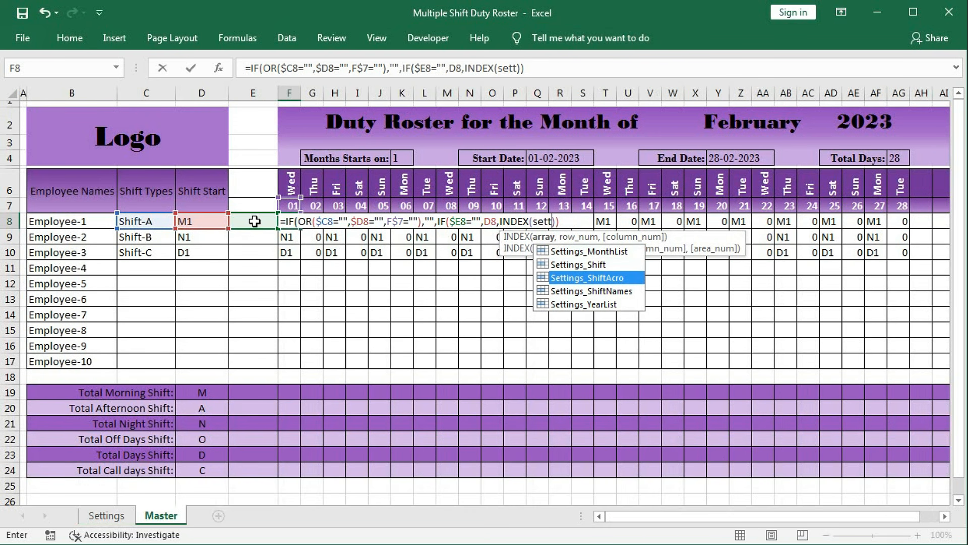
key("Tab")
key("BackSpace")
key("BackSpace")
key("BackSpace")
key("BackSpace")
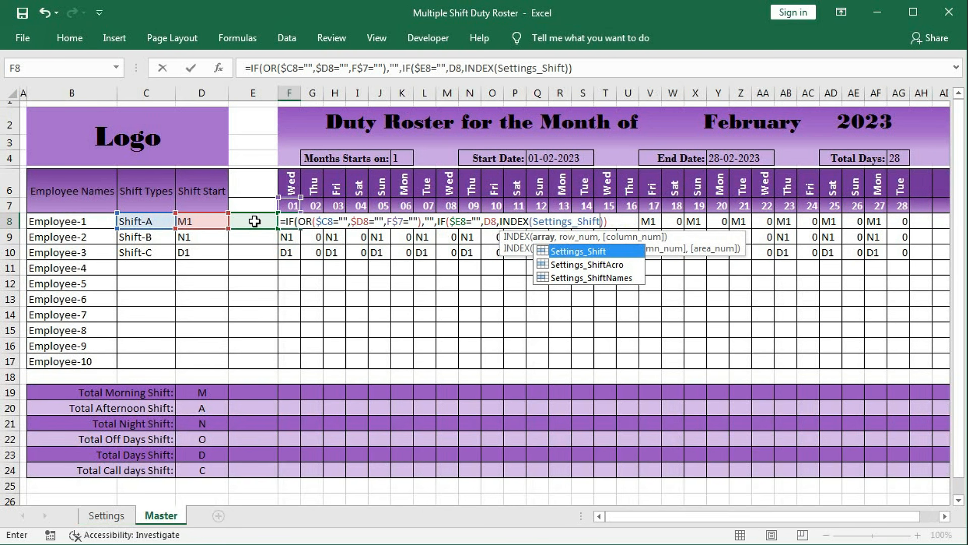
type(",")
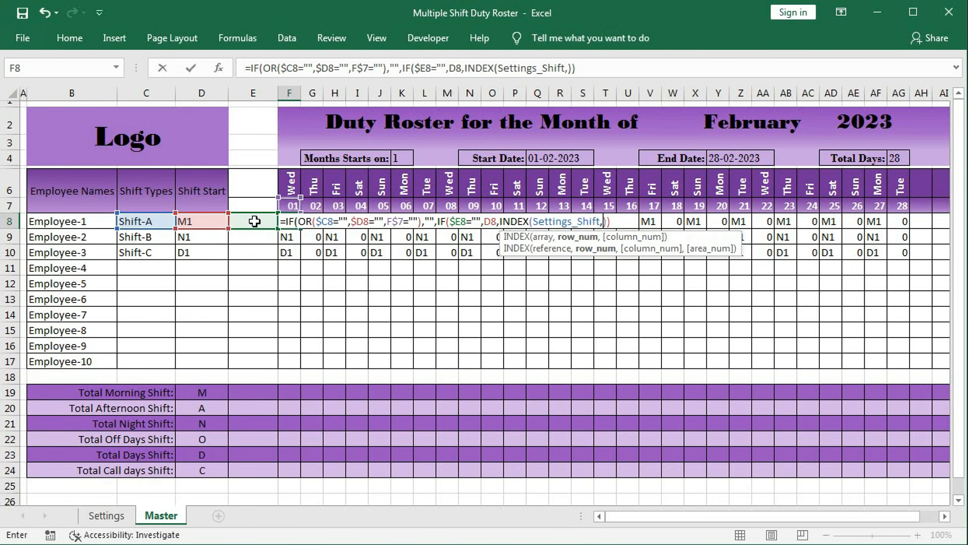
key("Escape")
- Examine the Shift-A rotation list in I2:I15 of the Settings sheet, including the order of its individual shift codes
left_click(121, 515)
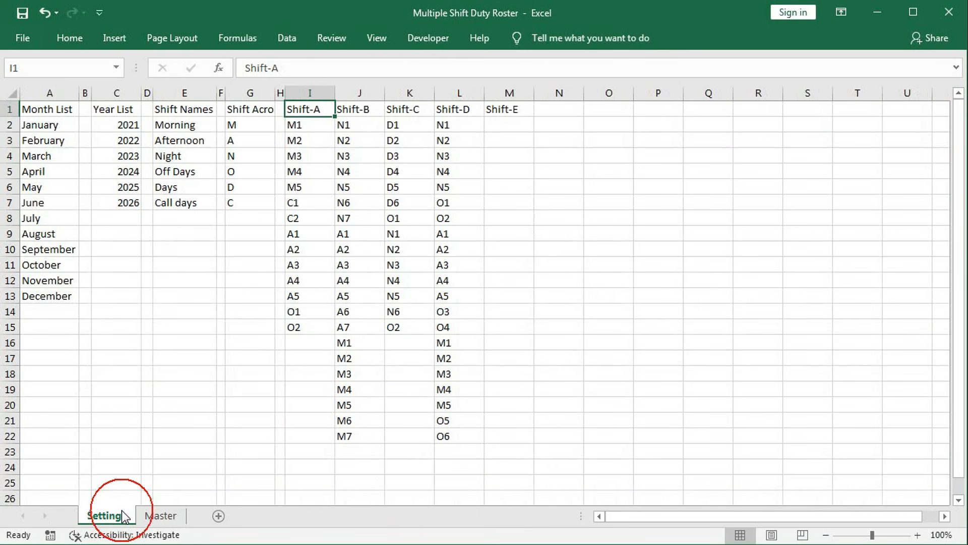
left_click_drag(303, 128, 297, 329)
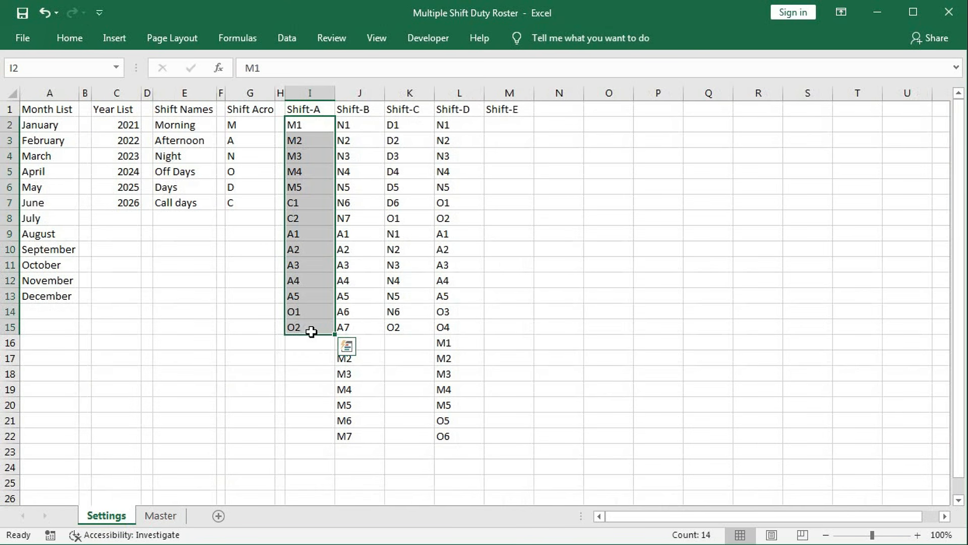
left_click(293, 326)
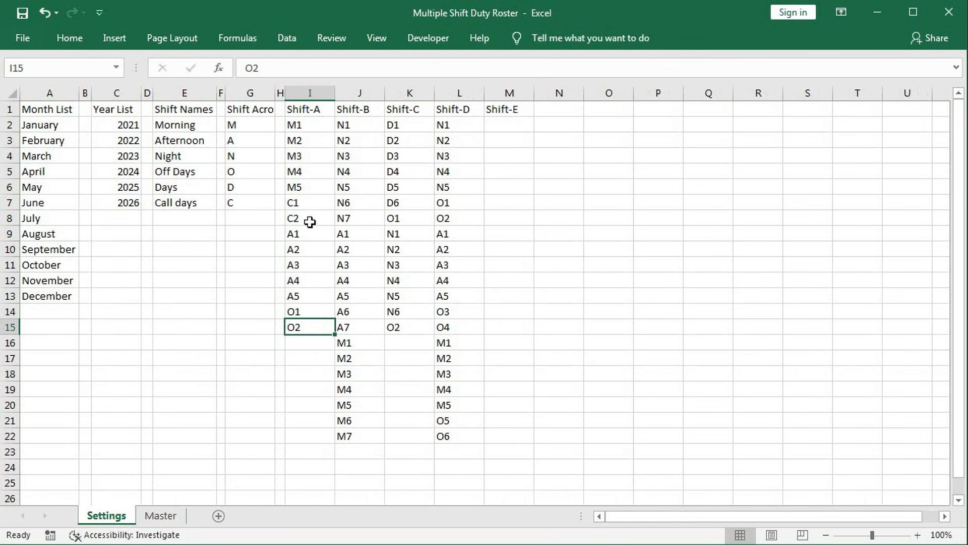
left_click(301, 266)
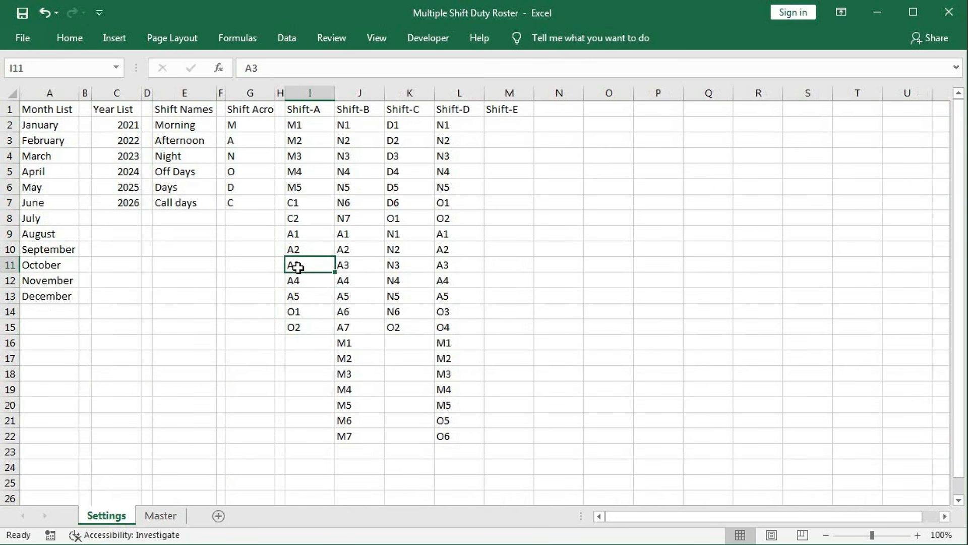
left_click(297, 283)
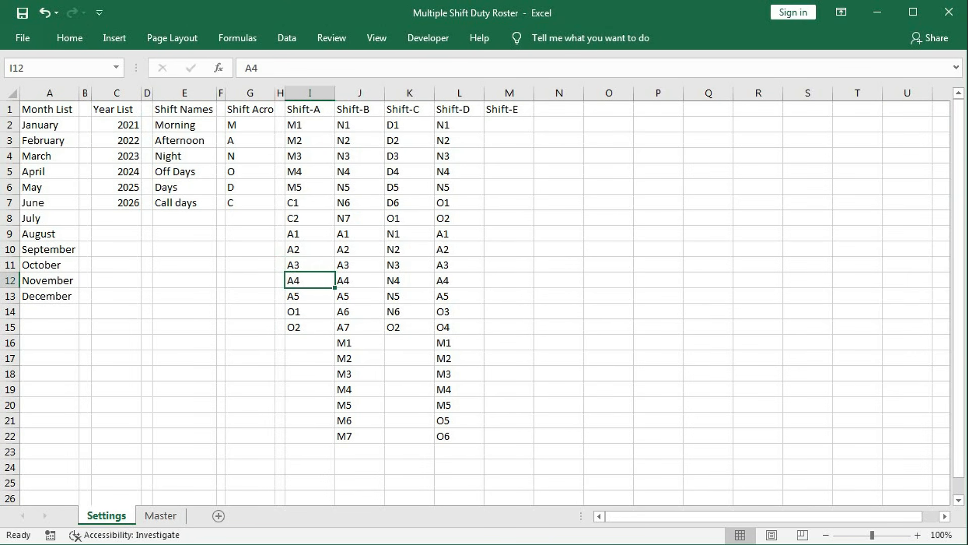
- Reopen the F8 formula on the Master sheet and replace the nested IF's "" false value with an INDEX function
left_click(166, 515)
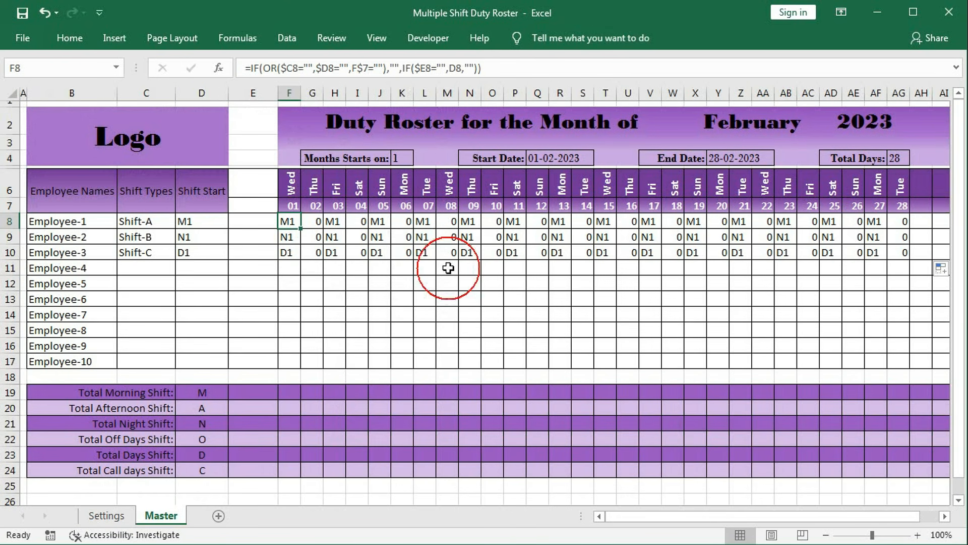
double_click(290, 221)
left_click(503, 221)
key("BackSpace")
key("BackSpace")
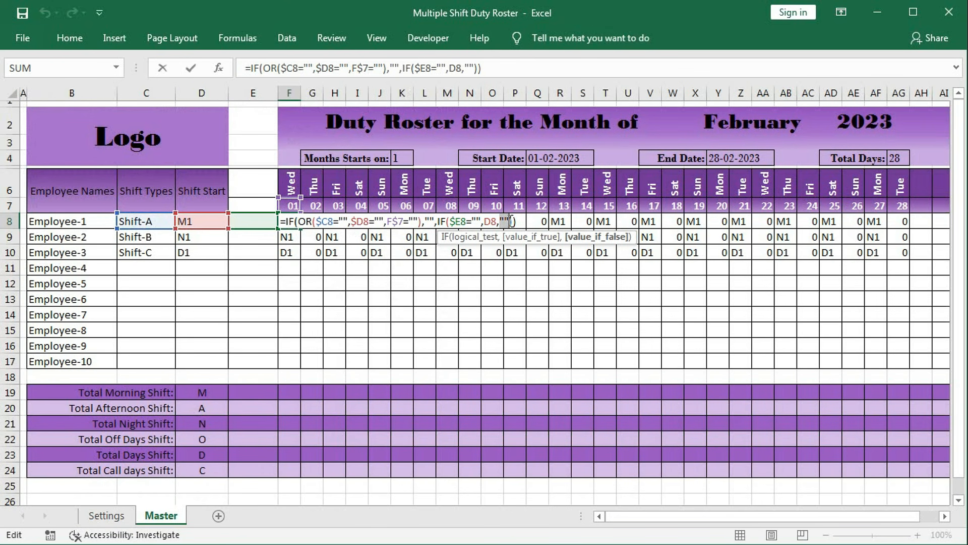
type("inde")
key("Tab")
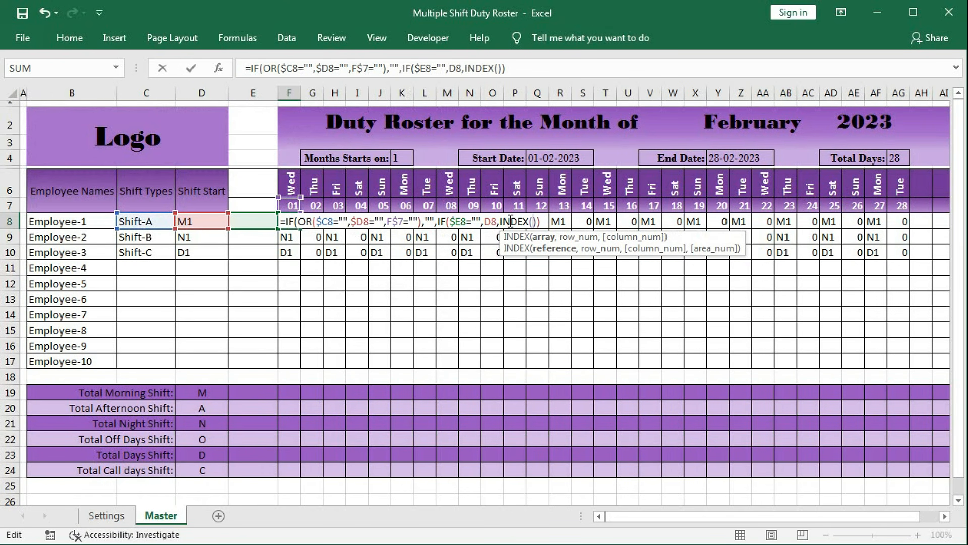
- Use the named range Settings_Shift as the INDEX array in F8 and continue to the row number argument
type("sett")
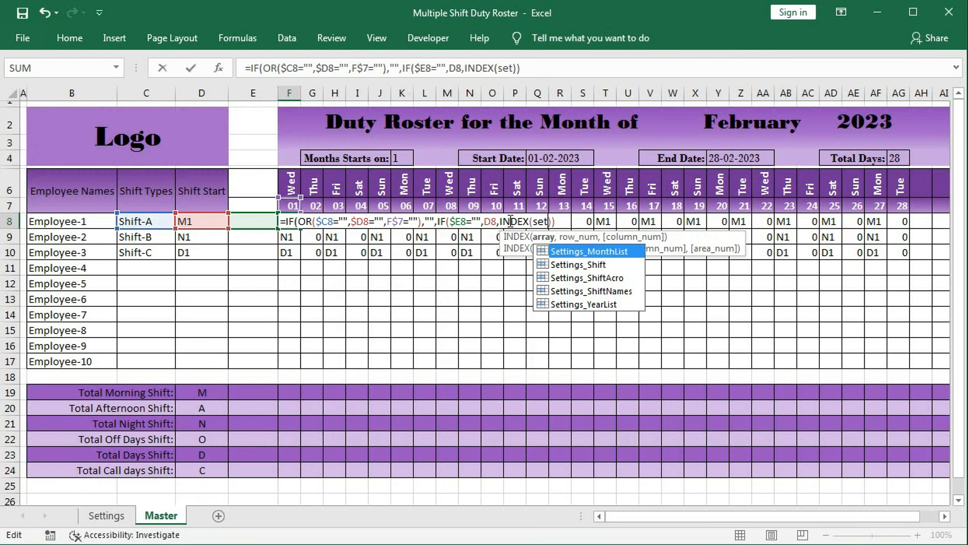
key("Down")
key("Up")
key("Tab")
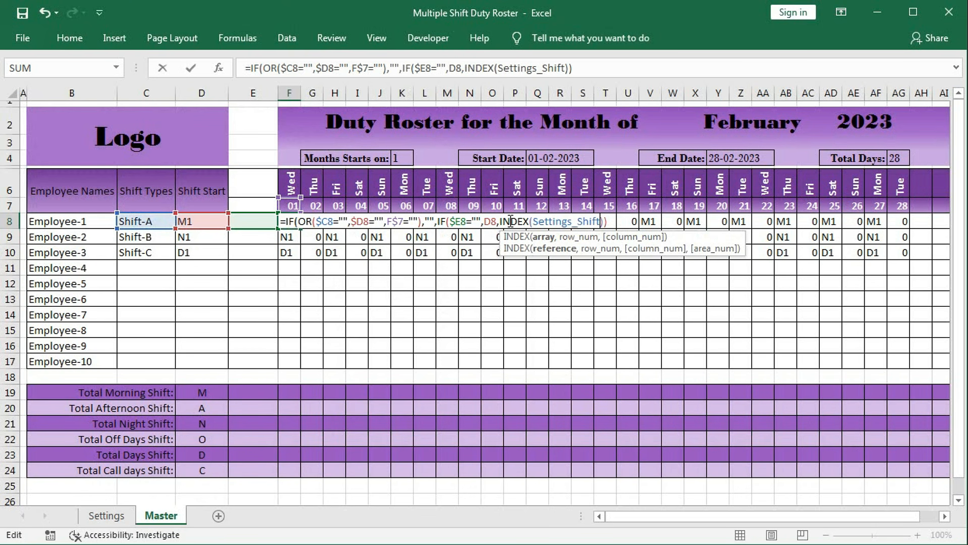
type(",")
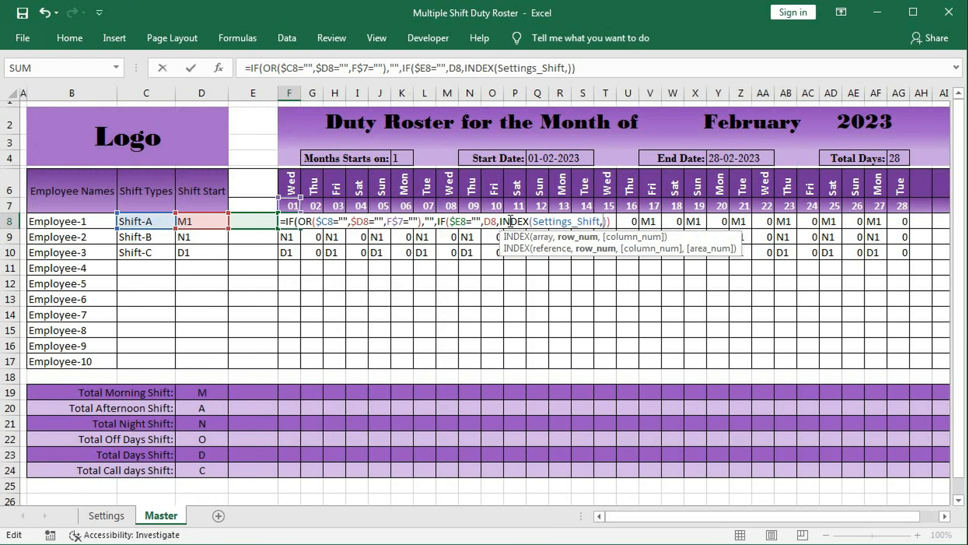
- Nest an IF as INDEX's row number in the F8 formula, starting its logical test with a MATCH on lookup value E8
type("if")
key("Tab")
type("ma")
key("Tab")
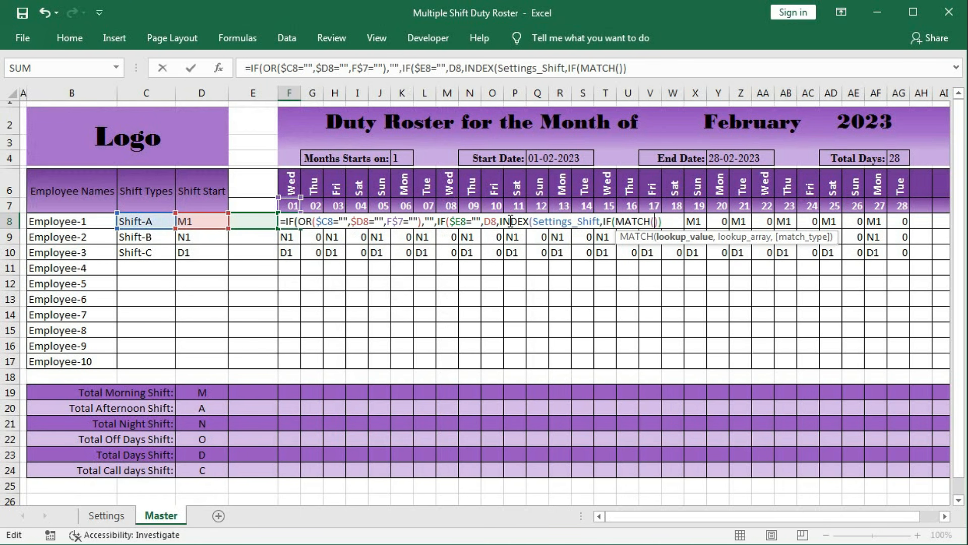
left_click(245, 220)
type(",")
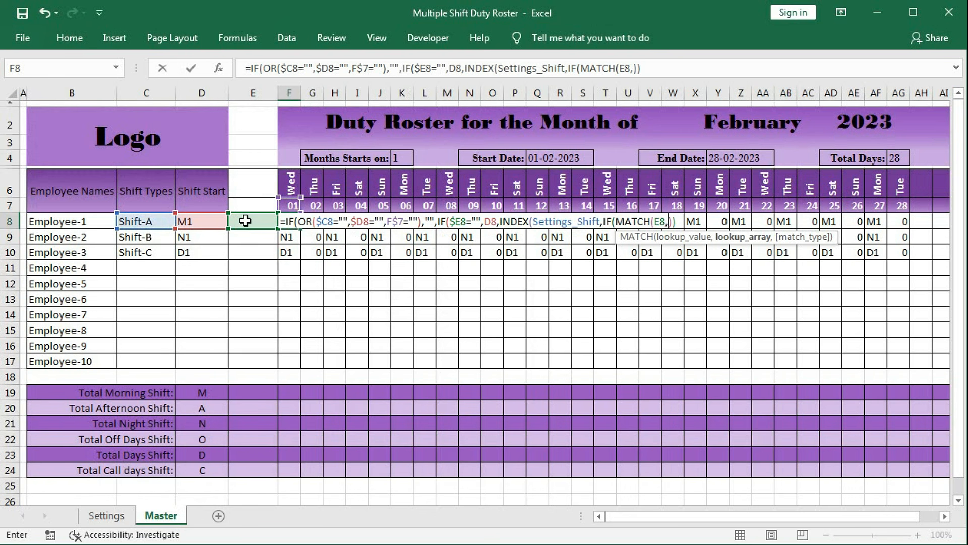
- Complete the MATCH in F8 with the named range Settings_Shift as lookup array and match type 0
type("set")
key("Down")
key("Down")
key("Up")
key("Tab")
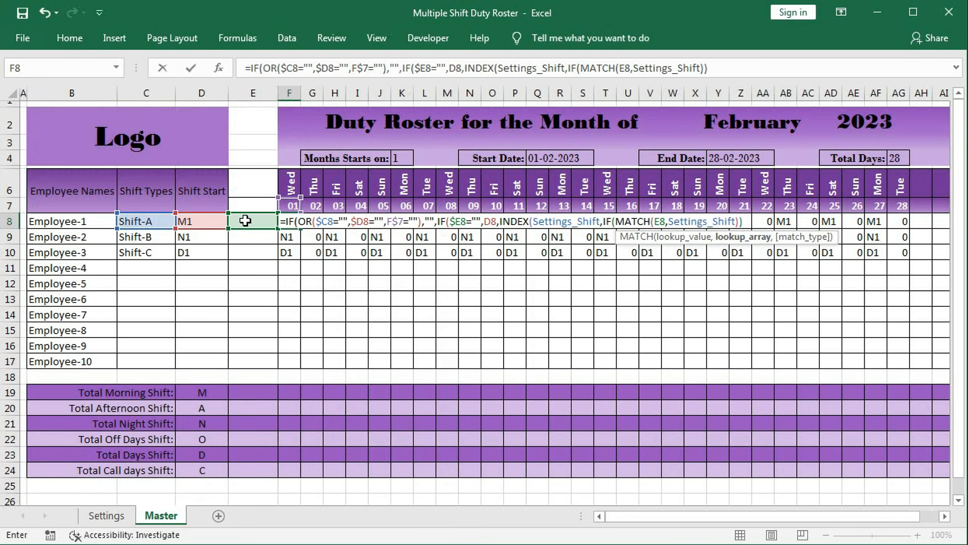
type(",0)")
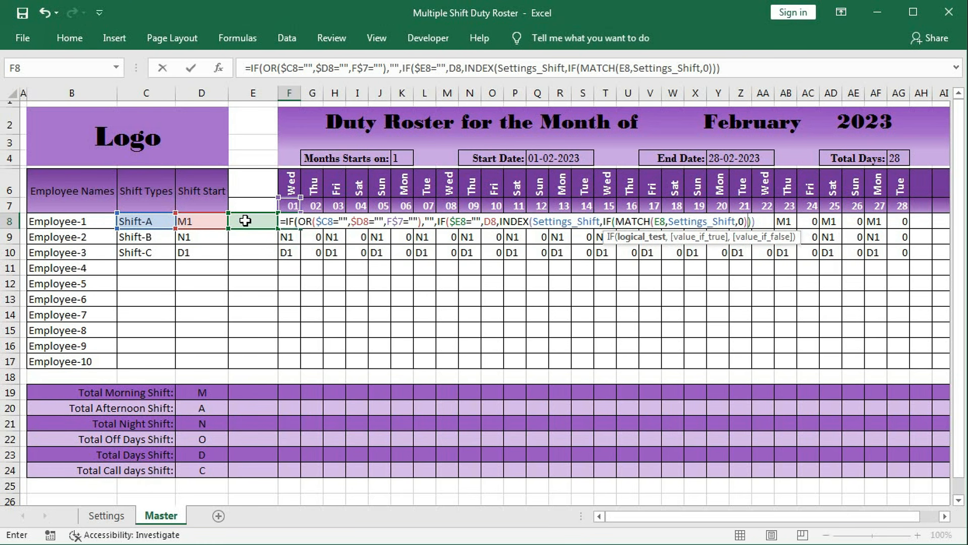
- Compare the MATCH result with >COUNTA(Settings_Shift) in F8 and set the IF's true value to 1
type(">count")
type("a")
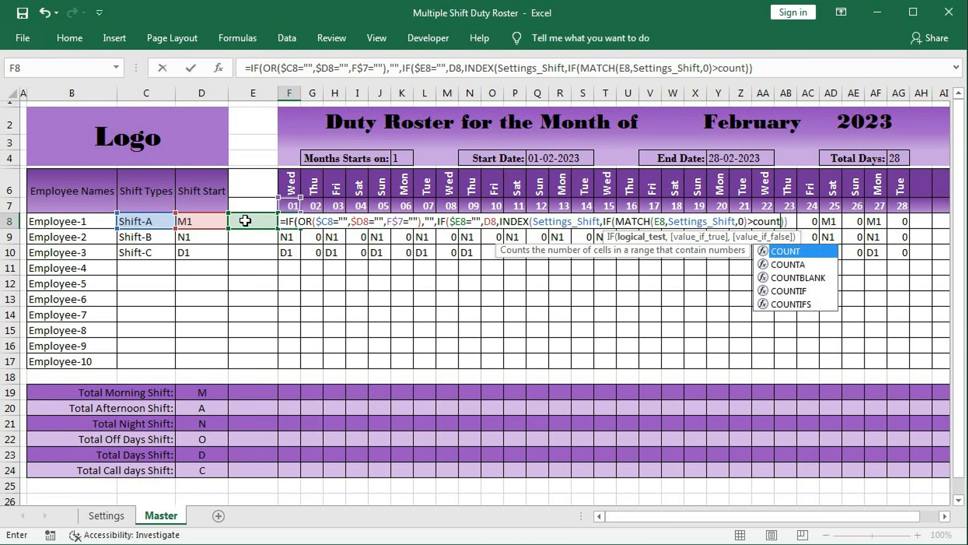
type("(set")
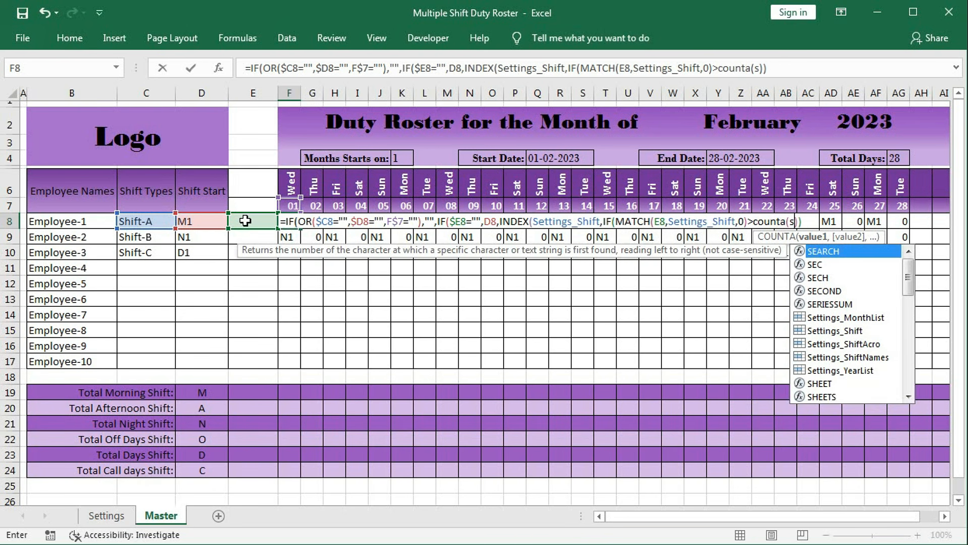
key("Down")
key("Tab")
type(")))")
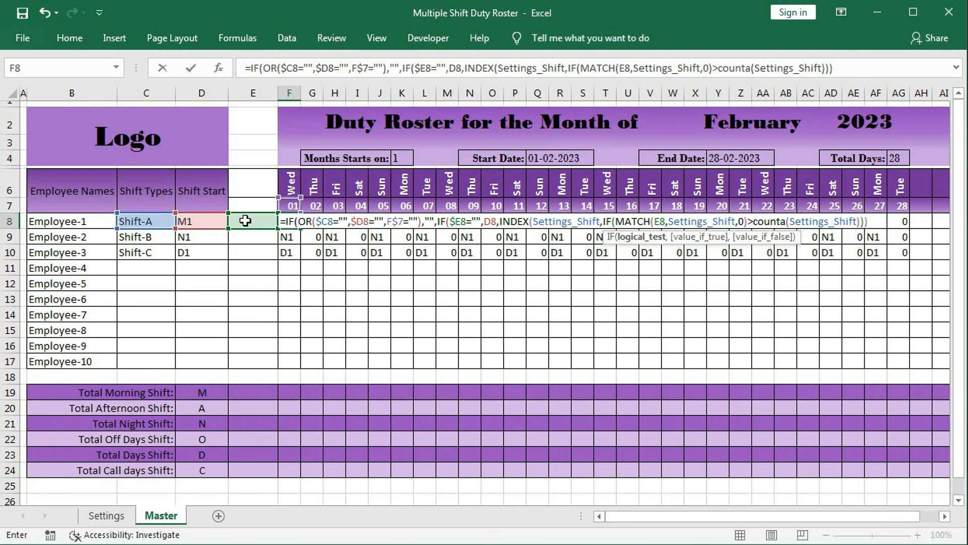
type(",")
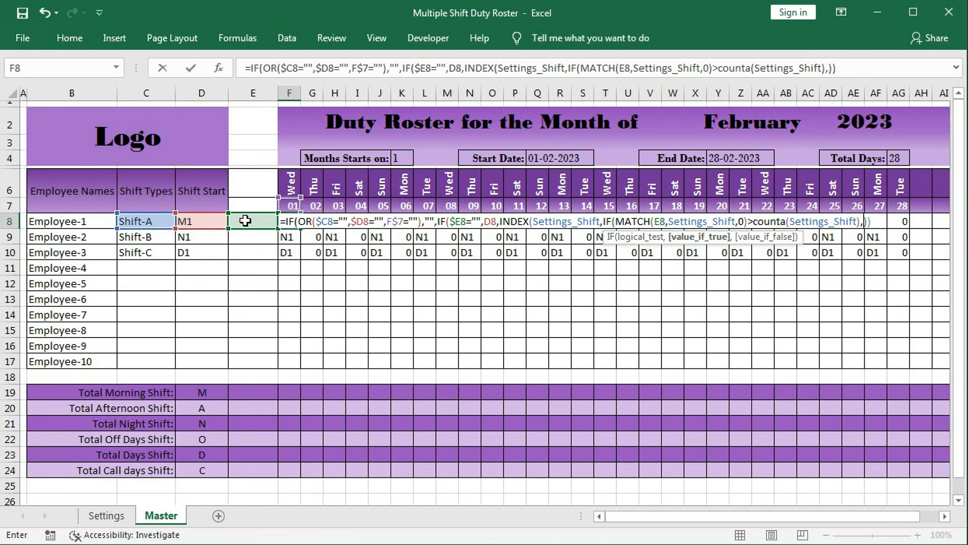
type("1,")
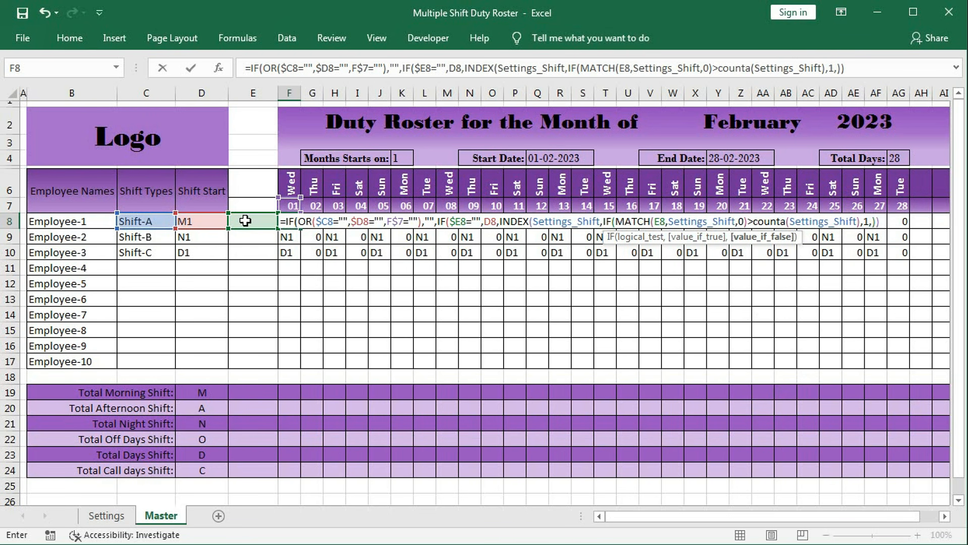
- Set the IF's false value in F8 to MATCH(E8,Settings_Shift,0)+1, then close and commit the formula
type("mat")
key("Tab")
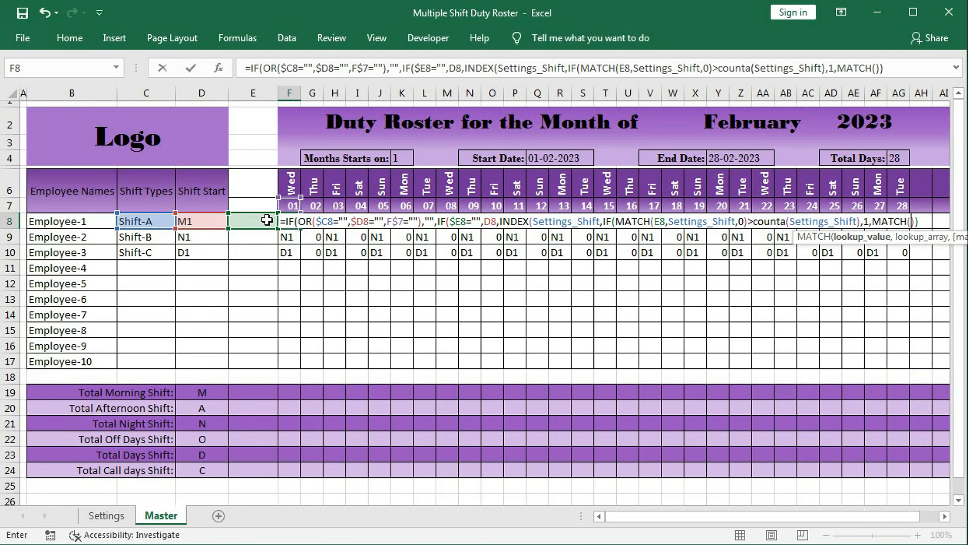
left_click(257, 220)
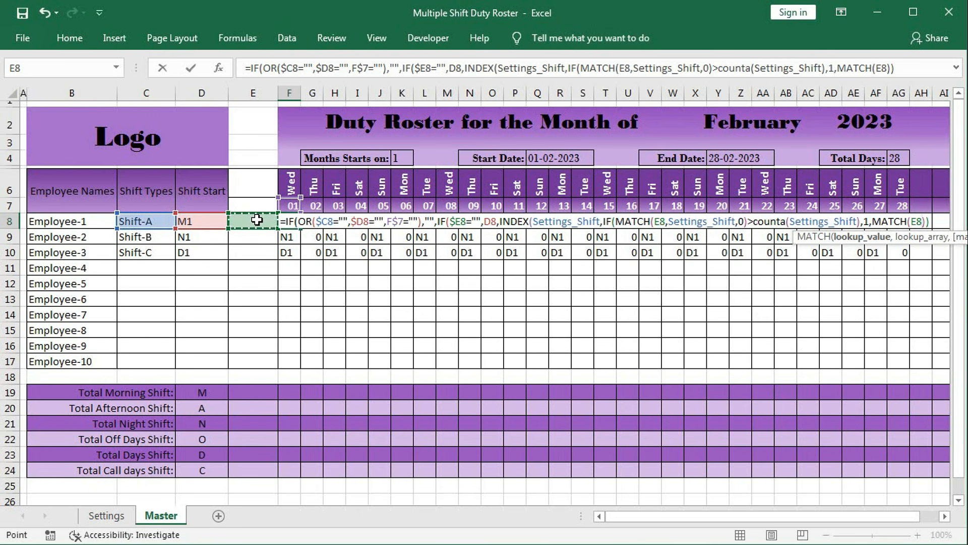
type(",")
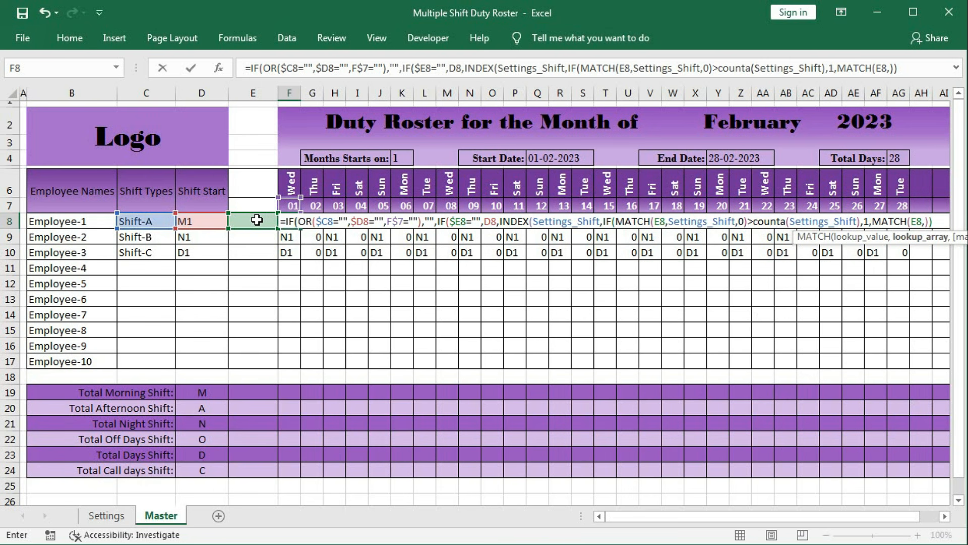
type("Settings_Shift")
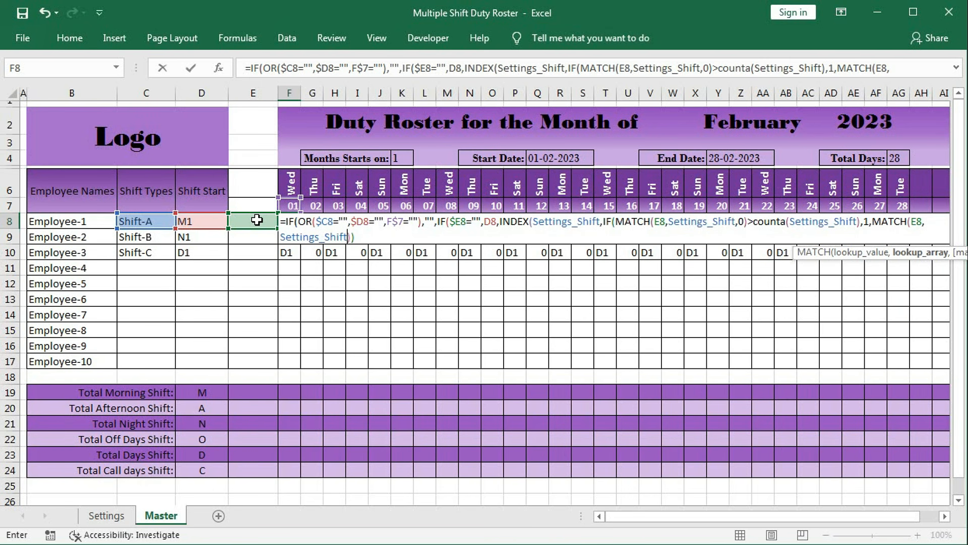
type(",0")
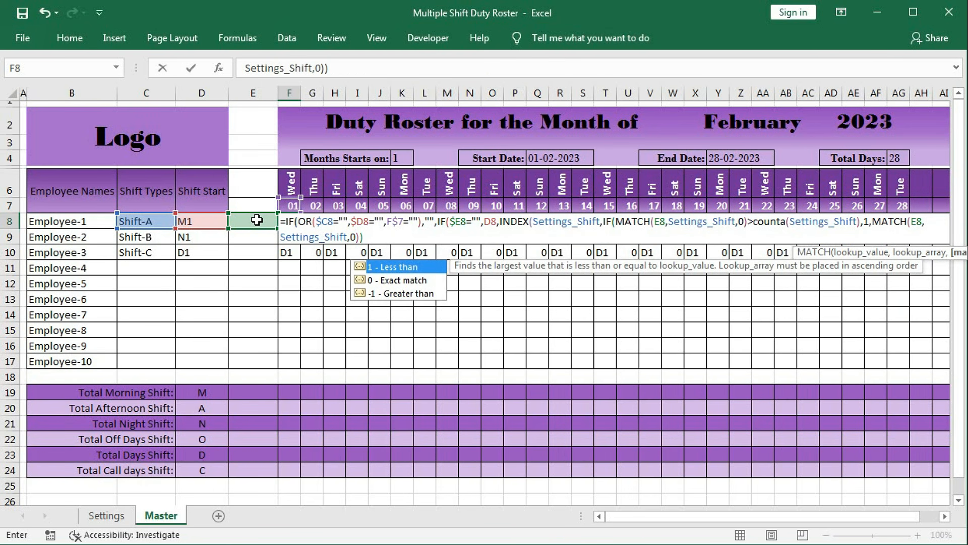
type(")+1")
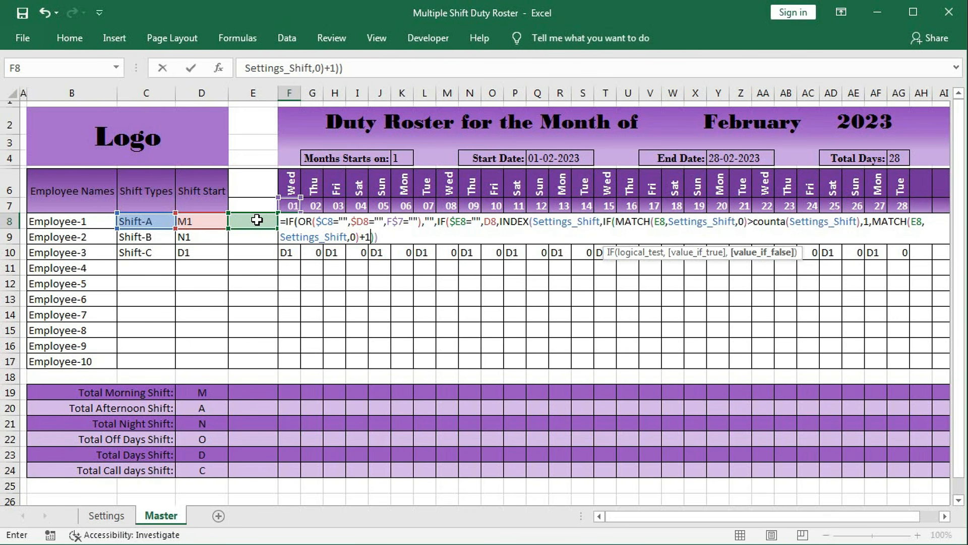
type(")")
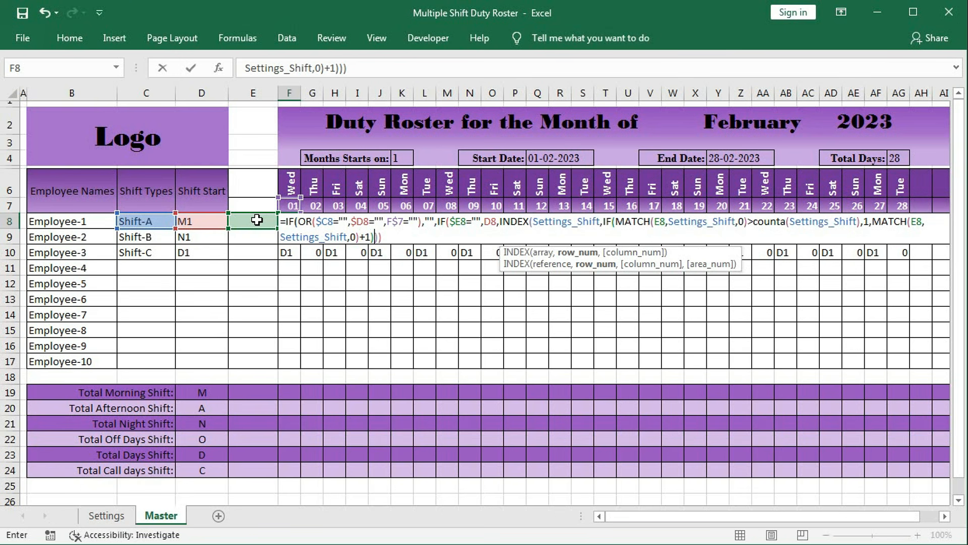
key("Return")
key("Return")
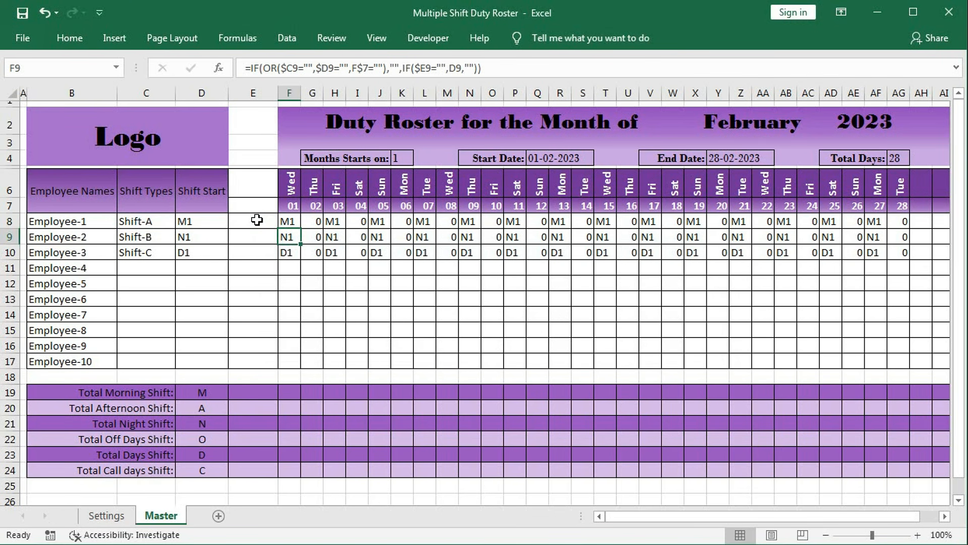
- Fill the F8 formula down to row 10 and across to column AG, and open the G8 formula for inspection
left_click(299, 225)
left_click_drag(301, 230, 909, 262)
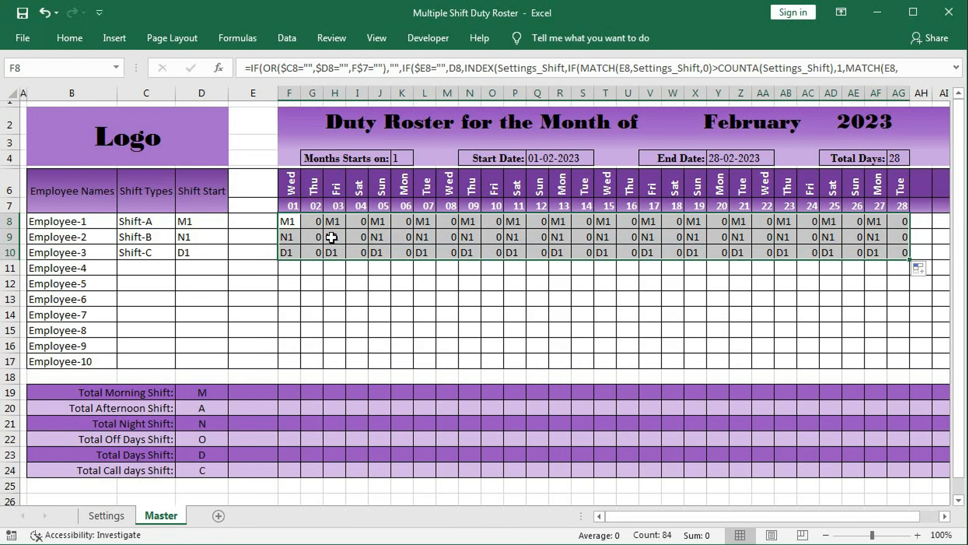
double_click(315, 222)
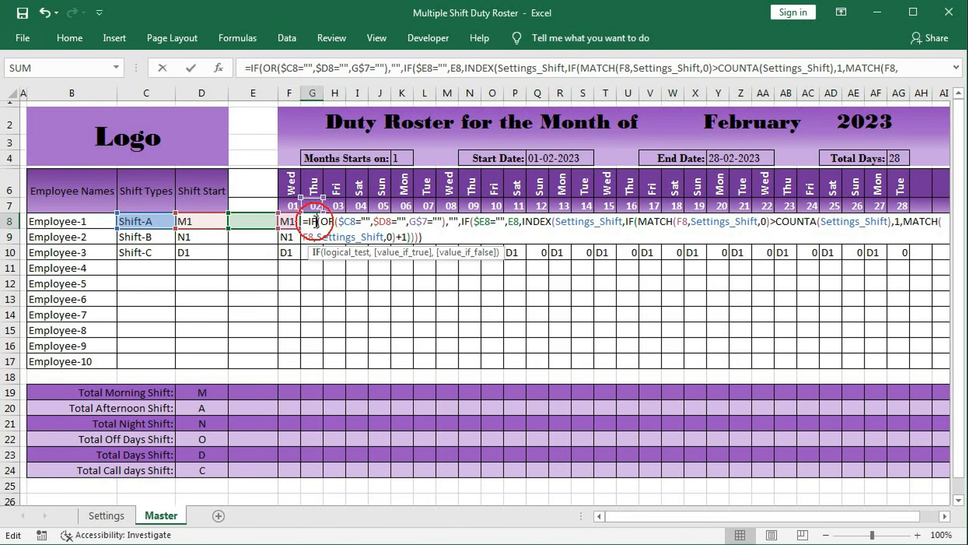
- Evaluate the $E8="" logical test inside the formula in G8, then restore the formula and leave it unedited
left_click(479, 222)
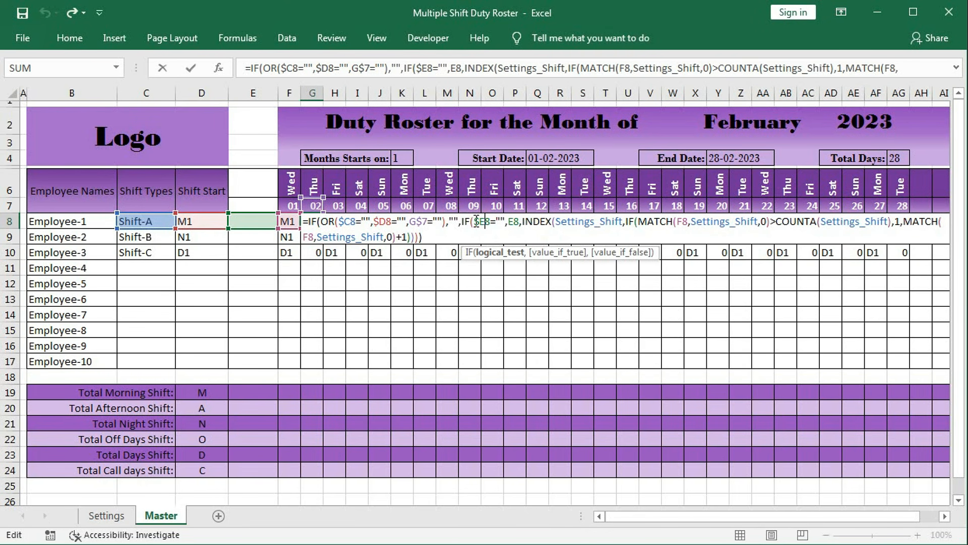
left_click(485, 254)
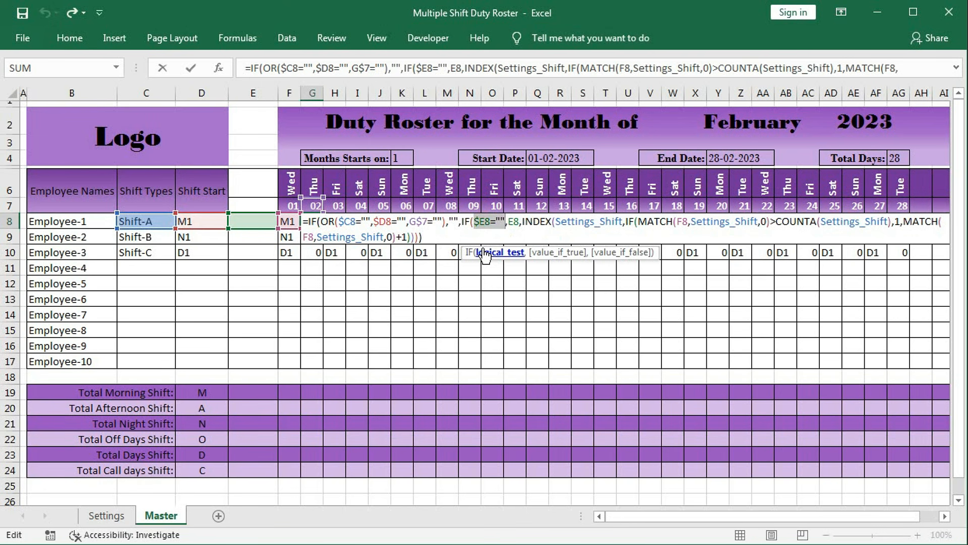
key("F9")
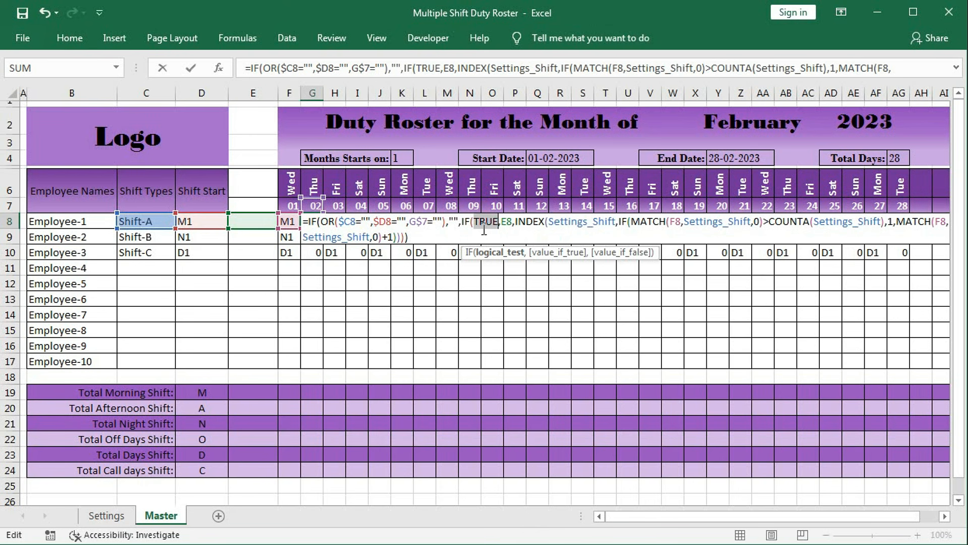
key("ctrl+z")
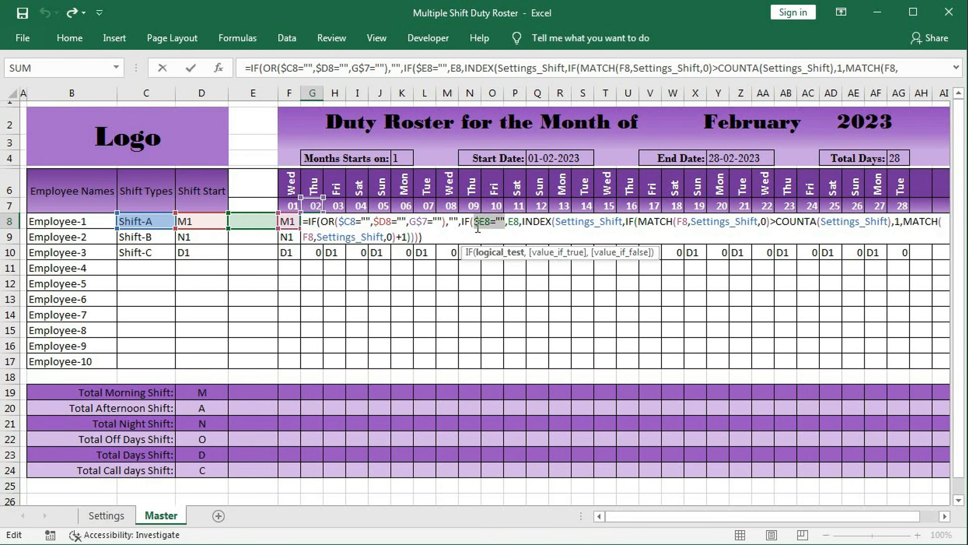
key("Escape")
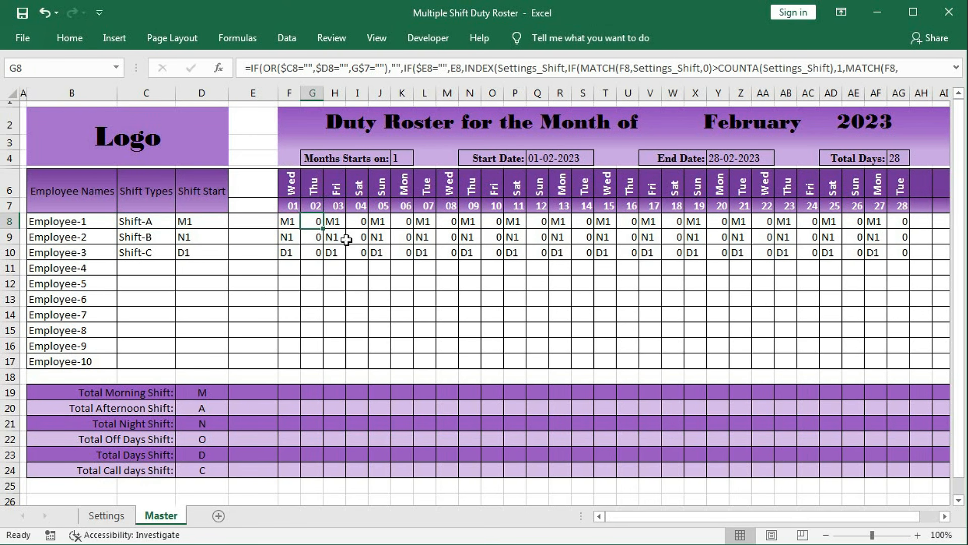
- Make the E8 reference in F8's second blank test relative, giving E8="", and fill the formula through AG10
double_click(286, 221)
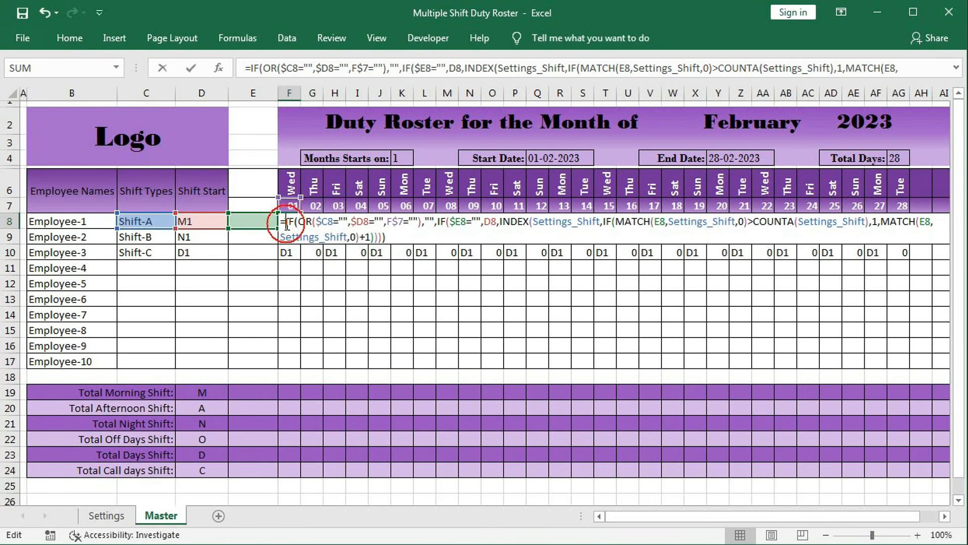
left_click(455, 224)
key("Return")
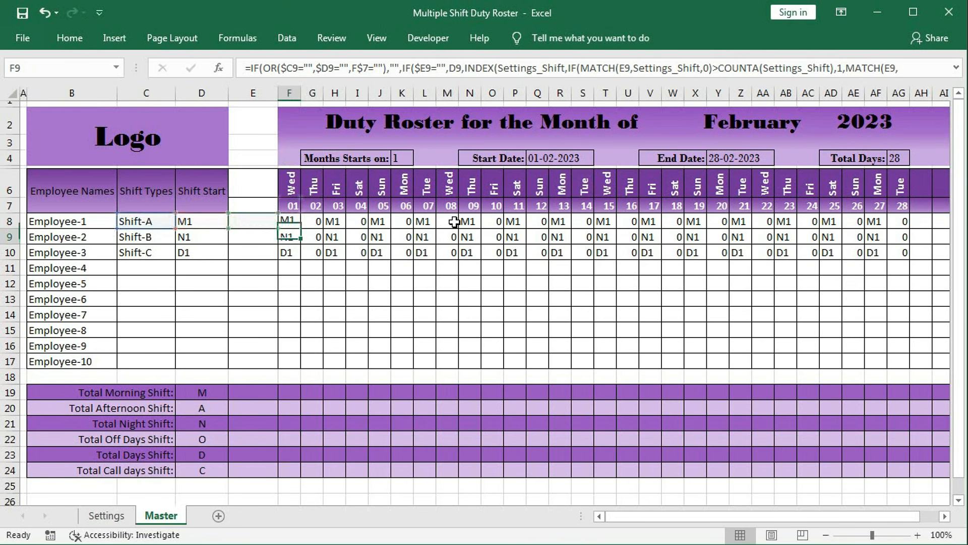
left_click(292, 222)
mouse_move(301, 229)
left_mouse_down()
mouse_move(297, 259)
mouse_move(902, 263)
left_mouse_up()
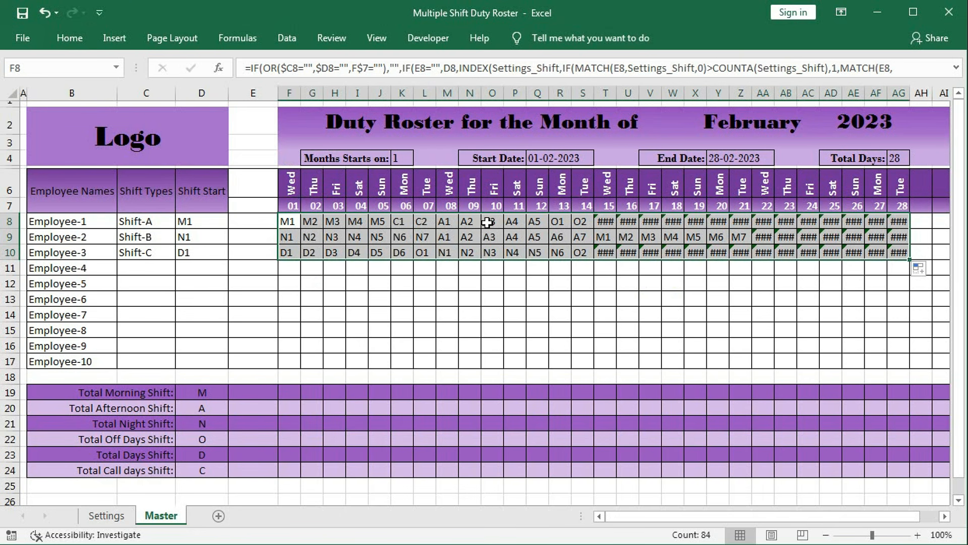
- Examine the MATCH versus COUNTA logical test in the T8 formula, where the shift sequence should restart
left_click(586, 224)
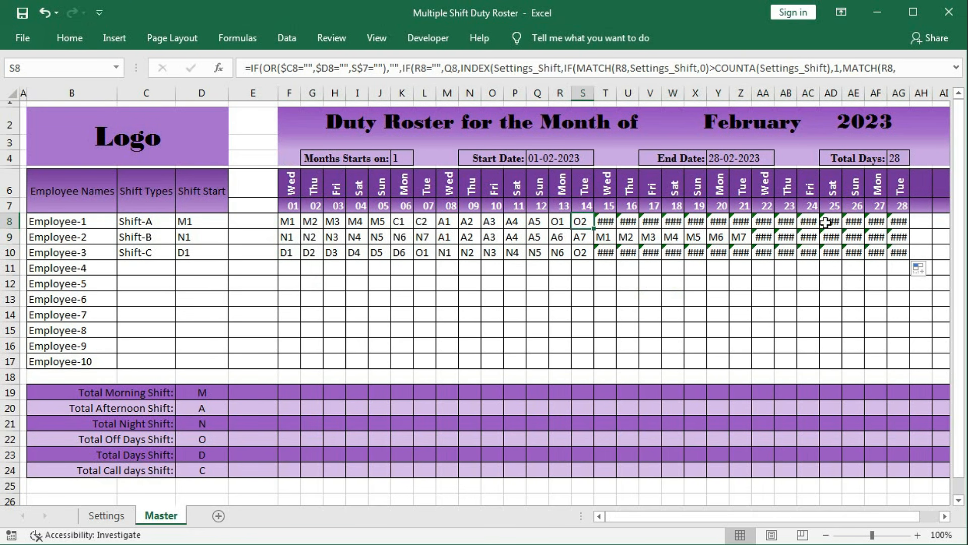
double_click(607, 220)
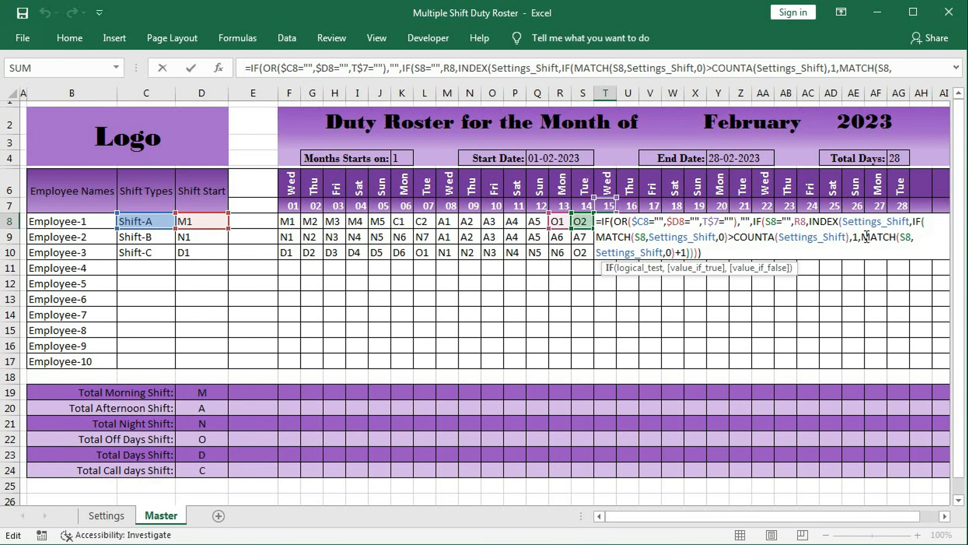
left_click(626, 237)
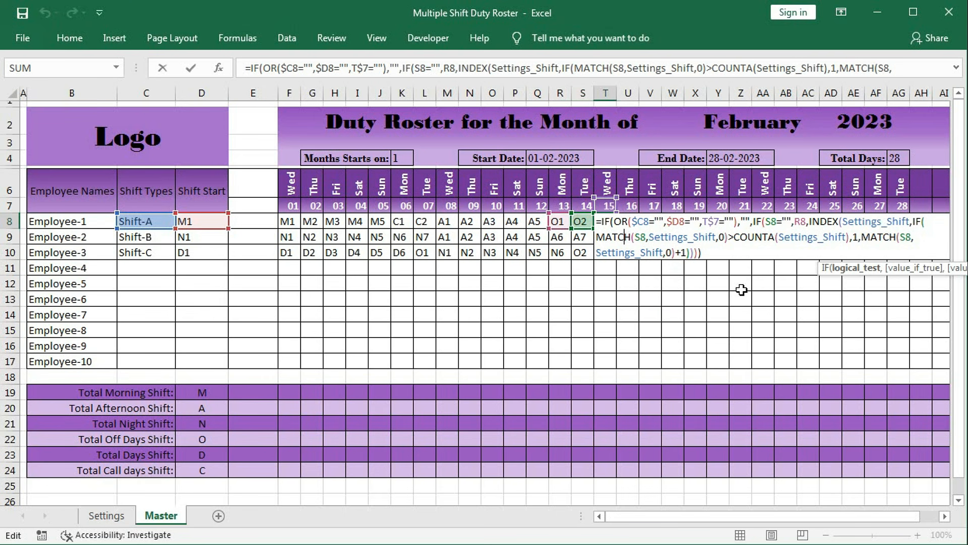
left_click(867, 273)
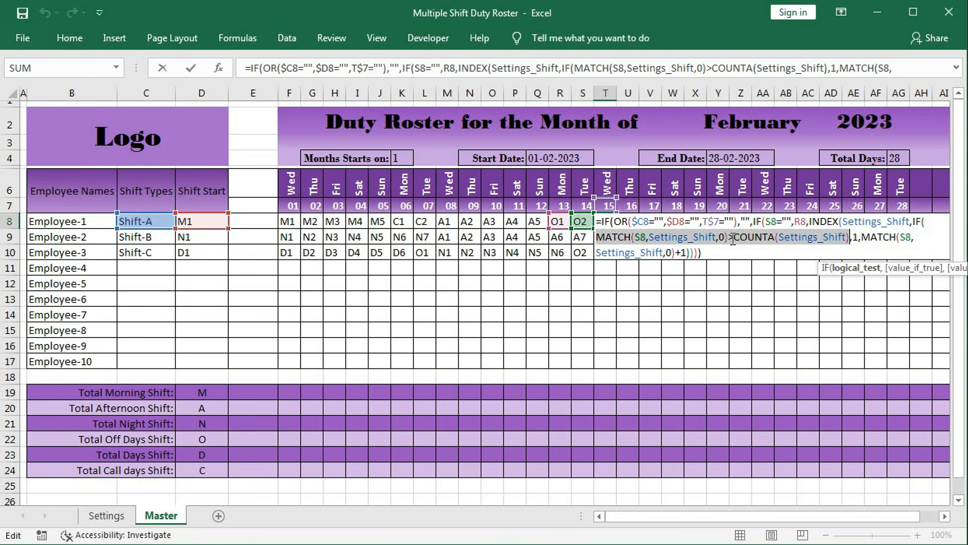
key("ctrl+Return")
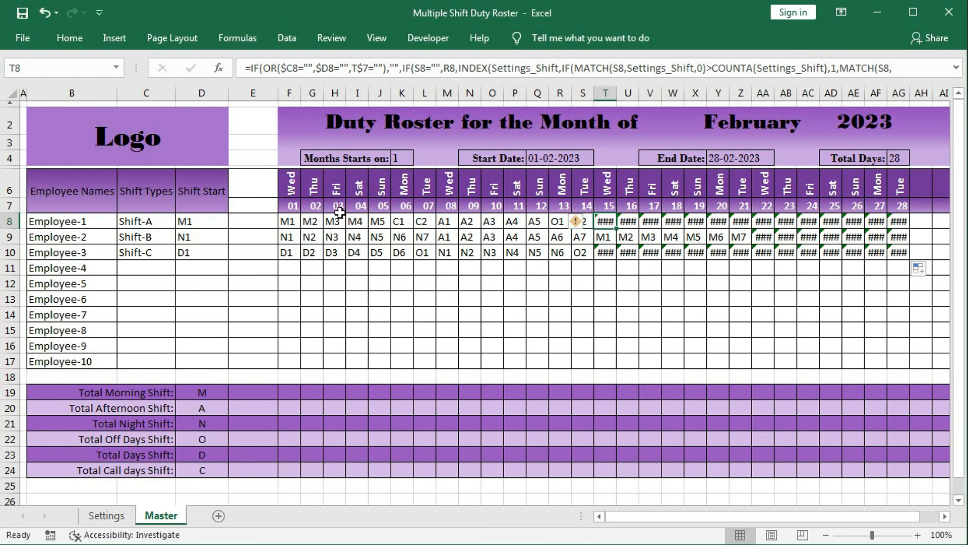
- Change the comparison between MATCH and COUNTA in the F8 formula from > to >=
left_click(289, 220)
double_click(289, 220)
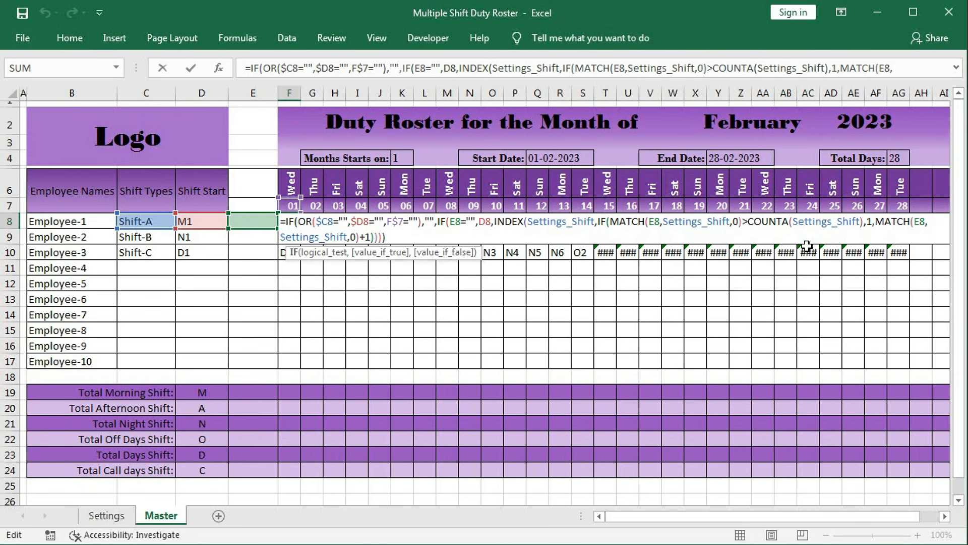
left_click(751, 221)
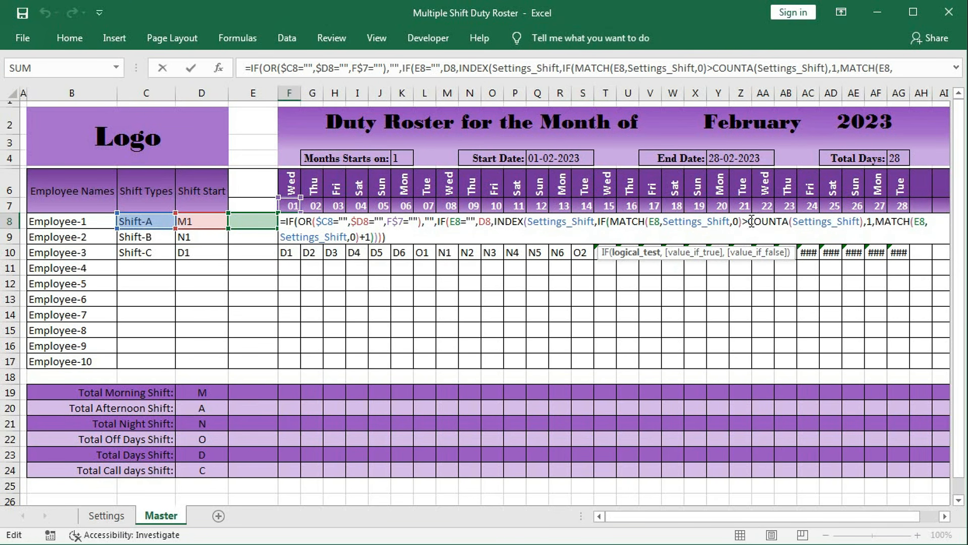
type("=")
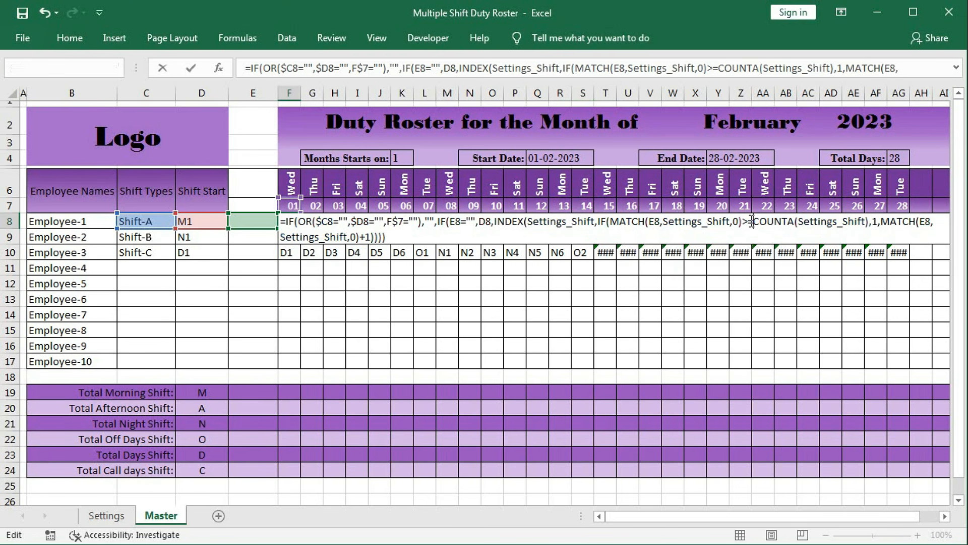
key("Return")
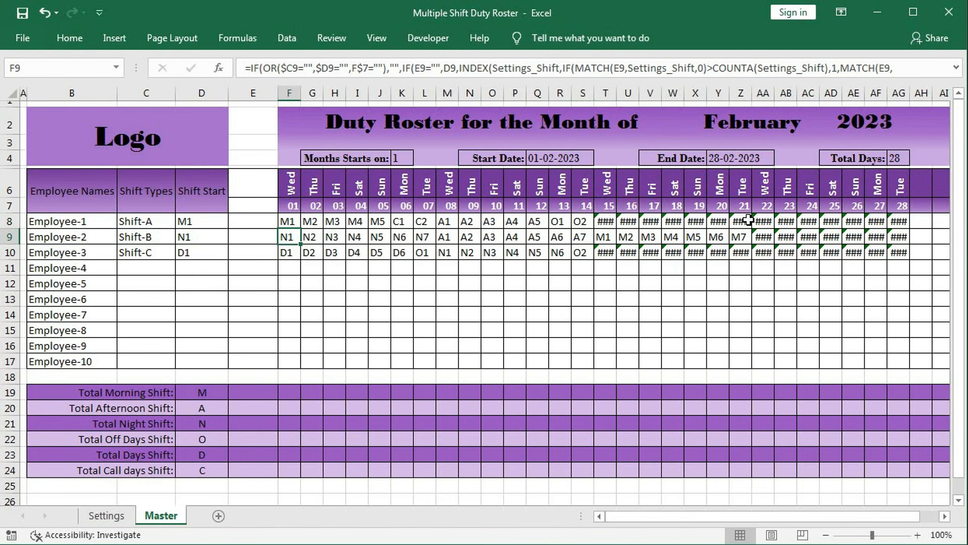
- Fill the F8 formula across the day columns and down all employee rows, covering F8:AJ17
left_click(287, 221)
left_click_drag(300, 229, 913, 253)
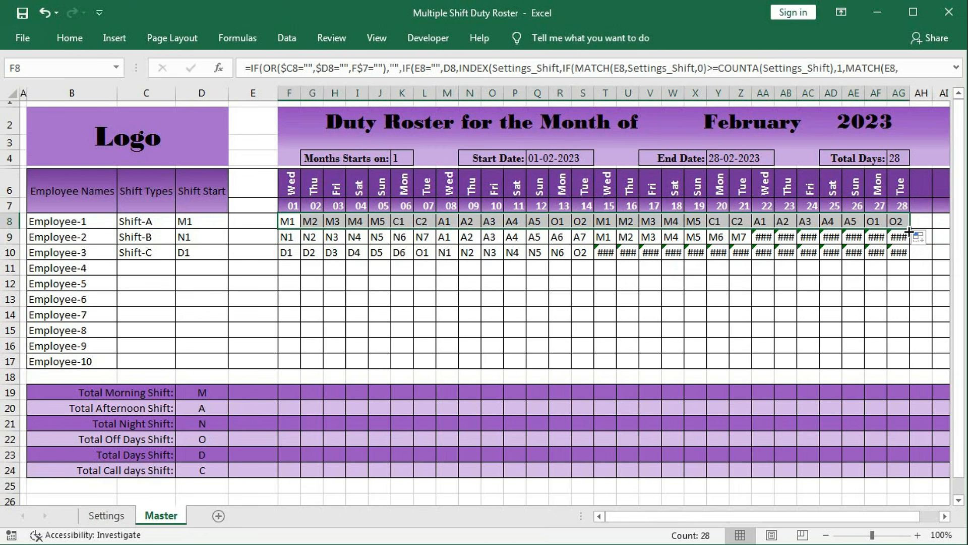
left_click_drag(909, 229, 874, 365)
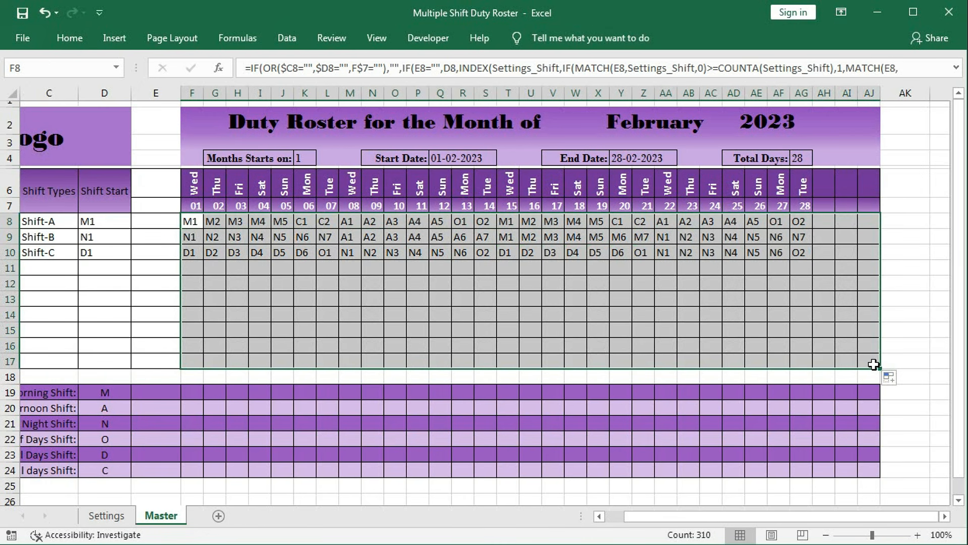
left_click(696, 517)
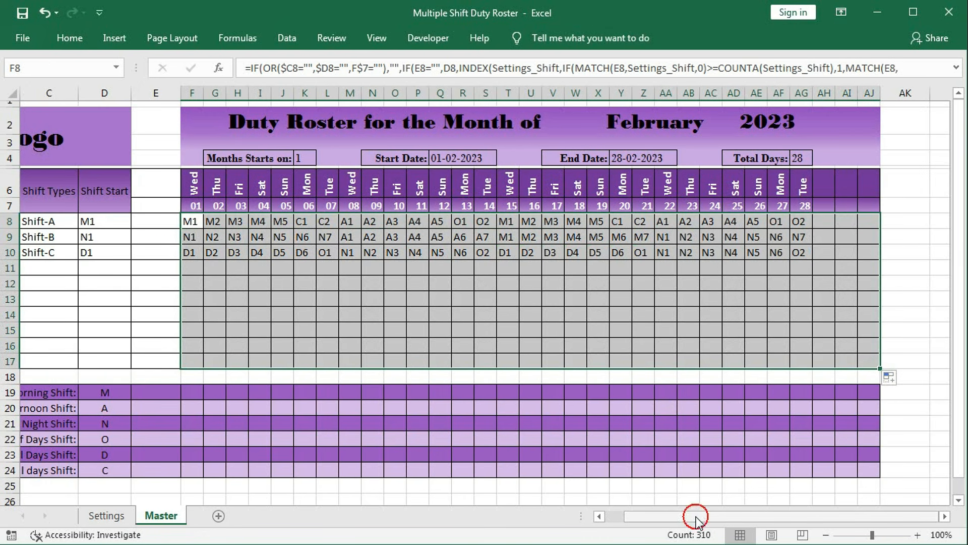
left_click_drag(696, 517, 677, 517)
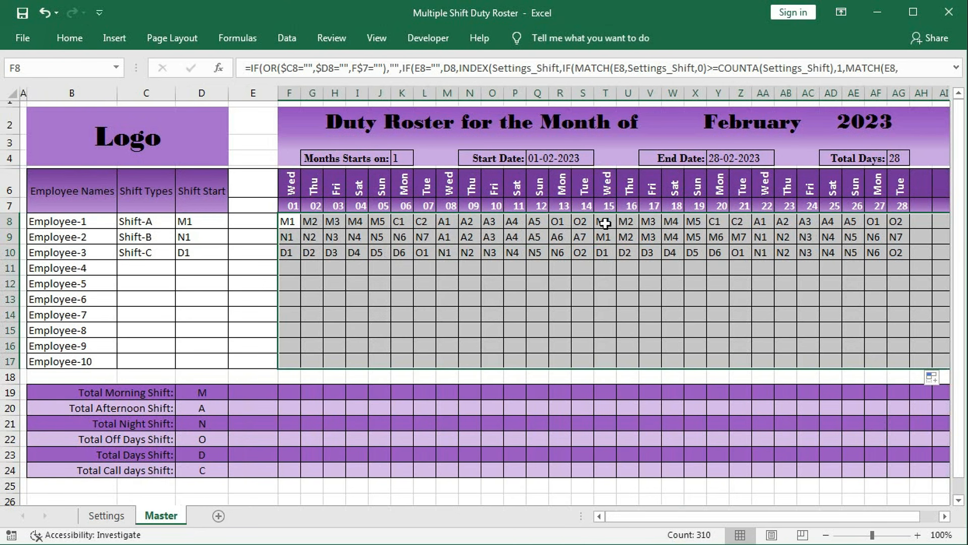
- Compare the generated shifts on the Master sheet with the shift lists on the Settings sheet
left_click(104, 515)
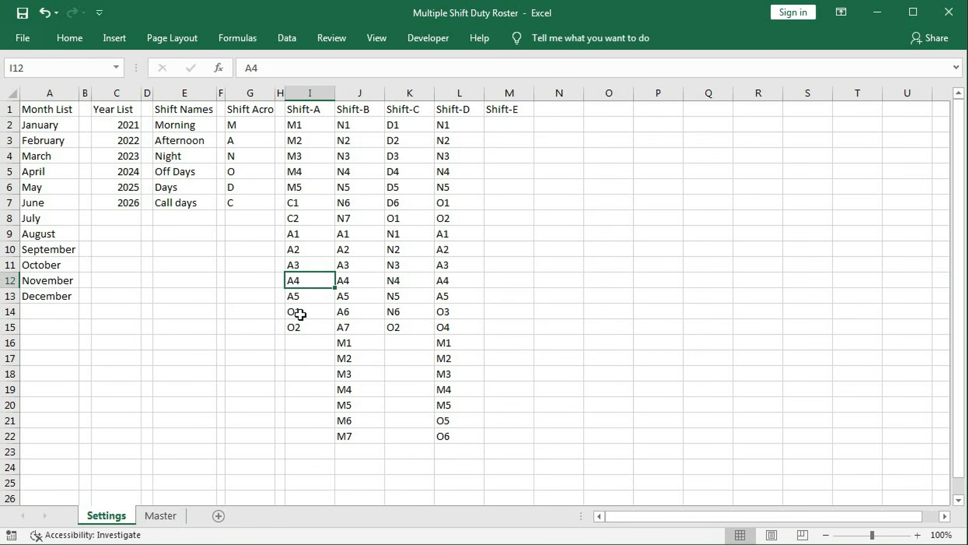
left_click(160, 515)
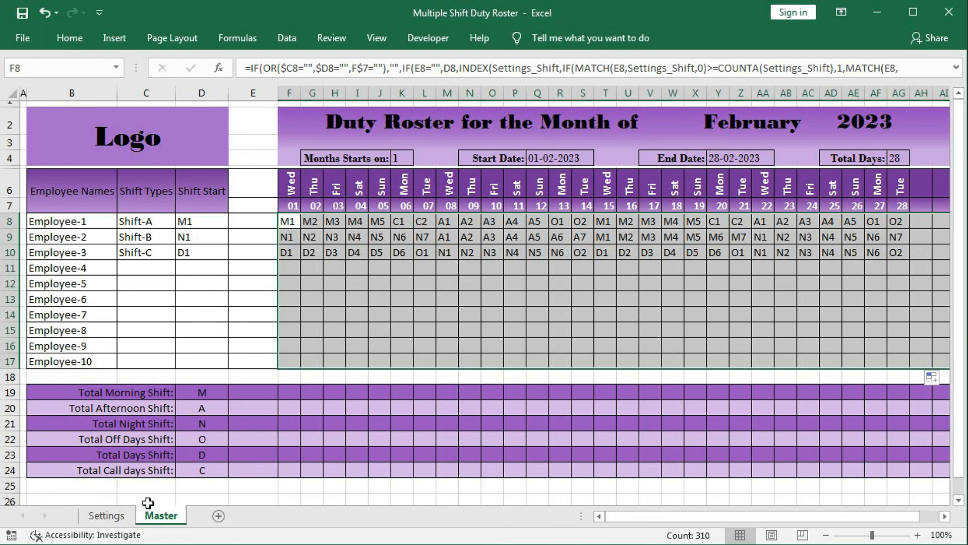
left_click(108, 515)
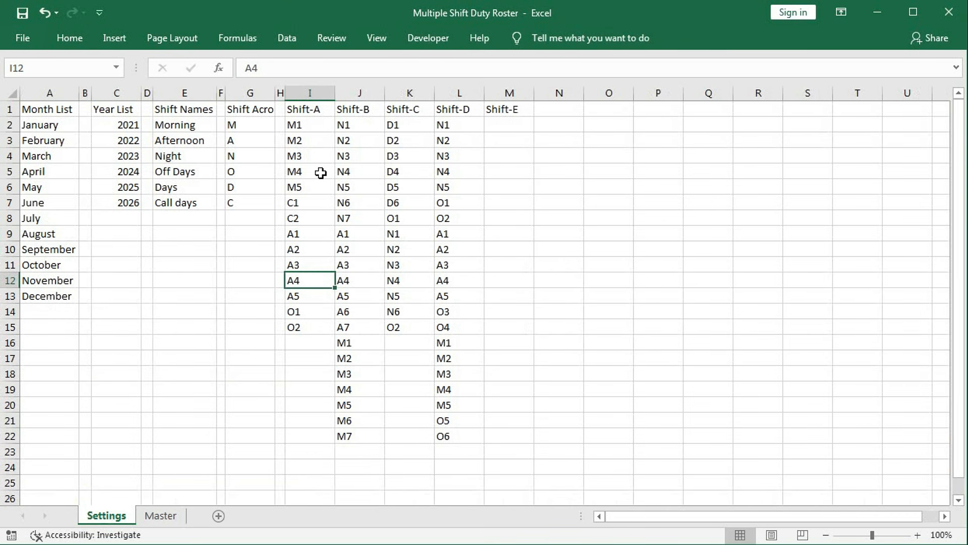
left_click(160, 515)
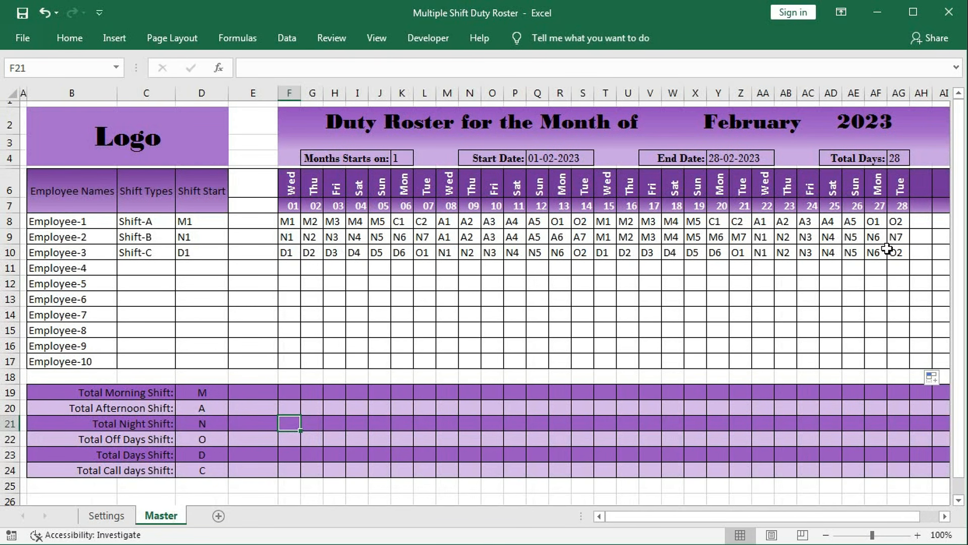
- Review the F8 formula argument by argument: the OR test, blank result, E8 test, and INDEX with its row number
double_click(290, 224)
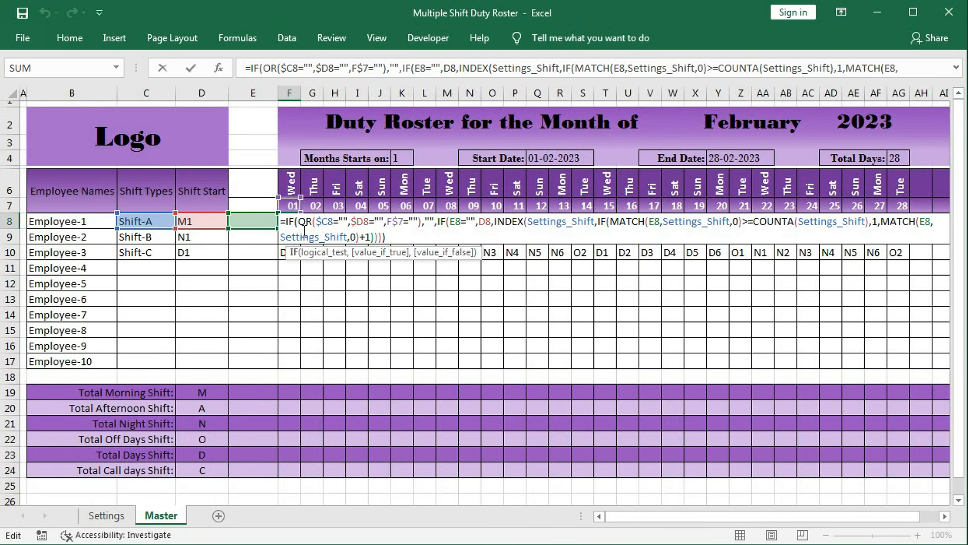
left_click(324, 252)
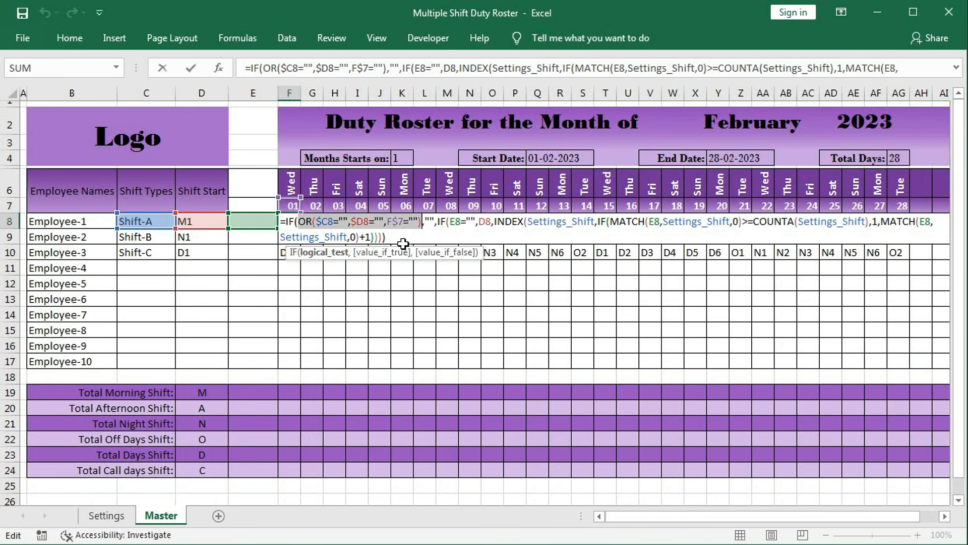
left_click(382, 252)
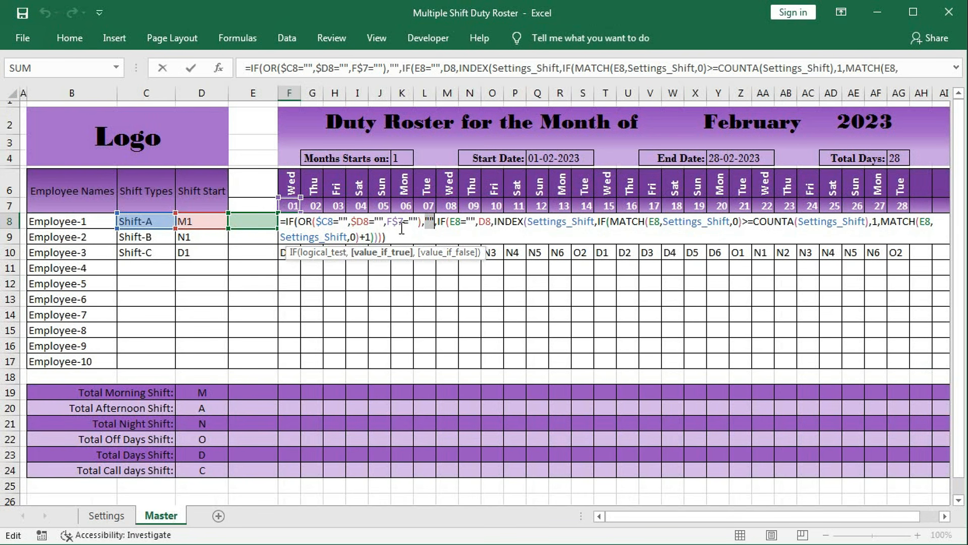
left_click(453, 222)
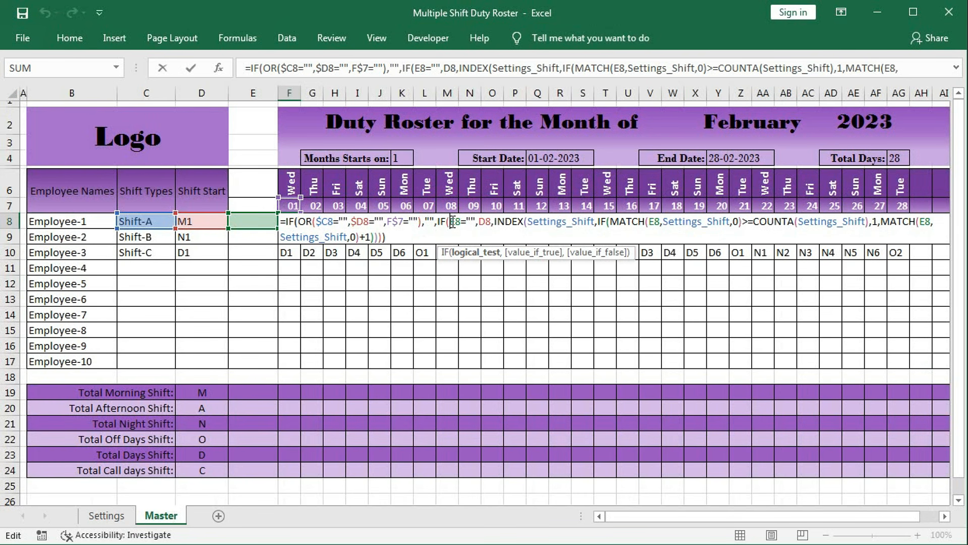
left_click(467, 253)
left_click(613, 255)
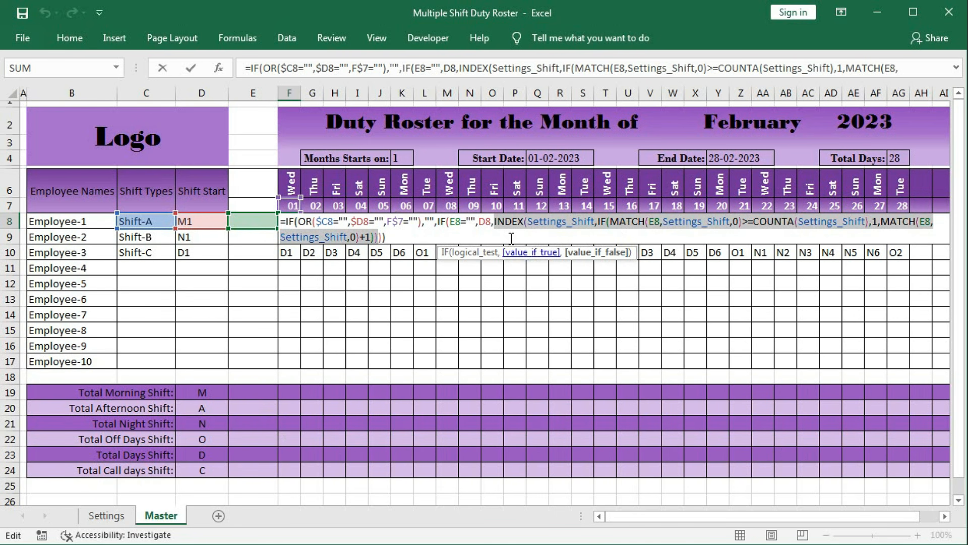
left_click(609, 225)
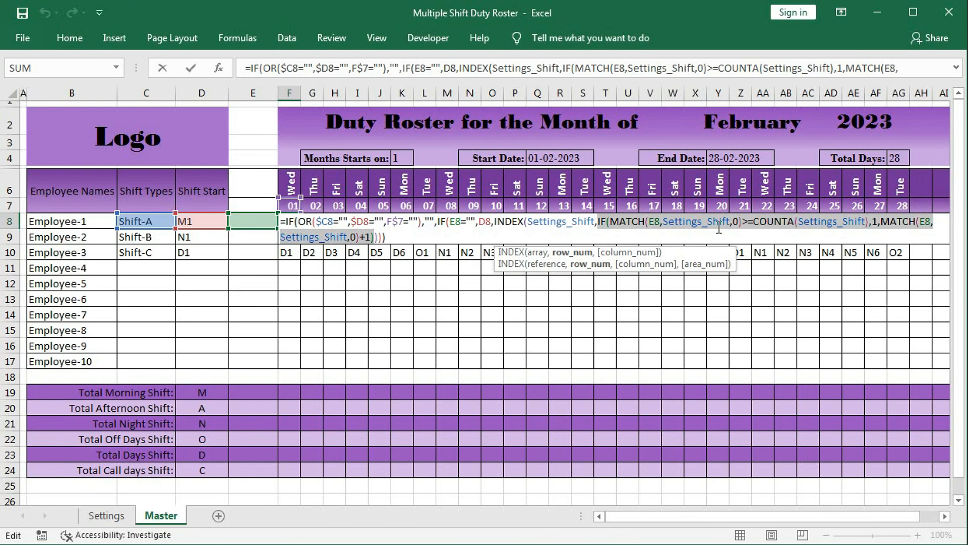
key("Return")
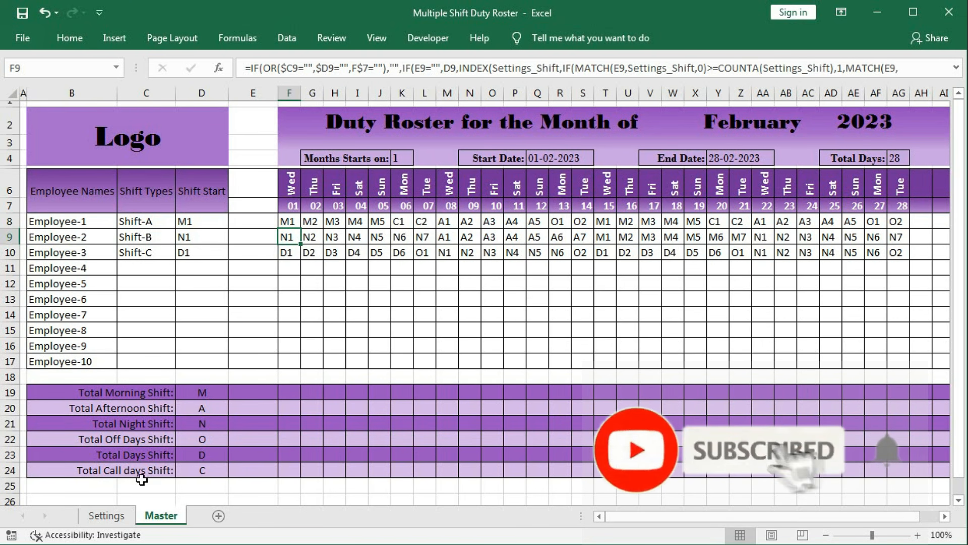
- On the Settings sheet, fill the Morning acronym cell G2 (M) with dark red
left_click(119, 514)
left_click_drag(242, 126, 237, 208)
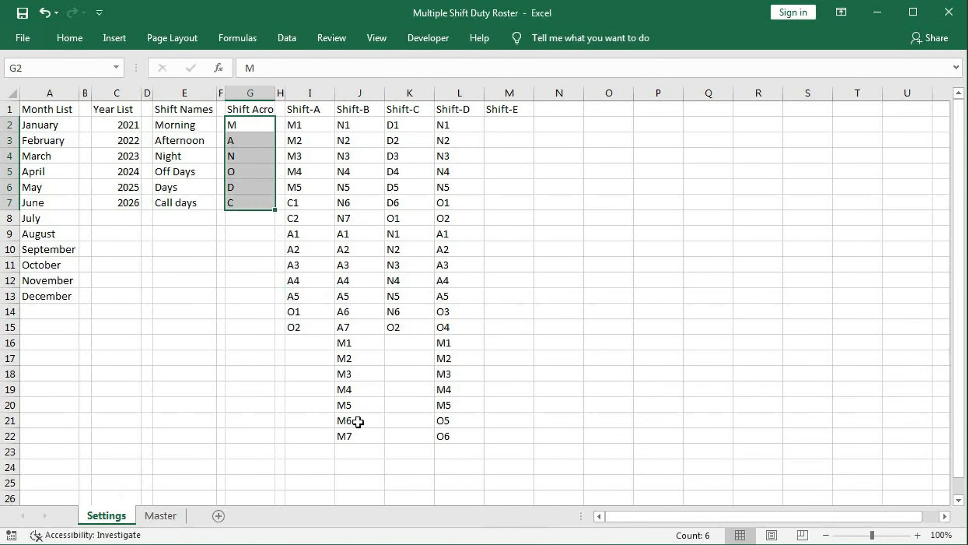
left_click(250, 126)
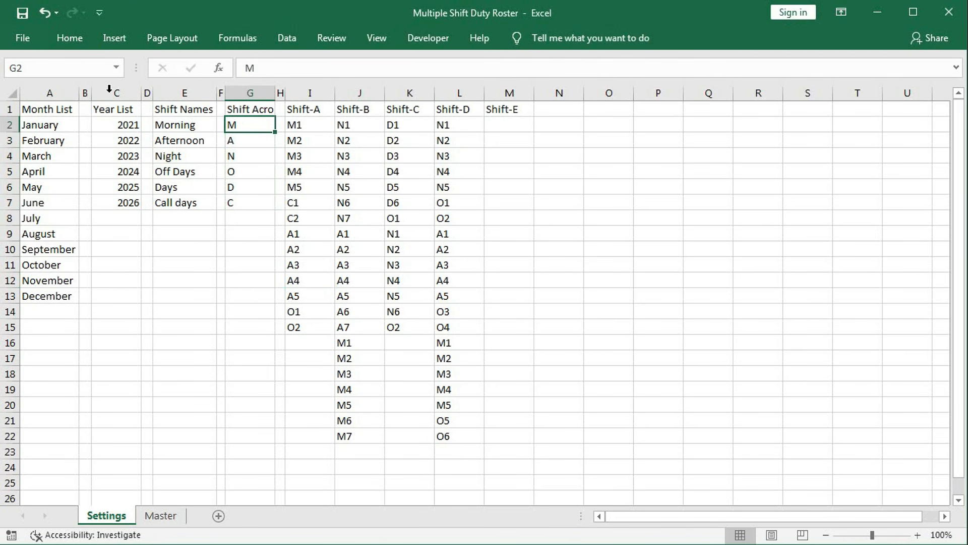
left_click(70, 38)
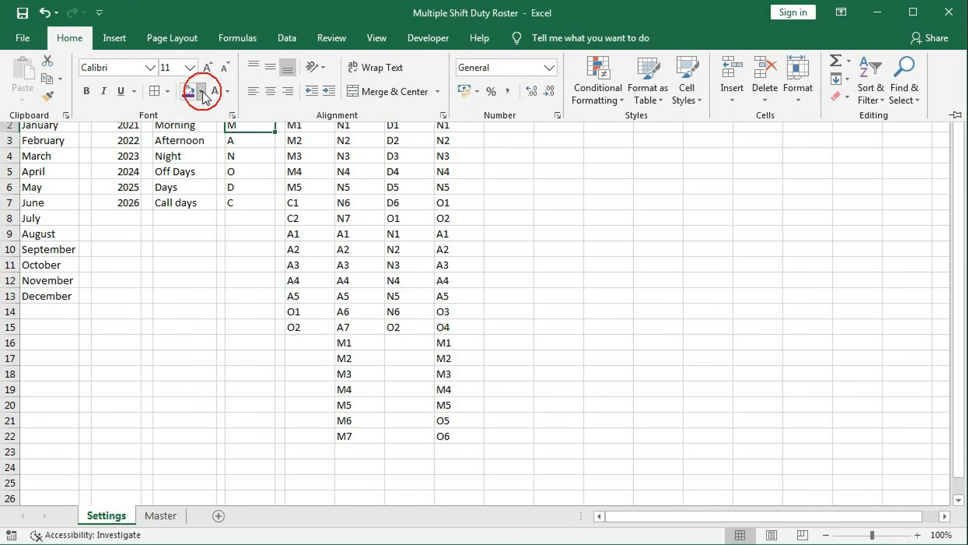
left_click(203, 91)
left_click(186, 214)
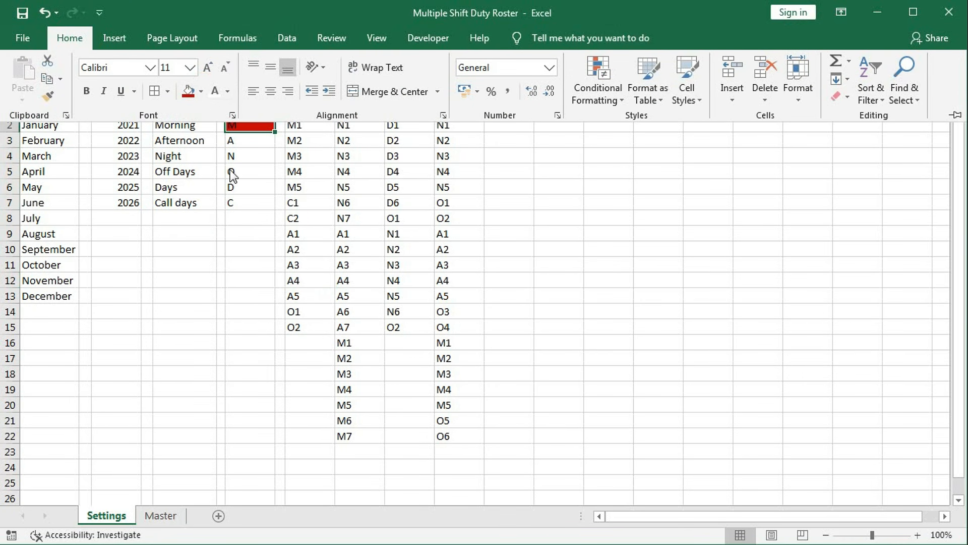
- Fill the Afternoon acronym cell G3 (A) with red and the Night acronym cell G4 (N) with orange
left_click(234, 142)
left_click(235, 141)
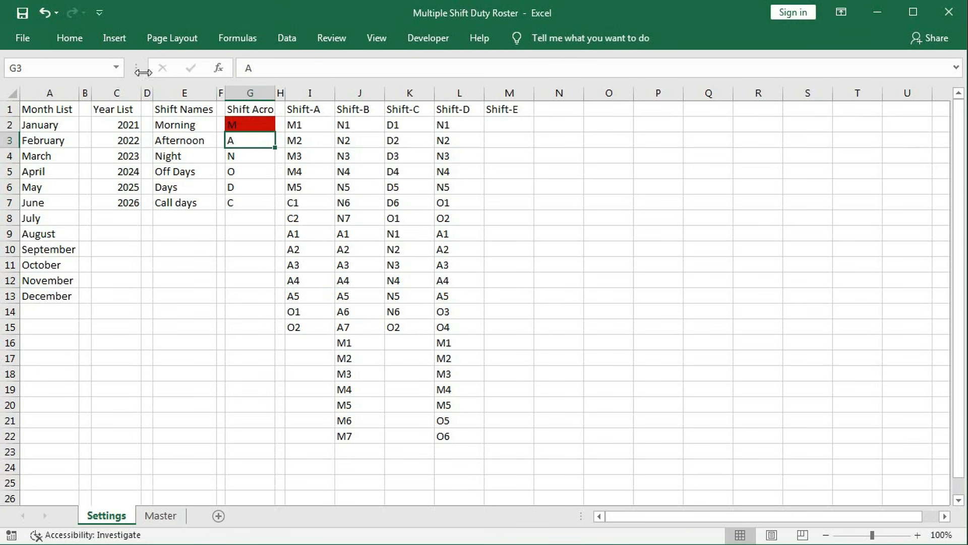
double_click(70, 38)
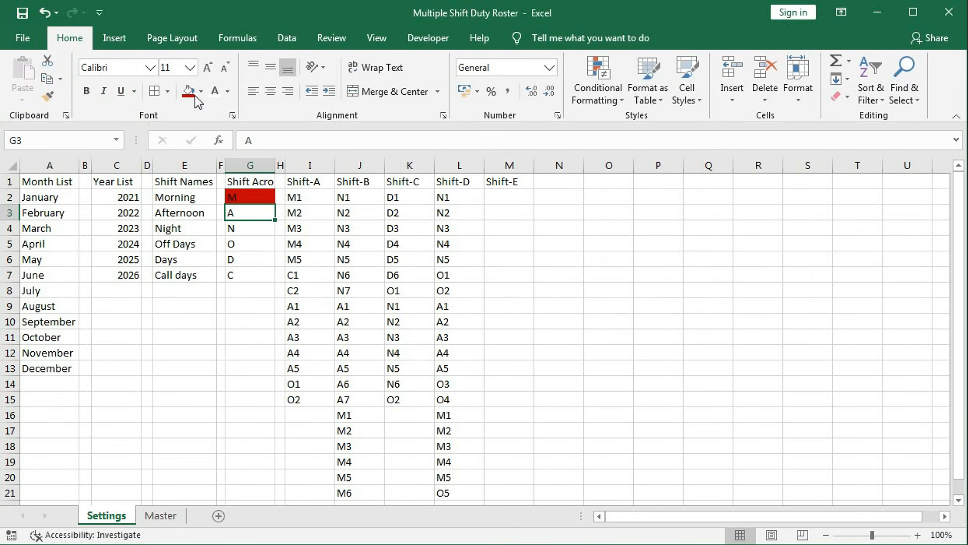
left_click(202, 91)
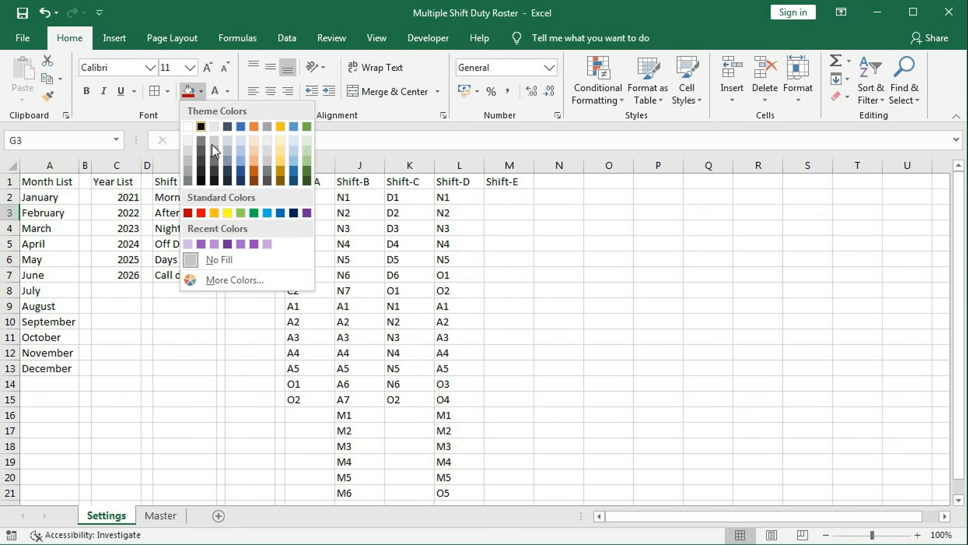
left_click(201, 213)
left_click(249, 228)
left_click(201, 92)
left_click(215, 213)
- Fill the remaining acronym cells: G5 (O) with yellow, G6 (D) with light green and G7 (C) with green
left_click(252, 243)
left_click(201, 92)
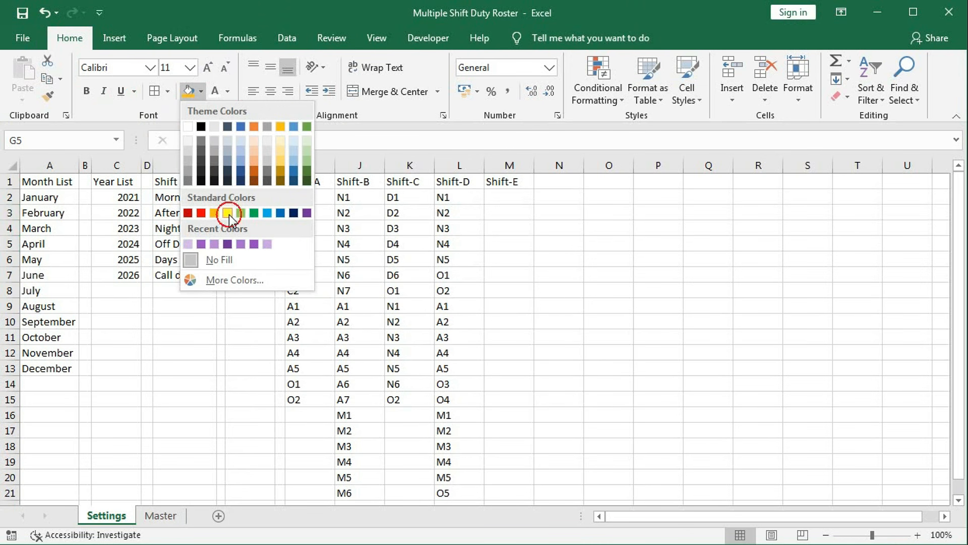
left_click(228, 212)
left_click(258, 259)
left_click(200, 92)
left_click(241, 212)
left_click(253, 275)
left_click(200, 92)
left_click(253, 212)
- Fill the empty cells G8 to G11 below the acronyms with light blue, blue, dark blue and purple
key("Return")
left_click(201, 92)
left_click(267, 212)
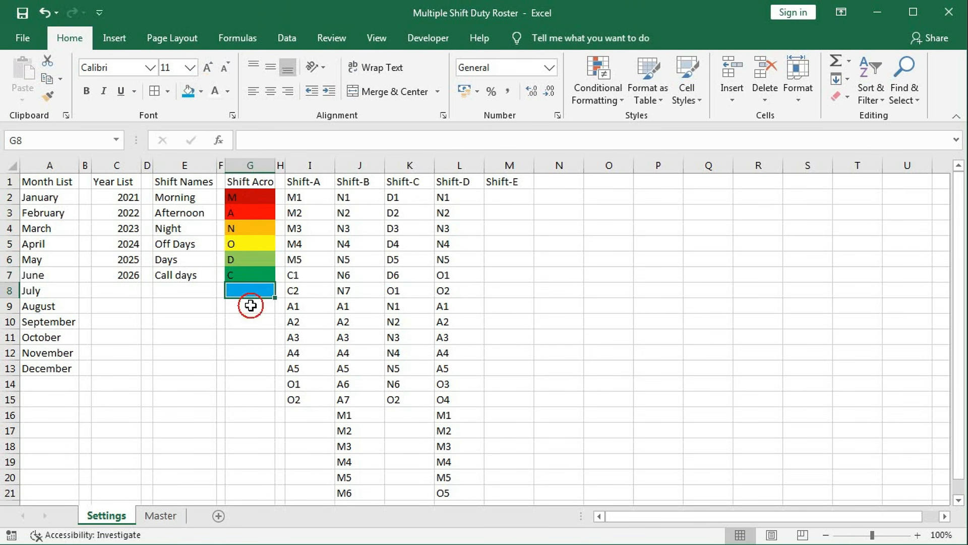
left_click(251, 306)
left_click(201, 92)
left_click(280, 212)
left_click(253, 322)
left_click(201, 92)
left_click(293, 212)
left_click(252, 338)
left_click(201, 92)
left_click(306, 212)
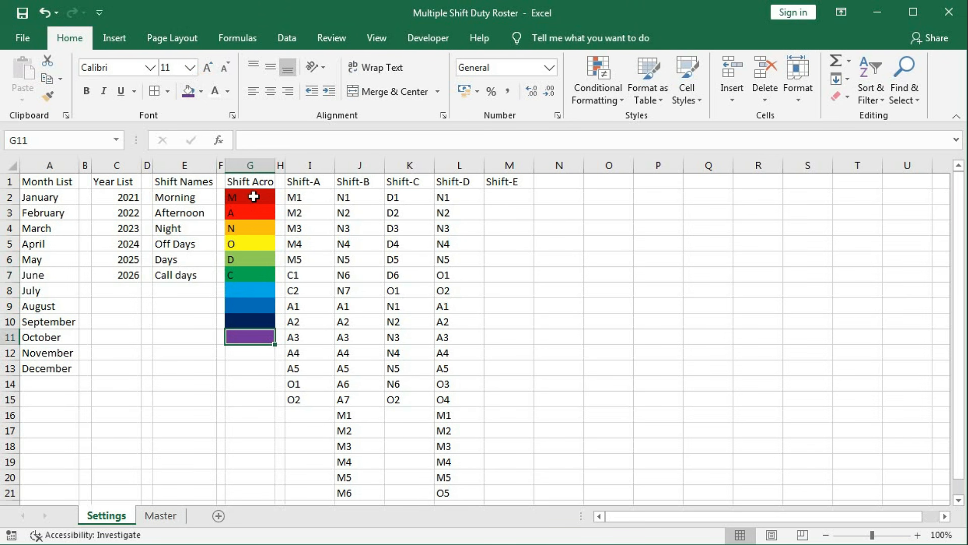
- On the Master sheet, start a formula-based conditional formatting rule for the roster range F8:AJ17
left_click(159, 515)
left_click_drag(288, 294, 867, 433)
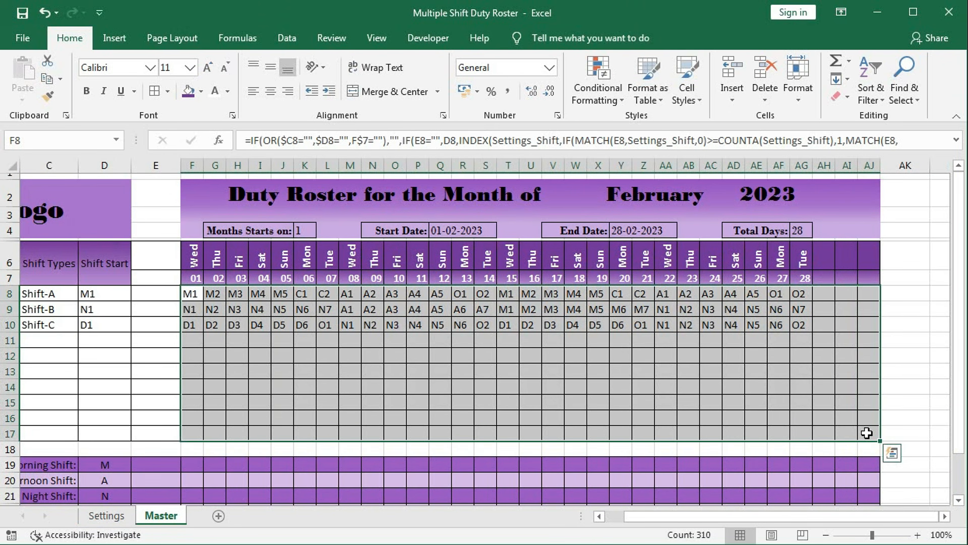
left_click(606, 98)
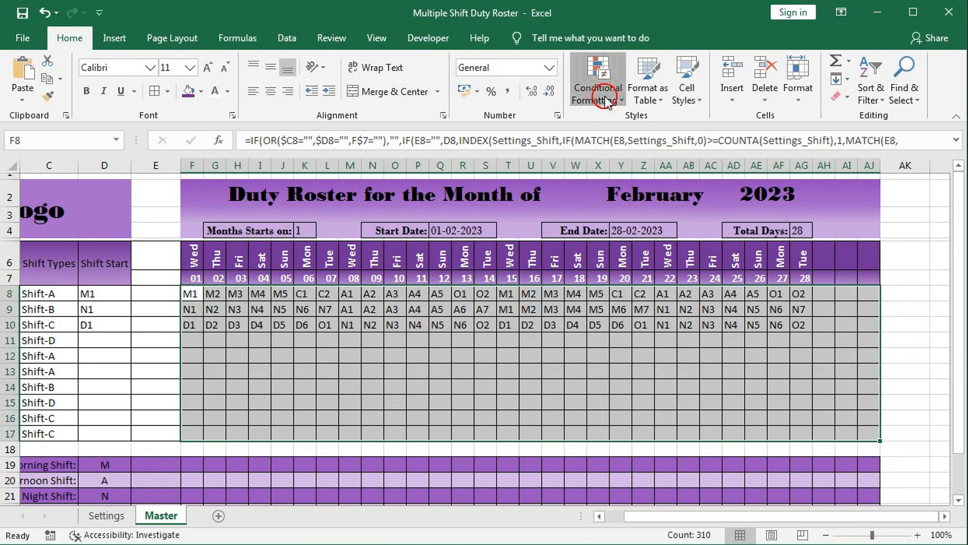
left_click(608, 290)
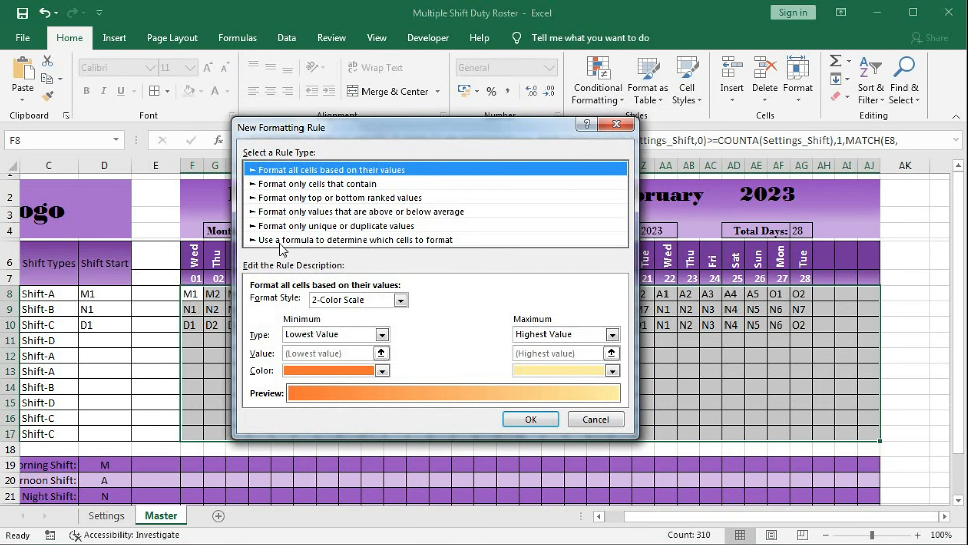
left_click(428, 241)
left_click(310, 301)
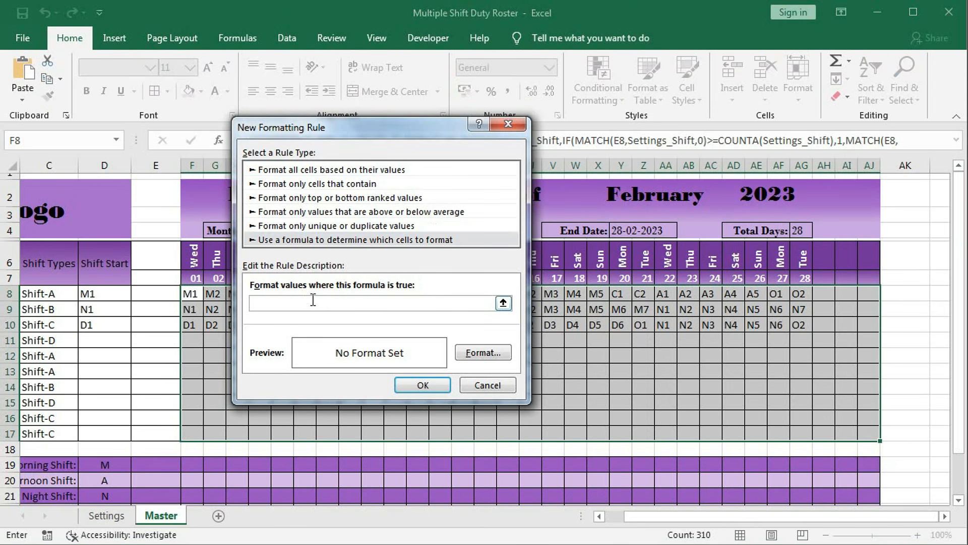
- Enter the rule formula =MATCH(LEFT(F8,1),Settings_ShiftAcro,0)=1 with F8 as a relative reference
type("=match(")
type("left(")
left_click(190, 294)
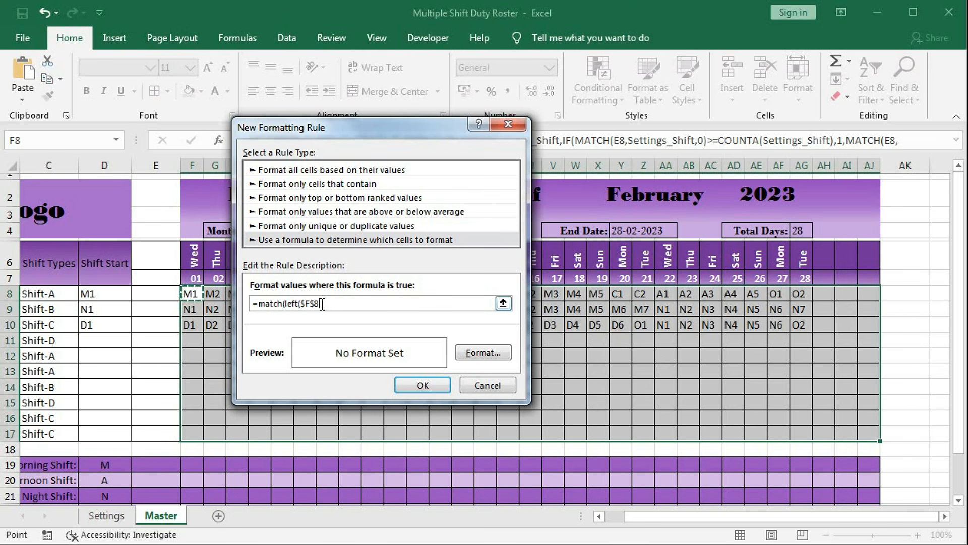
key("F4")
key("F4")
type(",")
type("Settings_S")
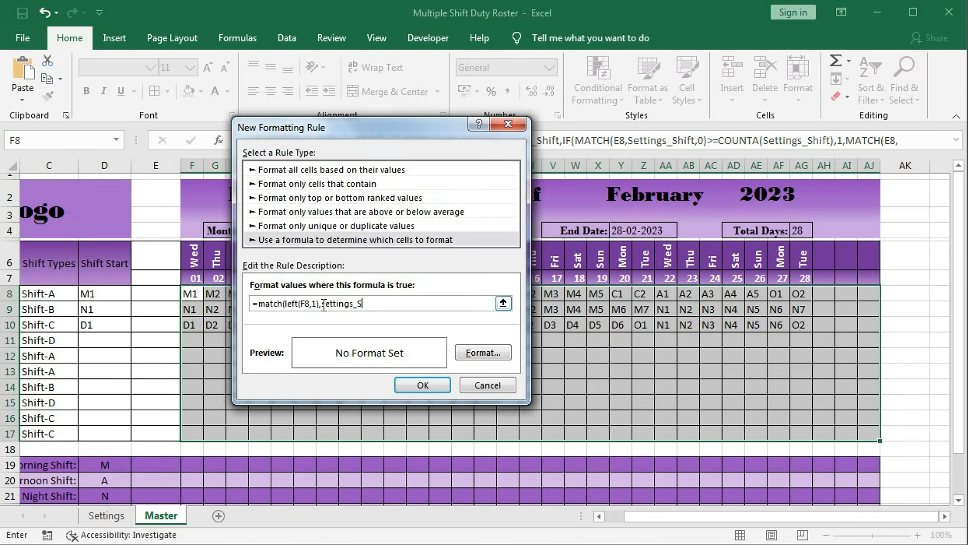
type("hiftAc")
- Give the first shift rule a dark red fill and white font, and create the rule
left_click(483, 354)
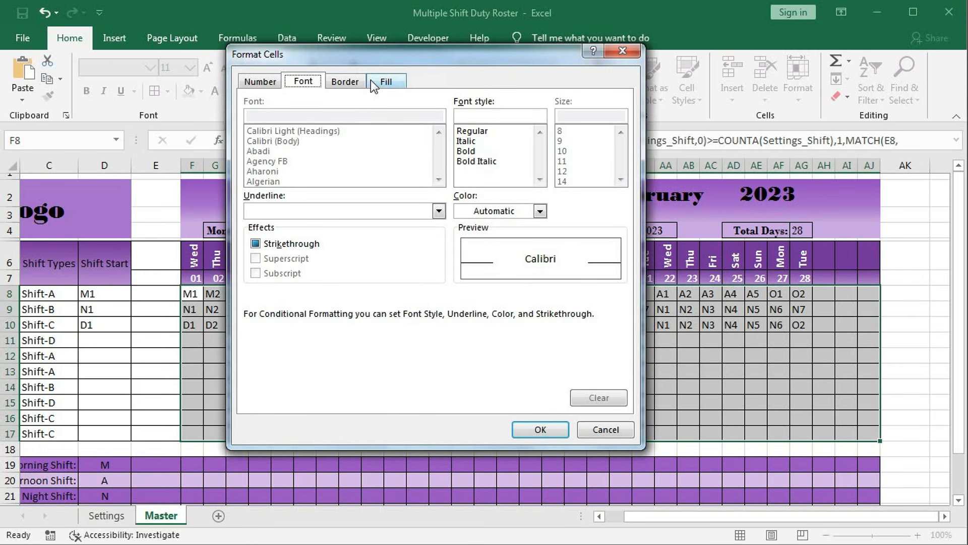
left_click(373, 81)
left_click(258, 233)
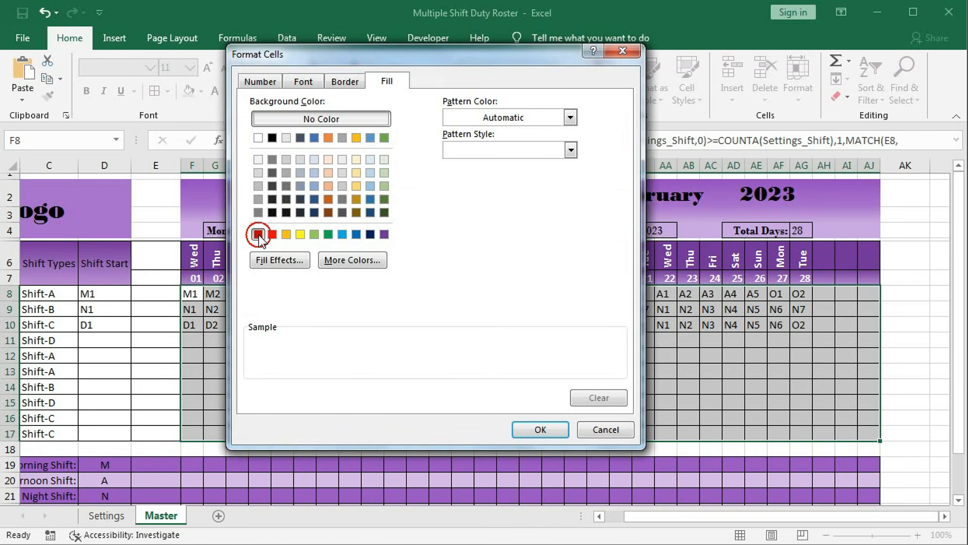
left_click(303, 80)
left_click(540, 211)
left_click(462, 264)
left_click(539, 429)
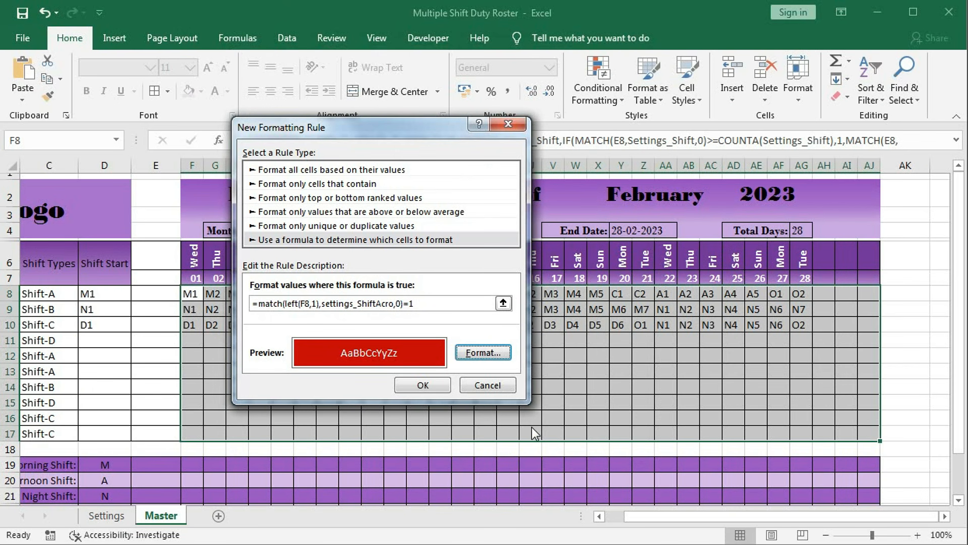
left_click(422, 387)
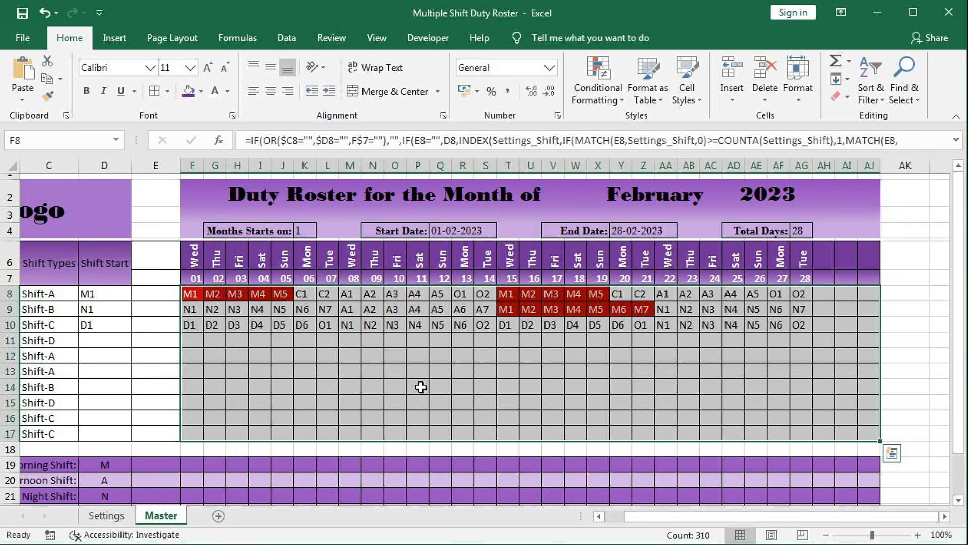
- In the conditional formatting rules manager, copy the formula of the existing dark red rule
left_click(601, 100)
left_click(602, 327)
left_click_drag(448, 158, 564, 226)
left_click(371, 316)
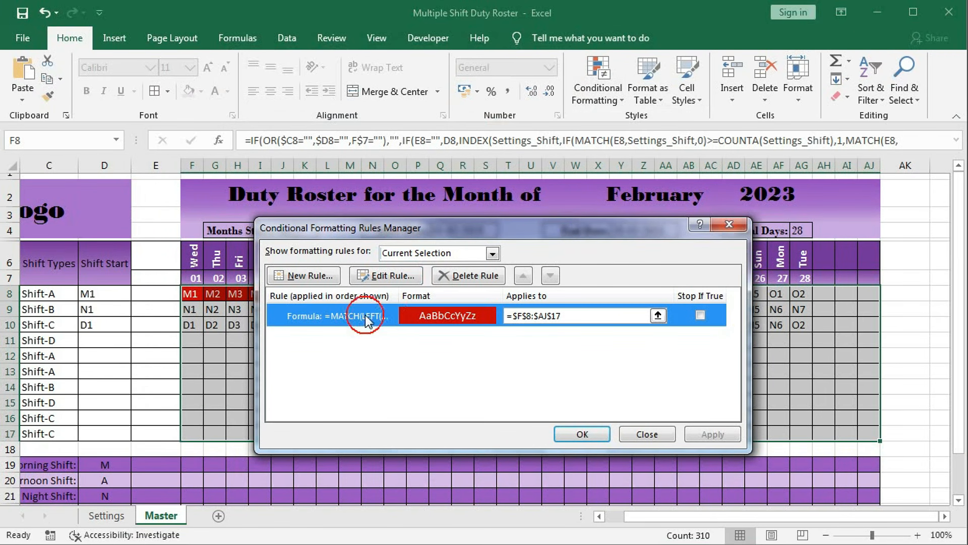
left_click(385, 275)
left_click_drag(549, 379, 368, 379)
key("ctrl+c")
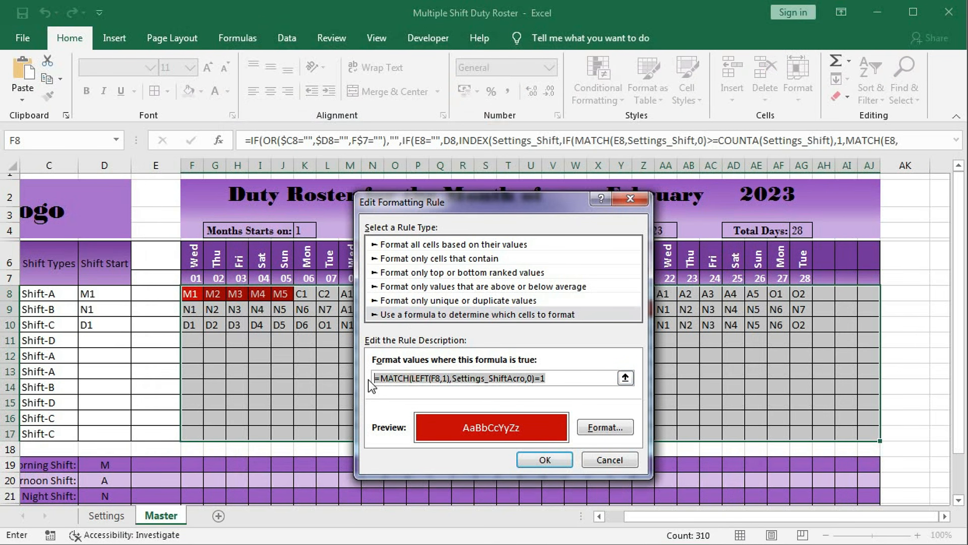
left_click(368, 378)
left_click(546, 460)
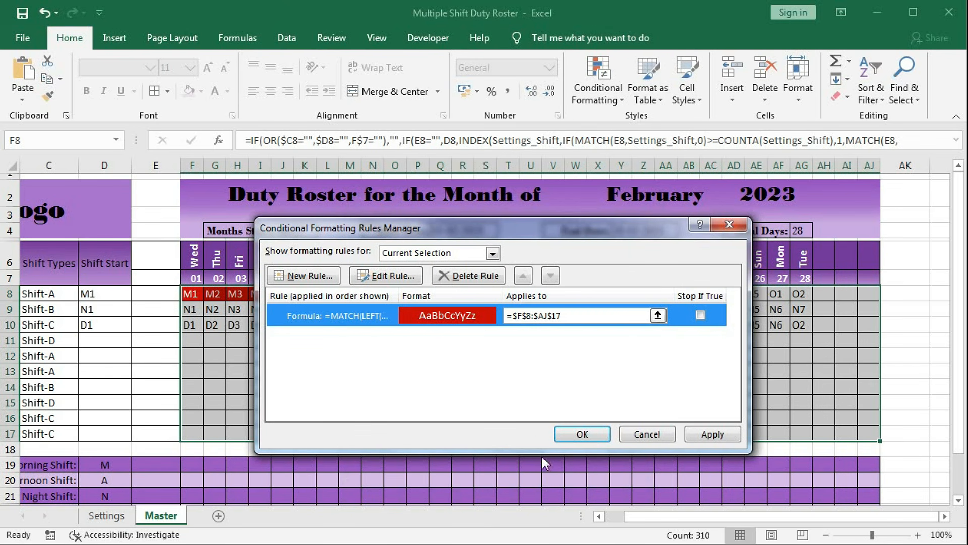
- Add a second formula-based rule with =MATCH(LEFT(F8,1),Settings_ShiftAcro,0)=2
left_click(316, 278)
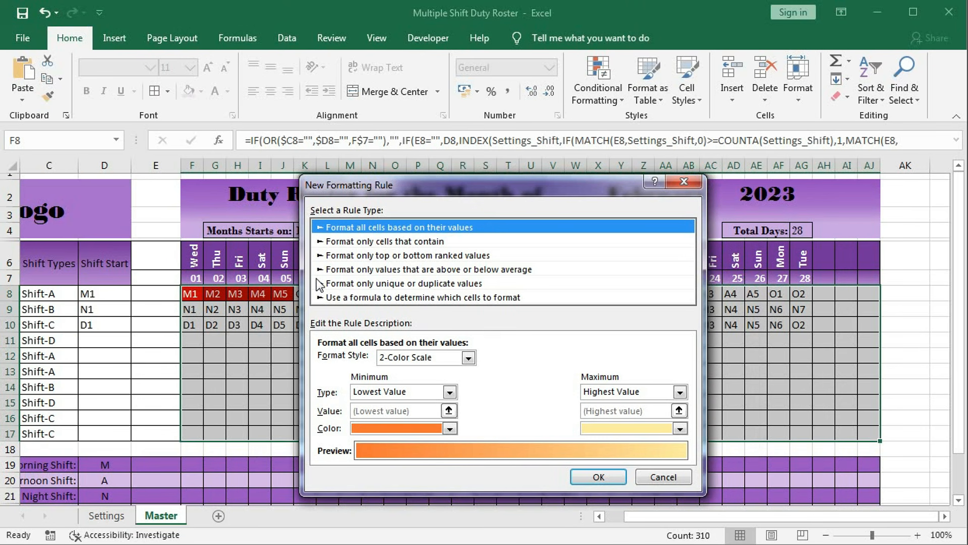
left_click(344, 298)
left_click(356, 359)
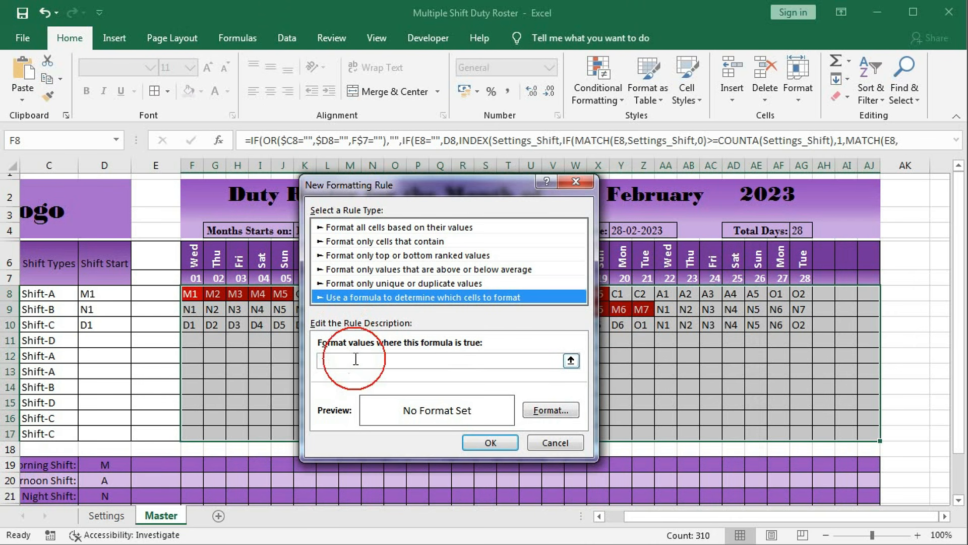
key("ctrl+v")
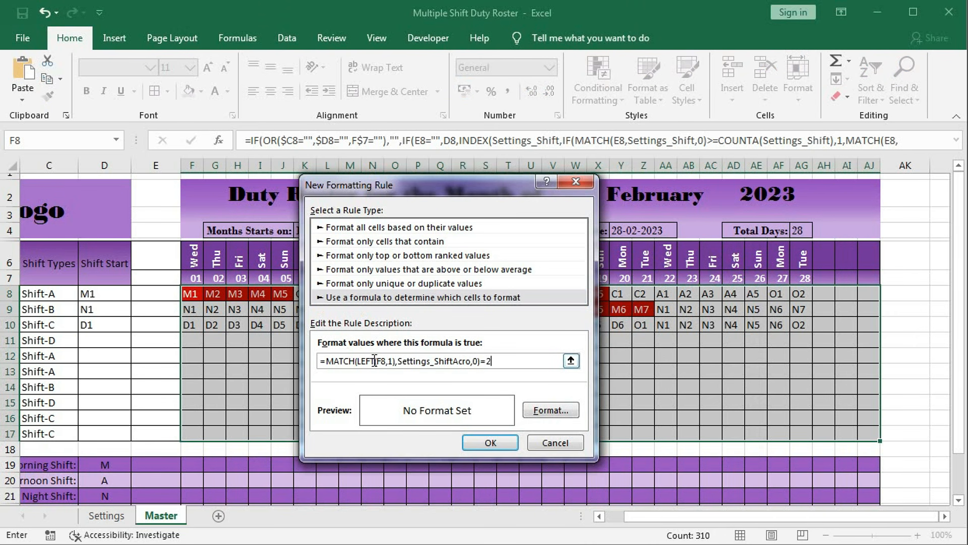
- Give the second rule a red fill and white font, apply it, and check the roster behind the rules manager
left_click(542, 412)
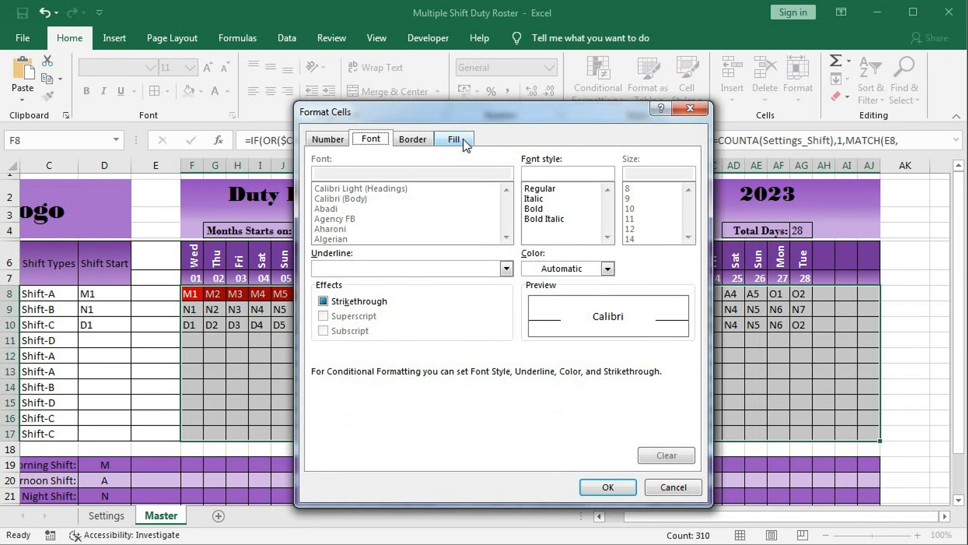
left_click(465, 143)
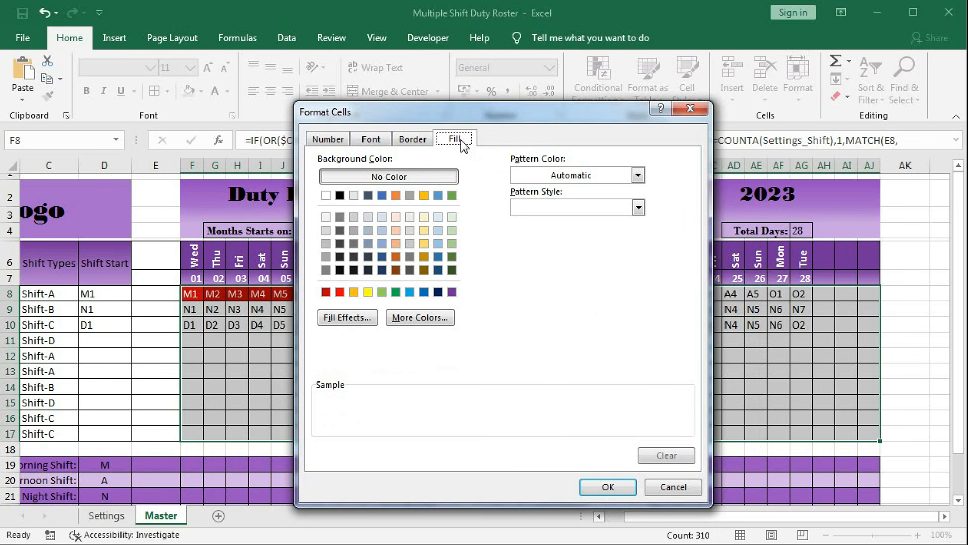
left_click(340, 291)
left_click(370, 139)
left_click(608, 268)
left_click(536, 352)
left_click(608, 486)
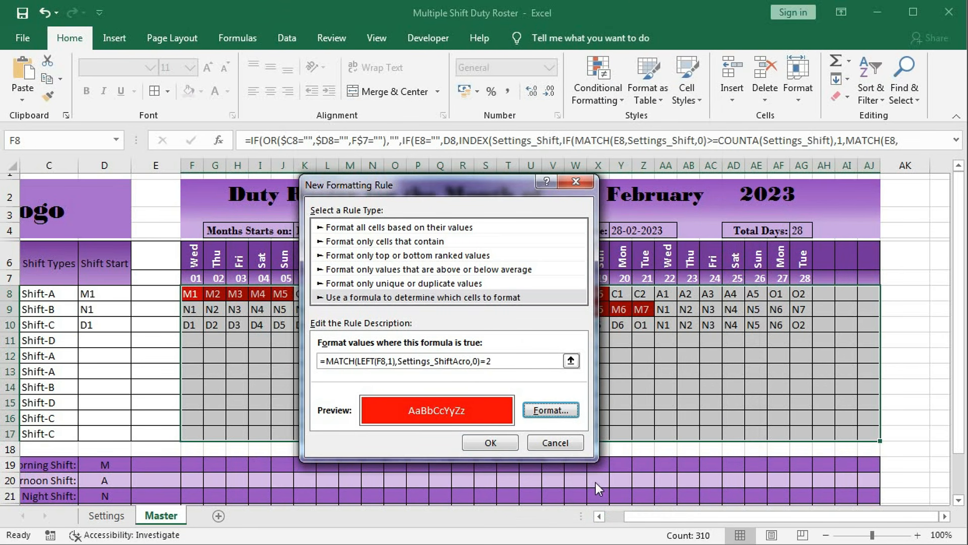
left_click(492, 451)
left_click(713, 434)
left_click_drag(549, 227, 536, 337)
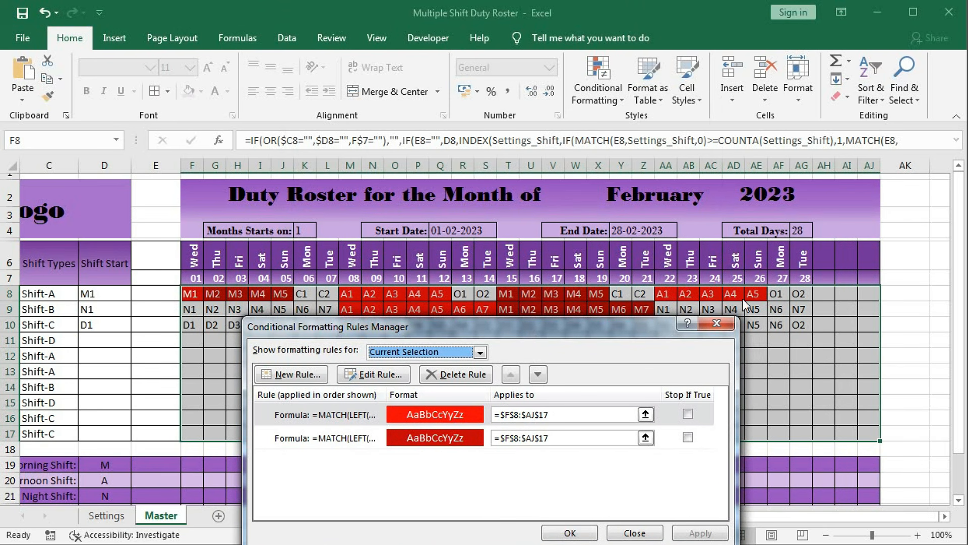
left_click_drag(592, 334, 596, 229)
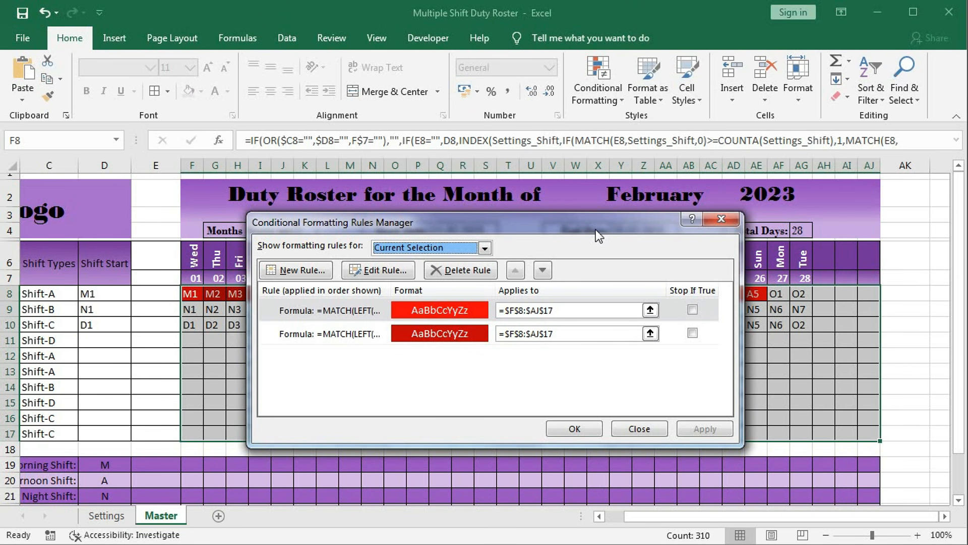
- Add a third formula-based rule with =MATCH(LEFT(F8,1),Settings_ShiftAcro,0)=3
left_click(303, 271)
left_click(439, 296)
left_click(400, 356)
type("=MATCH(LEFT(F8,1),Settings_ShiftIcon,0)=1")
type("3")
- Give the third rule an orange fill and white font, and add it to the rule list
left_click(541, 405)
left_click(446, 133)
left_click(373, 287)
left_click(363, 133)
left_click(600, 264)
left_click(523, 308)
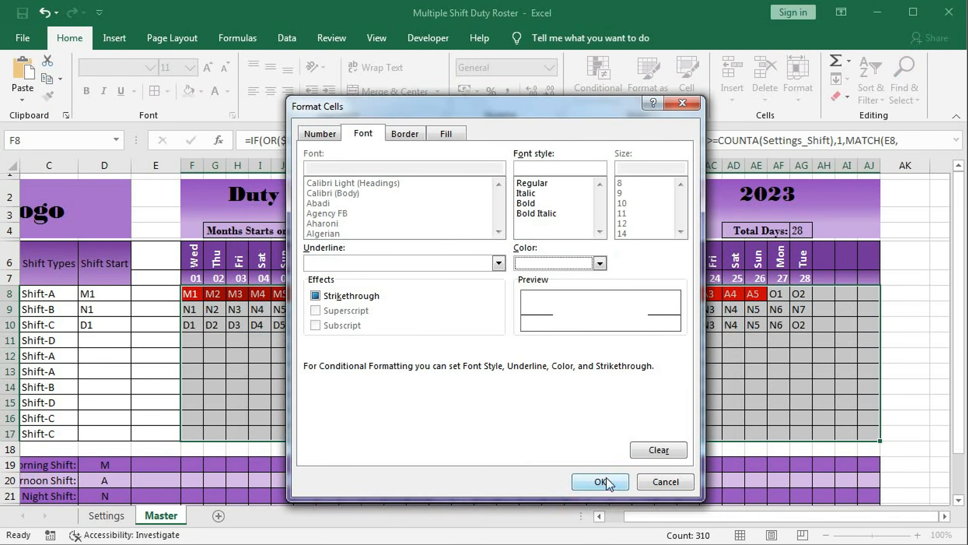
left_click(605, 481)
left_click(483, 438)
- Add a fourth formula-based rule with =MATCH(LEFT(F8,1),Settings_ShiftAcro,0)=4
left_click(302, 270)
left_click(385, 292)
left_click(374, 355)
key("ctrl+v")
type("4")
- Give the fourth rule a yellow fill and black font, and add it to the rule list
left_click(543, 405)
left_click(447, 134)
left_click(361, 287)
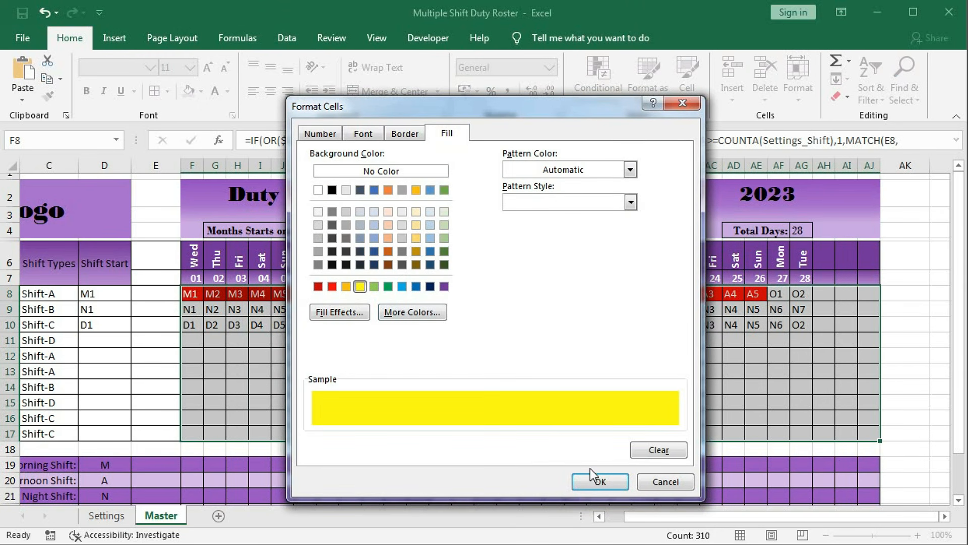
left_click(598, 481)
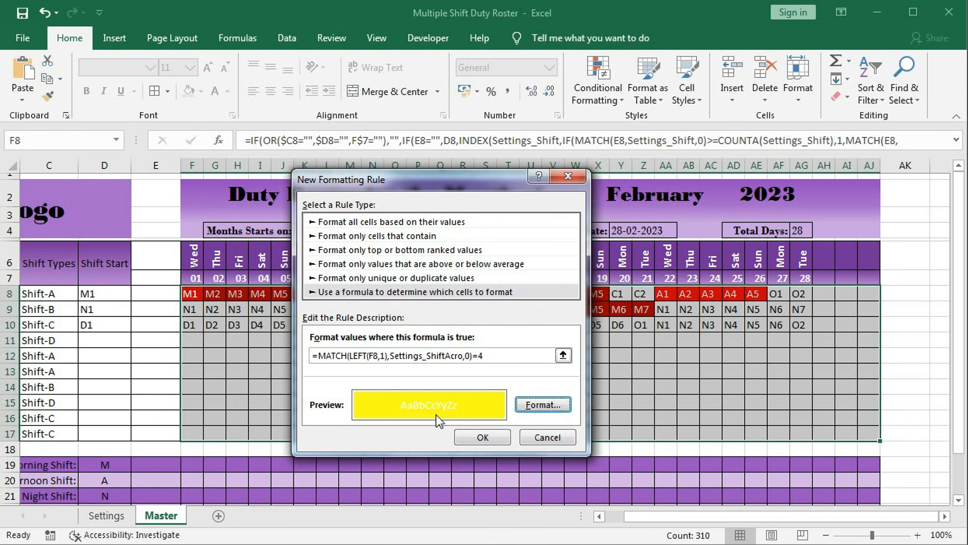
left_click(543, 404)
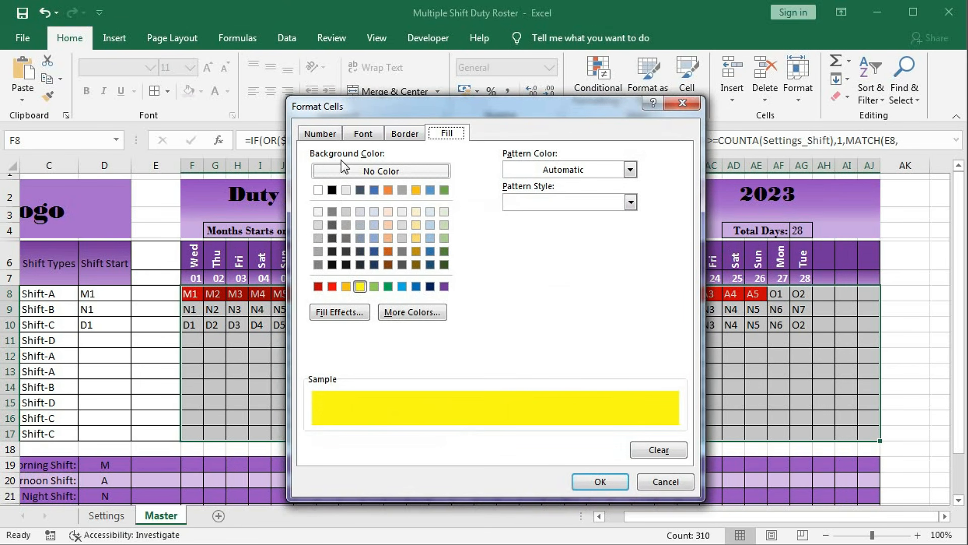
left_click(363, 133)
left_click(601, 264)
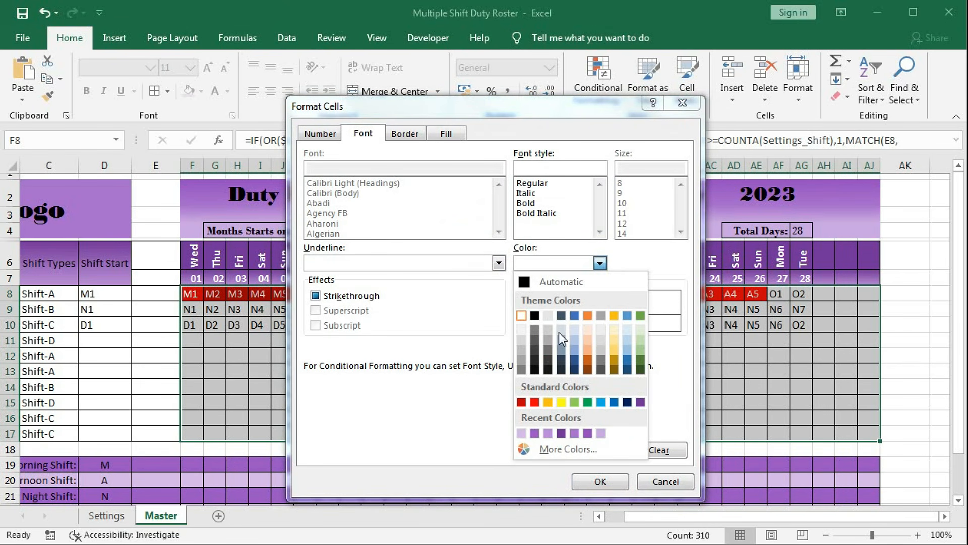
left_click(541, 336)
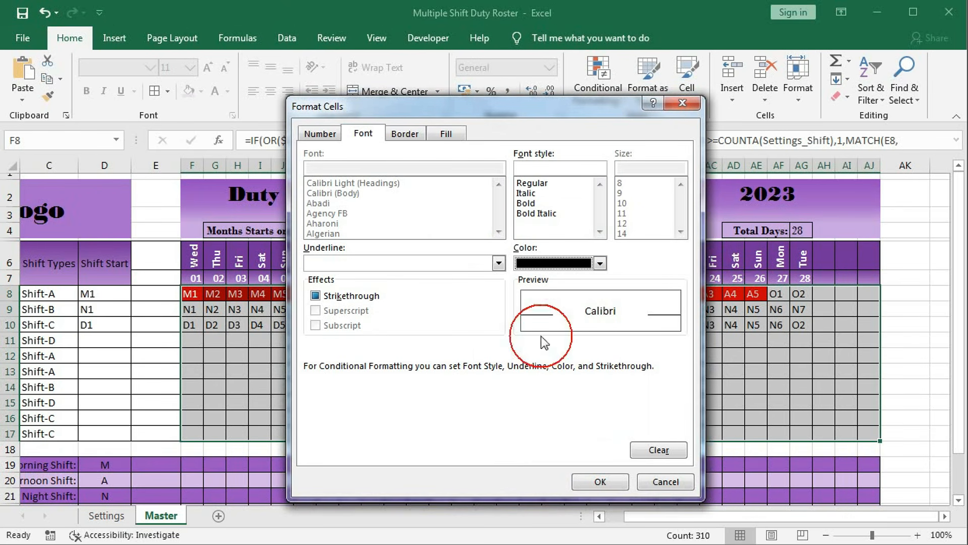
left_click(599, 481)
left_click(475, 437)
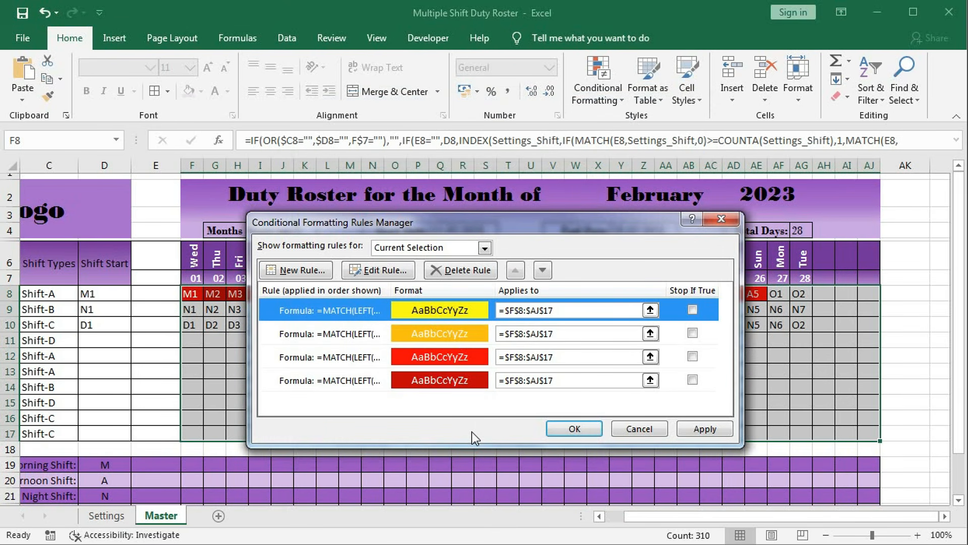
- Add a fifth formula-based rule matching Settings_ShiftAcro, with a light green fill and white font
left_click(297, 271)
left_click(398, 292)
left_click(359, 357)
key("ctrl+v")
left_click(543, 405)
left_click(446, 134)
left_click(363, 133)
left_click(600, 263)
left_click(600, 482)
left_click(479, 437)
- Add a sixth formula-based rule matching Settings_ShiftAcro, with a green fill and white font
left_click(296, 270)
left_click(399, 291)
key("ctrl+v")
left_click(542, 405)
left_click(446, 133)
left_click(385, 287)
- Add a seventh rule with =MATCH(LEFT(F8,1),Settings_ShiftAcro,0)=7, a light blue fill and white font
left_click(296, 270)
left_click(398, 292)
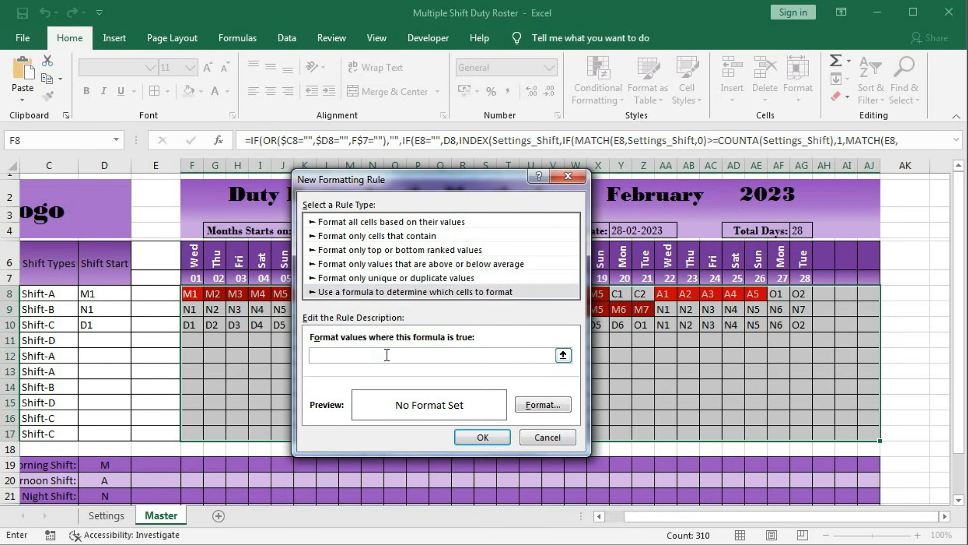
type("=MATCH(LEFT(F8,1),Settings_ShiftAcro,0)=7")
left_click(543, 405)
left_click(446, 133)
left_click(402, 284)
left_click(600, 482)
left_click(483, 437)
- Add an eighth rule with =MATCH(LEFT(F8,1),Settings_ShiftAcro,0)=8, a blue fill and white font
left_click(302, 270)
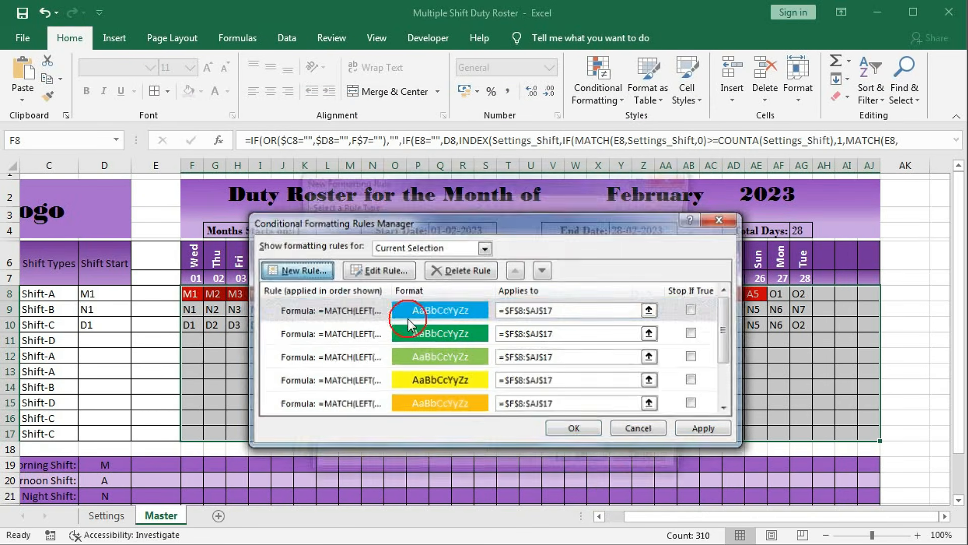
left_click(399, 292)
left_click(392, 356)
type("=MATCH(LEFT(F8,1),Settings_ShiftAcro,0)=1")
key("BackSpace")
type("8")
left_click(543, 404)
left_click(482, 437)
- Add a ninth rule with =MATCH(LEFT(F8,1),Settings_ShiftAcro,0)=9, a dark blue fill and white font
left_click(303, 270)
left_click(398, 291)
left_click(398, 357)
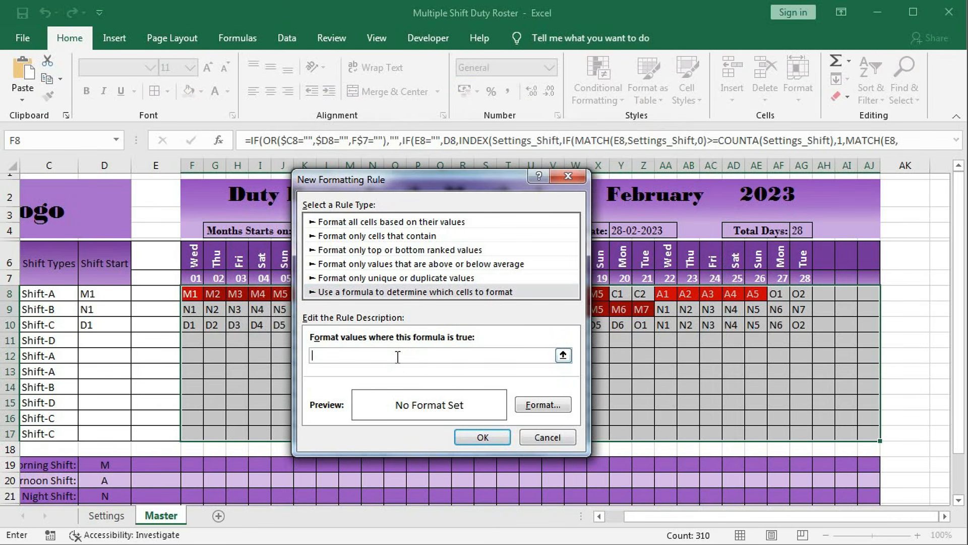
key("ctrl+v")
key("BackSpace")
type("9")
left_click(543, 405)
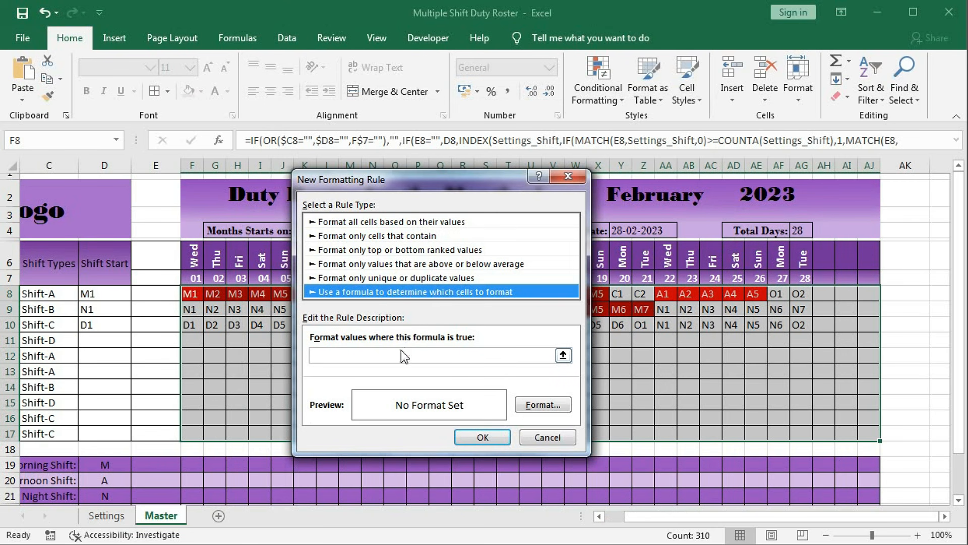
- Add a tenth formula-based rule with =MATCH(LEFT(F8,1),Settings_ShiftAcro,0)=10
left_click(401, 355)
type("=MATCH(LEFT(F8,1),Settings_ShiftAcro,0)=7")
key("BackSpace")
type("10")
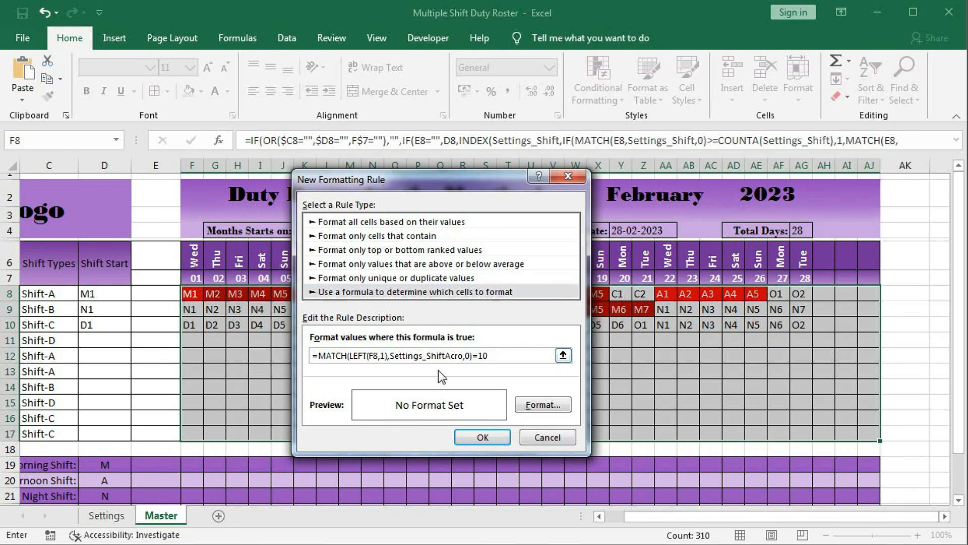
- Give the tenth rule a white font and purple fill, and apply the full rule list to the roster
left_click(559, 409)
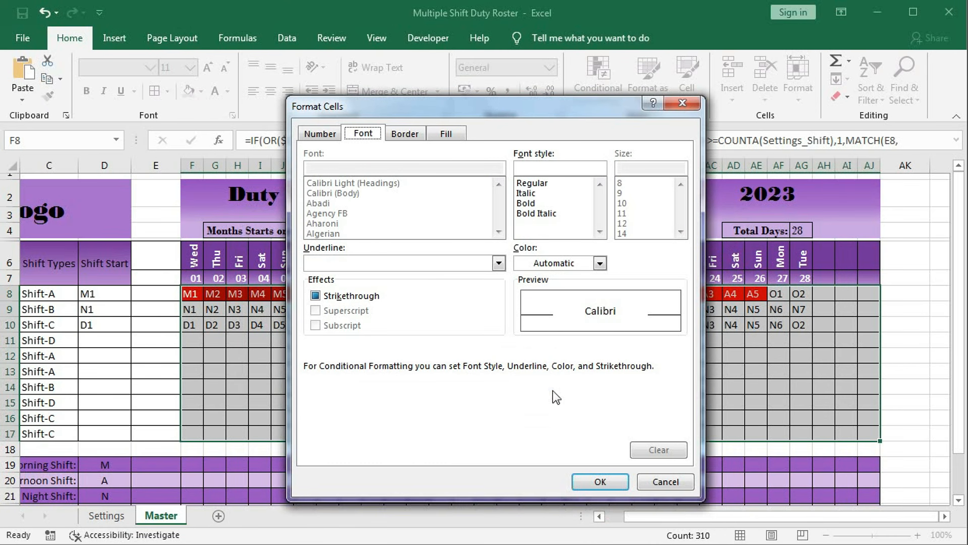
left_click(600, 264)
left_click(521, 316)
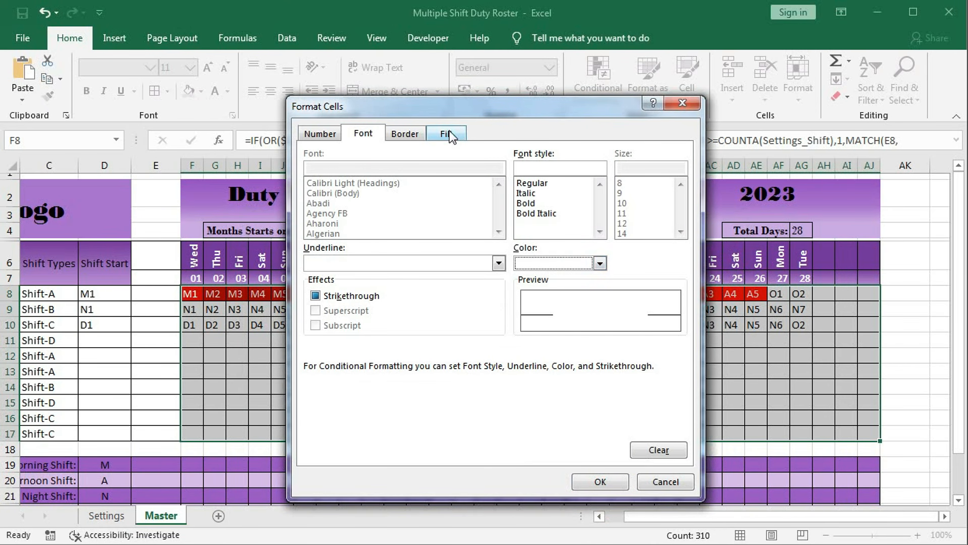
left_click(446, 133)
left_click(444, 287)
left_click(590, 479)
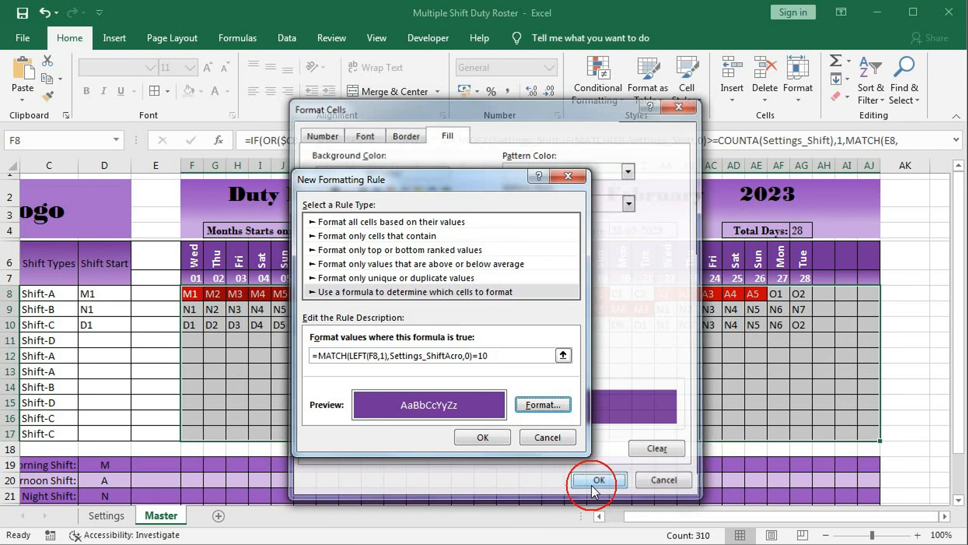
left_click(493, 437)
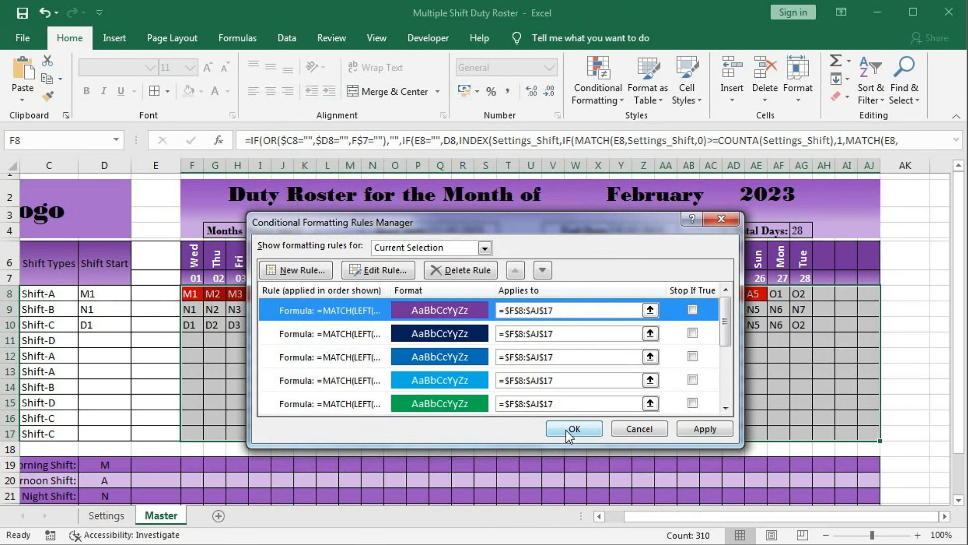
mouse_move(726, 314)
left_mouse_down()
mouse_move(731, 378)
mouse_move(736, 316)
left_mouse_up()
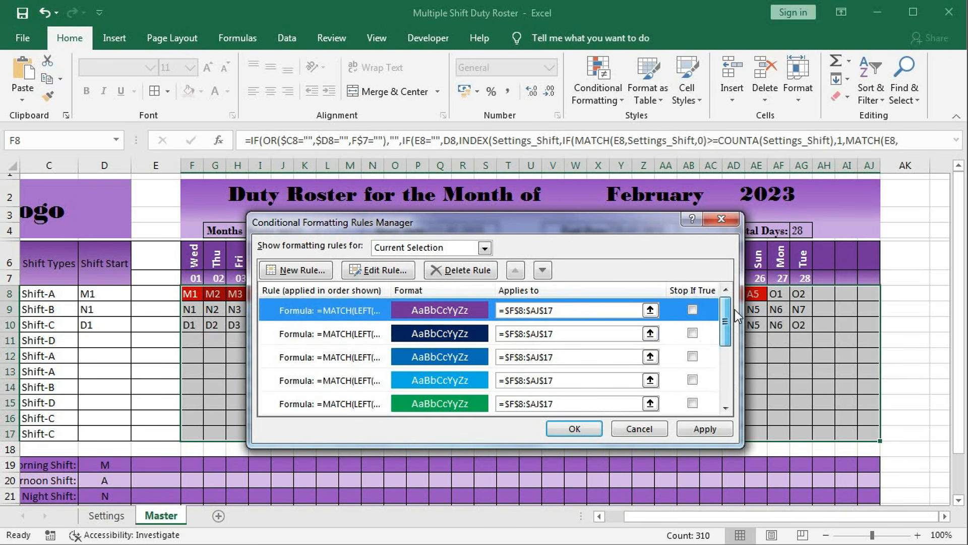
left_click(577, 434)
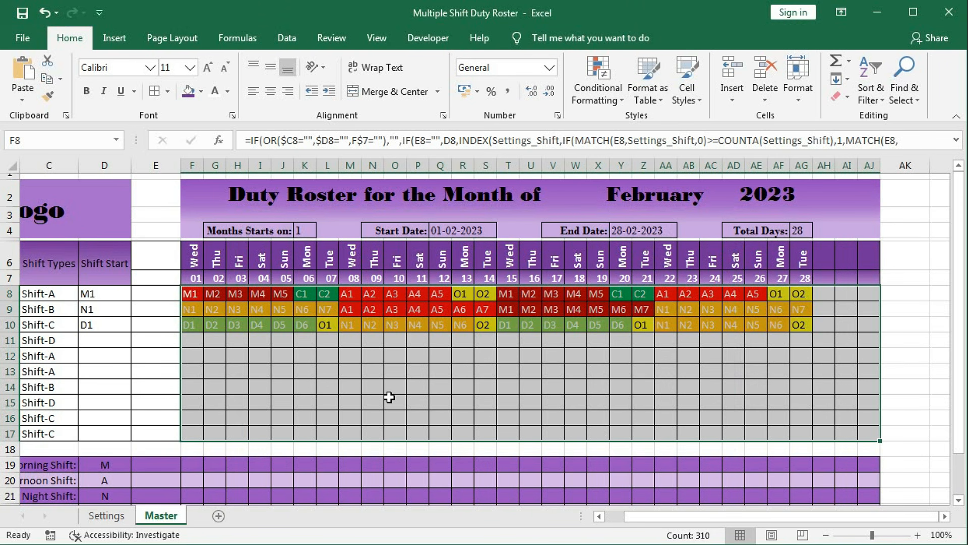
- Set the Shift Start values in D11:D13 to N3, M1 and M1
left_click(108, 343)
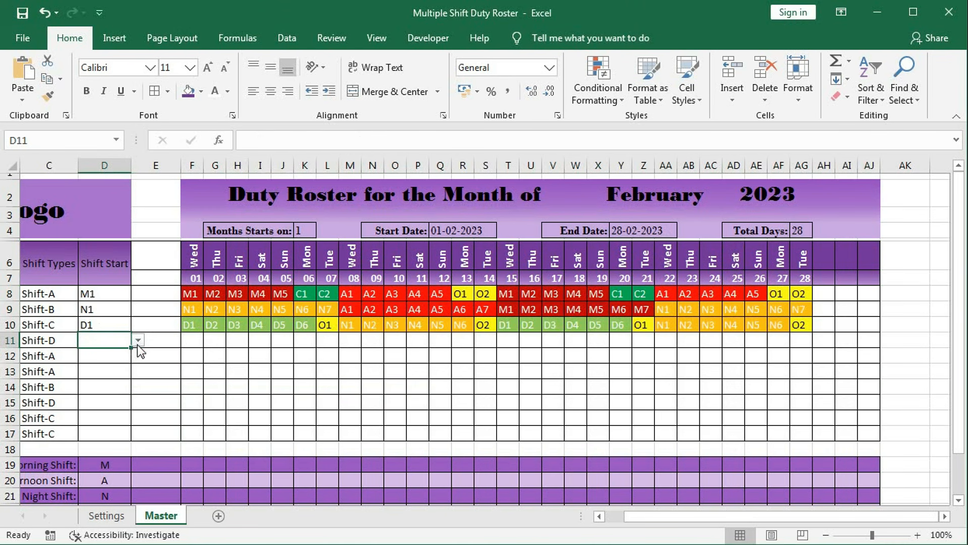
left_click(137, 340)
left_click(109, 373)
left_click(106, 356)
left_click(138, 355)
left_click(104, 369)
left_click(105, 372)
left_click(138, 372)
left_click(104, 385)
- Set the Shift Start values in D14:D17 to A1, A1, N1 and N1
left_click(105, 388)
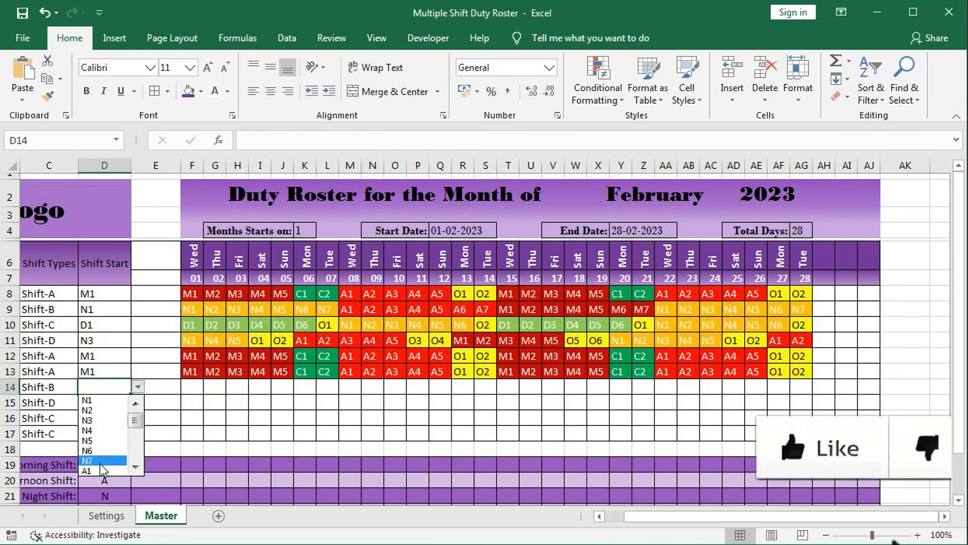
left_click(87, 441)
left_click(106, 434)
left_click(138, 434)
left_click(87, 457)
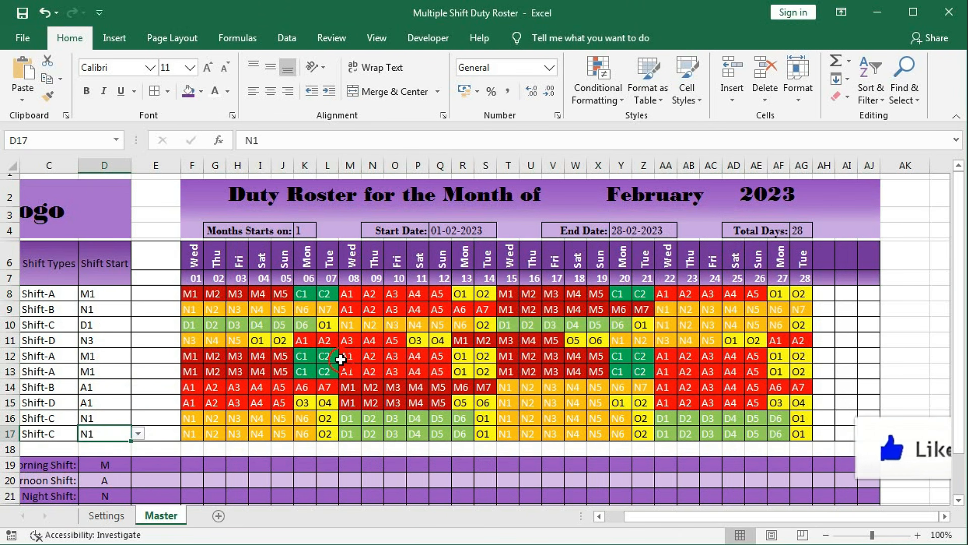
- Set the year in the roster title to 2022
left_click(342, 358)
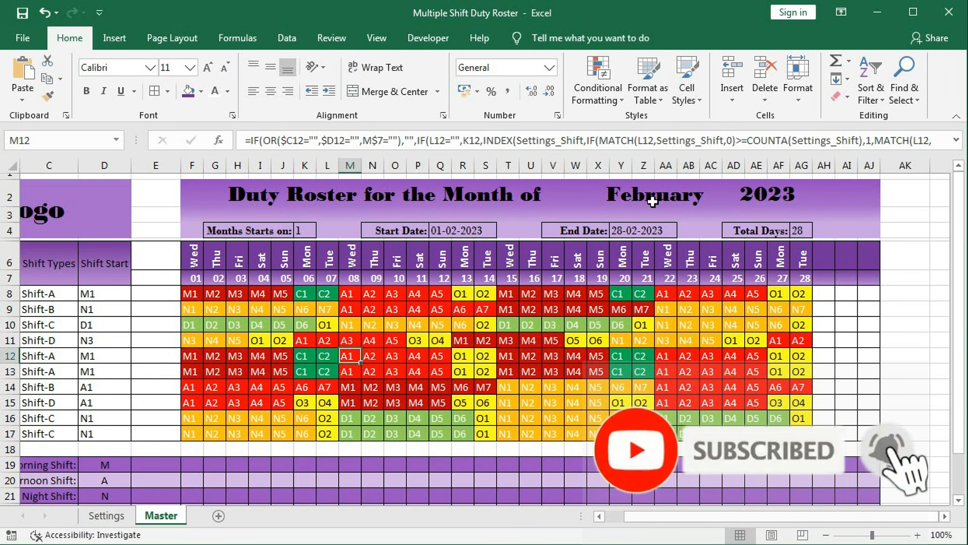
left_click(770, 199)
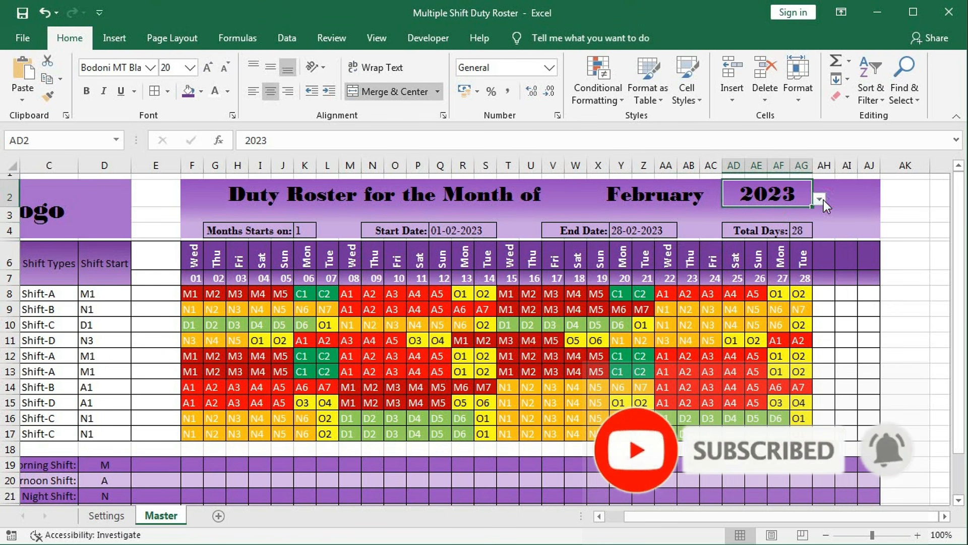
left_click(820, 199)
left_click(752, 223)
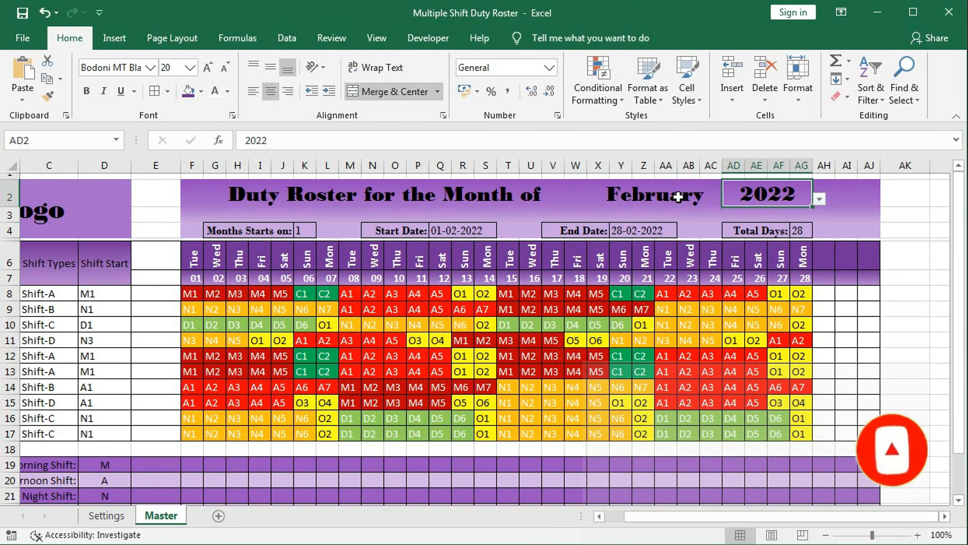
- Switch the month in the roster title to April and on to May
left_click(688, 196)
left_click(730, 200)
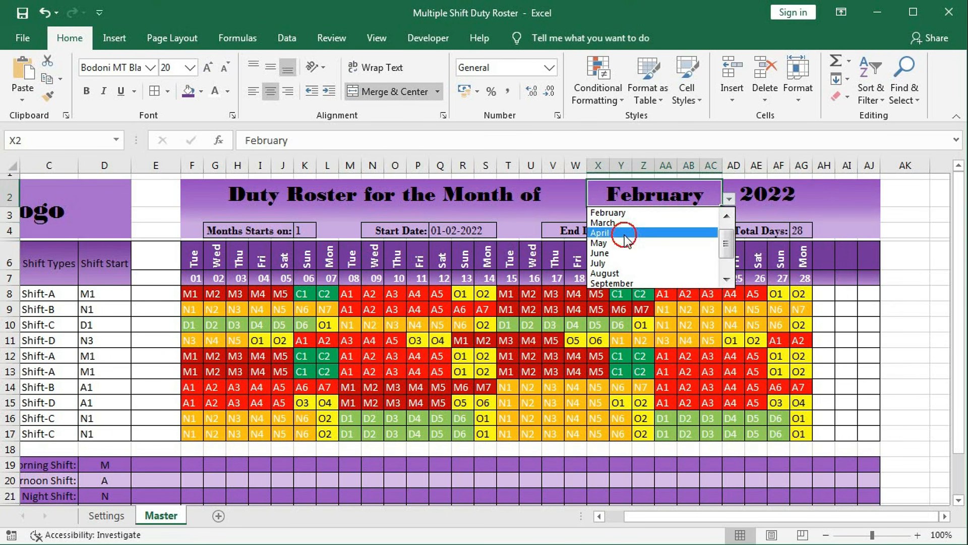
left_click(648, 233)
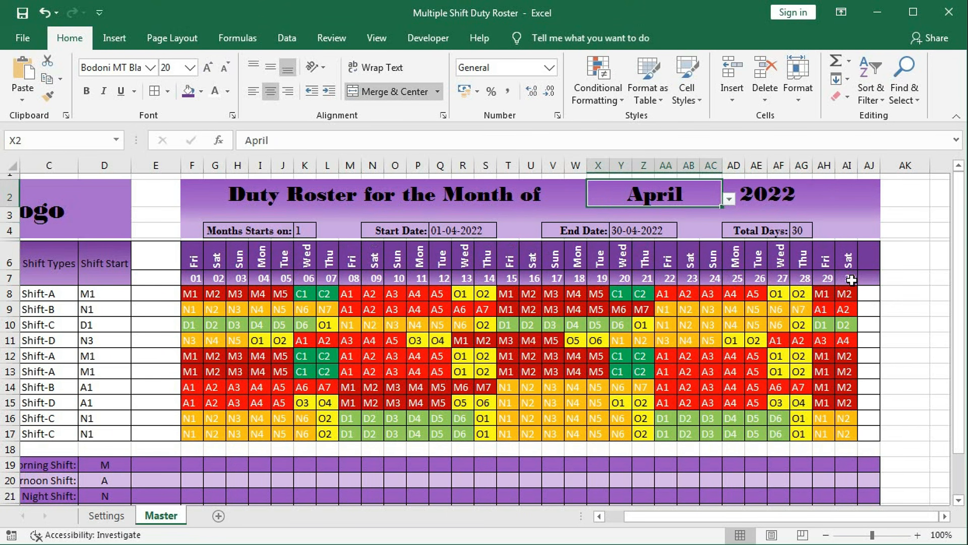
left_click(730, 199)
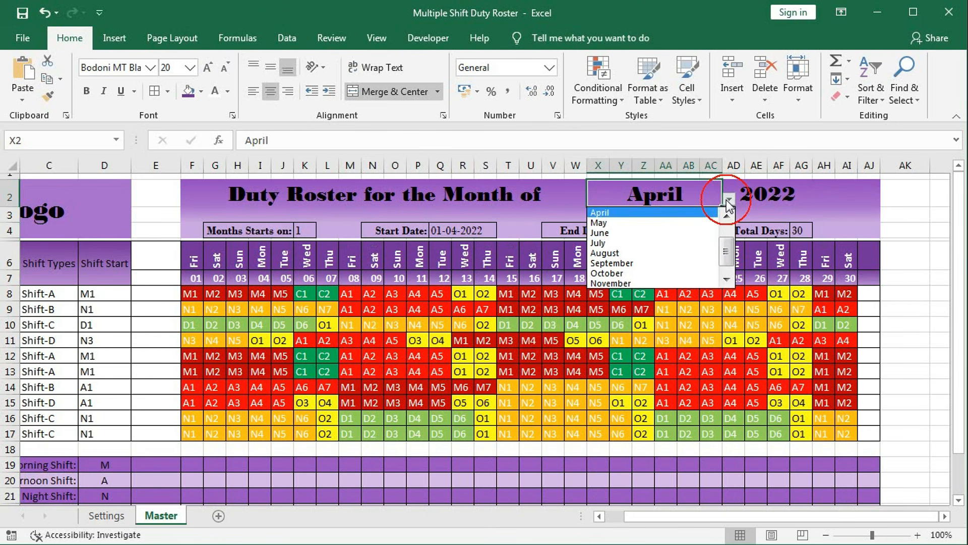
left_click(661, 225)
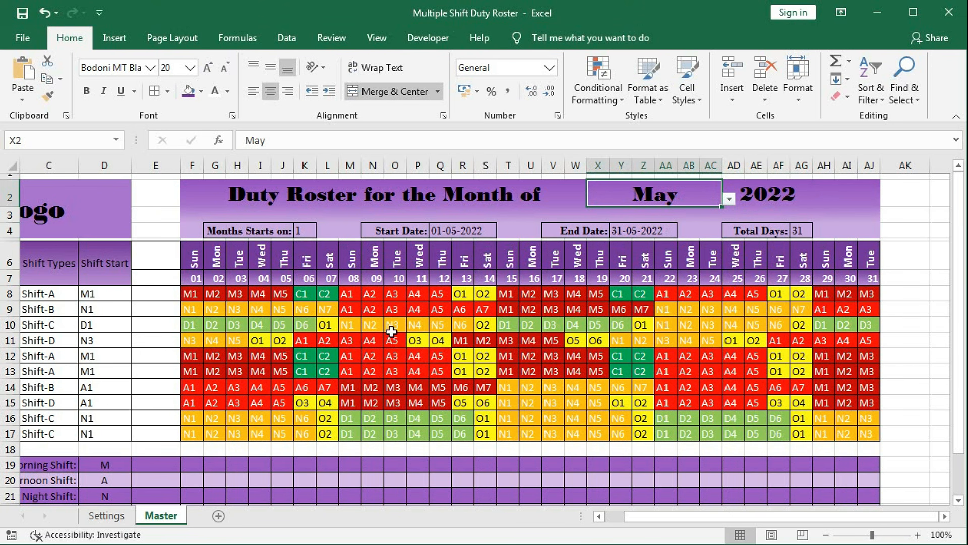
- Create a copy of the Master sheet at the end of the workbook
right_click(160, 515)
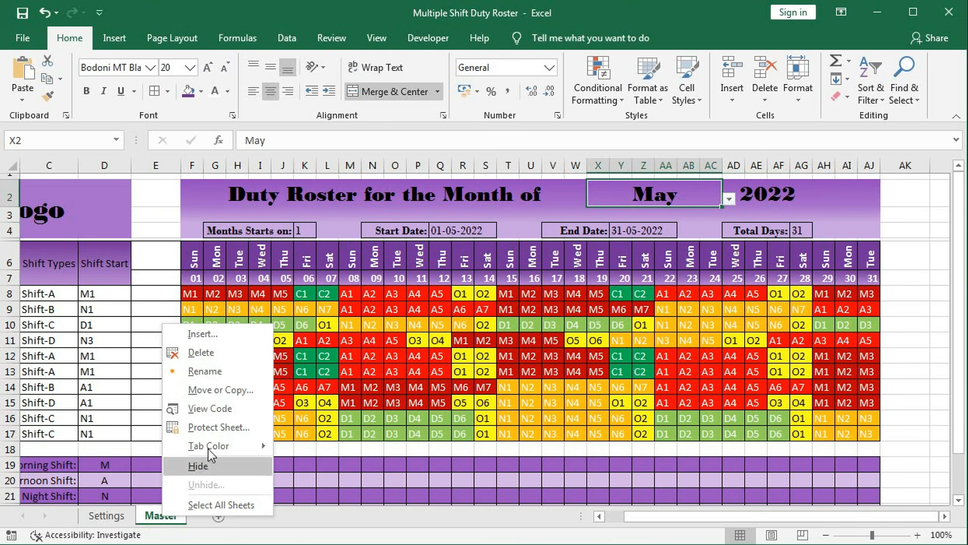
left_click(207, 387)
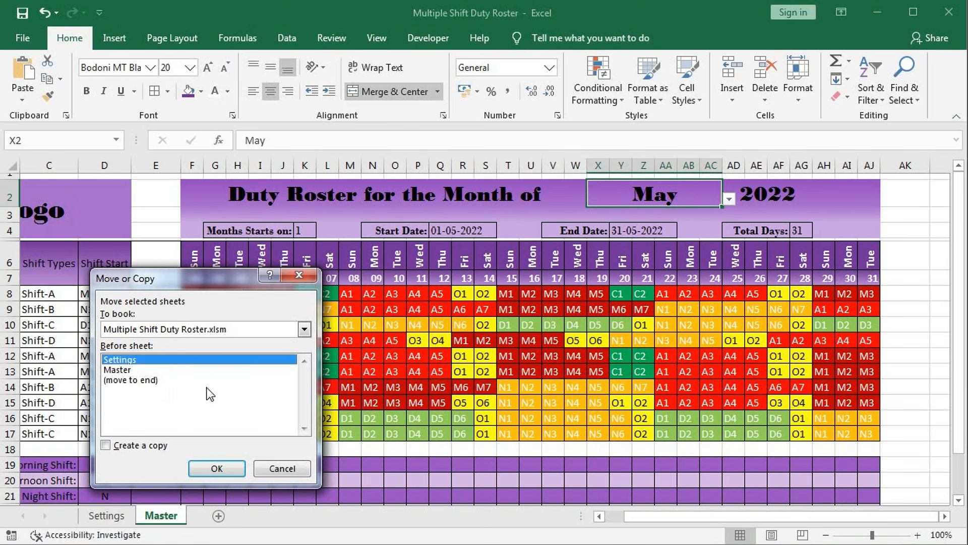
left_click(132, 381)
left_click(106, 445)
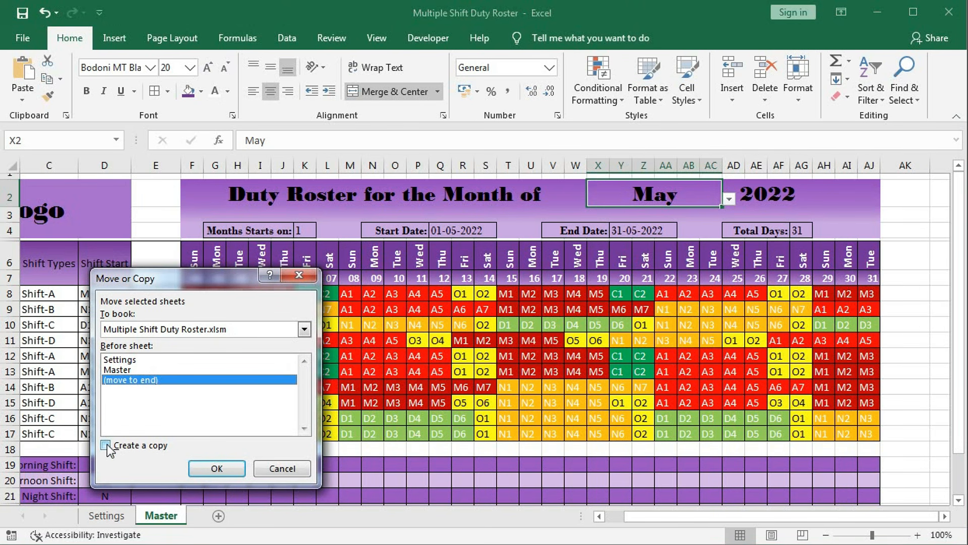
left_click(202, 467)
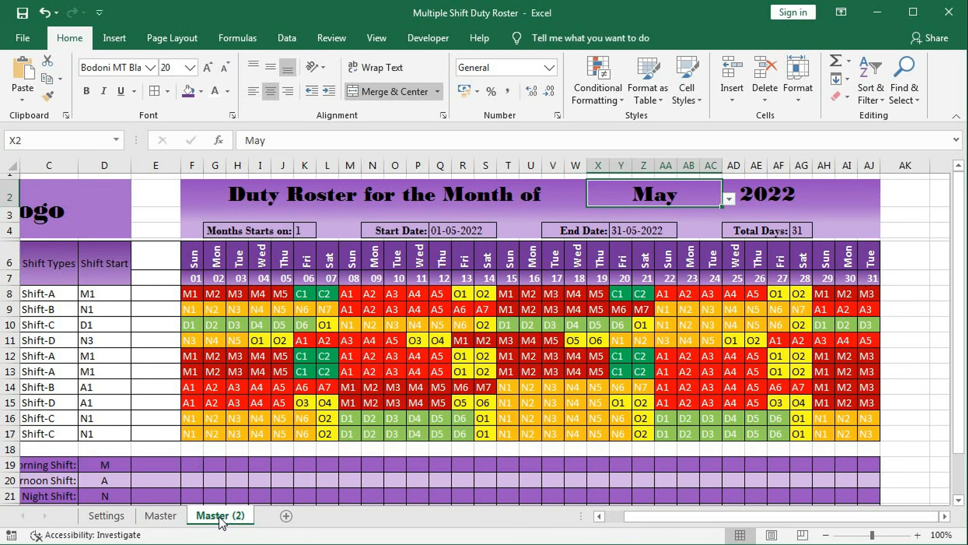
- Rename the copied Master sheet as June 2022
double_click(220, 516)
type("J")
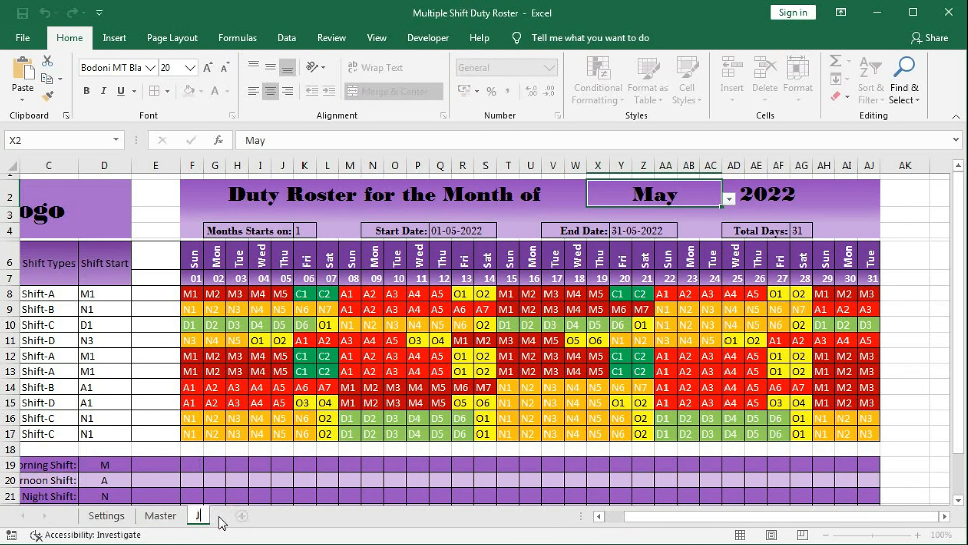
type("une 2022")
key("Return")
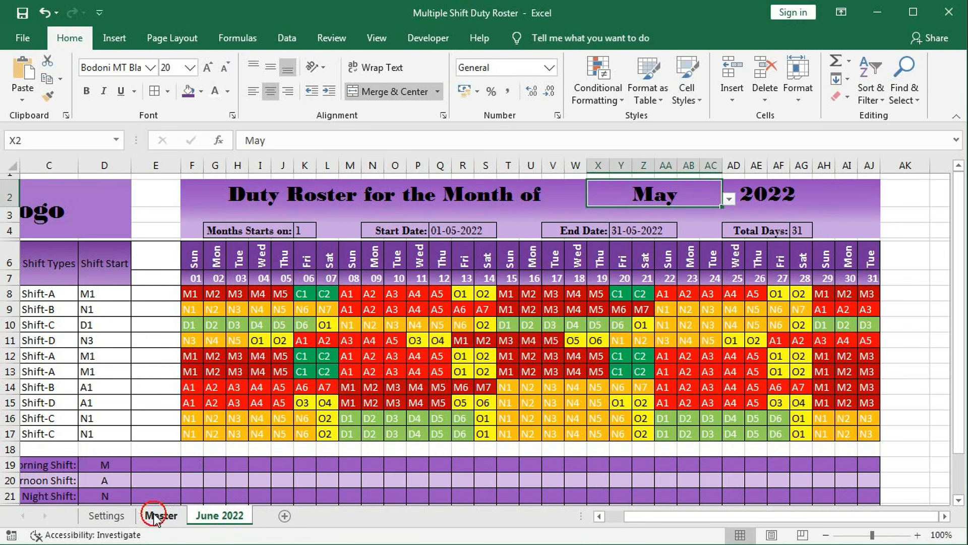
- Check the last day's shifts on the Master sheet and return to the June 2022 sheet
left_click(158, 515)
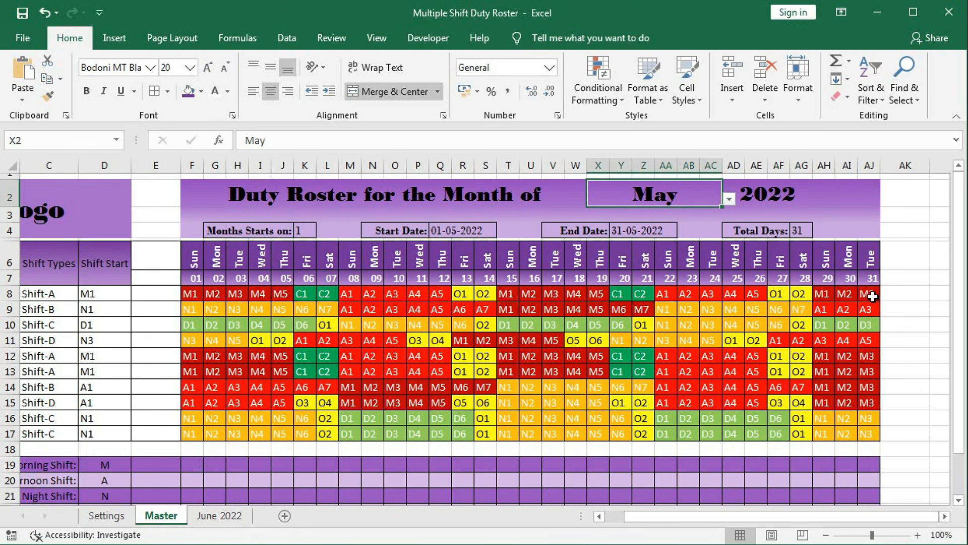
left_click(241, 515)
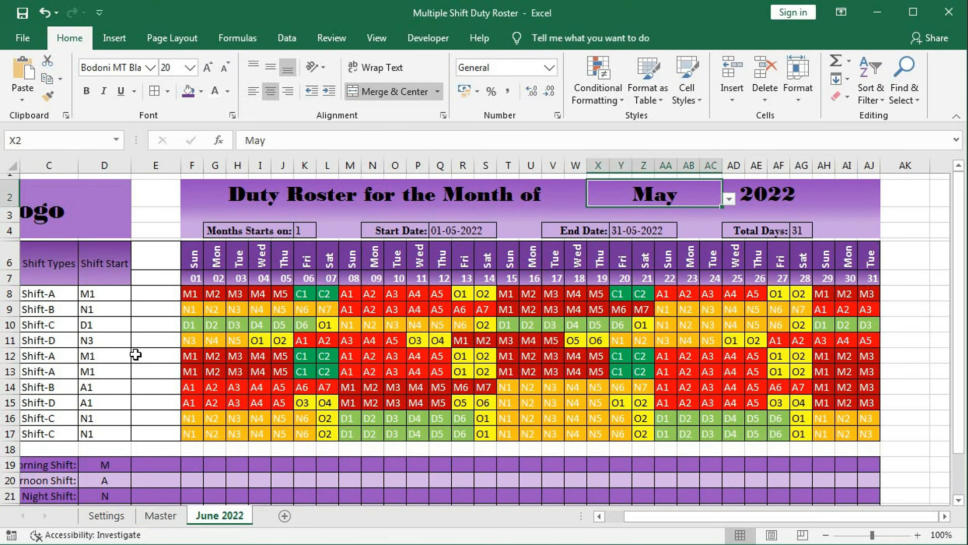
- Set the Shift Start of the first Shift-A row on the June 2022 sheet to M4
left_click(116, 296)
left_click(137, 294)
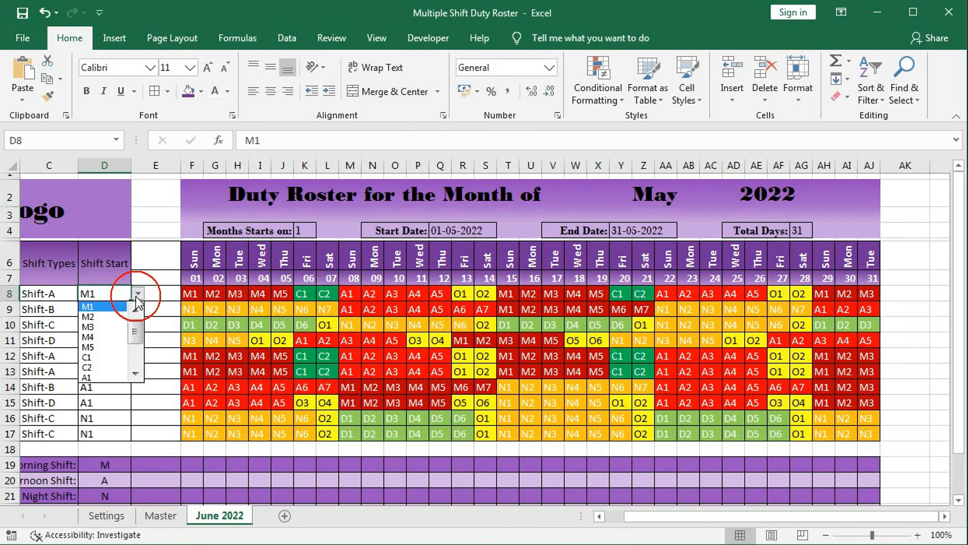
left_click(111, 336)
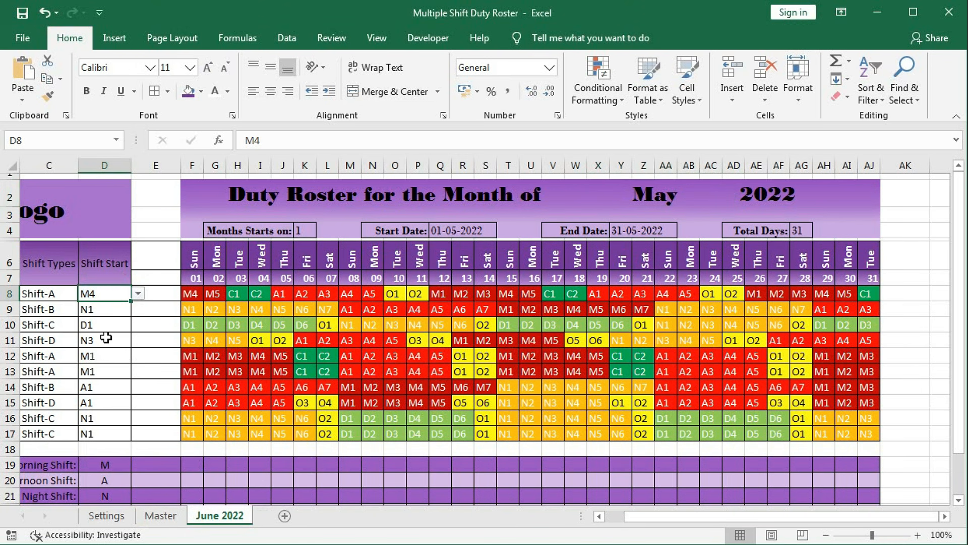
- Check the Master sheet and set the Shift Start of the first Shift-B row on the June 2022 sheet to M4
left_click(161, 515)
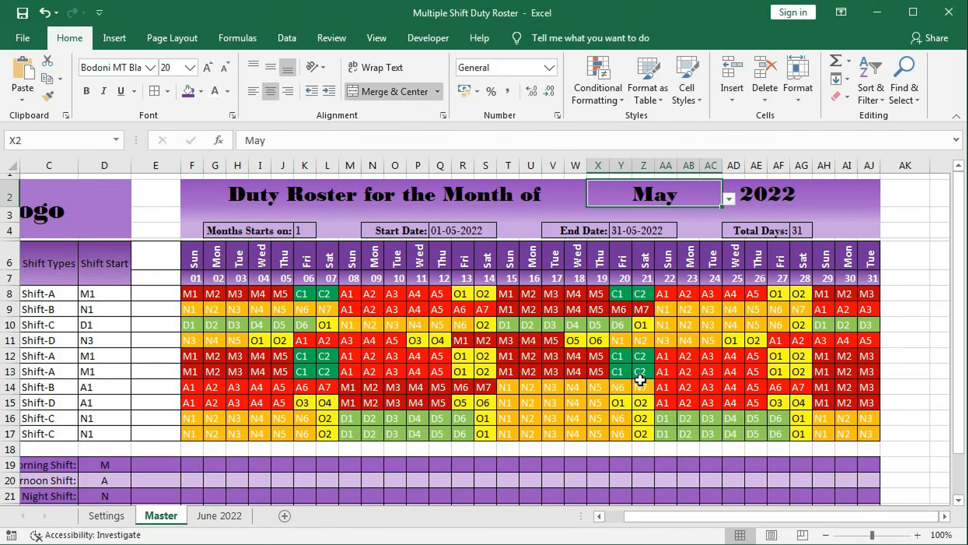
left_click(231, 515)
left_click(112, 309)
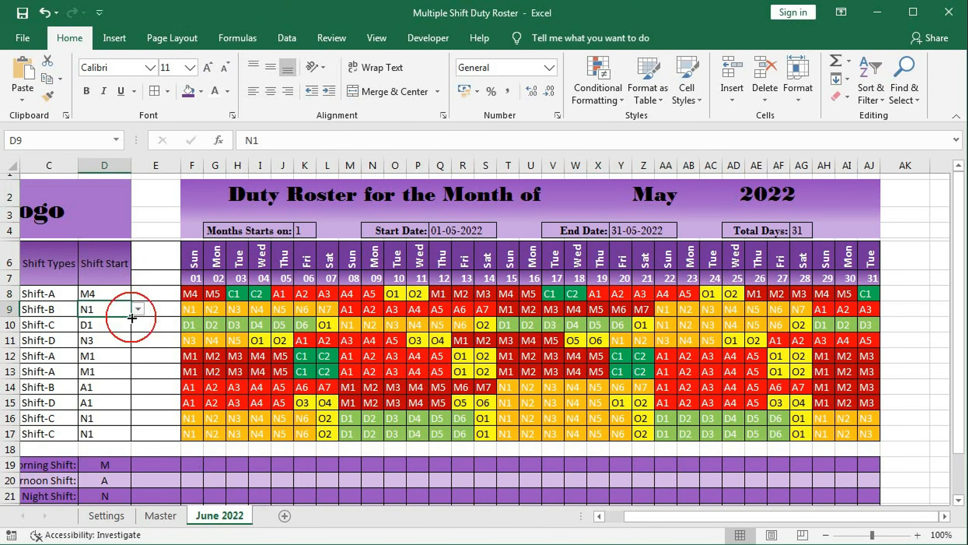
left_click(137, 310)
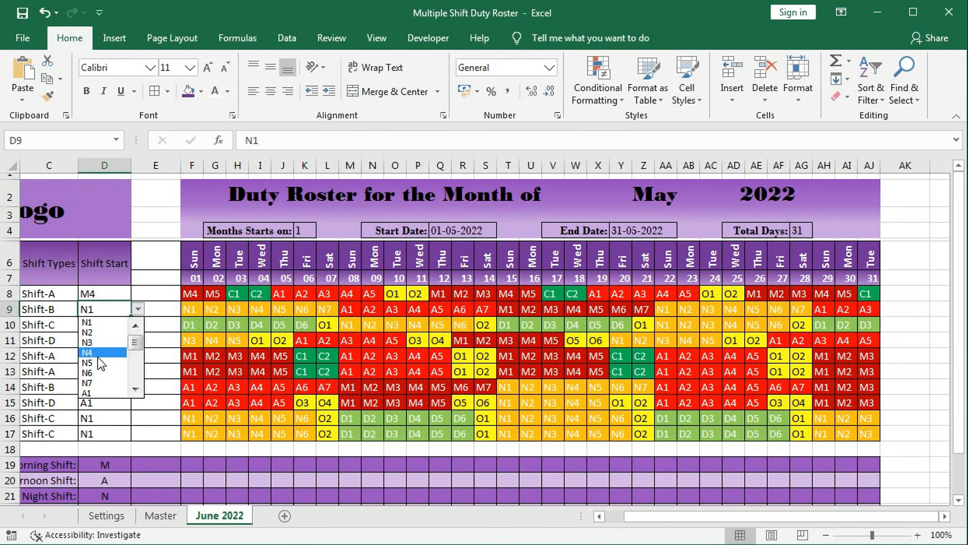
left_click(135, 389)
left_click(135, 388)
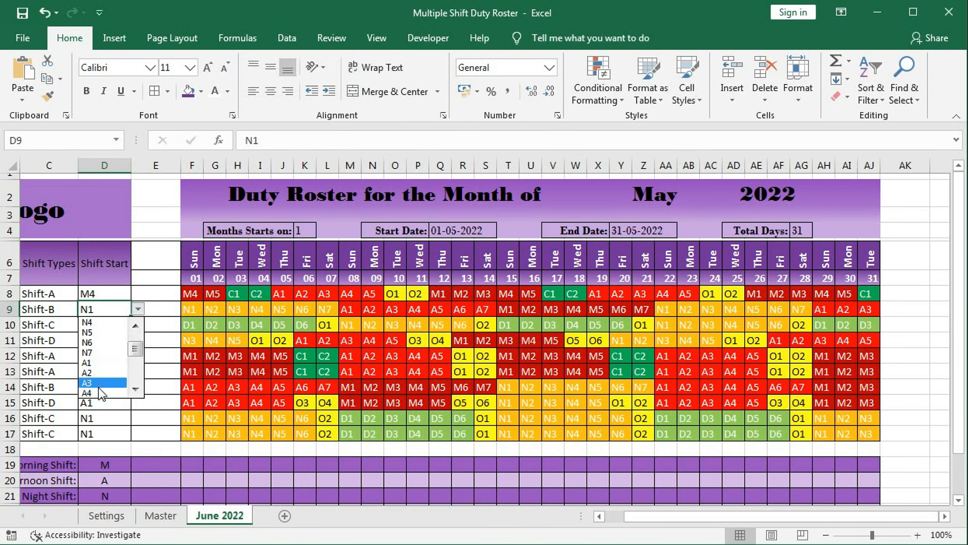
left_click(99, 388)
left_click(137, 309)
left_click(135, 388)
left_click(123, 394)
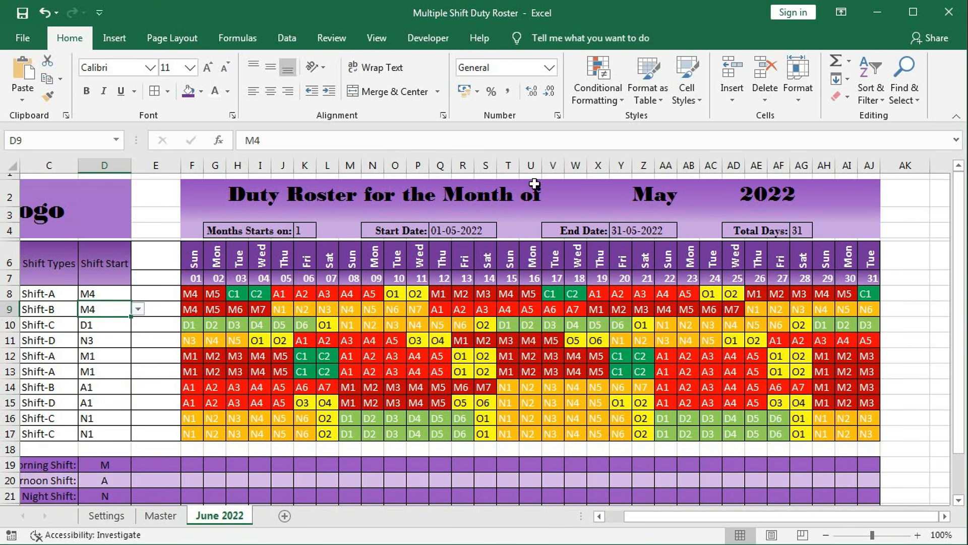
left_click(664, 191)
left_click(735, 203)
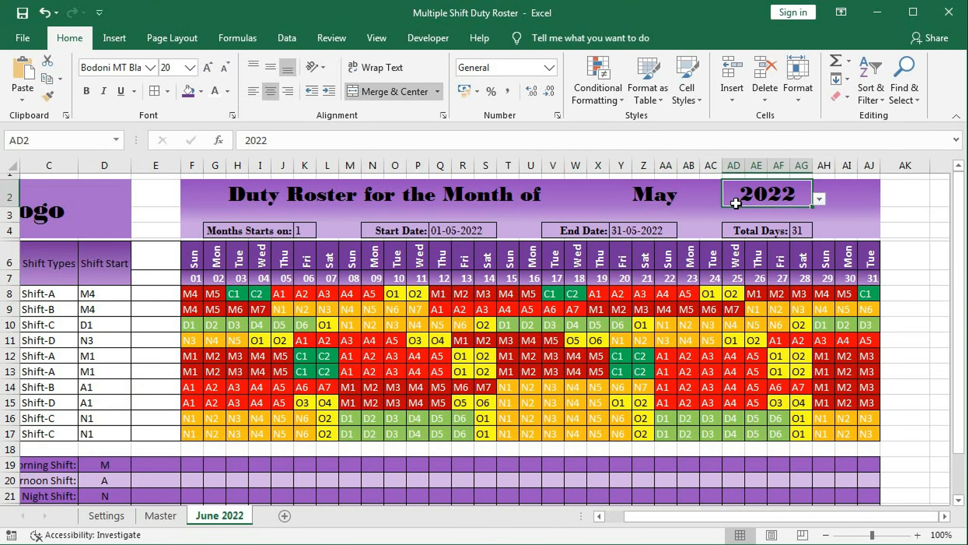
left_click(675, 200)
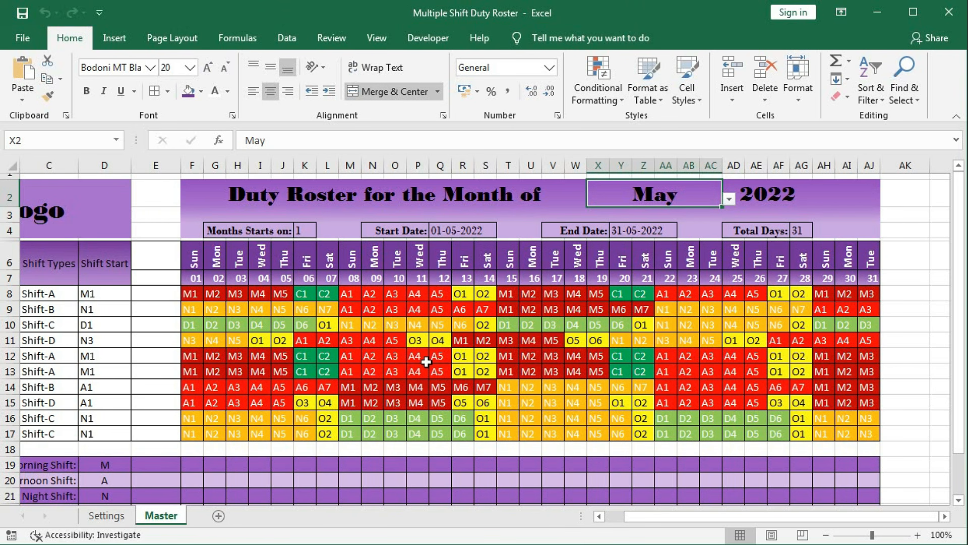
- Insert a new module in the workbook's VBA project and paste the MoveTo_Sheet and CopyTo_Sheet macro code into it
key("alt+F11")
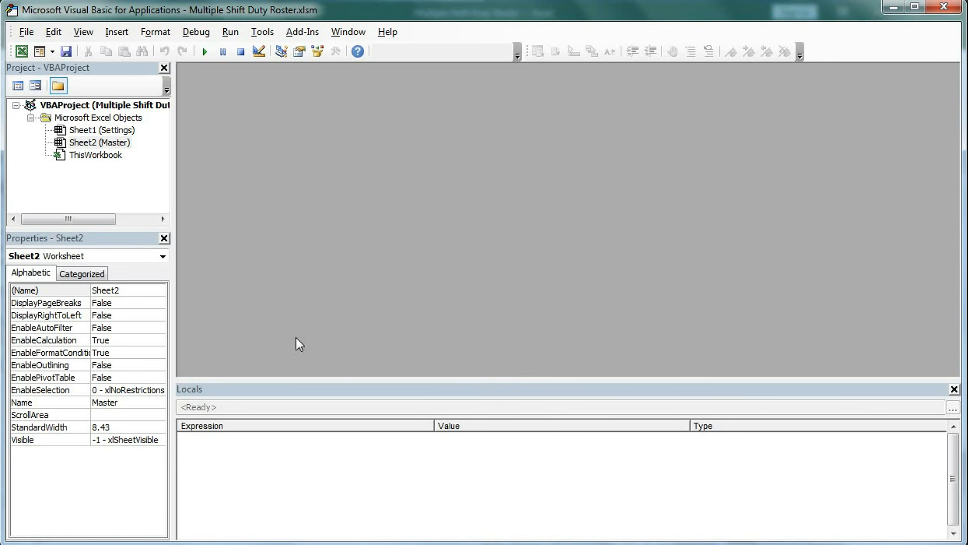
left_click(116, 32)
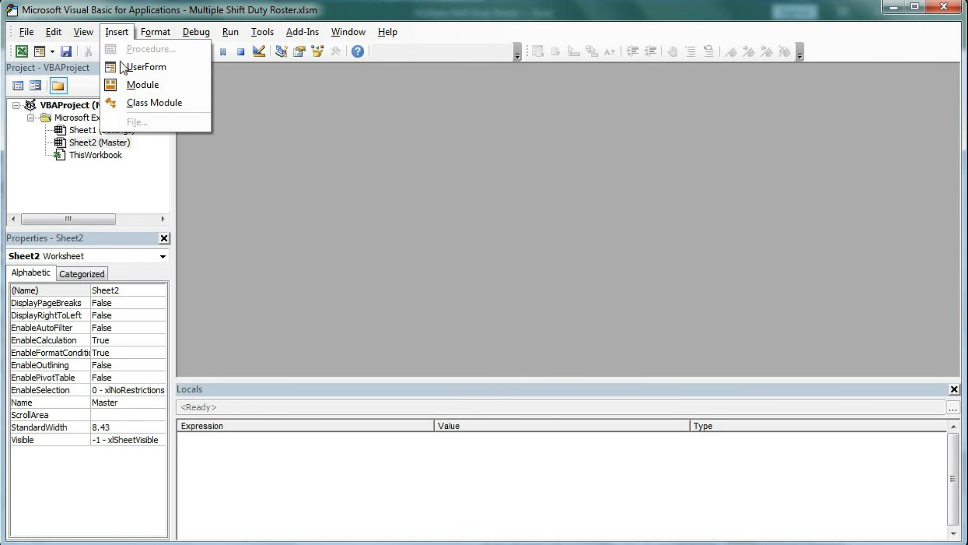
left_click(127, 86)
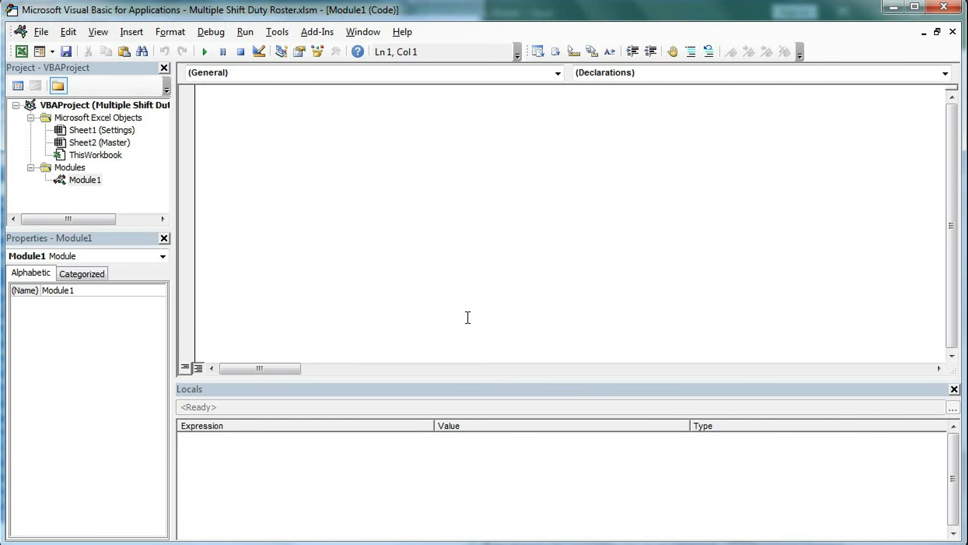
key("ctrl+v")
left_click(443, 274)
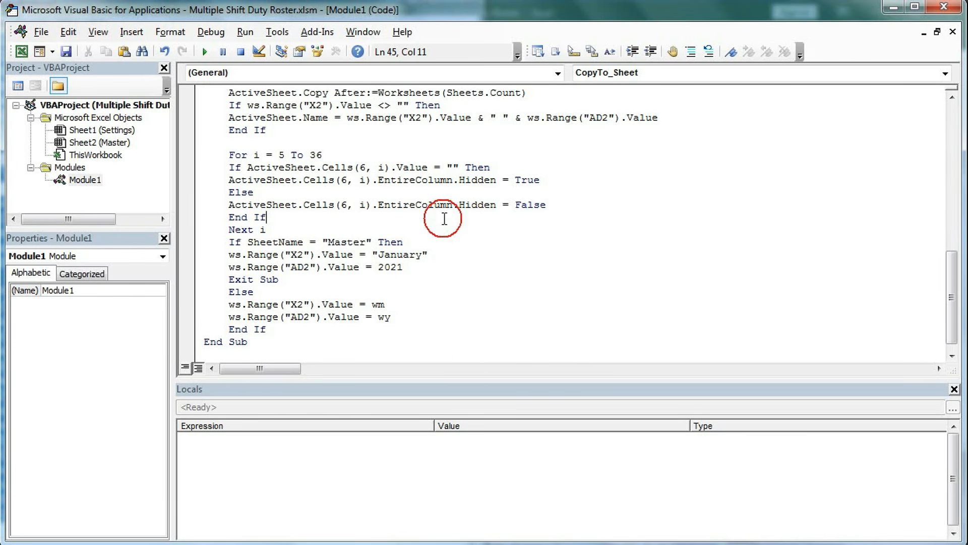
- Examine the MoveTo_Sheet and CopyTo_Sheet procedures in Module1 and compare them with the workbook's sheets
scroll(442, 259, "up", 4)
scroll(441, 259, "up", 7)
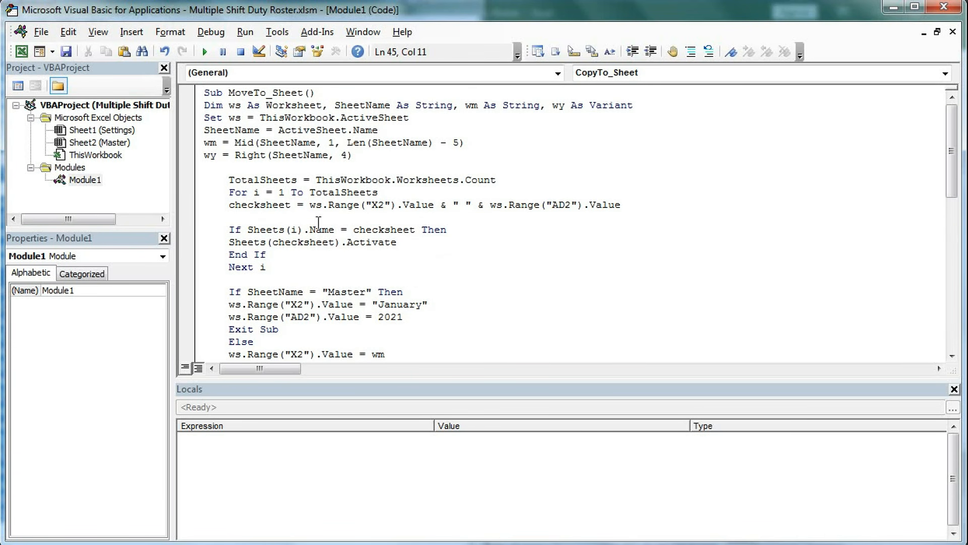
left_click_drag(204, 93, 316, 93)
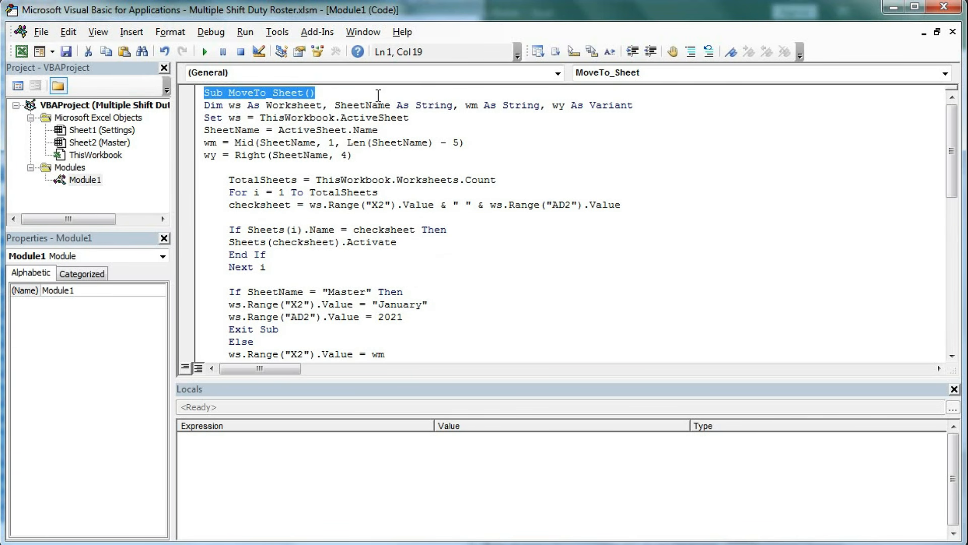
scroll(366, 248, "down", 5)
left_click_drag(204, 217, 336, 222)
scroll(371, 290, "down", 3)
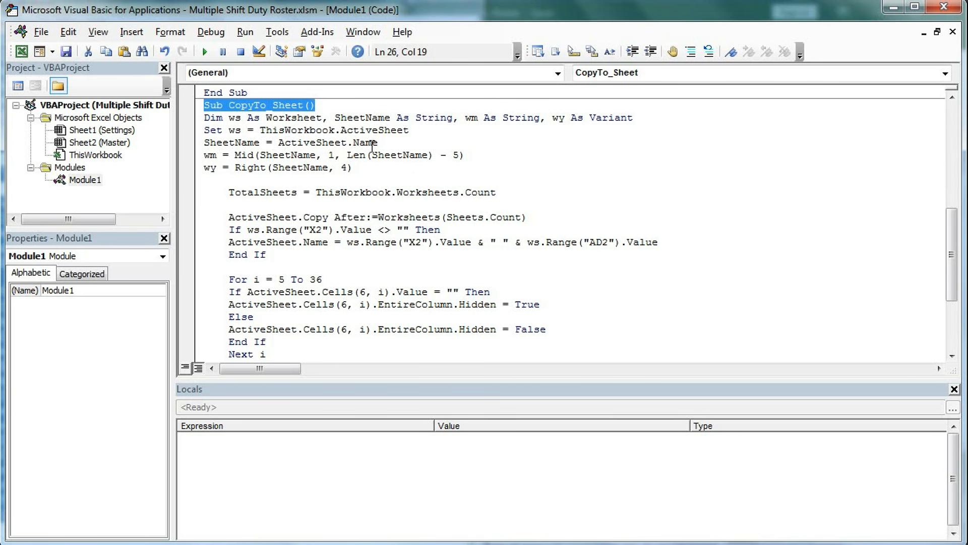
left_click(227, 527)
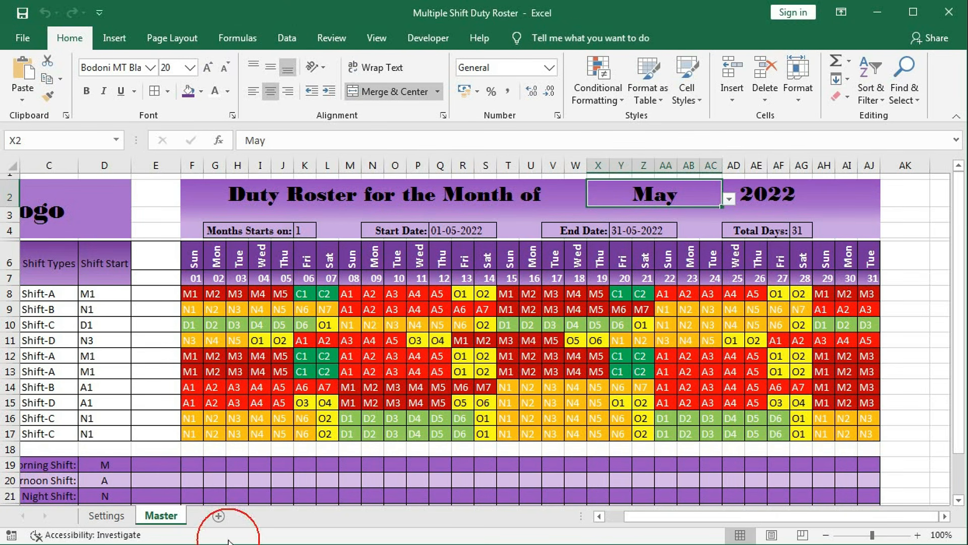
left_click(267, 537)
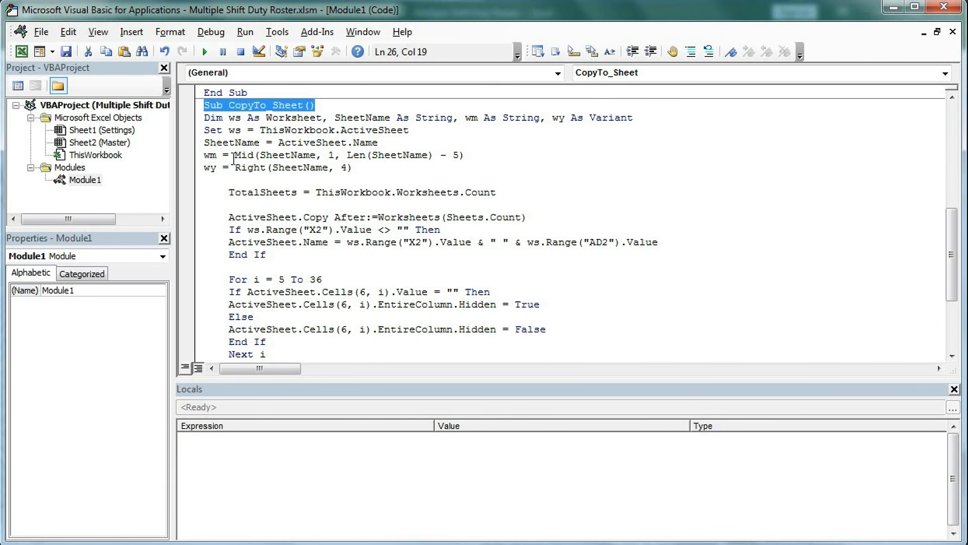
- Step through the CopyTo_Sheet macro line by line from its start through the SheetName, wm and wy assignments
left_click(297, 197)
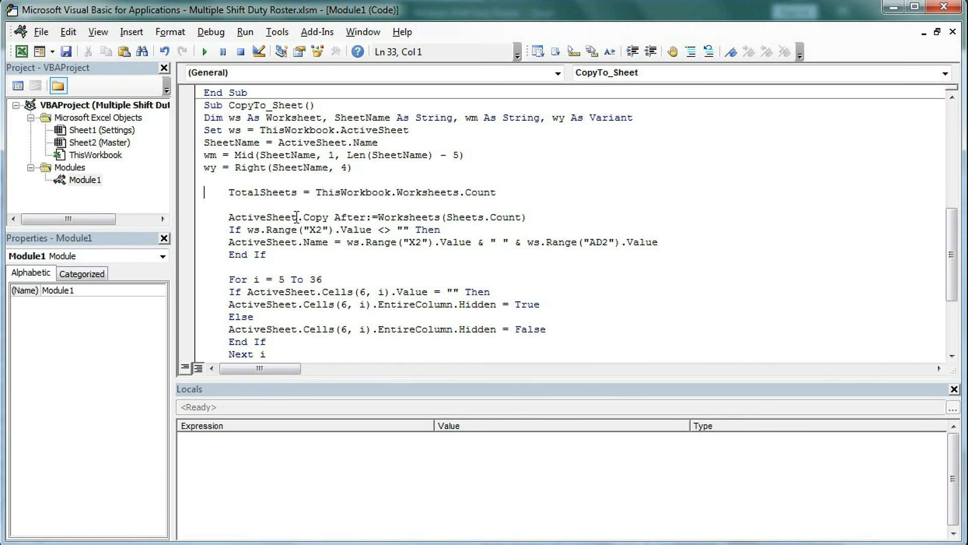
key("F8")
key("F8")
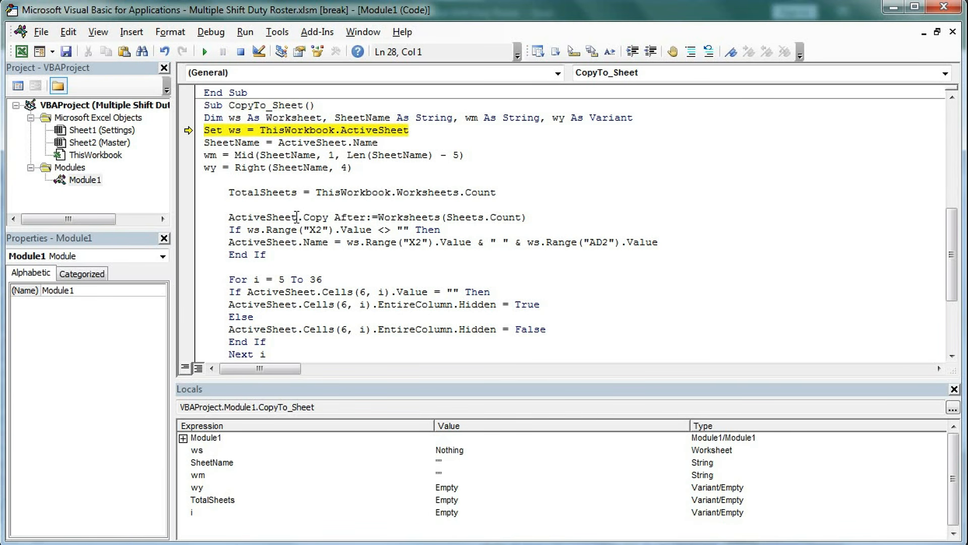
key("F8")
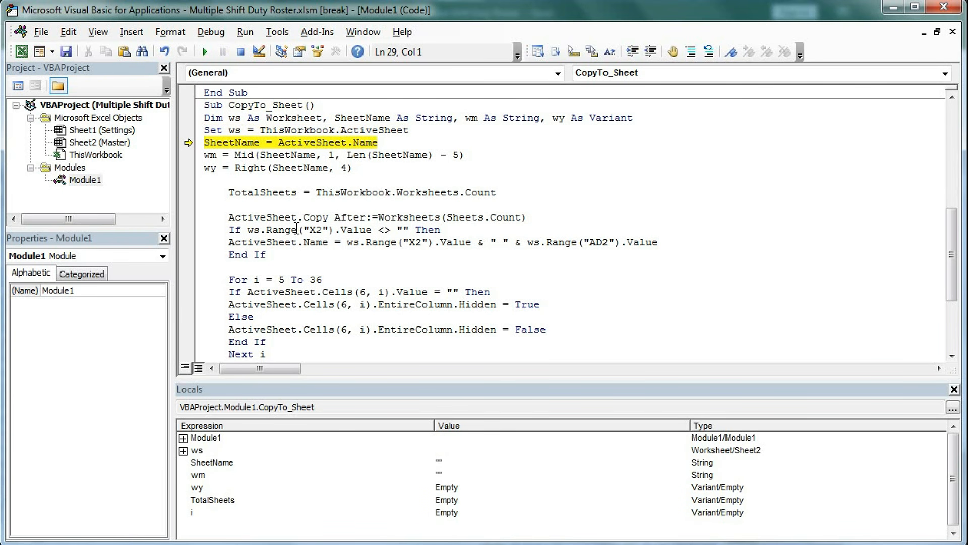
key("F8")
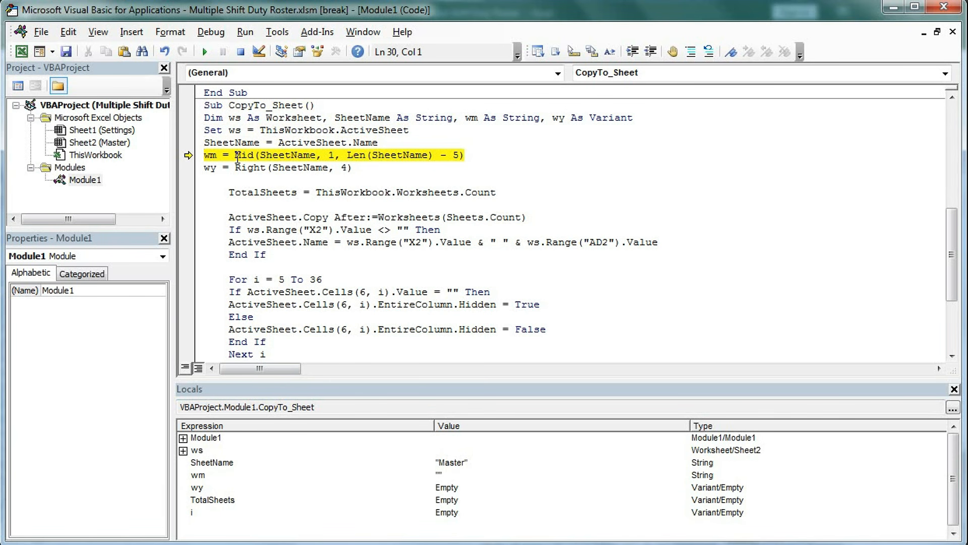
key("F8")
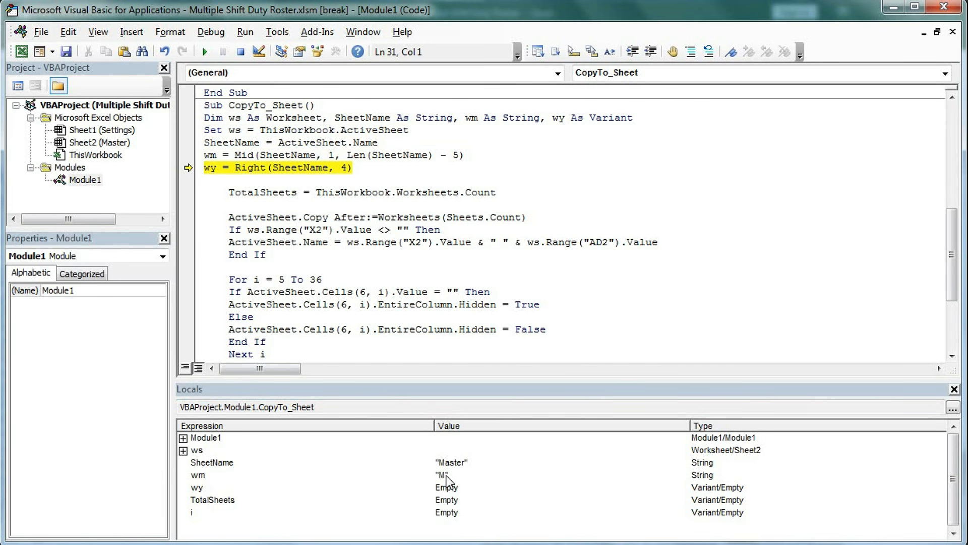
key("F8")
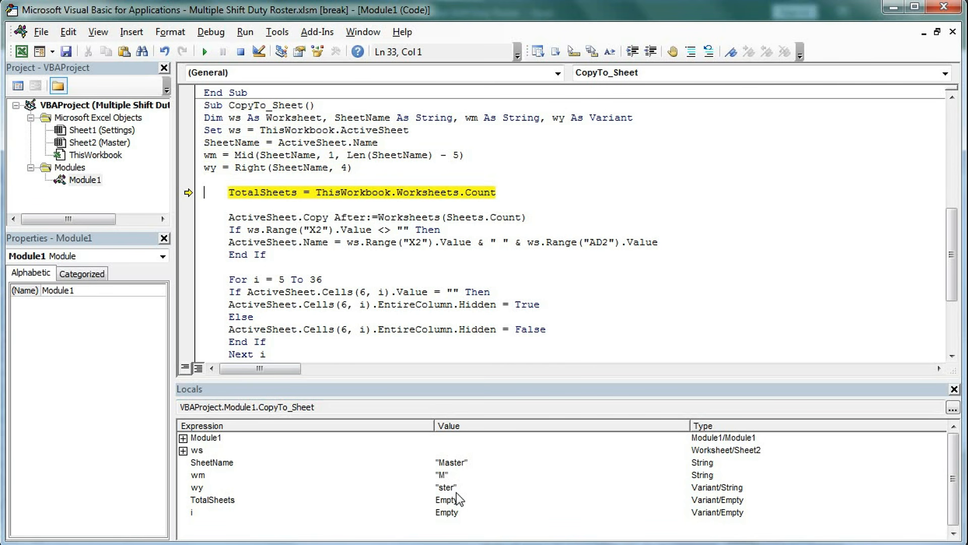
- Execute the TotalSheets line of CopyTo_Sheet and compare its value with the sheets in the workbook
mouse_move(249, 187)
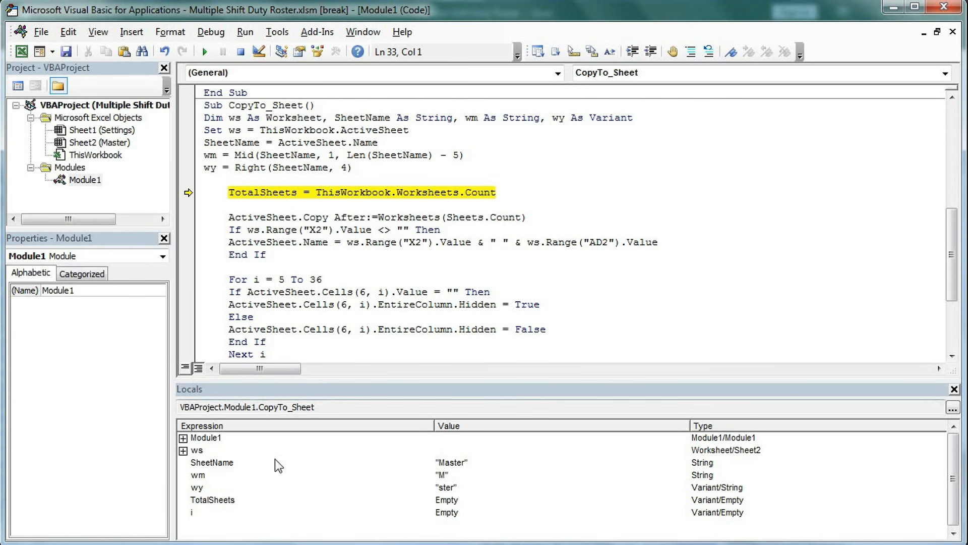
left_click(275, 542)
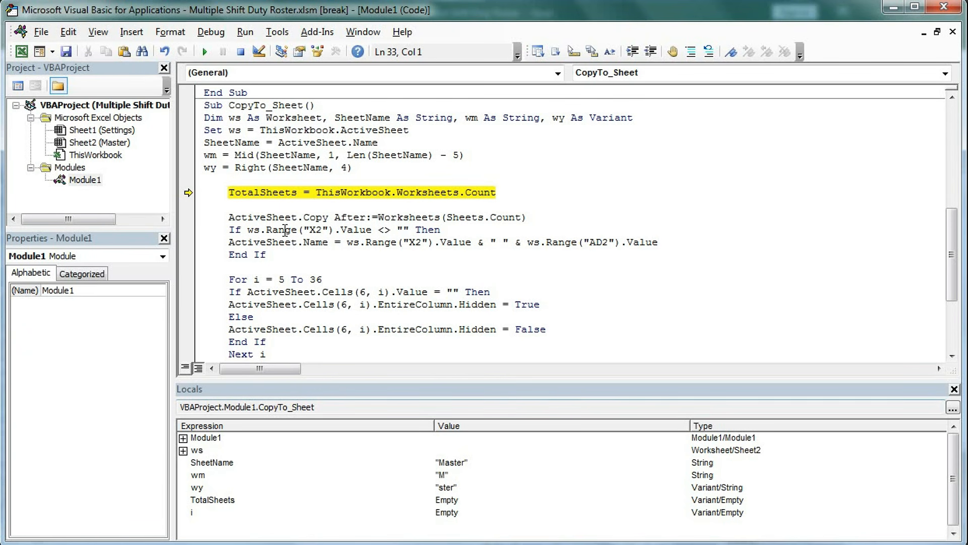
mouse_move(282, 196)
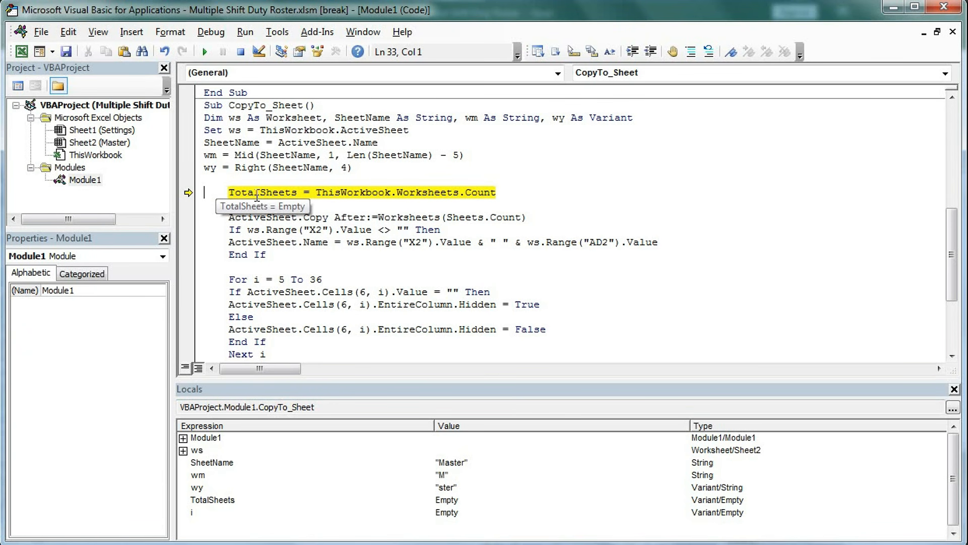
key("F8")
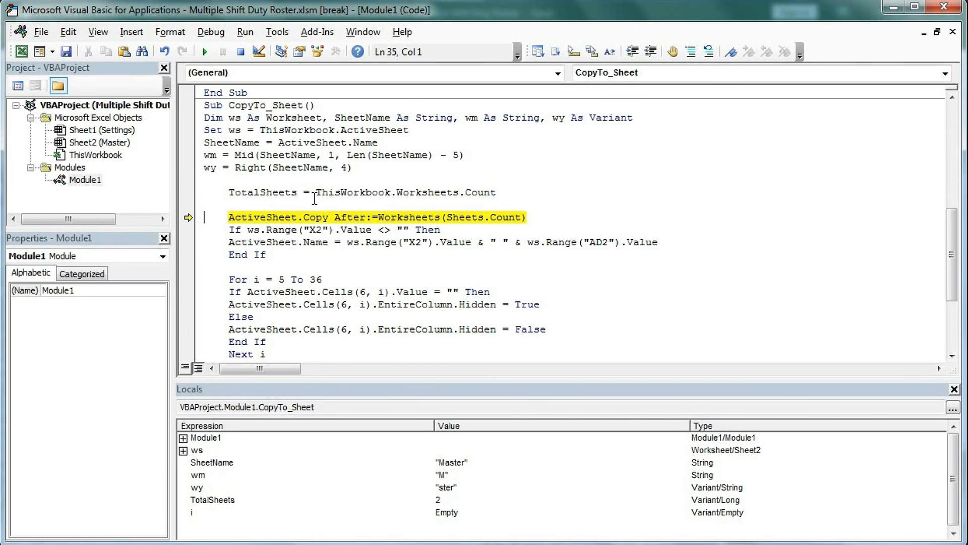
key("alt+Tab")
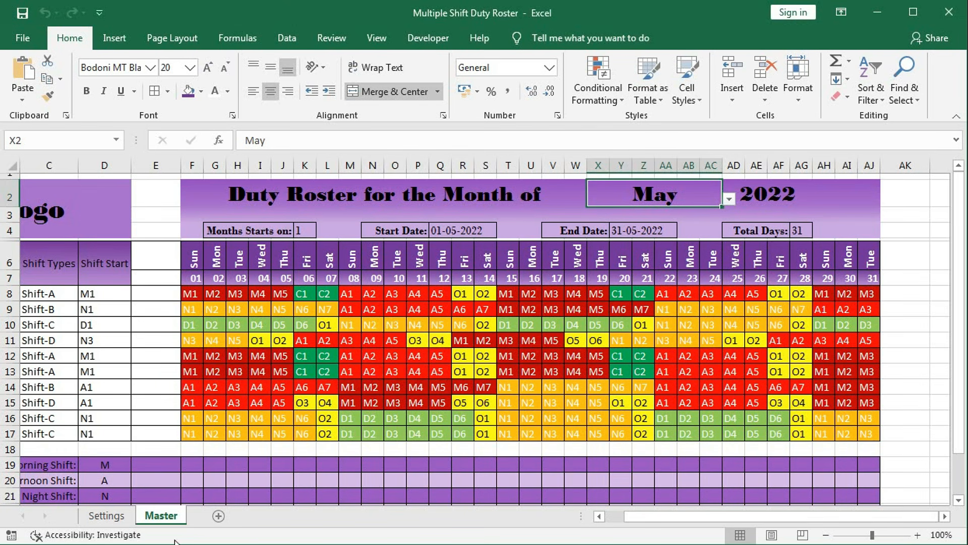
key("alt+Tab")
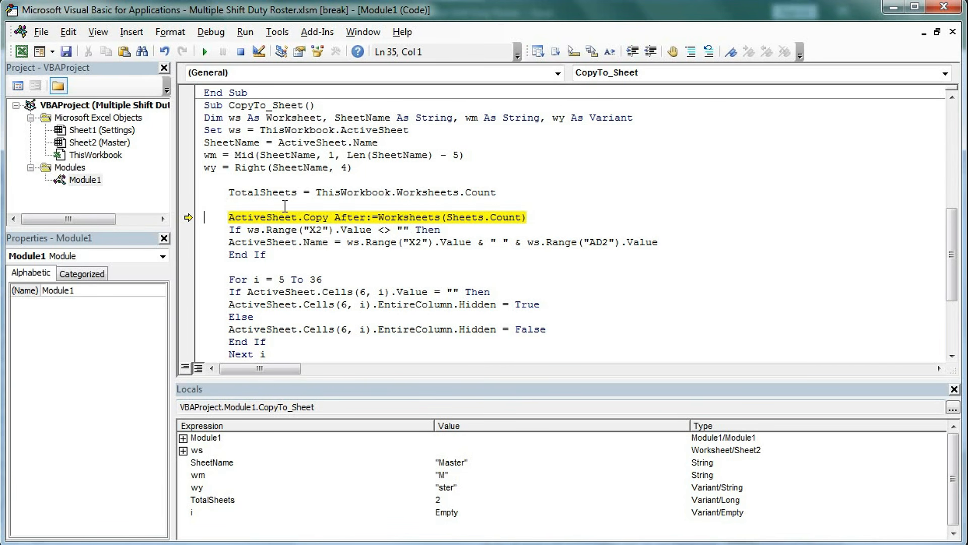
- Execute the ActiveSheet.Copy line of CopyTo_Sheet, check the copied sheet's name in the workbook and return to the code
key("F8")
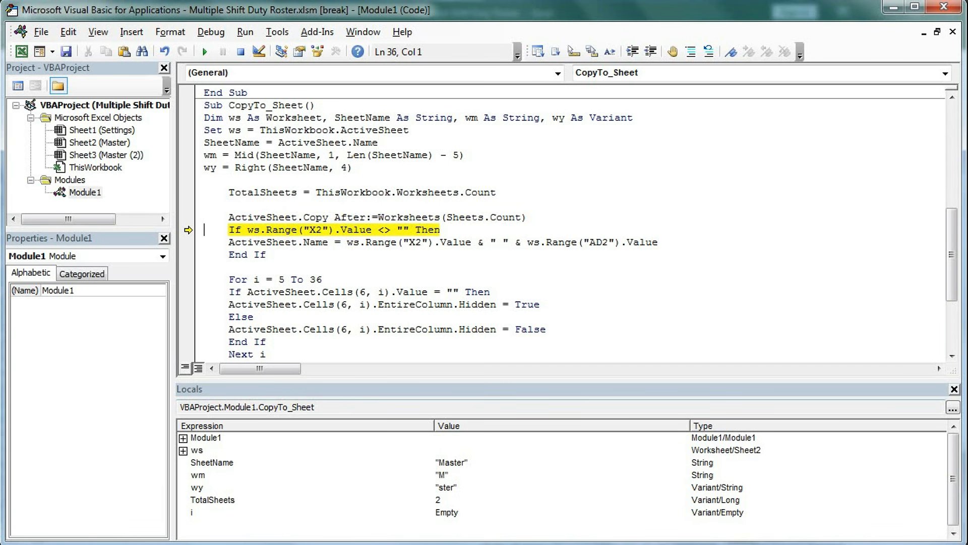
left_click(348, 544)
mouse_move(255, 231)
key("alt+F11")
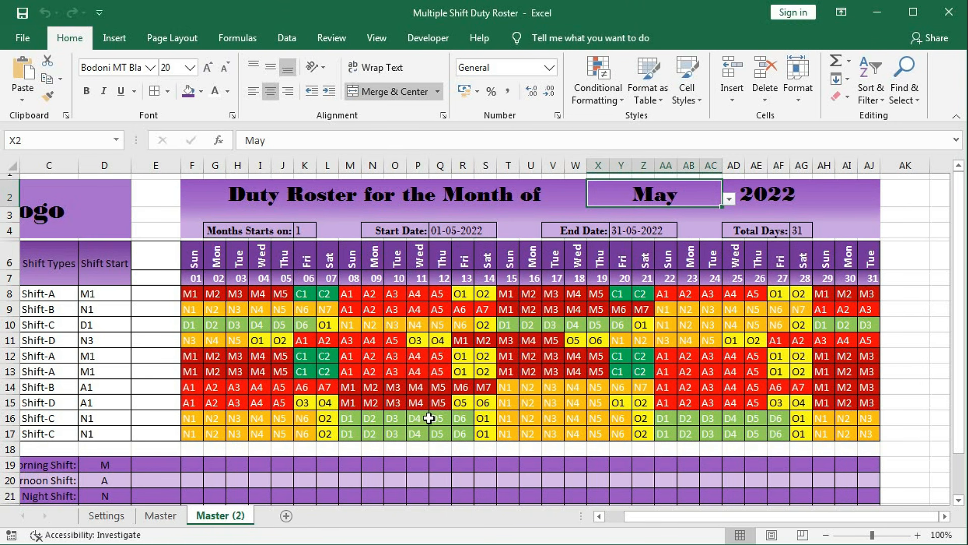
key("alt+F11")
mouse_move(436, 248)
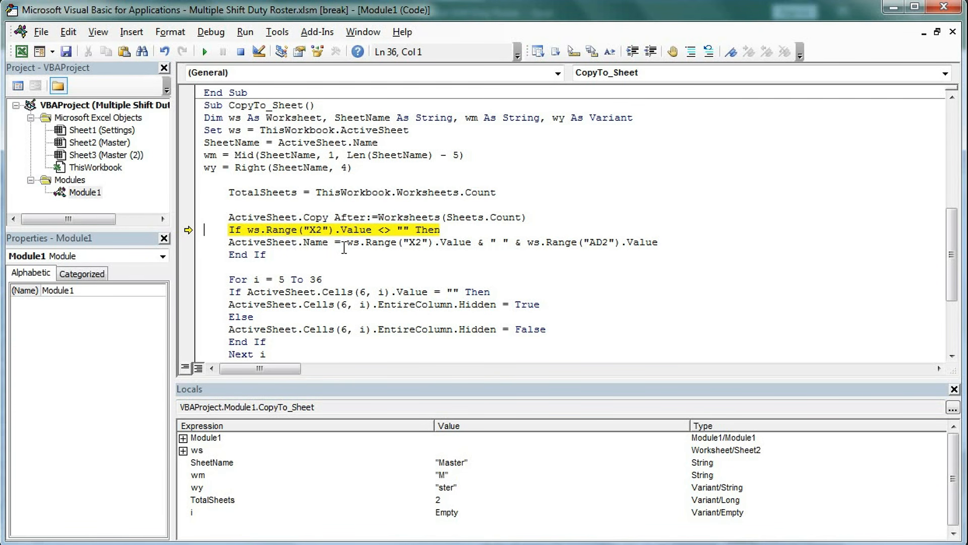
key("alt+F11")
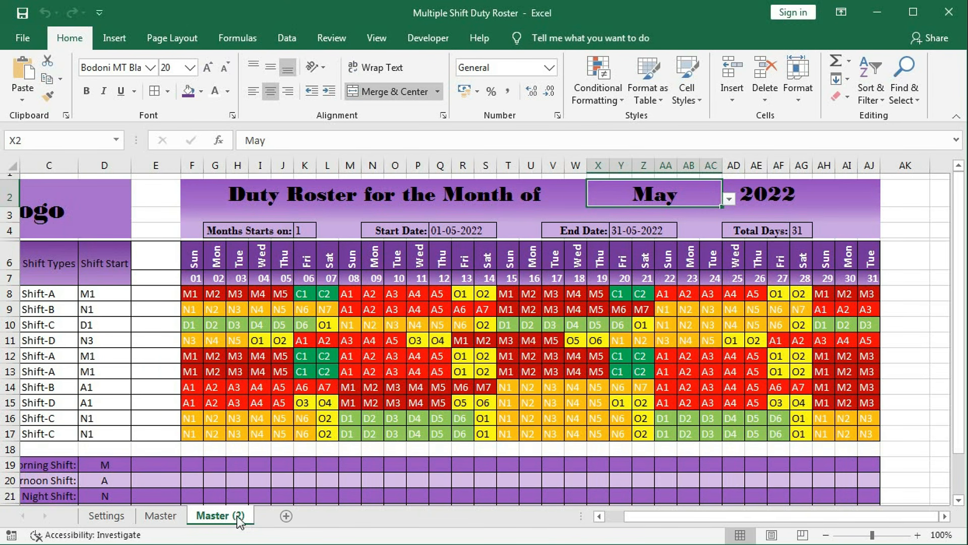
key("alt+F11")
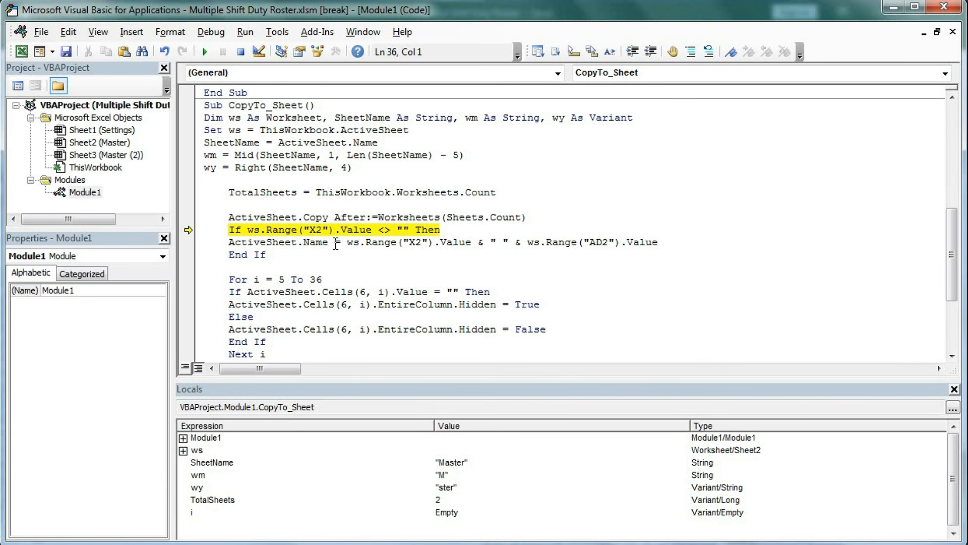
- Compare the X2 and AD2 references in CopyTo_Sheet with the month and year cells on the copied sheet
mouse_move(349, 247)
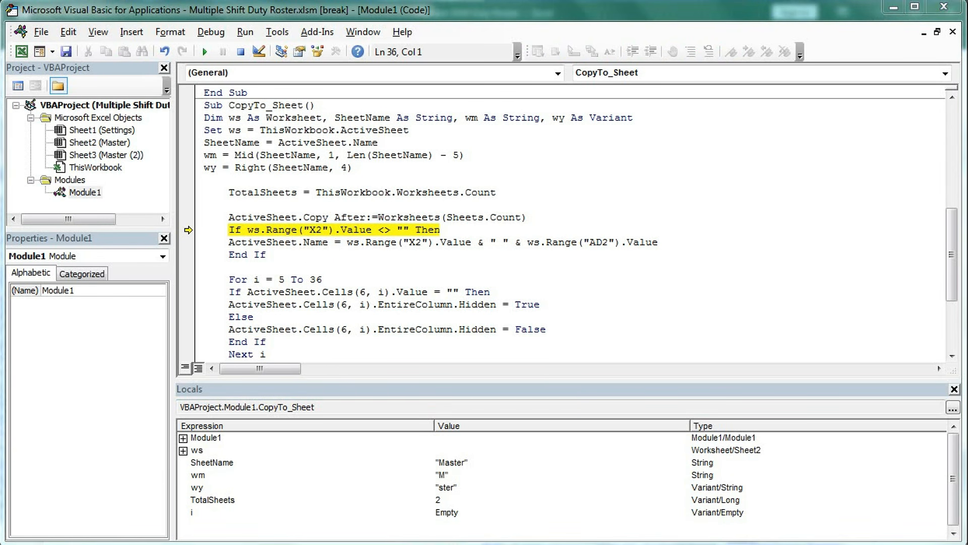
key("alt+F11")
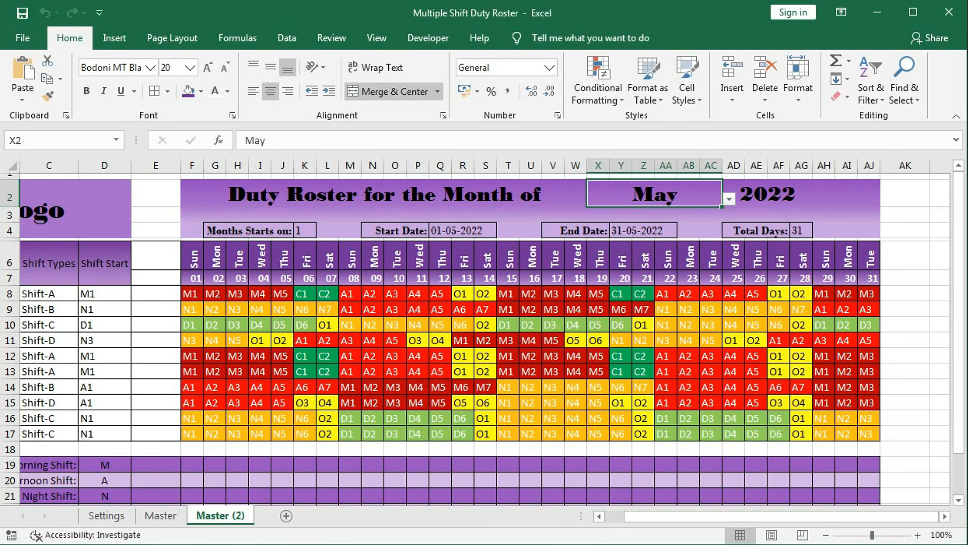
key("alt+F11")
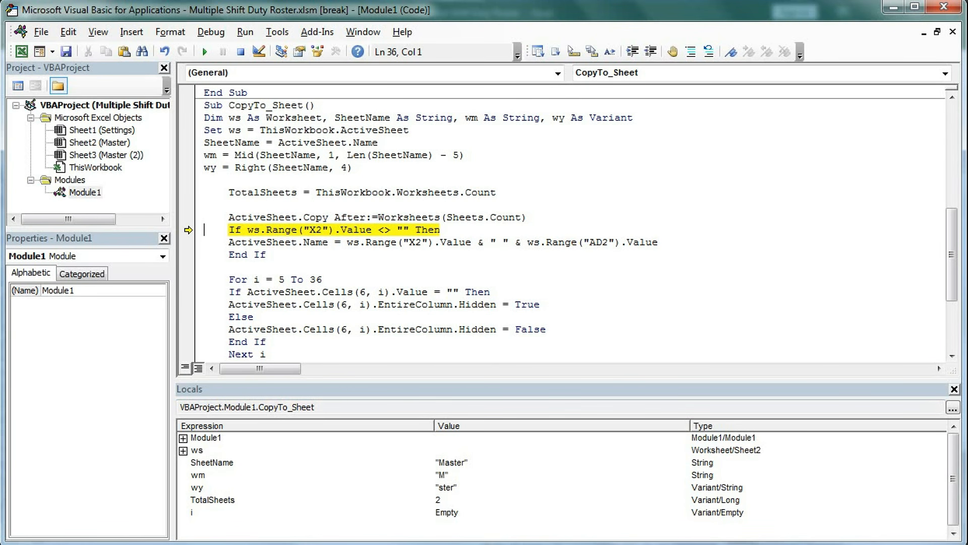
key("alt+F11")
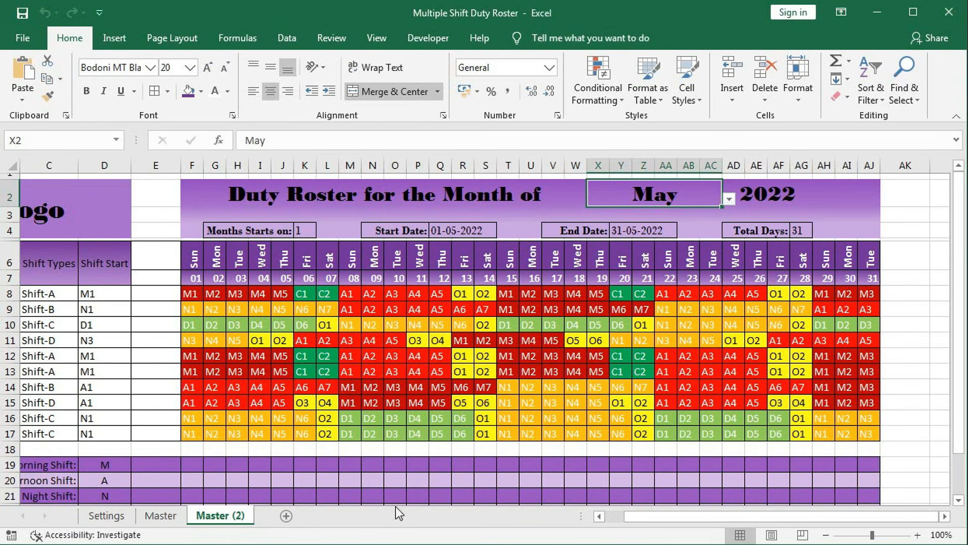
key("alt+F11")
- Execute the If block of CopyTo_Sheet that names the copied sheet from X2 and AD2, and check the sheet's name in the workbook
key("F8")
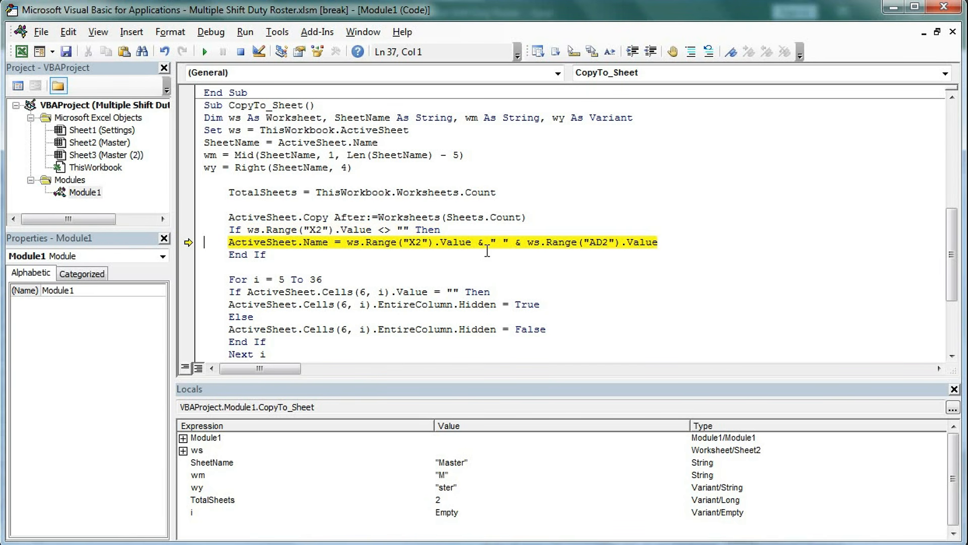
key("F8")
key("F8")
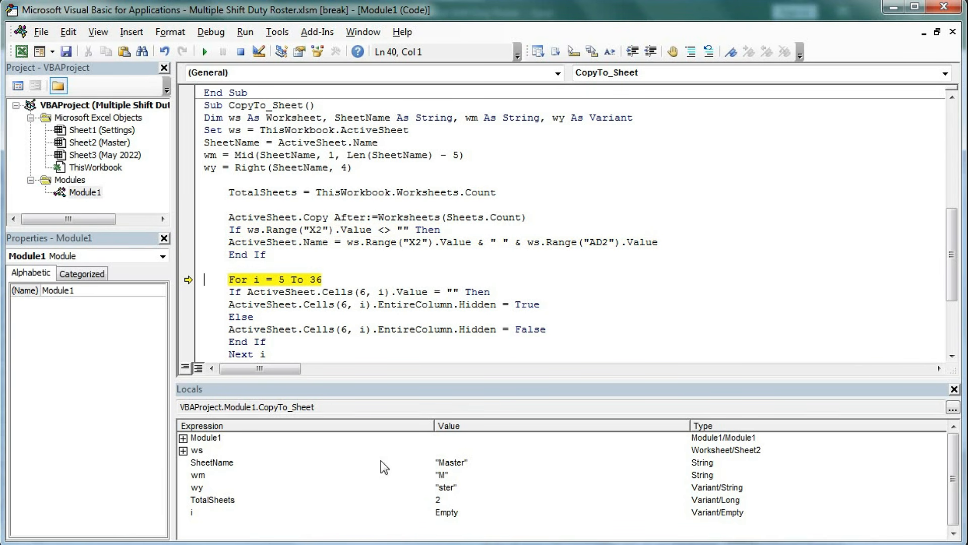
key("alt+F11")
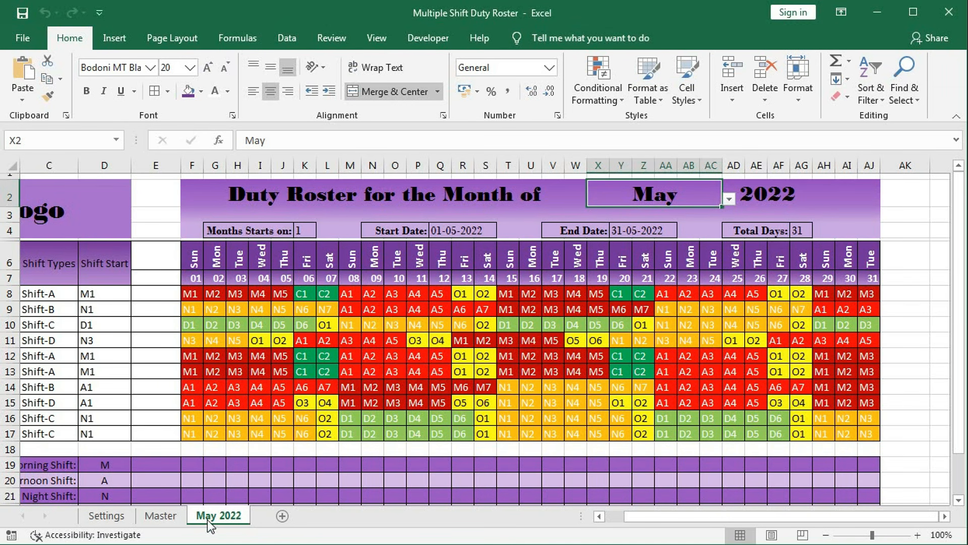
key("alt+F11")
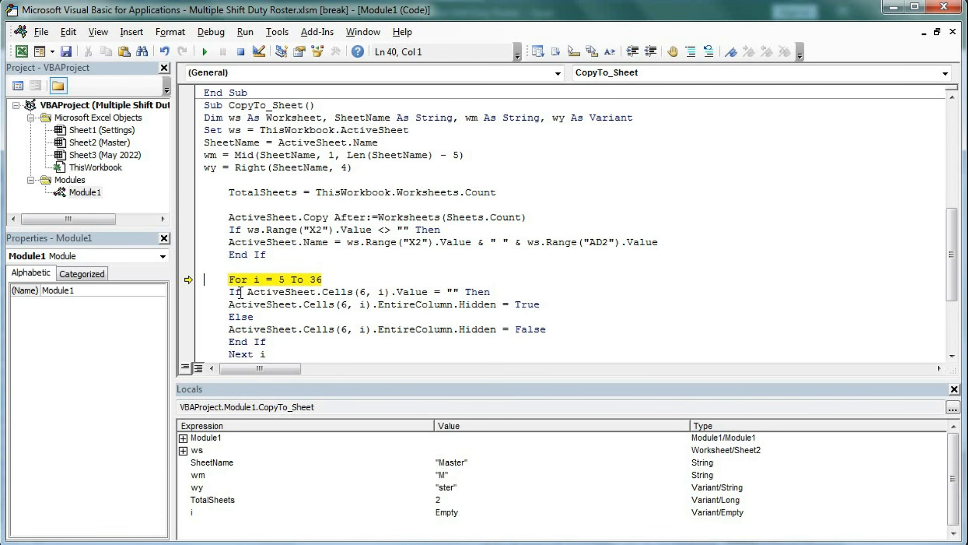
- Set the start value of the For i loop in CopyTo_Sheet to 6
scroll(281, 296, "down", 2)
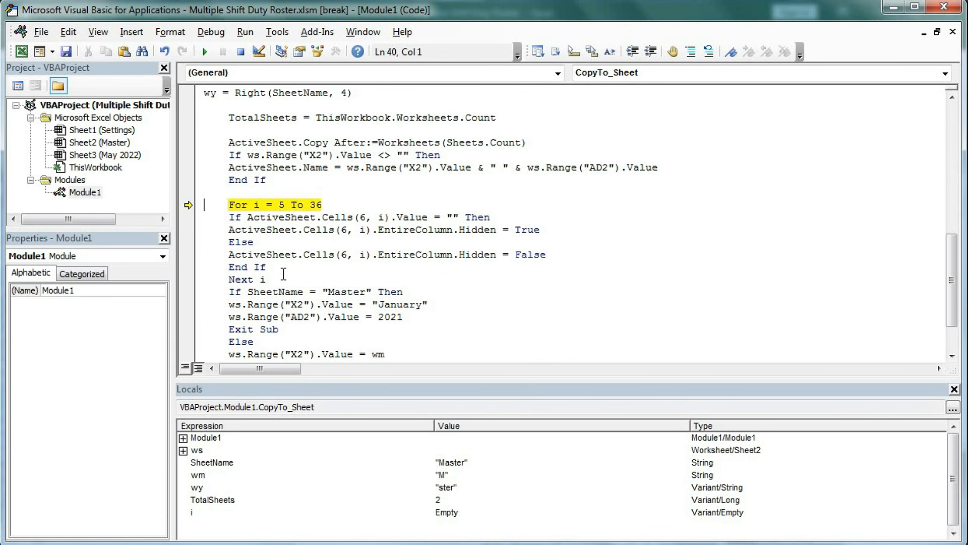
key("alt+F11")
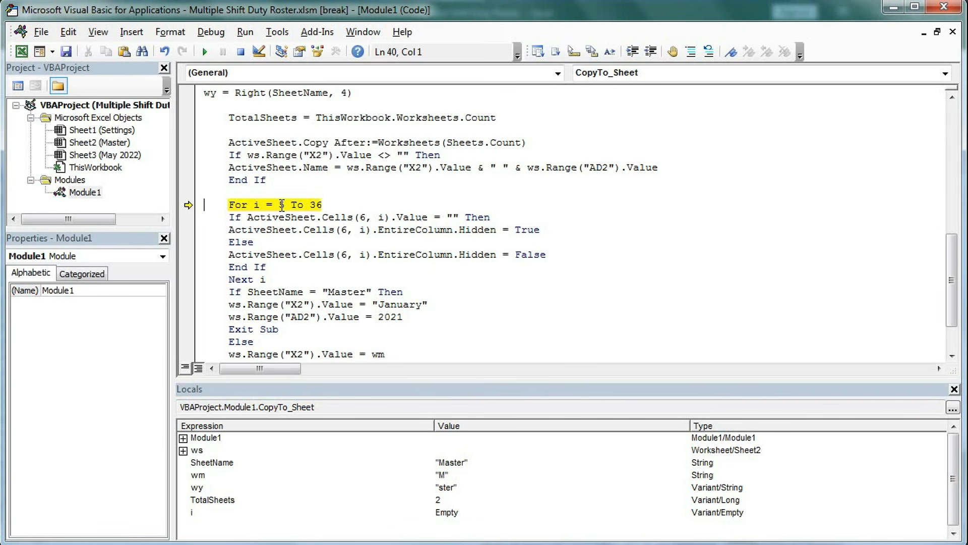
double_click(282, 205)
type("6")
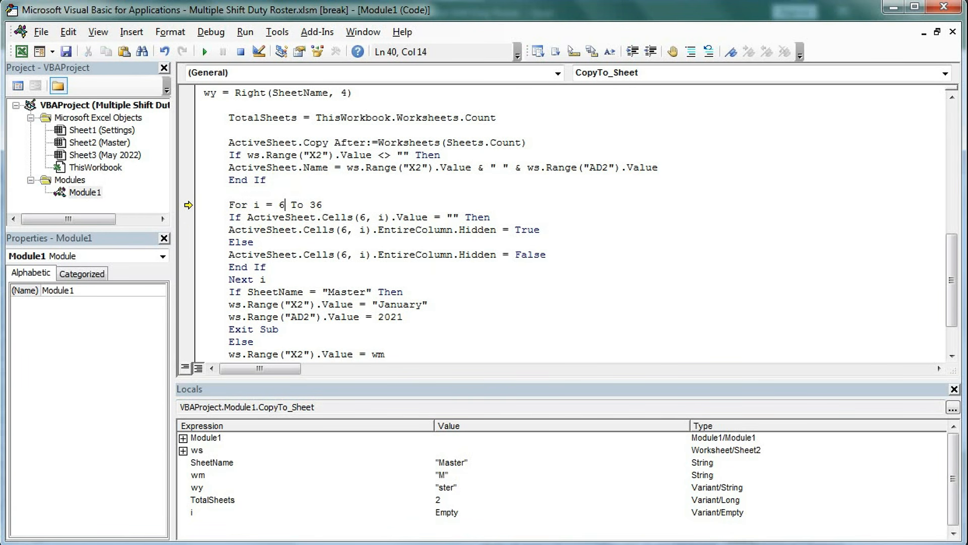
left_click(295, 230)
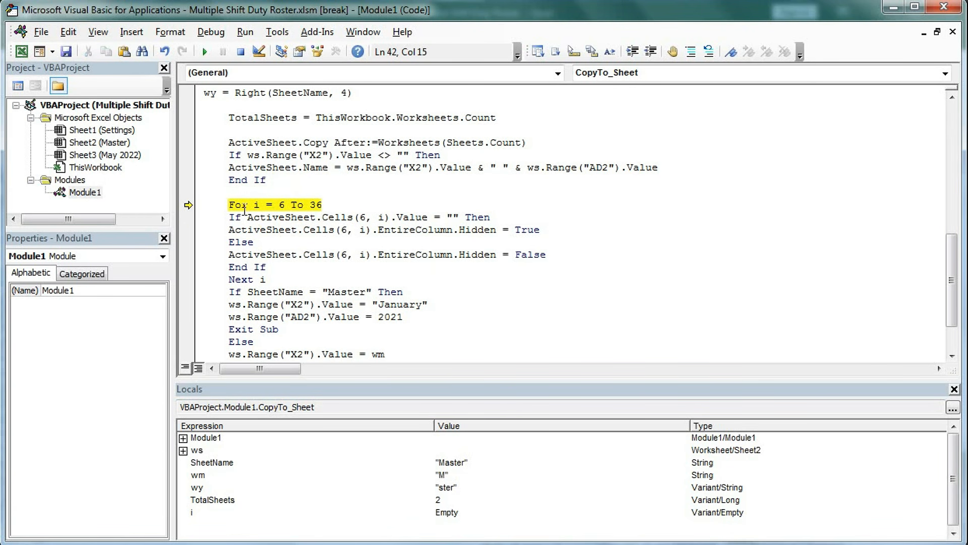
- Step through the first pass of the For i loop through the EntireColumn.Hidden = False line, comparing the row 6 reference with the sheet
key("F8")
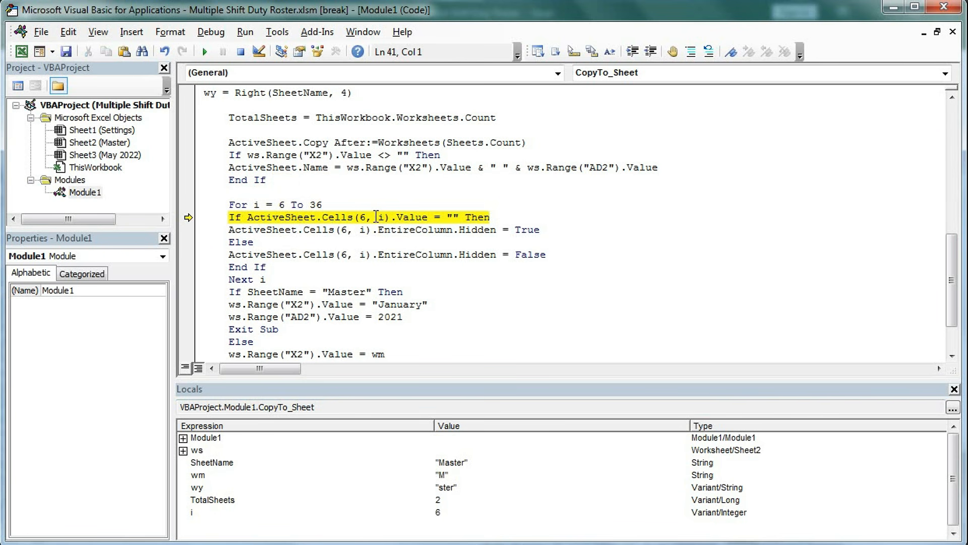
mouse_move(382, 215)
key("alt+F11")
key("F8")
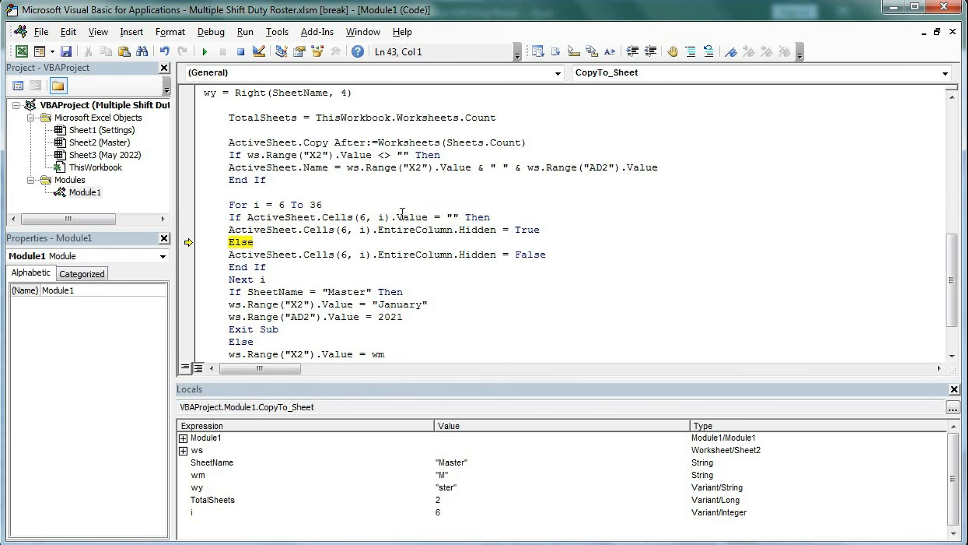
key("F8")
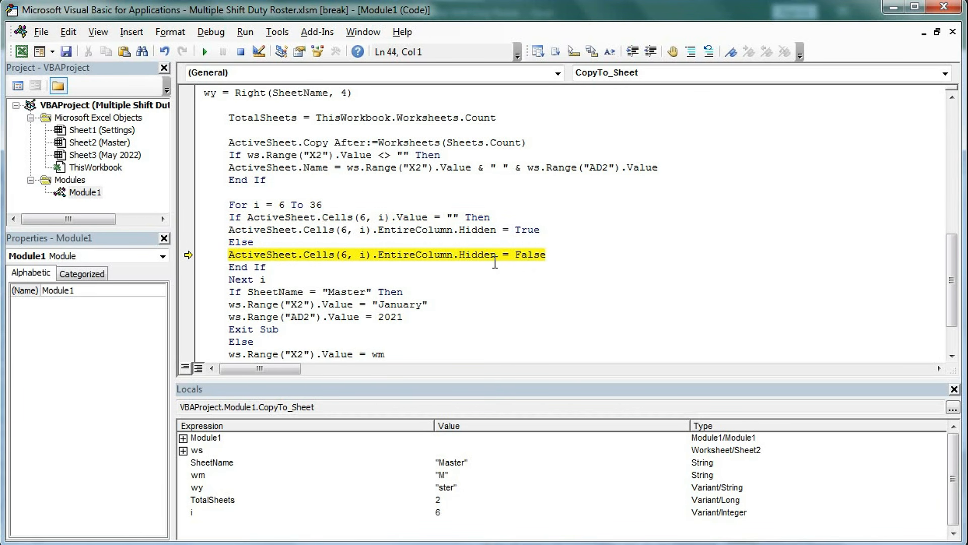
key("F8")
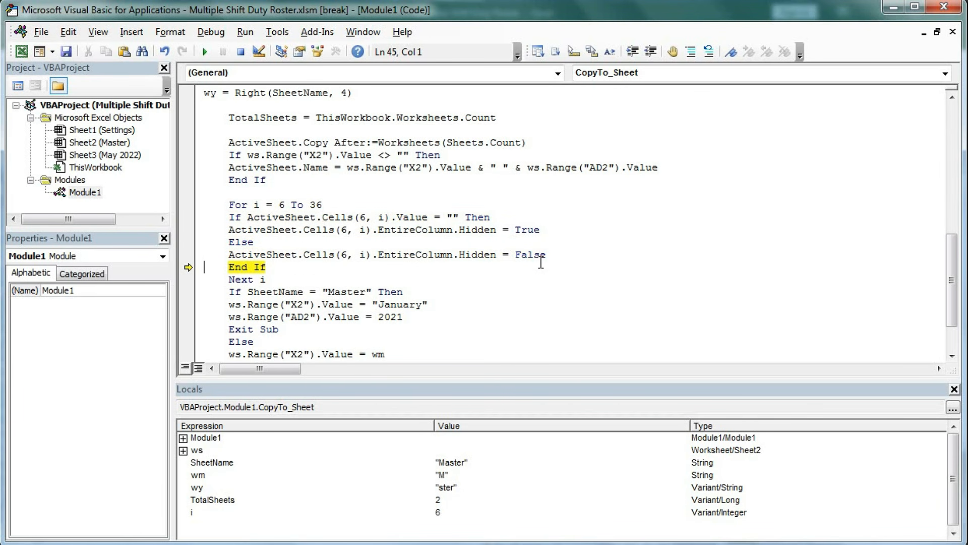
- Step through all remaining passes of the For i loop until execution reaches the If SheetName = "Master" line
key("F8")
key("F8")
key("F8")
key("F8")
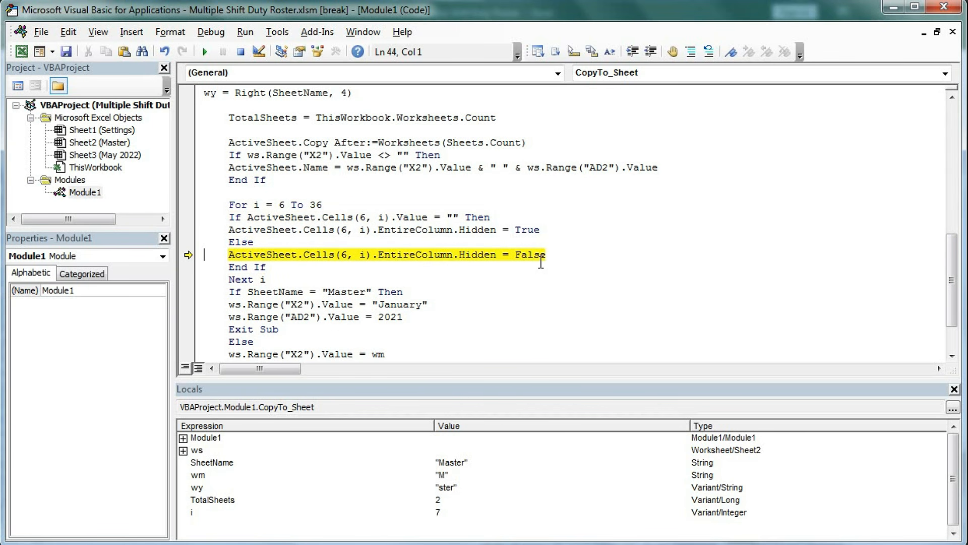
key("F8")
key("F8")
key("F8")
key("F8")
key("F8")
key("F8")
key("F8")
key("F8")
key("F8")
key("F8")
key("F8")
key("F8")
key("F8")
key("F8")
key("F8")
key("F8")
key("F8")
key("F8")
key("F8")
key("F8")
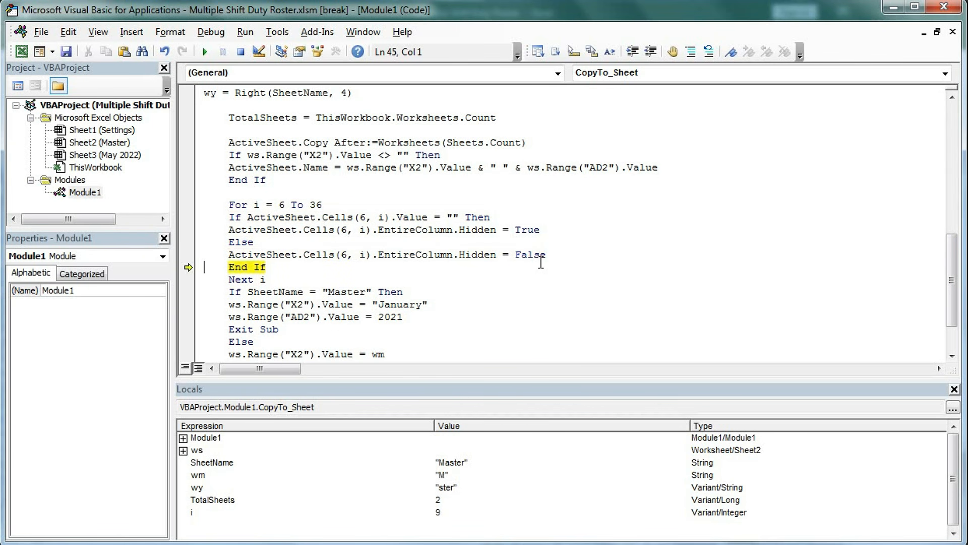
key("F8")
key("F8")
key("F8")
key("F8")
key("F8")
key("F8")
key("F8")
key("F8")
key("F8")
key("F8")
key("F8")
key("F8")
key("F8")
key("F8")
key("F8")
key("F8")
key("F8")
key("F8")
key("F8")
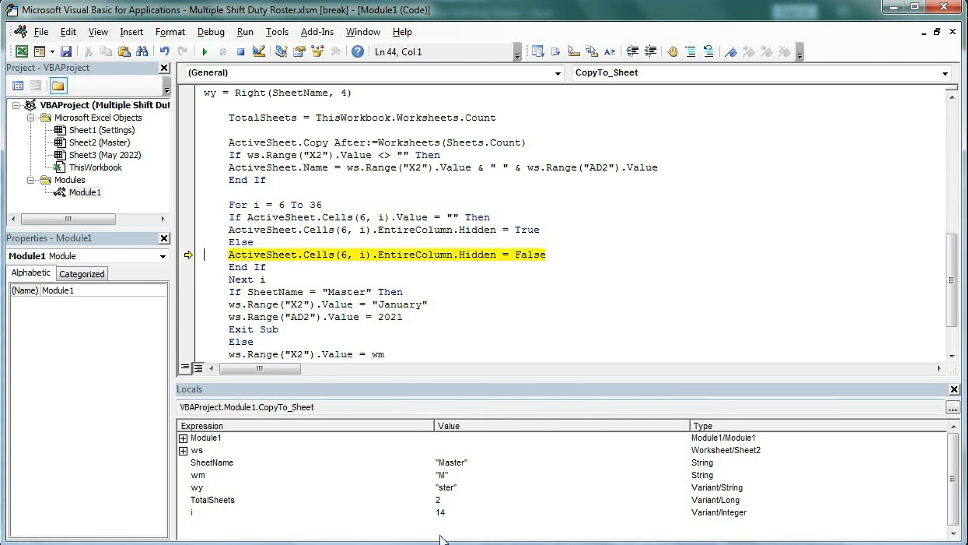
key("F8")
key("F8")
key("F8")
key("F8")
key("F8")
key("F8")
key("F8")
key("F8")
key("F8")
key("F8")
key("F8")
key("F8")
key("F8")
key("F8")
key("F8")
key("F8")
key("F8")
key("F8")
key("F8")
key("F8")
key("F8")
key("F8")
key("F8")
key("F8")
key("F8")
key("F8")
key("F8")
key("F8")
key("F8")
key("F8")
key("F8")
key("F8")
key("F8")
key("F8")
key("F8")
key("F8")
key("F8")
key("F8")
key("F8")
key("F8")
key("F8")
key("F8")
key("F8")
key("F8")
key("F8")
key("F8")
key("F8")
key("F8")
key("F8")
key("F8")
key("F8")
key("F8")
key("F8")
key("F8")
key("F8")
key("F8")
key("F8")
key("F8")
key("F8")
key("F8")
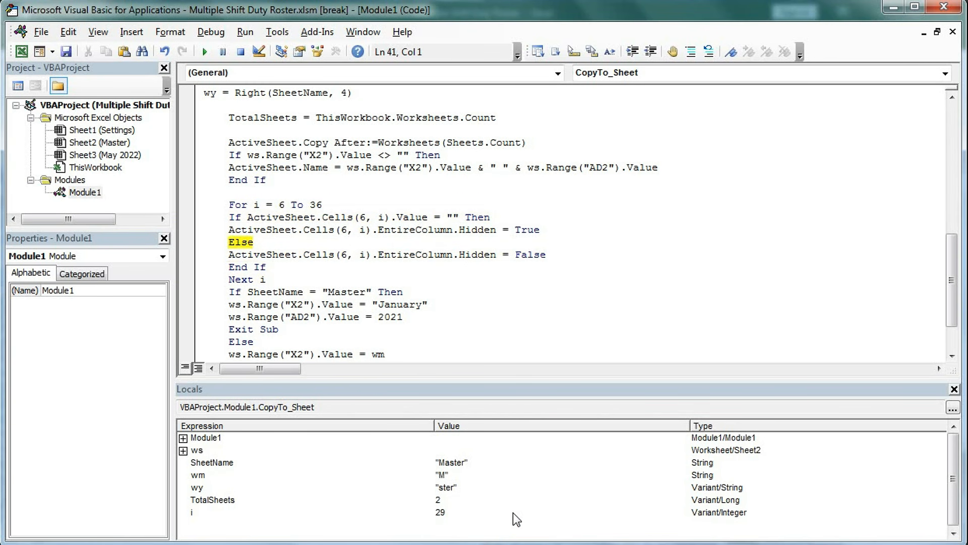
key("F8")
key("F8")
key("F8")
key("F8")
key("F8")
key("F8")
key("F8")
key("F8")
key("F8")
key("F8")
key("F8")
key("F8")
key("F8")
key("F8")
key("F8")
key("F8")
key("F8")
key("F8")
key("F8")
key("F8")
key("F8")
key("F8")
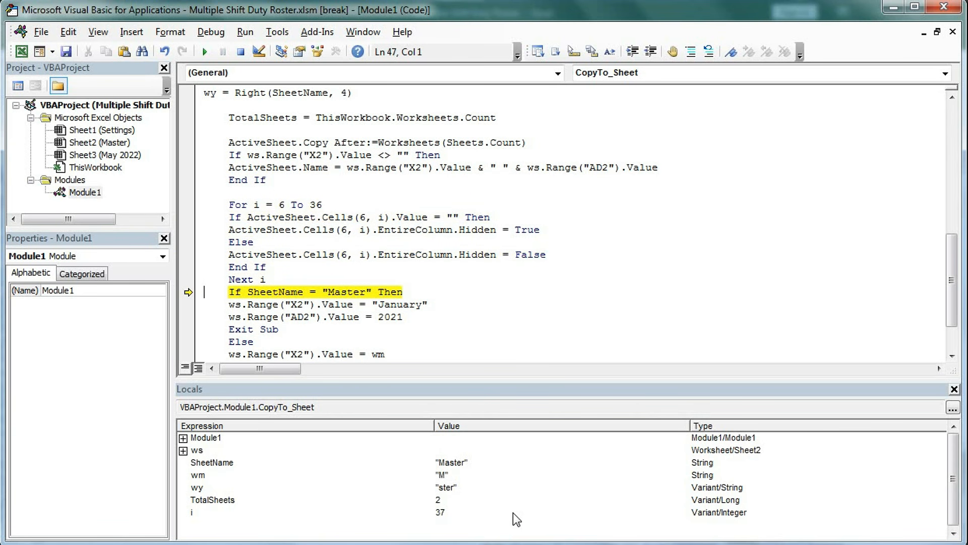
- Check the May 2022 sheet and compare the Master sheet's month and year with the macro's X2 and AD2 reset lines
key("alt+F11")
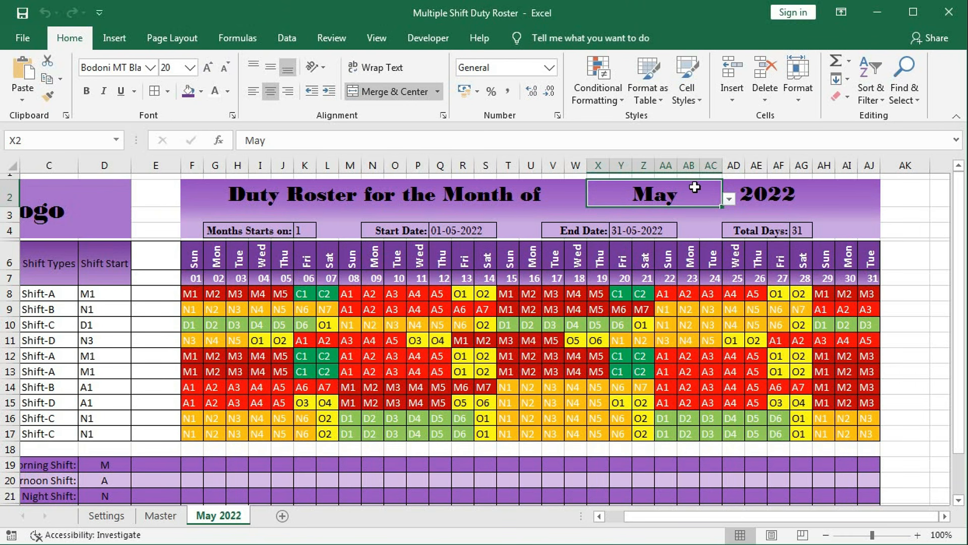
key("alt+Tab")
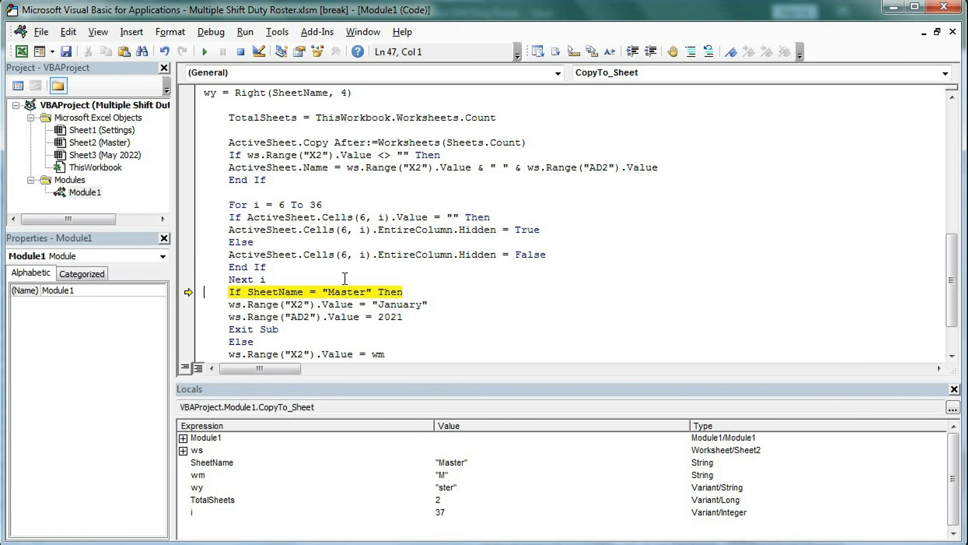
scroll(296, 320, "down", 2)
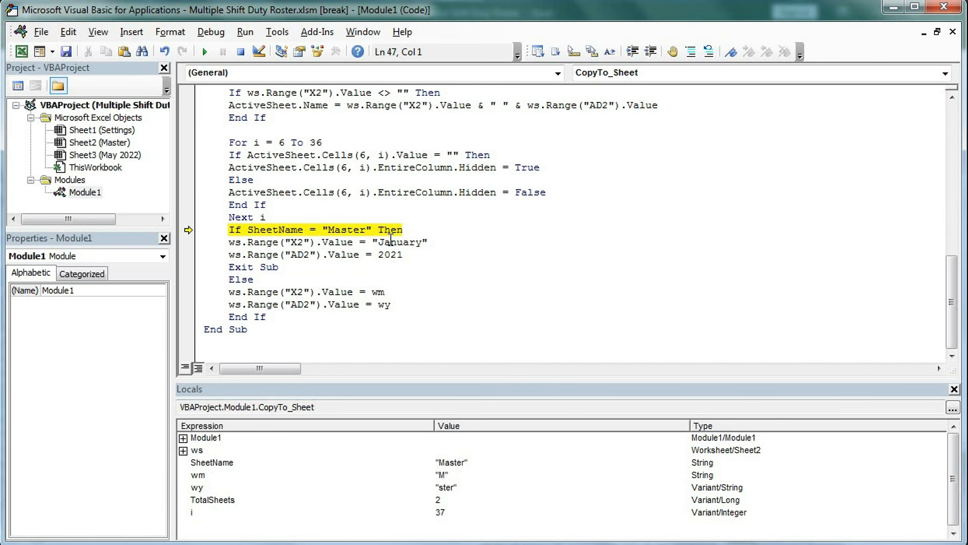
mouse_move(256, 250)
key("alt+Tab")
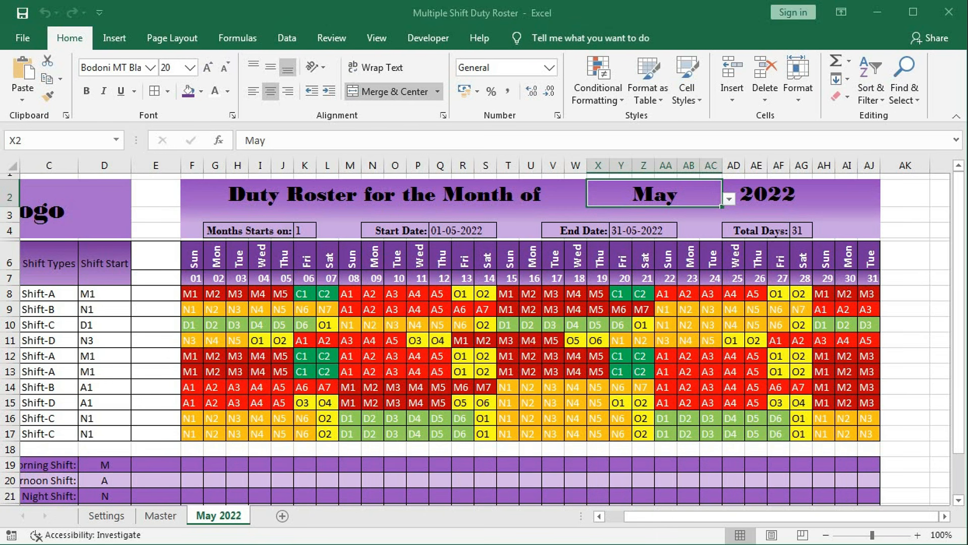
left_click(157, 517)
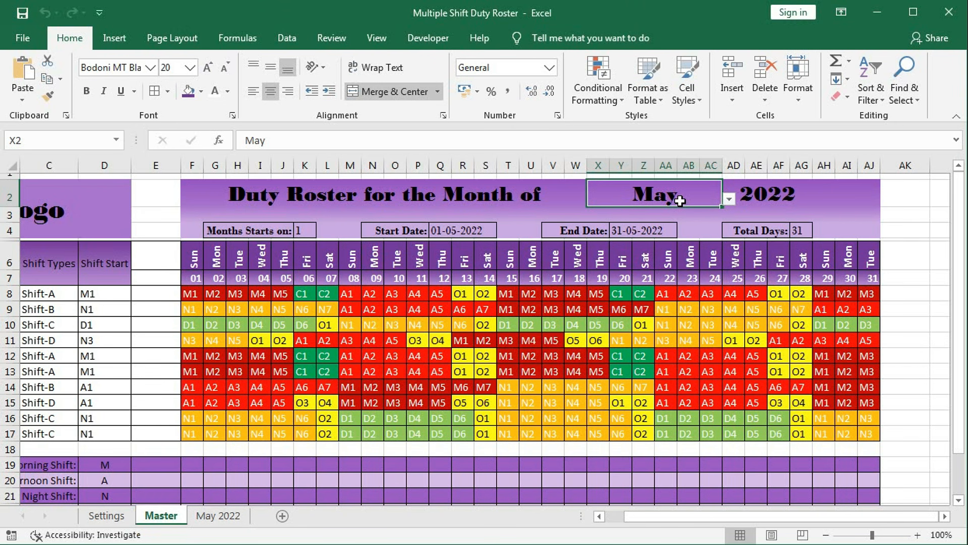
left_click(364, 537)
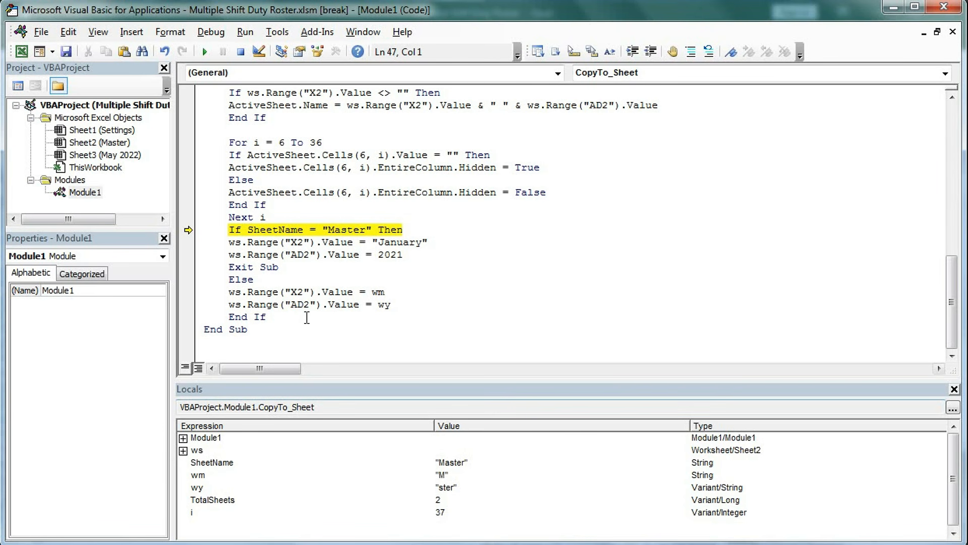
- Change the year assigned to AD2 in the Master branch of CopyTo_Sheet to 2022
left_click(407, 259)
key("BackSpace")
type("2")
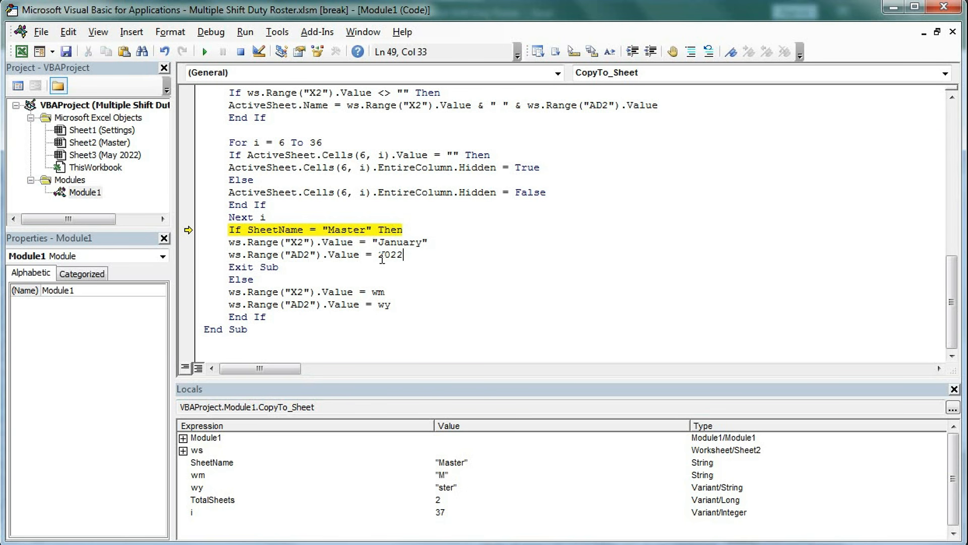
- Replace the year assigned to AD2 in the Master branch of CopyTo_Sheet with Format(Date, "YYYY")
double_click(382, 259)
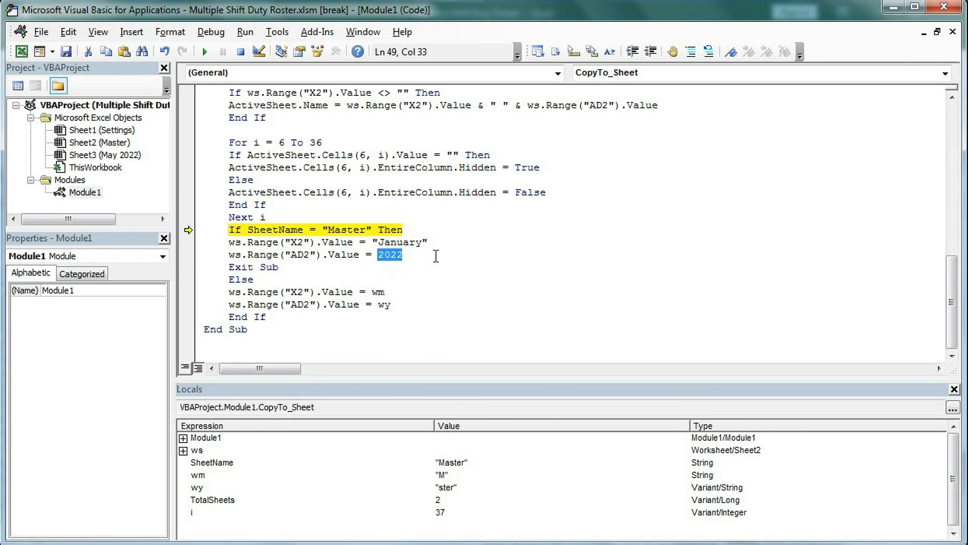
type("format(")
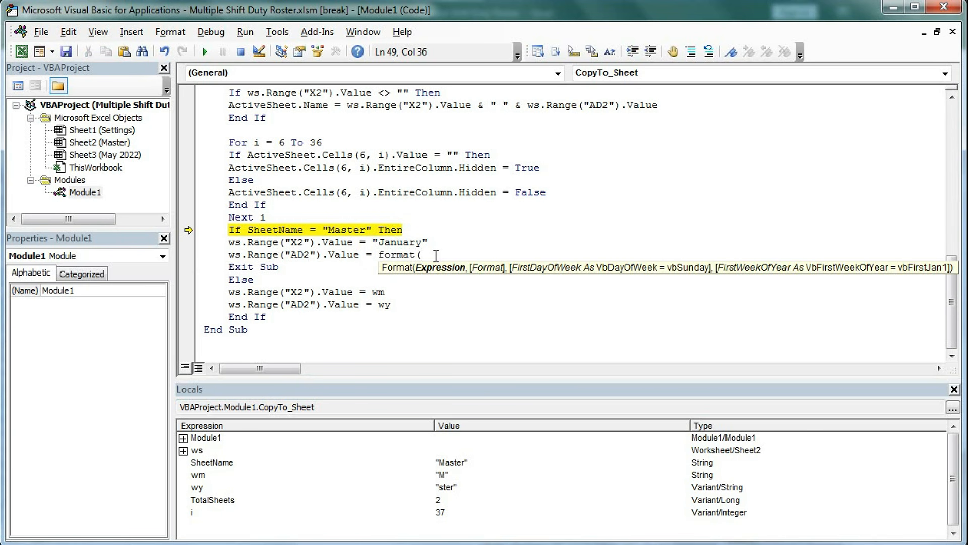
type("date,\"YYYY")
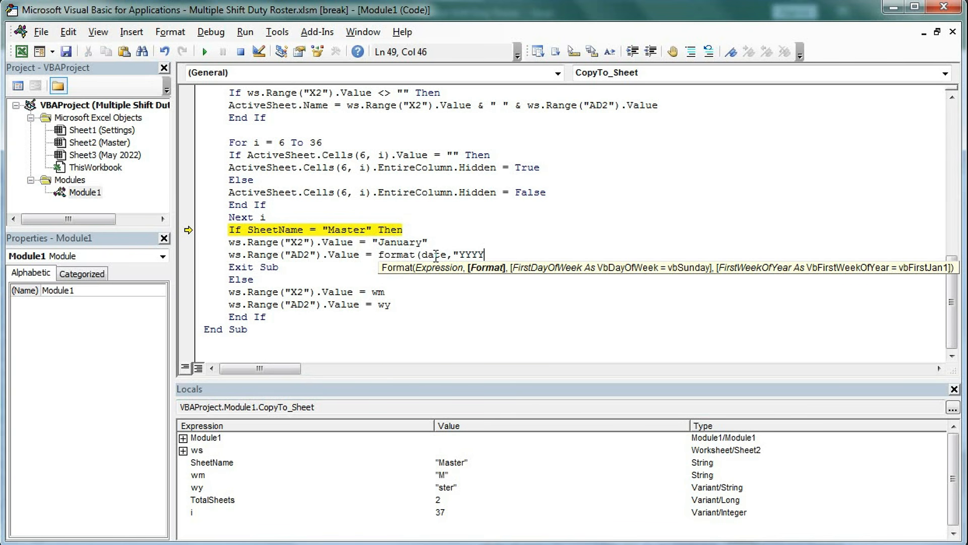
type("\")")
left_click(435, 263)
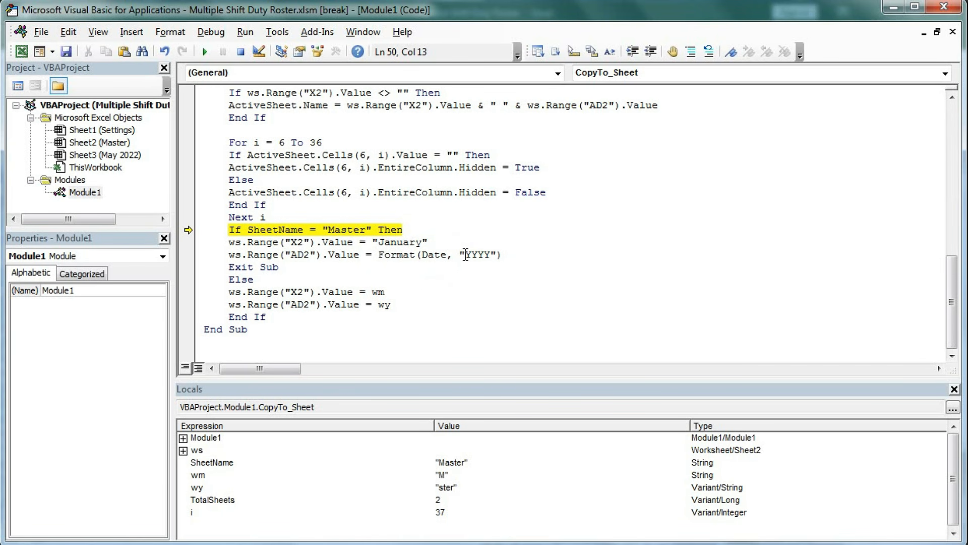
left_click_drag(464, 254, 494, 254)
- Step through the Master branch to the end of CopyTo_Sheet, checking the reset month and year on the Master sheet
mouse_move(340, 241)
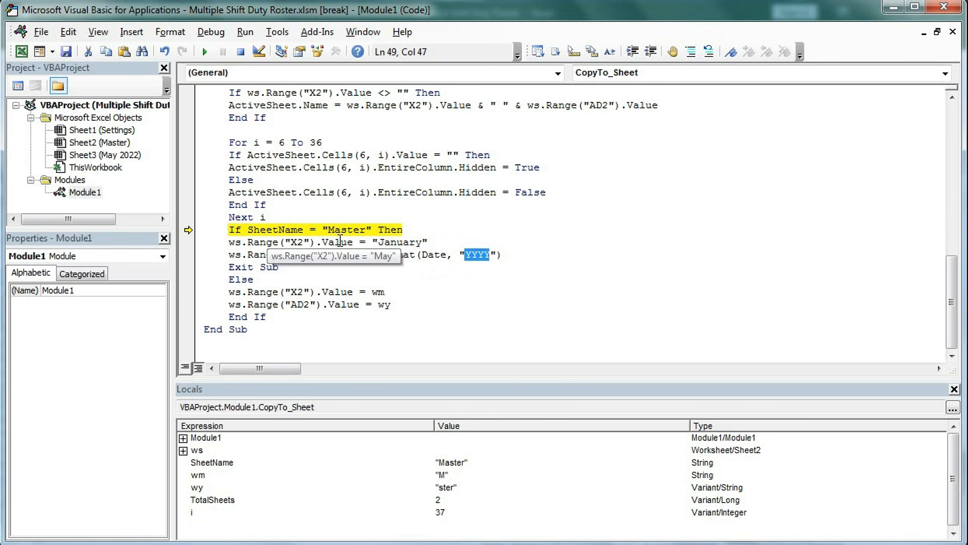
key("F8")
key("F8")
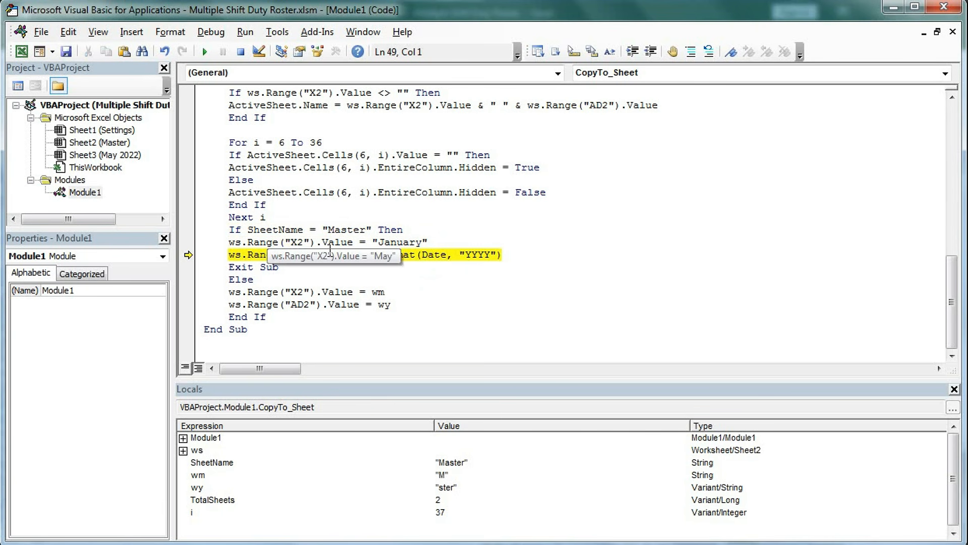
key("F8")
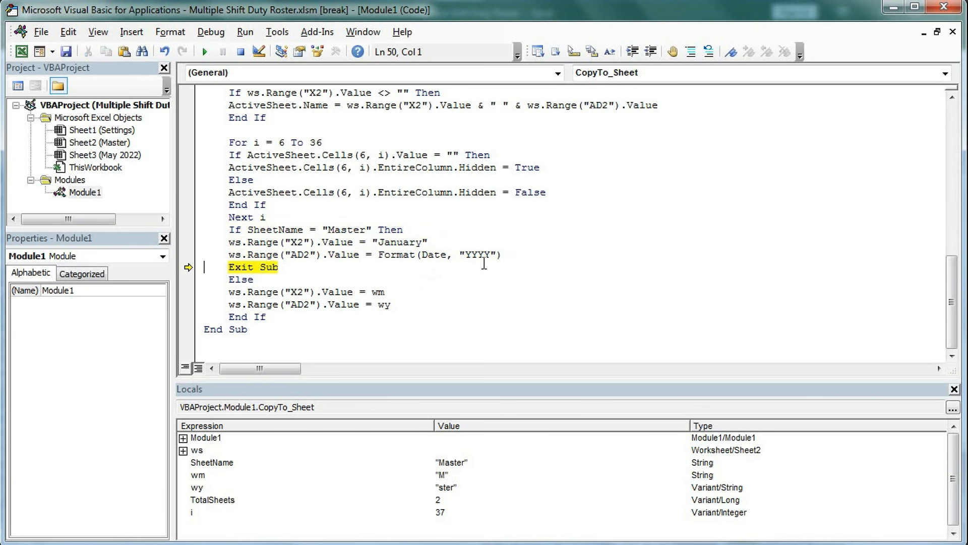
left_click(351, 489)
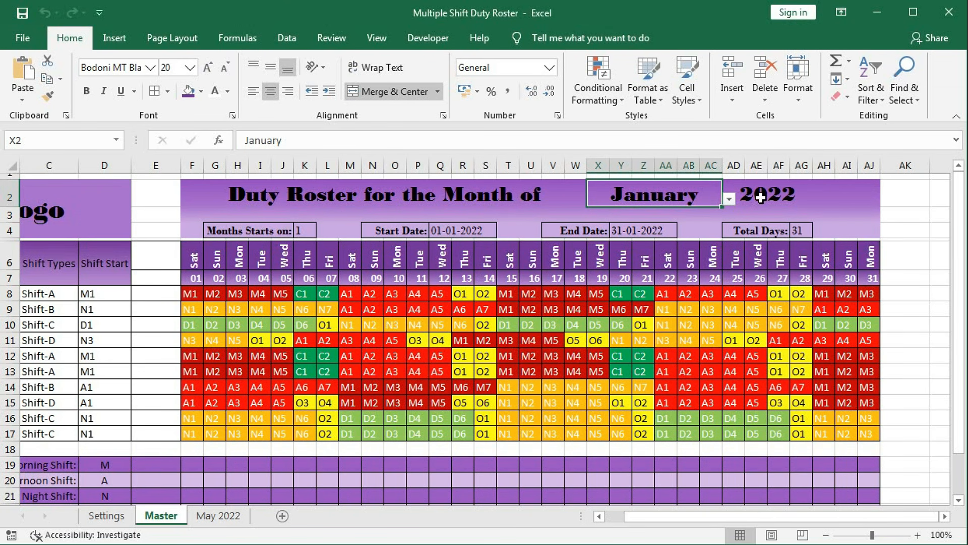
left_click(447, 490)
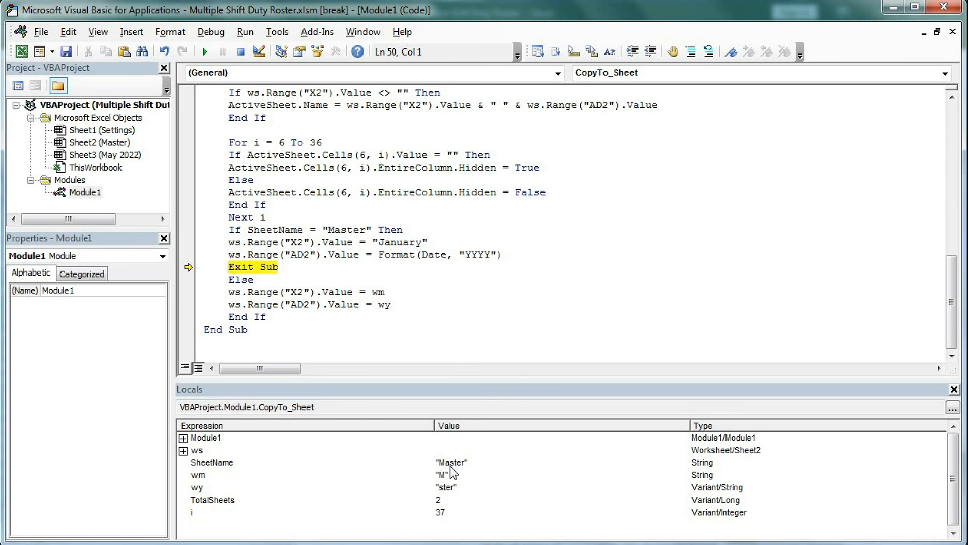
left_click_drag(291, 292, 304, 293)
key("F8")
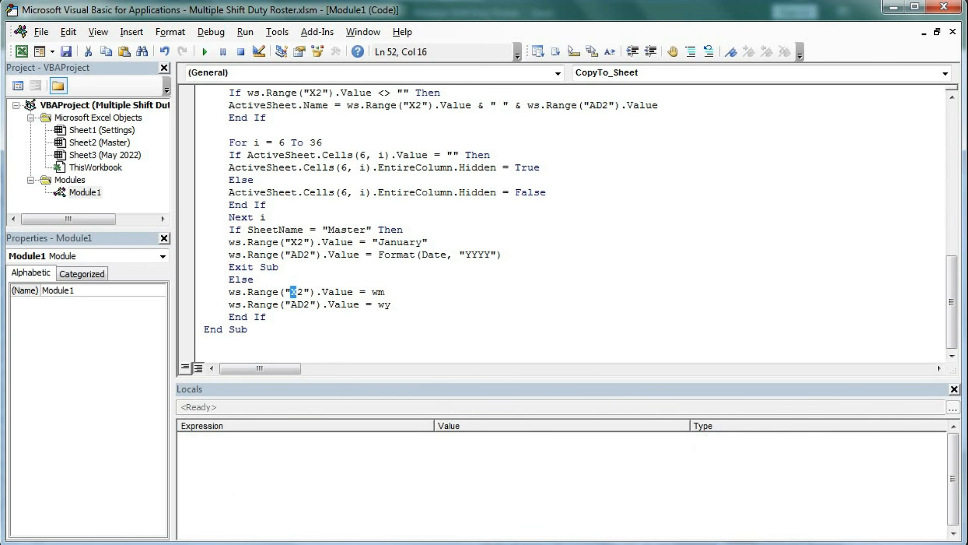
- Set the roster month in X2 of the Master sheet to May
key("alt+F11")
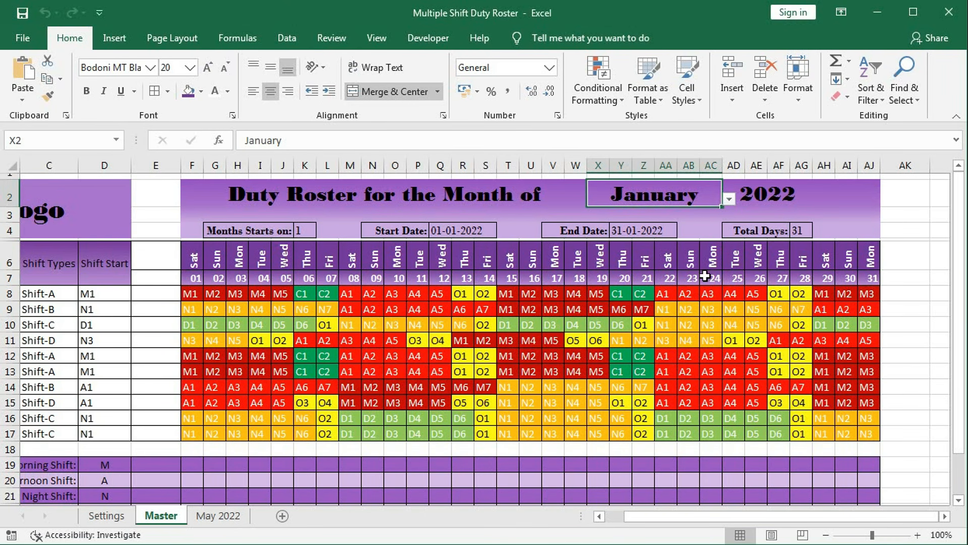
left_click(730, 199)
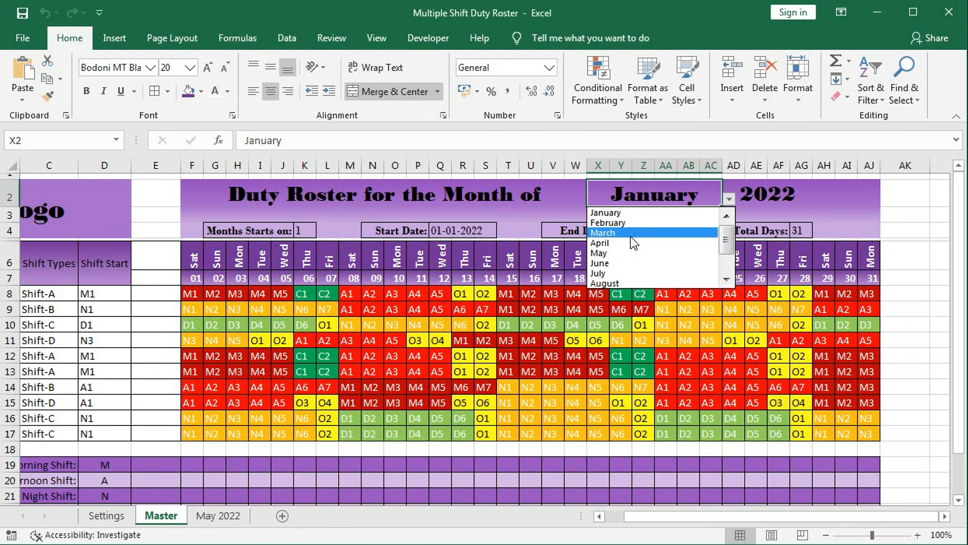
left_click(605, 254)
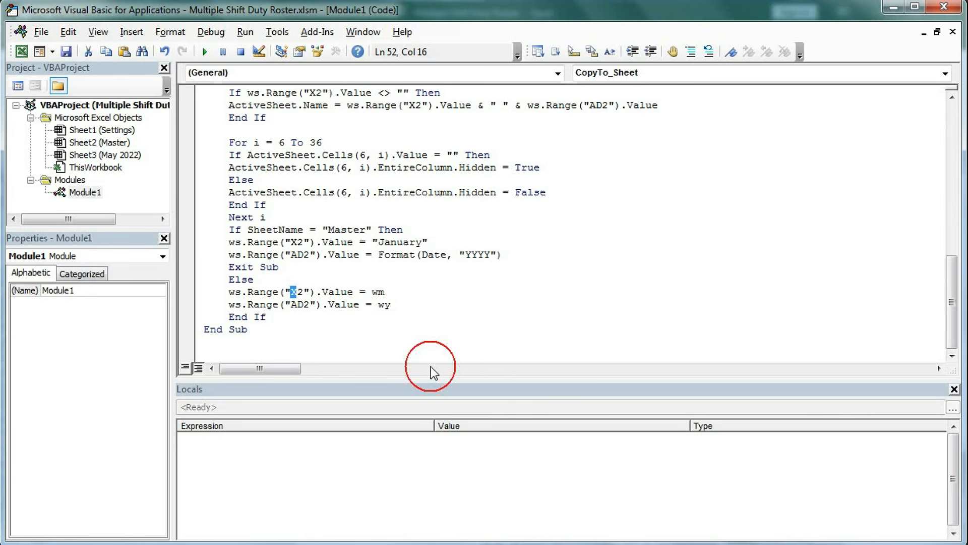
- Go to the start of the MoveTo_Sheet macro and compare its checksheet line with the Master sheet's month and year
scroll(431, 370, "up", 4)
scroll(392, 249, "up", 8)
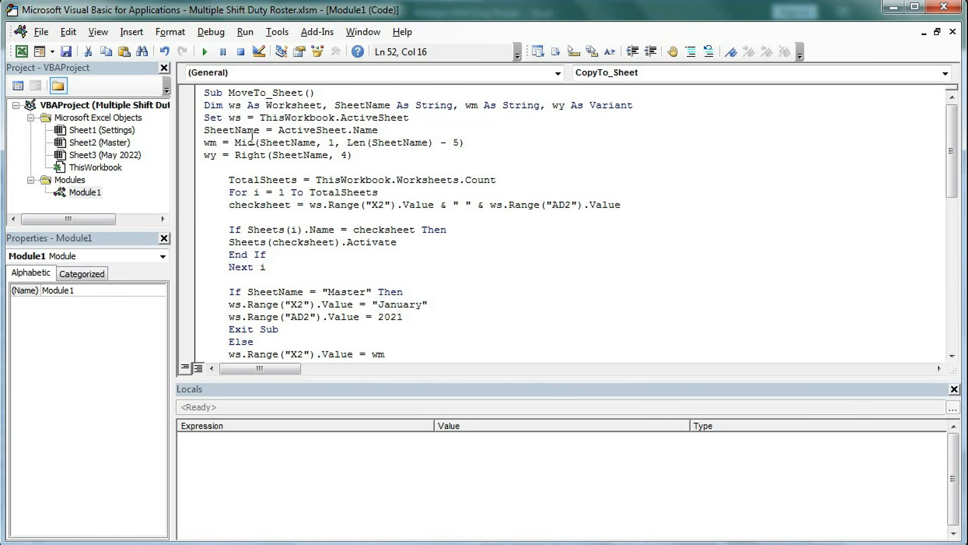
left_click(207, 105)
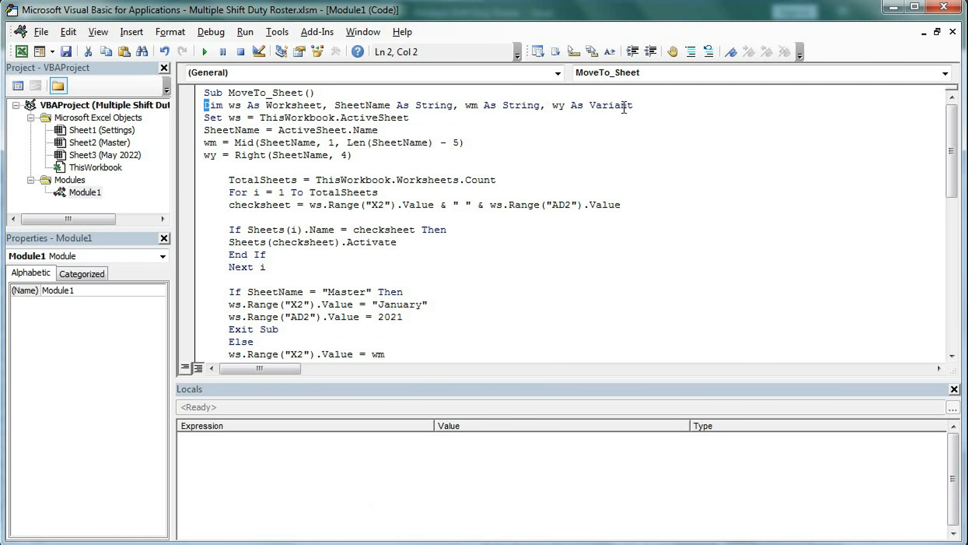
key("alt+F11")
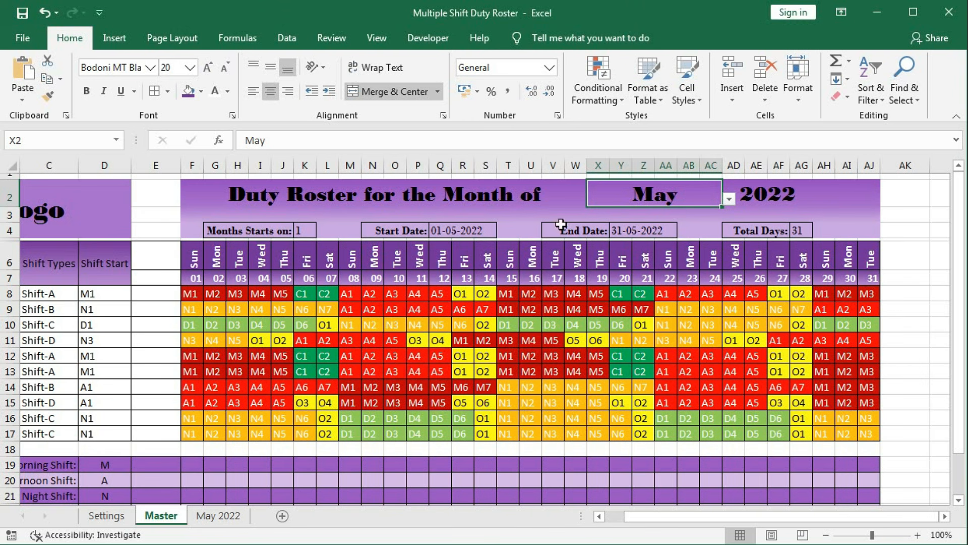
key("alt+F11")
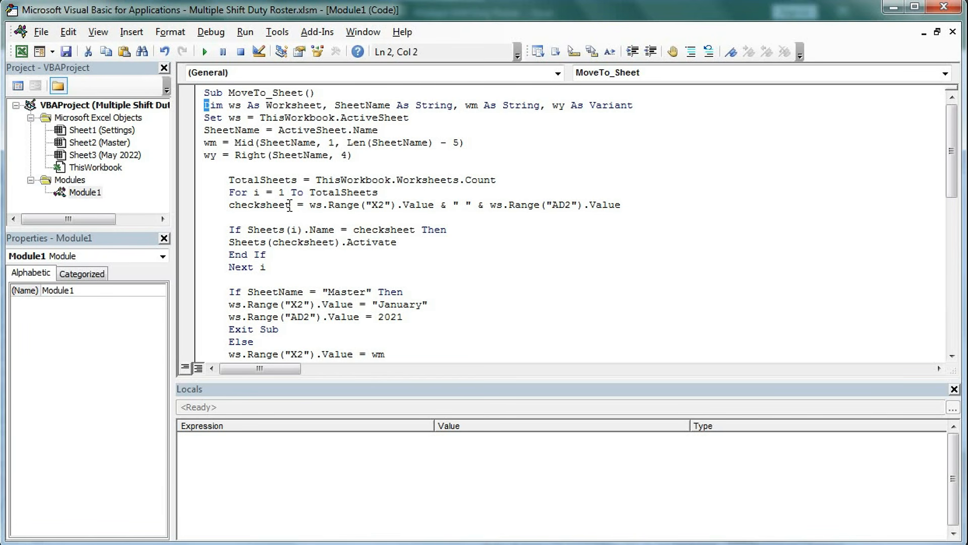
key("alt+F11")
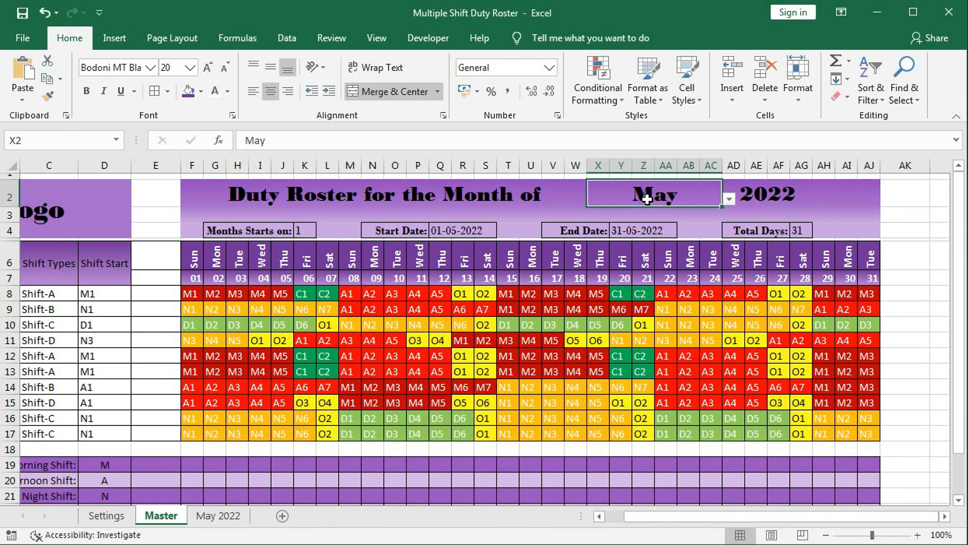
key("alt+F11")
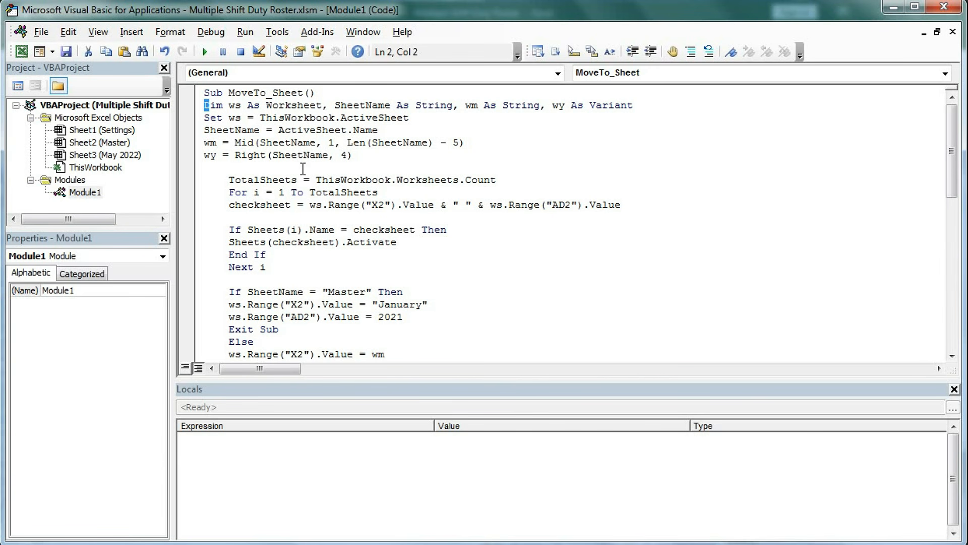
- Step through MoveTo_Sheet from its start until execution reaches the For i = 1 To TotalSheets line
key("F8")
key("F8")
key("F8")
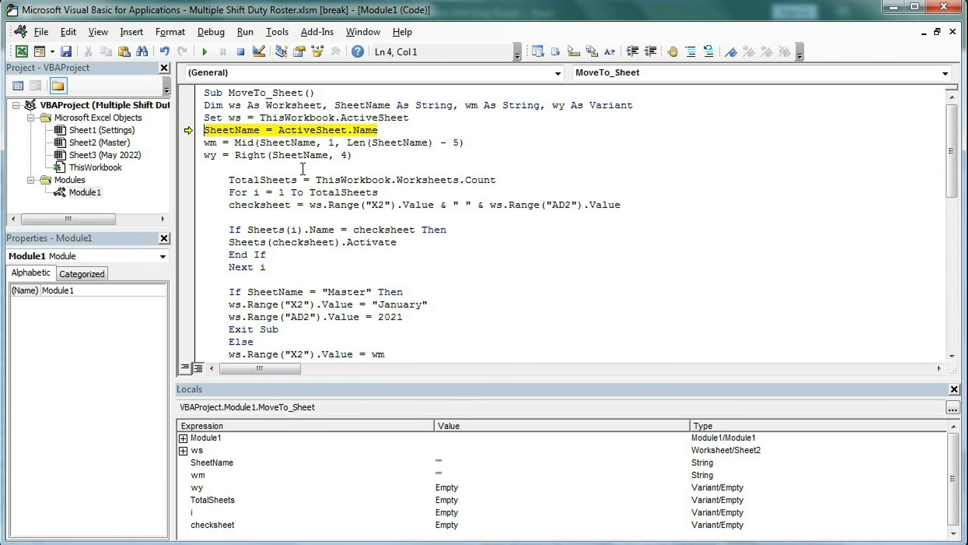
key("F8")
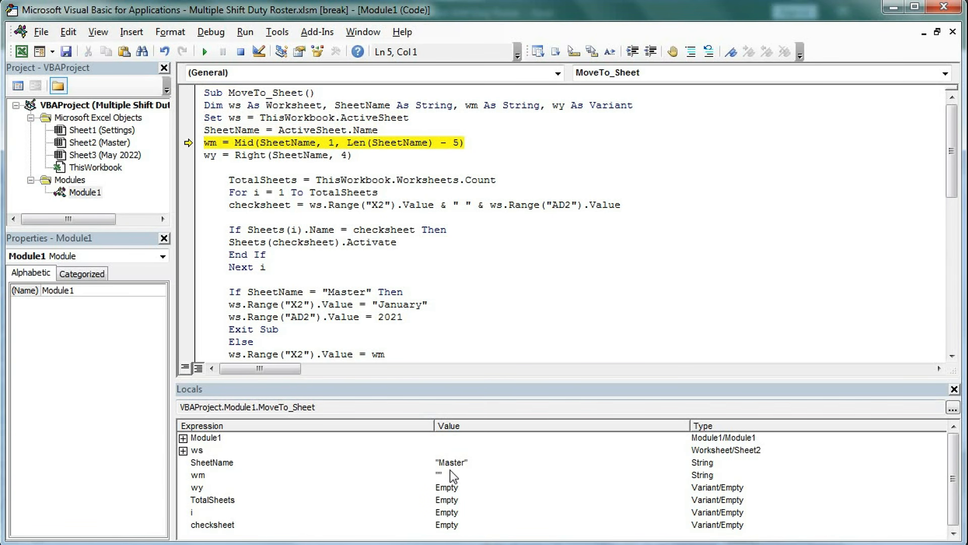
key("F8")
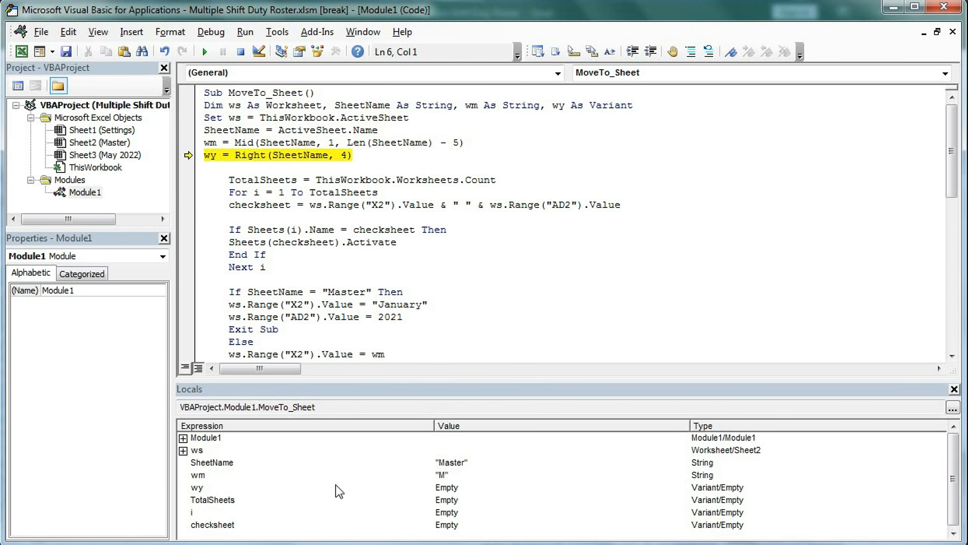
key("F8")
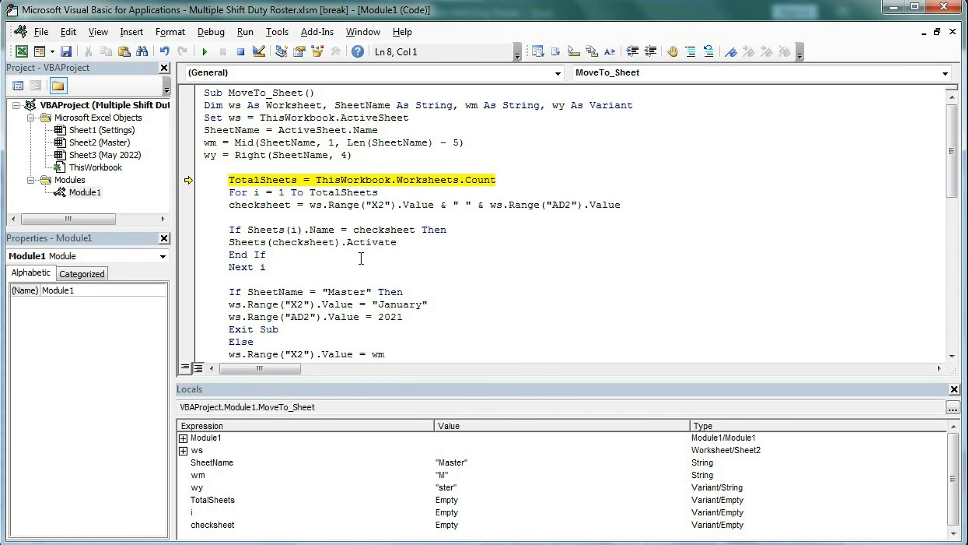
key("F8")
- Compare TotalSheets with the workbook's sheets and step through the checksheet assignment to the If Sheets(i).Name = checksheet line
mouse_move(238, 182)
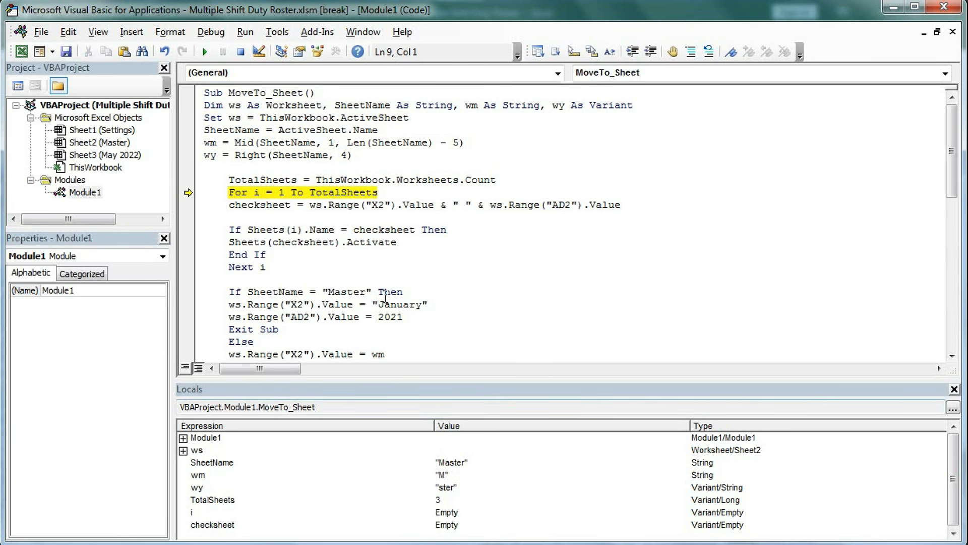
key("alt+F11")
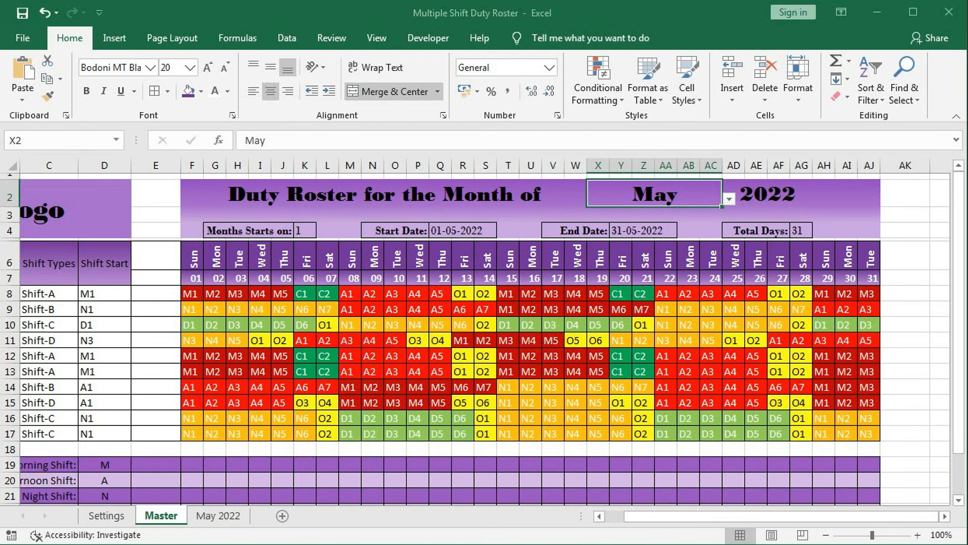
key("alt+F11")
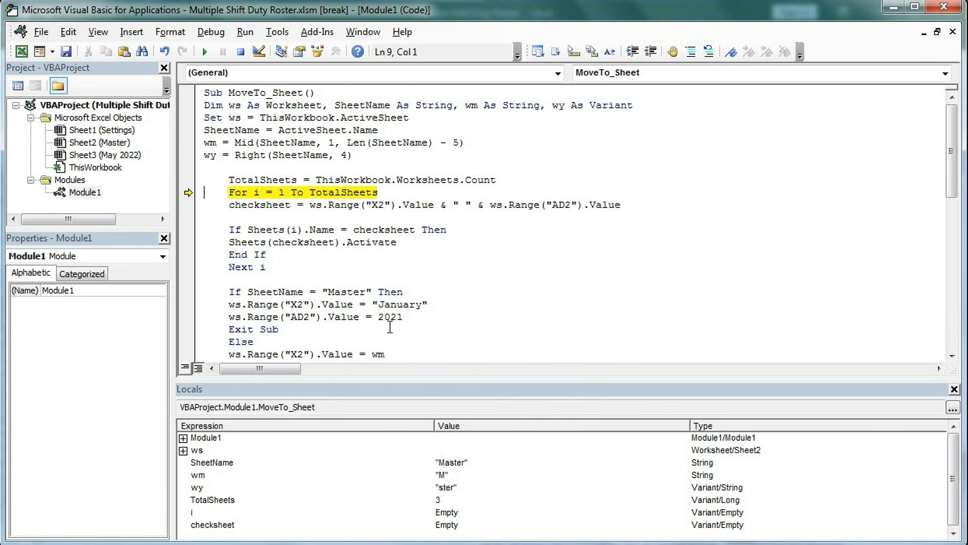
key("F8")
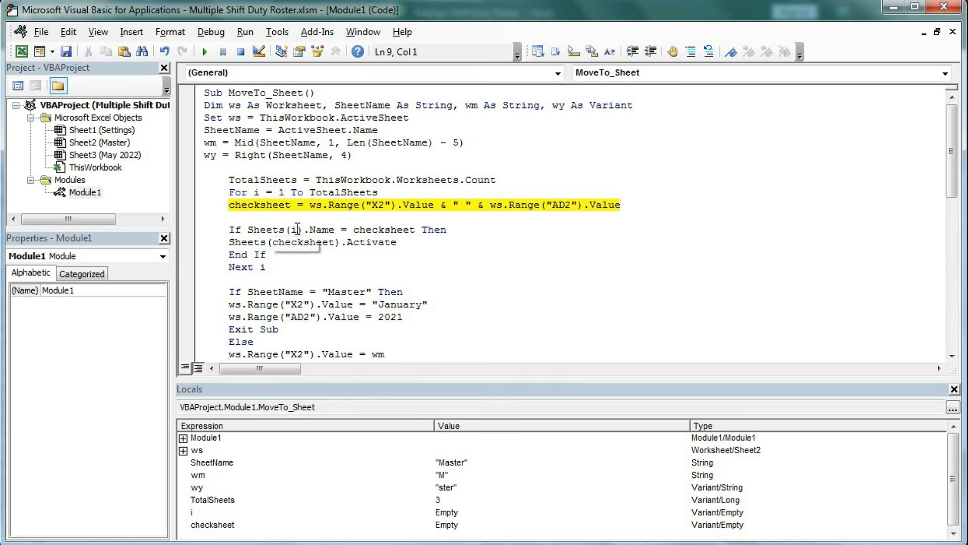
mouse_move(297, 230)
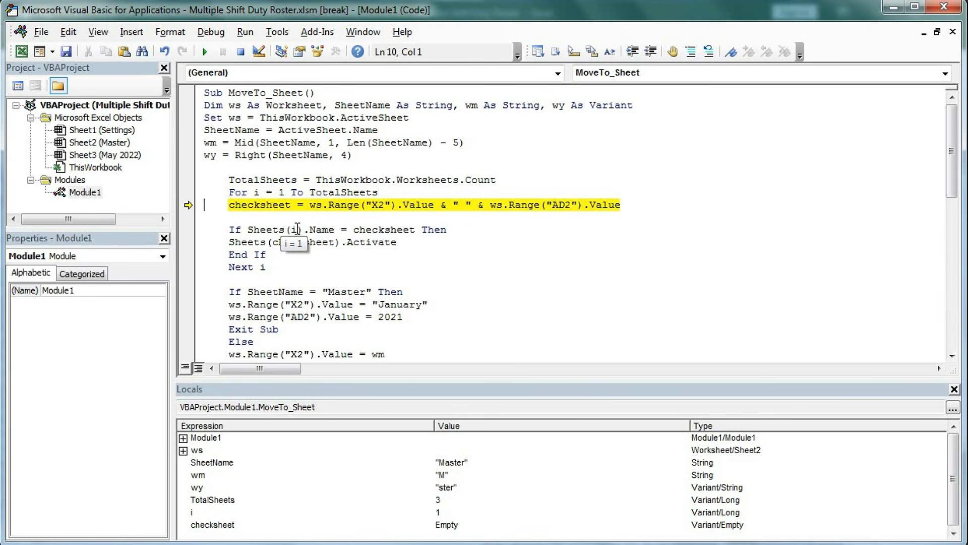
key("alt+F11")
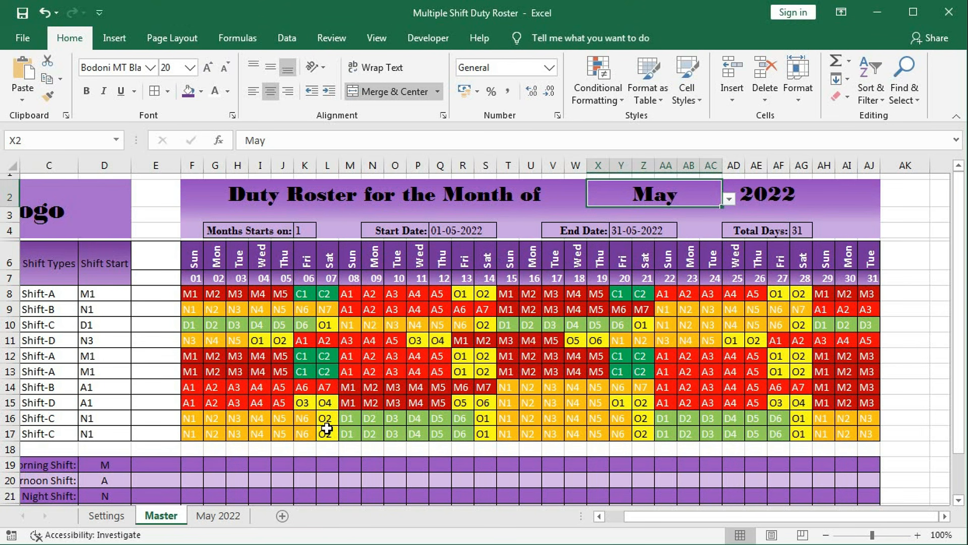
key("alt+F11")
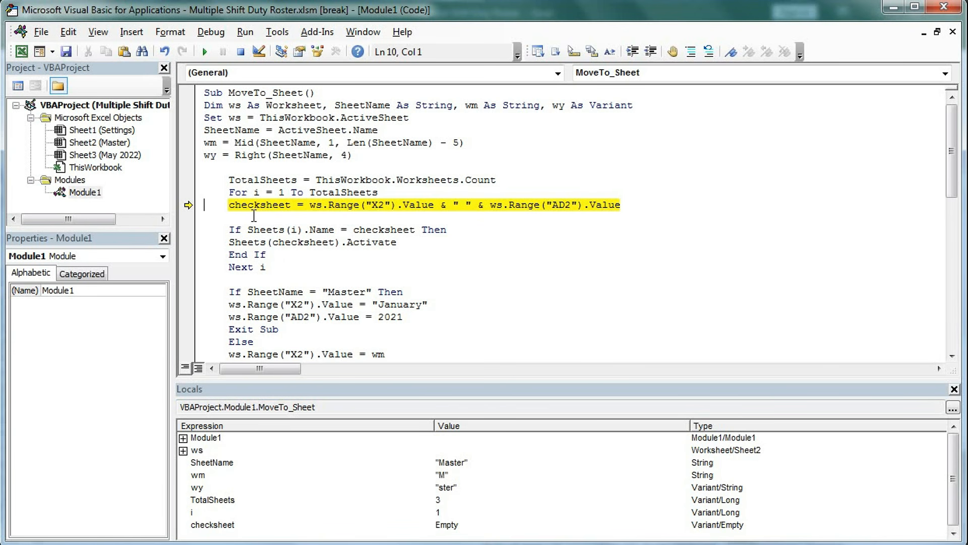
mouse_move(312, 208)
key("F8")
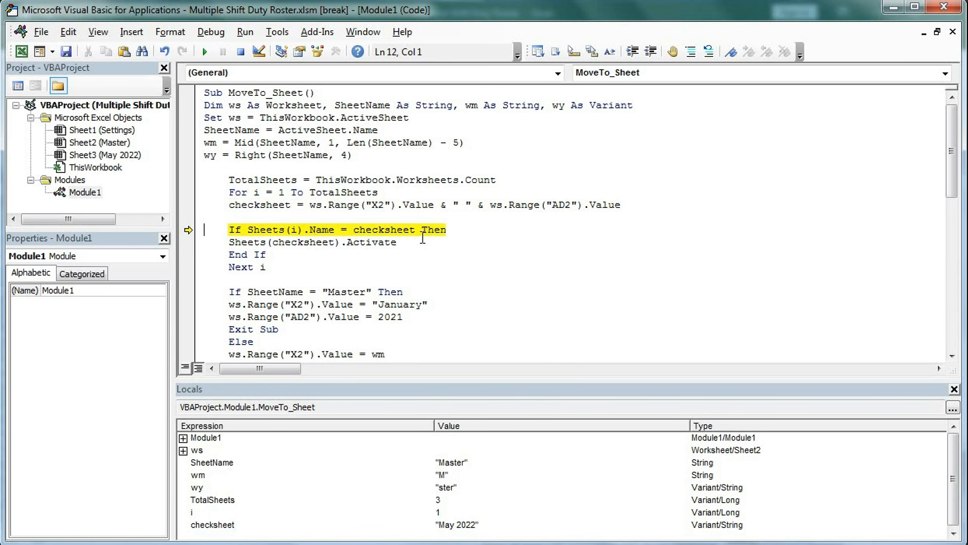
- Check the For loop's range and step through the rest of its first pass to the second pass's sheet-name comparison
left_click(229, 192)
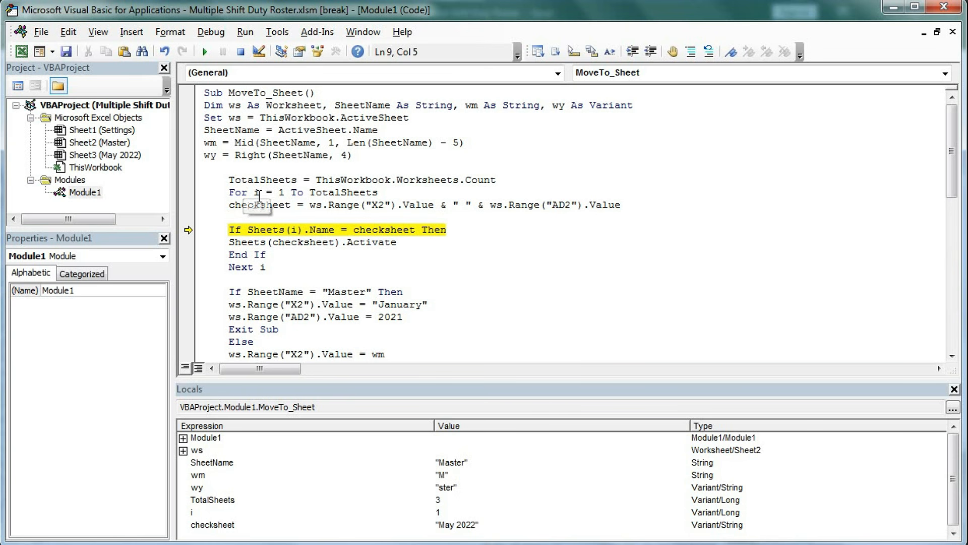
mouse_move(372, 190)
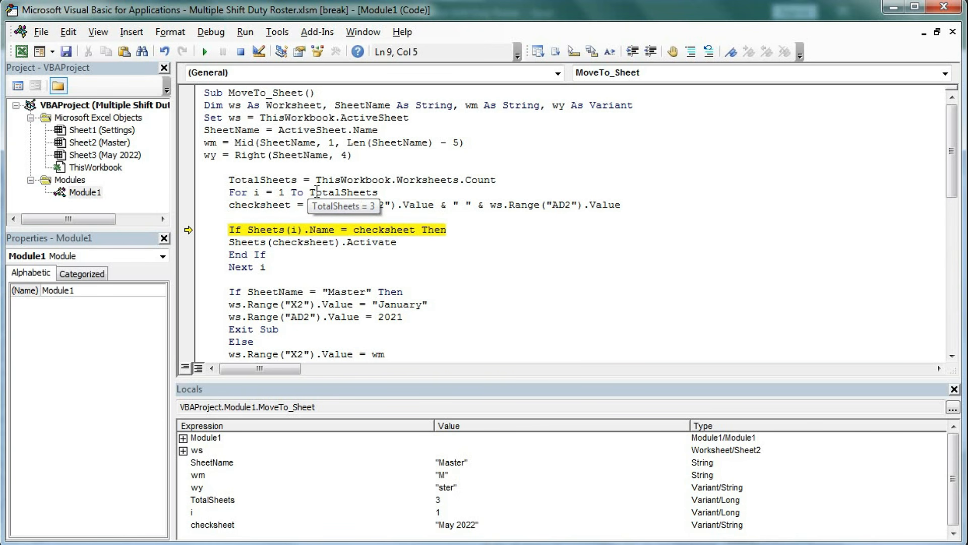
key("F8")
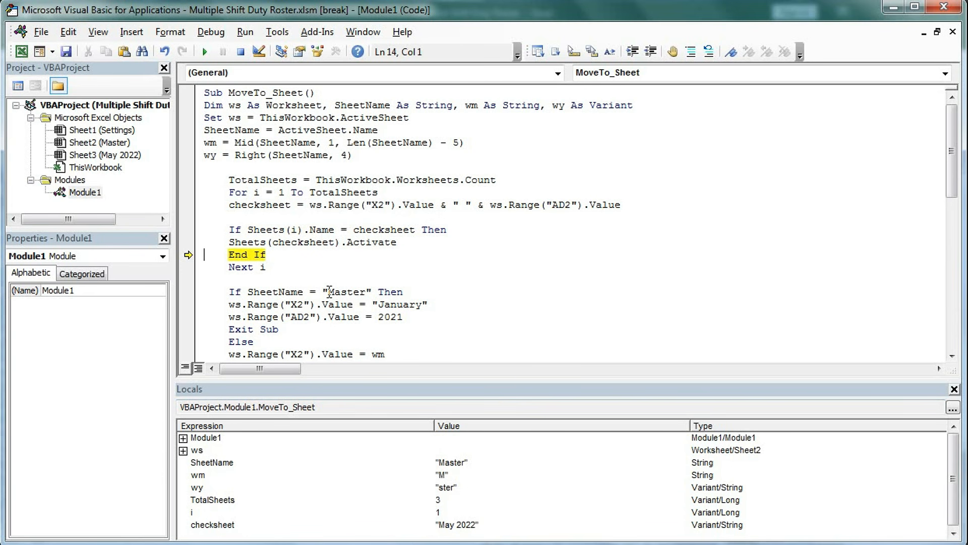
key("F8")
key("F8")
key("F8")
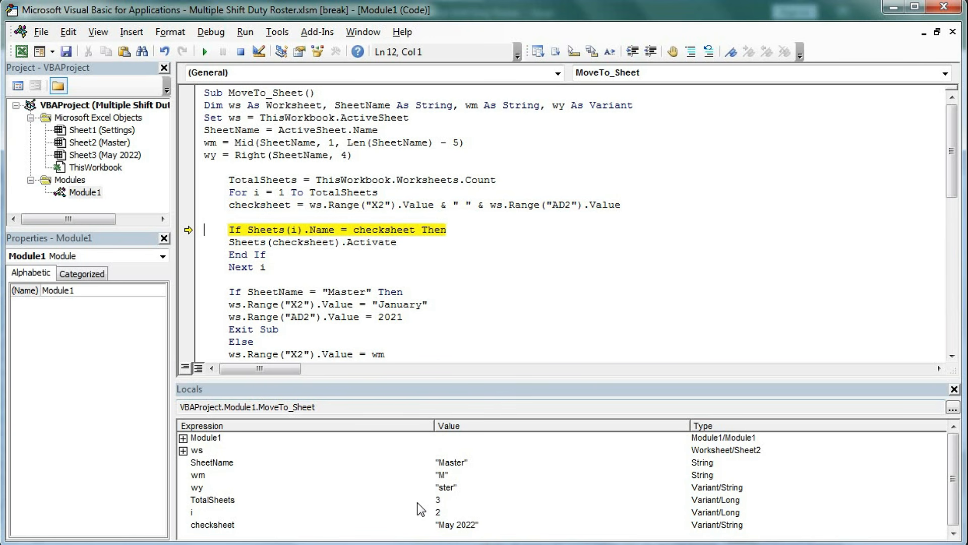
- Step through the rest of the For loop's second pass until the third pass's If Sheets(i).Name = checksheet line
key("F8")
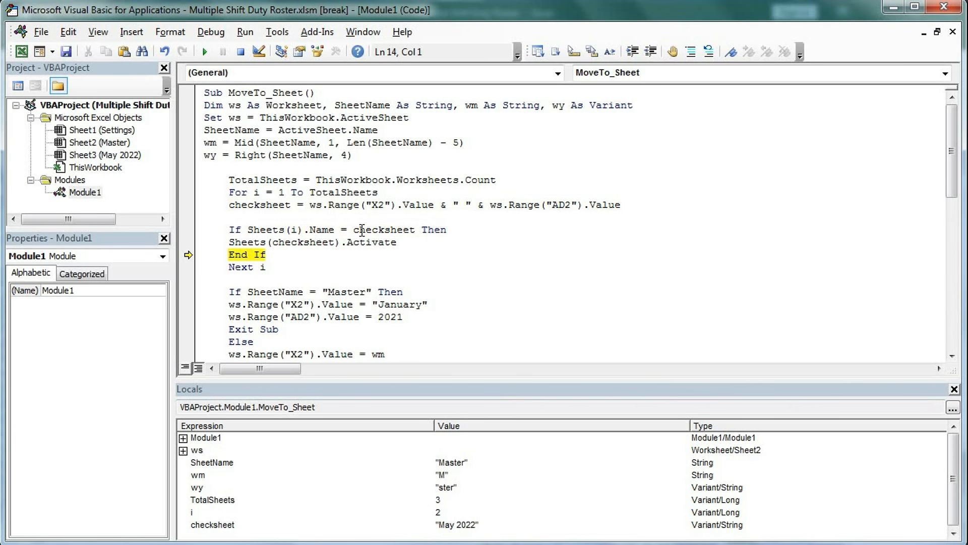
mouse_move(402, 232)
key("F8")
key("F8")
key("F8")
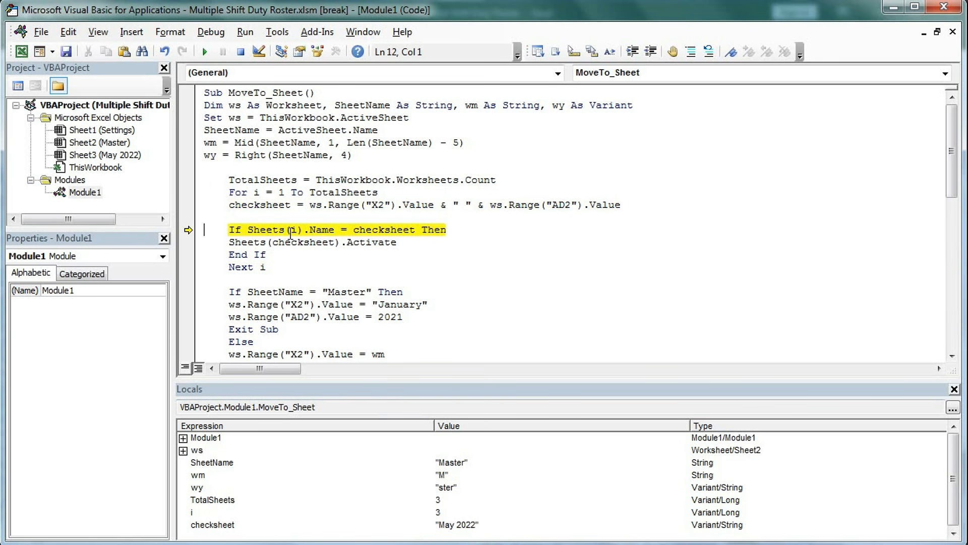
- Step through the third pass's Sheets(checksheet).Activate line, check the active sheet in the workbook, and continue to If SheetName = "Master" Then
key("F8")
mouse_move(271, 247)
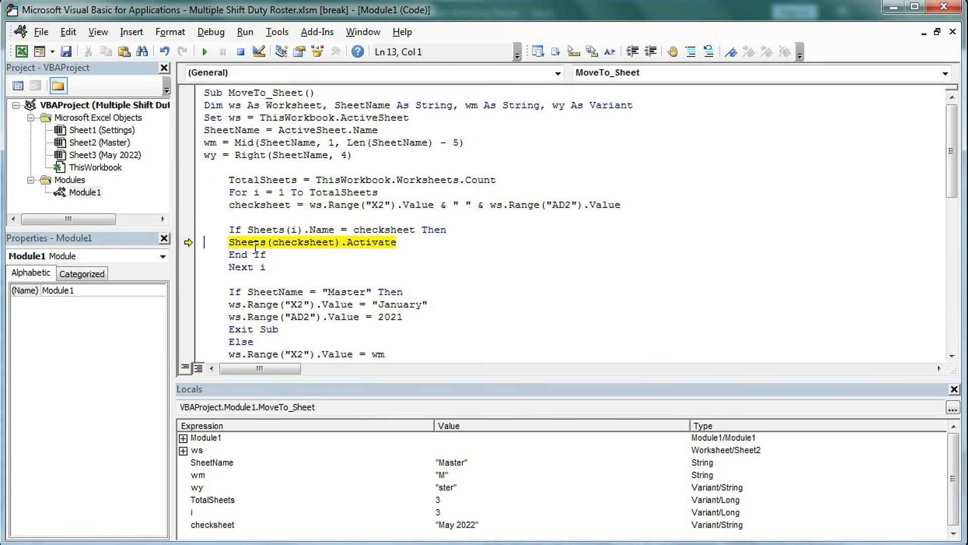
key("F8")
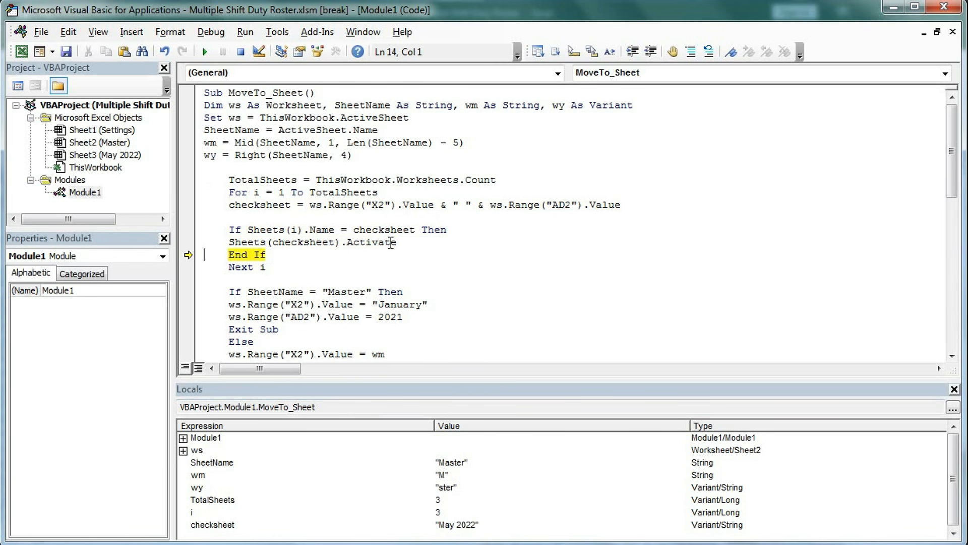
key("alt+Tab")
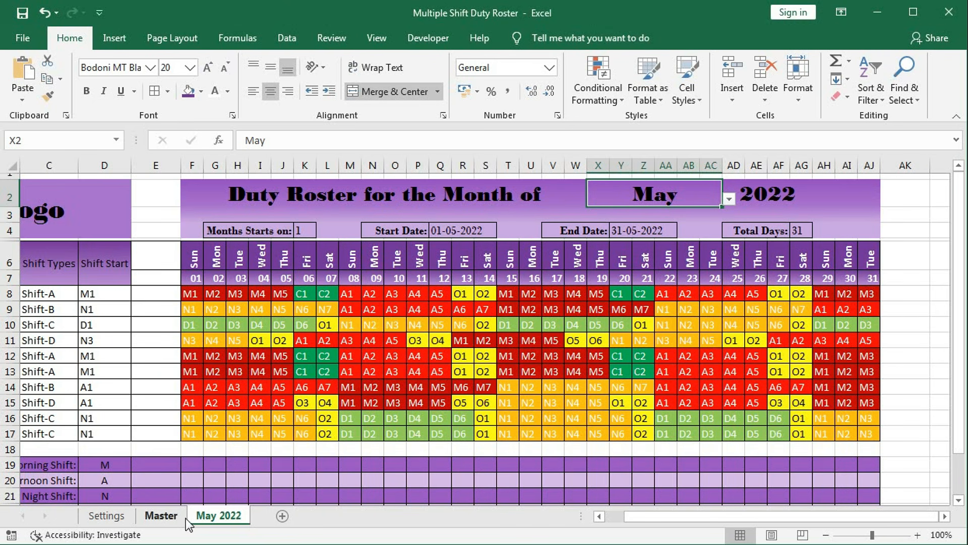
key("alt+Tab")
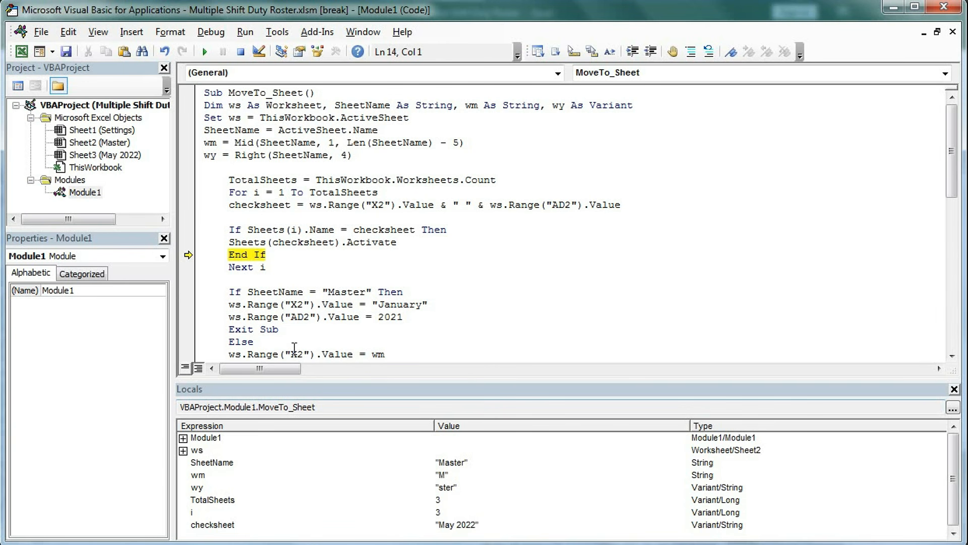
key("F8")
key("F8")
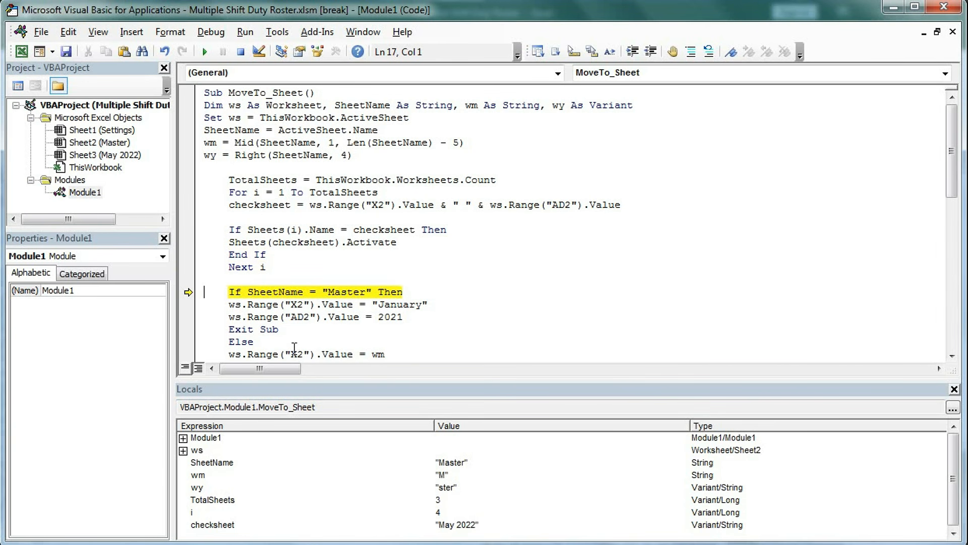
- Replace the fixed year in the Master branch's AD2 line of MoveTo_Sheet with Format(Date, "yyyy")
scroll(390, 291, "down", 2)
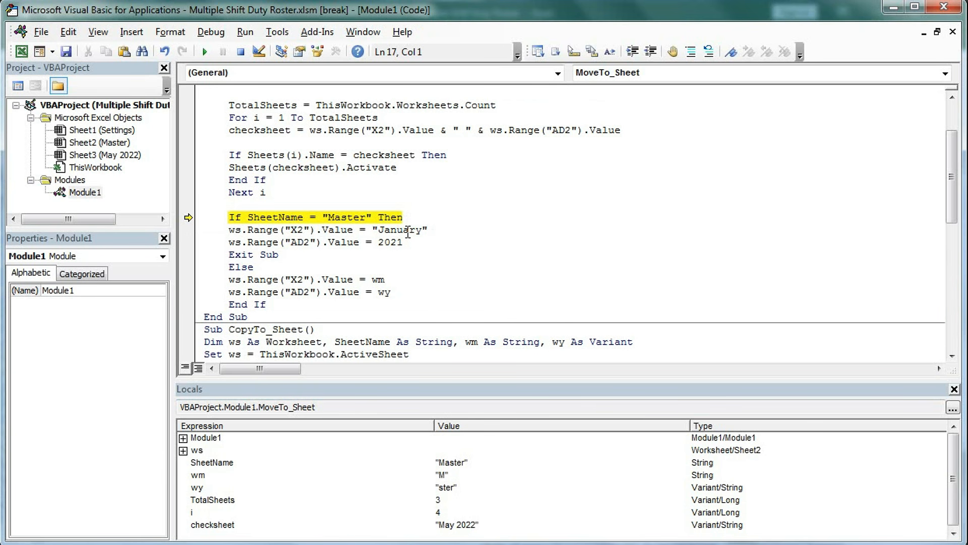
mouse_move(380, 246)
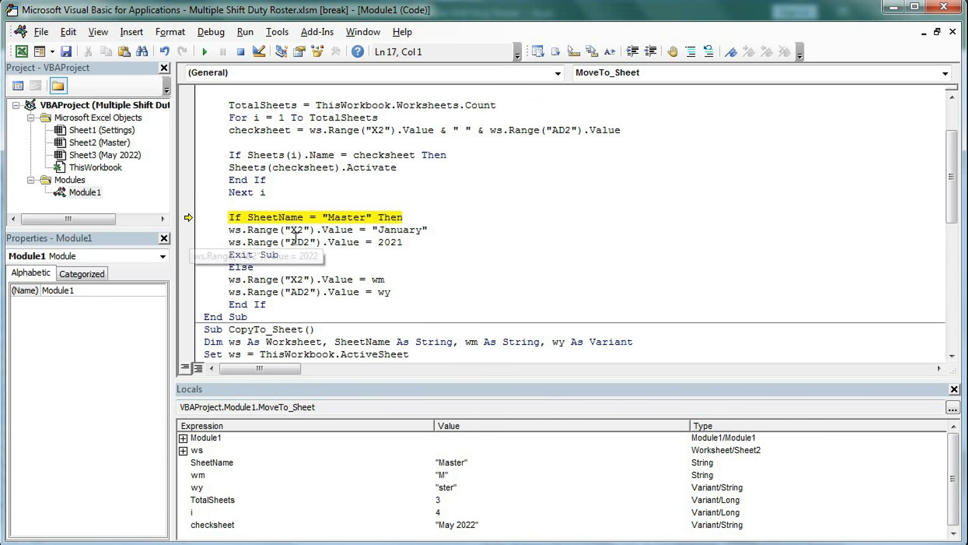
left_click(404, 247)
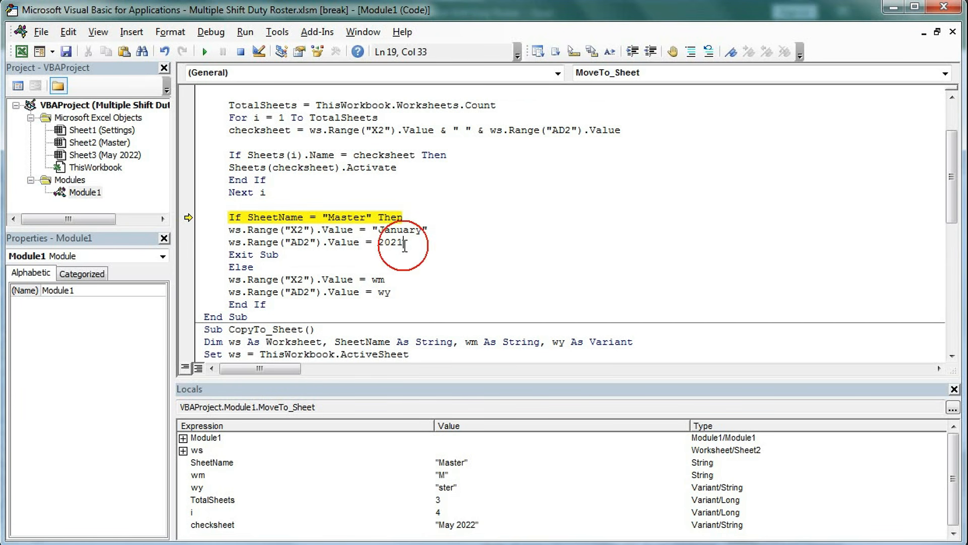
double_click(426, 246)
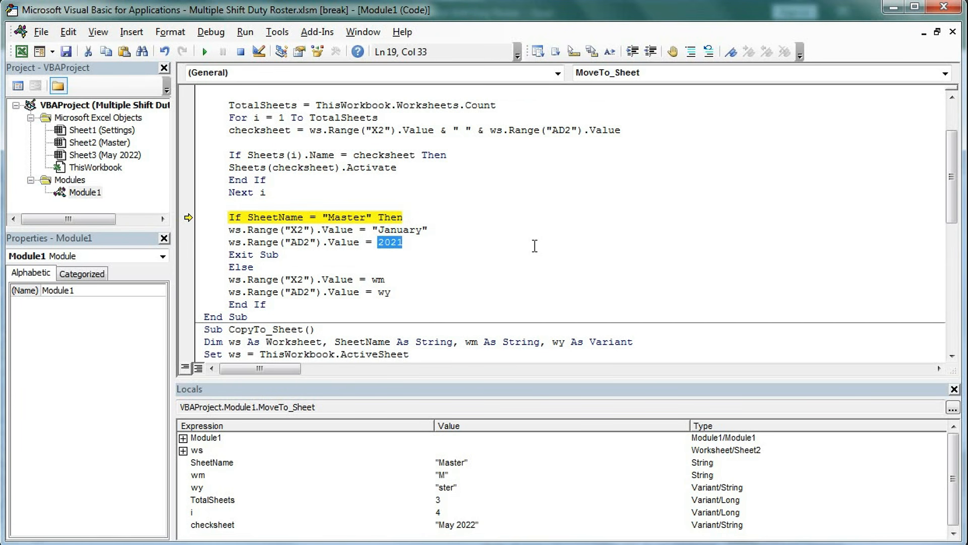
type("format")
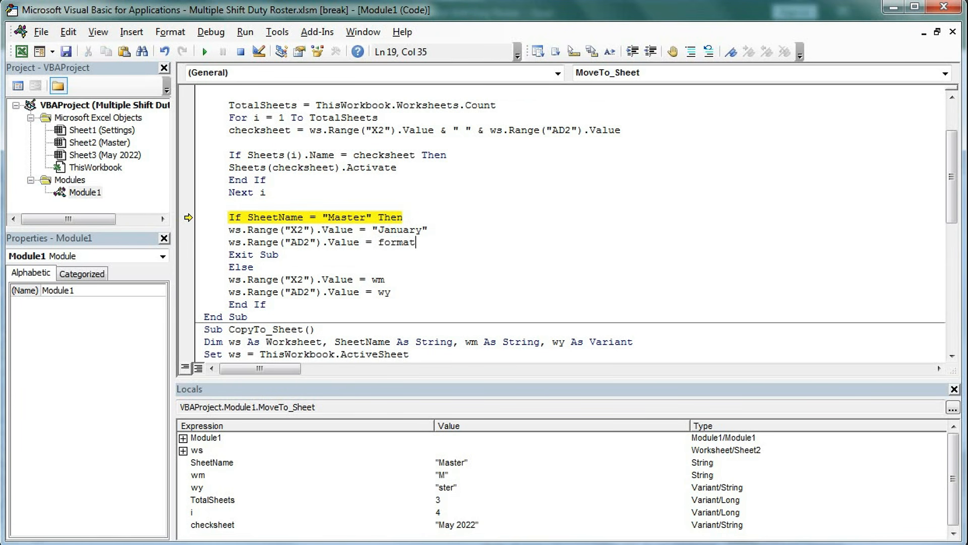
type("(date,")
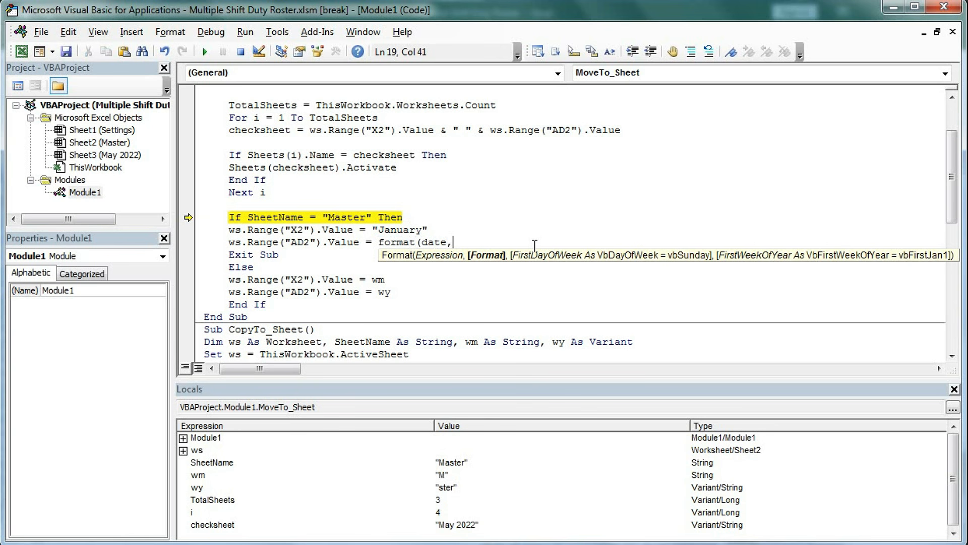
type("\"yyyy\")")
key("Down")
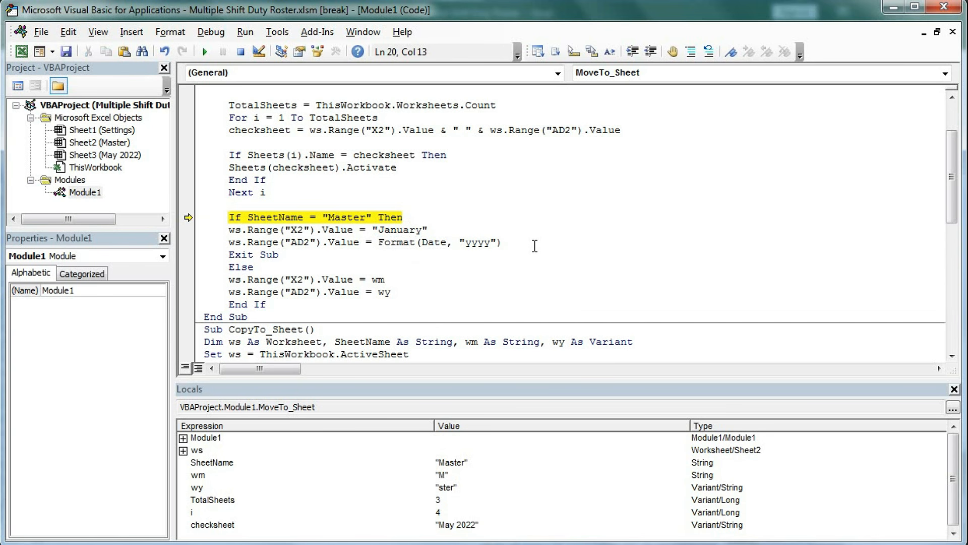
- Check the workbook's sheet tabs and step through MoveTo_Sheet's Master branch until the macro exits
key("alt+F11")
left_click(159, 519)
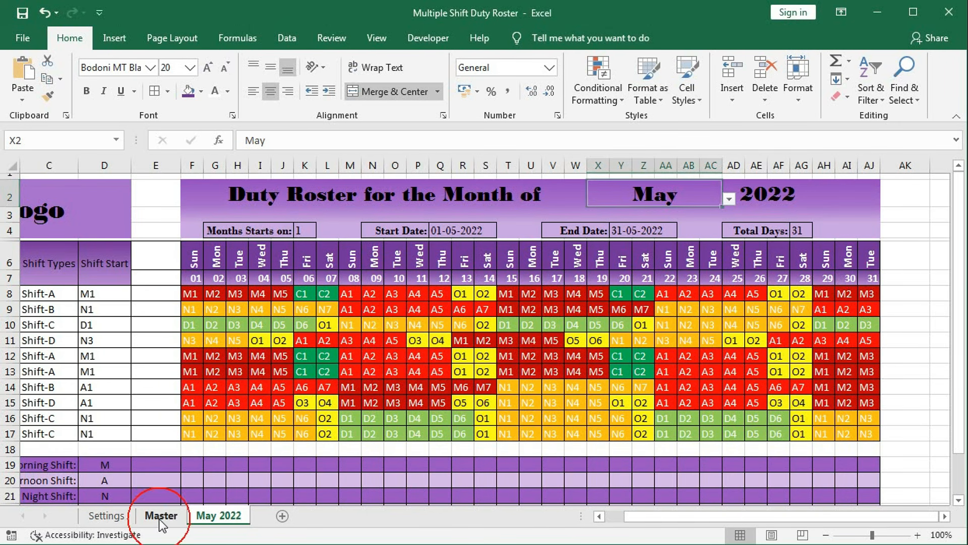
left_click(217, 519)
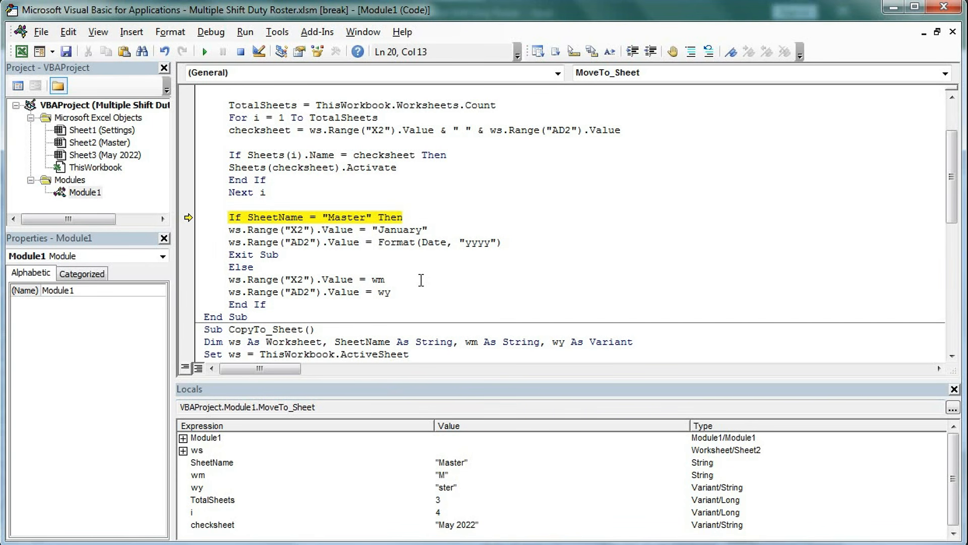
key("F8")
key("F8")
key("F8")
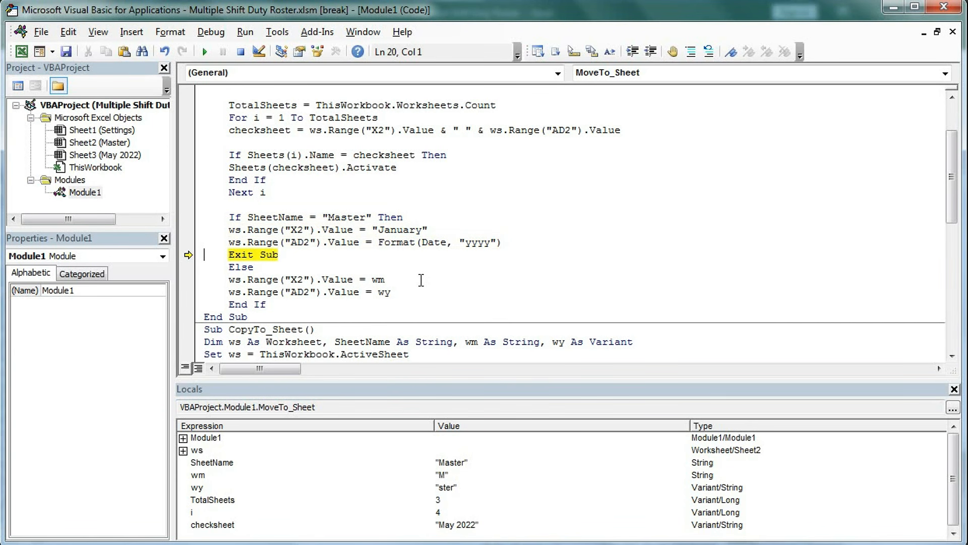
key("F8")
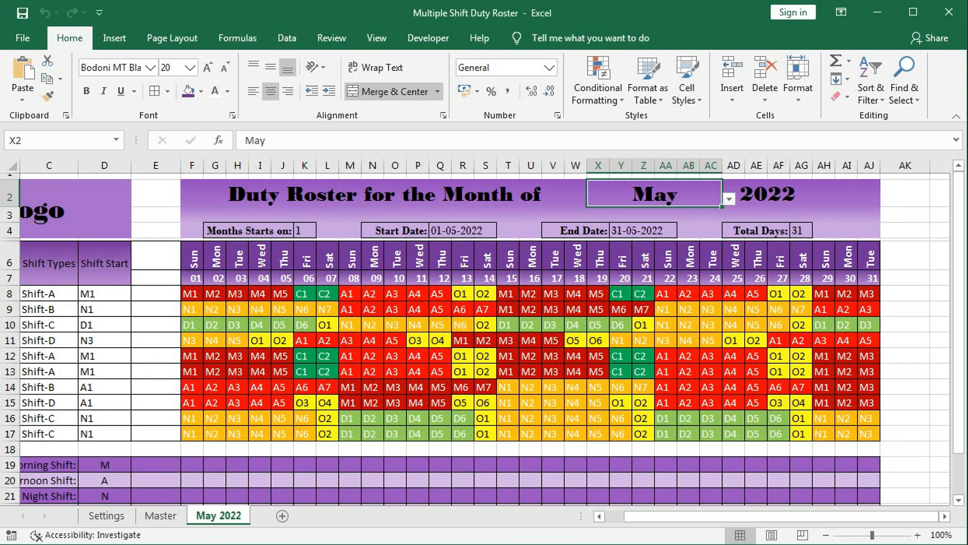
- Compare the Master sheet's month and year with the values set in MoveTo_Sheet's Master branch
key("alt+F11")
left_click(160, 516)
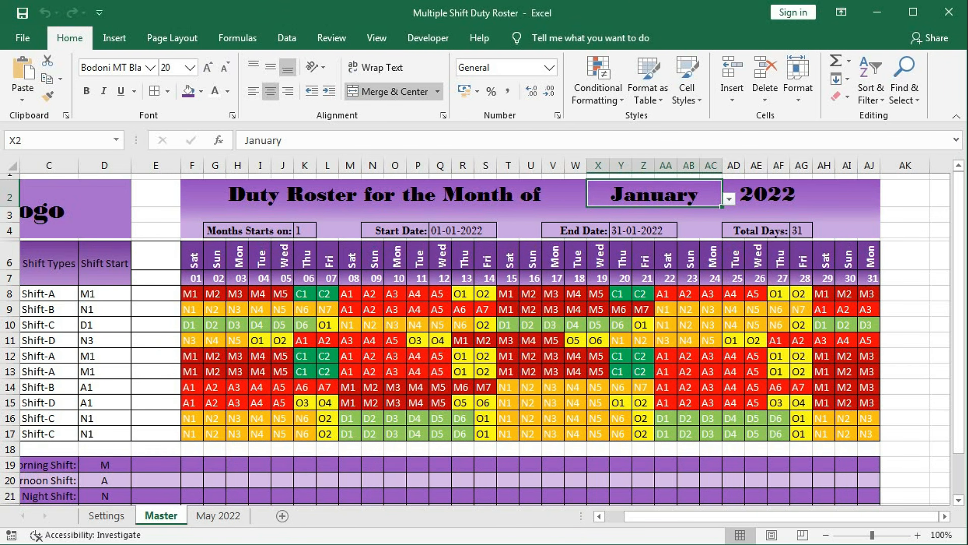
key("alt+F11")
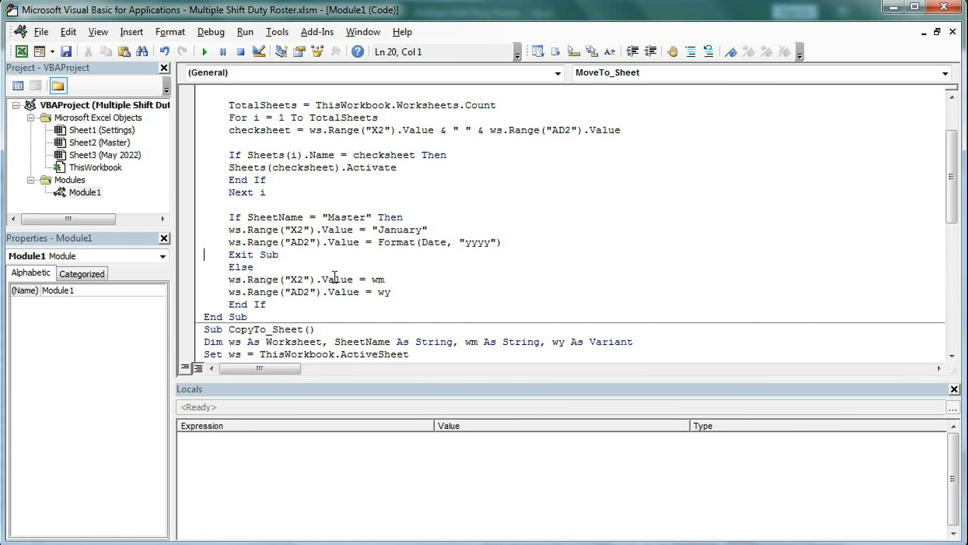
key("alt+F11")
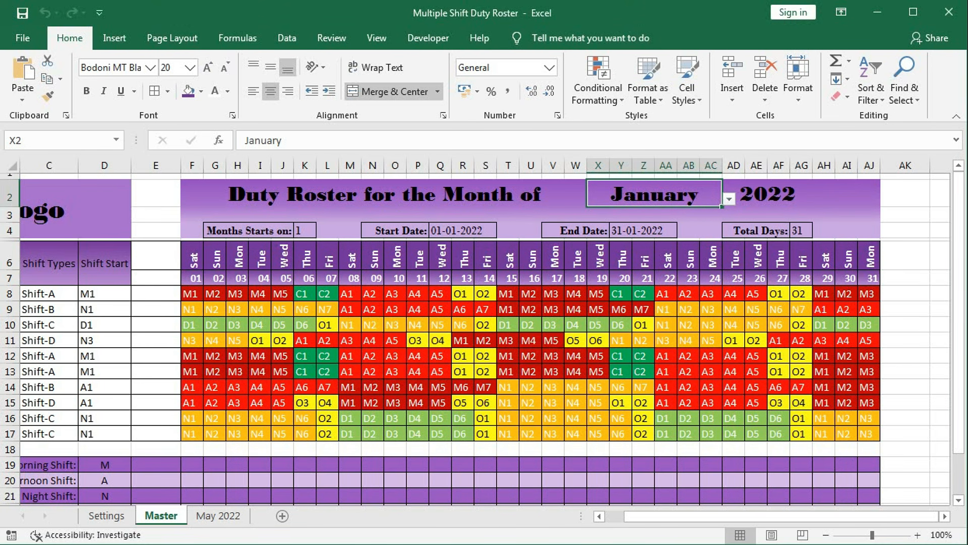
key("alt+F11")
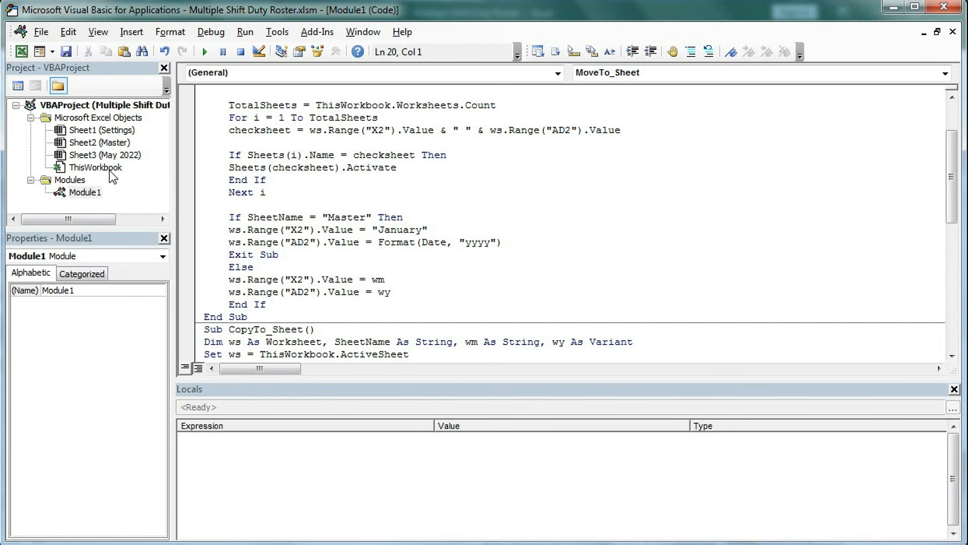
- Create a Worksheet_Change event procedure in the Master sheet's code module and delete the automatically added Worksheet_SelectionChange stub
double_click(105, 143)
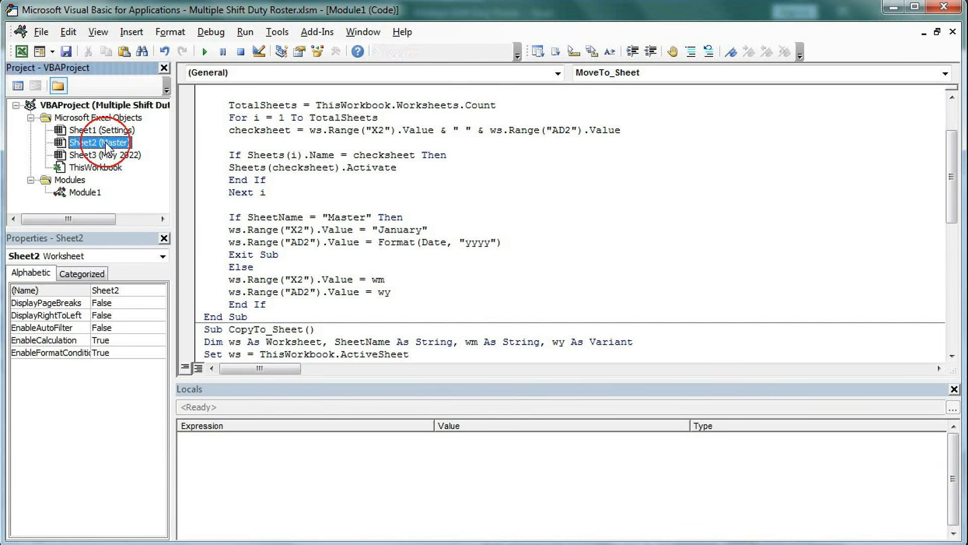
left_click(558, 73)
left_click(400, 99)
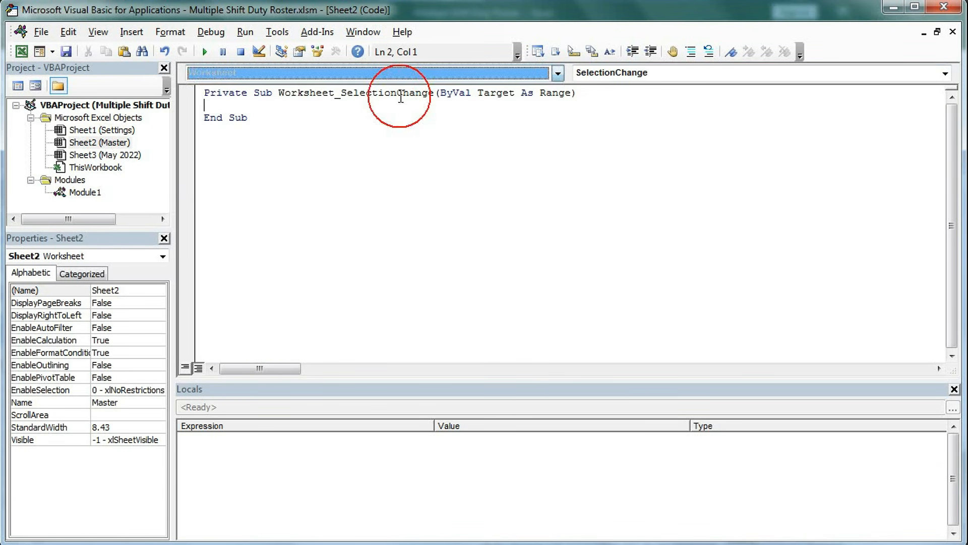
left_click(945, 73)
left_click(587, 143)
left_click_drag(210, 142, 288, 195)
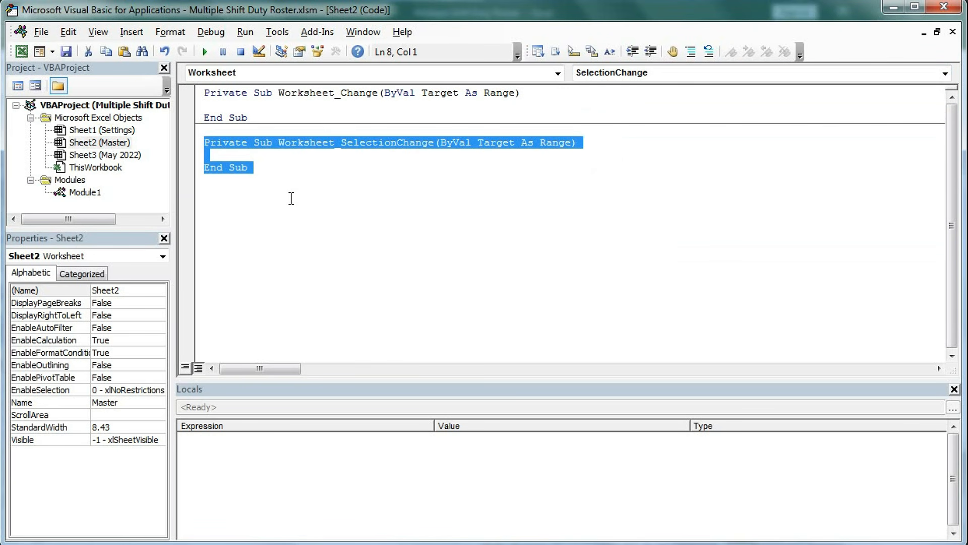
key("Delete")
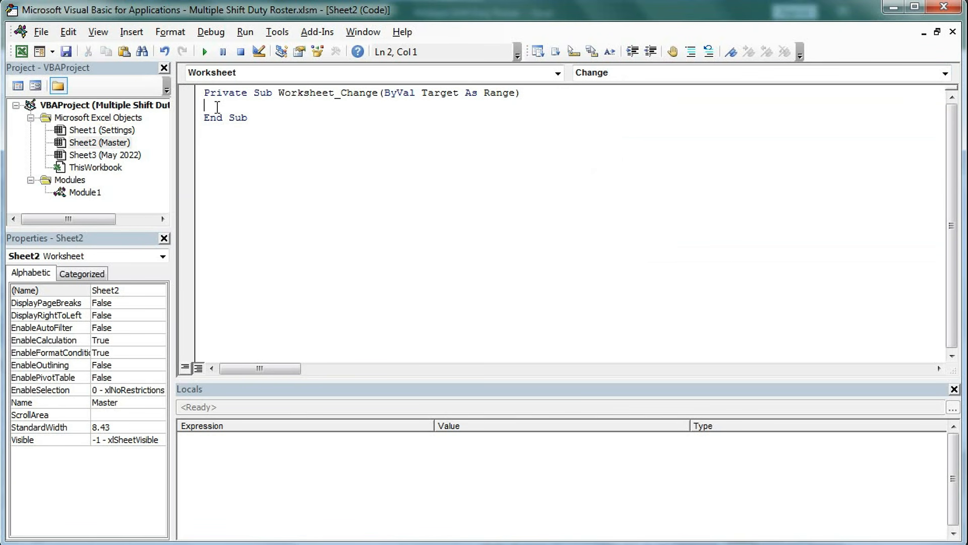
- Fill Worksheet_Change with code that, on X2:AG2 changes, calls MoveTo_Sheet if a sheet matching checksheet exists, or otherwise CopyTo_Sheet
type("Dim ws As Worksheet Set ws = ThisWorkbook.ActiveSheet  TotalSheets = ThisWorkbook.Worksheets.Count checksheet = ws.Range(\"X2\").Value & \" \" & ws.Range(\"AD2\").Value If Not Intersect(Target, Range(\"X2:AG2\")) Is Nothing Then If checksheet = ActiveSheet.Name Then Exit Sub      For i = 1 To TotalSheets      If Sheets(i).Name = checksheet Then     Call MoveTo_Sheet     Exit Sub     End If      Next i      Call CopyTo_Sheet End If")
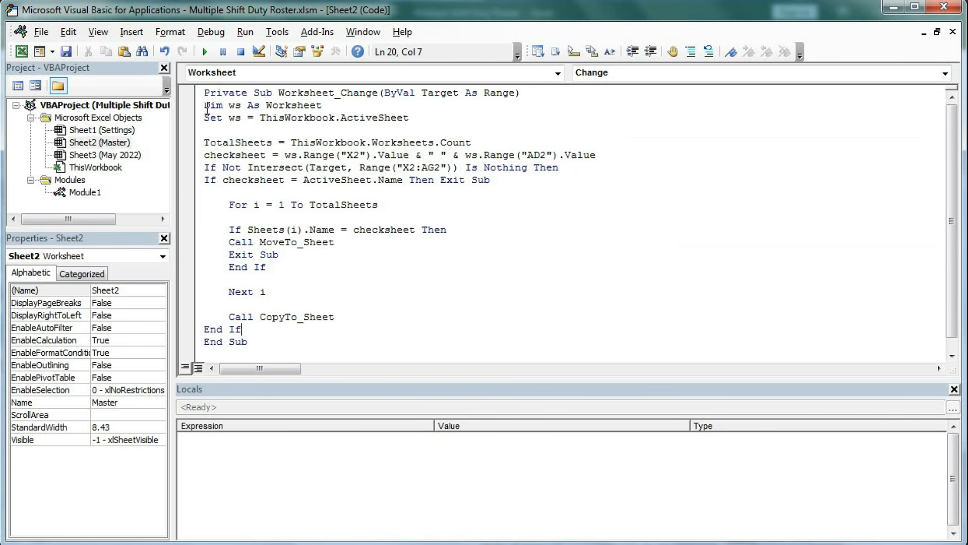
- Review the ws declaration, ws assignment and checksheet lines against the month and year on the Master and May 2022 sheets
left_click_drag(204, 106, 333, 105)
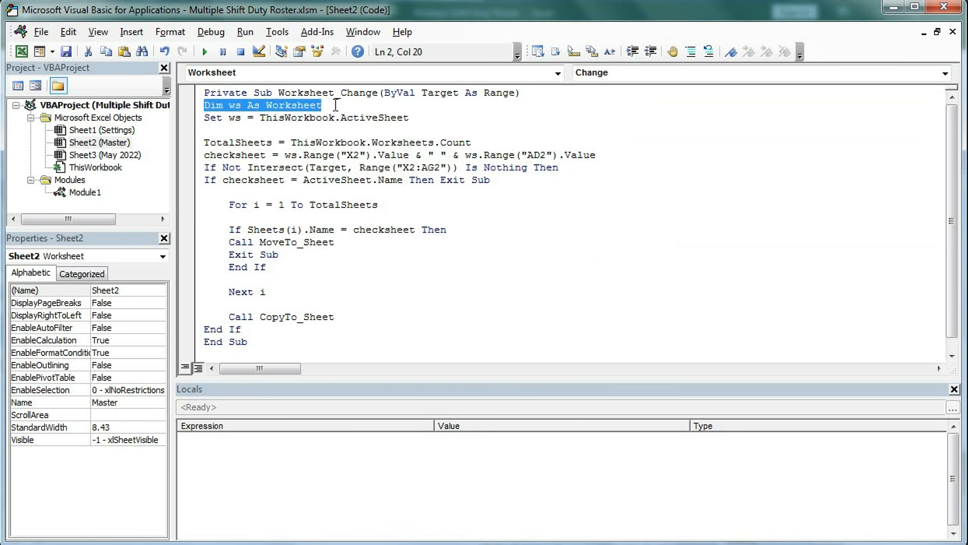
left_click_drag(209, 118, 430, 122)
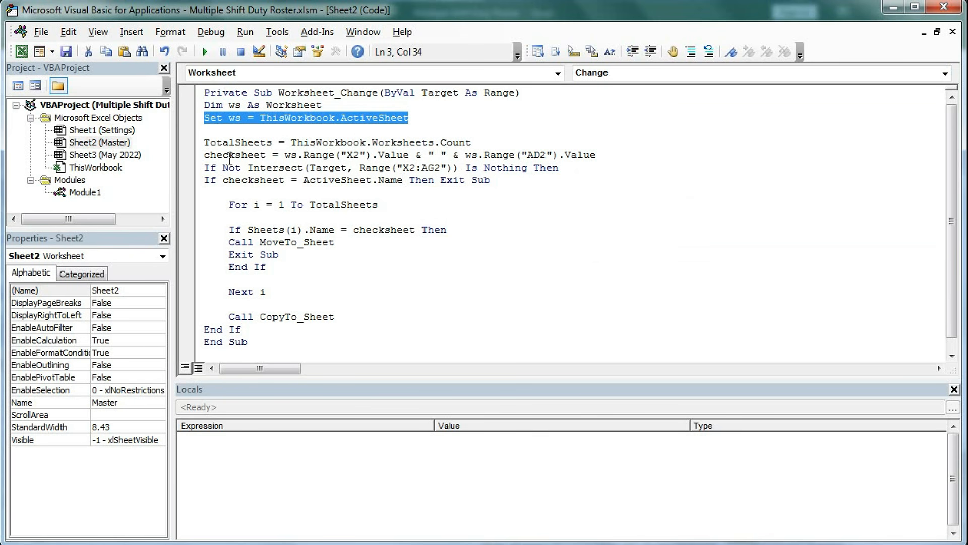
left_click_drag(285, 155, 371, 158)
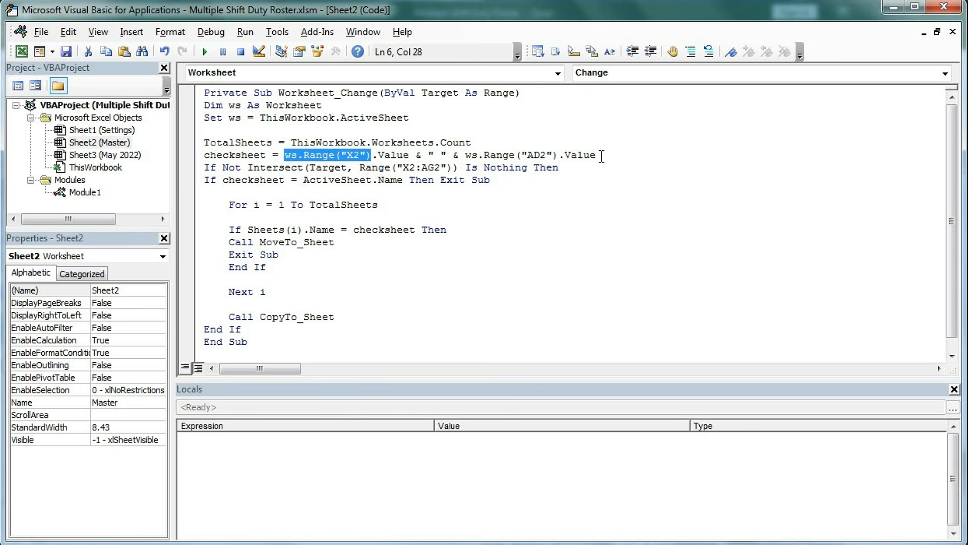
left_click(342, 544)
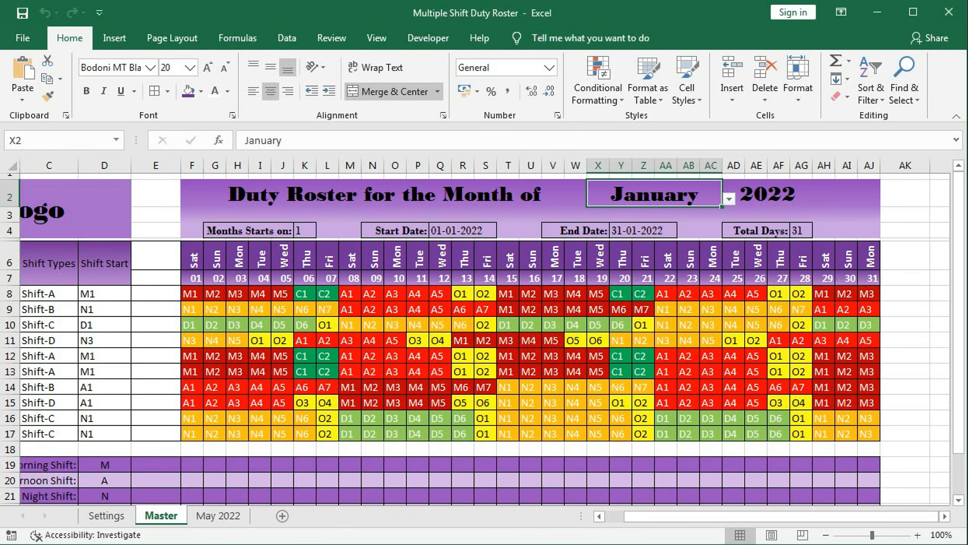
right_click(219, 517)
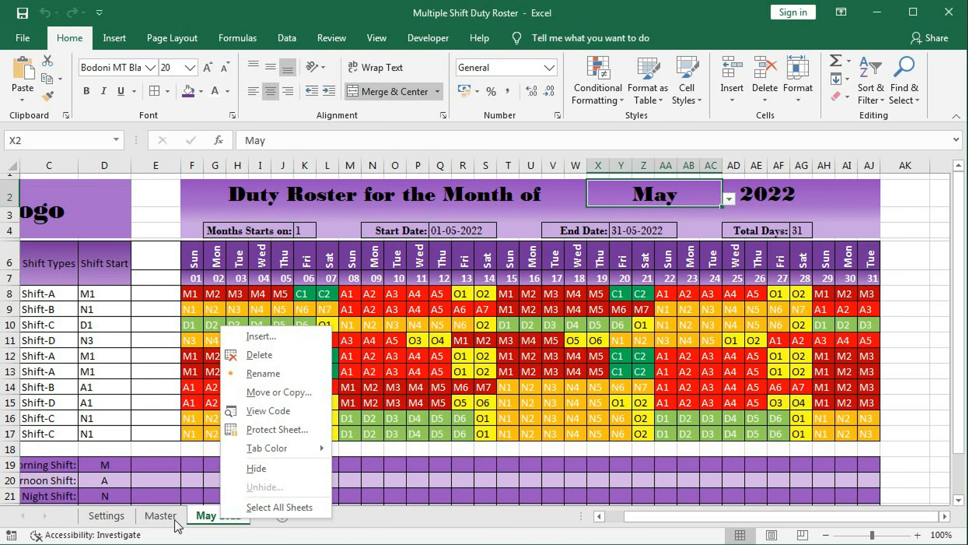
left_click(158, 517)
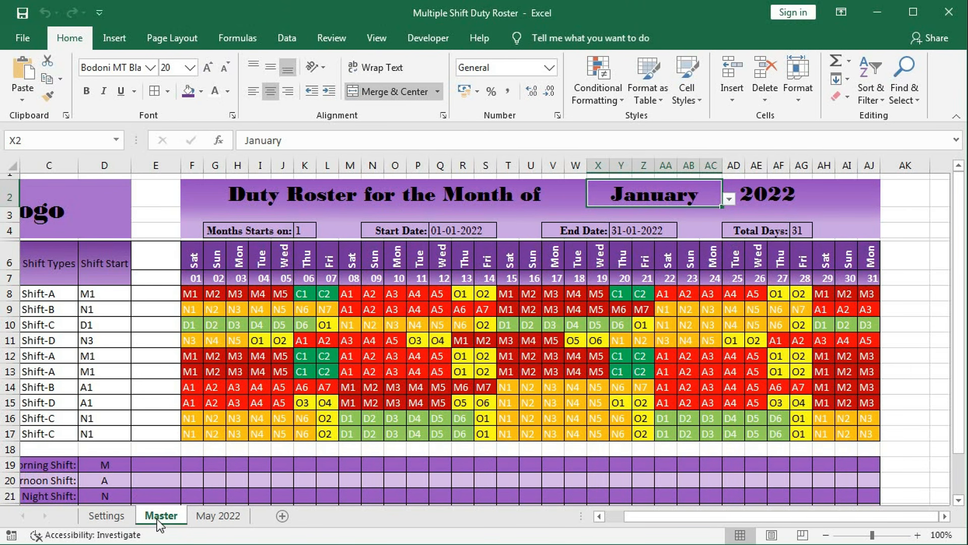
- Pause macro execution in the VBA editor and set the Master sheet's month to June
left_click(729, 200)
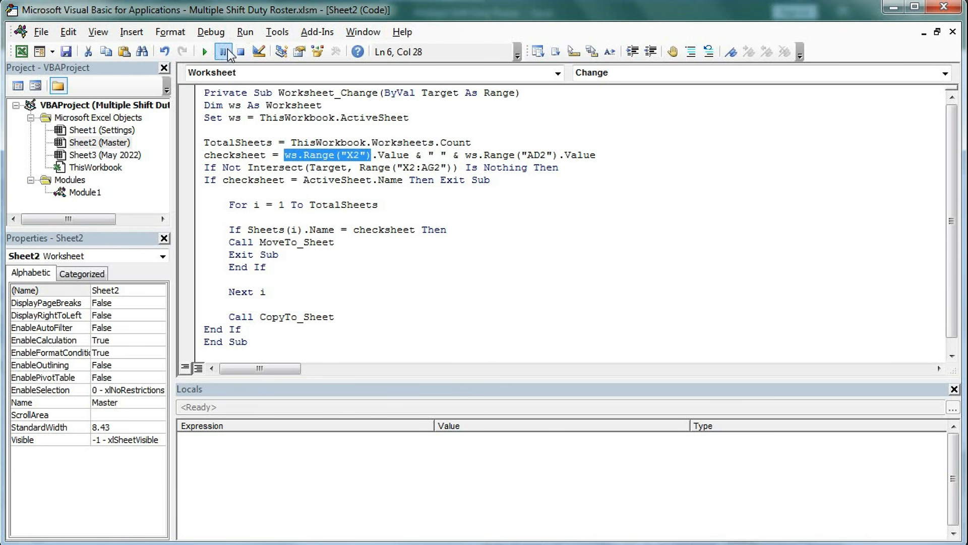
left_click(225, 51)
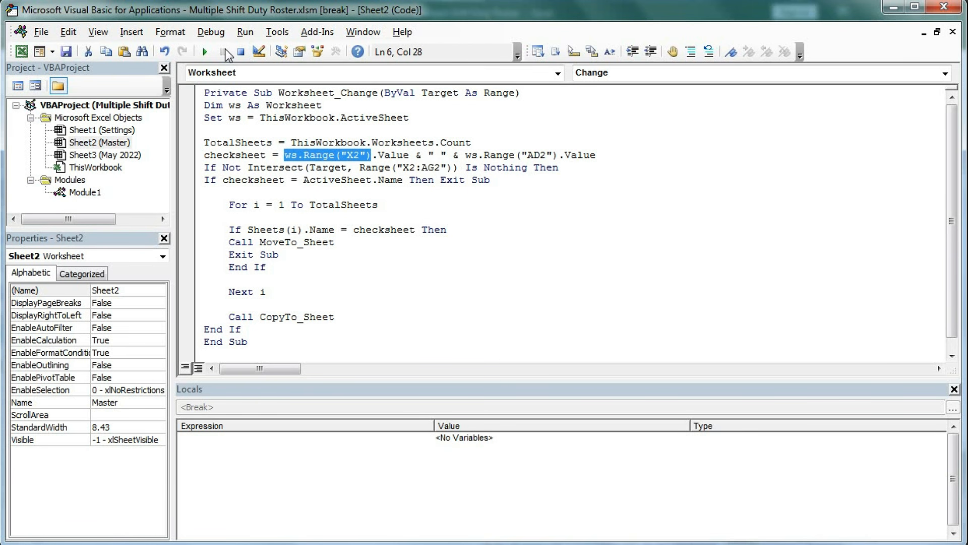
key("alt+F11")
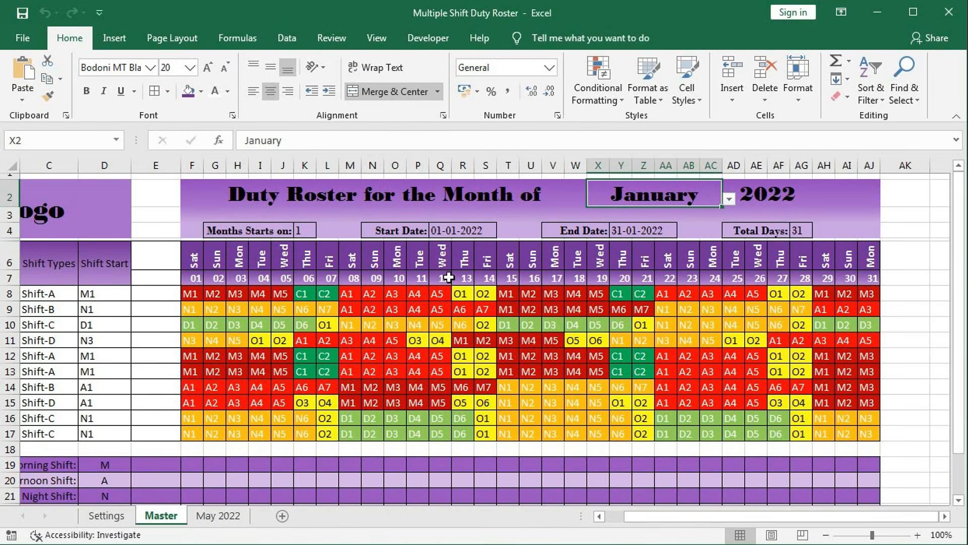
left_click(729, 202)
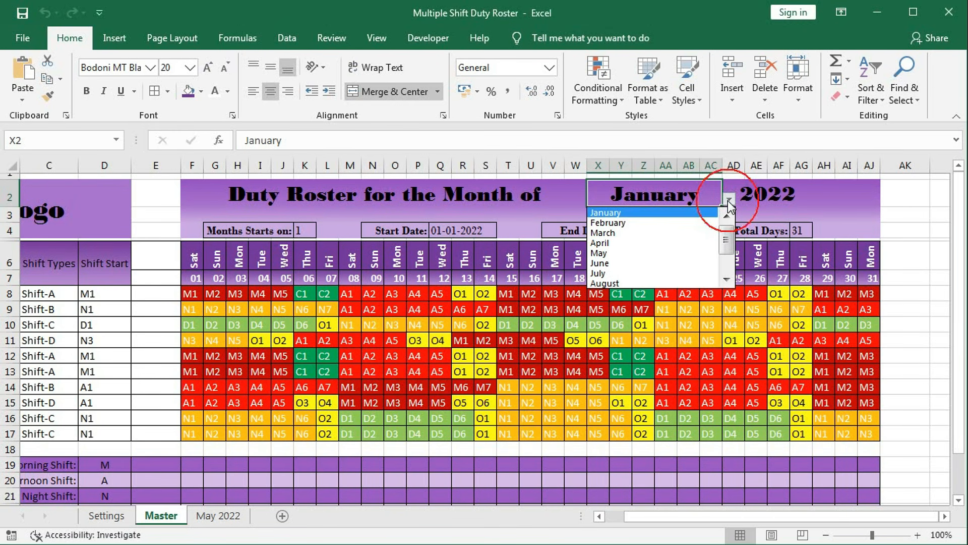
left_click(613, 265)
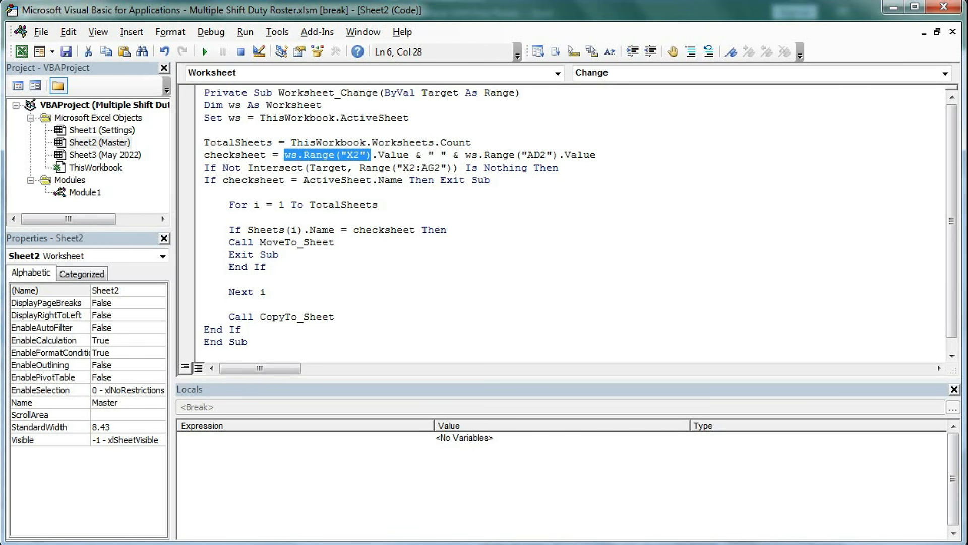
- Compare the Master sheet's month cell with the Worksheet_Change code and take the VBA project out of break mode
left_click(181, 504)
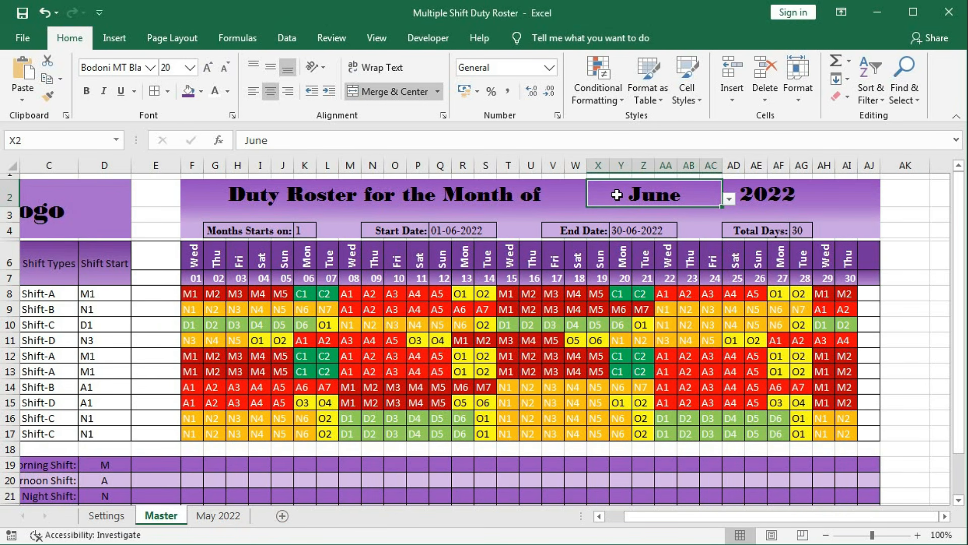
left_click(417, 460)
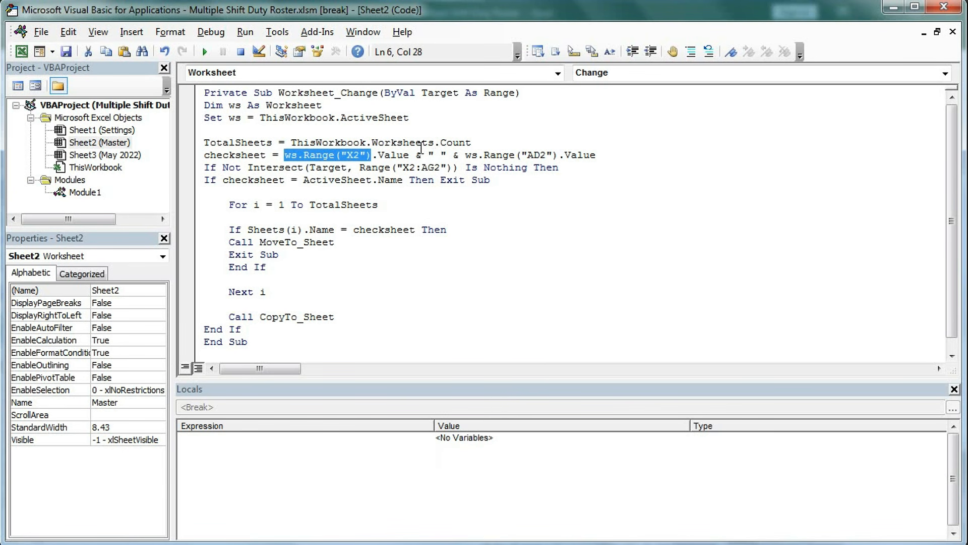
left_click(300, 543)
left_click(462, 454)
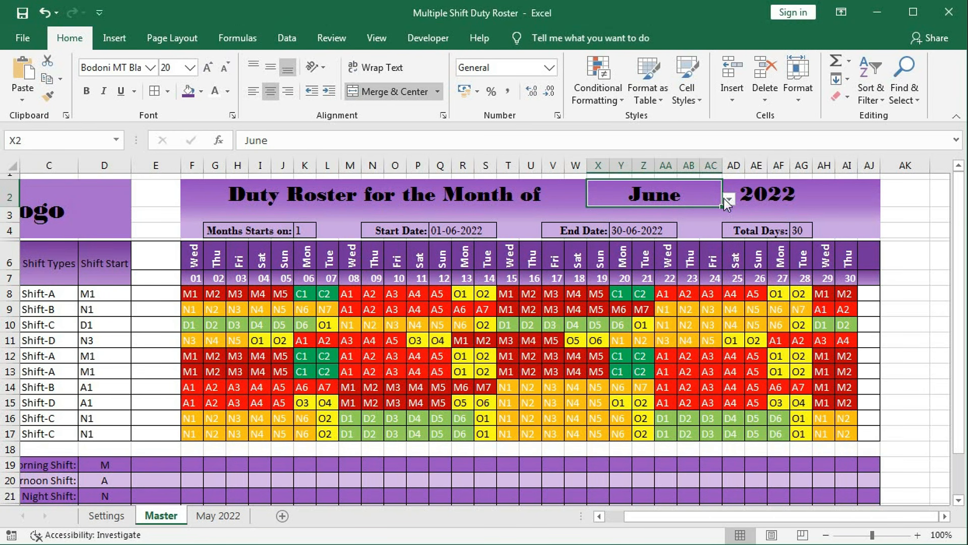
left_click(323, 543)
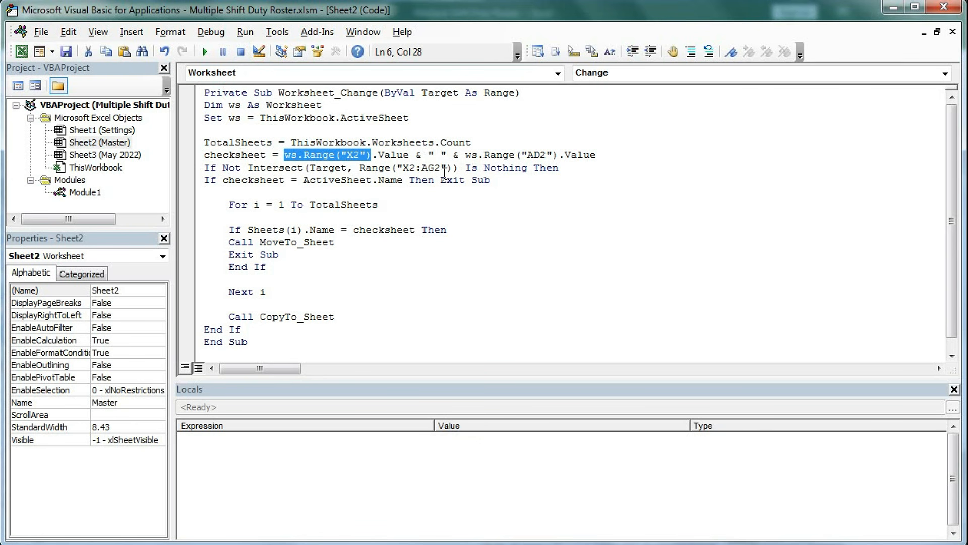
- Change the Intersect range in Master's Worksheet_Change procedure to X2:AC2
key("alt+F11")
left_click_drag(426, 169, 432, 171)
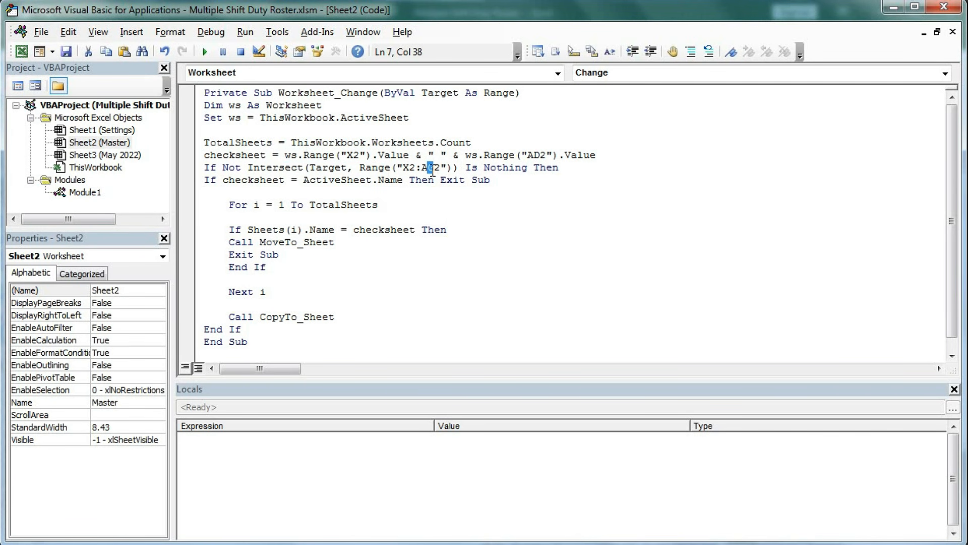
type("C")
key("alt+F11")
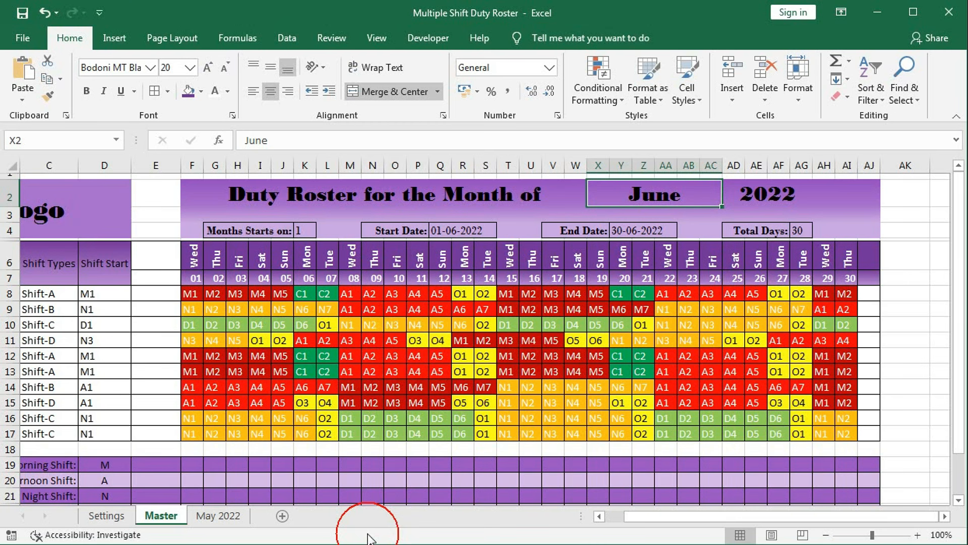
key("alt+F11")
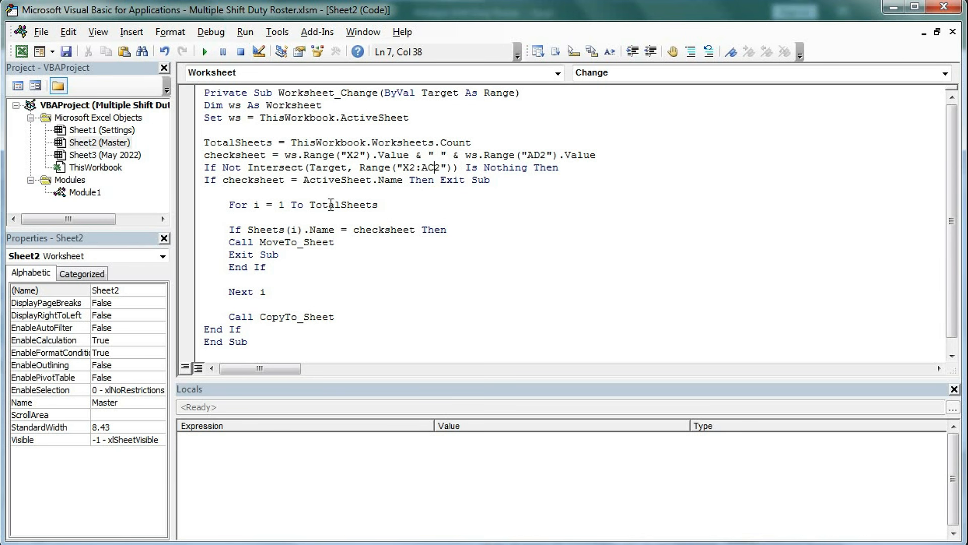
- Select June as the Master sheet's month to trigger creation of the June 2022 sheet
key("alt+F11")
left_click(701, 200)
left_click(729, 202)
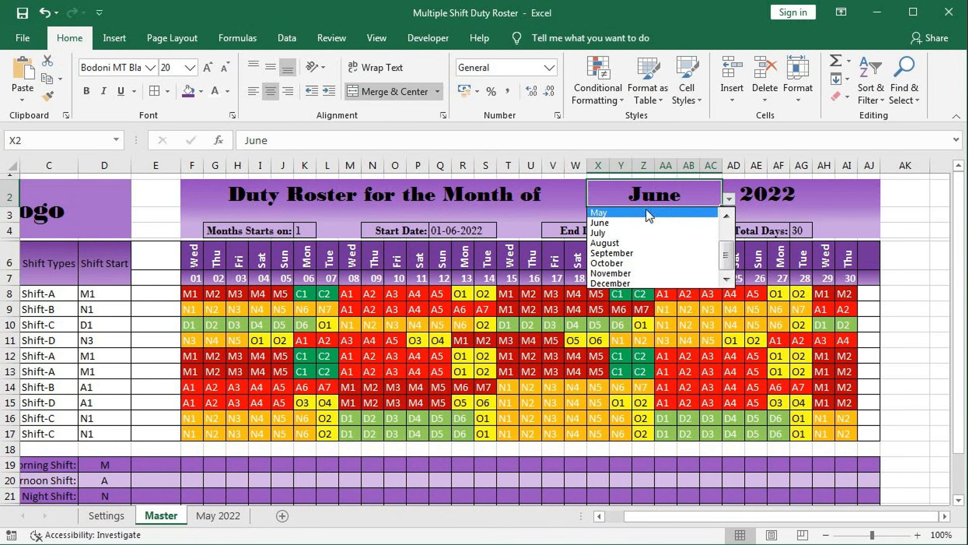
left_click(622, 222)
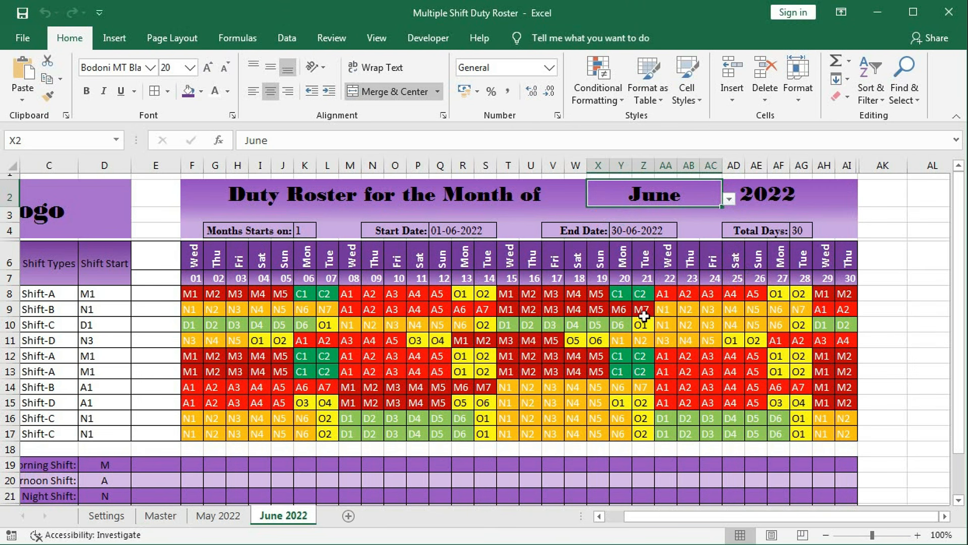
- Test sheet switching by choosing May as the month on the June 2022 sheet, and return to June 2022
left_click(730, 199)
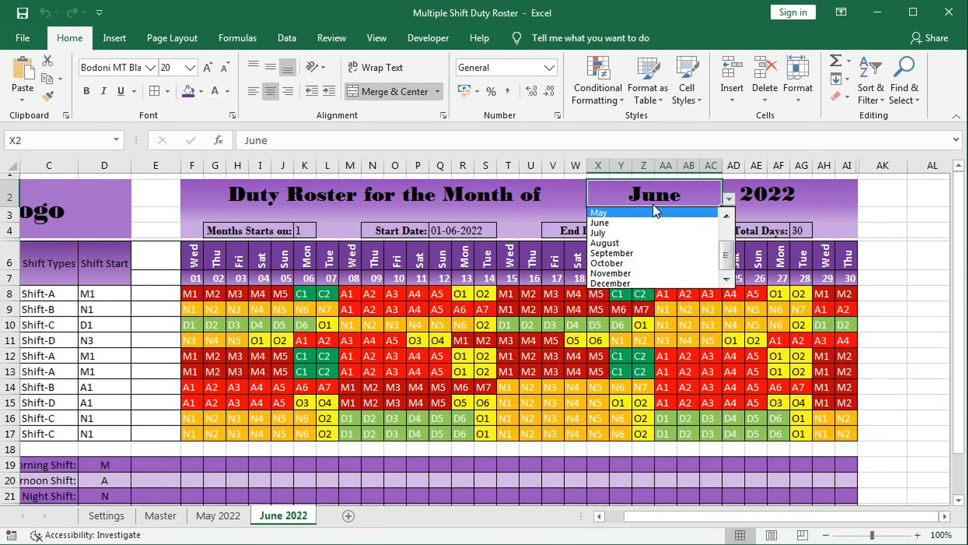
left_click(630, 214)
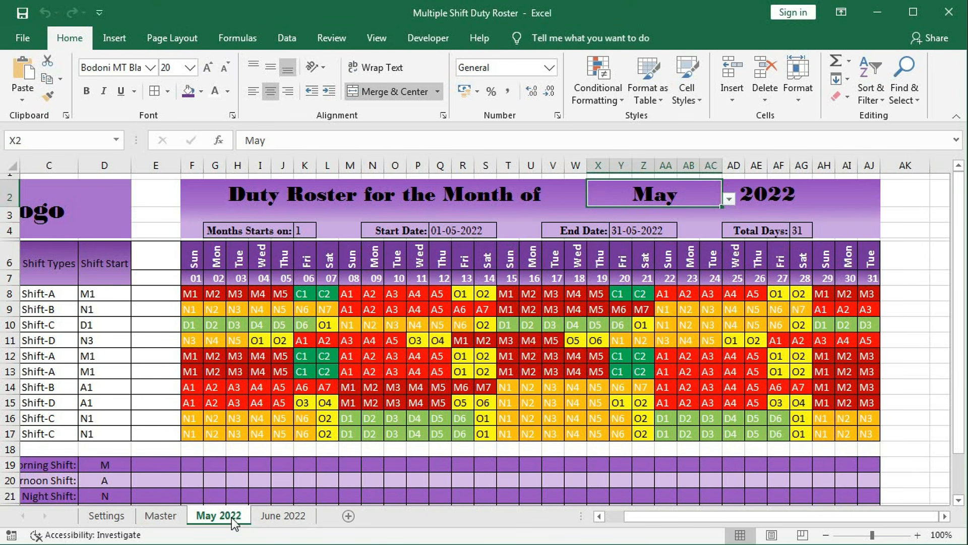
left_click(279, 516)
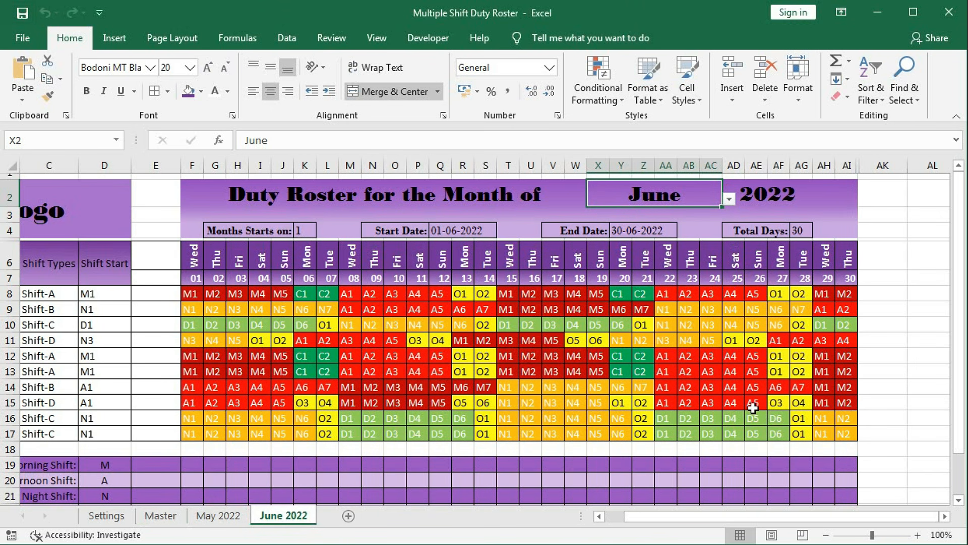
- Review the MoveTo_Sheet and CopyTo_Sheet macros in Module1 and the Intersect range in Master's Worksheet_Change procedure
key("alt+F11")
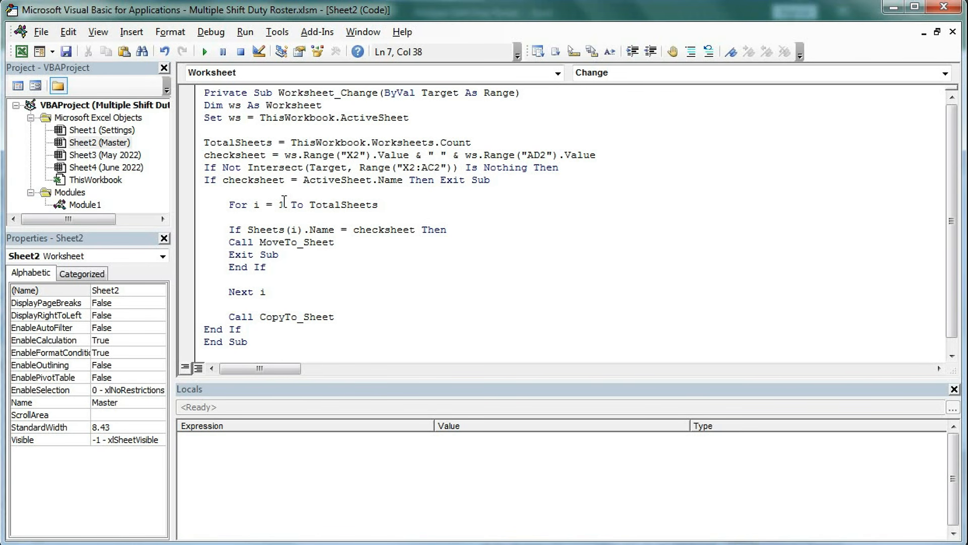
double_click(83, 204)
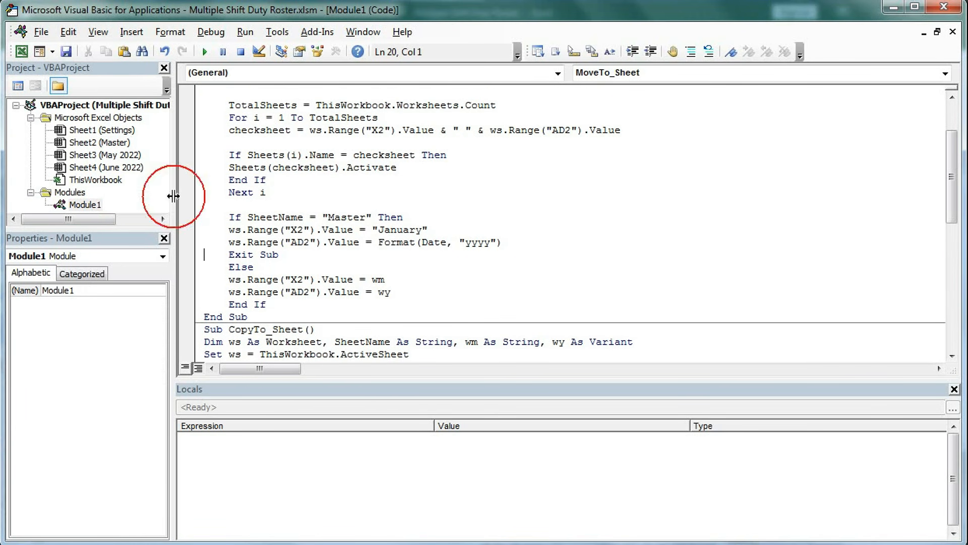
scroll(737, 119, "up", 2)
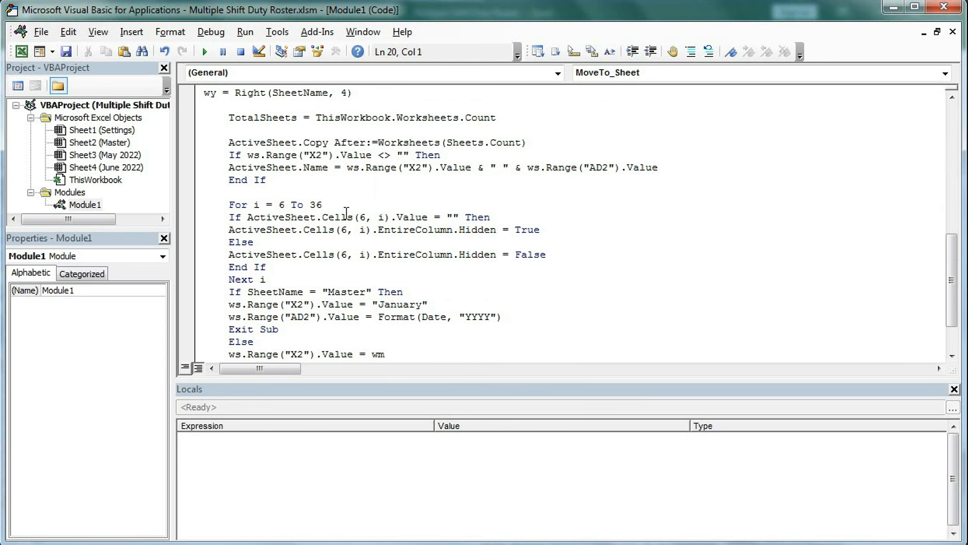
scroll(348, 214, "down", 2)
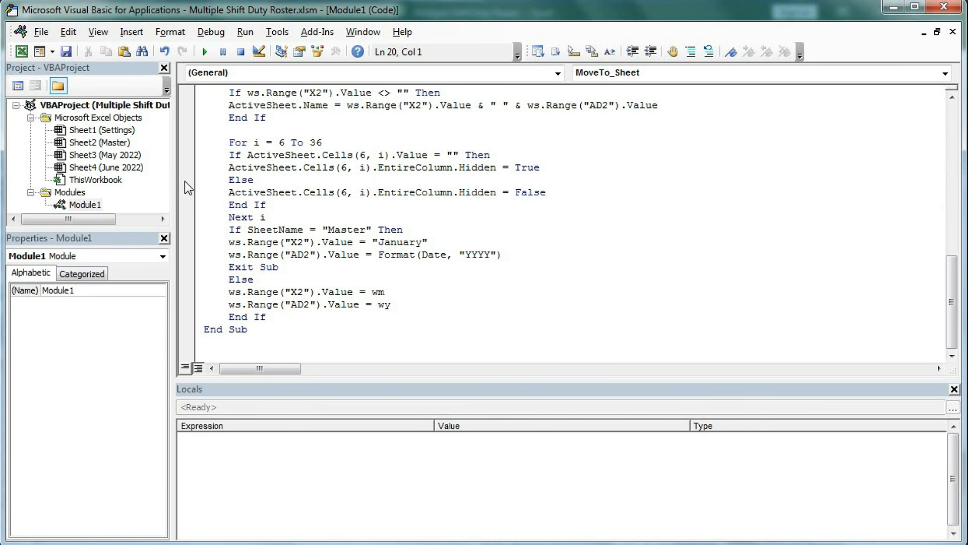
double_click(112, 144)
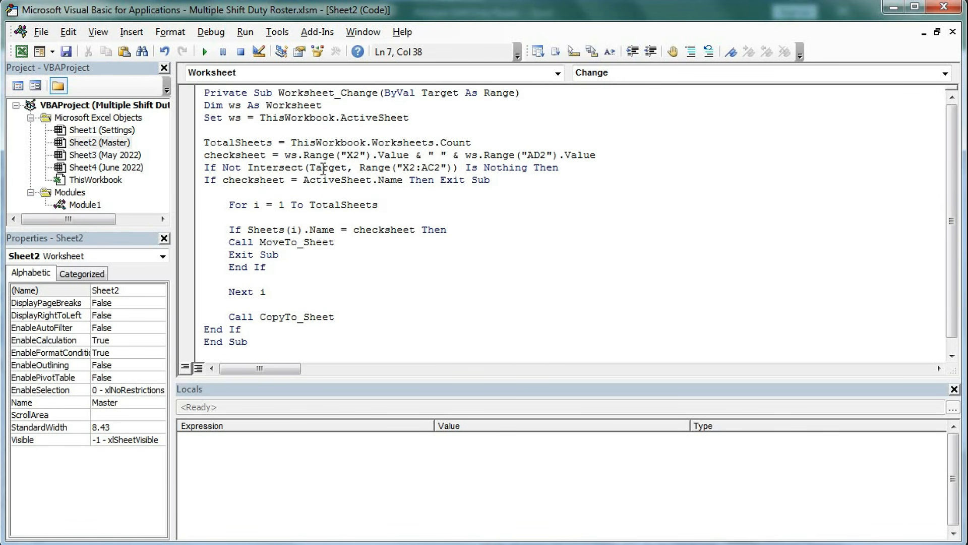
left_click_drag(399, 168, 428, 168)
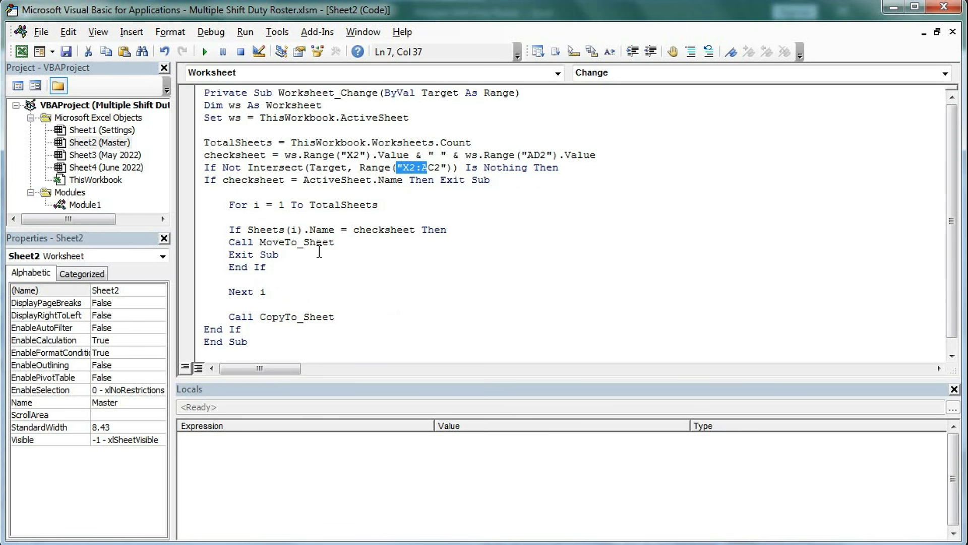
- Delete the June 2022 and May 2022 sheets from the workbook
key("alt+F11")
right_click(283, 522)
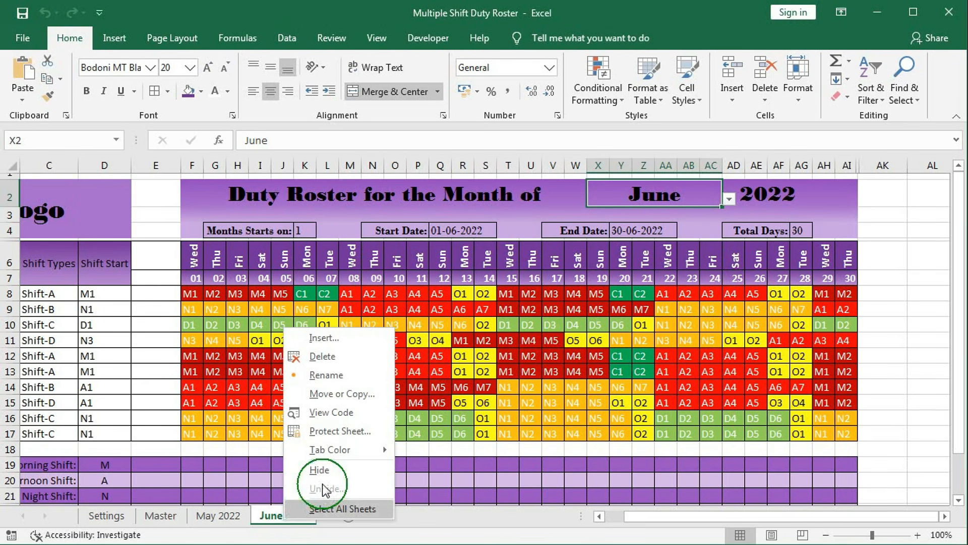
left_click(322, 357)
left_click(458, 327)
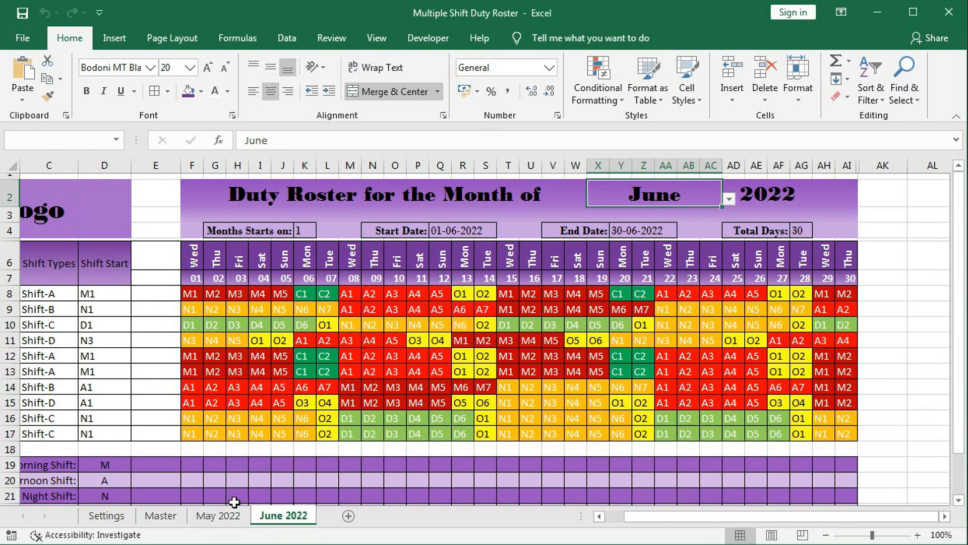
left_click(219, 520)
right_click(219, 519)
left_click(260, 355)
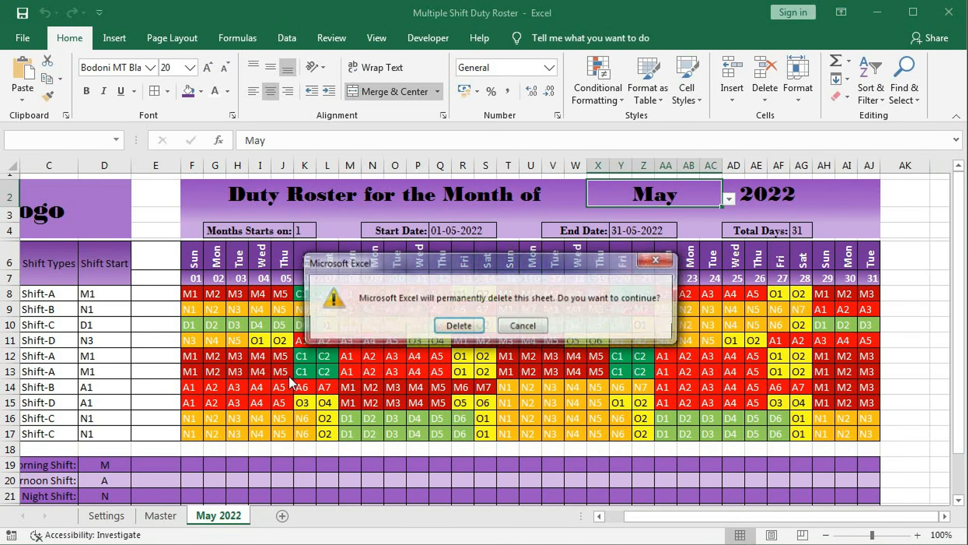
left_click(457, 327)
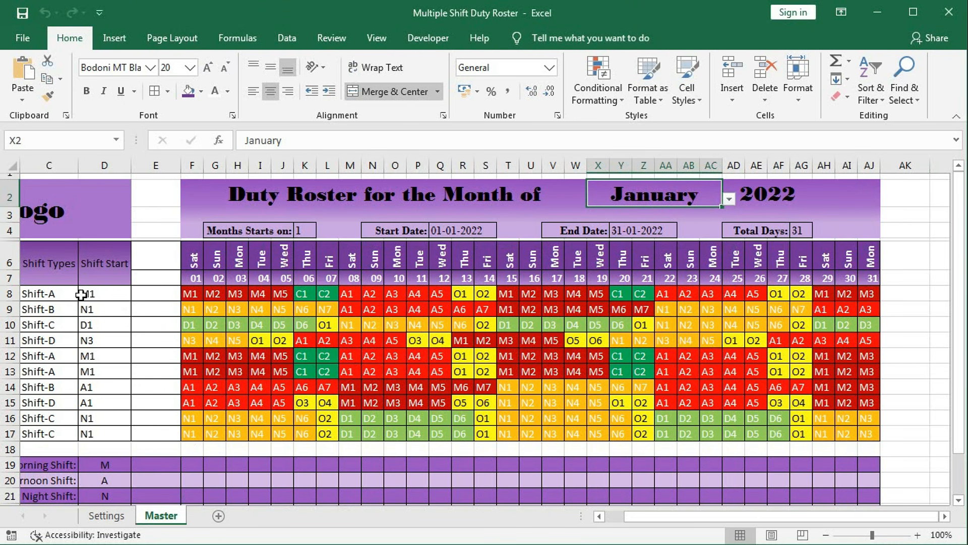
- Clear the shift types and shift starts of all ten employees in C8:D17 on the Master sheet
left_click_drag(679, 516, 610, 513)
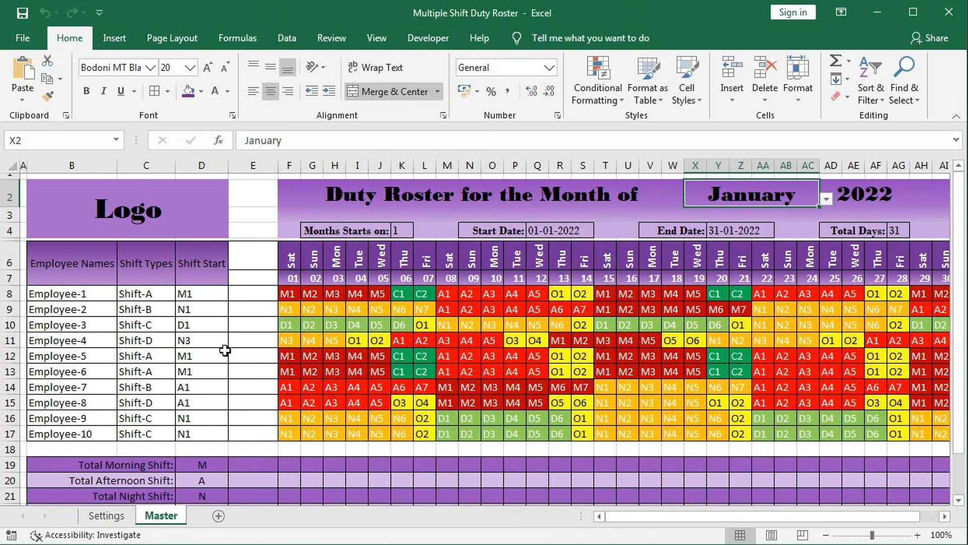
left_click_drag(146, 301, 198, 436)
key("Delete")
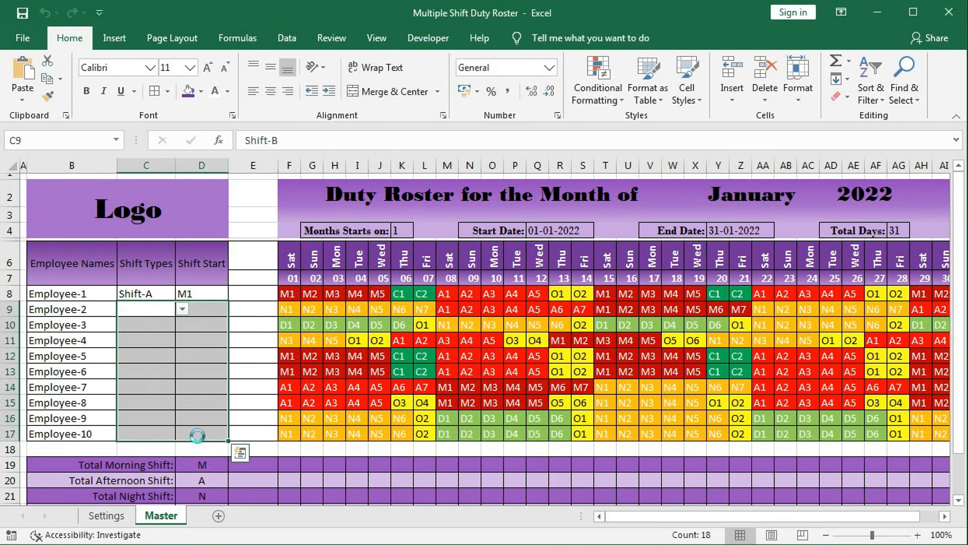
left_click_drag(150, 294, 184, 300)
key("Delete")
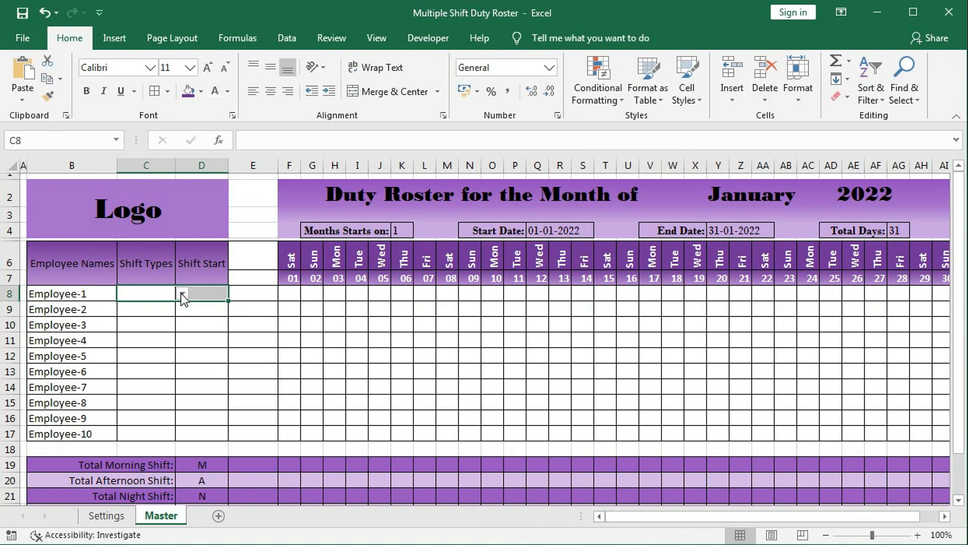
left_click(181, 336)
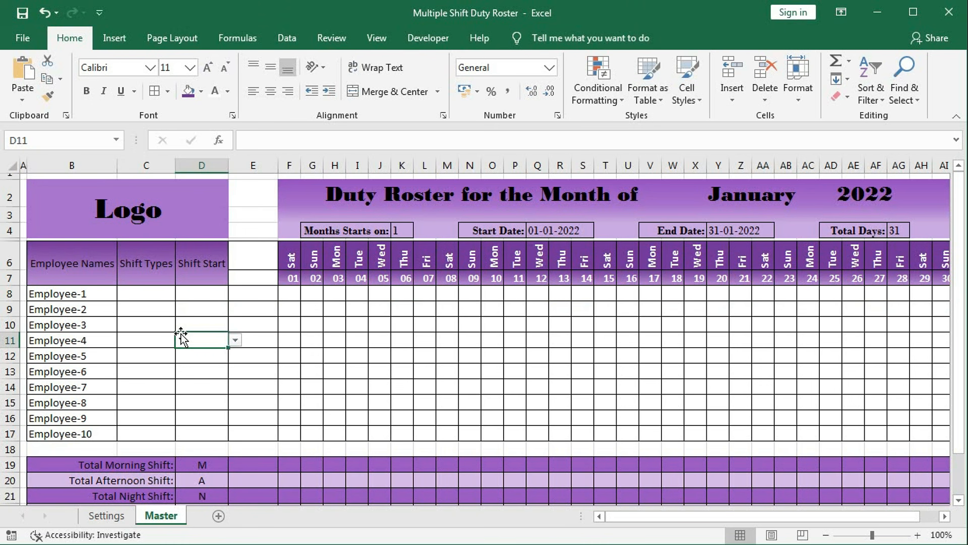
- Set the Master sheet's month to April to generate the April 2022 sheet
left_click(736, 198)
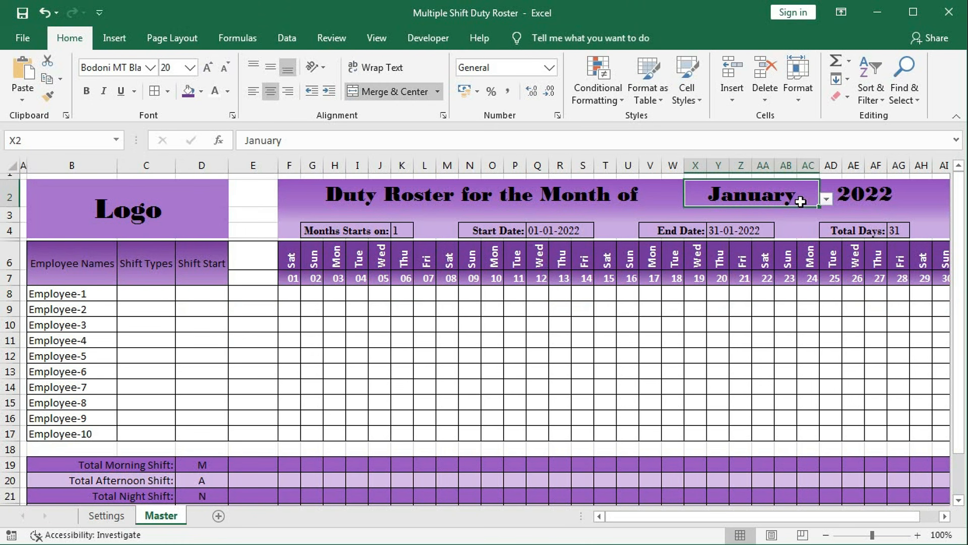
left_click(827, 200)
left_click(719, 241)
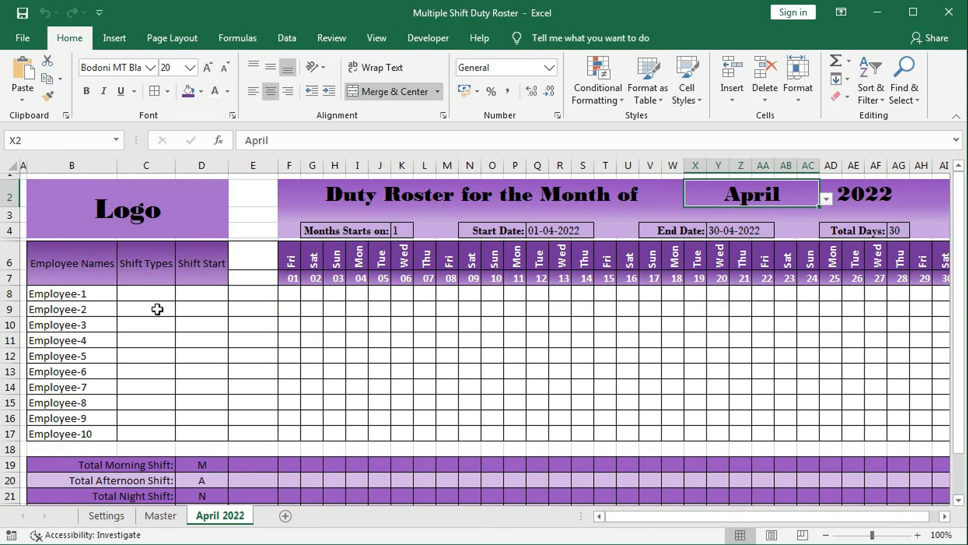
- Set the shift type to Shift-A for Employee-1 through Employee-10 on the April 2022 sheet
left_click(169, 295)
left_click(183, 295)
left_click(136, 304)
left_click(169, 310)
left_click(183, 310)
left_click(176, 323)
left_click(183, 325)
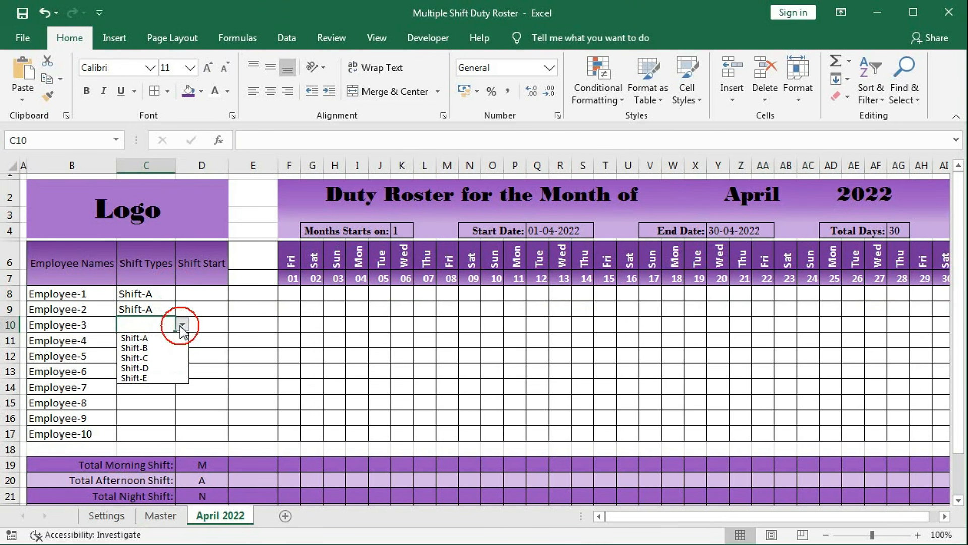
left_click(160, 335)
left_click_drag(161, 300, 173, 435)
- Set the shift start to M1 for Employee-1 and C1 for Employee-2 on the April 2022 sheet
left_click(218, 297)
left_click(236, 293)
left_click(205, 307)
left_click(222, 309)
left_click(236, 309)
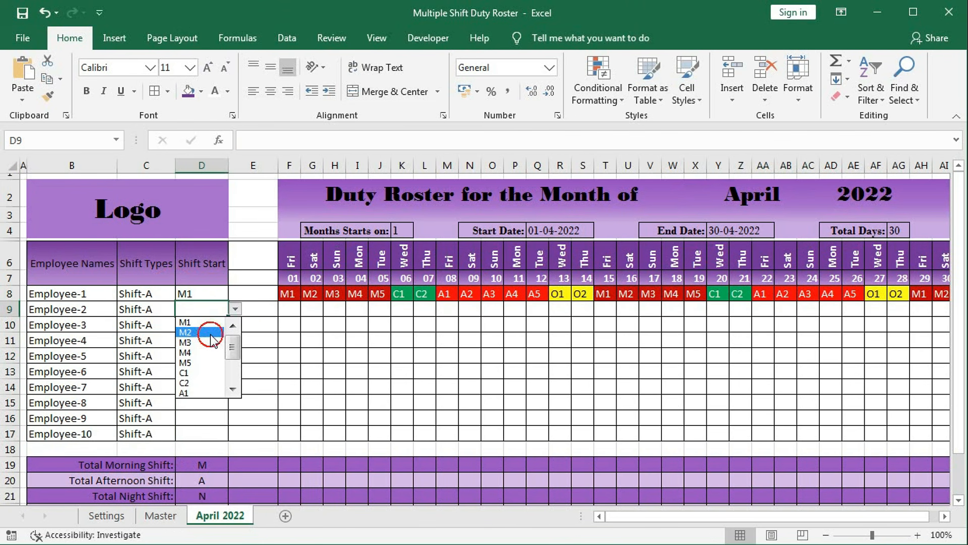
left_click(210, 332)
left_click(235, 309)
left_click(195, 363)
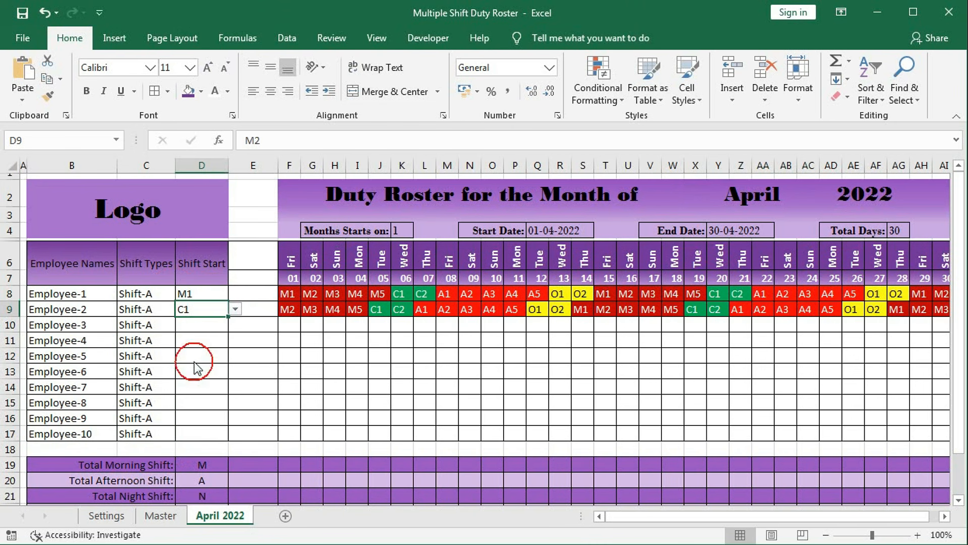
- Set the shift start to A1 for Employee-3, M1 for Employee-4, and C1 for Employee-5
left_click(194, 323)
left_click(236, 324)
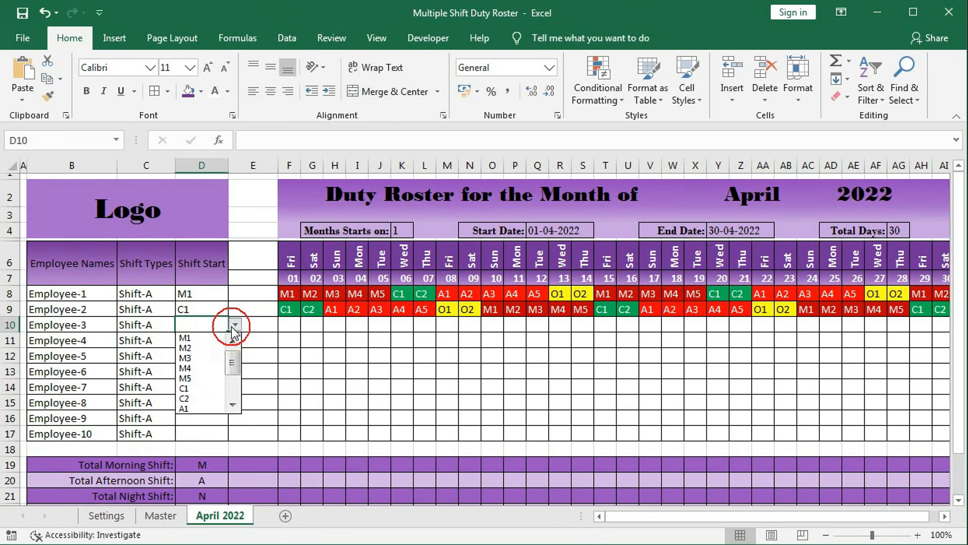
left_click(232, 362)
left_click_drag(232, 362, 233, 396)
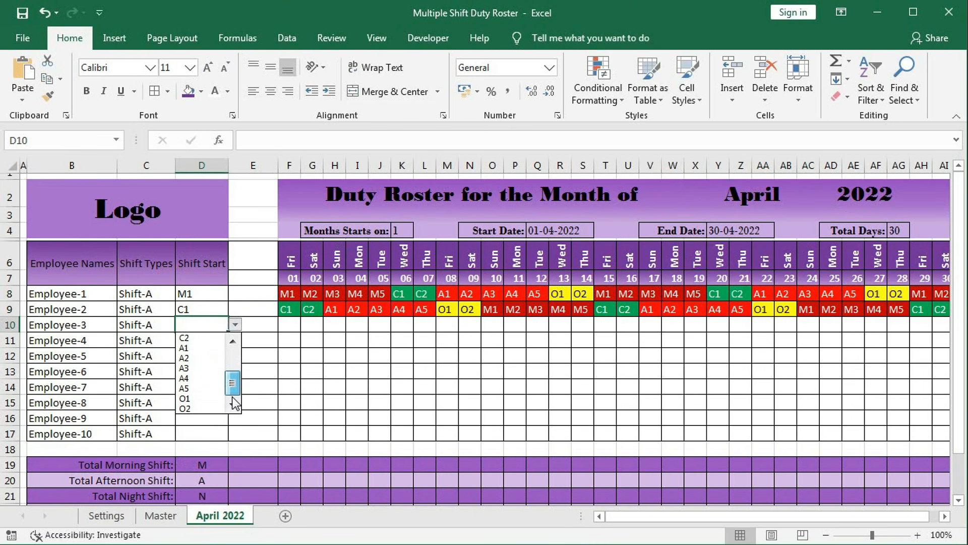
left_click(194, 358)
left_click(196, 337)
left_click(235, 340)
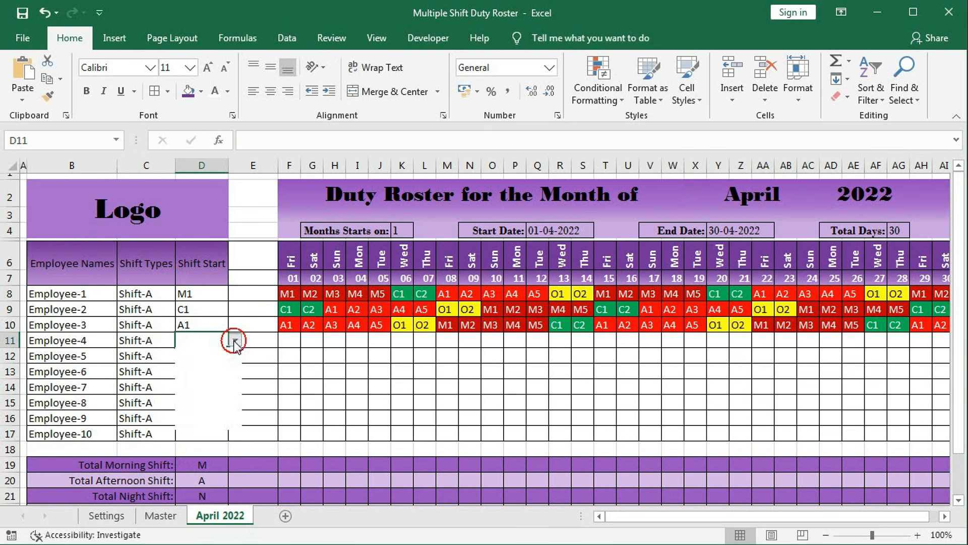
left_click(232, 379)
left_click(201, 354)
left_click(196, 419)
- Change the shift start to A1 for Employee-2 and Employee-4, and to M1 for Employee-3 and Employee-5
left_click(215, 310)
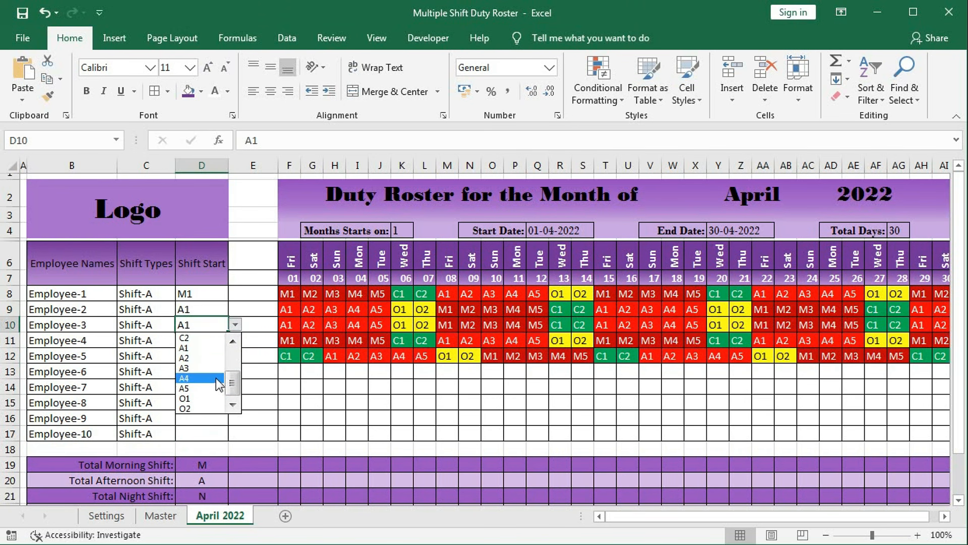
left_click_drag(233, 387, 235, 330)
left_click(196, 338)
left_click(196, 424)
left_click(208, 370)
left_click(195, 452)
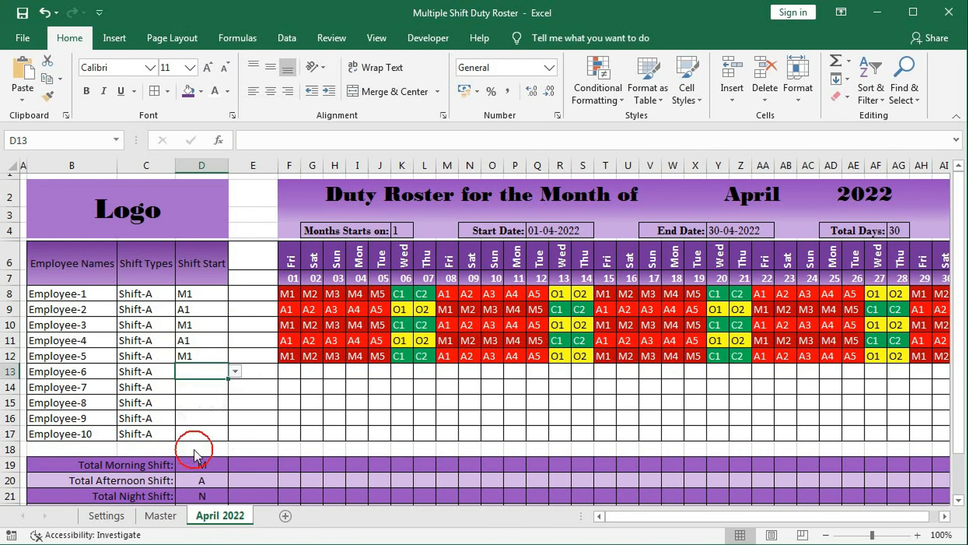
- Set the shift start to A1 for Employee-6, Employee-8, and Employee-10, and to M1 for Employee-7 and Employee-9
left_click(202, 410)
left_click(202, 400)
left_click(202, 403)
left_click(235, 402)
left_click(200, 486)
left_click(202, 418)
left_click(235, 418)
left_click(203, 431)
left_click(204, 434)
left_click(235, 434)
left_click(196, 517)
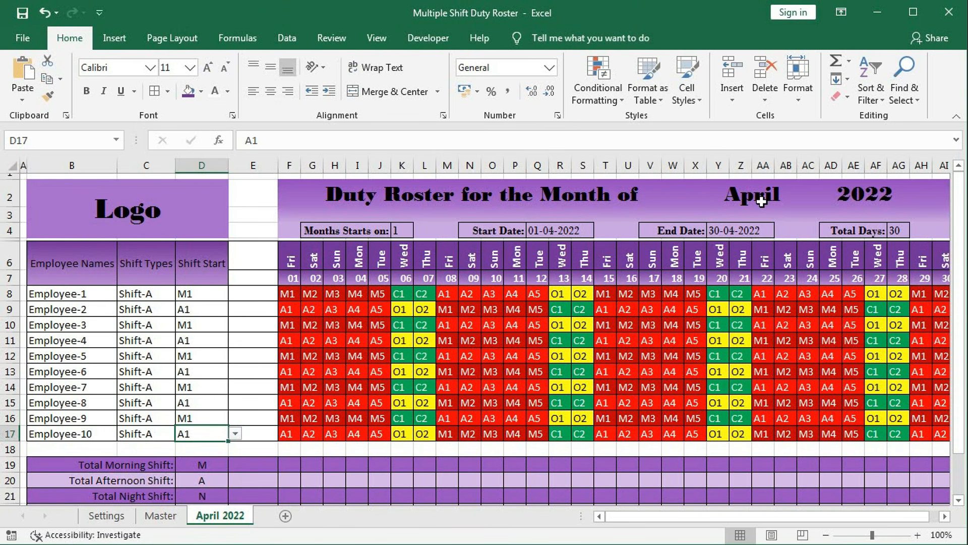
- Set the Master sheet's month to May to generate the May 2022 sheet
left_click(162, 523)
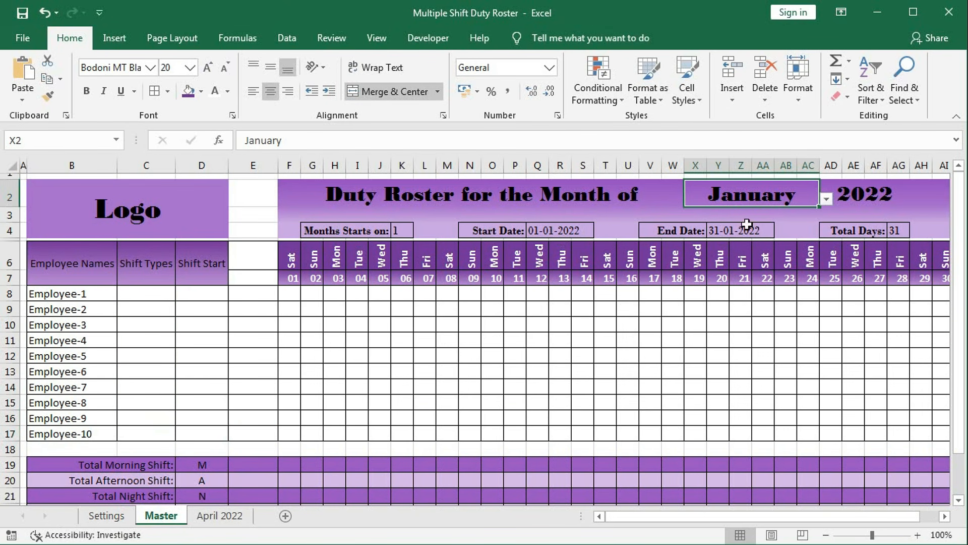
left_click(826, 199)
left_click(720, 252)
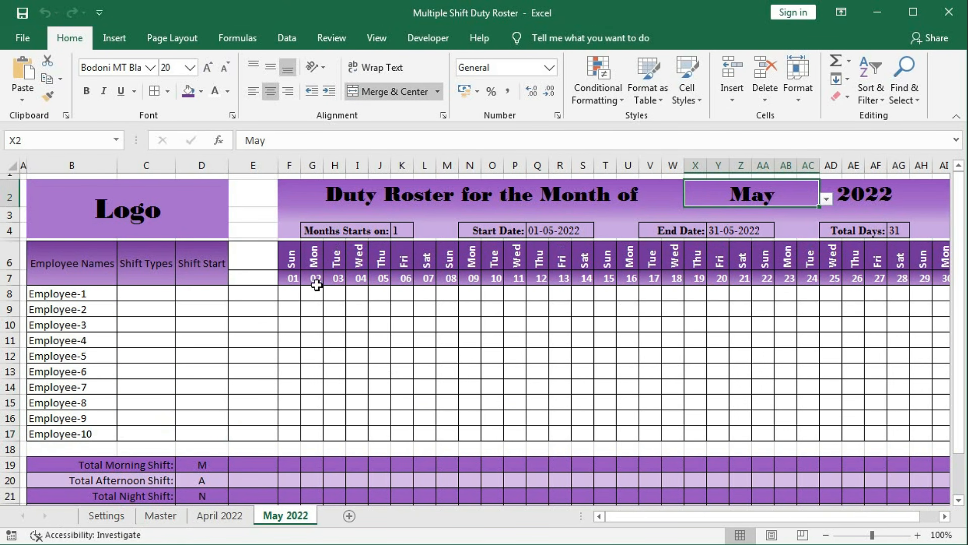
- Delete the May 2022 sheet from the workbook
right_click(286, 518)
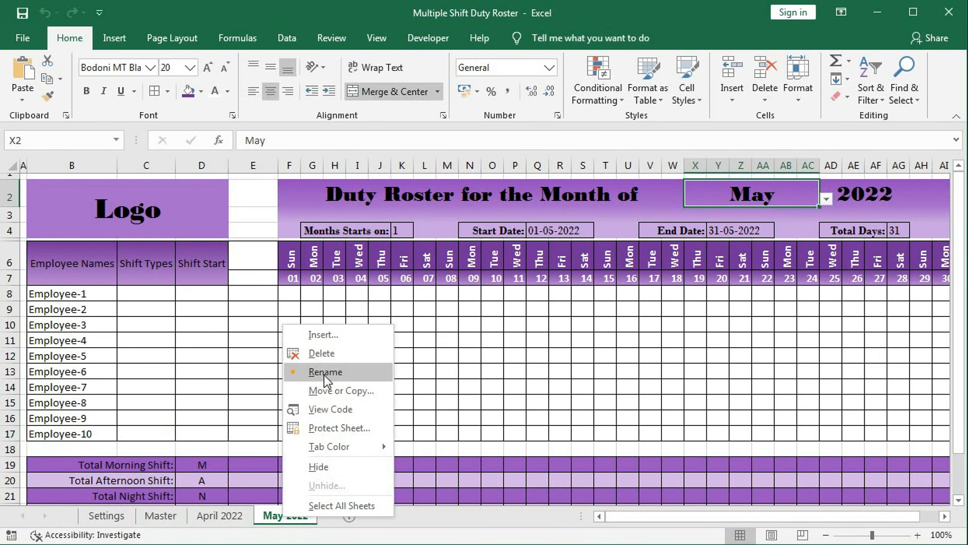
left_click(322, 353)
left_click(459, 326)
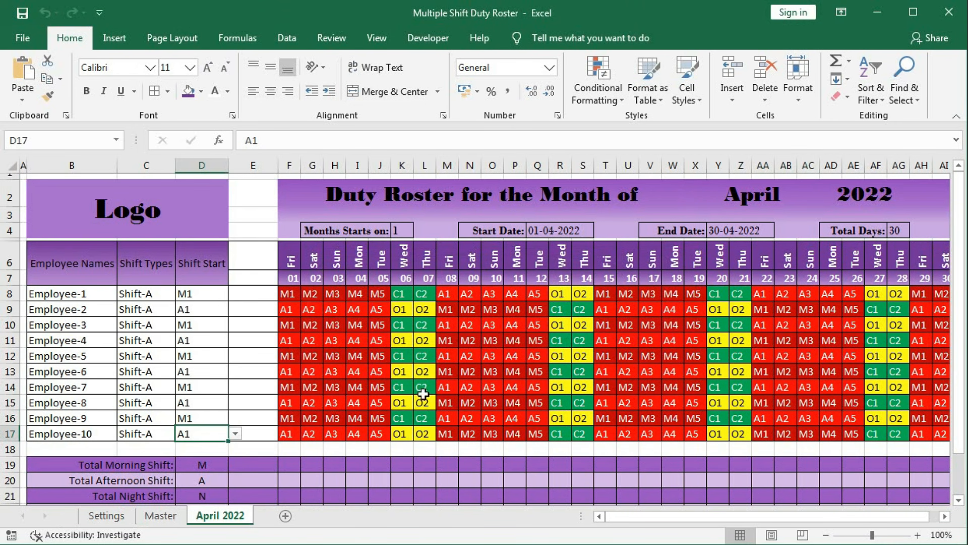
- Try the month selection on the April 2022 sheet and on the Master sheet
left_click(779, 198)
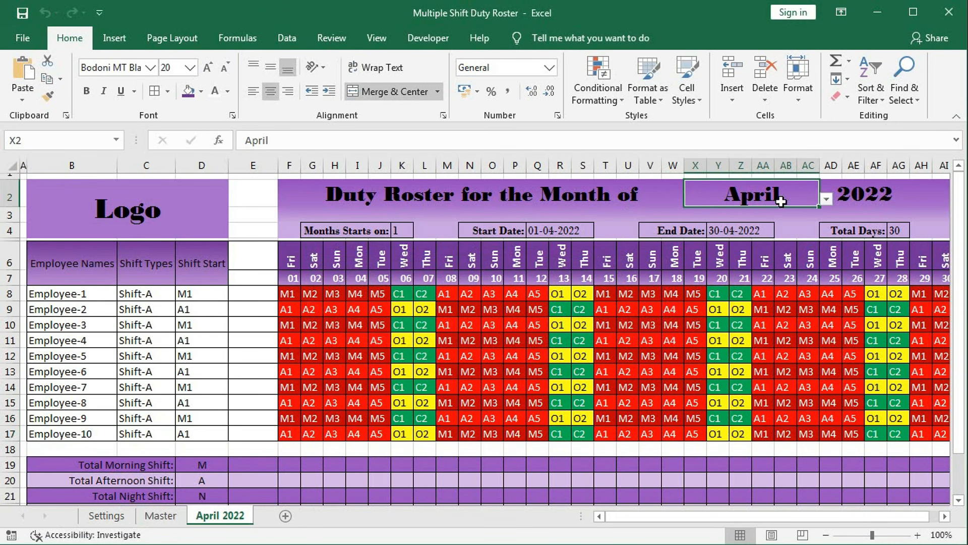
left_click(826, 198)
left_click(717, 222)
left_click(160, 515)
left_click(826, 199)
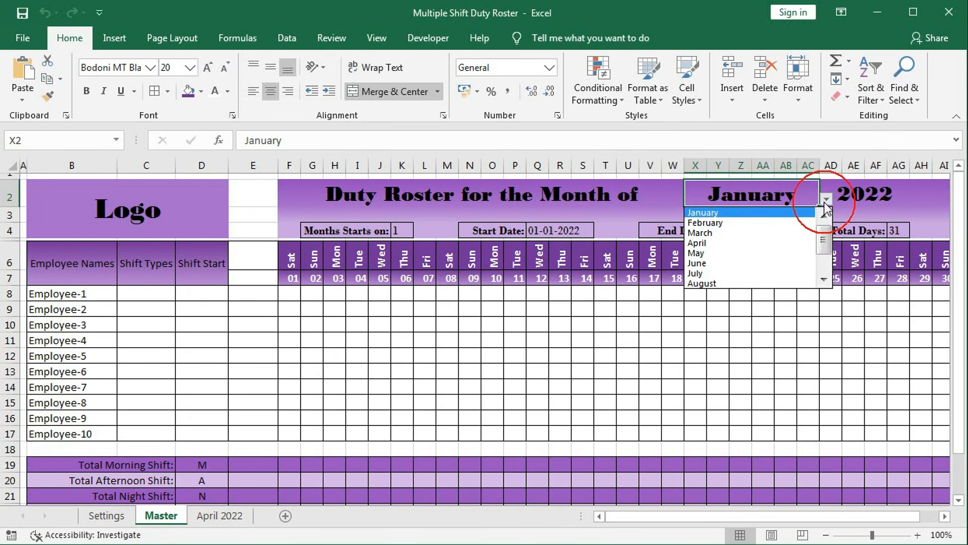
left_click(702, 252)
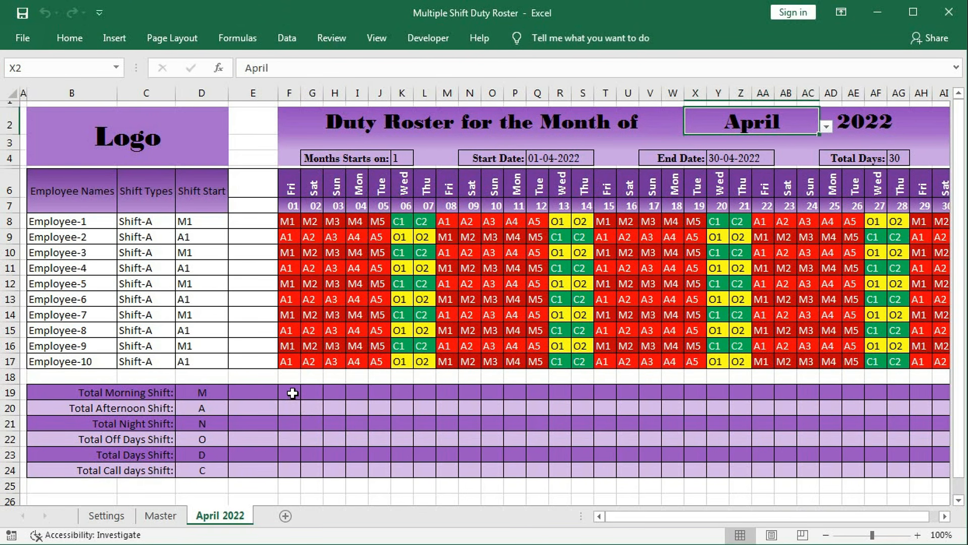
left_click(293, 393)
left_click(292, 408)
left_click(292, 423)
left_click(291, 438)
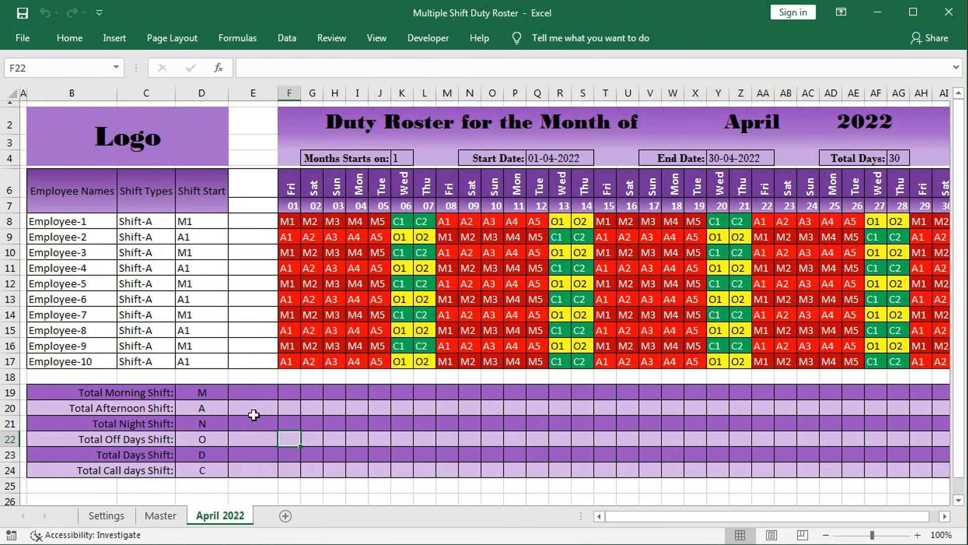
- Enter the morning-shift total in F19 of the Master sheet as =COUNTIF(F$8:F$17,D19&"*")
left_click(160, 515)
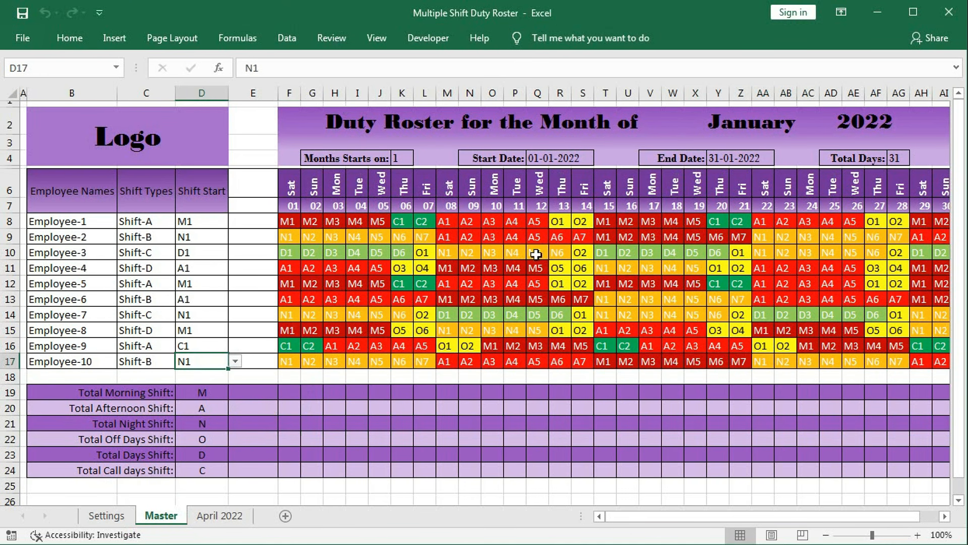
left_click(288, 395)
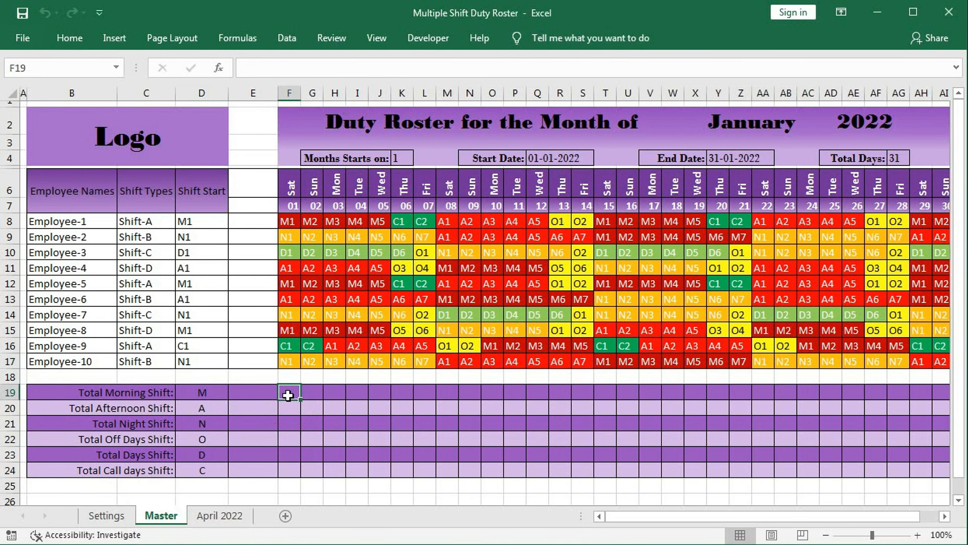
type("=cou")
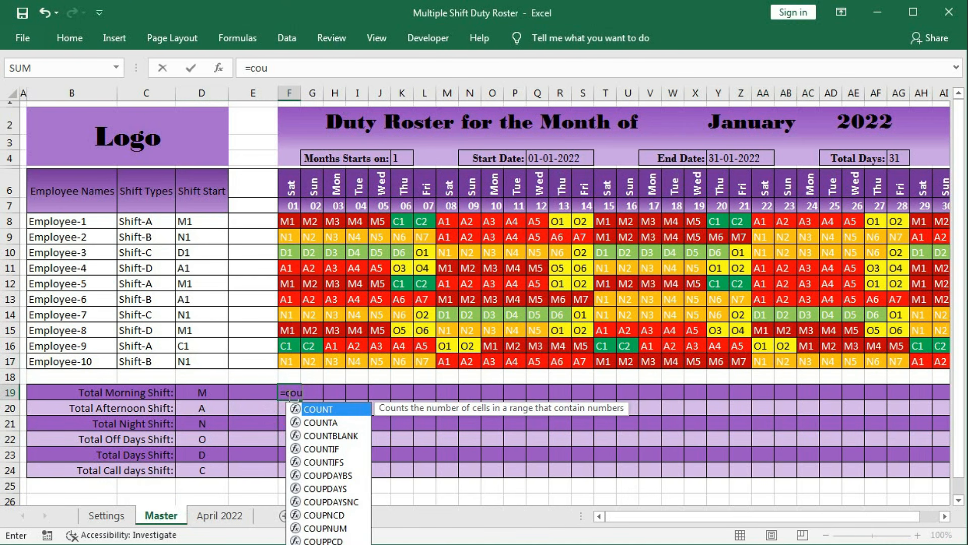
type("nti")
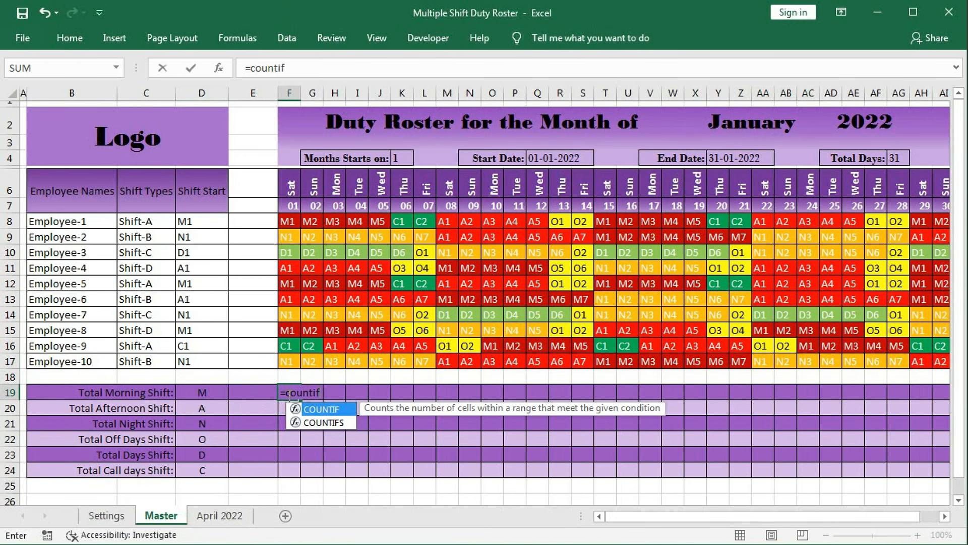
type("f")
key("Tab")
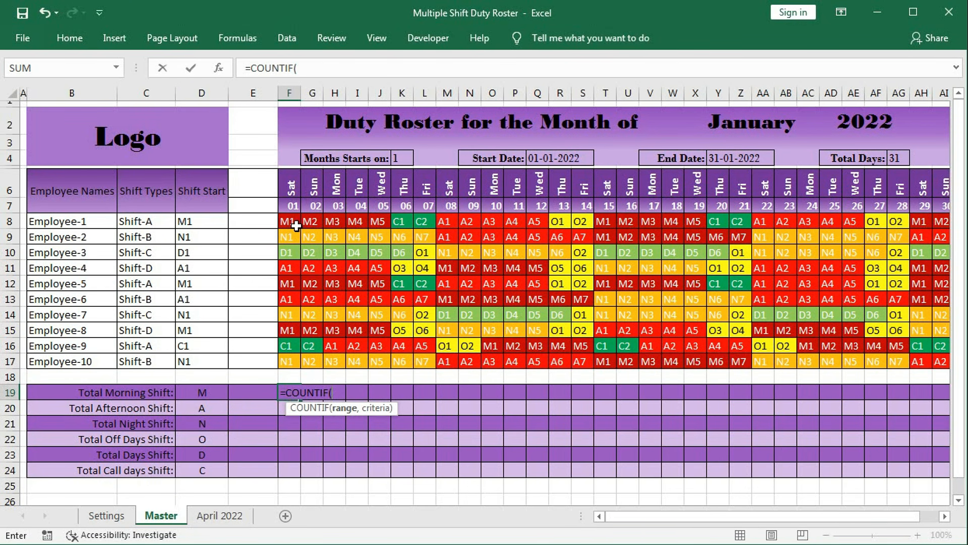
left_click_drag(291, 223, 282, 360)
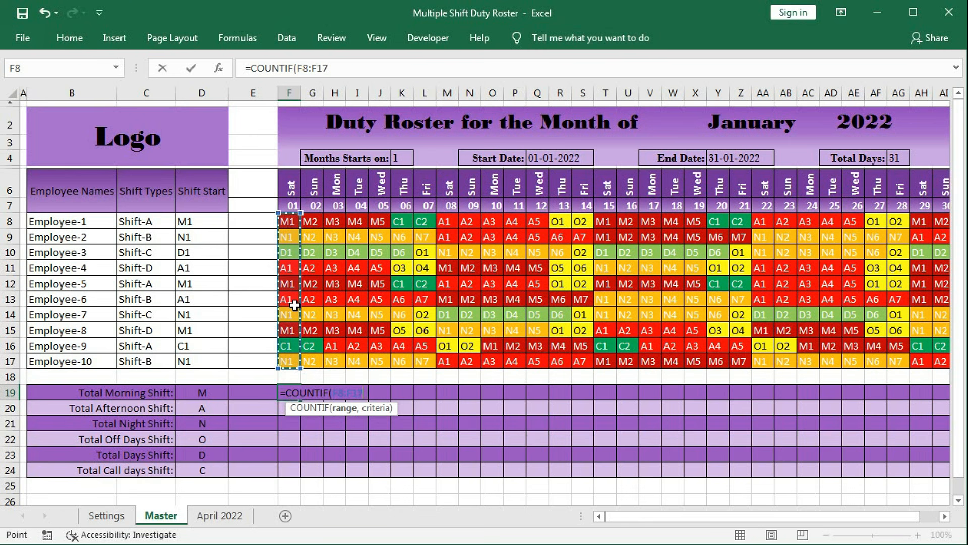
key("F4")
key("F4")
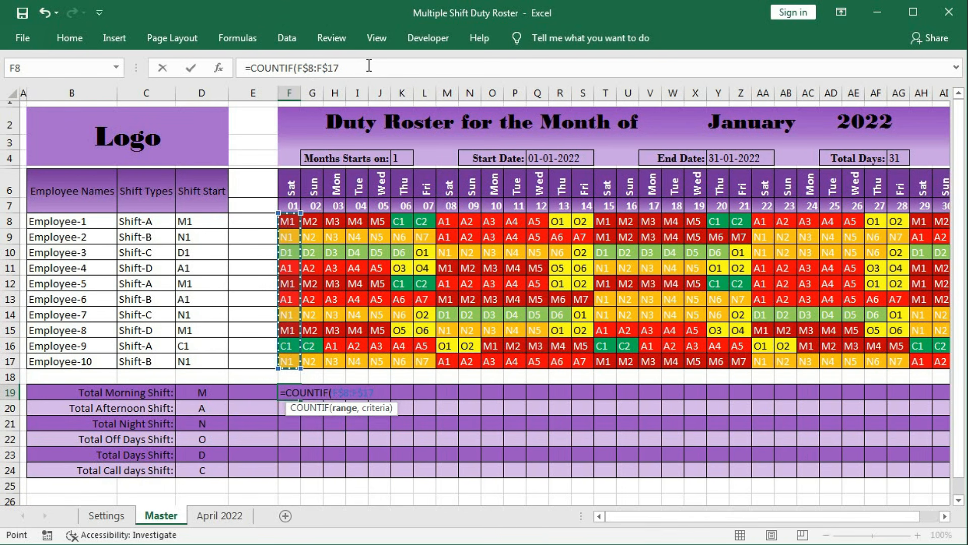
type(",")
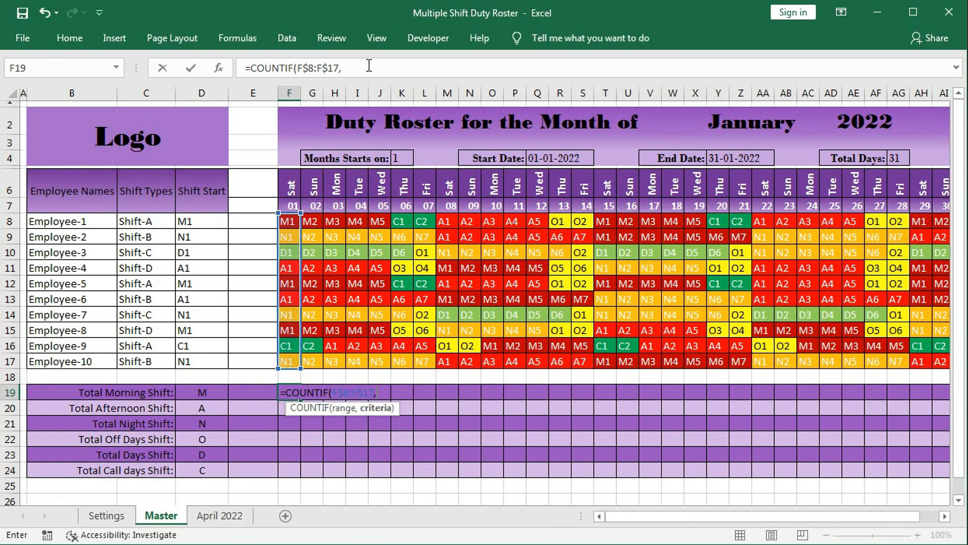
left_click(202, 390)
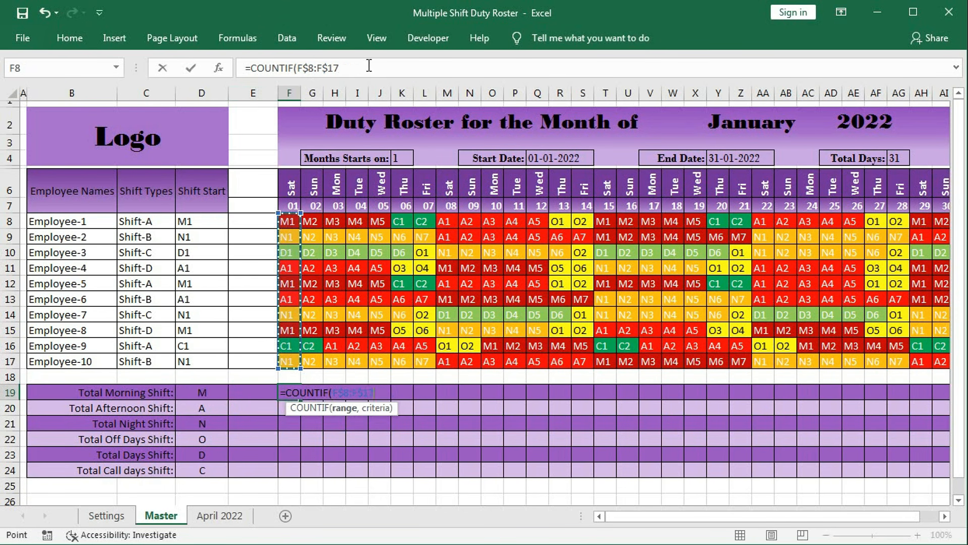
type("&")
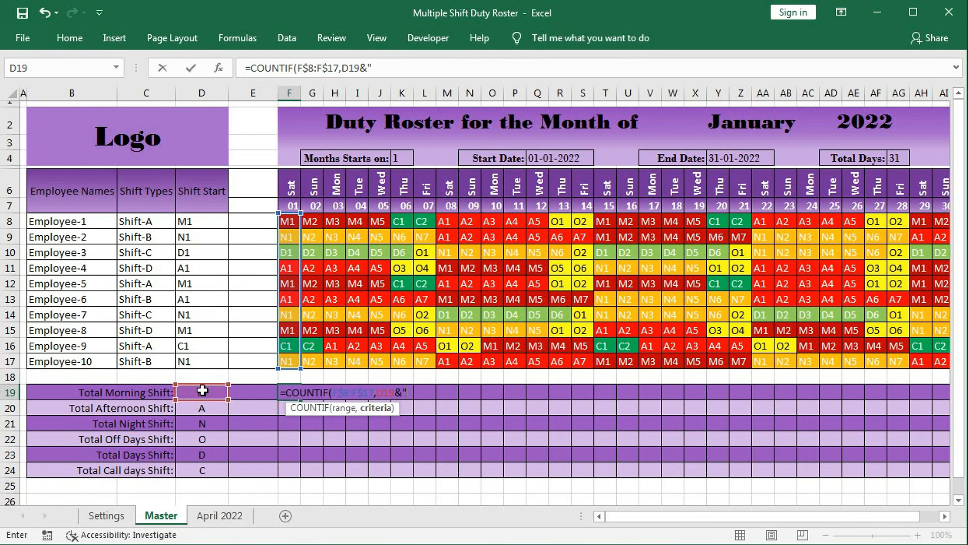
type("\"*\")")
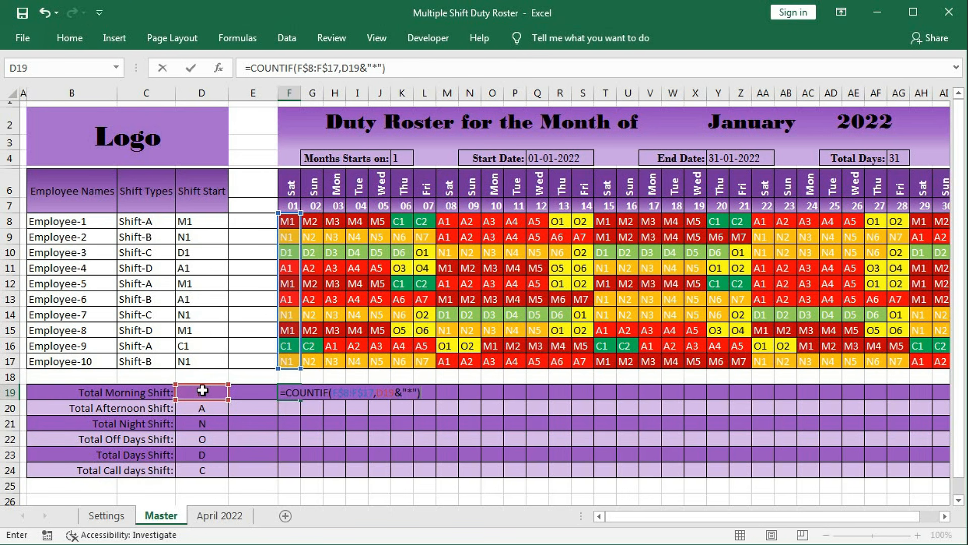
key("Return")
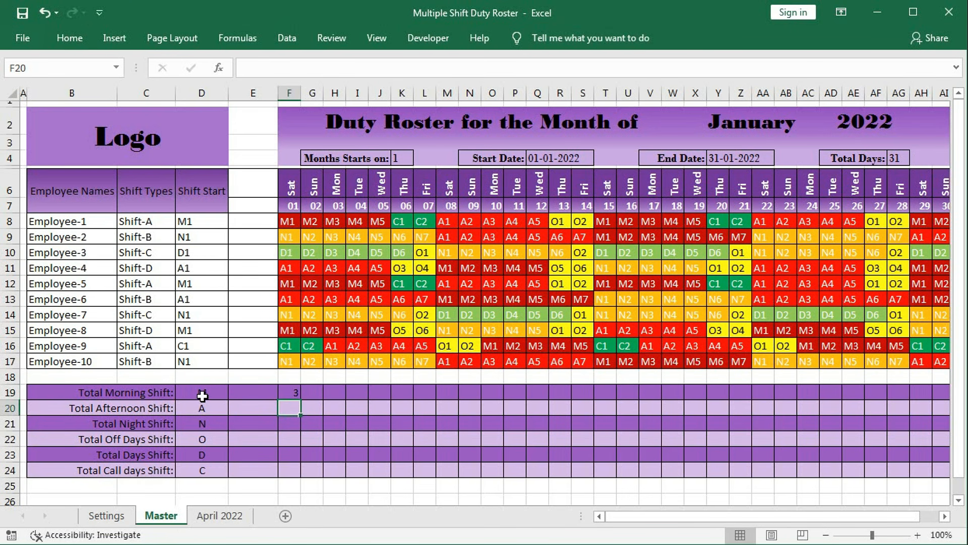
- Check F19's total against the M shifts in column F and copy its COUNTIF formula down through F24
left_click(289, 222)
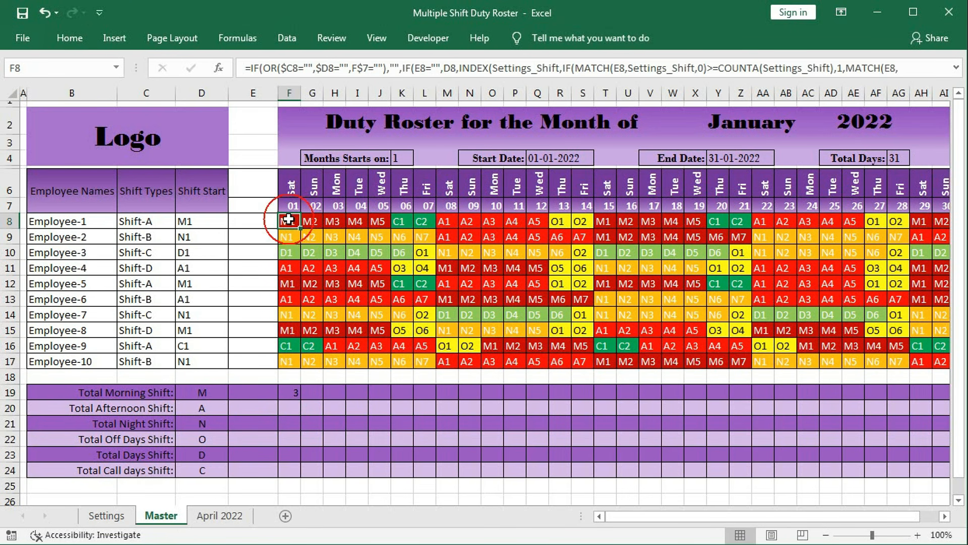
left_click(286, 282)
left_click(287, 331)
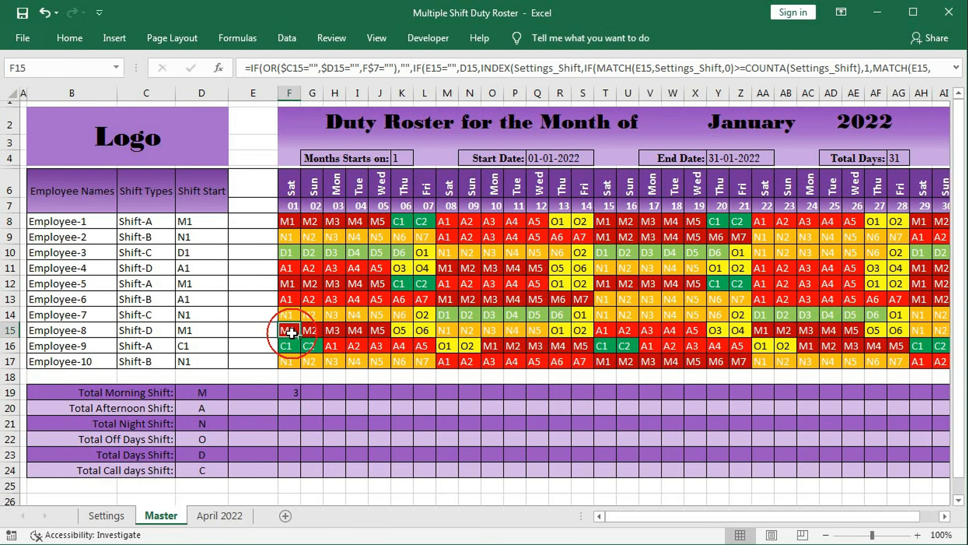
left_click(294, 392)
left_click_drag(300, 399, 293, 470)
- Check the shift totals in F20:F24 against the shift codes listed for day 01
left_click(294, 407)
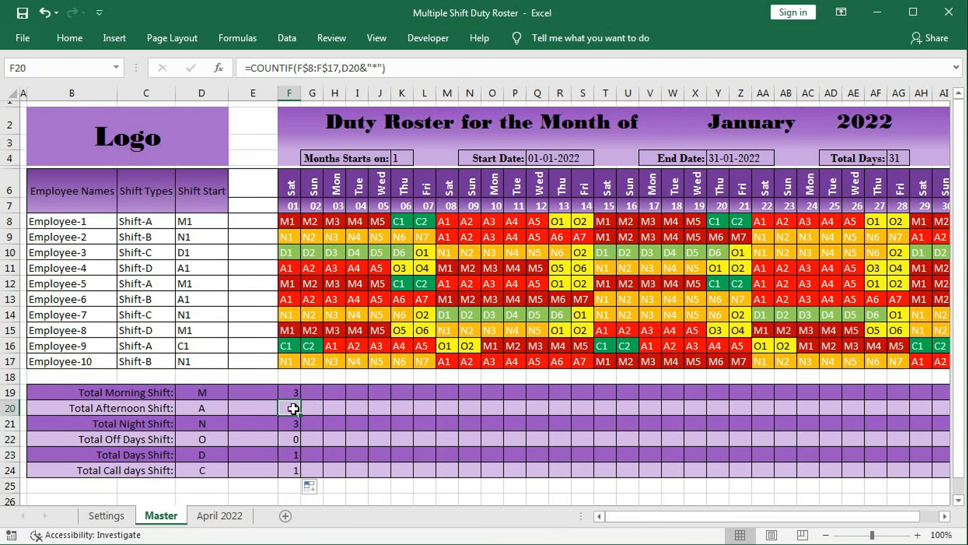
left_click(294, 422)
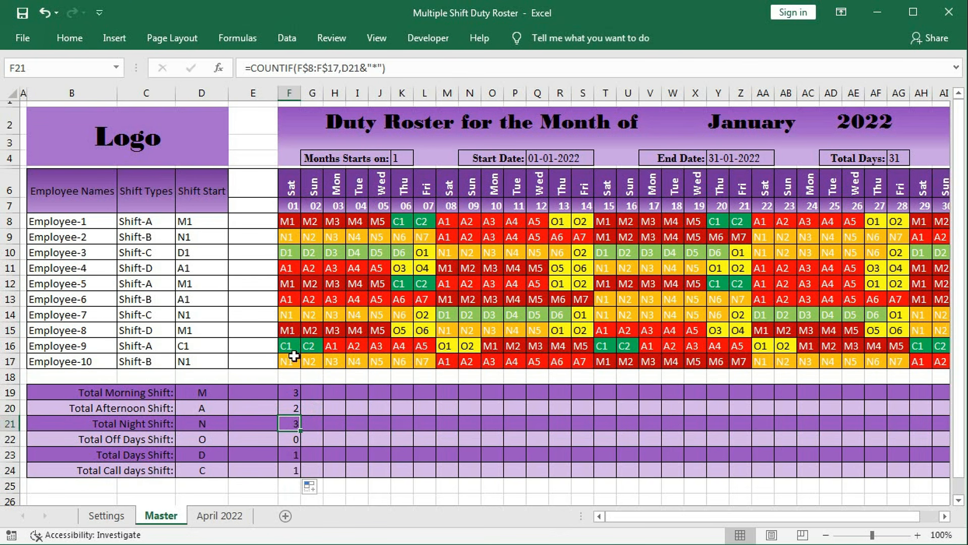
left_click(290, 438)
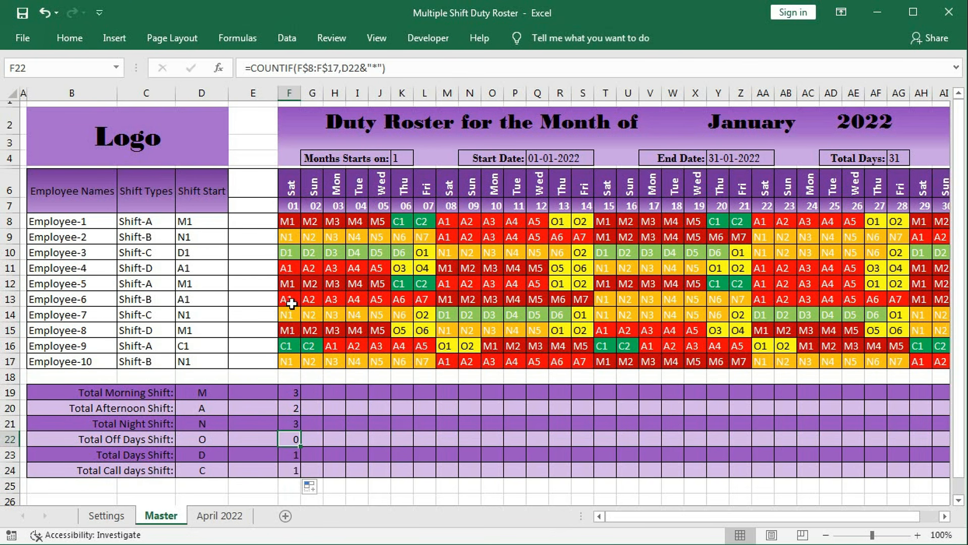
left_click(290, 455)
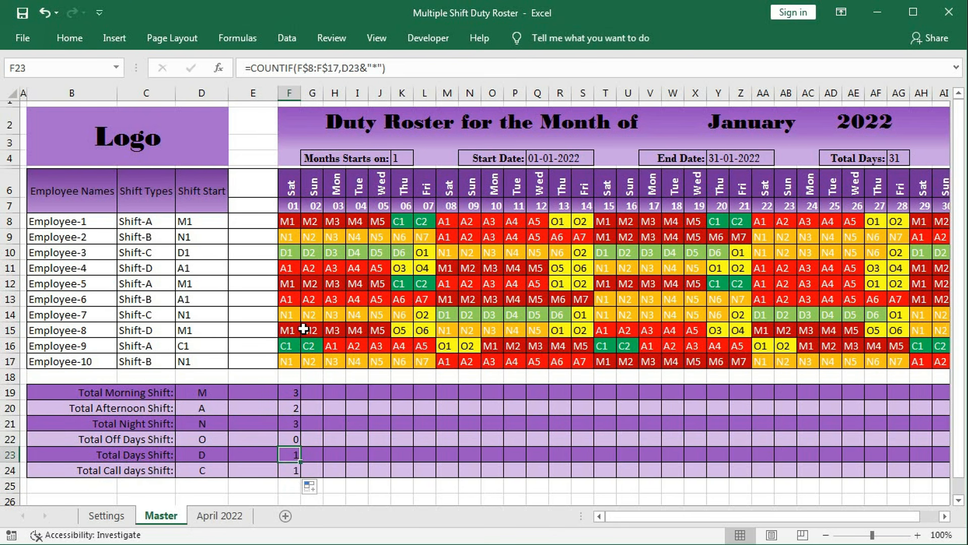
left_click(291, 254)
left_click(290, 475)
left_click(291, 345)
- Fill the day 01 shift-total formulas in F19:F24 across to column AJ
left_click_drag(292, 395, 871, 472)
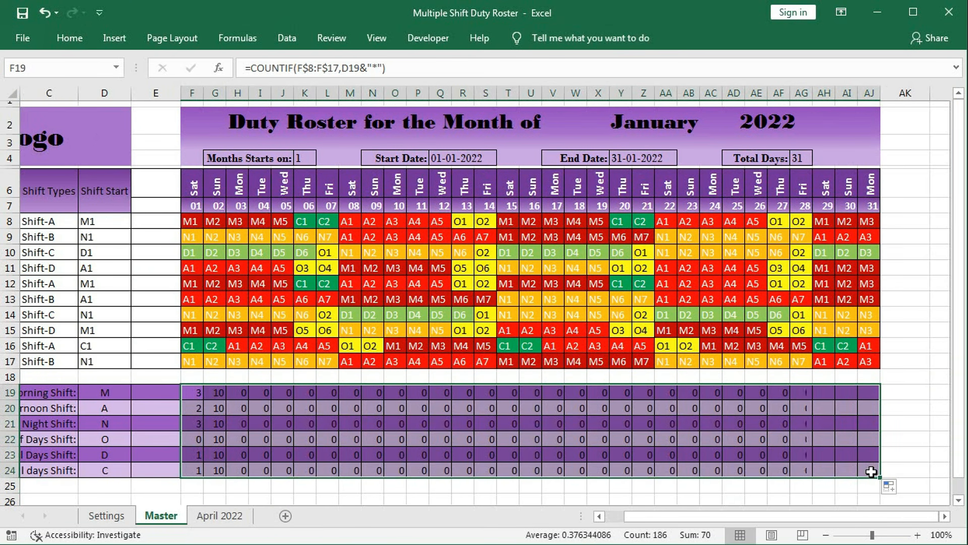
- Fill the employee name cells B8:B17 with light purple
left_click_drag(846, 515, 800, 517)
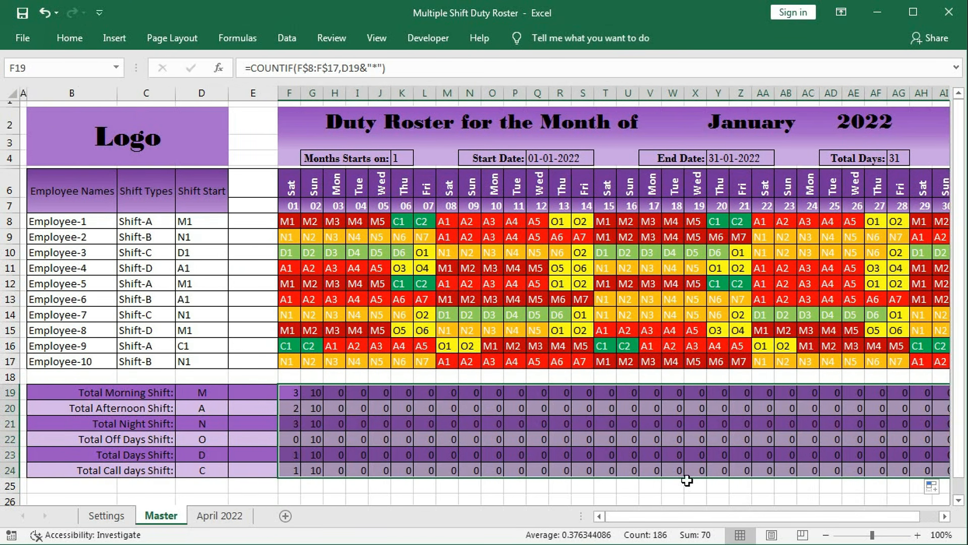
left_click(379, 315)
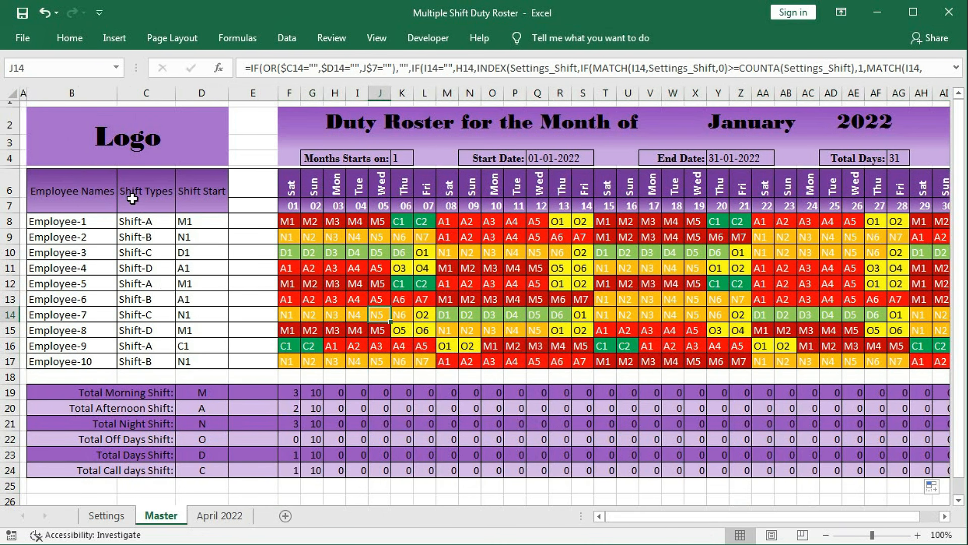
left_click_drag(56, 222, 75, 361)
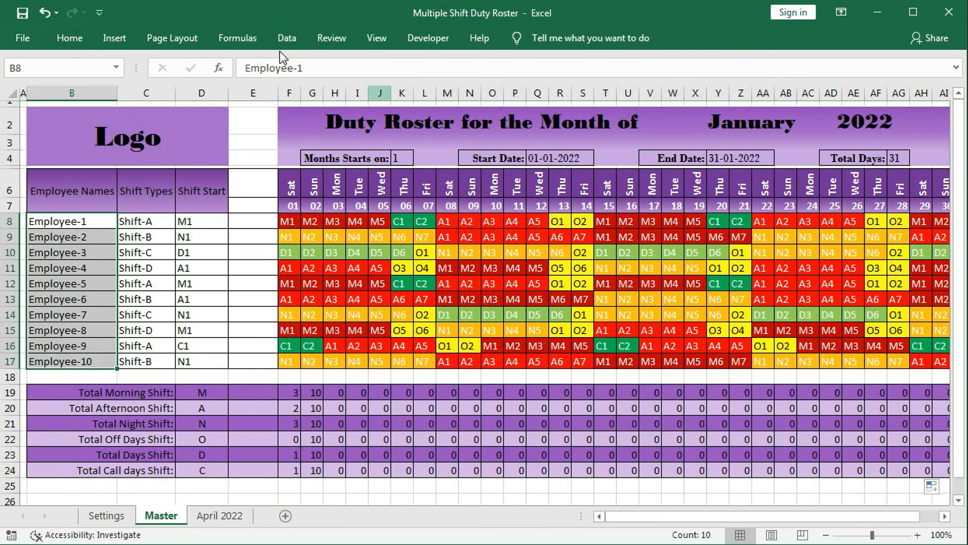
left_click(69, 38)
left_click(201, 92)
left_click(213, 244)
- Apply thick outside borders to the Logo block and the duty roster title banner
left_click(179, 151)
left_click_drag(323, 129, 863, 162)
left_click(55, 38)
left_click(168, 92)
left_click(197, 258)
left_click(600, 439)
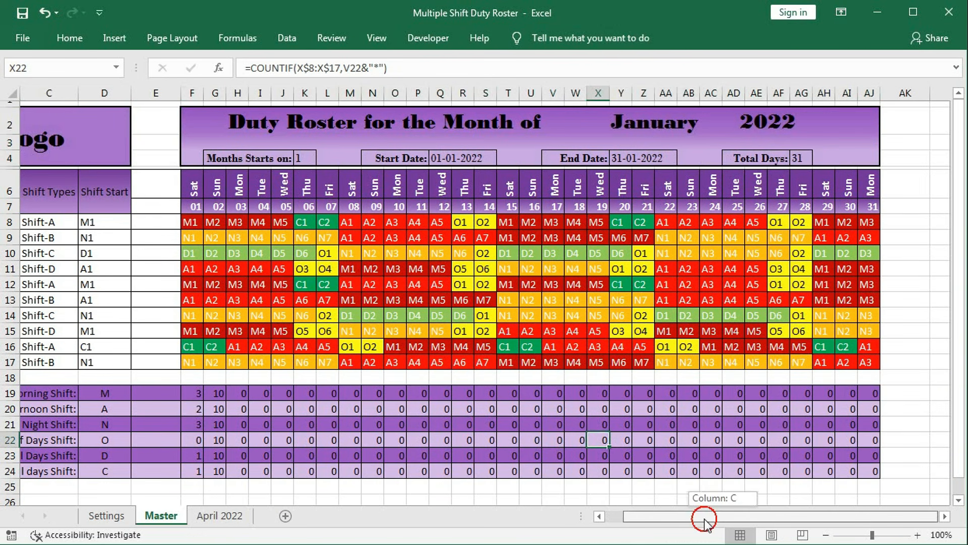
- Fill the shift type and shift start cells C8:D17 with the same light purple as the employee names
left_click_drag(724, 516, 694, 516)
left_click(491, 424)
left_click_drag(155, 223, 202, 363)
left_click(69, 38)
left_click(190, 92)
left_click(201, 284)
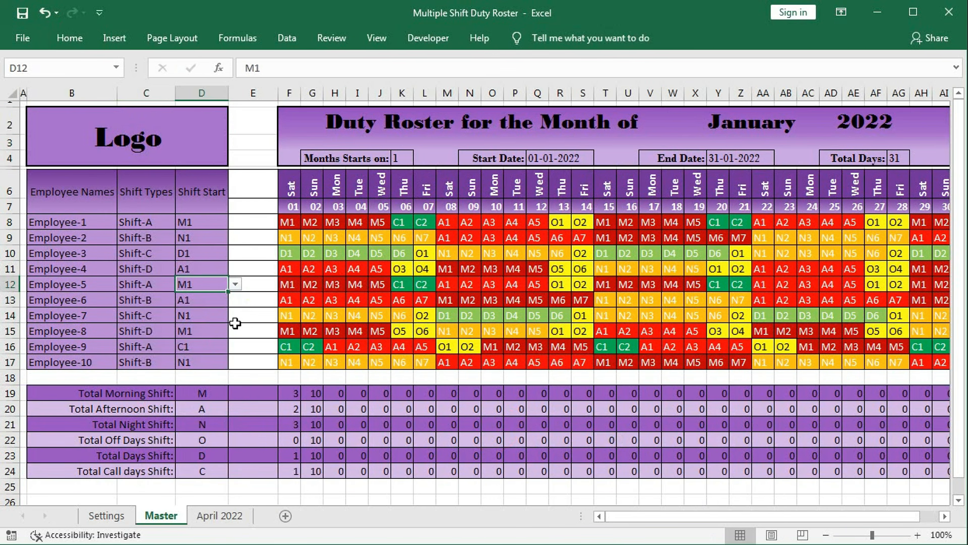
- Hide the empty helper column E between Shift Start and day 01
left_click(265, 92)
right_click(265, 91)
left_click(308, 296)
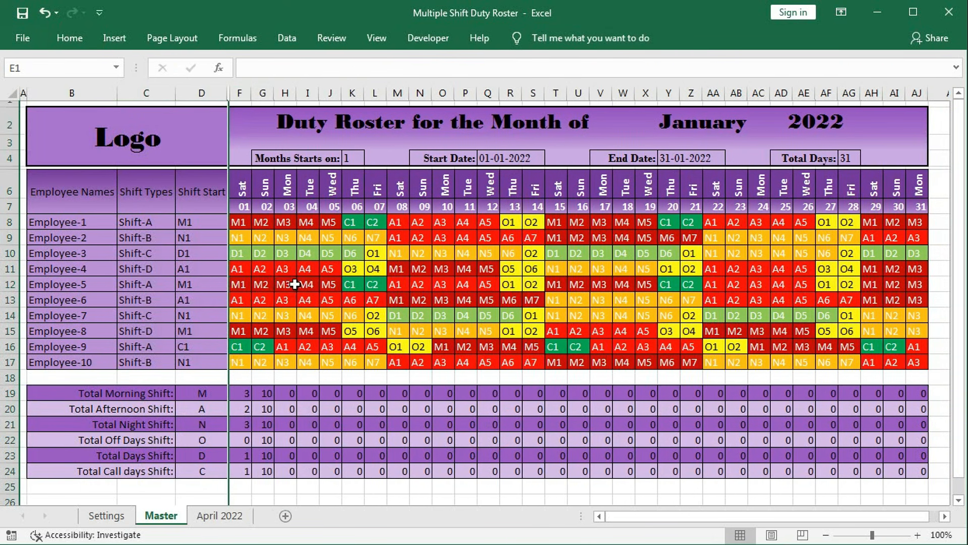
left_click(262, 268)
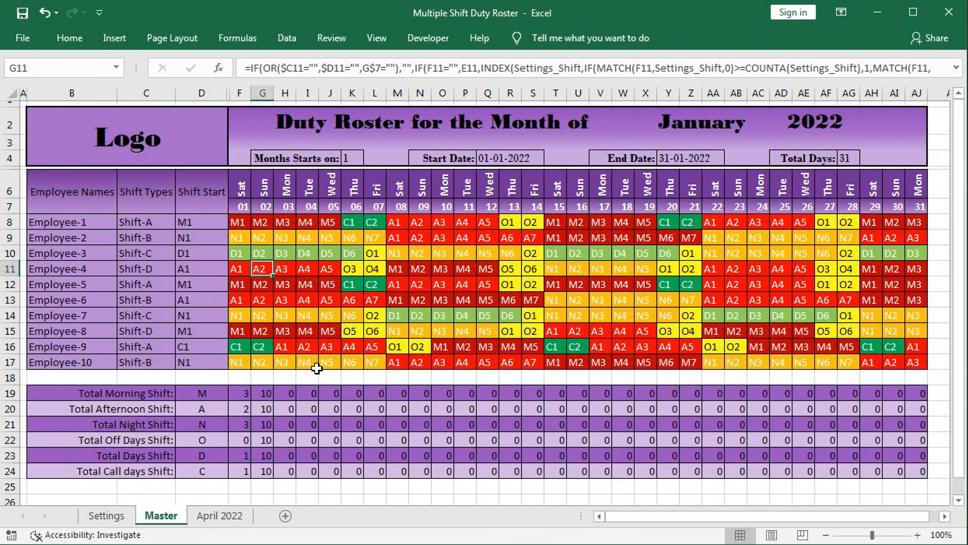
- Inspect the shift totals from day 02 onward and check the cell references in G19's COUNTIF formula
left_click_drag(262, 393, 913, 465)
left_click(444, 425)
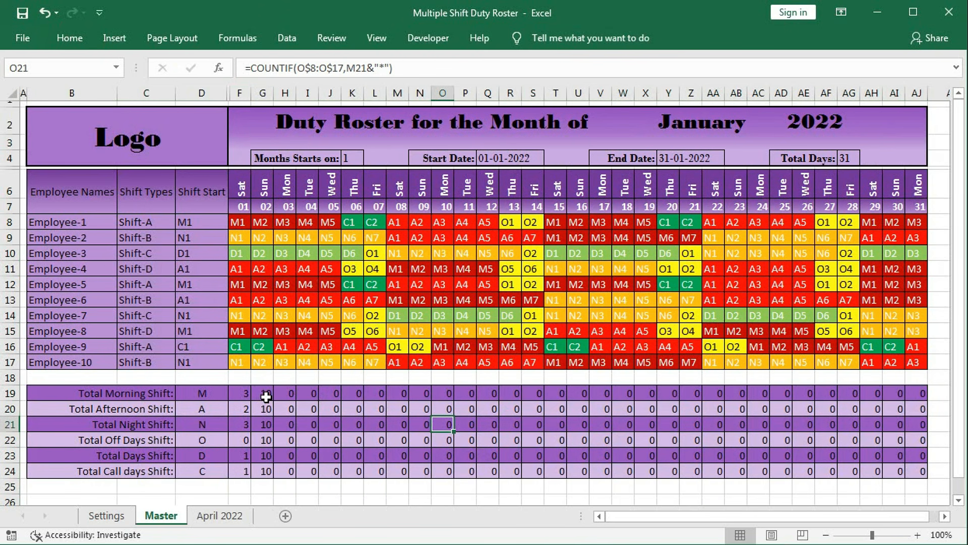
double_click(268, 396)
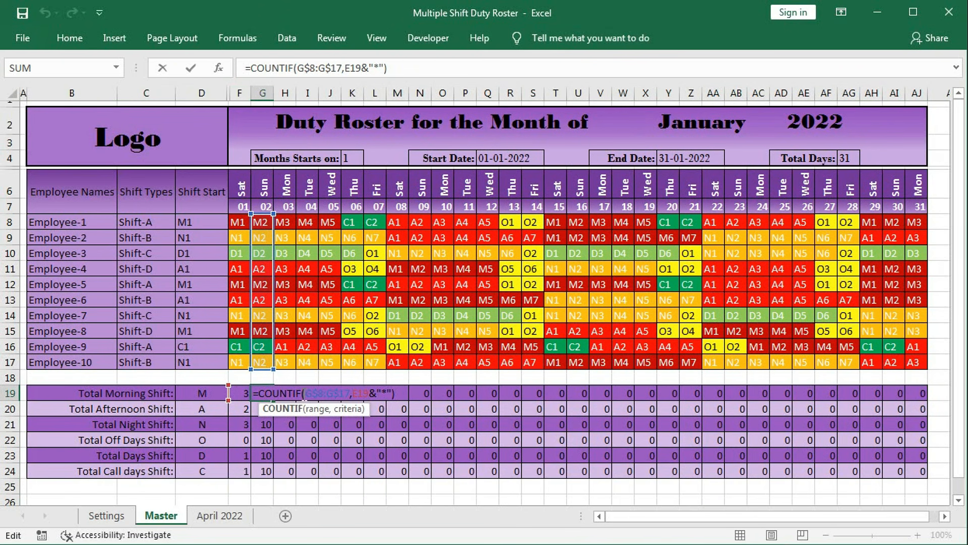
key("Escape")
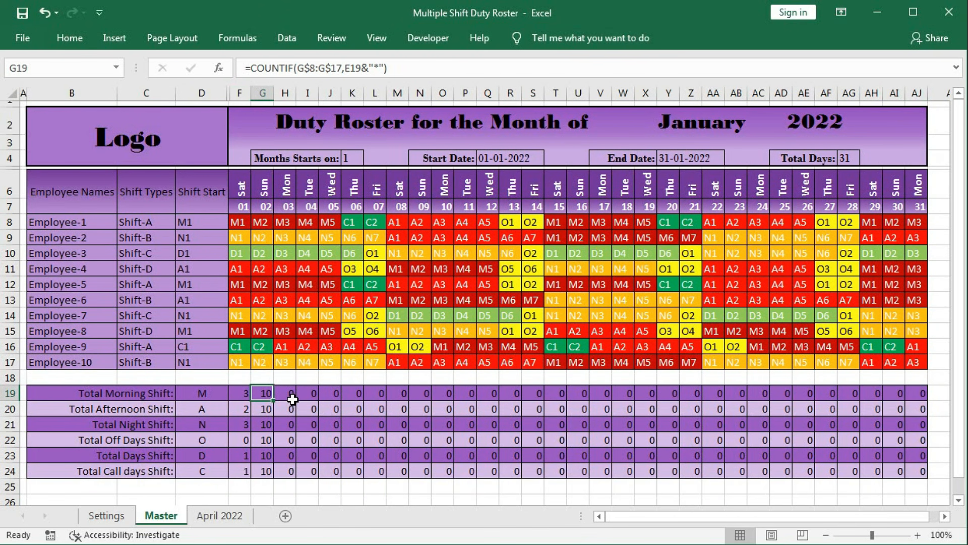
- Lock the criteria column in F19 as =COUNTIF(F$8:F$17,$D19&"*") and fill the formula through AJ24
double_click(246, 394)
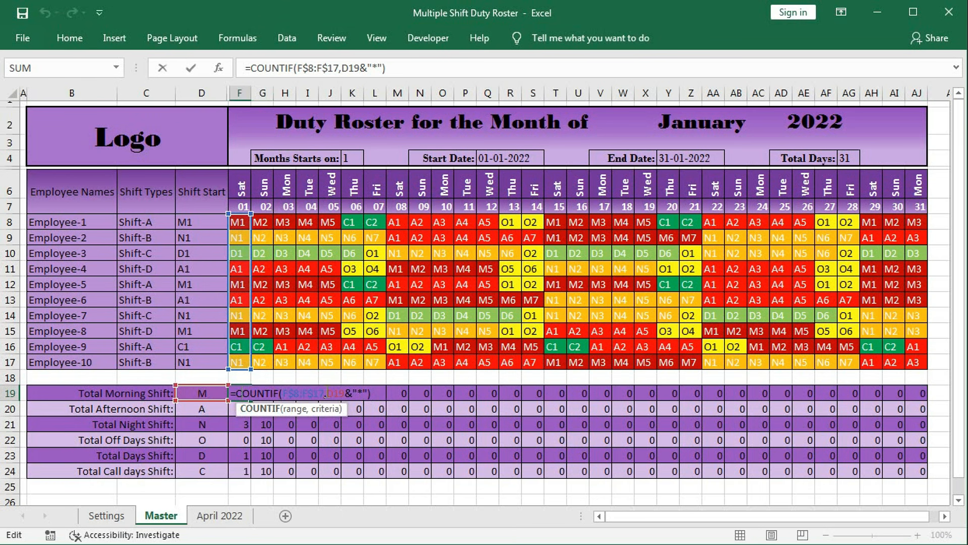
left_click(329, 393)
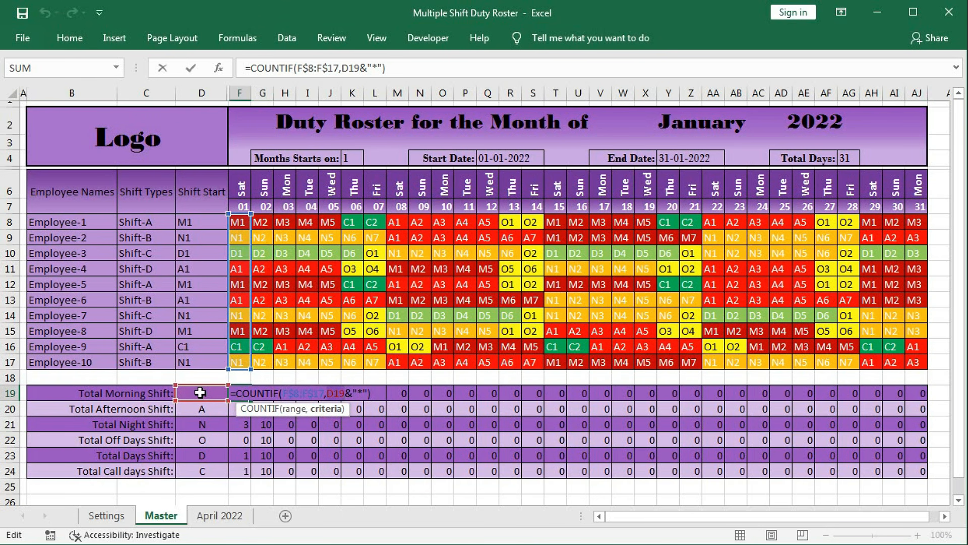
key("F4")
key("F4")
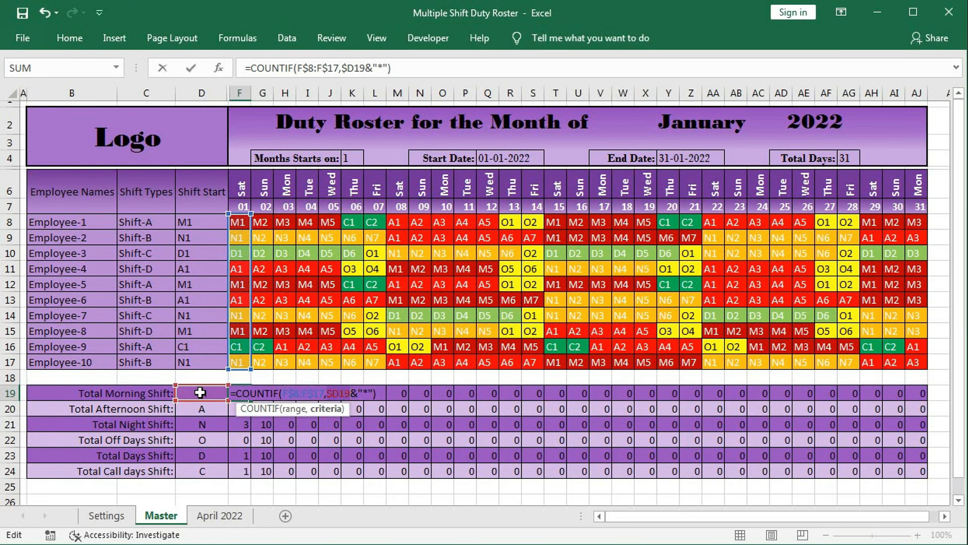
key("Return")
left_click(232, 392)
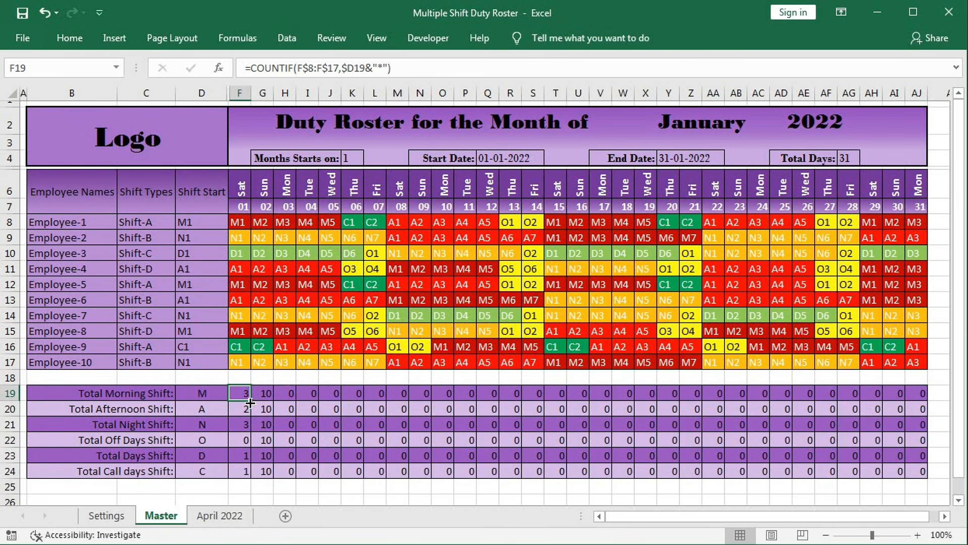
left_click_drag(249, 402, 927, 484)
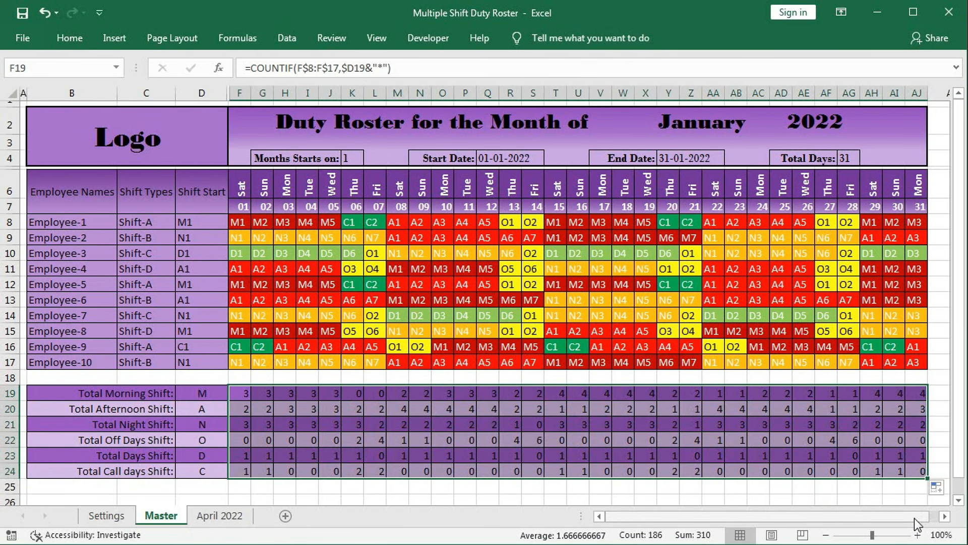
- Review the daily totals of every shift type in F19:AJ24
left_click(579, 454)
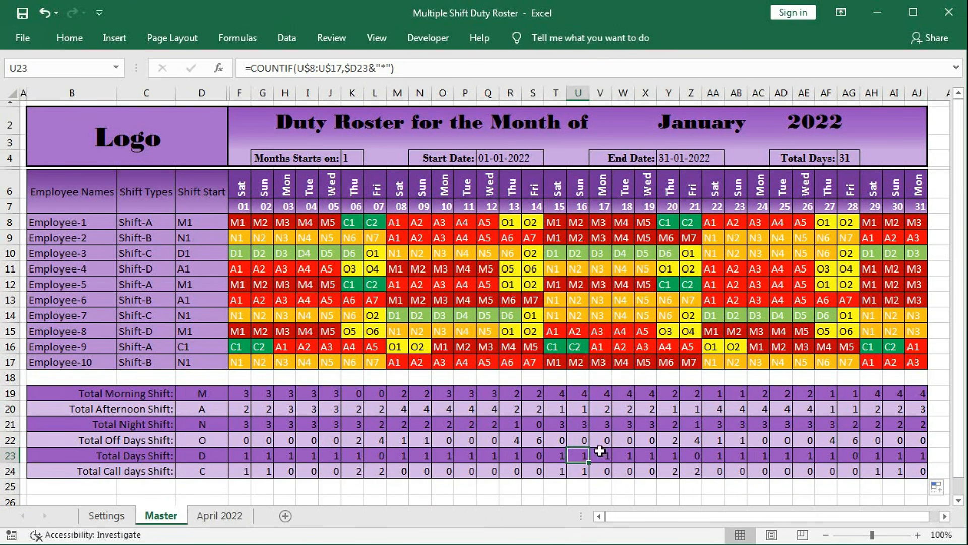
left_click_drag(239, 393, 923, 471)
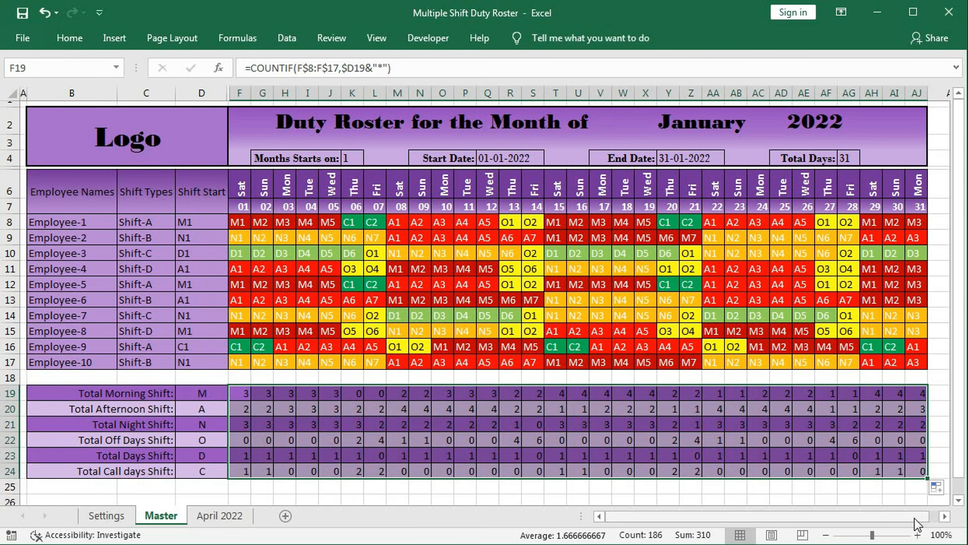
left_click(579, 454)
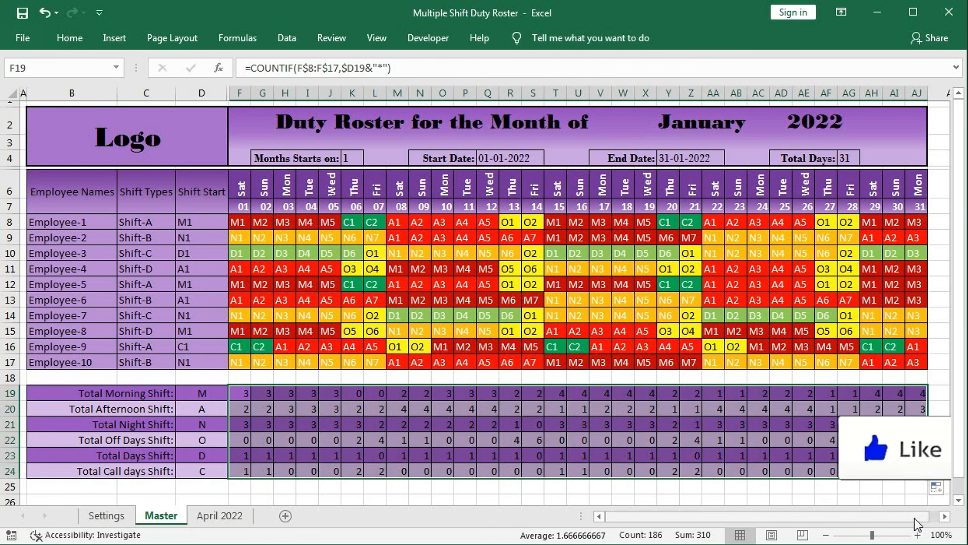
left_click(580, 454)
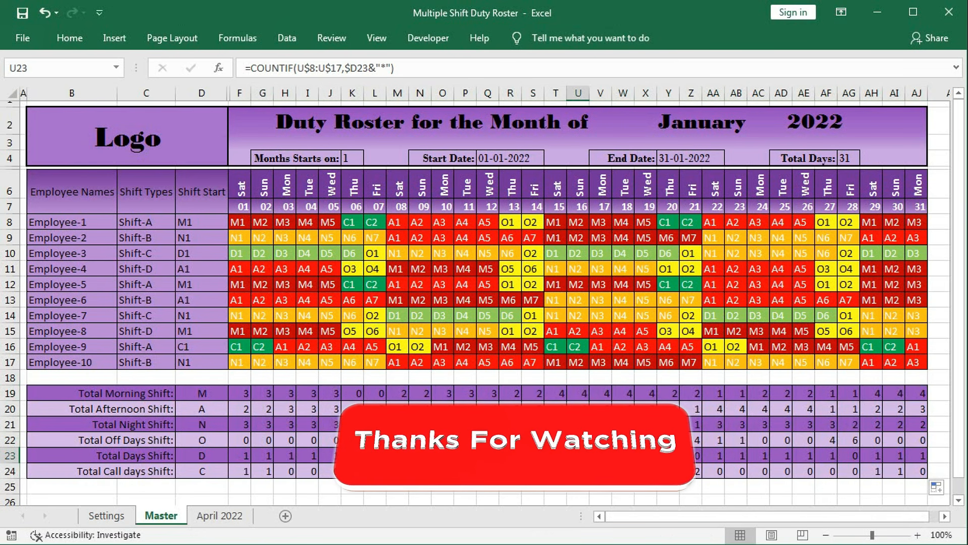